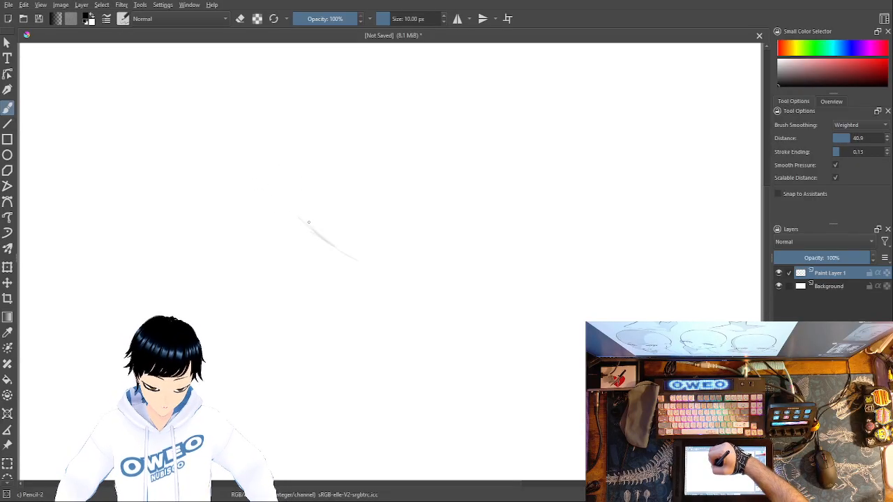
Step: Extend the faint curved pencil stroke upward and erase it with the Eraser Small brush
left_click_drag(283, 205, 271, 186)
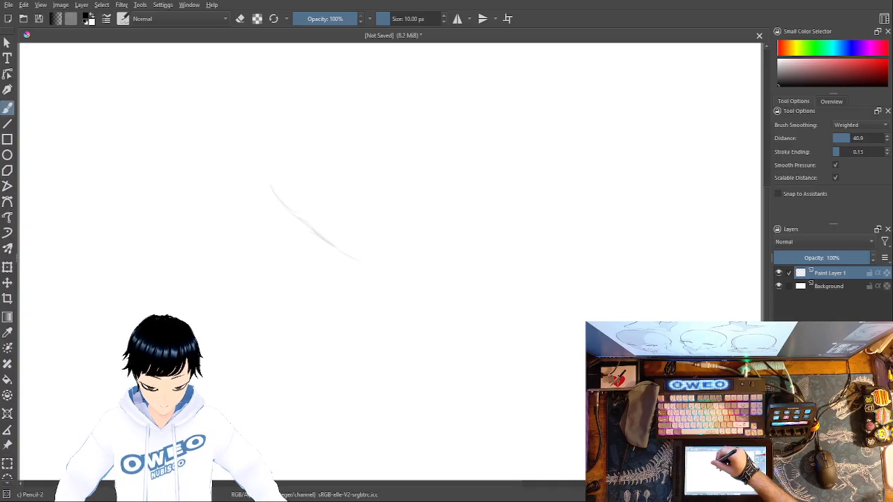
right_click(313, 171)
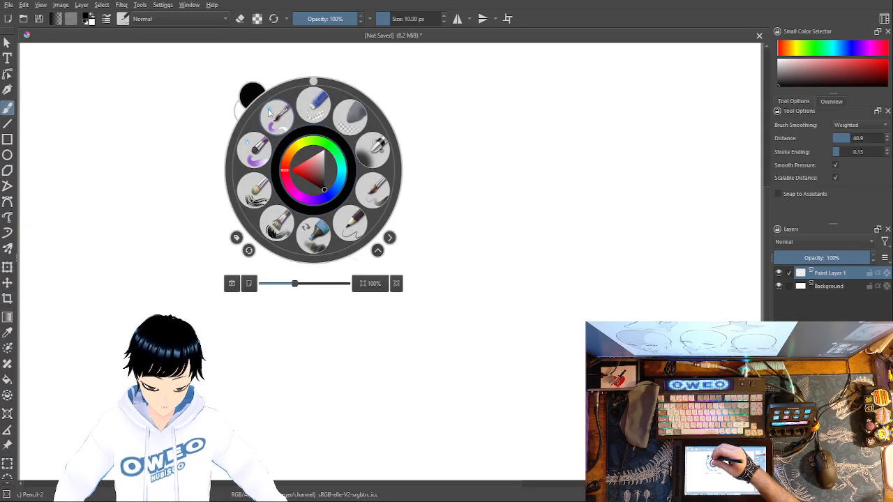
left_click(314, 105)
left_click_drag(270, 188, 335, 251)
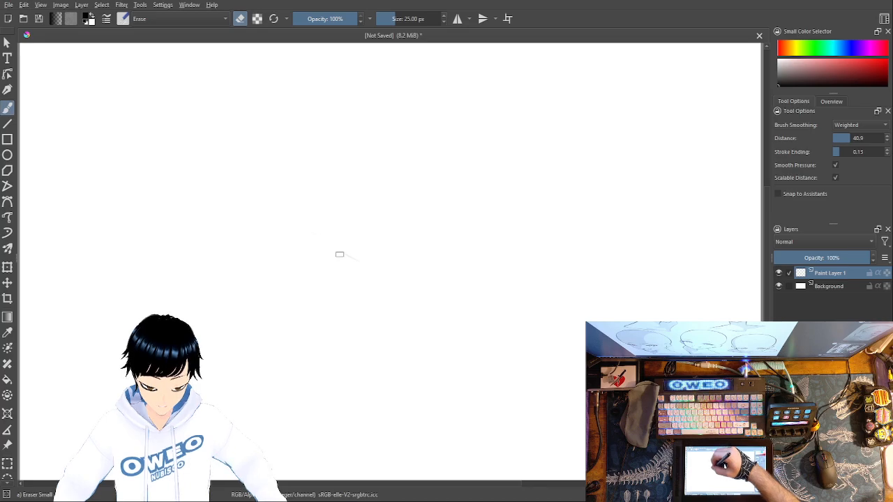
Step: Try sketching the jawline, chin and side of a face with the Pencil-2 brush, erasing the attempt
right_click(498, 351)
left_click(531, 393)
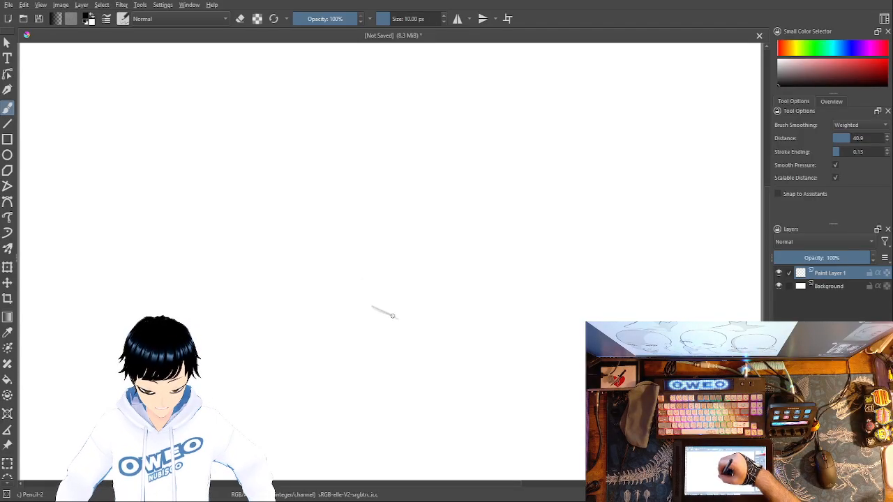
left_click_drag(398, 318, 417, 325)
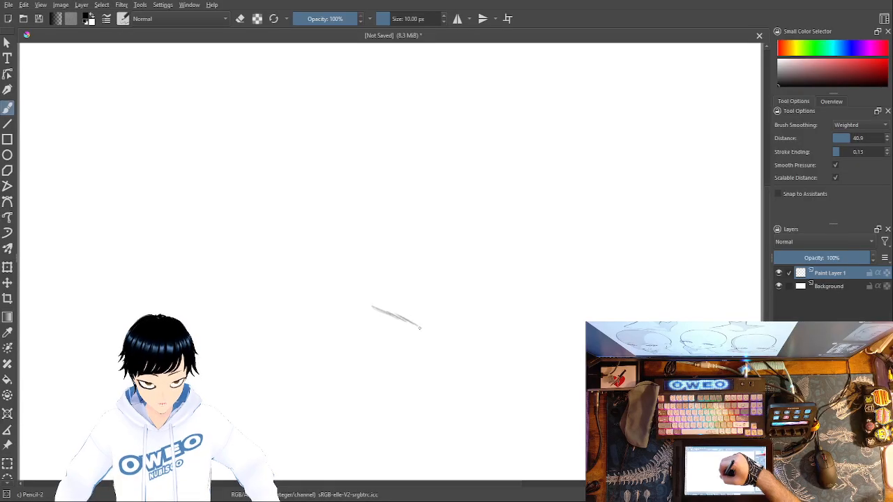
left_click_drag(435, 332, 442, 321)
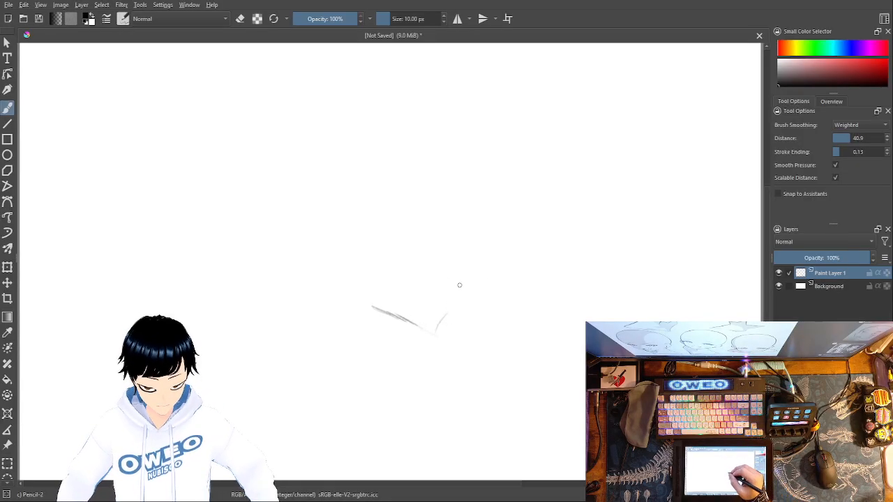
left_click_drag(439, 324, 472, 278)
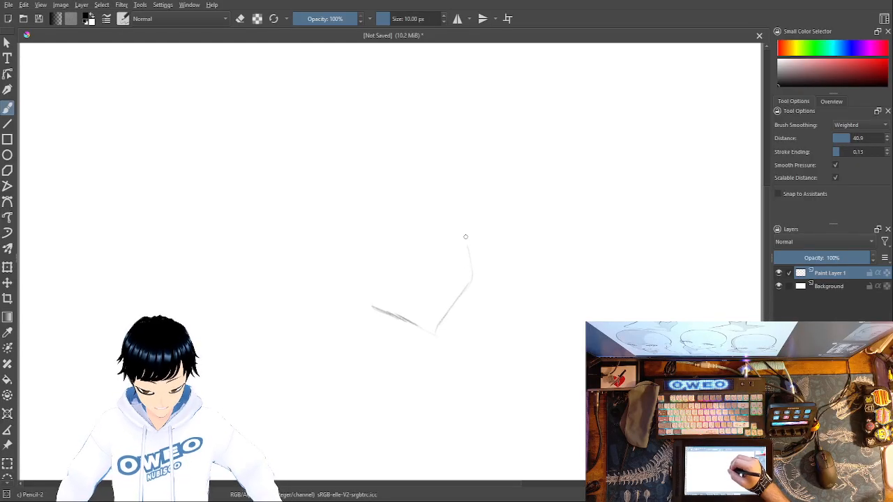
key("ctrl+z")
right_click(486, 252)
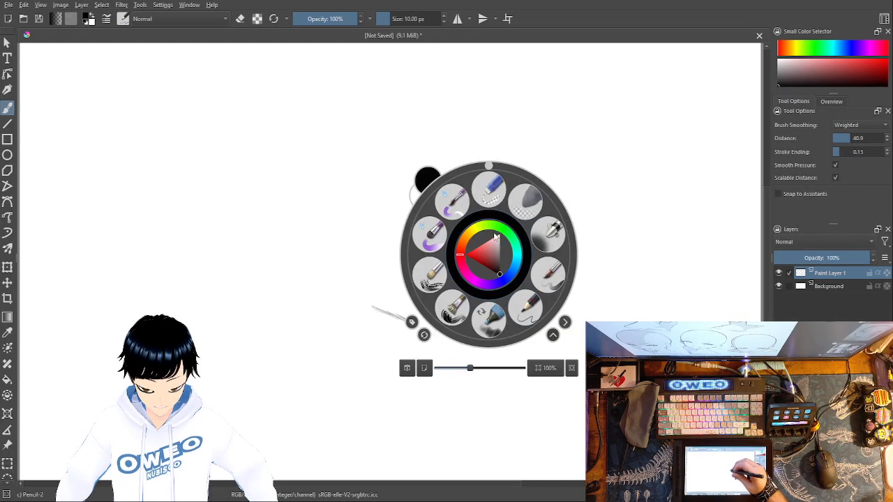
left_click(496, 196)
mouse_move(472, 272)
left_mouse_down()
mouse_move(454, 310)
mouse_move(431, 326)
mouse_move(407, 330)
mouse_move(391, 312)
left_mouse_up()
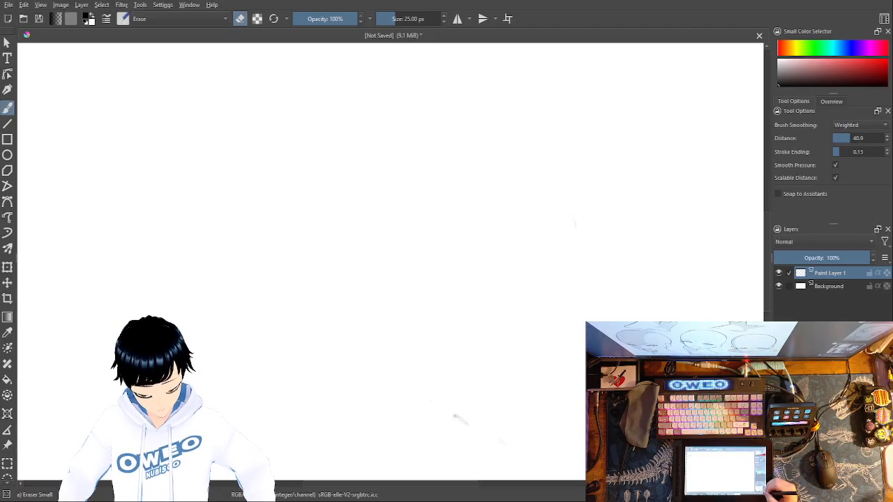
key("ctrl+minus")
key("ctrl+minus")
key("ctrl+minus")
key("ctrl+minus")
key("ctrl+minus")
key("ctrl+minus")
key("ctrl+plus")
key("ctrl+plus")
key("ctrl+plus")
key("ctrl+plus")
key("ctrl+plus")
key("ctrl+minus")
key("ctrl+plus")
key("ctrl+plus")
key("ctrl+plus")
key("ctrl+minus")
key("ctrl+minus")
key("ctrl+minus")
key("ctrl+minus")
key("ctrl+plus")
key("ctrl+plus")
key("ctrl+plus")
key("ctrl+plus")
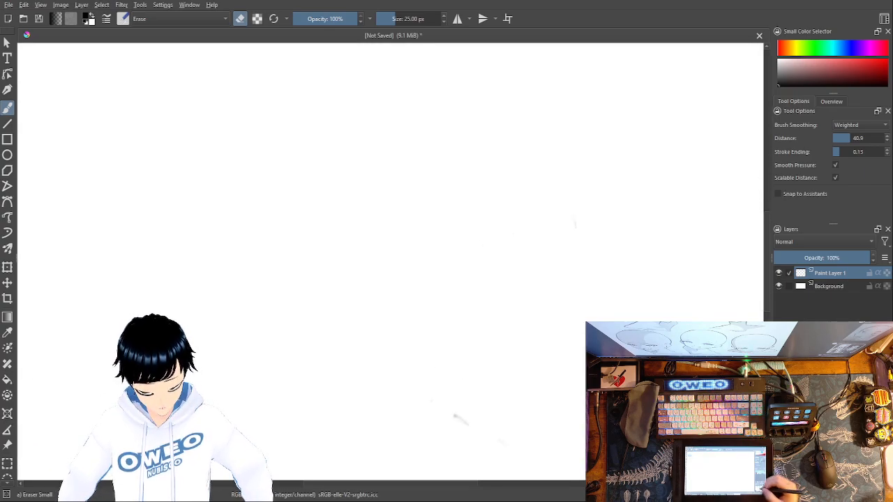
Step: Sketch a slanted jawline down to the chin and the side of the face rising from it with the Pencil-2 brush
right_click(467, 293)
left_click(502, 326)
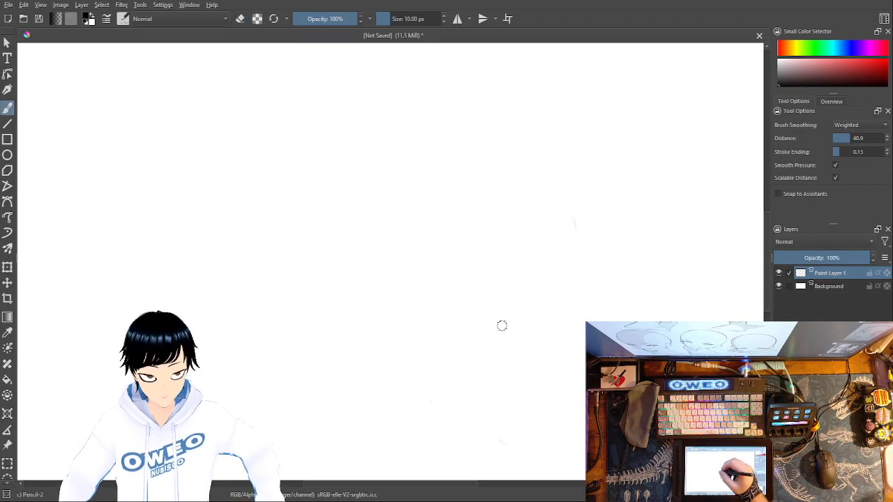
left_click_drag(367, 333, 411, 352)
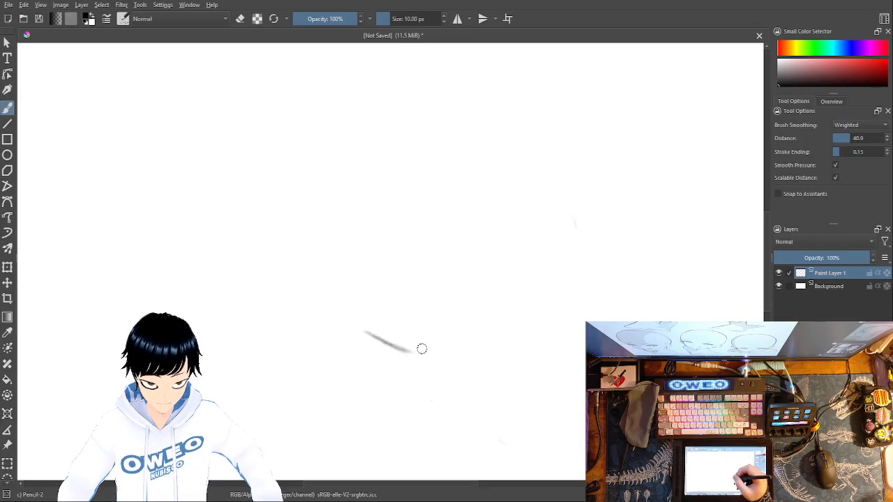
mouse_move(411, 353)
left_mouse_down()
mouse_move(435, 360)
mouse_move(428, 359)
mouse_move(458, 315)
mouse_move(453, 241)
left_mouse_up()
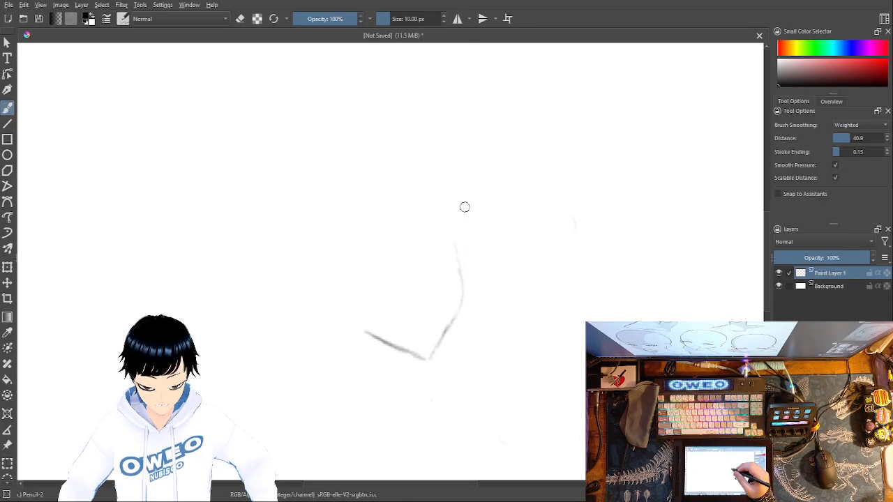
right_click(514, 219)
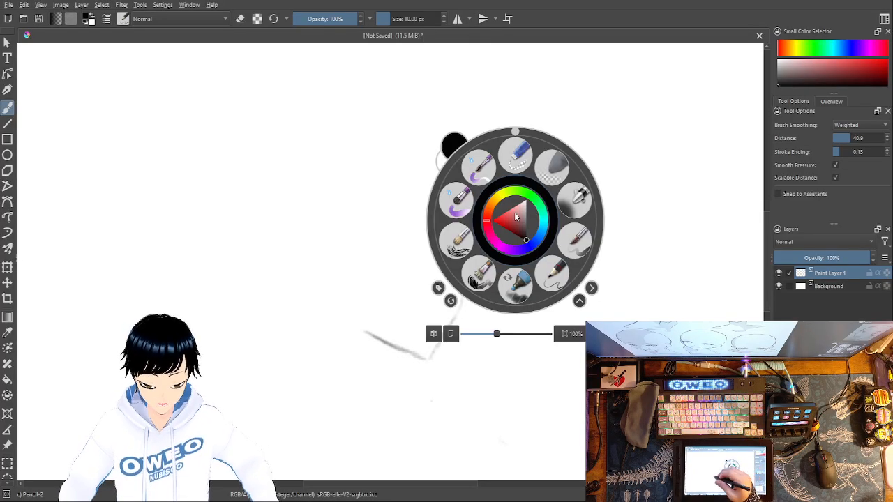
right_click(514, 216)
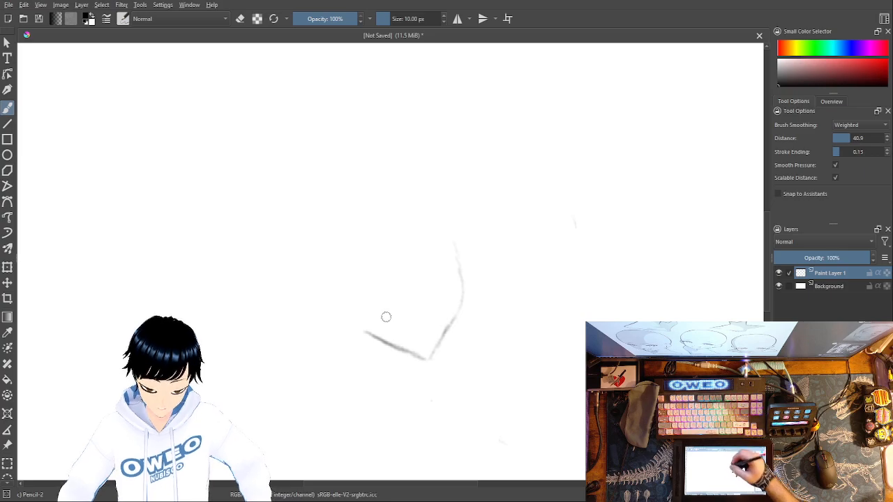
Step: Erase the side of the face and redraw it farther out, angling from the chin to the cheek and straight up
right_click(497, 262)
left_click(498, 189)
left_click_drag(459, 276, 439, 374)
right_click(493, 349)
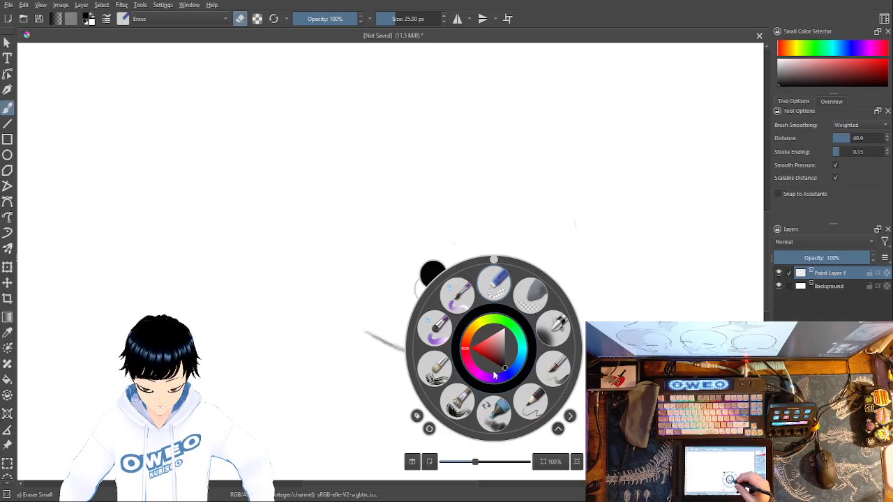
left_click(532, 402)
left_click_drag(426, 359, 479, 306)
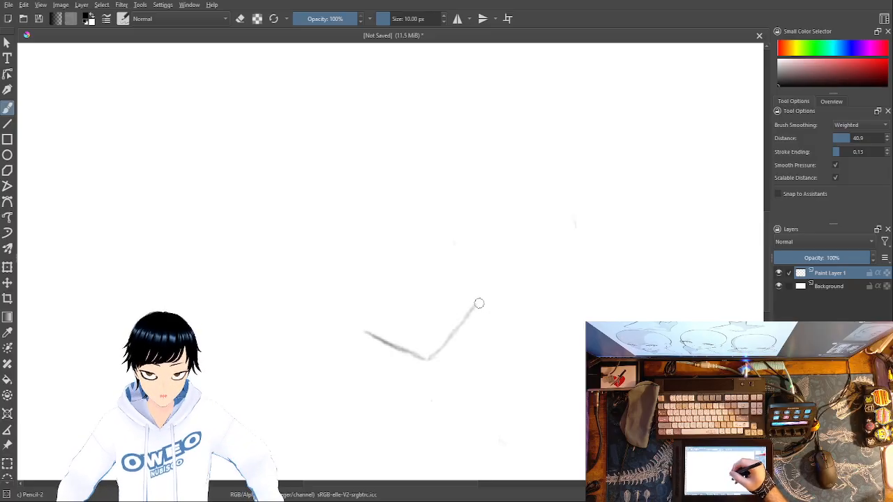
left_click_drag(477, 306, 479, 239)
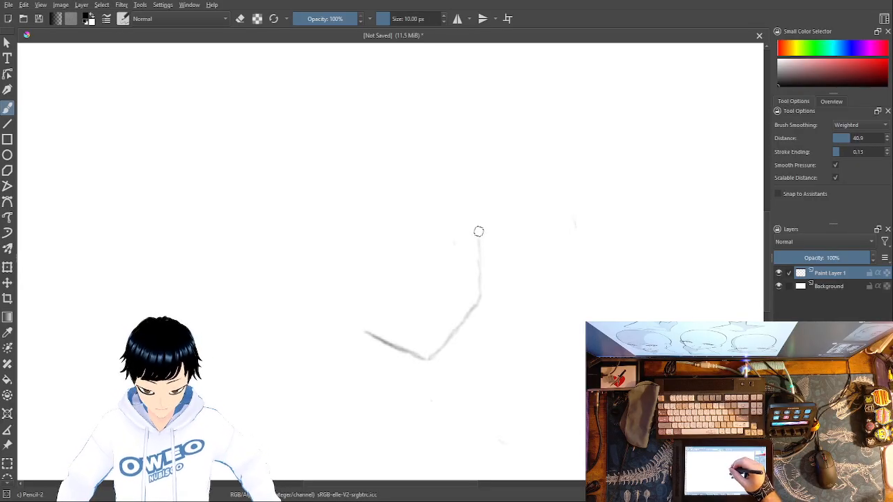
Step: Erase the upper end of the cheek line and redraw it bulging outward toward the brow
right_click(478, 231)
left_click(480, 174)
mouse_move(478, 242)
left_mouse_down()
mouse_move(481, 277)
mouse_move(494, 199)
left_mouse_up()
right_click(498, 249)
left_click(532, 300)
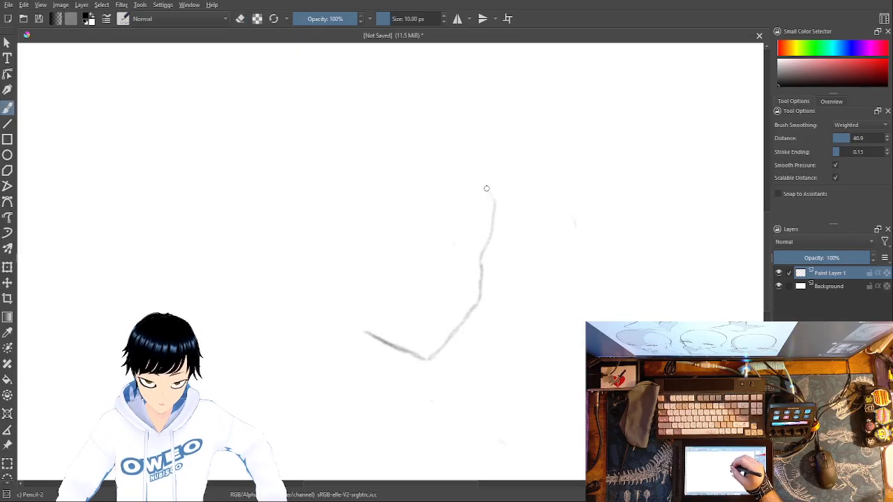
Step: Erase the tip of the brow line and redraw it curving inward over the forehead
right_click(488, 192)
left_click(493, 129)
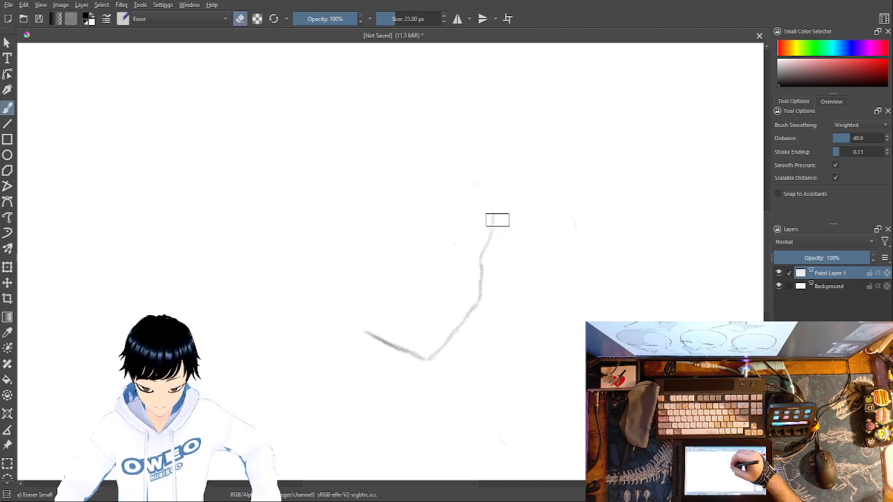
right_click(518, 228)
left_click(518, 161)
right_click(525, 193)
left_click(561, 244)
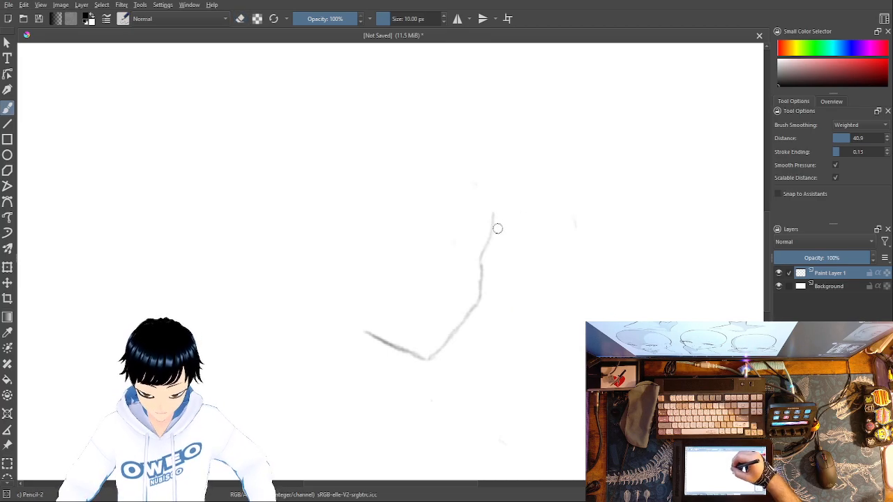
left_click_drag(493, 215, 466, 176)
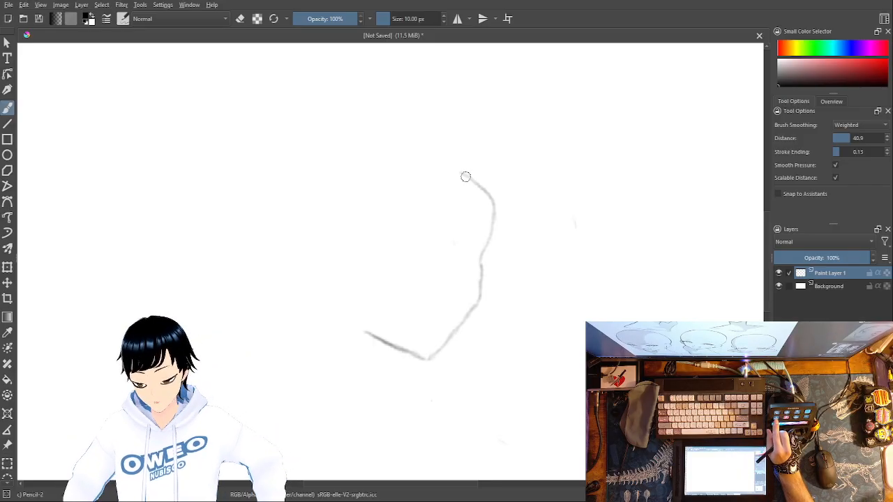
Step: Erase the forehead curve, redraw the brow, and sketch the rounded cranium outline around the back of the head to the jaw
right_click(488, 152)
key("e")
left_click_drag(466, 175, 495, 222)
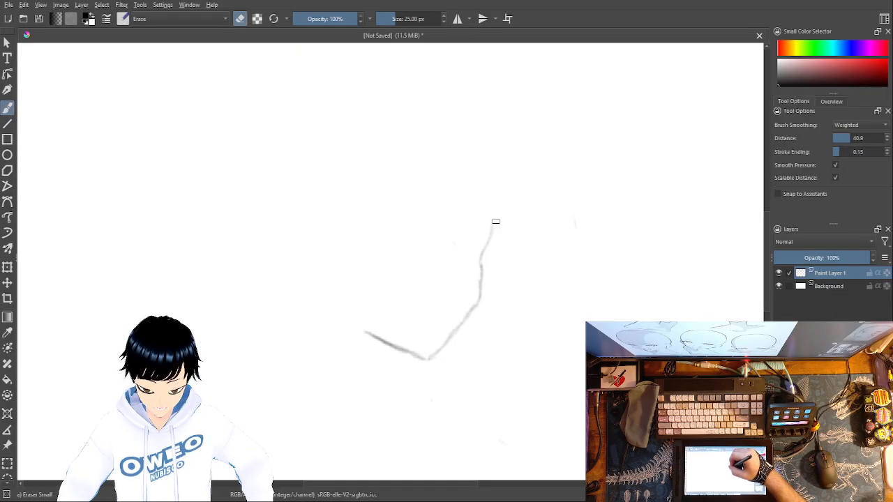
right_click(509, 208)
left_click(566, 274)
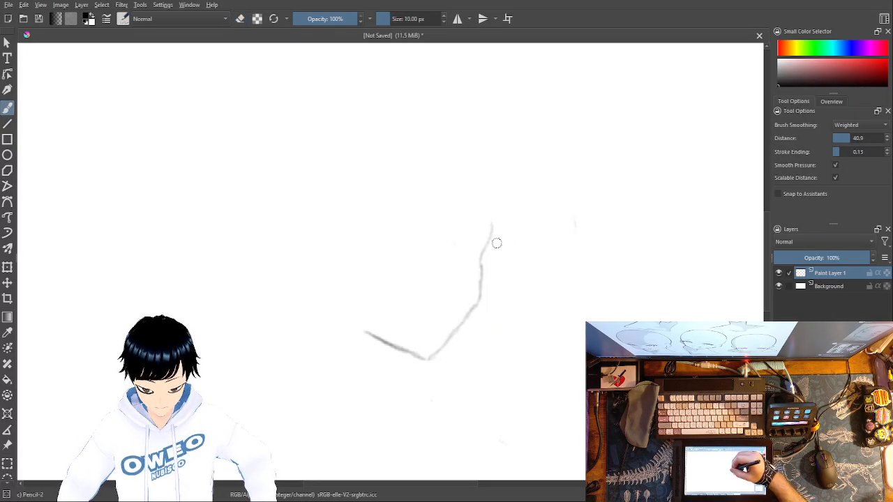
left_click_drag(492, 232, 493, 207)
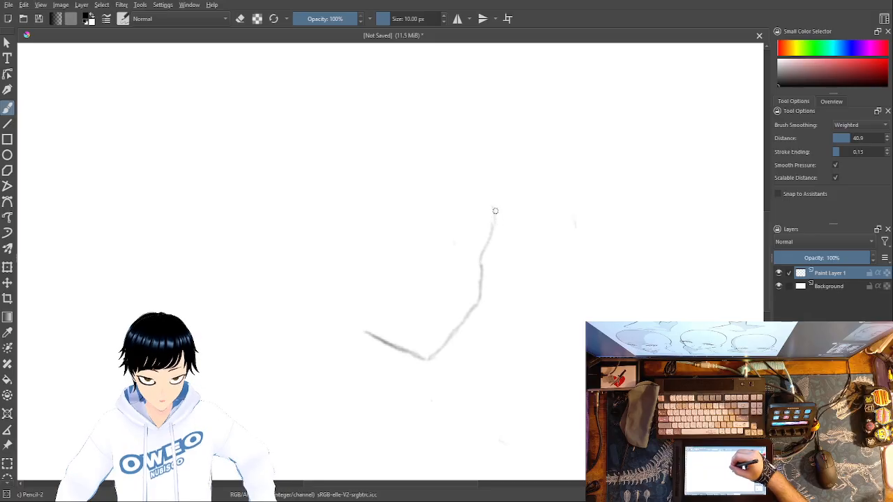
mouse_move(459, 170)
left_mouse_down()
mouse_move(377, 166)
mouse_move(351, 175)
mouse_move(320, 214)
mouse_move(315, 251)
mouse_move(370, 346)
left_mouse_up()
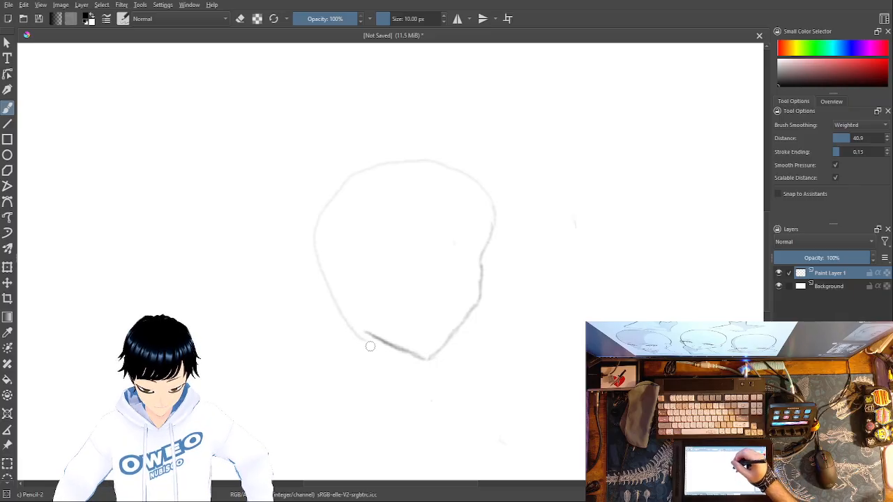
Step: Erase the jawline and redraw it as a smooth curve from the chin to the back of the head
right_click(504, 163)
left_click(507, 104)
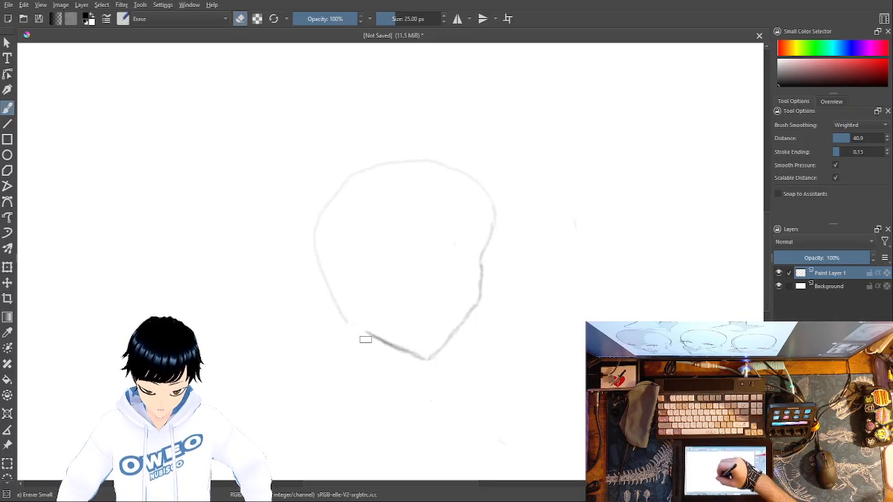
left_click_drag(361, 331, 418, 359)
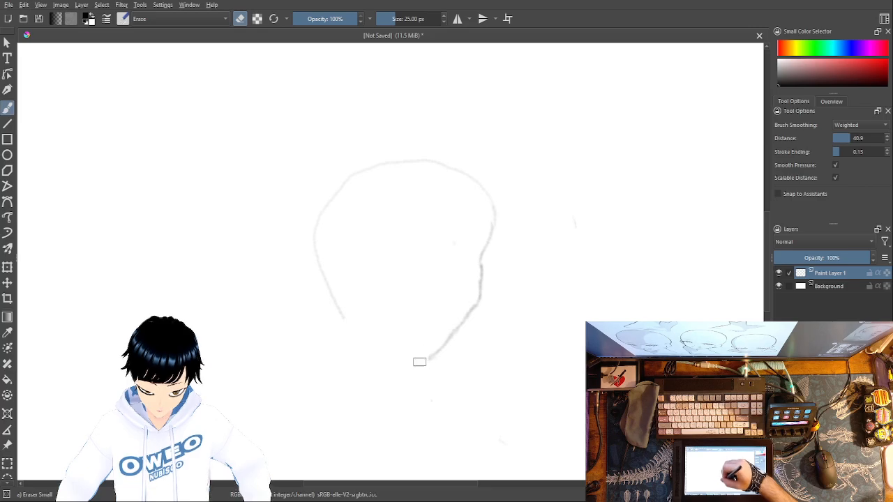
right_click(496, 316)
left_click(525, 371)
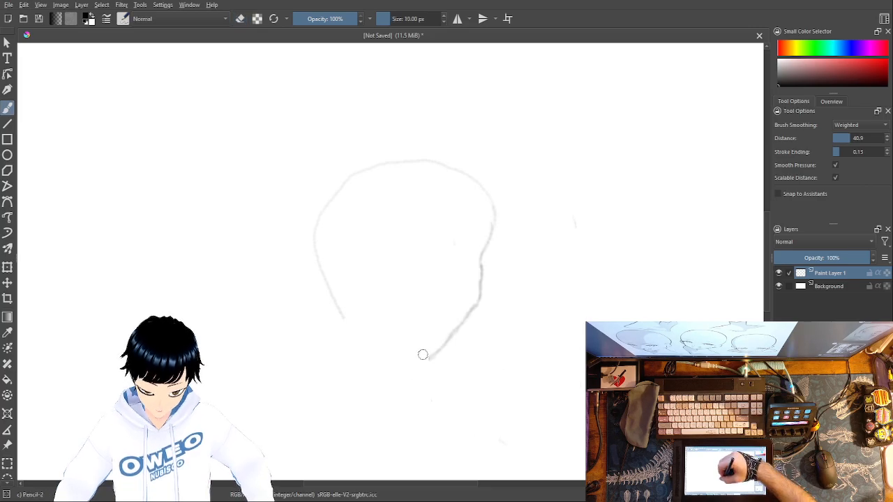
mouse_move(426, 359)
left_mouse_down()
mouse_move(368, 341)
mouse_move(337, 299)
left_mouse_up()
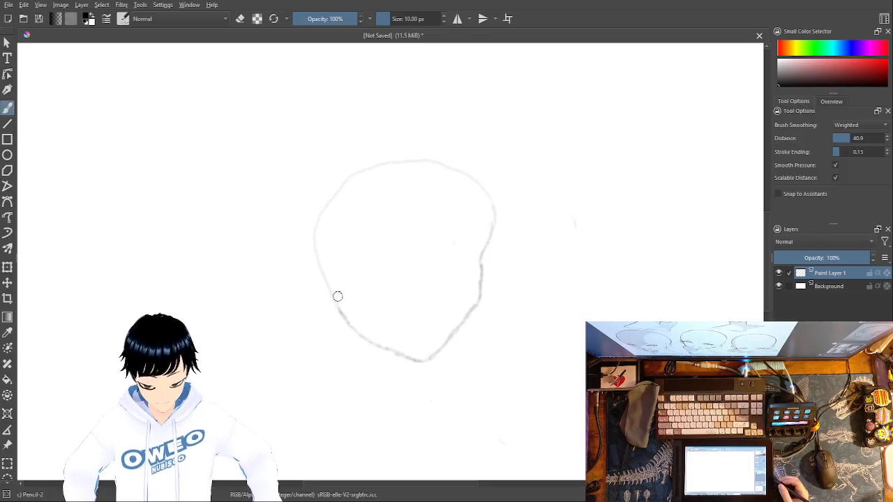
Step: Erase the bulging forehead outline and redraw it flatter, joining the cheek line to the top of the cranium
right_click(605, 278)
left_click(605, 204)
mouse_move(497, 184)
left_mouse_down()
mouse_move(493, 236)
mouse_move(480, 176)
mouse_move(488, 254)
left_mouse_up()
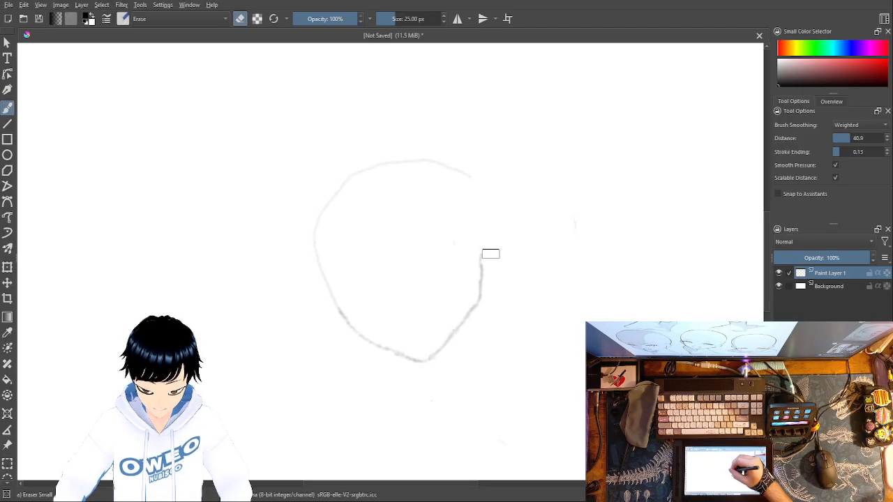
right_click(510, 234)
left_click(512, 160)
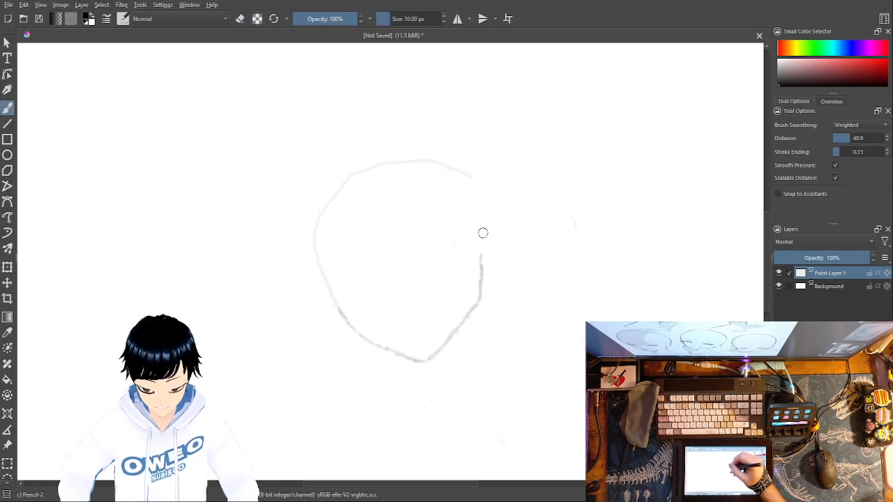
left_click_drag(483, 237, 477, 183)
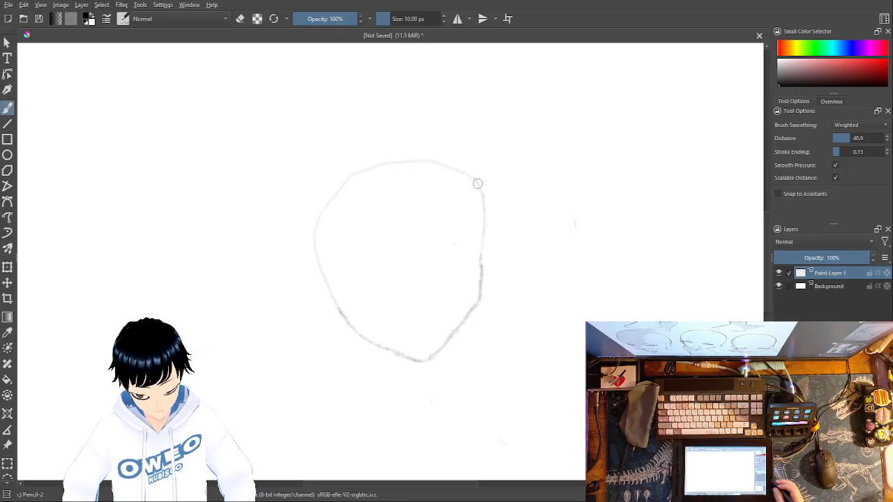
Step: Add a new paint layer above the head outline
key("Insert")
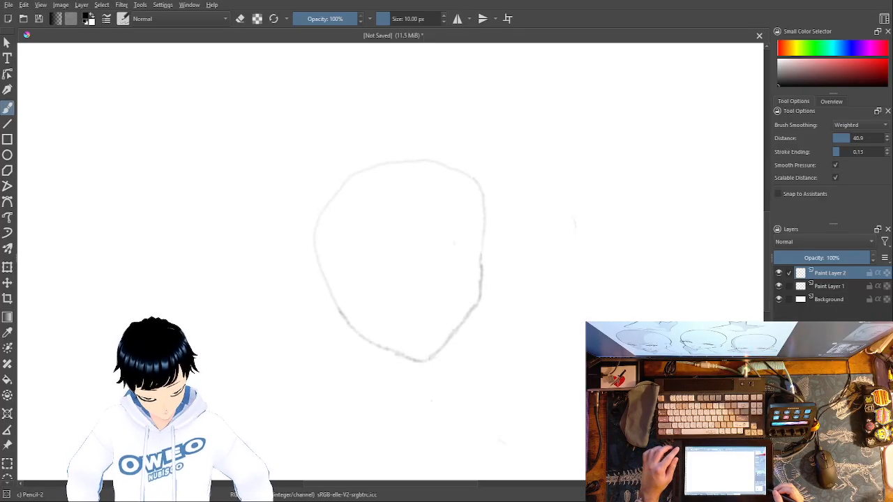
key("plus")
key("plus")
key("minus")
key("plus")
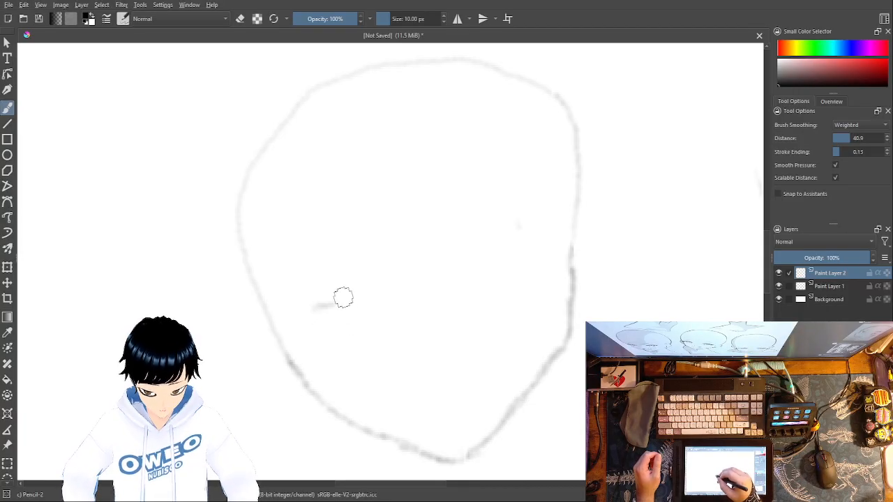
mouse_move(326, 312)
left_mouse_down()
mouse_move(357, 305)
mouse_move(345, 305)
mouse_move(410, 327)
left_mouse_up()
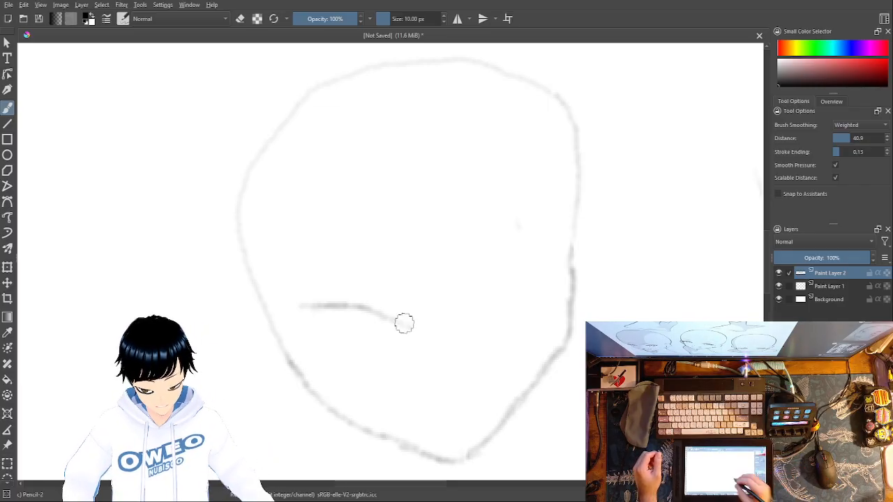
left_click_drag(512, 241, 472, 287)
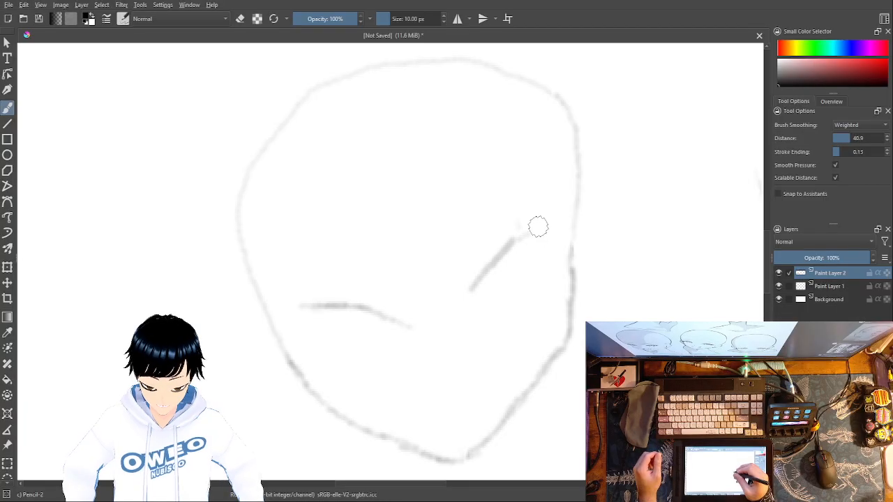
right_click(543, 258)
left_click(545, 195)
mouse_move(519, 228)
left_mouse_down()
mouse_move(408, 323)
mouse_move(392, 300)
mouse_move(352, 305)
mouse_move(327, 295)
mouse_move(317, 314)
left_mouse_up()
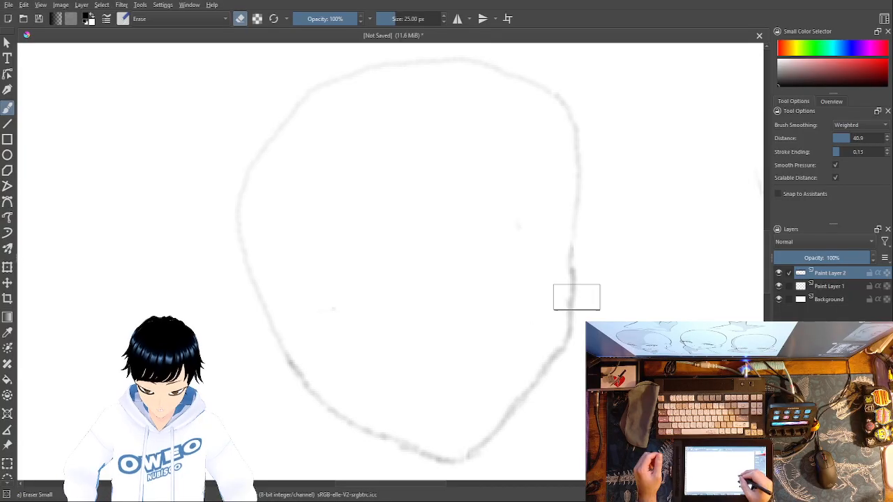
Step: Erase the entire head outline on Paint Layer 1, clear the stray marks left on the canvas, and keep that layer active
left_click(824, 287)
mouse_move(493, 423)
left_mouse_down()
mouse_move(593, 203)
mouse_move(575, 114)
mouse_move(548, 80)
mouse_move(457, 56)
mouse_move(386, 67)
mouse_move(318, 84)
mouse_move(261, 146)
mouse_move(251, 263)
mouse_move(346, 388)
mouse_move(469, 466)
mouse_move(484, 441)
mouse_move(388, 423)
mouse_move(299, 343)
left_mouse_up()
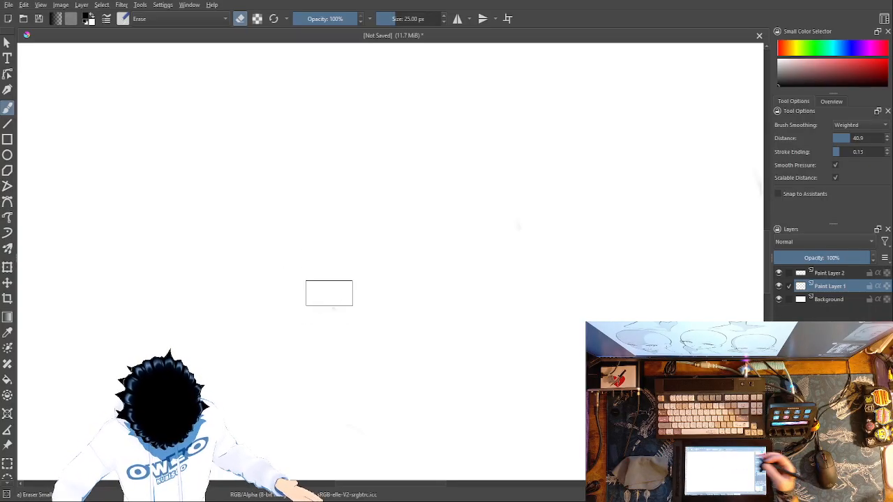
left_click(824, 274)
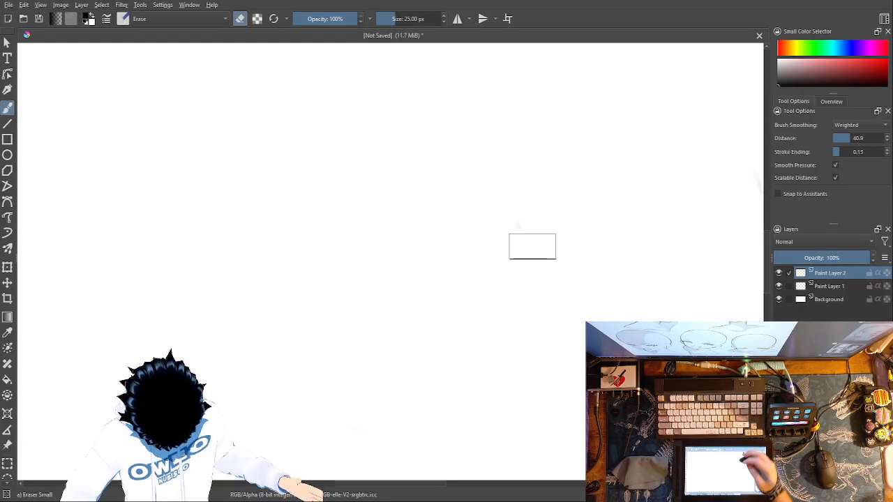
left_click(834, 288)
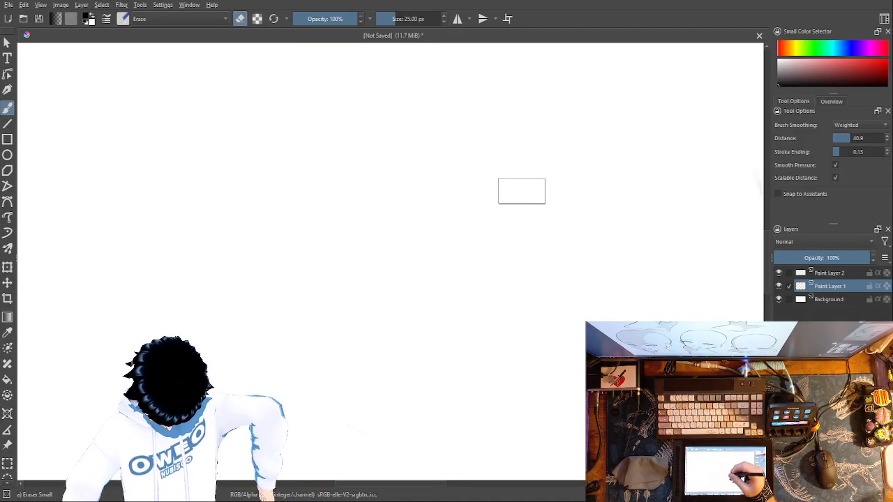
Step: With the Pencil-2 brush, draw a gently bent upper eyelid line on Paint Layer 1, extending its outer end upward
right_click(475, 288)
left_click(514, 341)
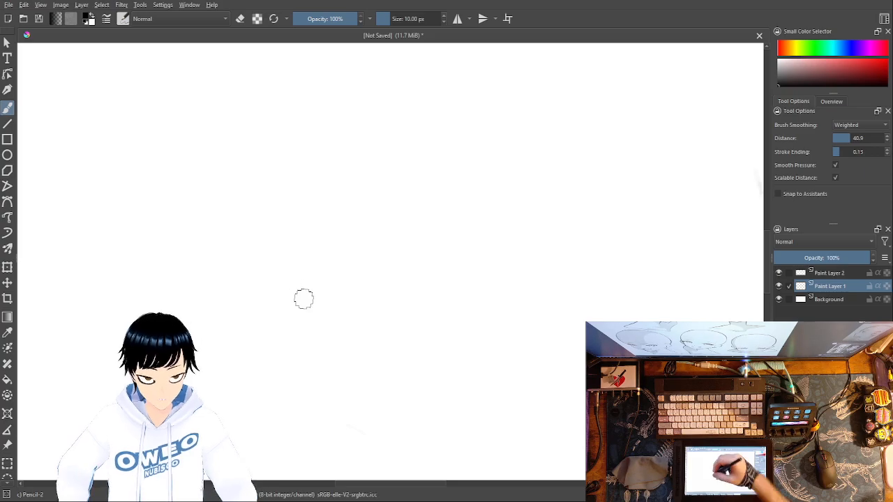
mouse_move(291, 262)
left_mouse_down()
mouse_move(324, 272)
mouse_move(323, 262)
mouse_move(362, 286)
left_mouse_up()
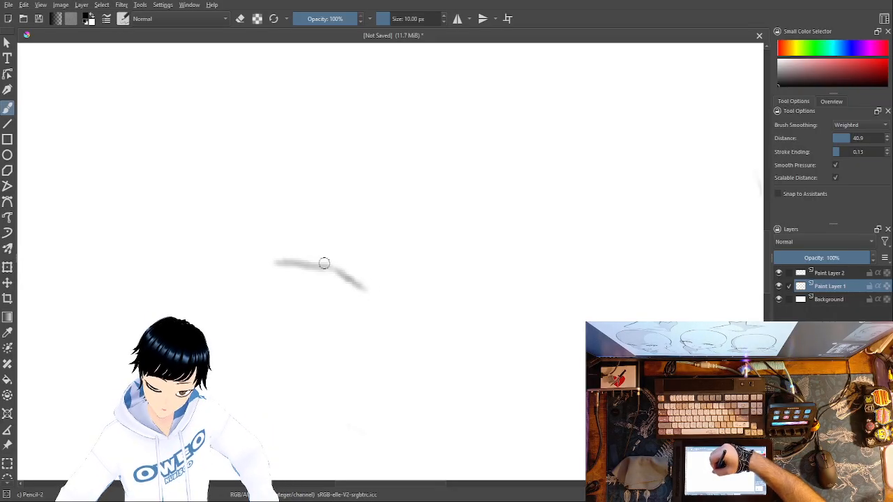
mouse_move(291, 261)
left_mouse_down()
mouse_move(265, 259)
mouse_move(237, 247)
left_mouse_up()
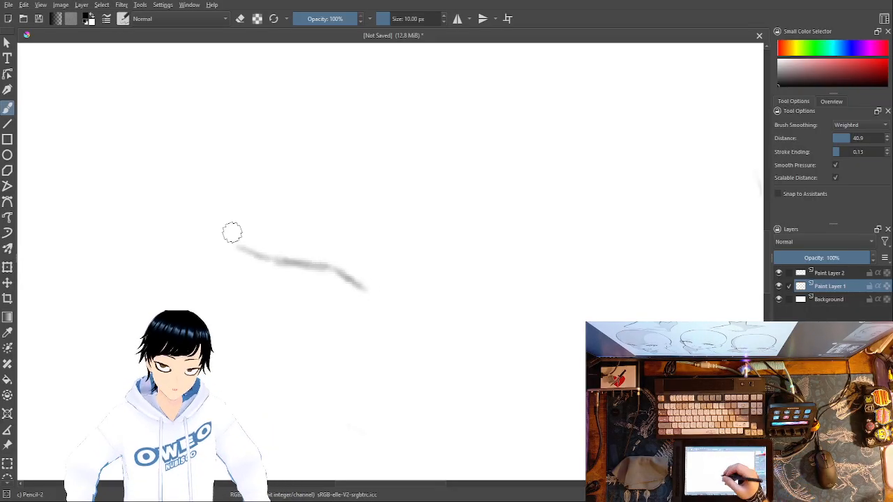
Step: Erase the short stroke descending from the eyelid's outer end and redraw it slanting more toward the inner eye
right_click(285, 300)
left_click(347, 267)
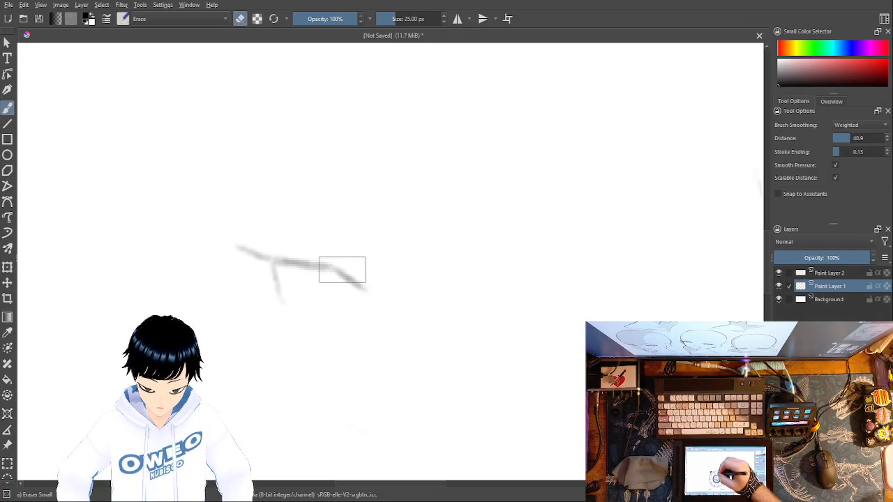
left_click_drag(270, 275, 269, 266)
right_click(321, 280)
left_click(354, 323)
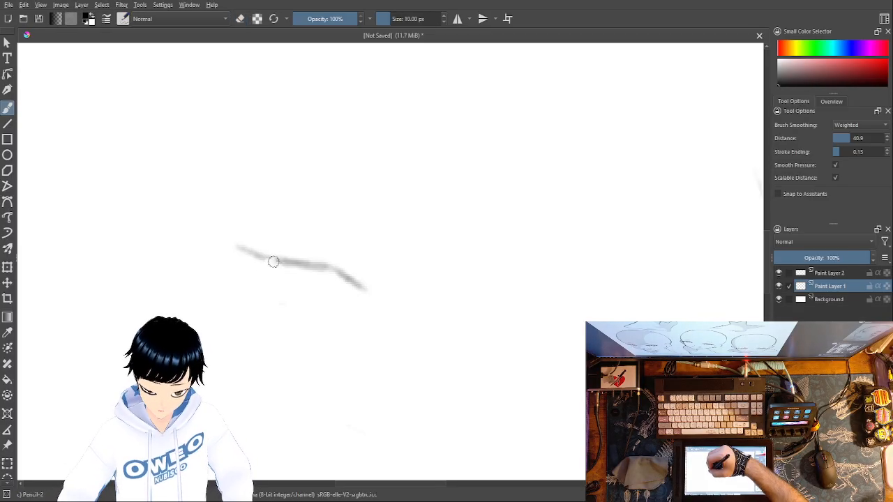
left_click_drag(269, 264, 289, 298)
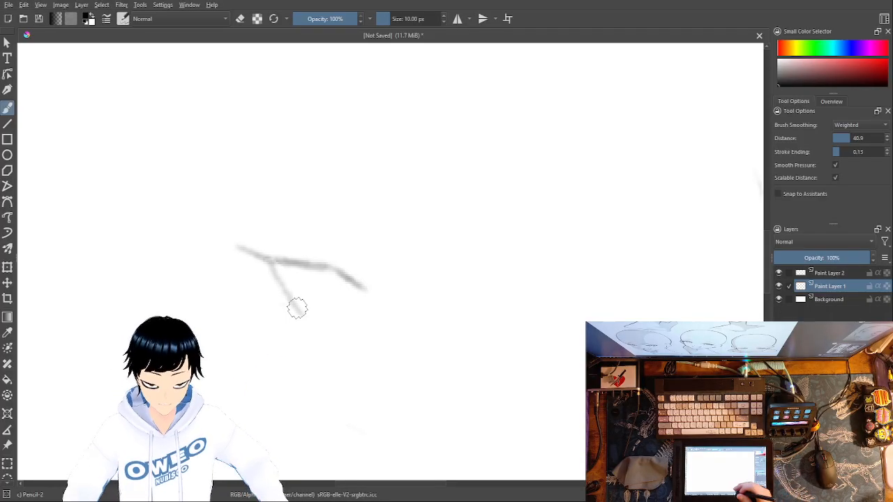
Step: Erase the upper eyelid's inner end, redraw it as a longer, softer curve, and draw a short lower eyelid line
right_click(390, 310)
left_click(390, 244)
mouse_move(351, 271)
left_mouse_down()
mouse_move(343, 277)
mouse_move(361, 298)
left_mouse_up()
right_click(434, 284)
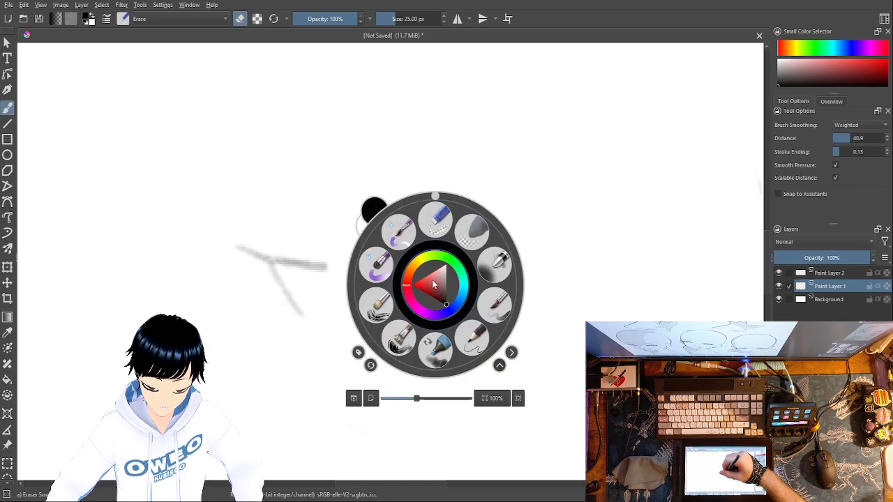
left_click(466, 336)
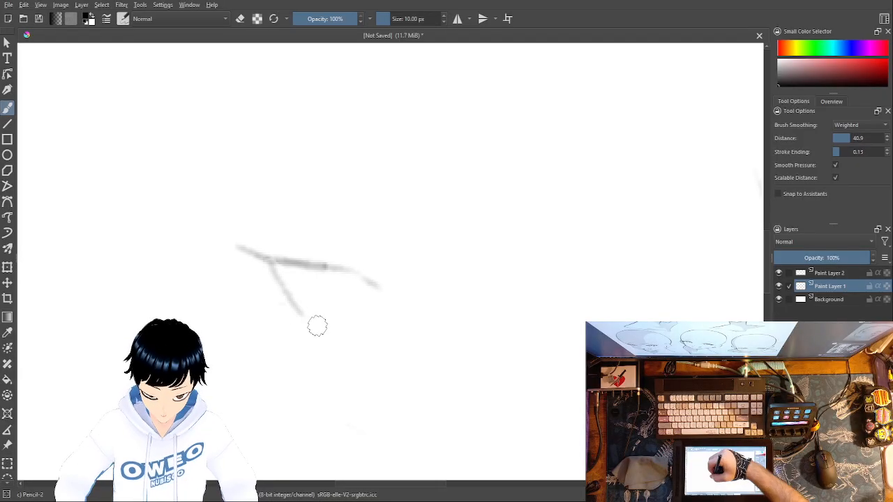
left_click_drag(309, 327, 377, 328)
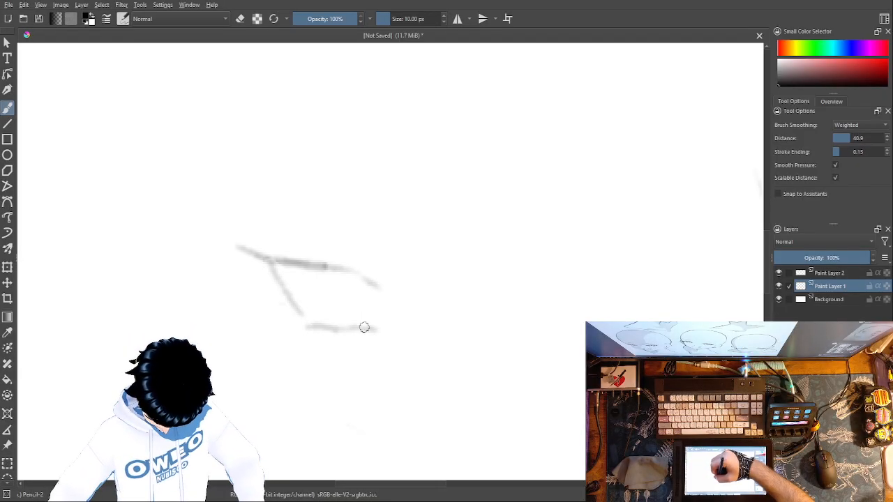
Step: Trim the lower end of the slanted outer stroke and draw a curved crease above the upper eyelid with Pencil-2
right_click(298, 306)
left_click(297, 247)
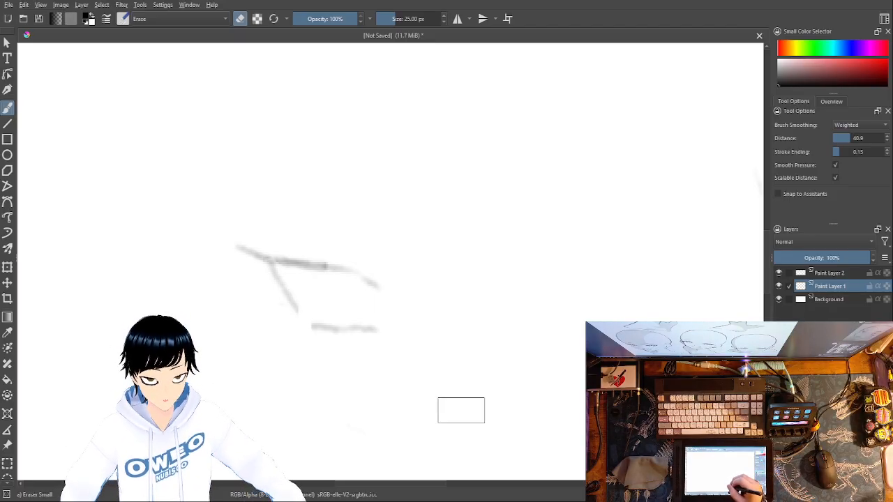
right_click(491, 401)
right_click(492, 400)
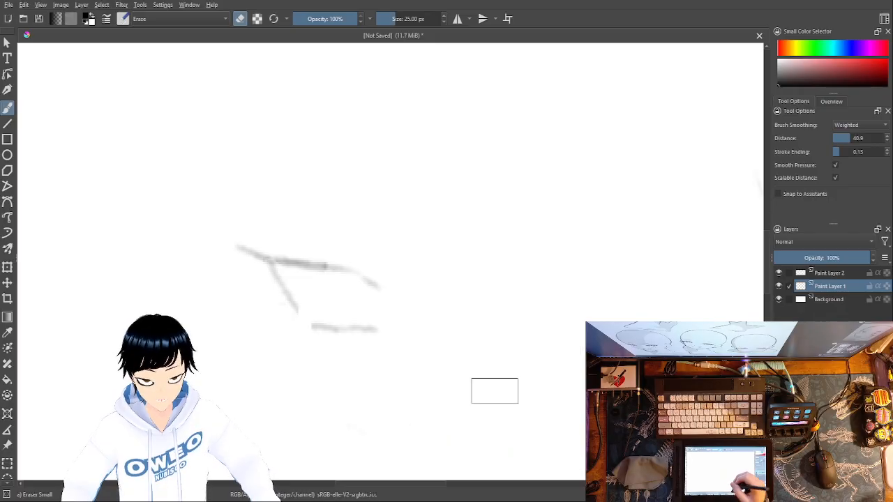
right_click(529, 391)
left_click(565, 396)
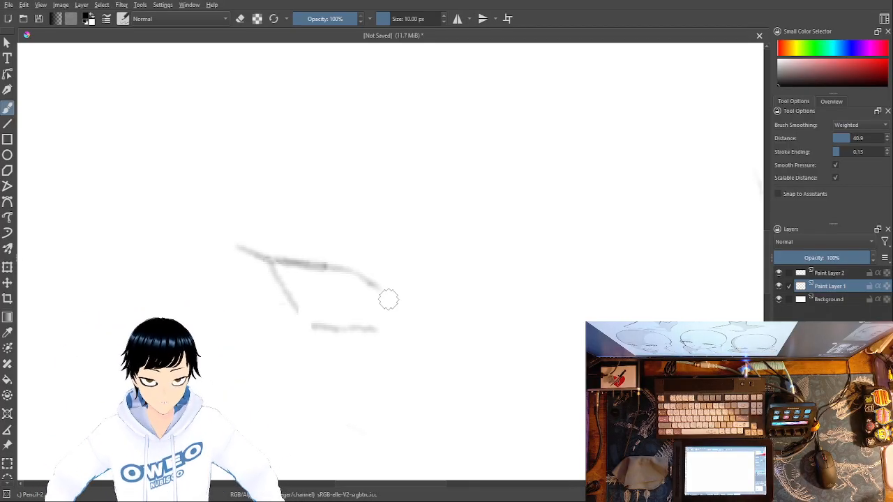
mouse_move(375, 263)
left_mouse_down()
mouse_move(365, 251)
mouse_move(325, 244)
left_mouse_up()
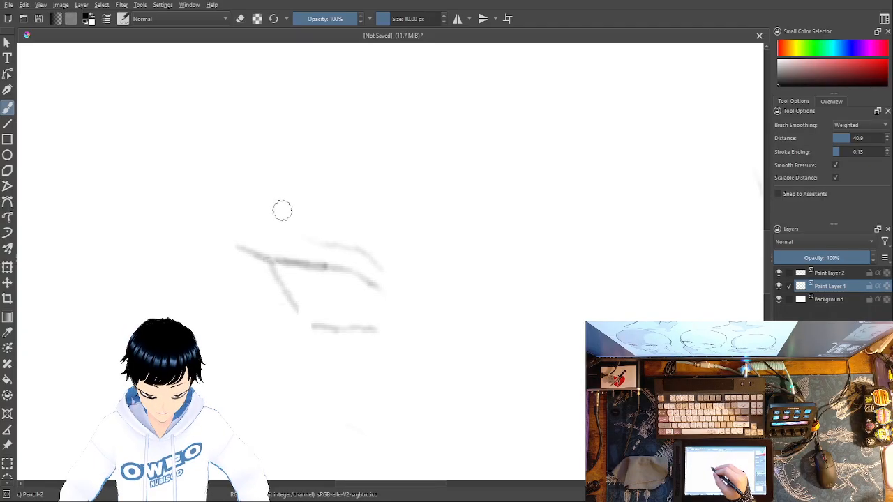
left_click_drag(283, 206, 411, 150)
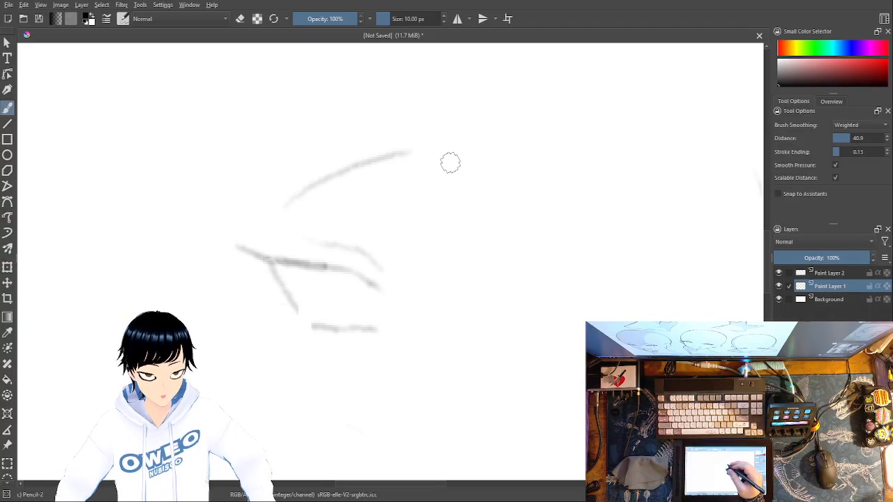
right_click(412, 211)
left_click(403, 144)
mouse_move(402, 143)
left_mouse_down()
mouse_move(297, 194)
mouse_move(355, 158)
mouse_move(419, 138)
mouse_move(396, 160)
mouse_move(282, 200)
left_mouse_up()
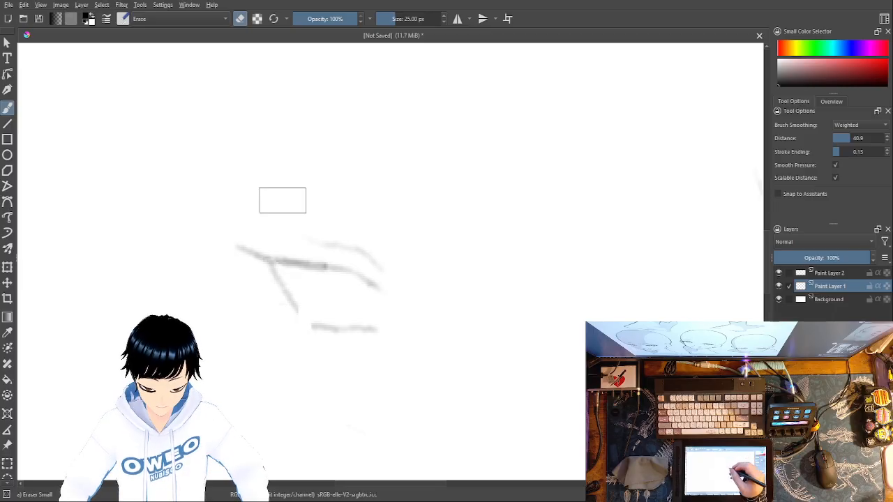
Step: Draw the eyebrow as a smooth rising arc above the eye with Pencil-2, and make Paint Layer 2 active
right_click(486, 234)
left_click(523, 289)
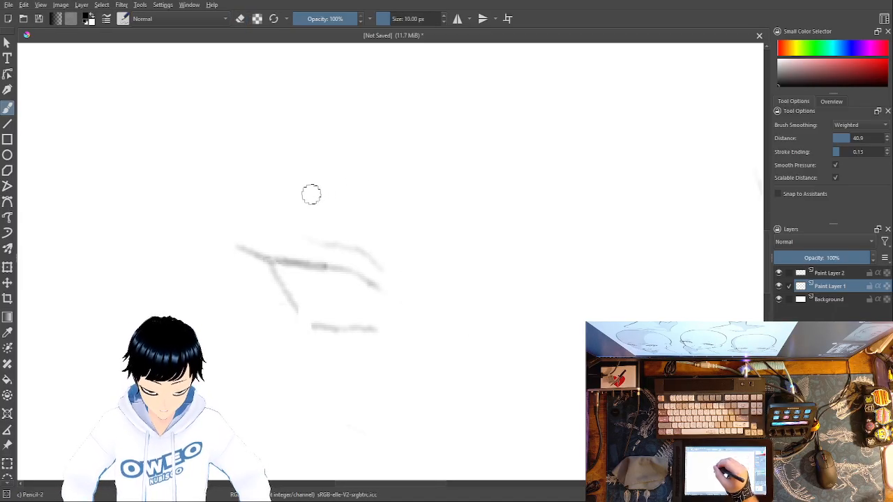
left_click_drag(295, 199, 433, 142)
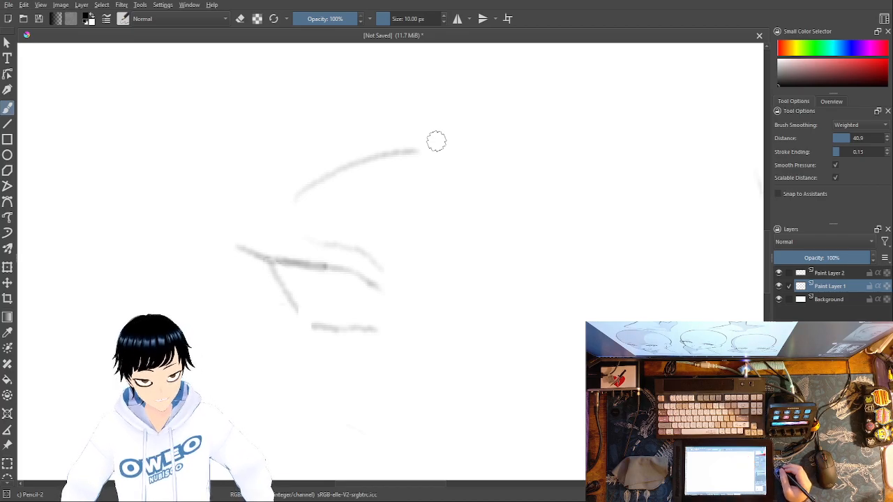
left_click(830, 273)
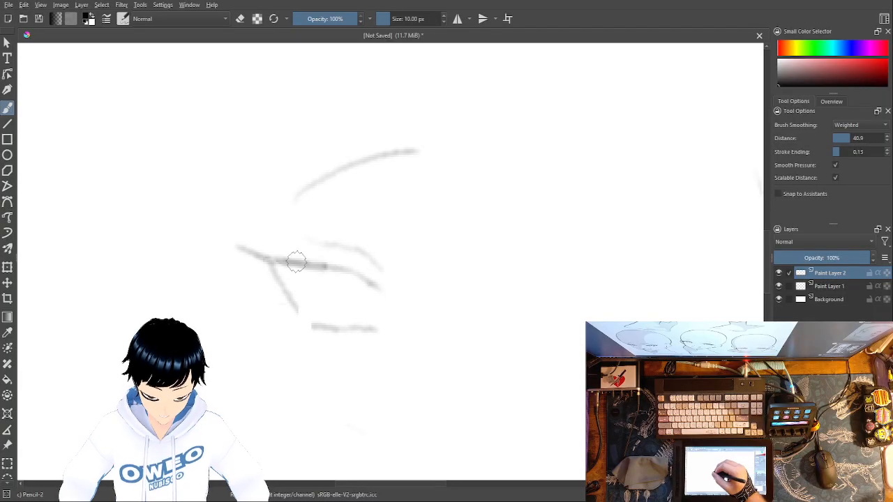
mouse_move(298, 266)
left_mouse_down()
mouse_move(302, 289)
mouse_move(325, 311)
mouse_move(357, 295)
left_mouse_up()
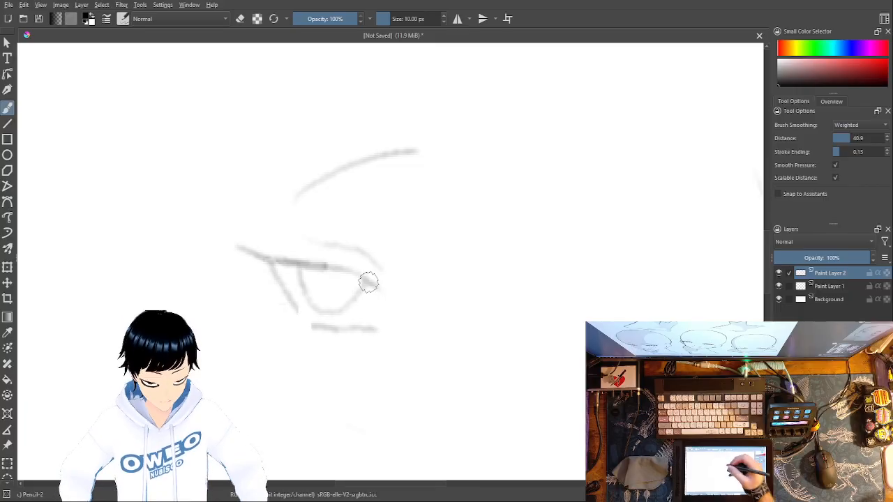
right_click(407, 285)
left_click(401, 219)
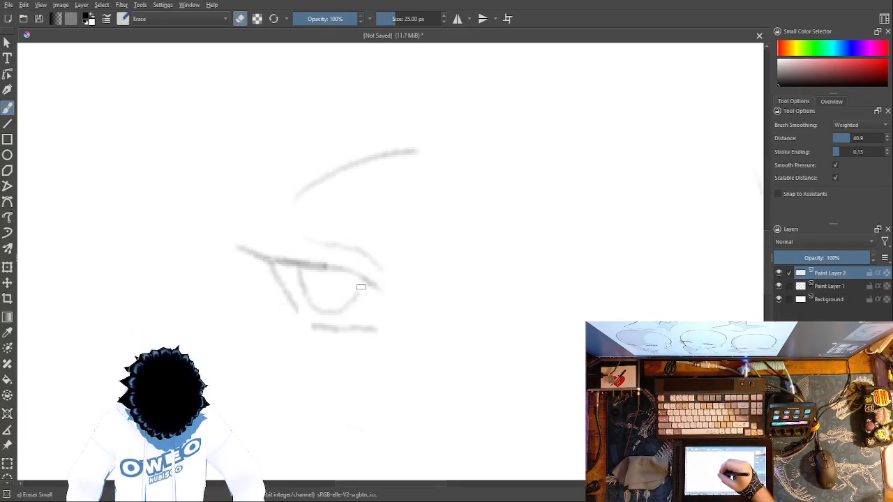
mouse_move(357, 293)
left_mouse_down()
mouse_move(317, 304)
mouse_move(301, 279)
left_mouse_up()
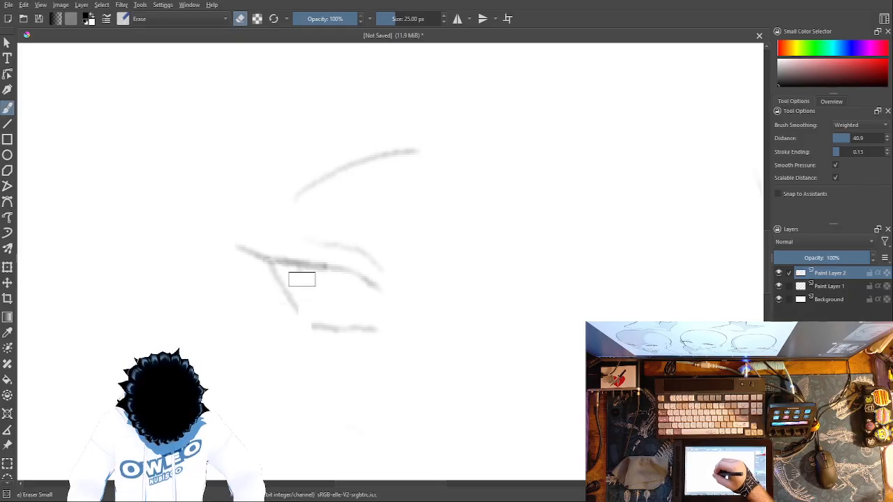
right_click(393, 295)
left_click(420, 349)
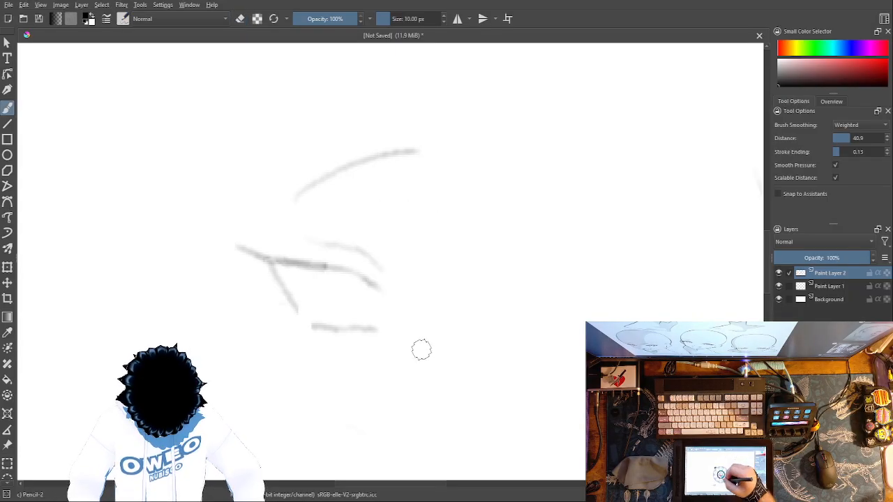
mouse_move(308, 276)
left_mouse_down()
mouse_move(313, 295)
mouse_move(325, 298)
left_mouse_up()
right_click(314, 277)
left_click(312, 204)
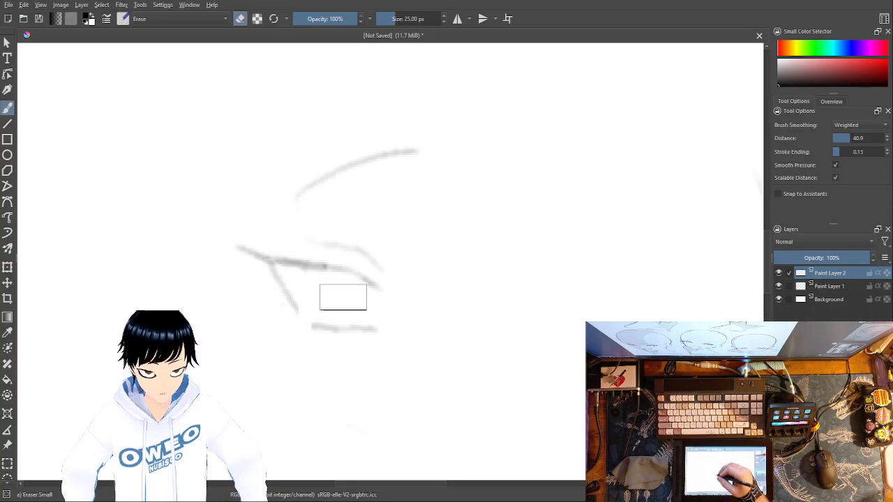
Step: Draw the iris as a small rounded U hanging from the upper eyelid on Paint Layer 2, undoing and redrawing unsatisfactory strokes
right_click(341, 297)
left_click(379, 354)
mouse_move(299, 267)
left_mouse_down()
mouse_move(305, 289)
mouse_move(339, 302)
mouse_move(339, 277)
left_mouse_up()
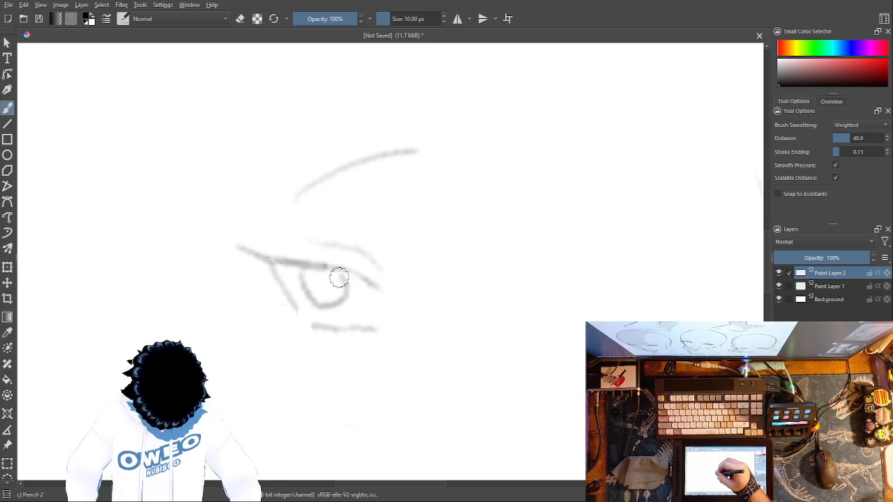
key("ctrl+z")
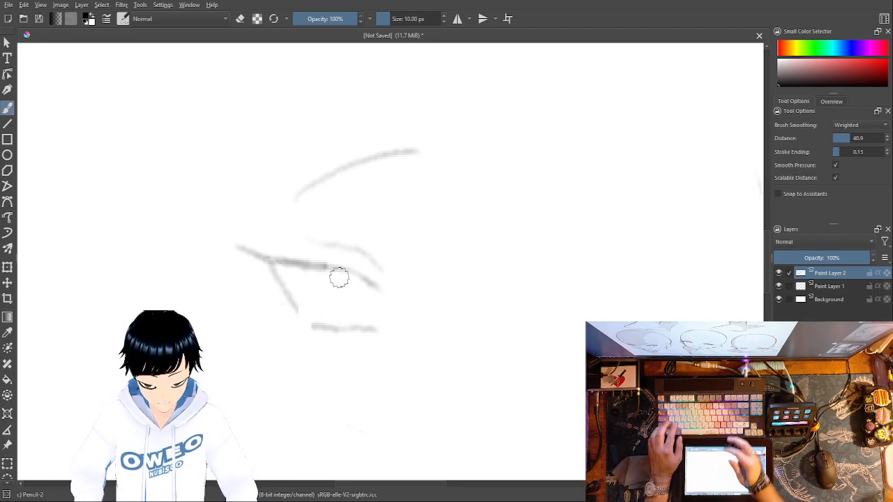
mouse_move(299, 269)
left_mouse_down()
mouse_move(335, 293)
mouse_move(332, 273)
mouse_move(312, 297)
mouse_move(342, 274)
left_mouse_up()
key("ctrl+z")
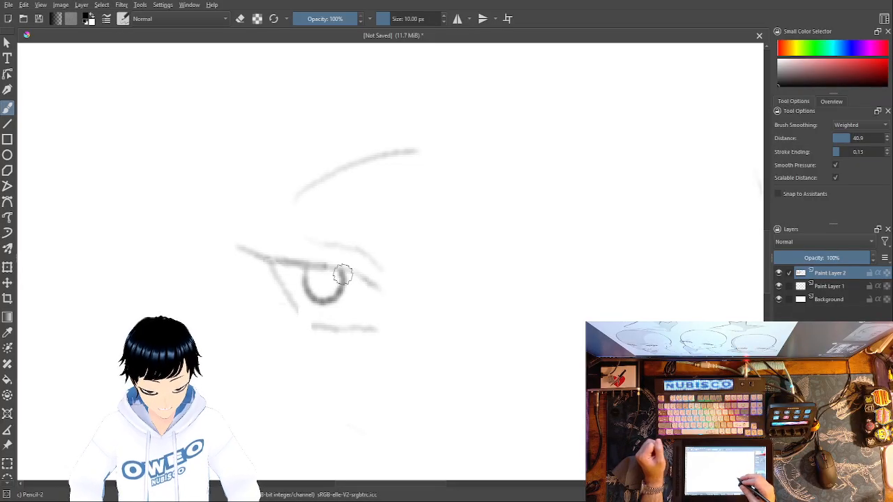
Step: Examine the overall look of the eye and eyebrow sketch from a distance and up close
right_click(571, 335)
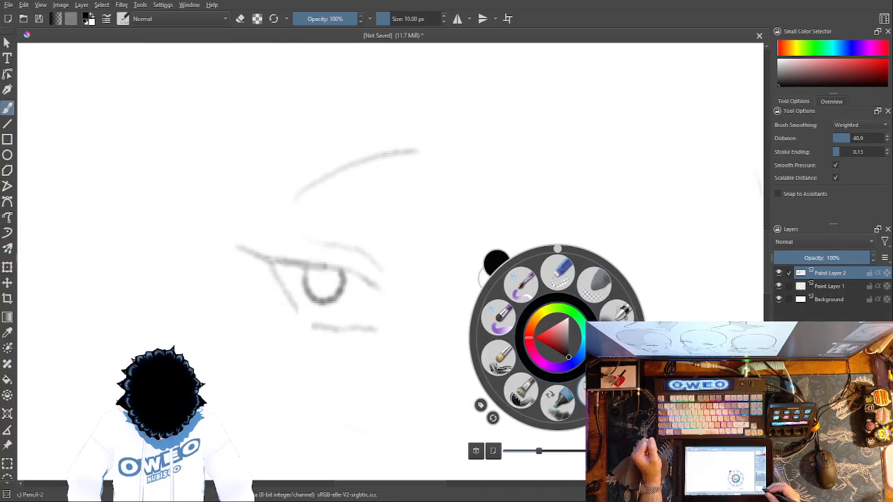
key("2")
key("ctrl+plus")
key("ctrl+plus")
key("ctrl+plus")
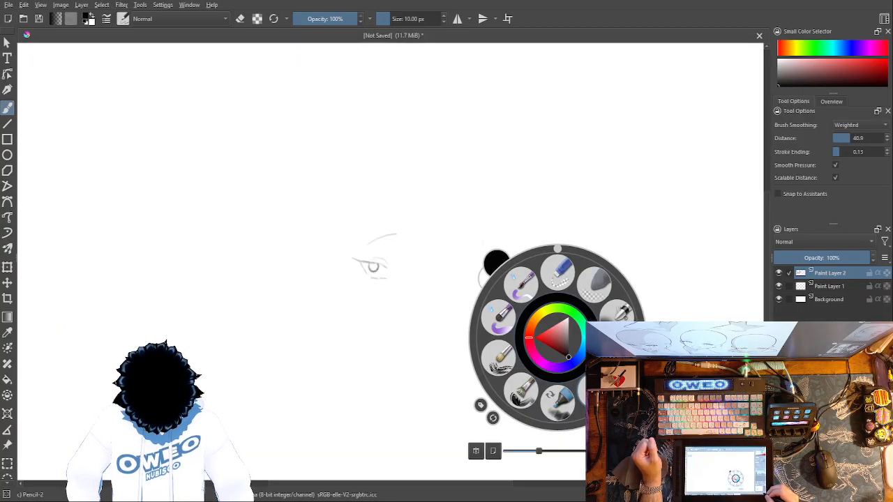
key("ctrl+plus")
key("ctrl+plus")
key("ctrl+plus")
key("ctrl+plus")
key("ctrl+plus")
key("ctrl+minus")
key("ctrl+minus")
key("ctrl+minus")
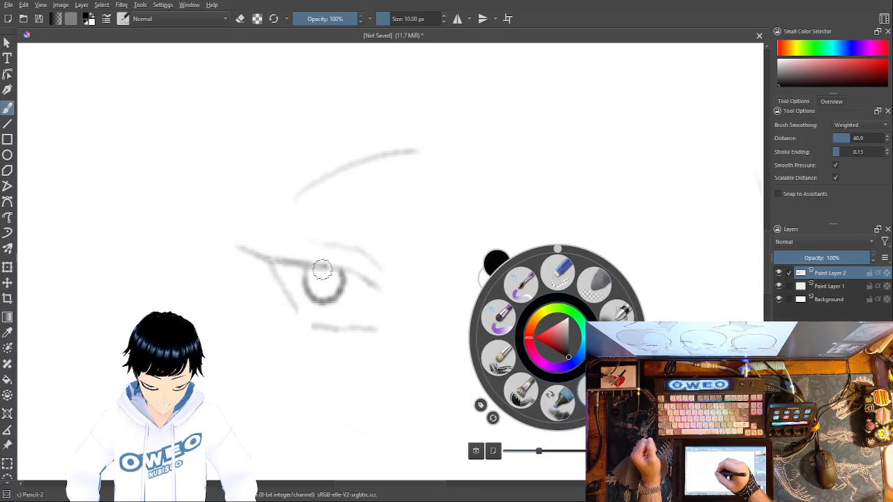
Step: Draw a small pupil in the iris and trace the eyelids, outer stroke, crease and eyebrow in darker lines with Pencil-2
left_click(322, 270)
left_click_drag(322, 278, 322, 272)
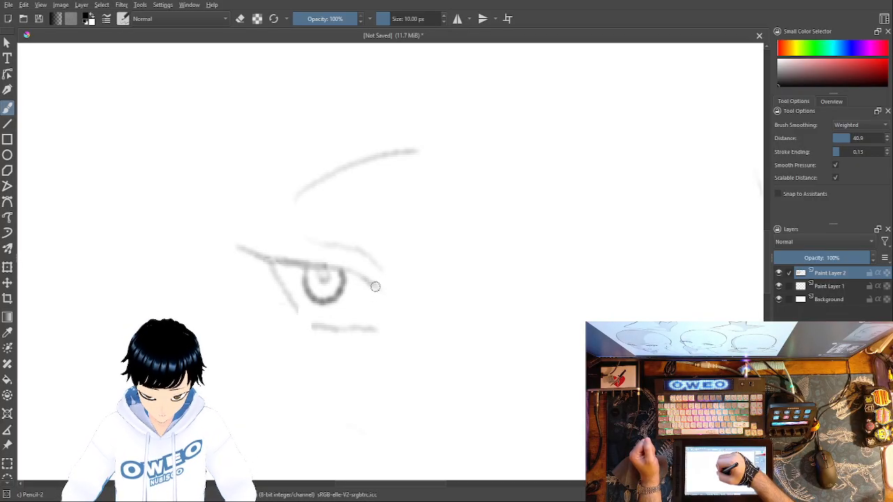
left_click_drag(370, 281, 228, 239)
mouse_move(272, 265)
left_mouse_down()
mouse_move(294, 311)
mouse_move(324, 327)
mouse_move(386, 333)
left_mouse_up()
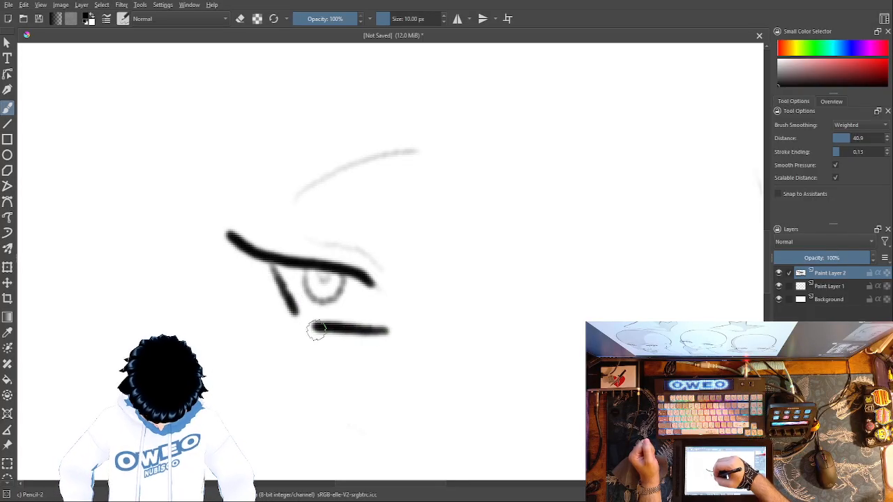
left_click_drag(308, 324, 293, 312)
mouse_move(381, 272)
left_mouse_down()
mouse_move(352, 245)
mouse_move(309, 236)
left_mouse_up()
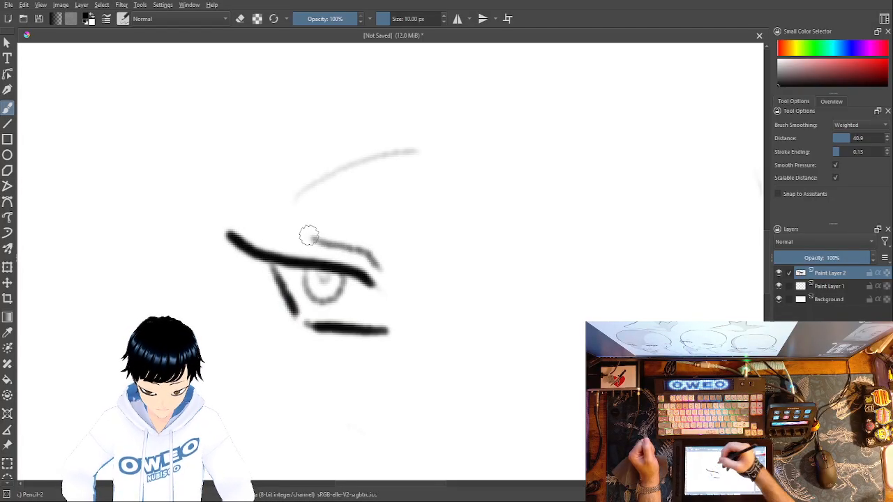
mouse_move(294, 198)
left_mouse_down()
mouse_move(348, 163)
mouse_move(402, 144)
mouse_move(416, 153)
mouse_move(397, 151)
left_mouse_up()
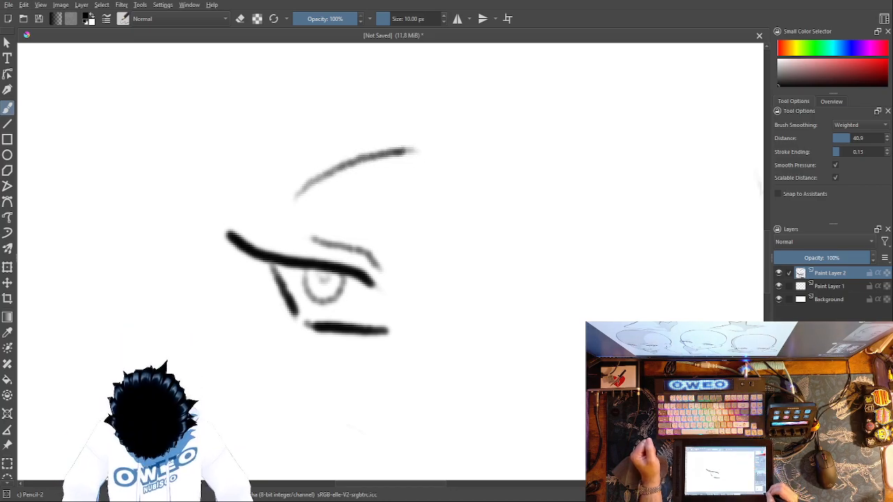
Step: Examine the darkened eye and eyebrow lines up close and from a distance
key("minus")
key("minus")
key("minus")
key("minus")
key("minus")
key("minus")
key("plus")
key("plus")
key("plus")
key("plus")
key("plus")
key("plus")
key("plus")
key("plus")
key("plus")
key("plus")
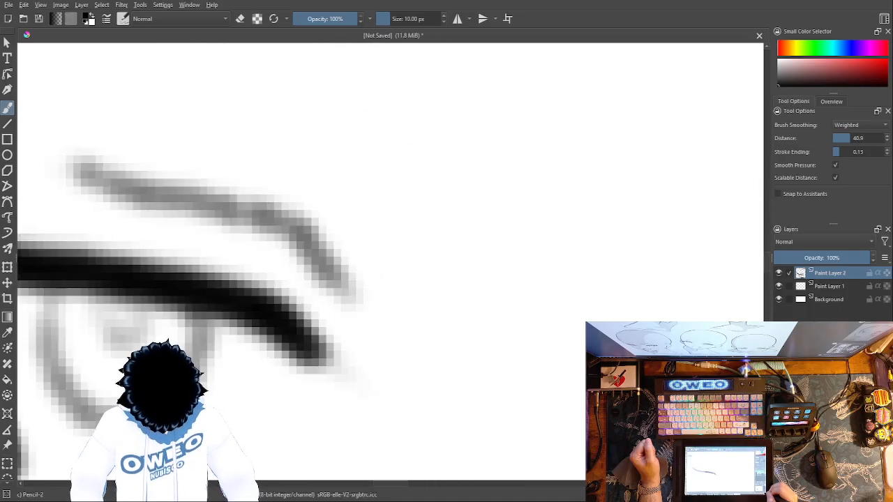
key("minus")
key("minus")
key("minus")
key("minus")
key("minus")
key("minus")
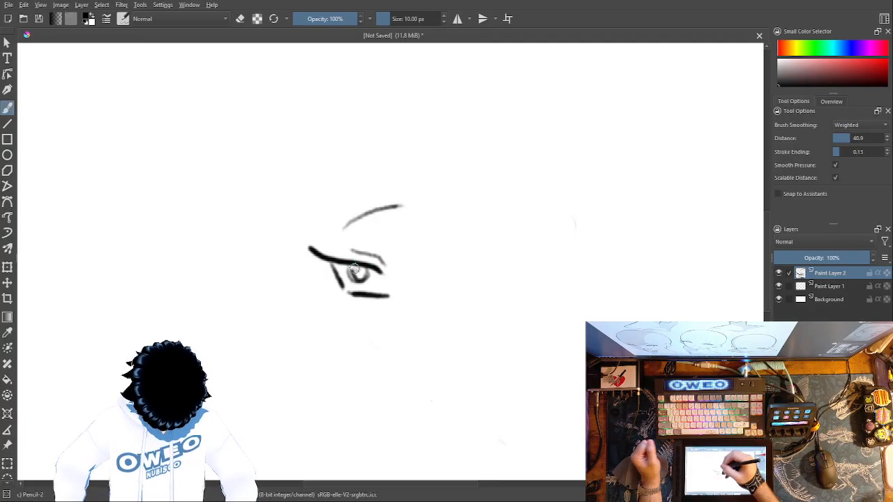
Step: Darken the iris outline and pupil of the first eye on Paint Layer 2
key("plus")
key("plus")
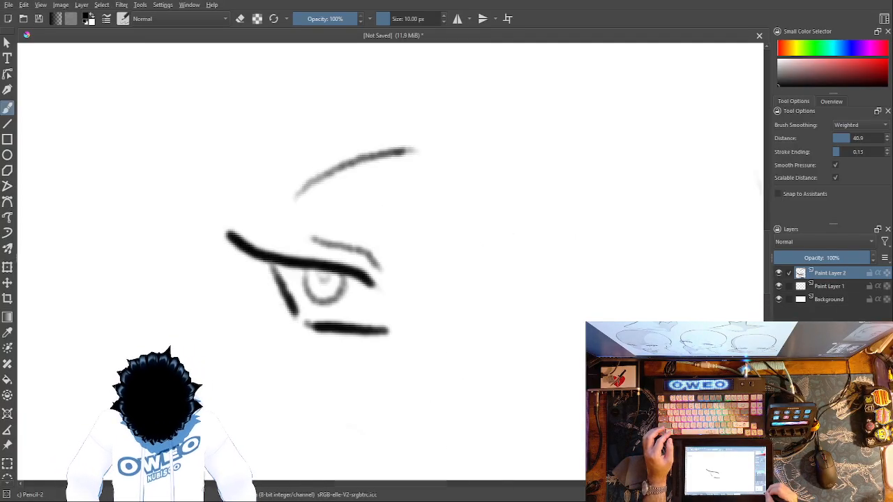
key("plus")
key("plus")
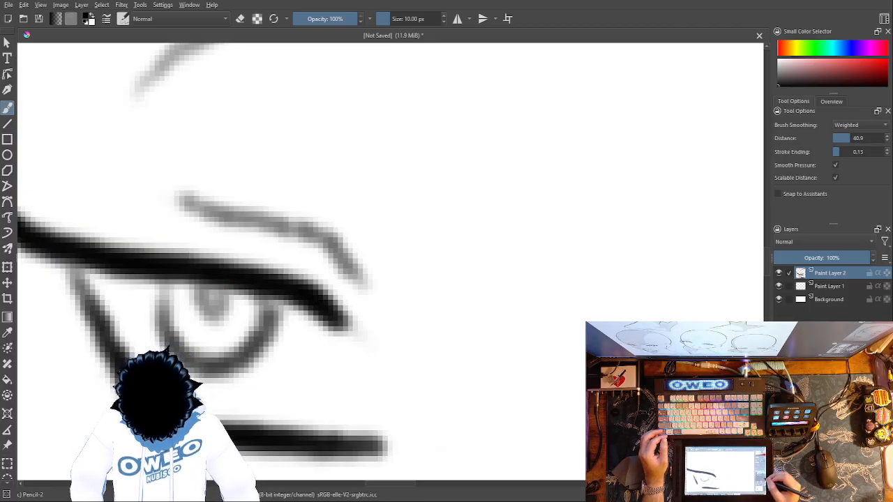
key("ctrl+minus")
key("ctrl+minus")
key("ctrl+minus")
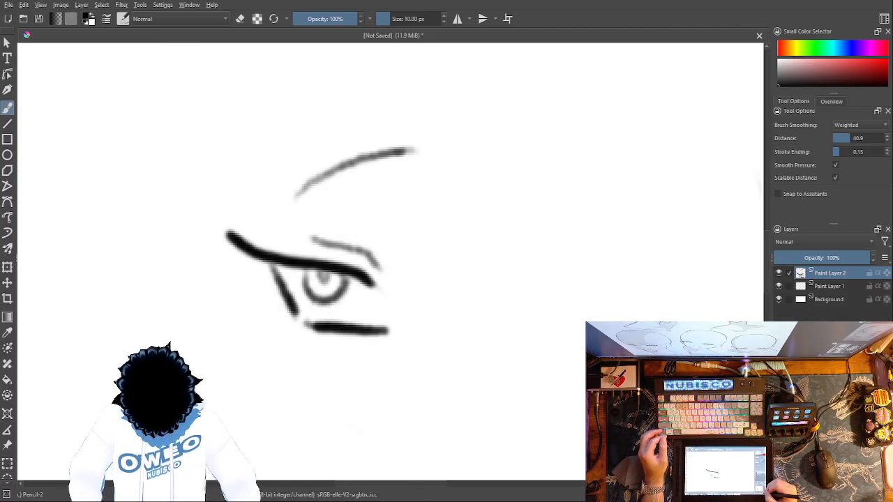
key("ctrl+minus")
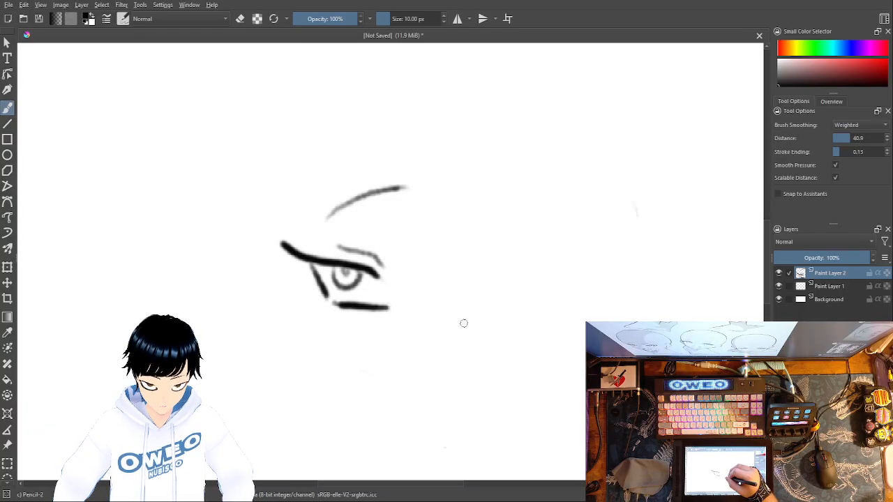
Step: Sketch small nose marks and lightly outline the second eye with a slanted upper lid, outer side and lower lid
left_click_drag(459, 317, 469, 355)
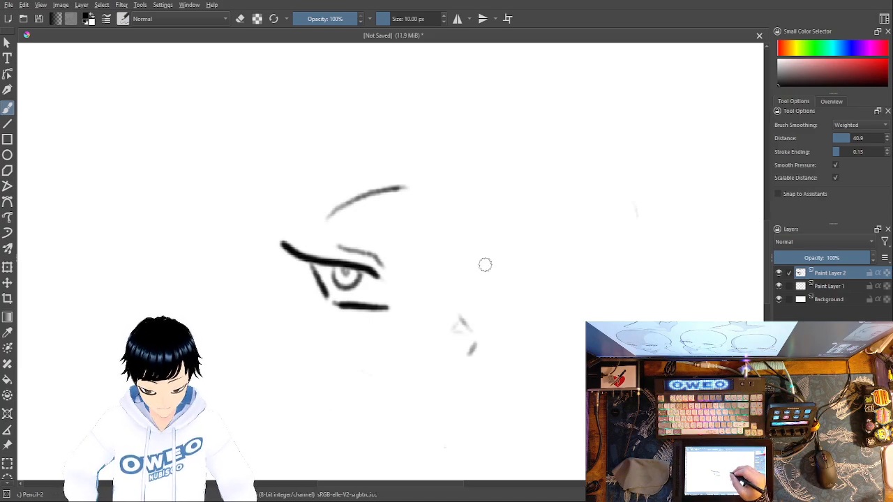
left_click_drag(478, 273, 528, 230)
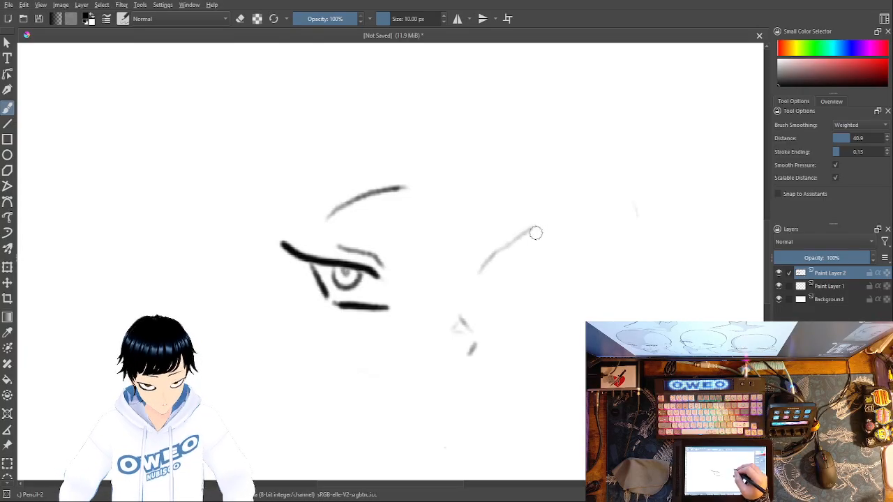
left_click_drag(529, 237, 532, 260)
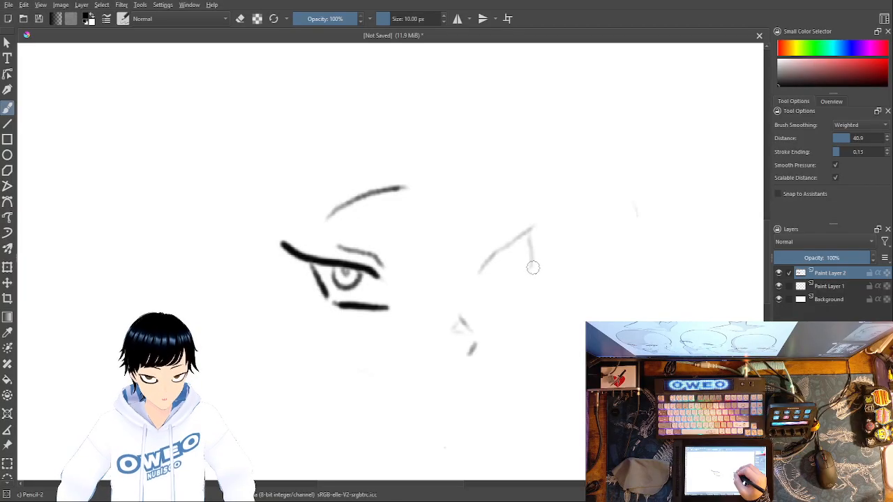
left_click_drag(495, 293, 534, 278)
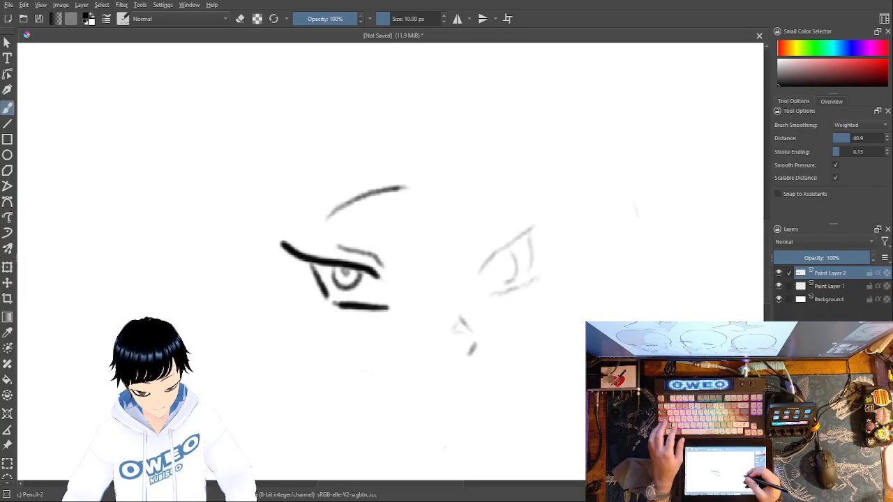
Step: Erase the trial iris curve inside the second eye with Eraser Small
left_click(512, 265, "ctrl")
right_click(516, 259)
left_click(521, 198)
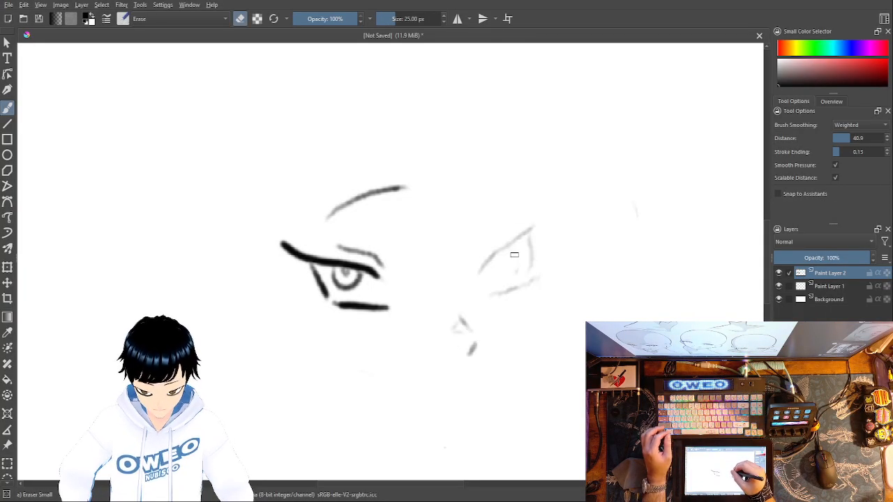
Step: Add a new paint layer and lightly sketch the second eye's iris and pupil on it with Pencil-2
key("Insert")
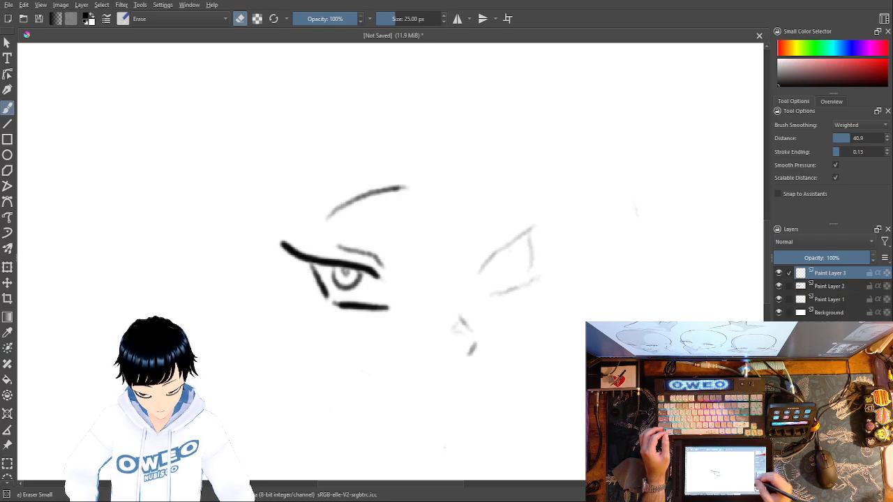
right_click(534, 309)
left_click(570, 368)
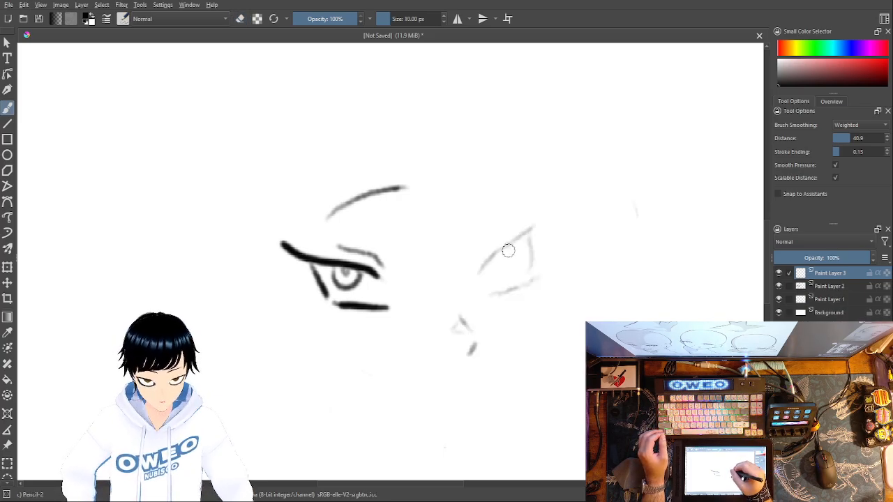
mouse_move(509, 250)
left_mouse_down()
mouse_move(486, 264)
mouse_move(493, 288)
mouse_move(510, 266)
mouse_move(503, 270)
mouse_move(507, 246)
left_mouse_up()
key("ctrl+z")
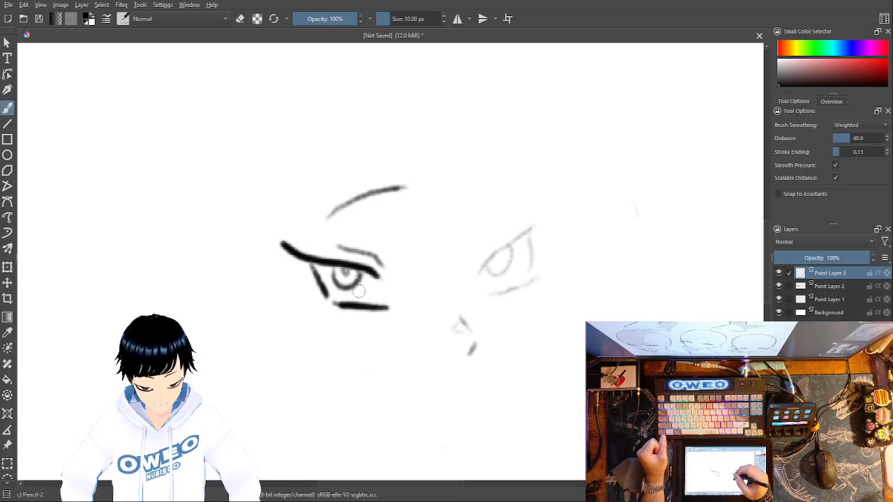
right_click(533, 279)
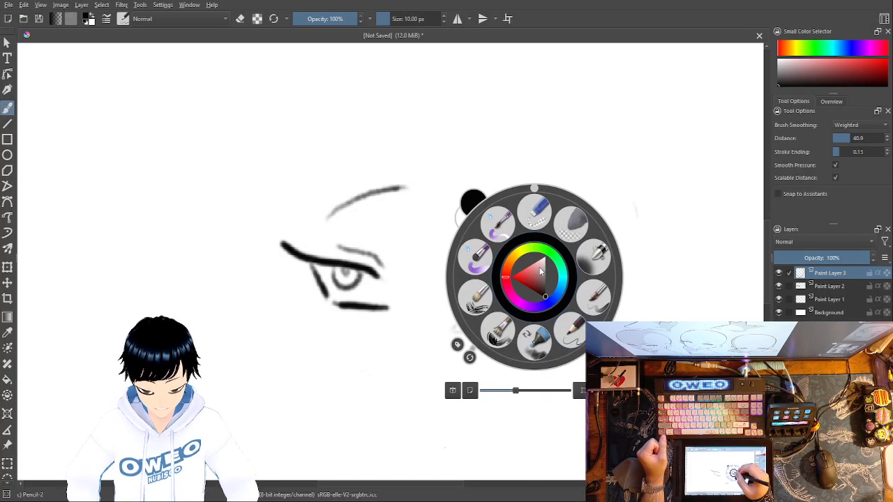
left_click(568, 335)
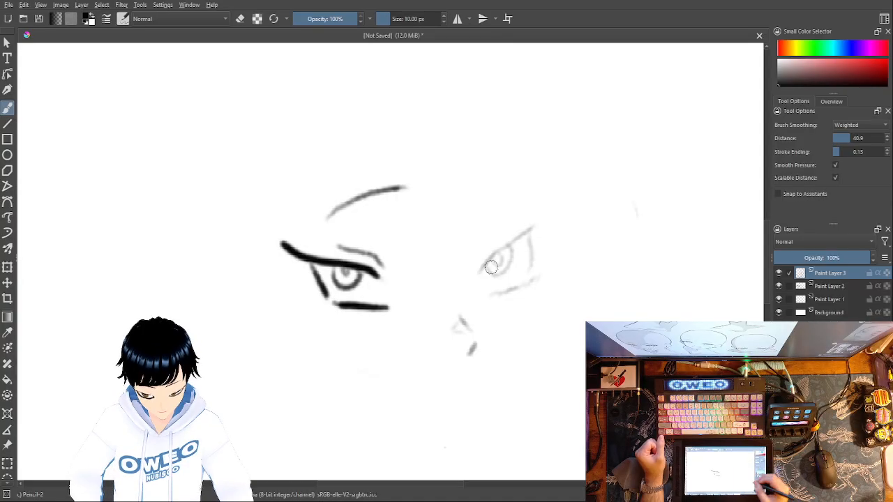
Step: Trace the second eye's upper eyelid, iris and pupil in darker pencil lines
key("ctrl+plus")
key("ctrl+plus")
key("ctrl+plus")
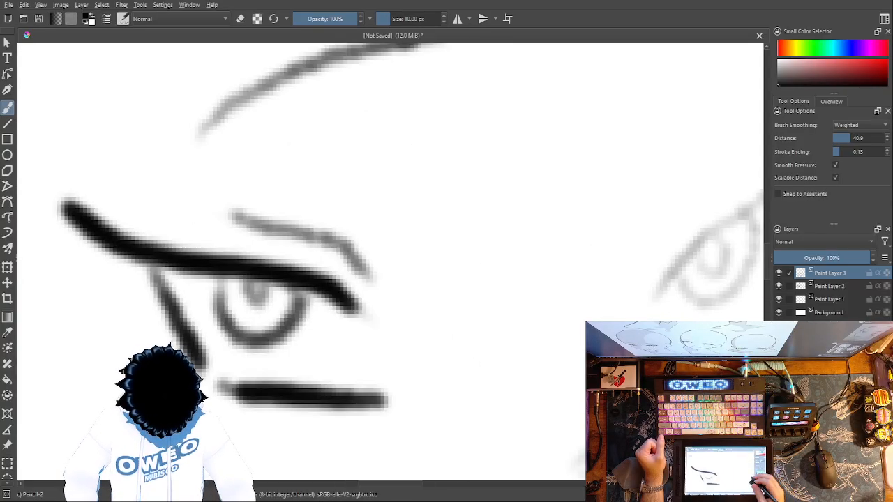
mouse_move(633, 361)
left_mouse_down()
mouse_move(512, 383)
mouse_move(279, 370)
left_mouse_up()
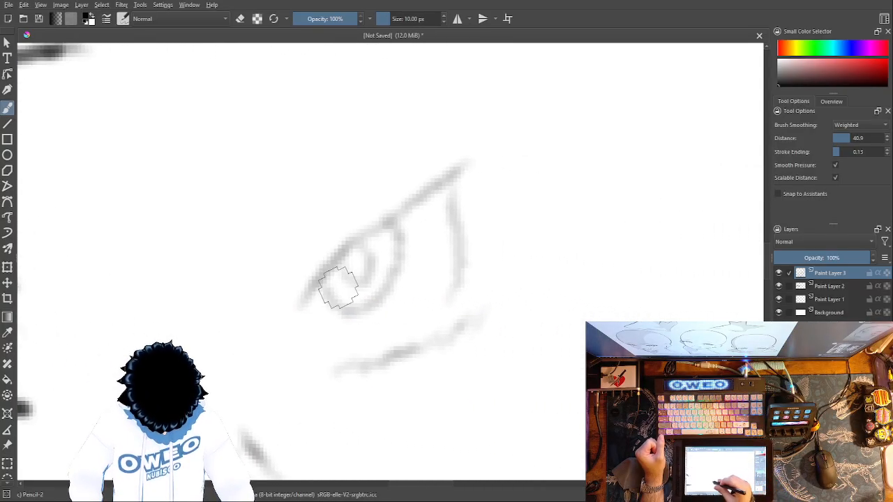
mouse_move(457, 167)
left_mouse_down()
mouse_move(347, 247)
mouse_move(300, 295)
left_mouse_up()
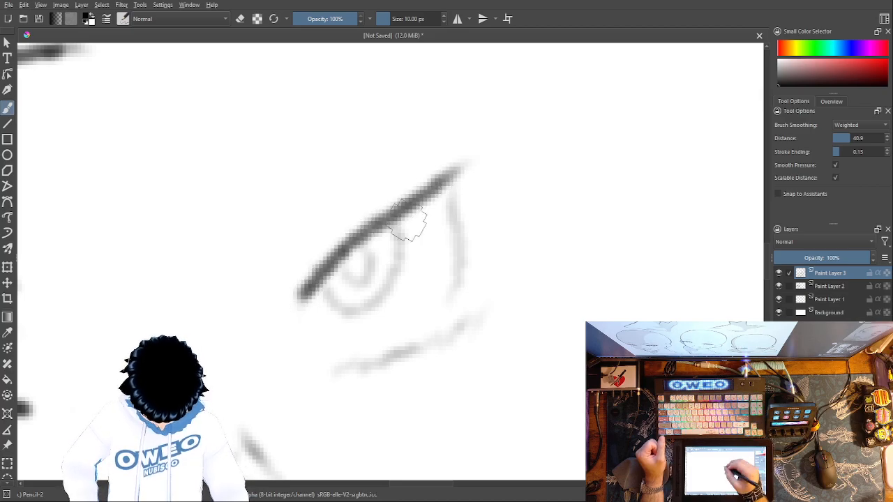
mouse_move(395, 230)
left_mouse_down()
mouse_move(397, 256)
mouse_move(355, 309)
mouse_move(319, 298)
left_mouse_up()
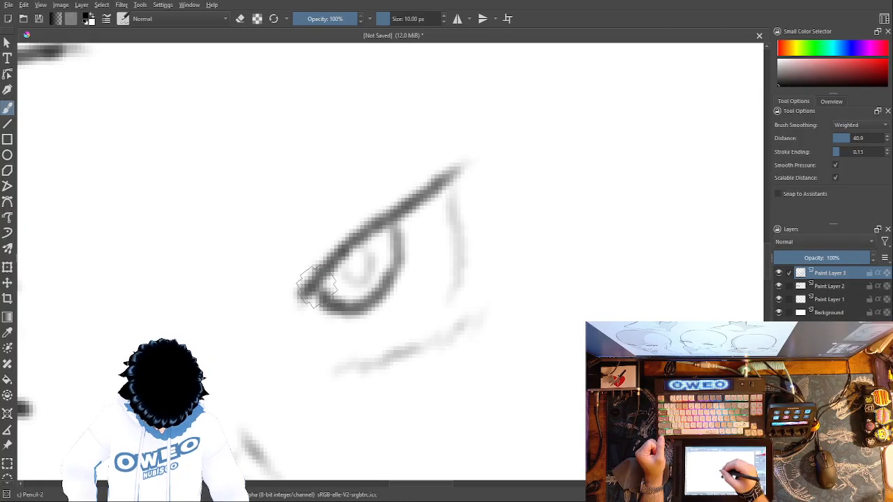
mouse_move(344, 266)
left_mouse_down()
mouse_move(373, 279)
mouse_move(352, 234)
left_mouse_up()
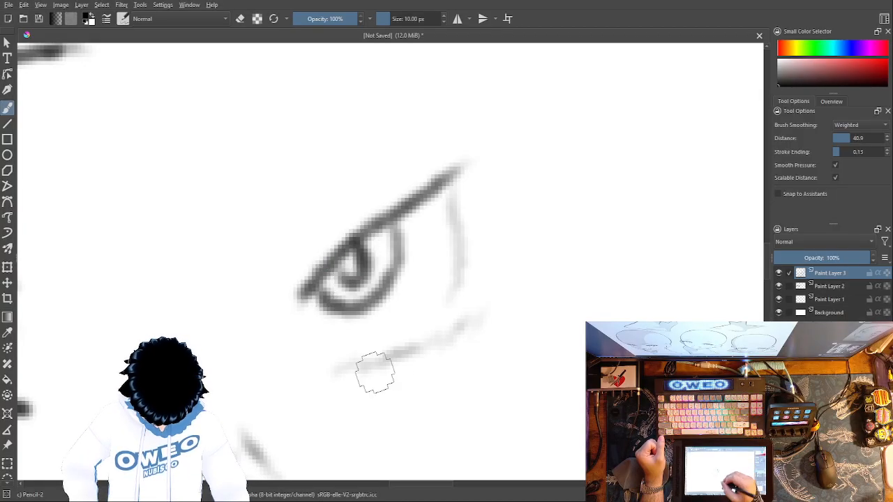
Step: Darken the second eye's lower lid and outer side, and extend the upper lid's outer tip upward
left_click_drag(347, 366, 460, 315)
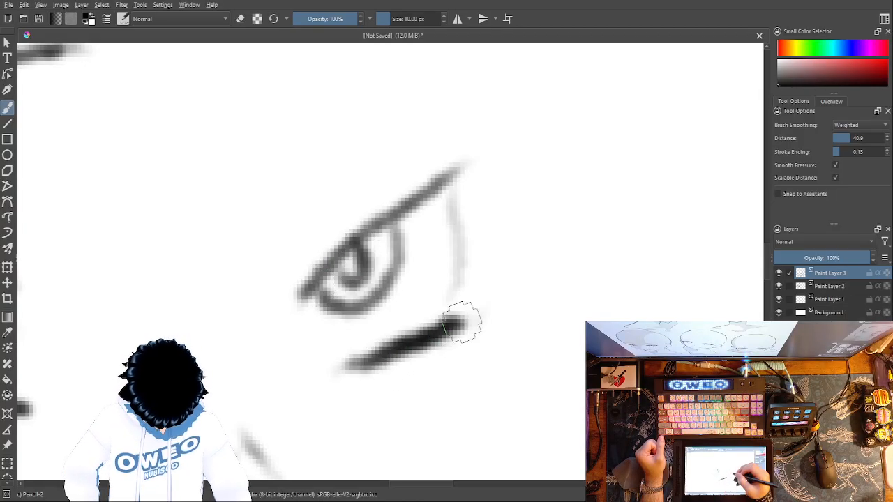
left_click_drag(455, 284, 452, 173)
mouse_move(463, 148)
left_mouse_down()
mouse_move(436, 178)
mouse_move(447, 147)
mouse_move(441, 160)
mouse_move(460, 141)
mouse_move(429, 182)
mouse_move(298, 286)
left_mouse_up()
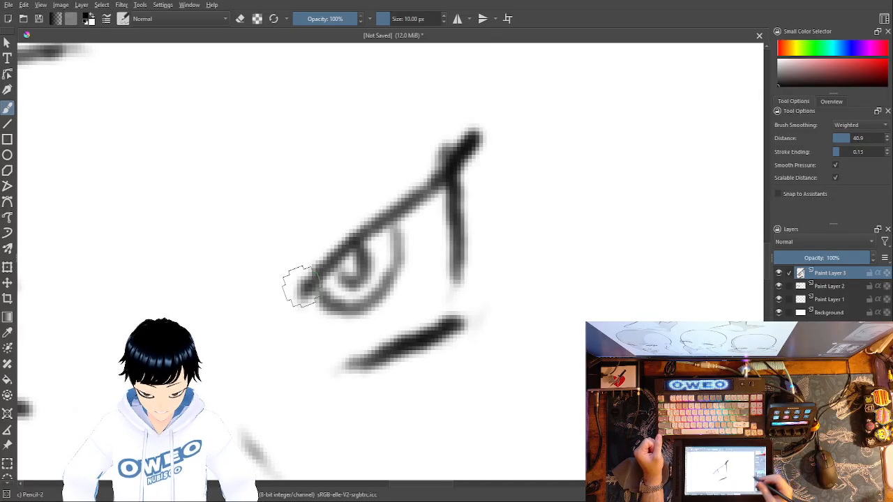
Step: Draw a short arched eyebrow above the second eye and check it against the whole face
mouse_move(530, 322)
left_mouse_down()
mouse_move(776, 378)
mouse_move(781, 390)
left_mouse_up()
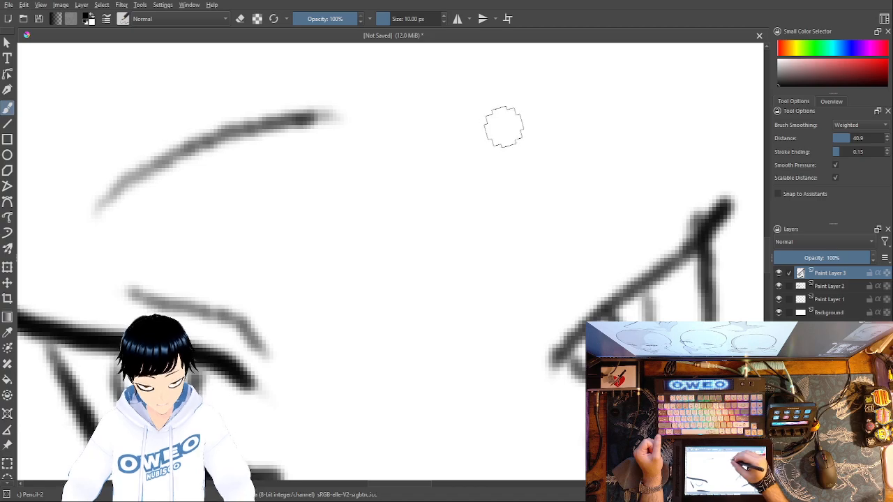
mouse_move(497, 128)
left_mouse_down()
mouse_move(562, 105)
mouse_move(675, 138)
left_mouse_up()
mouse_move(508, 120)
left_mouse_down()
mouse_move(530, 109)
mouse_move(585, 106)
mouse_move(670, 143)
left_mouse_up()
key("ctrl+minus")
key("ctrl+minus")
key("ctrl+minus")
key("ctrl+minus")
key("ctrl+minus")
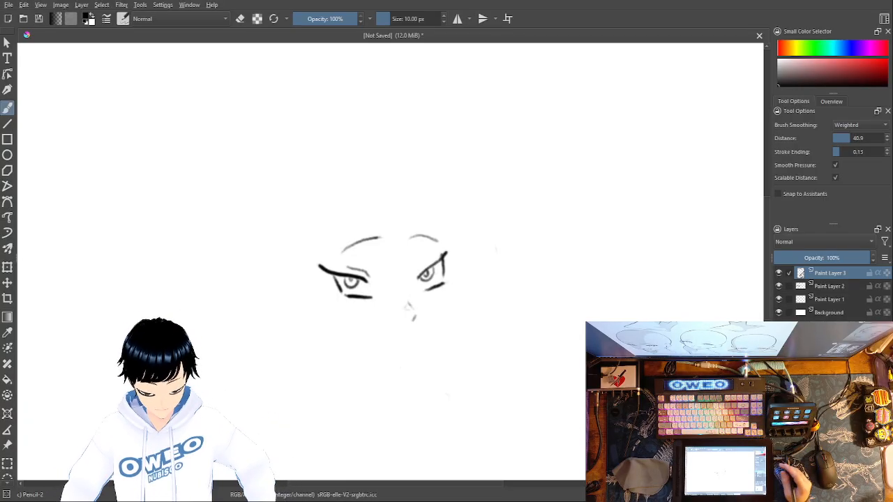
Step: Add a new paint layer and erase the trial face-contour line below the second eye with Eraser Small
key("Insert")
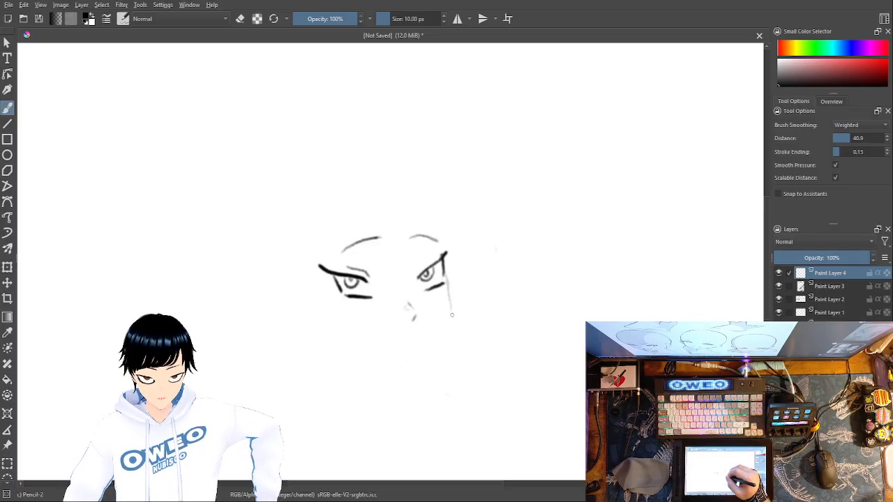
right_click(482, 318)
left_click(482, 256)
left_click_drag(454, 328, 447, 277)
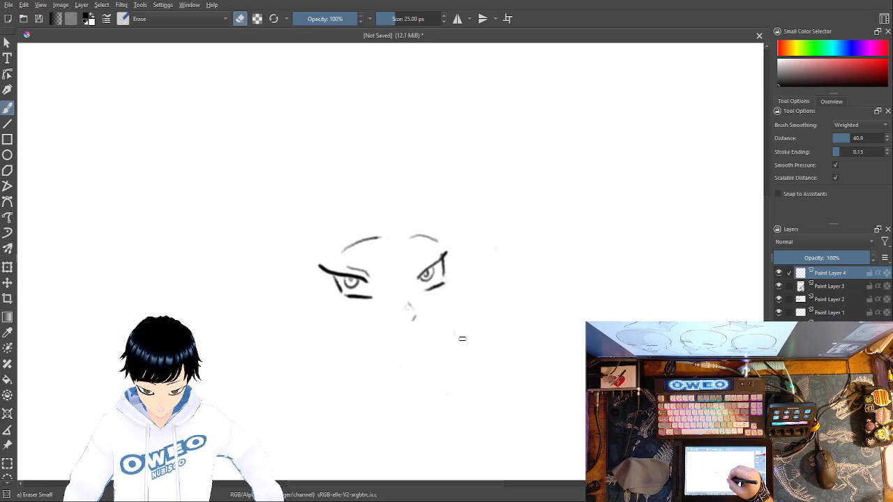
Step: Draw the cranium outline with Pencil-2 from the second eye's outer corner over the crown and down the back of the head
right_click(494, 311)
left_click(533, 346)
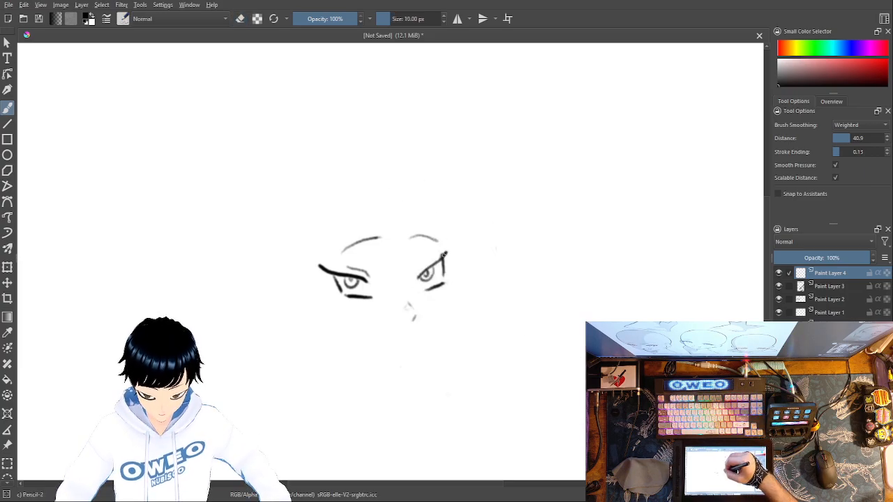
mouse_move(445, 249)
left_mouse_down()
mouse_move(430, 195)
mouse_move(409, 174)
mouse_move(383, 165)
mouse_move(331, 171)
mouse_move(289, 195)
mouse_move(263, 226)
mouse_move(283, 318)
left_mouse_up()
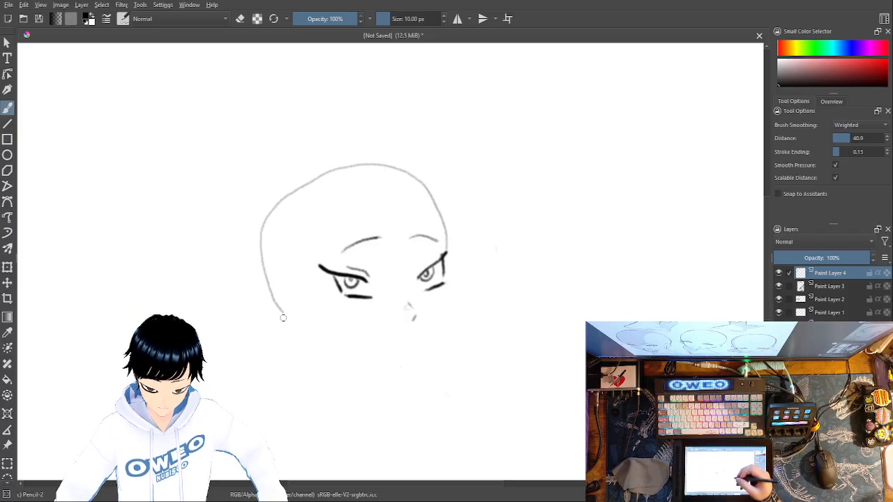
Step: Try a large rounded curve from the back of the head towards the jaw and erase it with Eraser Small
mouse_move(551, 366)
left_mouse_down()
mouse_move(645, 321)
mouse_move(641, 332)
left_mouse_up()
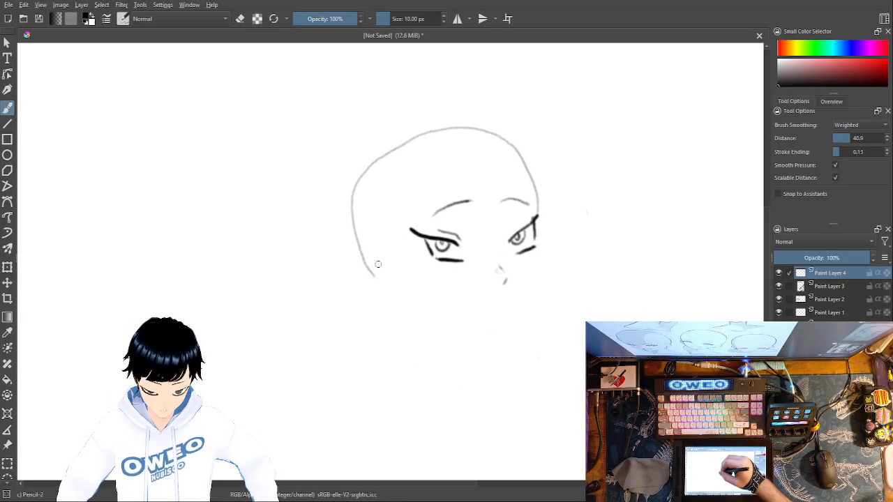
mouse_move(394, 264)
left_mouse_down()
mouse_move(359, 271)
mouse_move(355, 288)
mouse_move(380, 322)
mouse_move(402, 326)
left_mouse_up()
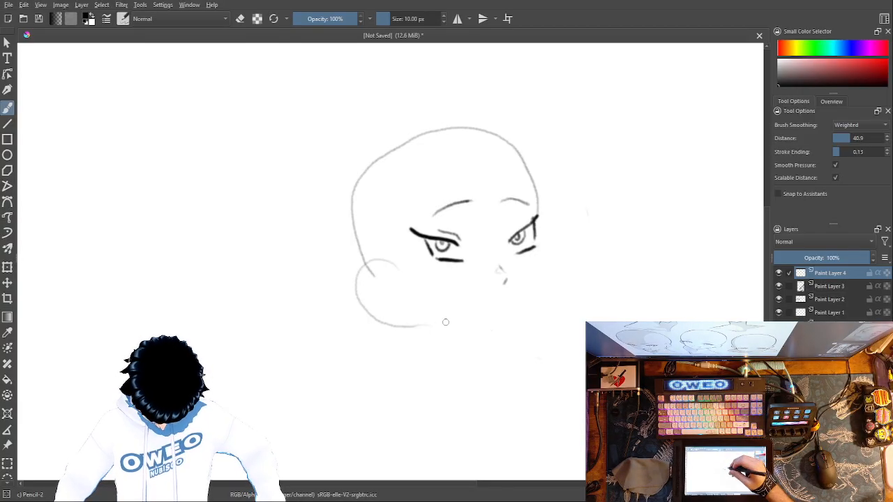
right_click(477, 167)
left_click(482, 120)
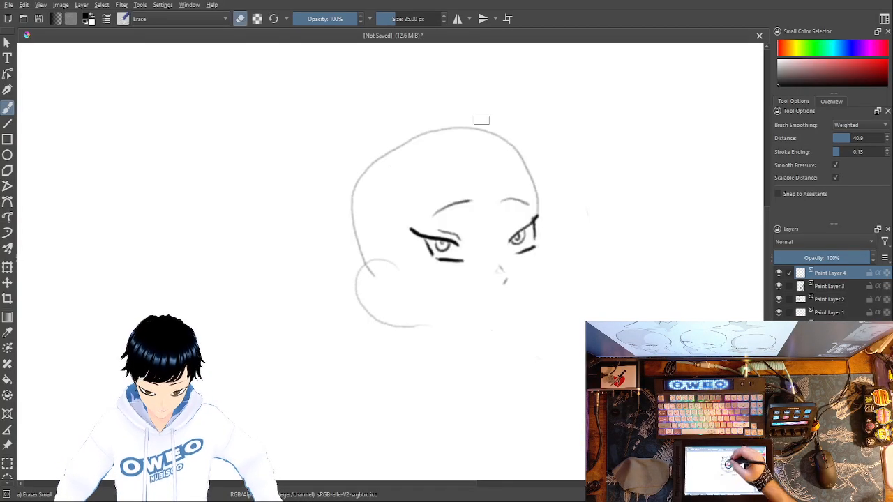
mouse_move(394, 263)
left_mouse_down()
mouse_move(369, 268)
mouse_move(364, 301)
mouse_move(398, 334)
mouse_move(416, 325)
mouse_move(394, 321)
mouse_move(376, 265)
mouse_move(361, 240)
left_mouse_up()
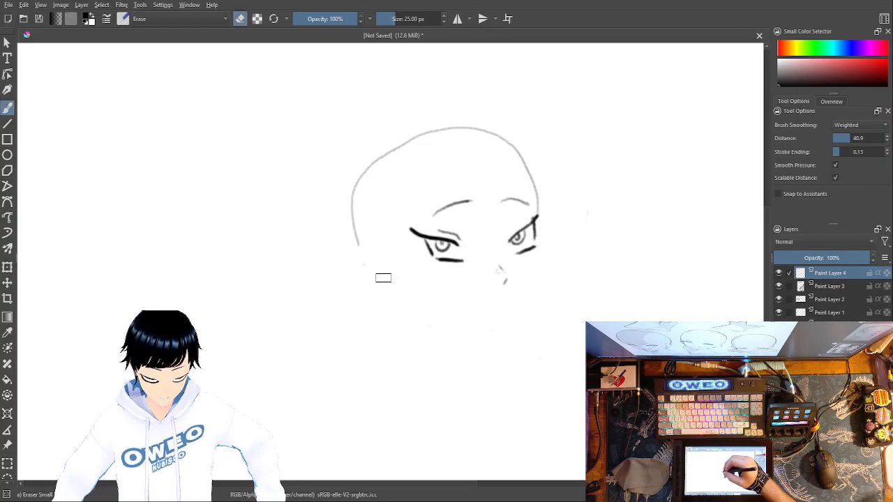
Step: Draw the jawline with Pencil-2 from the back of the head to the chin, and the far cheek contour from the second eye to the chin
right_click(419, 271)
left_click(449, 315)
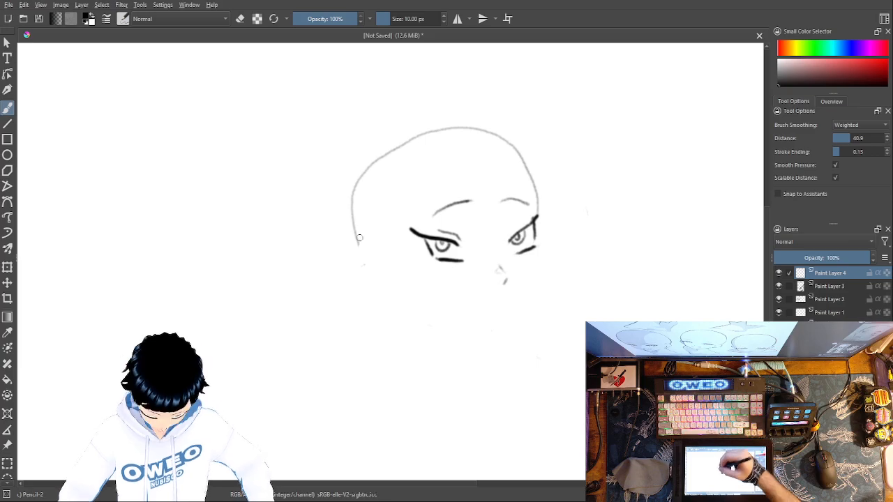
left_click_drag(368, 259, 379, 271)
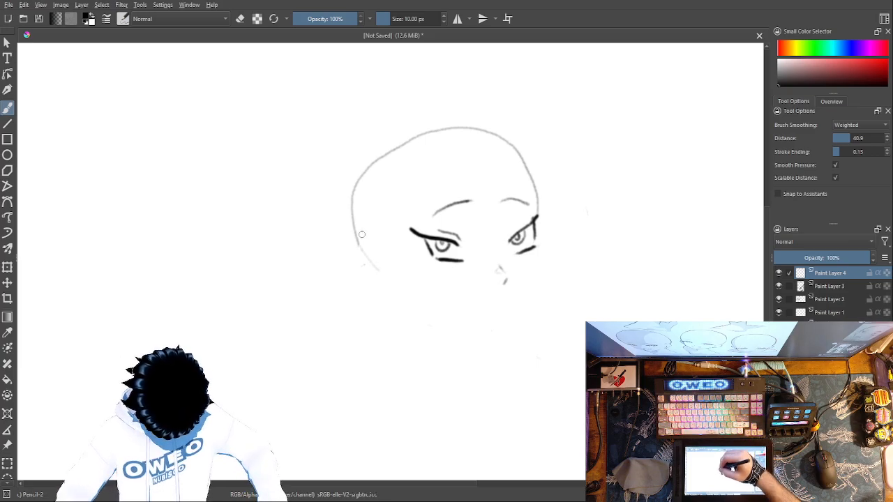
mouse_move(358, 237)
left_mouse_down()
mouse_move(413, 312)
mouse_move(512, 343)
left_mouse_up()
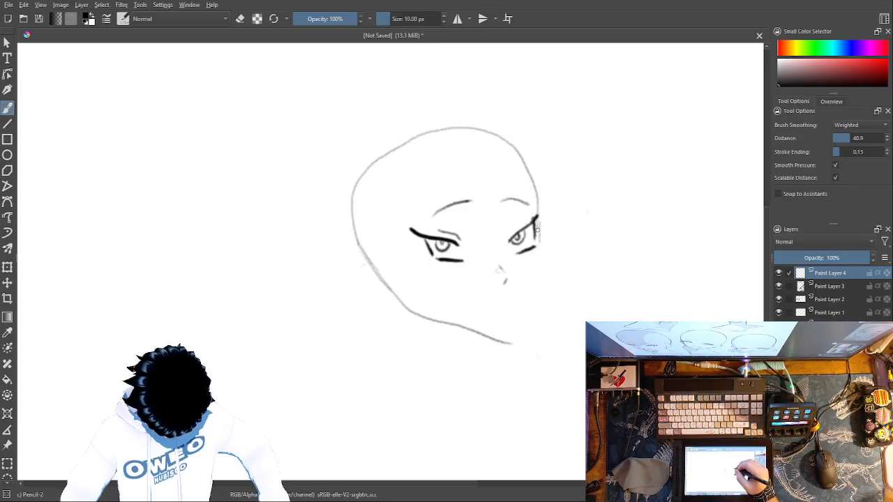
mouse_move(546, 290)
left_mouse_down()
mouse_move(535, 330)
mouse_move(513, 345)
left_mouse_up()
Step: Erase the doubled line beside the second eye, the chin tip and the front part of the jawline with Eraser Small
right_click(577, 285)
left_click(546, 244)
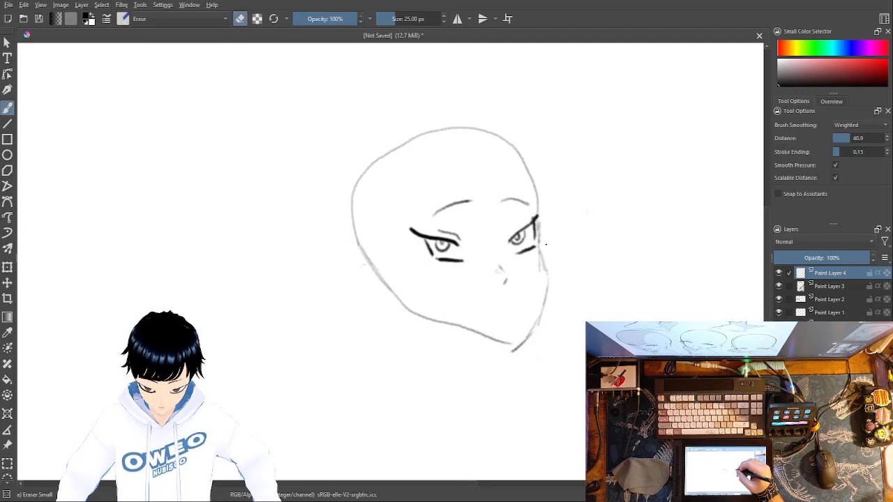
left_click_drag(541, 228, 540, 276)
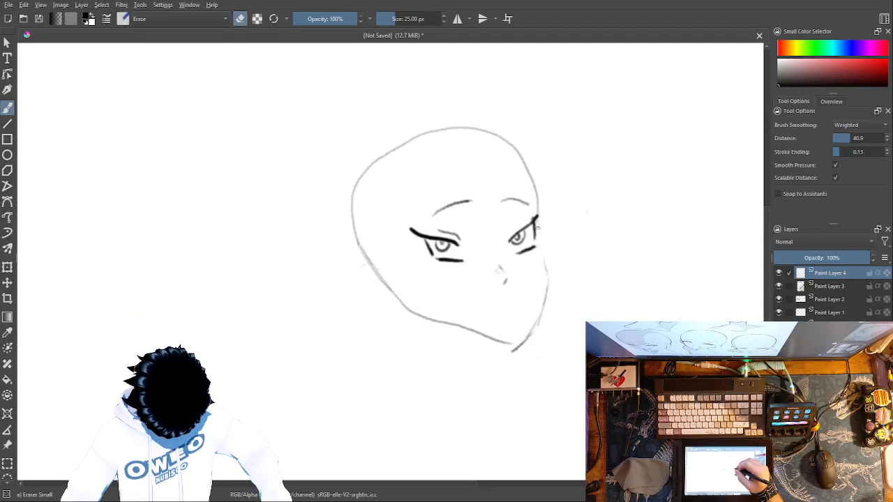
mouse_move(532, 341)
left_mouse_down()
mouse_move(514, 349)
mouse_move(526, 345)
mouse_move(501, 341)
mouse_move(447, 308)
left_mouse_up()
left_click_drag(541, 325, 545, 300)
Step: Redraw the far cheek contour from the second eye down to a pointed chin and rejoin the jawline to it with Pencil-2
right_click(556, 298)
left_click(558, 233)
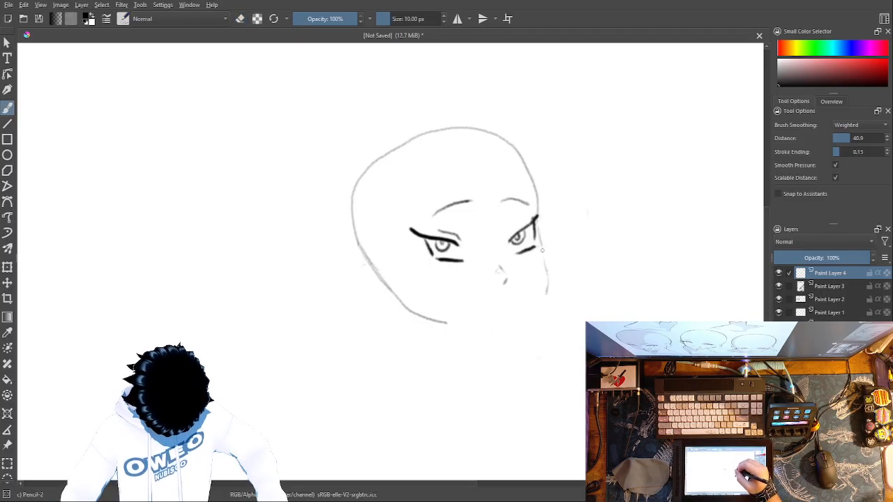
mouse_move(532, 310)
left_mouse_down()
mouse_move(525, 328)
mouse_move(535, 312)
left_mouse_up()
right_click(557, 271)
left_click(549, 256)
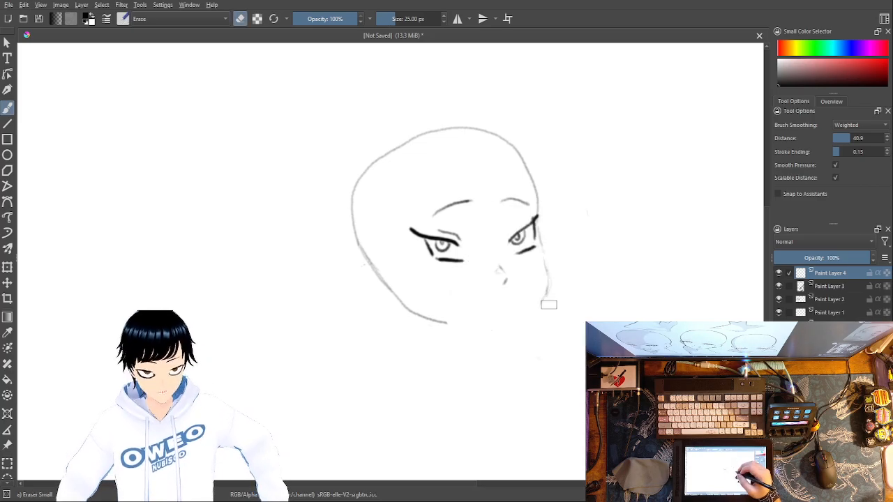
right_click(548, 301)
left_click(563, 242)
left_click_drag(543, 302, 524, 342)
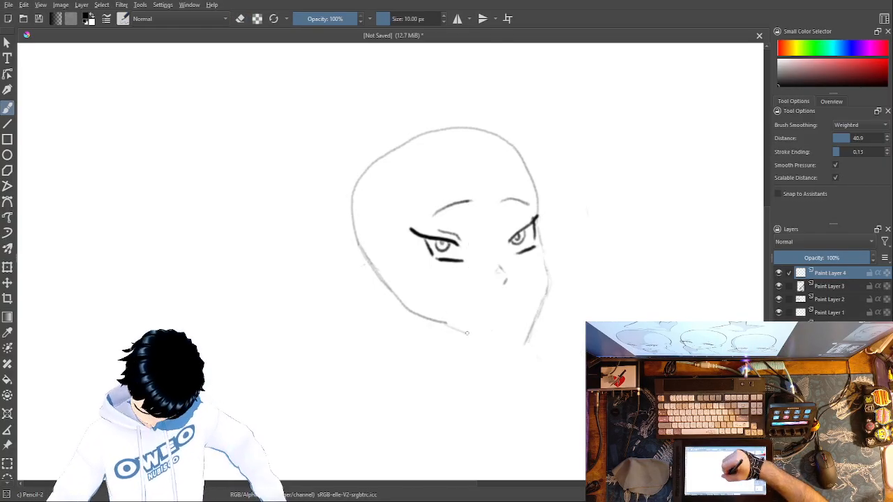
left_click_drag(446, 323, 525, 343)
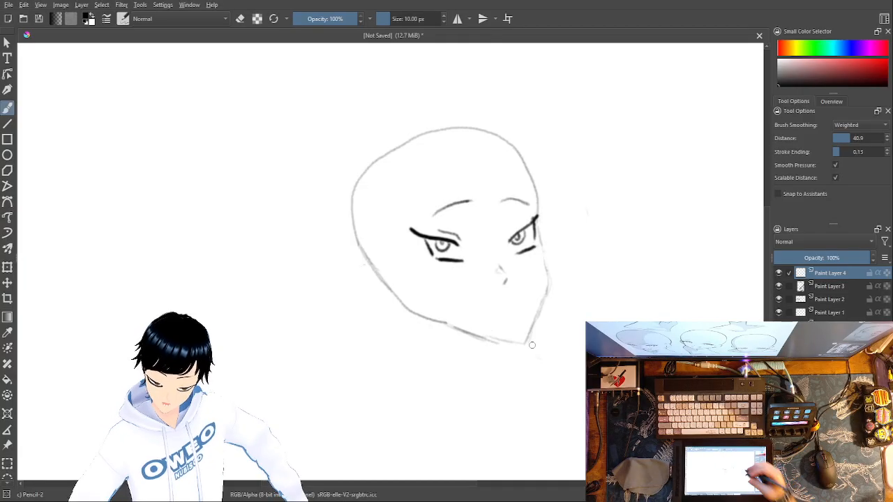
Step: Erase the jaw's underside and redraw it as light pencil strokes at the chin and jaw corner, leaving a gap between them
right_click(501, 317)
left_click(504, 252)
left_click_drag(478, 339, 431, 316)
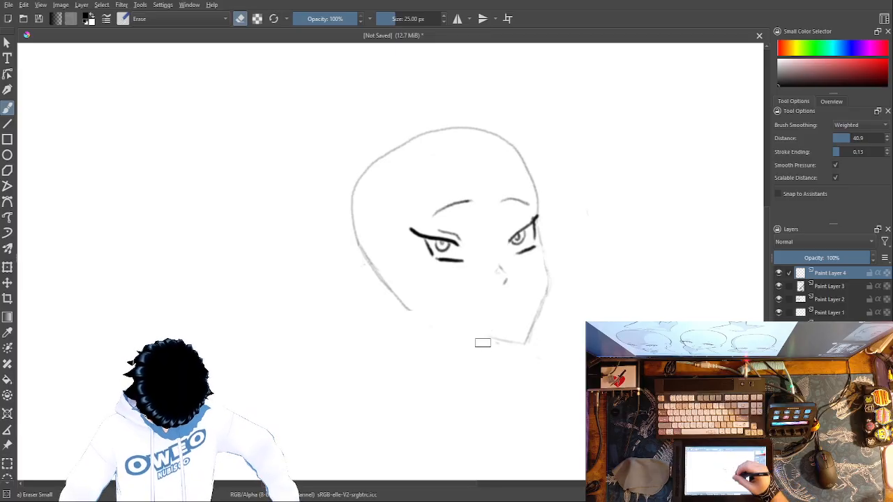
mouse_move(512, 335)
left_mouse_down()
mouse_move(502, 344)
mouse_move(516, 346)
left_mouse_up()
right_click(549, 345)
left_click(573, 396)
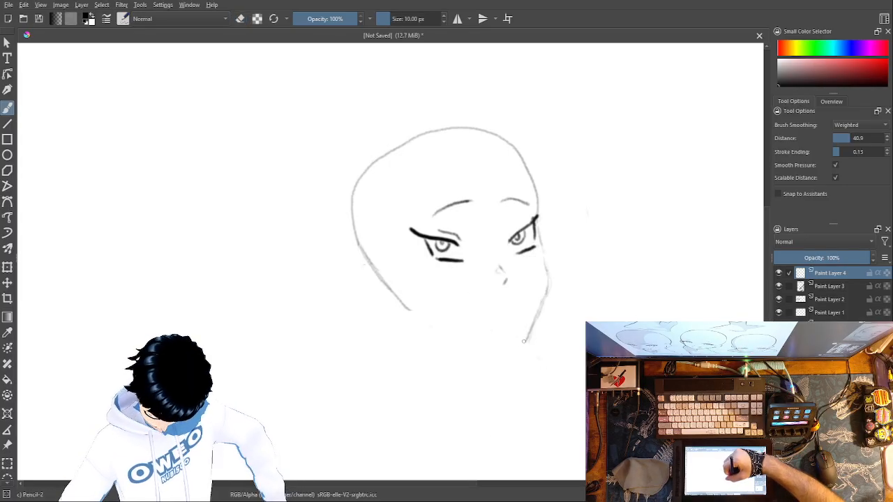
left_click_drag(493, 338, 475, 334)
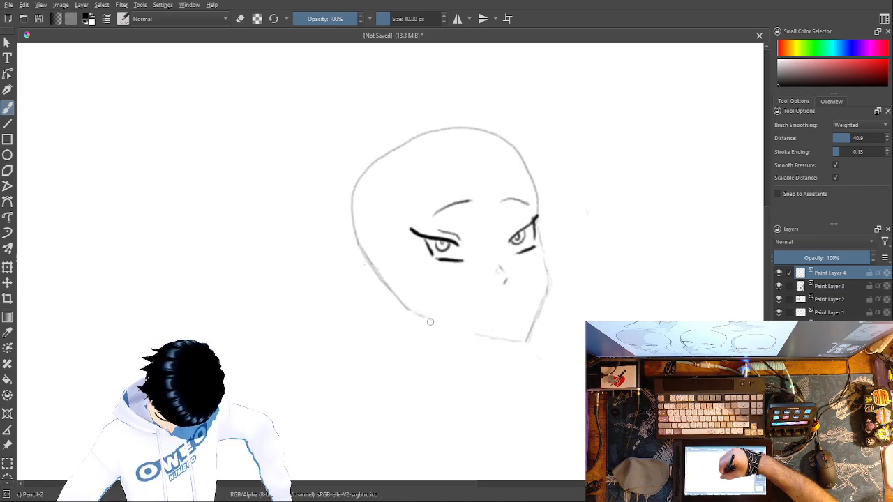
Step: Erase the line between the back of the head and the jaw corner, and draw a small ear outline there with Pencil-2
right_click(552, 280)
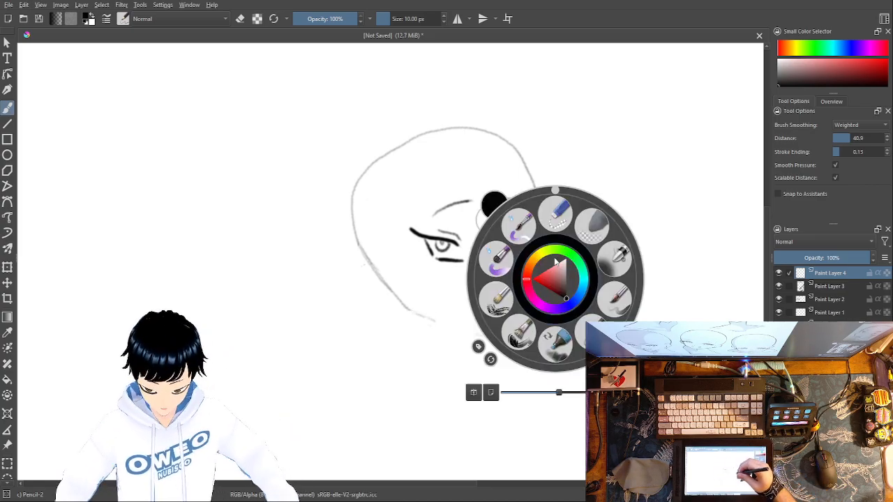
left_click(554, 212)
mouse_move(395, 297)
left_mouse_down()
mouse_move(385, 278)
mouse_move(387, 285)
left_mouse_up()
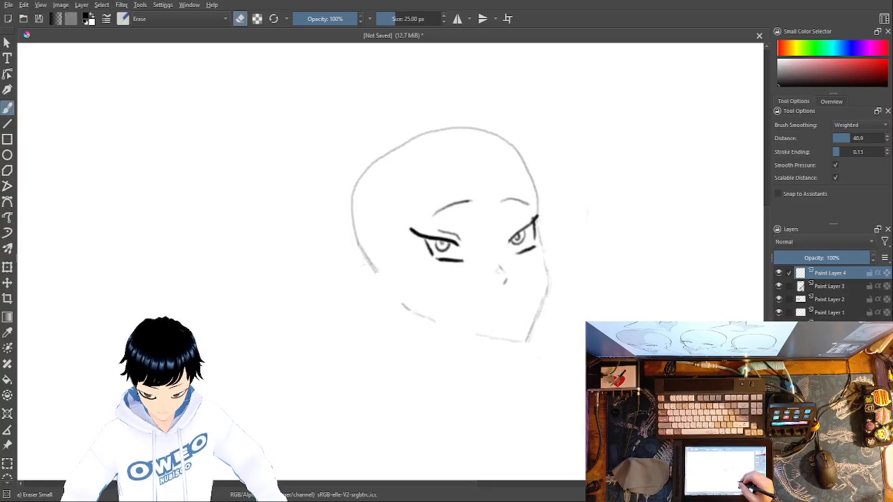
right_click(573, 348)
left_click(633, 369)
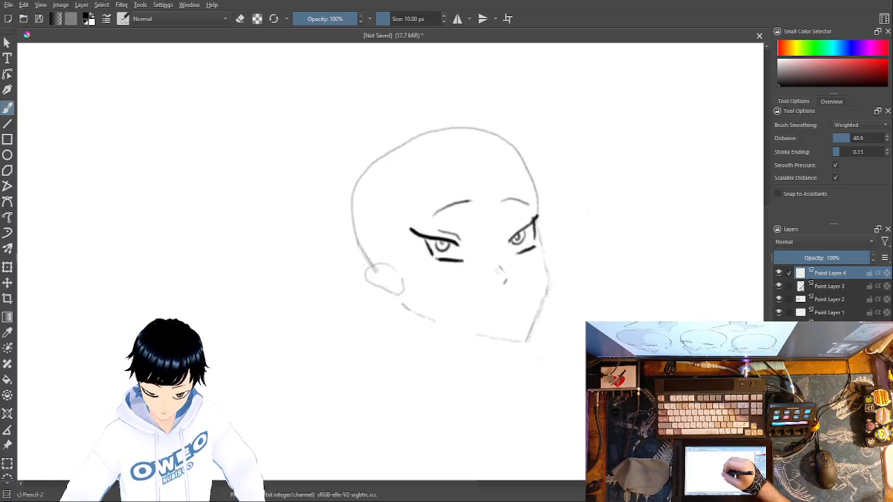
Step: Erase the ear outline's lower front edge and connect the ear to the jaw with a pencil line
right_click(407, 287)
left_click(408, 221)
left_click_drag(400, 297, 407, 273)
right_click(429, 289)
left_click(465, 341)
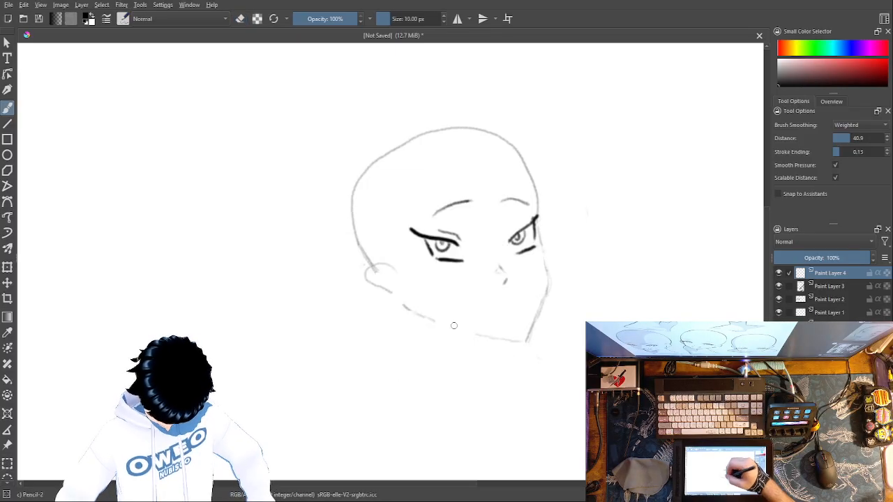
Step: Erase the head outline's end inside the ear and pencil in the inner ear curves
right_click(385, 283)
left_click(380, 209)
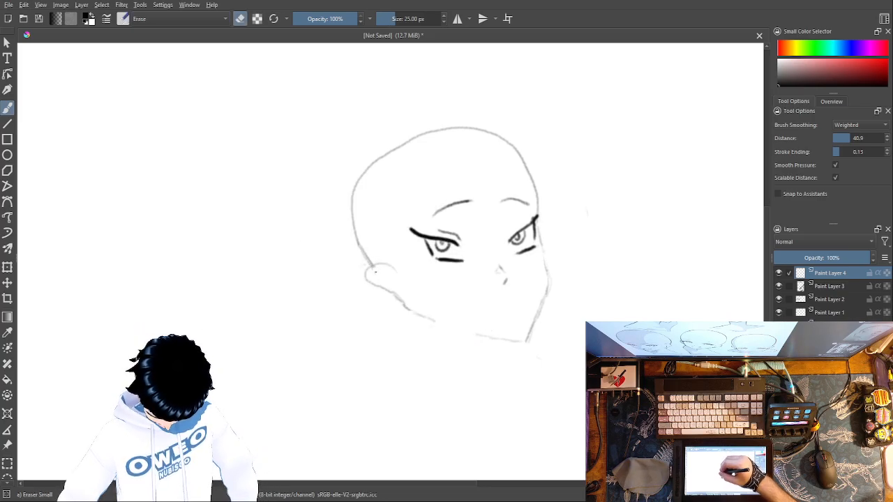
right_click(410, 286)
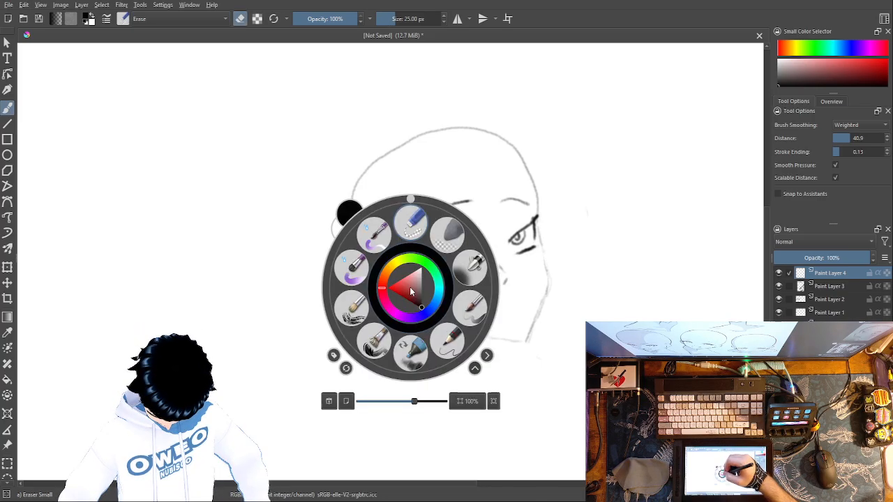
left_click(447, 336)
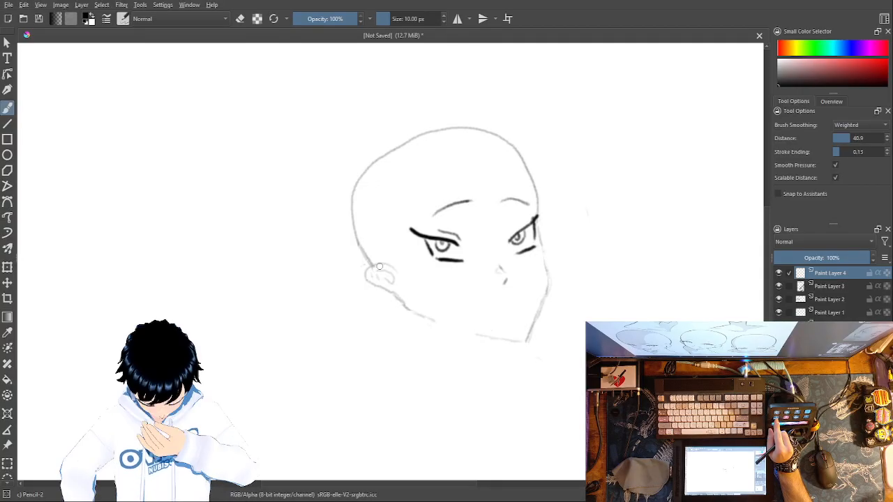
Step: Select Paint Layers 1 to 4 together and draw a freeform selection around the whole head
left_click(789, 286)
left_click(790, 299)
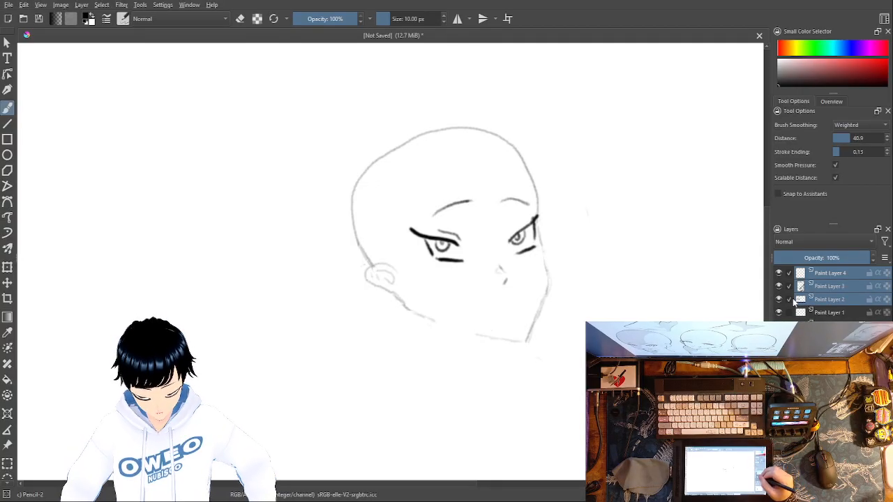
left_click(791, 313)
left_click(10, 484)
left_click(10, 484)
left_click(10, 483)
left_click(10, 484)
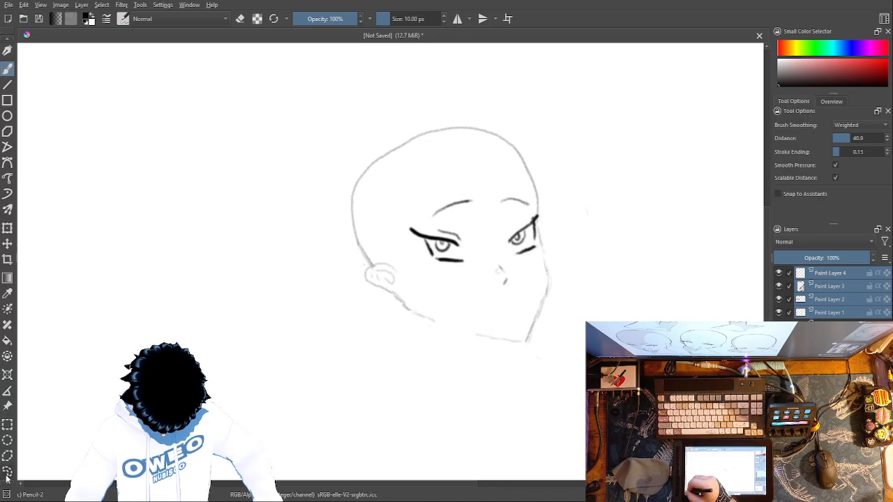
left_click(7, 470)
mouse_move(338, 357)
left_mouse_down()
mouse_move(270, 181)
mouse_move(573, 140)
left_mouse_up()
left_click_drag(284, 347, 285, 348)
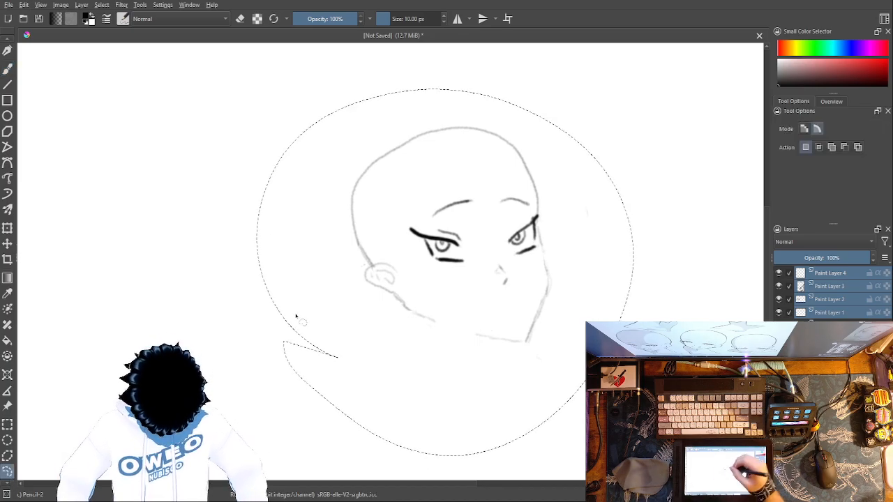
Step: Rotate the selected head sketch clockwise with the Transform tool and shift it towards the canvas's left side
left_click(8, 228)
mouse_move(478, 74)
left_mouse_down()
mouse_move(562, 91)
mouse_move(540, 81)
left_mouse_up()
mouse_move(548, 163)
left_mouse_down()
mouse_move(535, 141)
mouse_move(480, 132)
left_mouse_up()
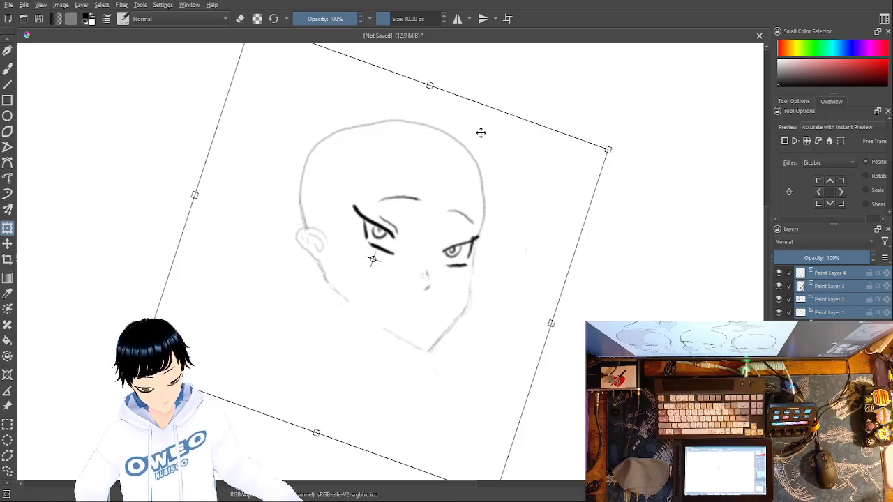
Step: Exclude Paint Layer 4 from the layer selection, then move and slightly enlarge the facial features inside the head outline
left_click(791, 275)
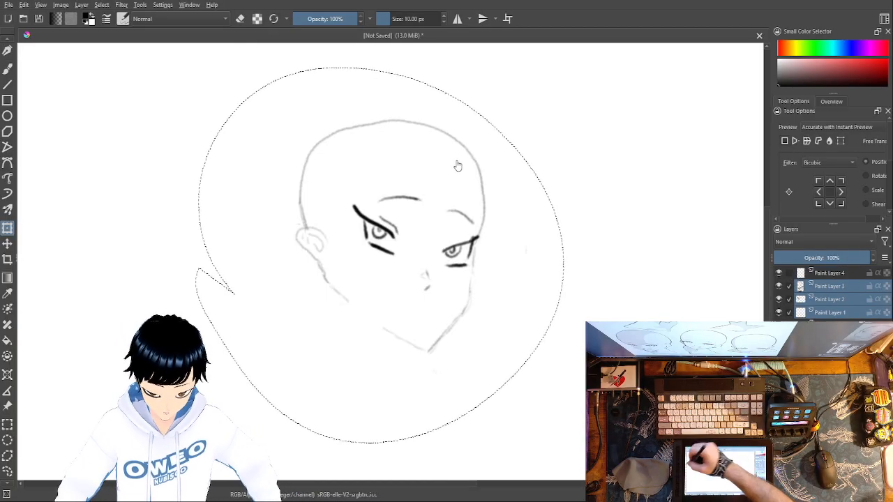
mouse_move(361, 97)
left_mouse_down()
mouse_move(339, 104)
mouse_move(344, 90)
mouse_move(346, 105)
left_mouse_up()
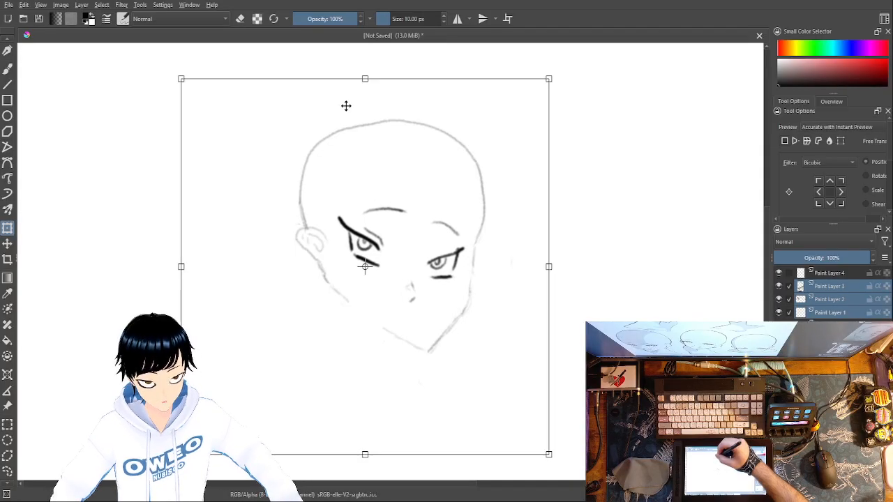
left_click_drag(550, 78, 569, 64)
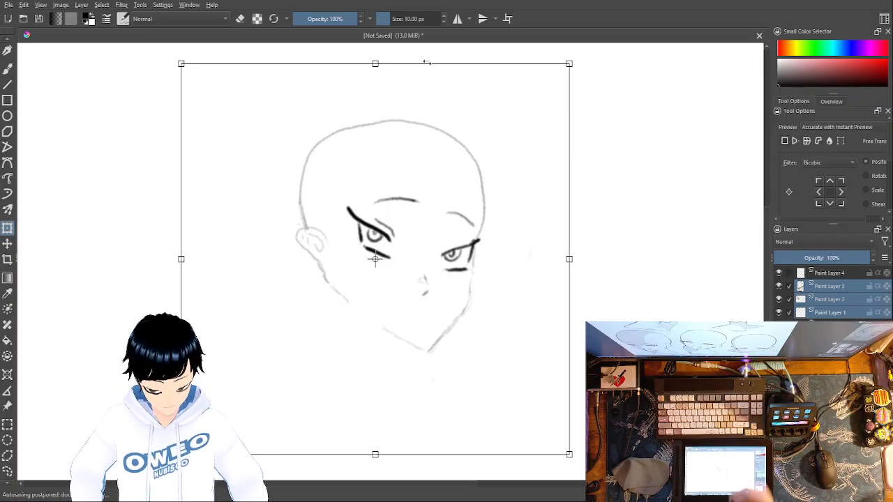
Step: Rotate the facial features counter-clockwise and reposition them so the second eye's outer corner meets the face contour
left_click_drag(393, 51, 367, 61)
left_click_drag(392, 144, 391, 154)
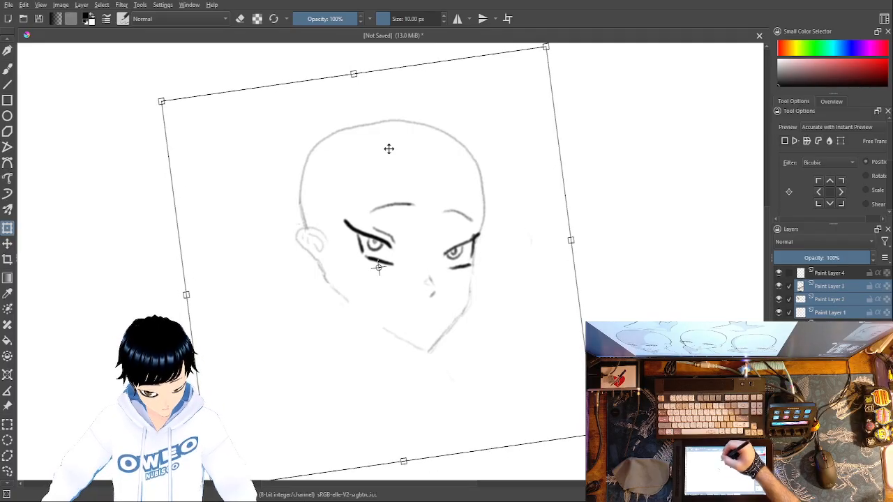
left_click_drag(361, 60, 353, 60)
left_click_drag(388, 122, 387, 124)
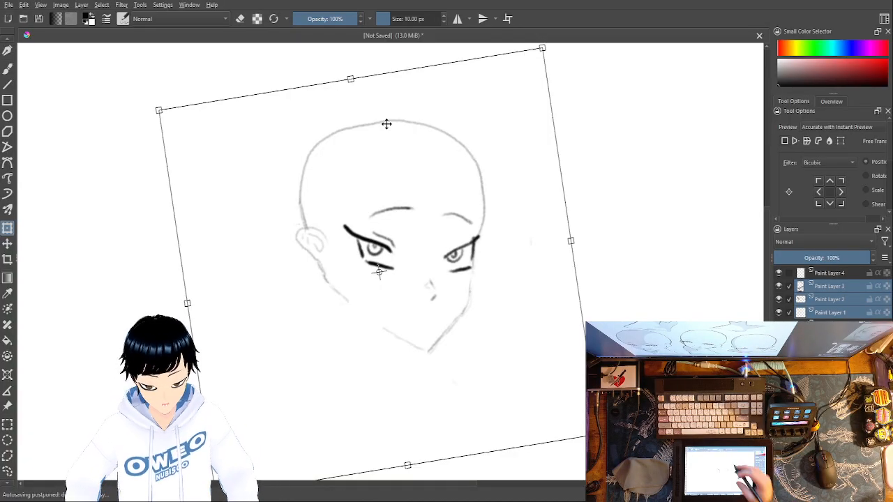
left_click_drag(339, 56, 300, 76)
left_click_drag(428, 205, 438, 216)
left_click_drag(359, 66, 371, 67)
left_click_drag(403, 154, 399, 157)
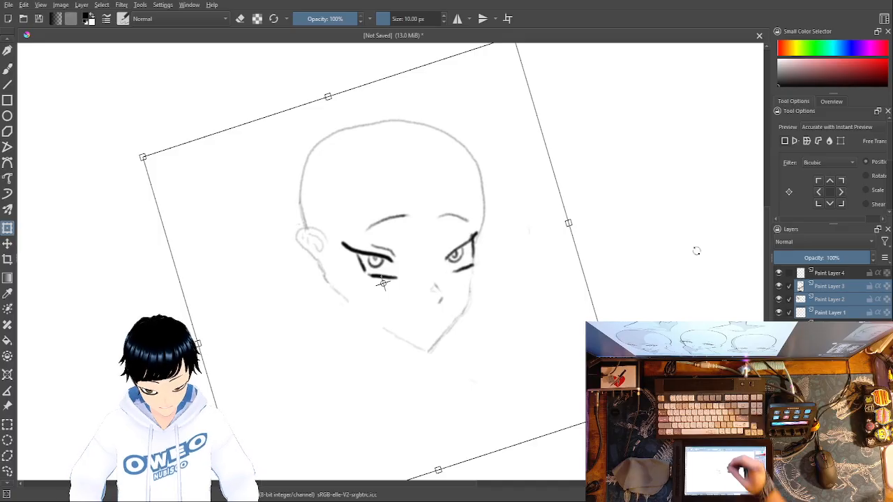
Step: Rotate the facial features slightly clockwise and nudge them up a little inside the head outline
left_click_drag(352, 73, 361, 74)
left_click_drag(384, 130, 382, 120)
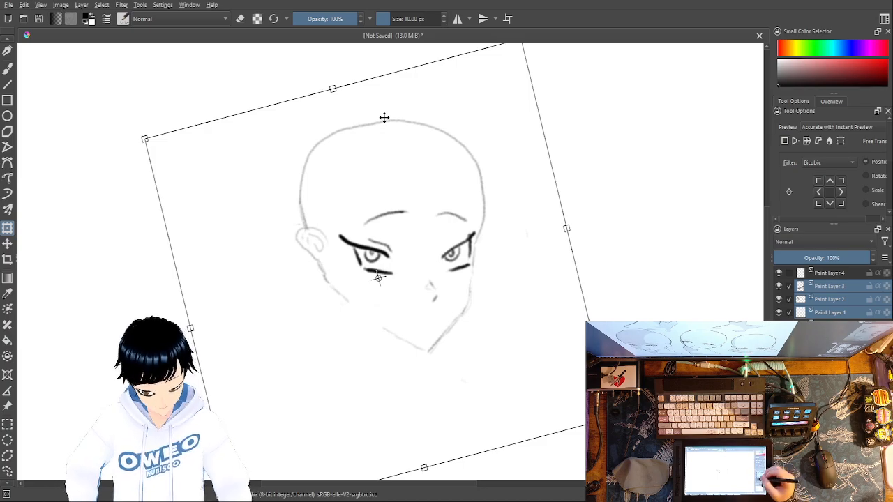
Step: Limit the layer selection to Paint Layers 3 and 4, return to the brush and clear the freeform selection around the head
left_click(789, 312)
left_click(790, 299)
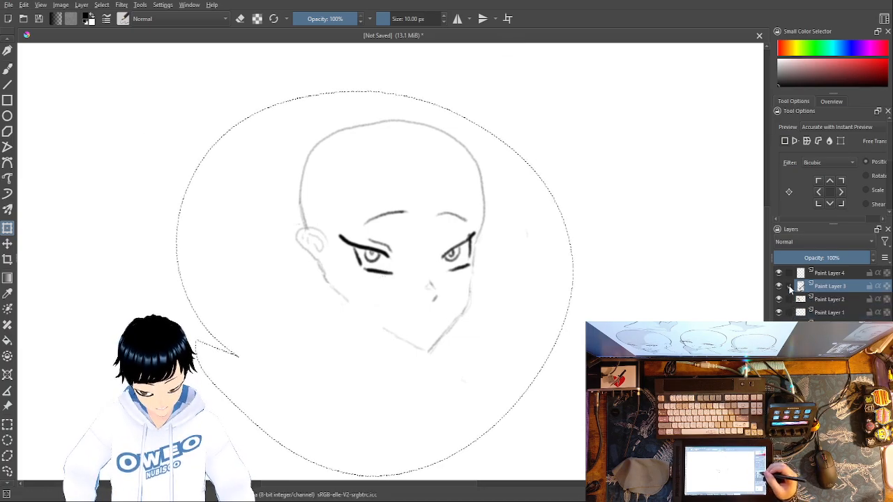
left_click(790, 273)
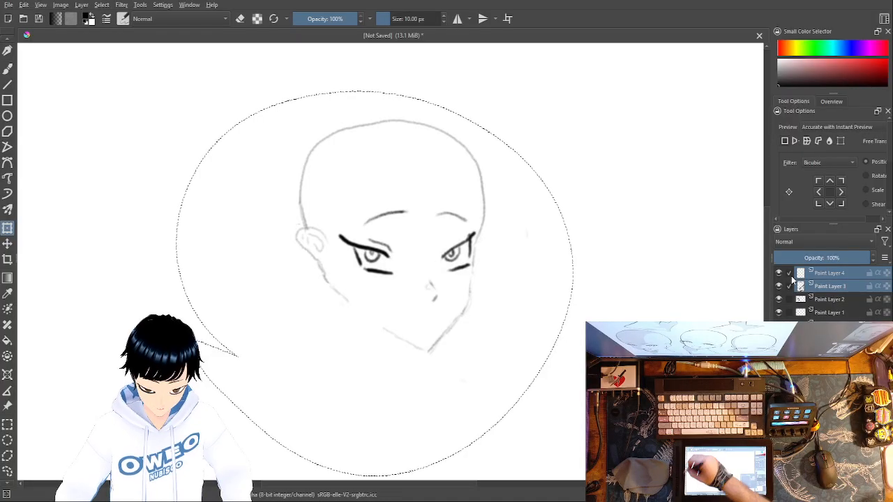
key("b")
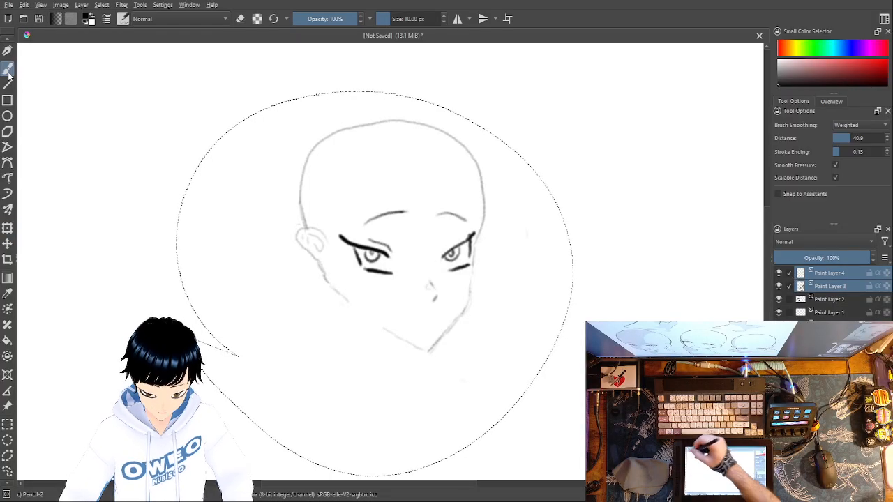
left_click(102, 5)
left_click(121, 30)
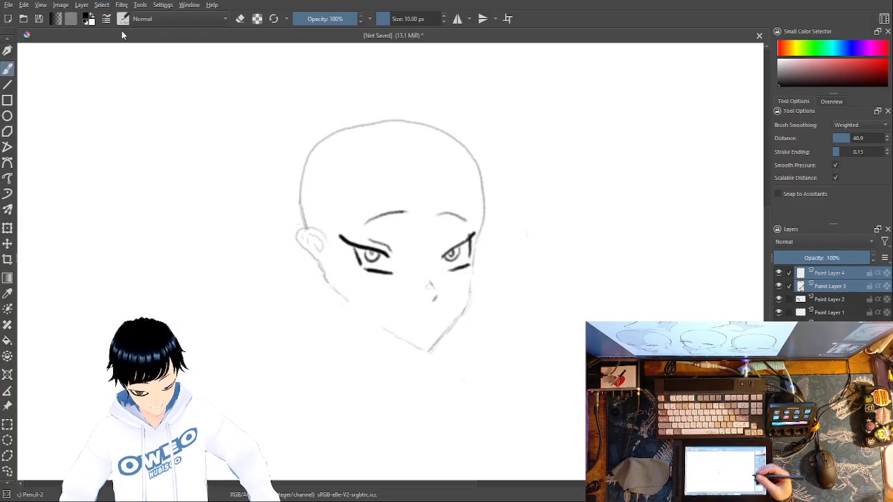
Step: Erase the outer tip of the upper lash line on the eye nearest the ear, activate Paint Layer 2 and switch back to Pencil-2
right_click(398, 215)
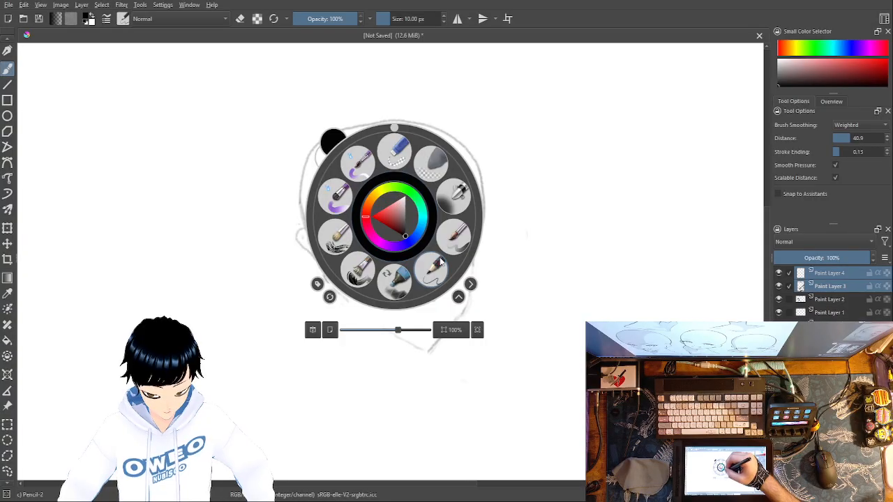
left_click(396, 160)
left_click(829, 299)
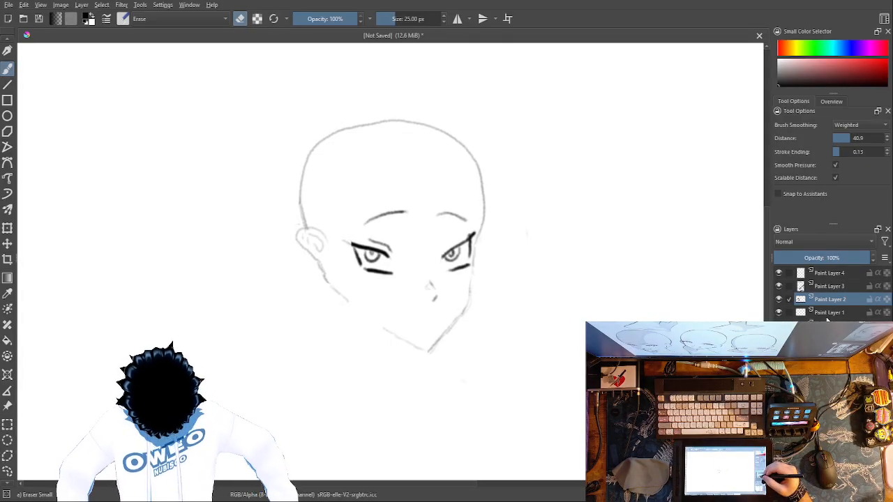
right_click(451, 264)
left_click(494, 327)
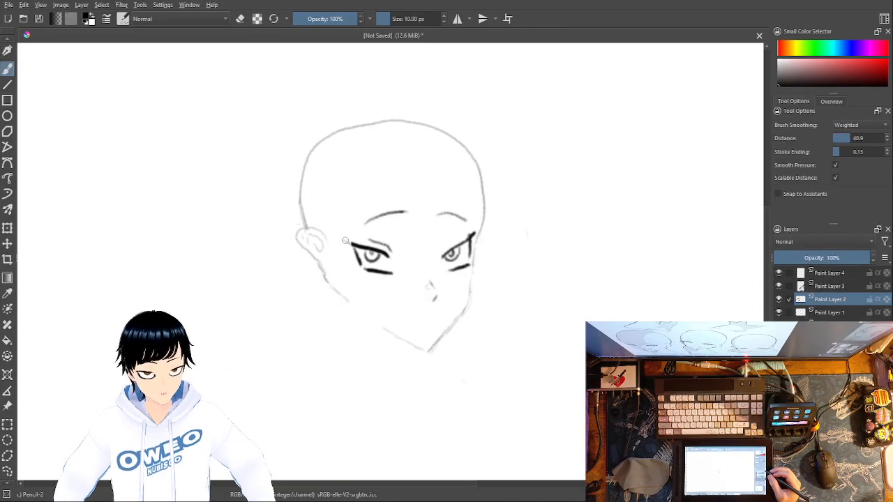
Step: Erase the chin and lower jaw lines on Paint Layer 4 with Eraser Small, up to the cheek contour beside the nose
key("ctrl+plus")
key("ctrl+plus")
key("ctrl+plus")
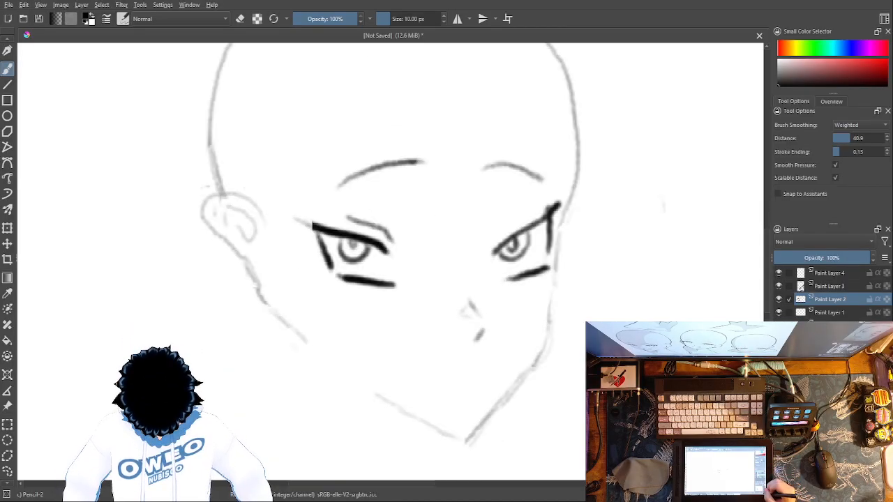
left_click_drag(675, 301, 671, 125)
left_click(824, 273)
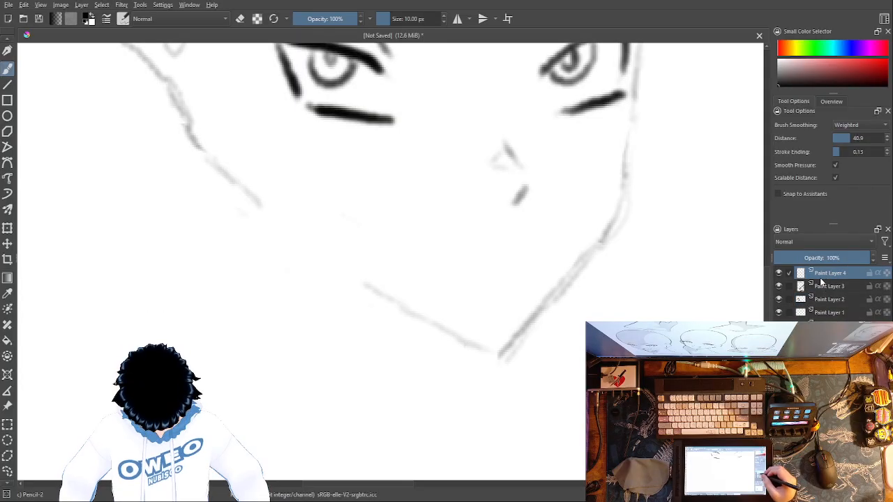
right_click(589, 258)
left_click(617, 204)
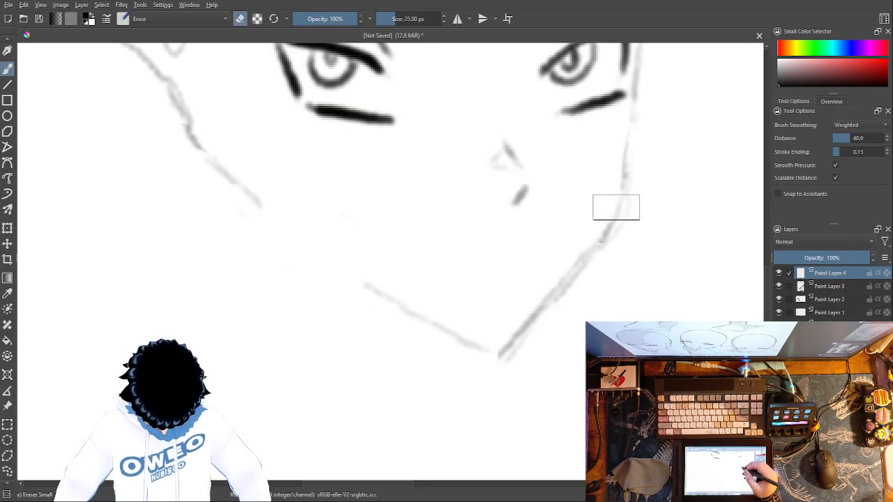
mouse_move(617, 206)
left_mouse_down()
mouse_move(585, 263)
mouse_move(486, 381)
mouse_move(454, 334)
mouse_move(337, 271)
left_mouse_up()
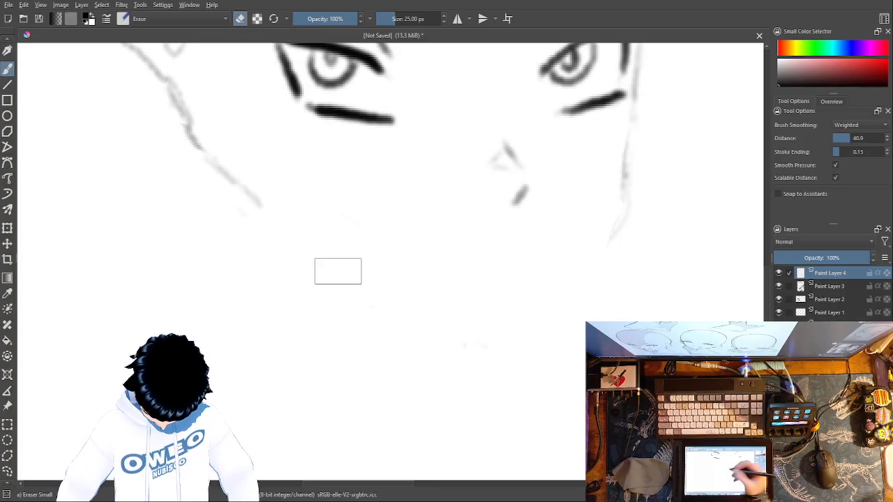
left_click_drag(618, 238, 631, 183)
Step: Add a new paint layer and sketch a wide, open grinning mouth below the nose with Pencil-2, reinforcing its outline
right_click(613, 317)
left_click(650, 369)
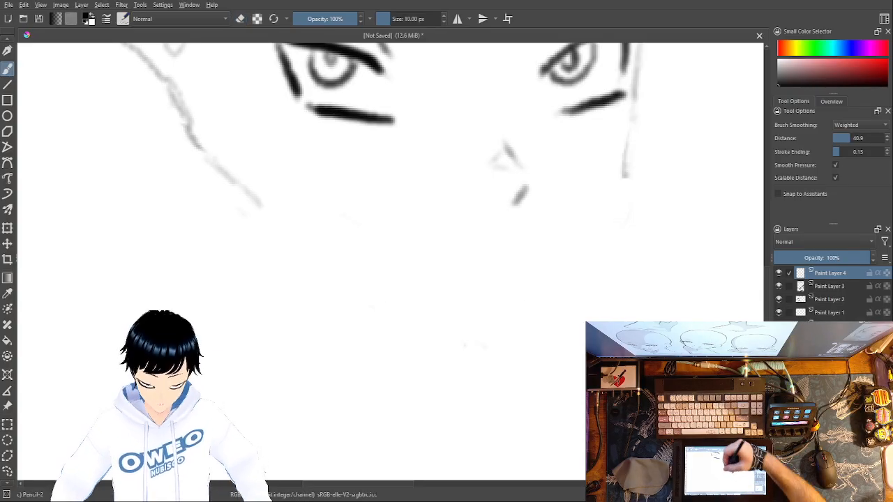
key("Insert")
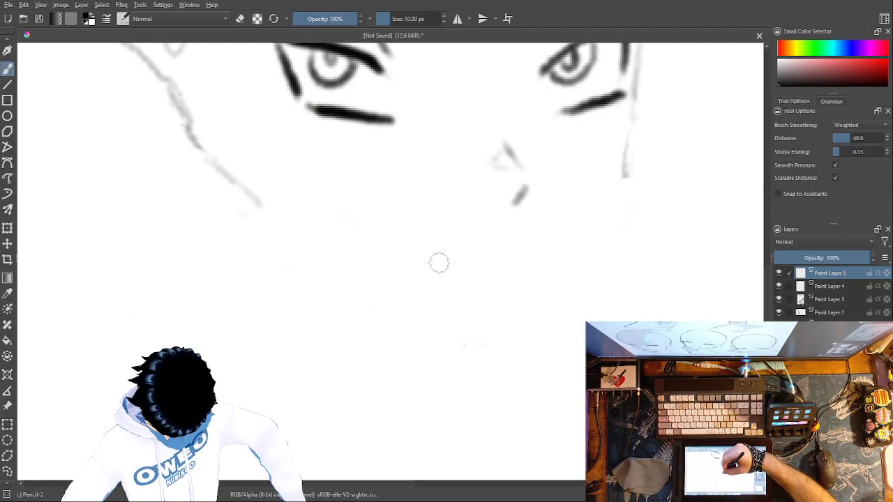
left_click_drag(422, 260, 526, 247)
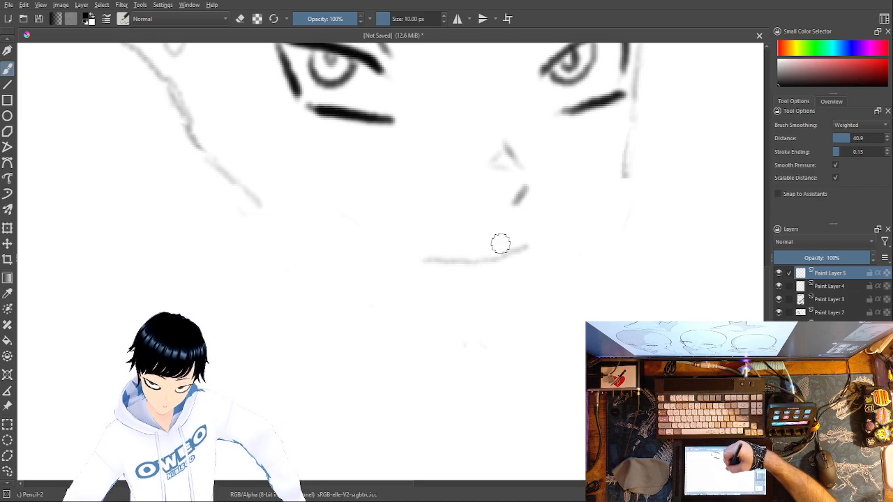
mouse_move(409, 249)
left_mouse_down()
mouse_move(434, 259)
mouse_move(414, 251)
mouse_move(423, 256)
mouse_move(417, 279)
left_mouse_up()
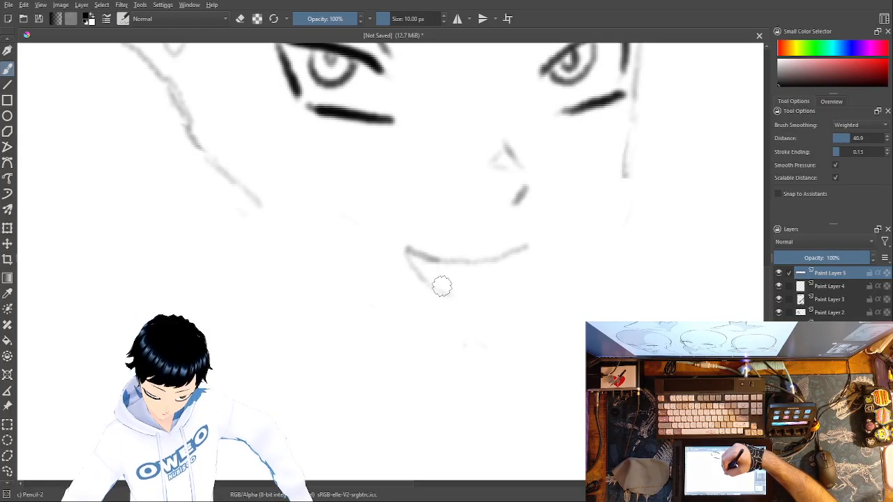
mouse_move(447, 292)
left_mouse_down()
mouse_move(507, 286)
mouse_move(498, 293)
mouse_move(527, 262)
left_mouse_up()
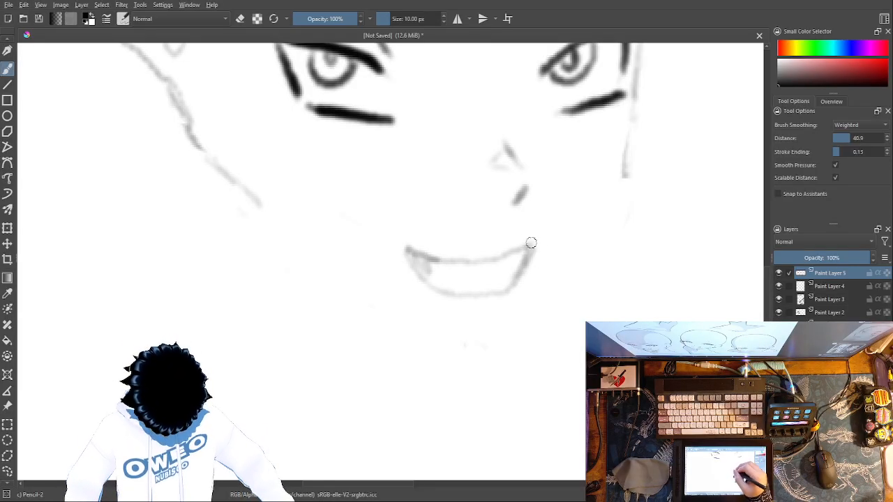
mouse_move(528, 258)
left_mouse_down()
mouse_move(509, 292)
mouse_move(490, 295)
mouse_move(432, 288)
mouse_move(406, 246)
left_mouse_up()
left_click_drag(525, 248, 428, 257)
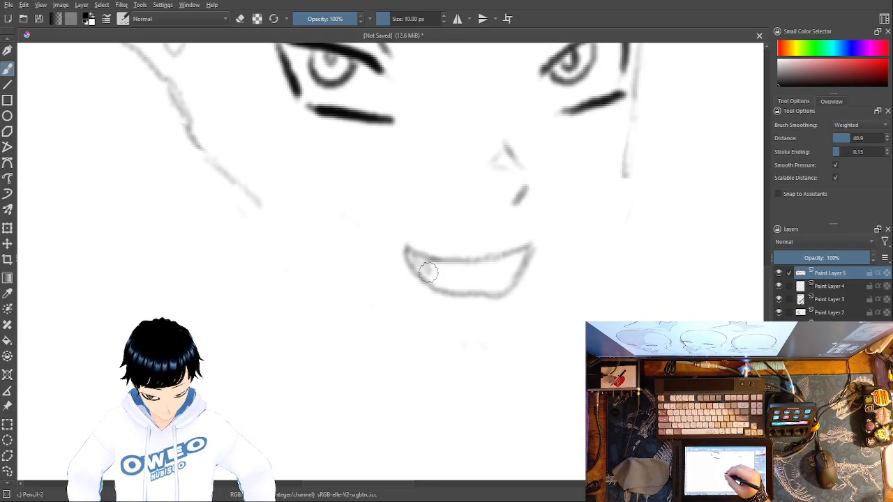
Step: Try a zigzag row of pointed teeth inside the mouth on its own layer and erase it with Eraser Small
mouse_move(434, 267)
left_mouse_down()
mouse_move(470, 280)
mouse_move(496, 272)
left_mouse_up()
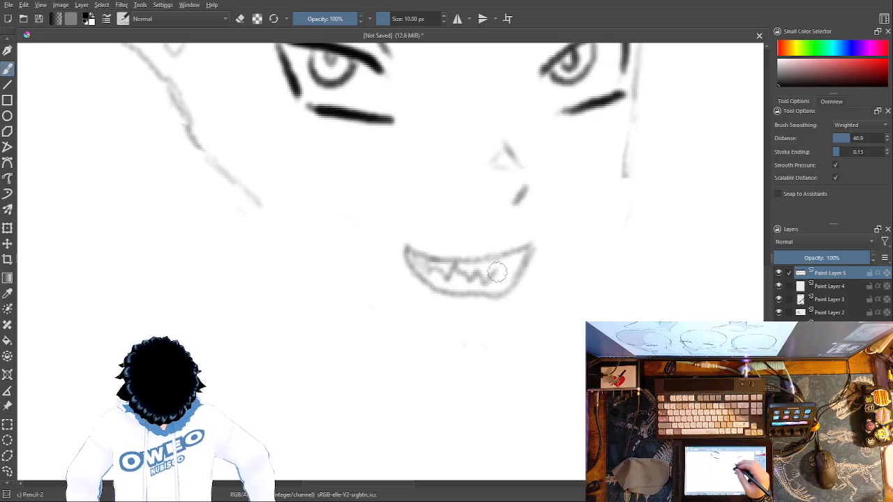
right_click(524, 224)
left_click(524, 155)
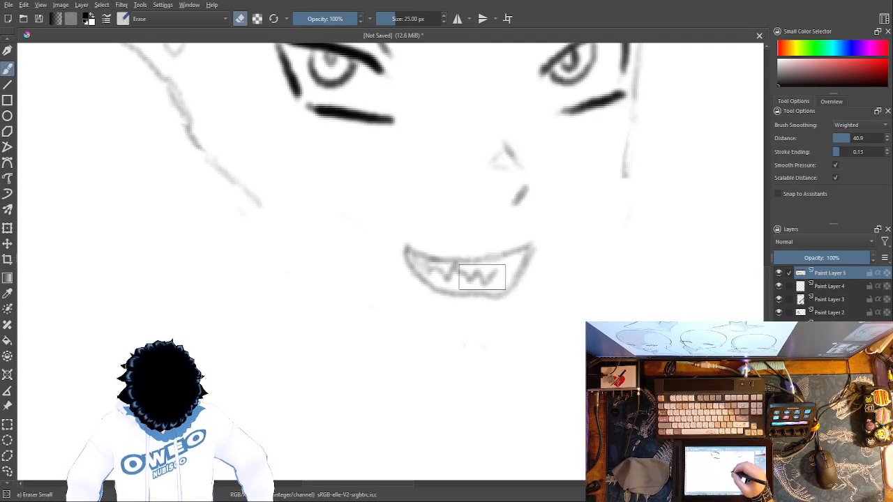
left_click_drag(493, 275, 481, 272)
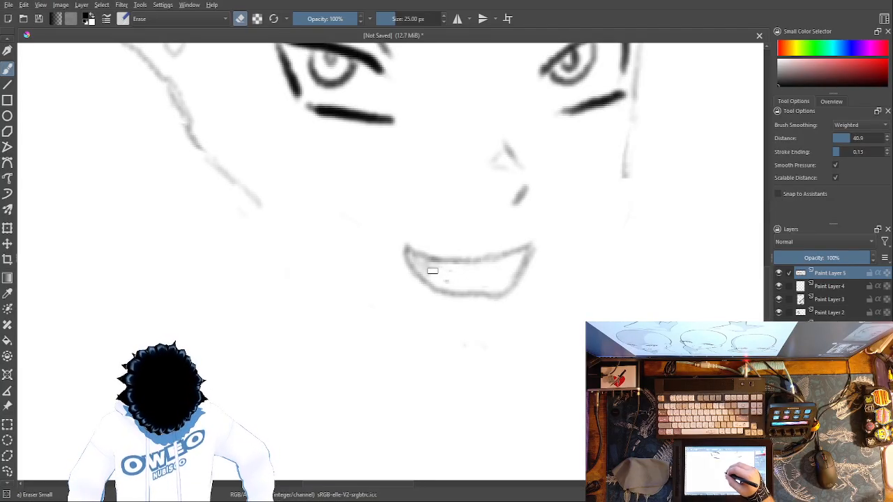
mouse_move(433, 267)
left_mouse_down()
mouse_move(432, 277)
mouse_move(446, 282)
mouse_move(439, 269)
mouse_move(451, 269)
left_mouse_up()
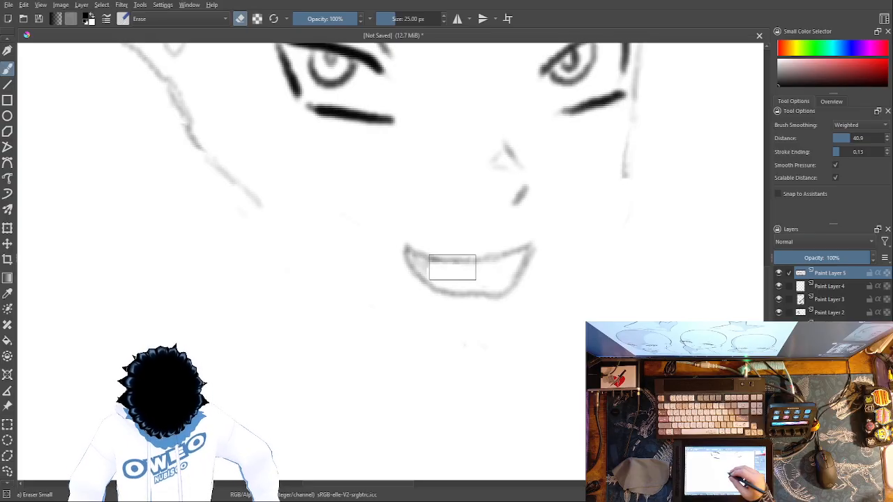
Step: Switch back to Pencil-2 and add a separate paint layer above the mouth layer for the teeth
right_click(534, 322)
left_click(569, 394)
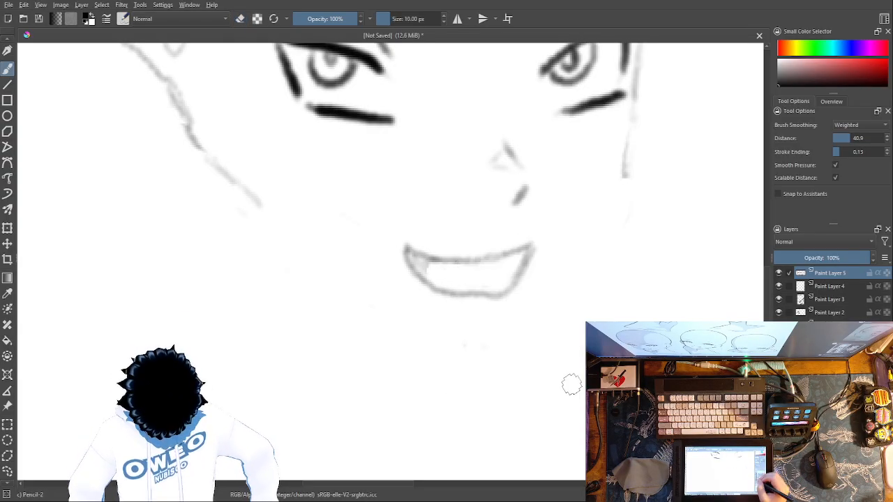
key("Insert")
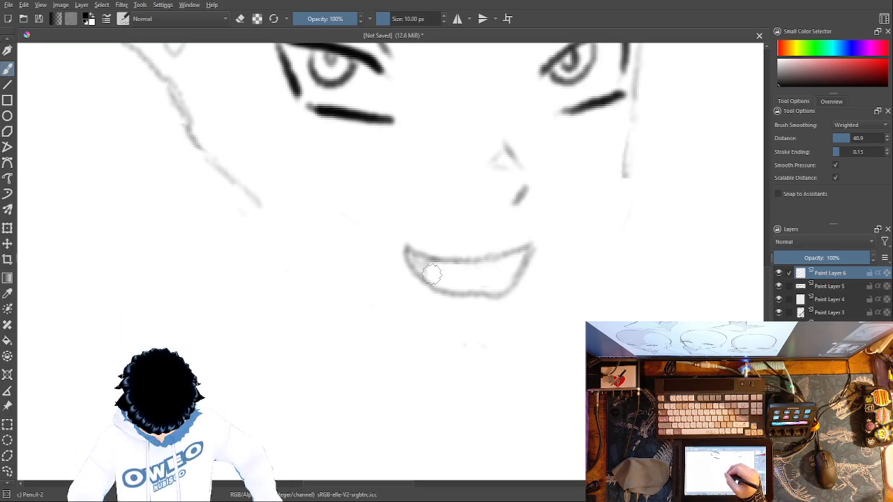
Step: Try a row of jagged teeth on Paint Layer 6 and erase it, starting with the part farthest from the ear
mouse_move(438, 277)
left_mouse_down()
mouse_move(463, 272)
mouse_move(495, 276)
mouse_move(519, 251)
left_mouse_up()
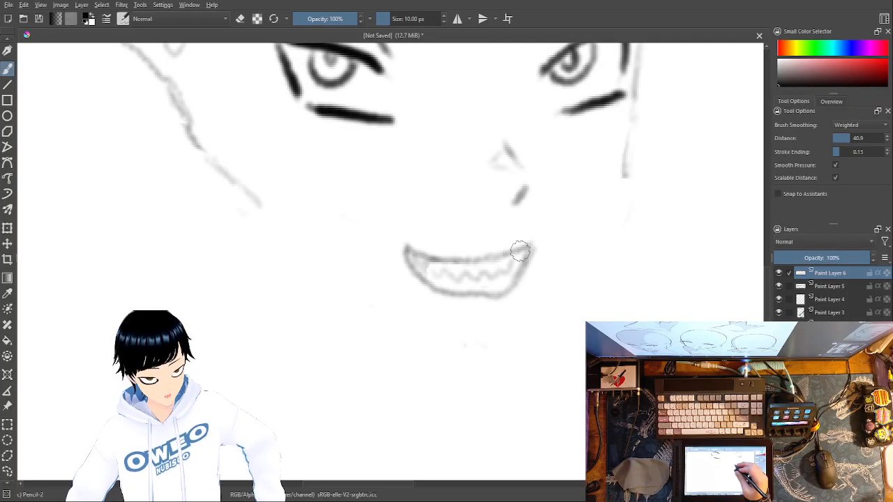
right_click(560, 187)
left_click(560, 122)
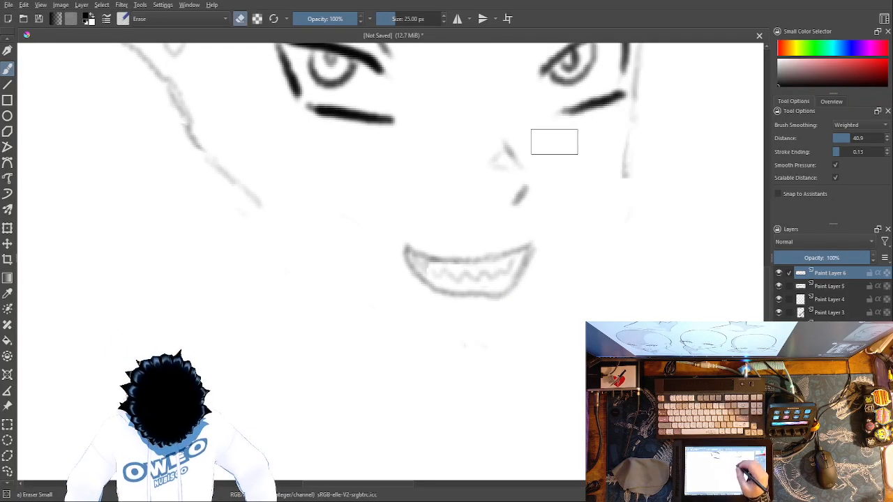
mouse_move(510, 266)
left_mouse_down()
mouse_move(500, 281)
mouse_move(484, 270)
mouse_move(481, 277)
left_mouse_up()
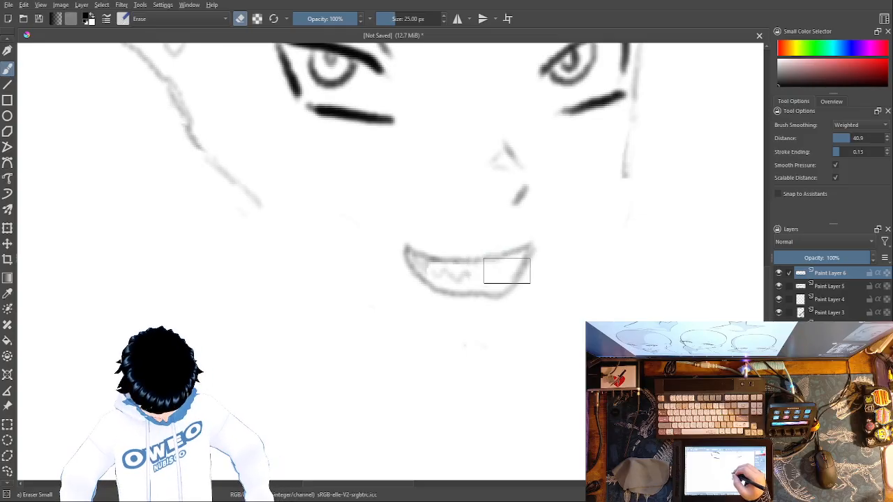
right_click(487, 272)
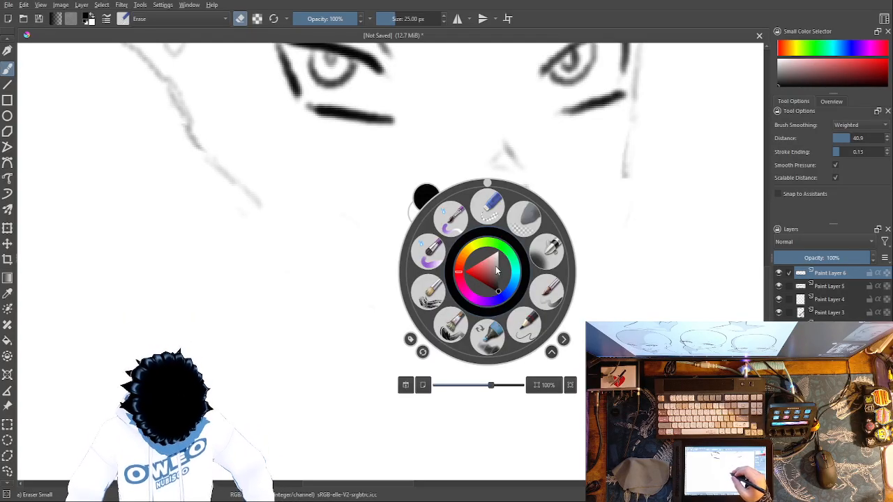
left_click(523, 325)
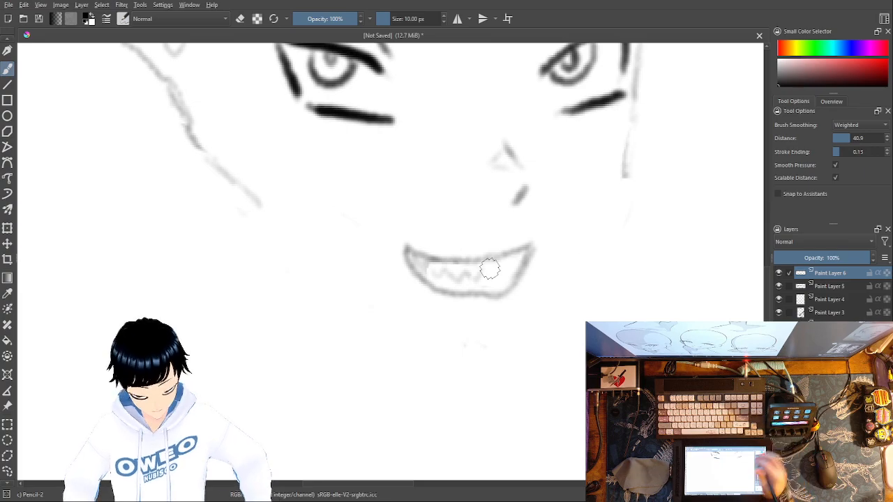
right_click(514, 290)
left_click(528, 222)
left_click_drag(491, 269, 432, 262)
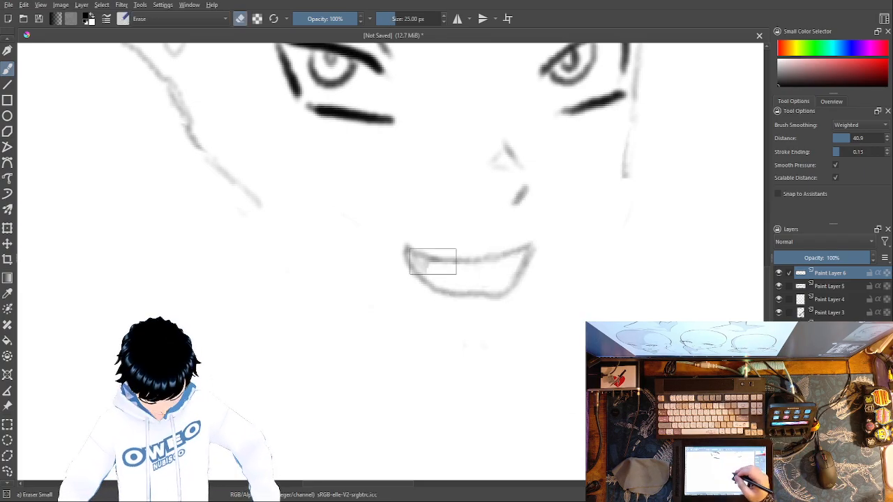
Step: Try a small pencil mark for the first tooth near the mouth's shaded corner and remove it with Eraser Small
right_click(505, 344)
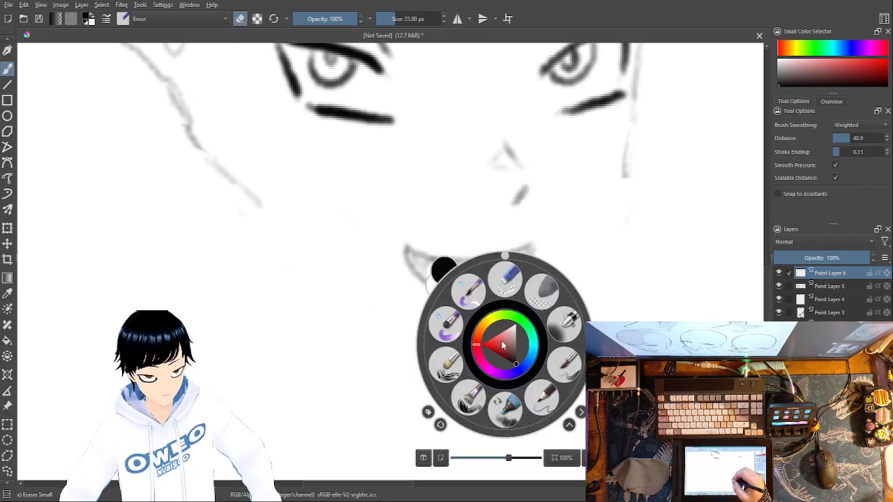
left_click(540, 400)
mouse_move(440, 272)
left_mouse_down()
mouse_move(458, 277)
mouse_move(486, 267)
mouse_move(444, 273)
left_mouse_up()
right_click(509, 276)
left_click(508, 196)
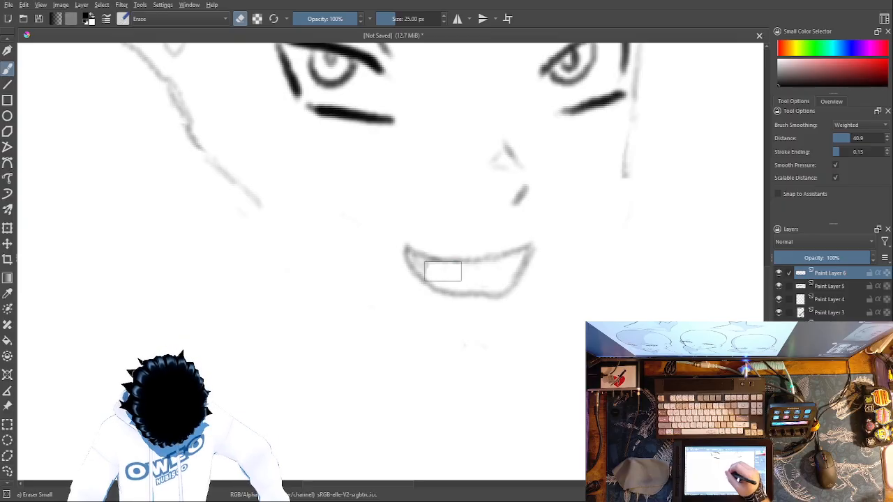
Step: Reduce Eraser Small to 8.18 px for fine corrections inside the mouth
left_click_drag(385, 20, 389, 19)
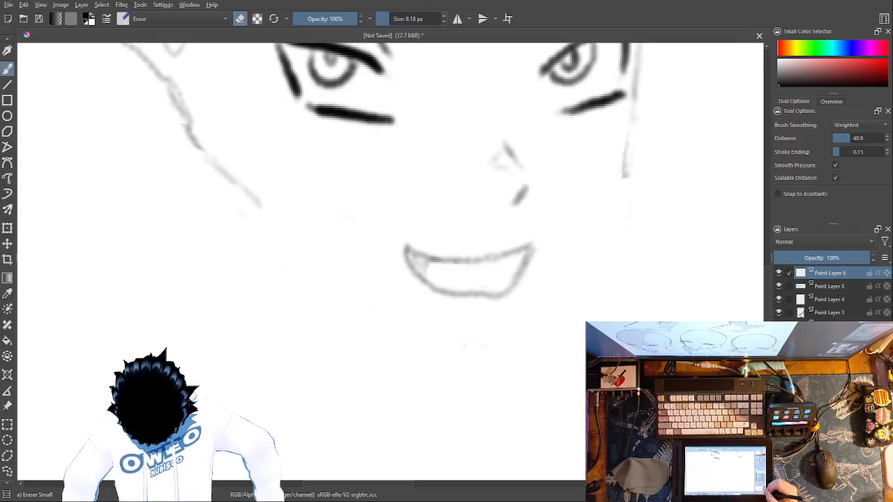
key("ctrl+plus")
key("ctrl+plus")
key("ctrl+plus")
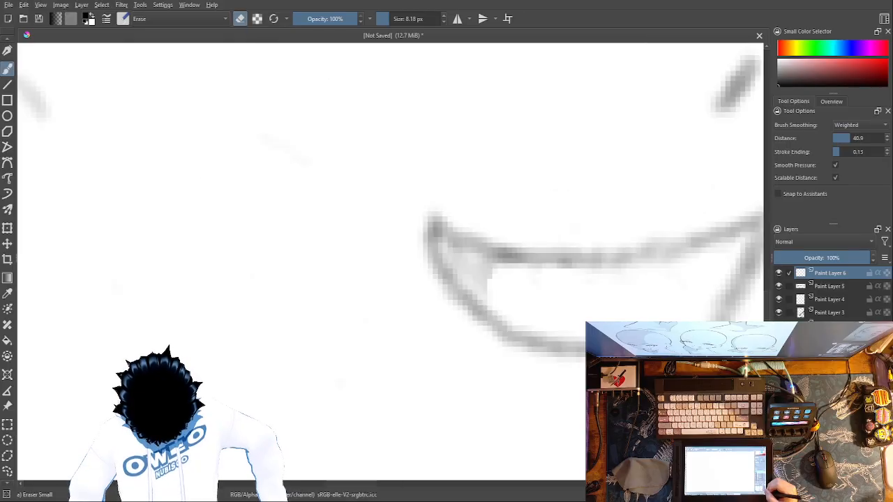
left_click_drag(653, 169, 539, 154)
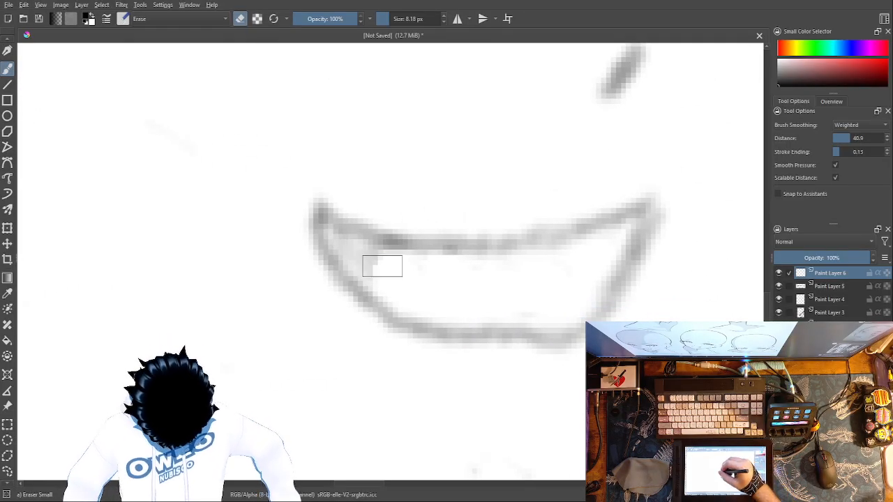
Step: Try a row of small rounded teeth inside the mouth with Pencil-2 and remove it with Eraser Small
right_click(381, 263)
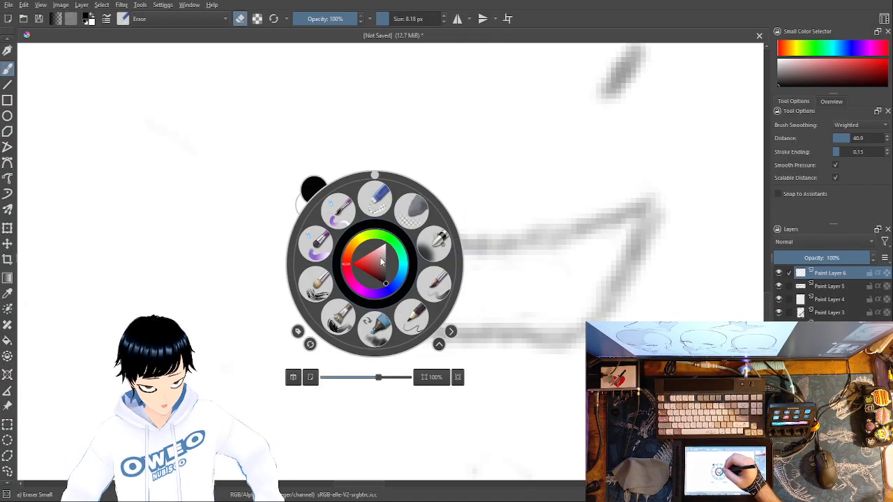
left_click(418, 315)
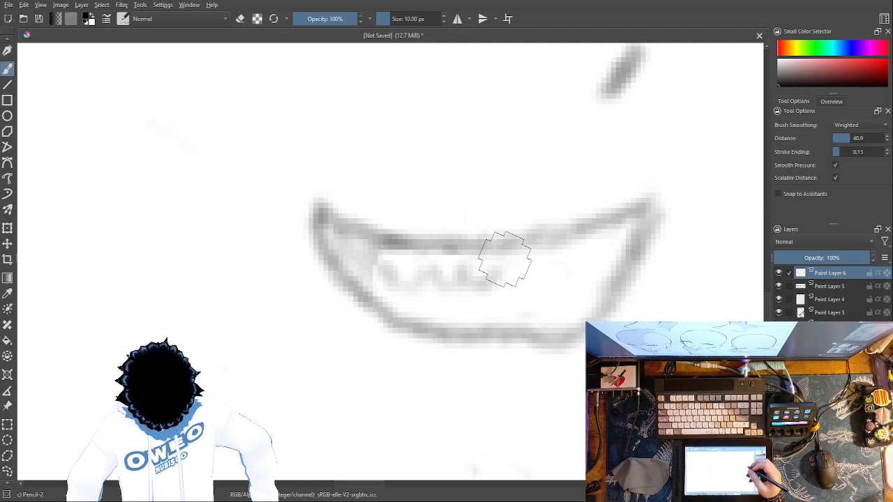
key("ctrl+minus")
key("ctrl+minus")
key("ctrl+minus")
key("ctrl+minus")
key("ctrl+minus")
key("ctrl+plus")
key("ctrl+plus")
key("ctrl+plus")
key("ctrl+plus")
key("ctrl+plus")
key("ctrl+plus")
key("ctrl+plus")
key("ctrl+plus")
key("ctrl+plus")
key("ctrl+plus")
key("ctrl+minus")
key("ctrl+minus")
key("ctrl+minus")
key("ctrl+minus")
key("ctrl+minus")
key("ctrl+minus")
key("ctrl+minus")
key("ctrl+minus")
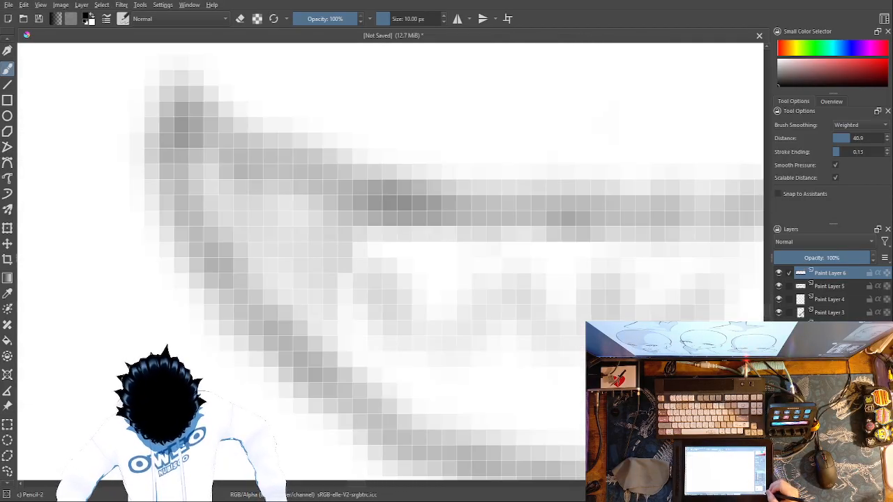
key("ctrl+plus")
key("ctrl+plus")
right_click(482, 272)
left_click(486, 210)
mouse_move(435, 264)
left_mouse_down()
mouse_move(409, 272)
mouse_move(402, 259)
mouse_move(383, 267)
mouse_move(375, 258)
mouse_move(416, 270)
left_mouse_up()
Step: Try a curved first tooth beside the mouth's shaded corner with Pencil-2 and erase it
right_click(403, 270)
left_click(440, 322)
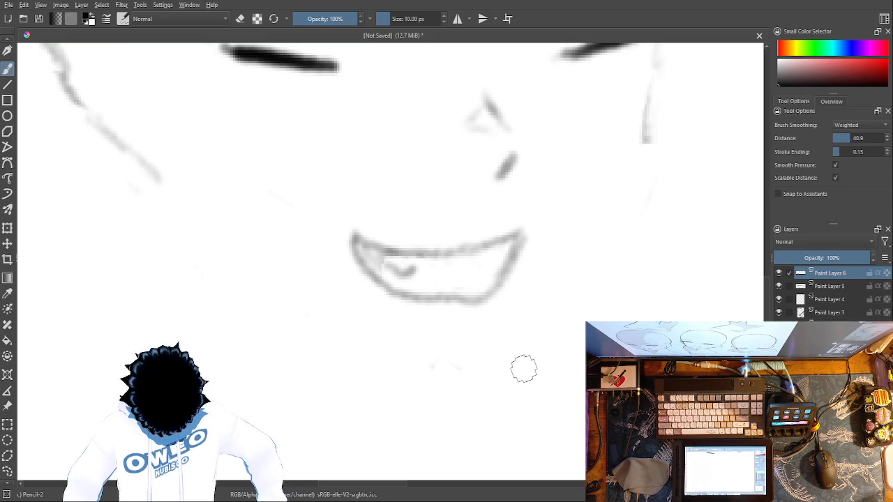
right_click(498, 296)
left_click(497, 231)
mouse_move(413, 267)
left_mouse_down()
mouse_move(401, 277)
mouse_move(385, 265)
left_mouse_up()
Step: Draw a faint zigzag row of pointed teeth from the mouth's shaded corner toward its middle with Pencil-2
right_click(493, 304)
left_click(528, 358)
left_click_drag(382, 252, 398, 270)
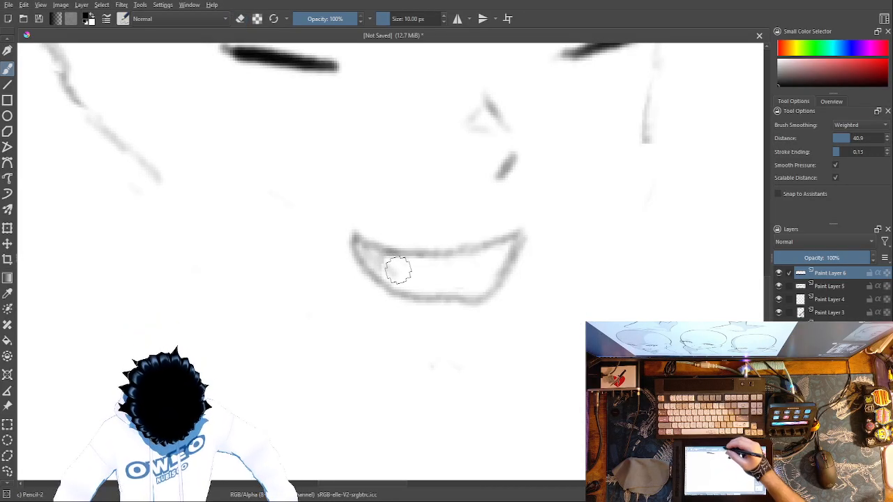
left_click_drag(403, 271, 423, 274)
left_click_drag(426, 277, 427, 275)
left_click_drag(433, 269, 458, 271)
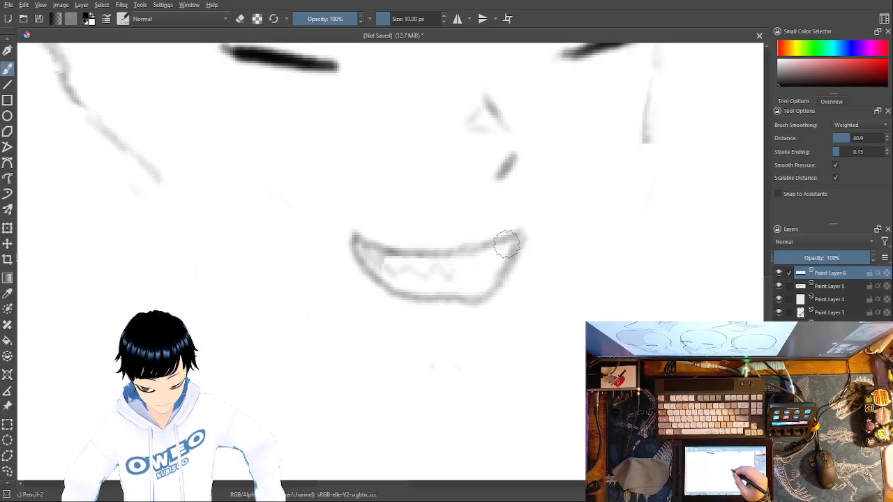
Step: Darken both corners of the mouth with dense pencil shading on Paint Layer 5
key("Page_Down")
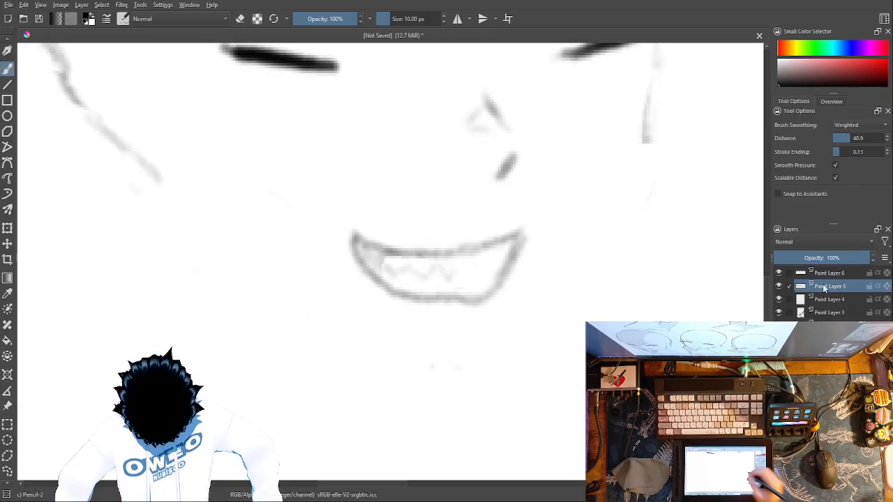
mouse_move(506, 252)
left_mouse_down()
mouse_move(514, 242)
mouse_move(492, 279)
left_mouse_up()
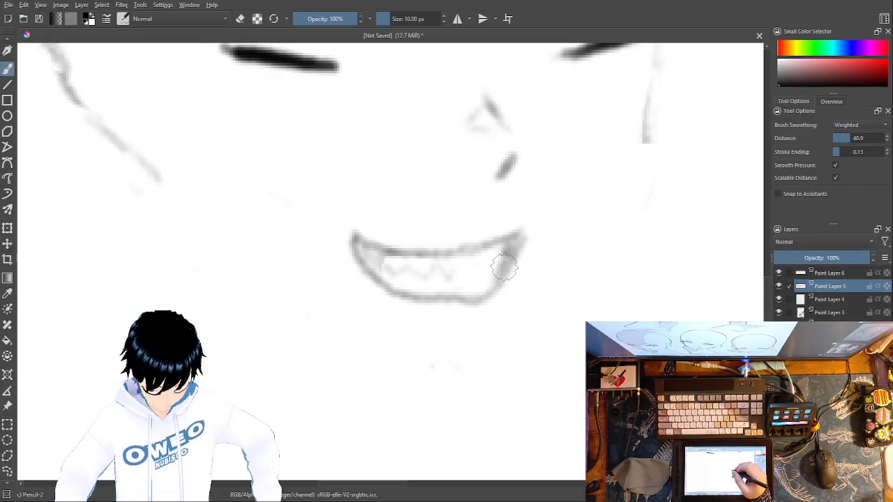
mouse_move(472, 299)
left_mouse_down()
mouse_move(503, 267)
mouse_move(519, 230)
mouse_move(508, 245)
mouse_move(508, 237)
mouse_move(487, 238)
left_mouse_up()
mouse_move(375, 276)
left_mouse_down()
mouse_move(376, 251)
mouse_move(373, 277)
mouse_move(369, 248)
mouse_move(366, 266)
mouse_move(367, 247)
mouse_move(362, 263)
mouse_move(354, 246)
mouse_move(374, 278)
mouse_move(354, 248)
left_mouse_up()
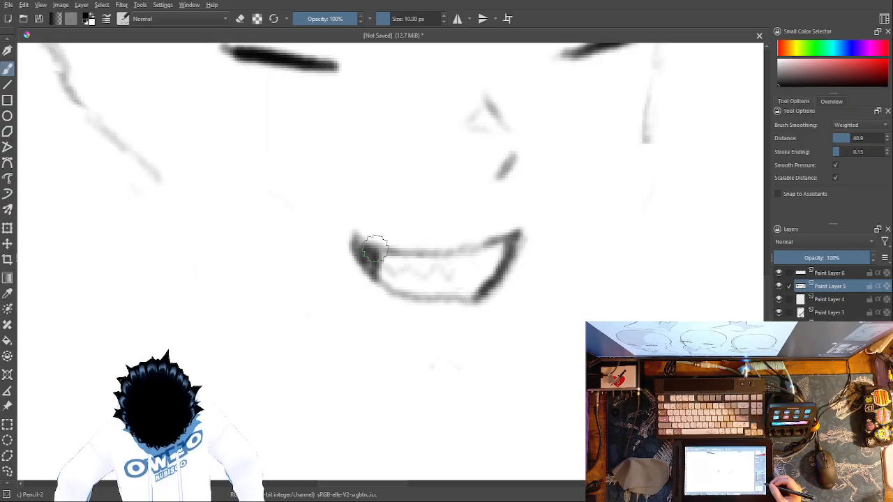
Step: Try a rounded outline above a small box of teeth beside the head and erase the outline with Eraser Small at 55.44 px
key("minus")
key("minus")
key("minus")
key("minus")
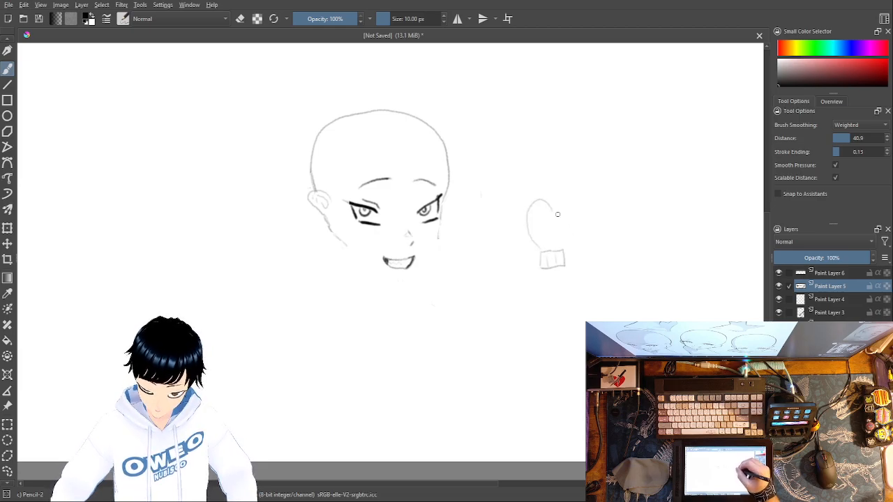
right_click(579, 215)
left_click(579, 151)
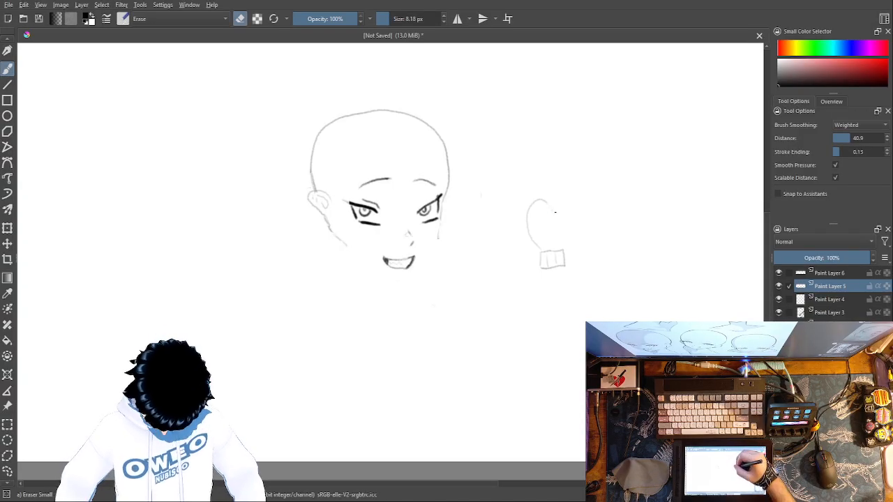
left_click_drag(392, 17, 412, 17)
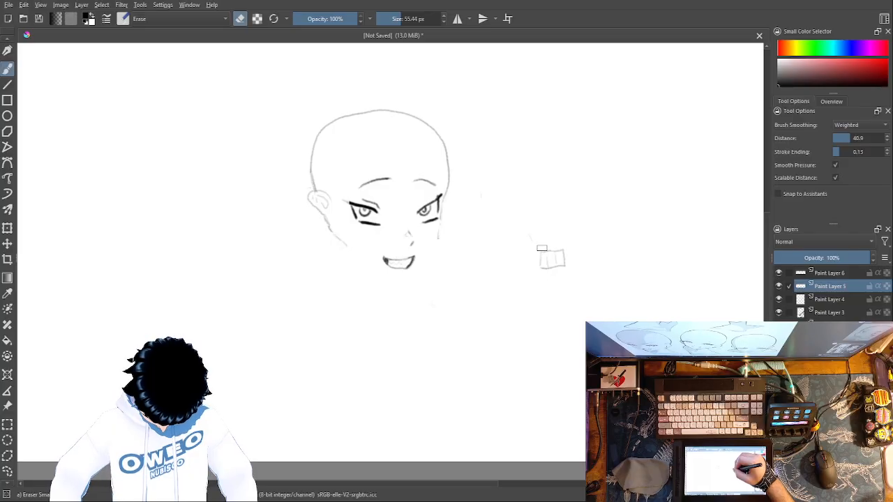
Step: Sketch a small skull with eye sockets, nose and jaw beside the head using Pencil-2 and erase it completely
right_click(579, 268)
left_click(546, 214)
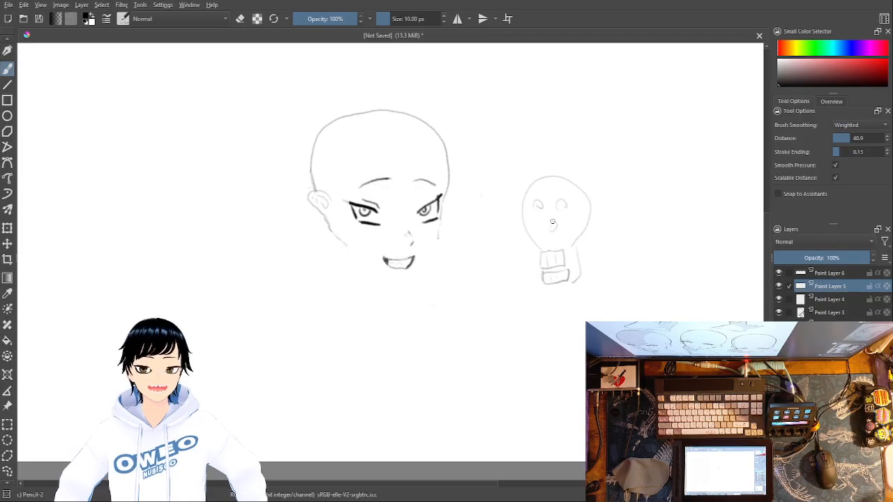
right_click(613, 286)
mouse_move(552, 221)
left_mouse_down()
mouse_move(525, 213)
mouse_move(556, 319)
mouse_move(533, 196)
mouse_move(575, 302)
mouse_move(563, 182)
mouse_move(578, 303)
mouse_move(583, 232)
left_mouse_up()
left_click(619, 216)
left_click_drag(571, 199, 536, 175)
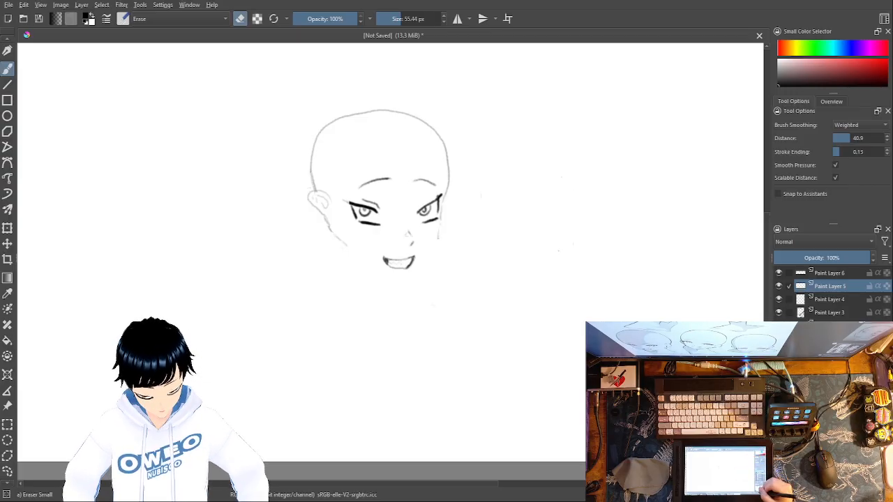
Step: Erase the dark mouth corner nearest the ear with Eraser Small
key("ctrl+plus")
key("ctrl+plus")
key("ctrl+plus")
key("ctrl+plus")
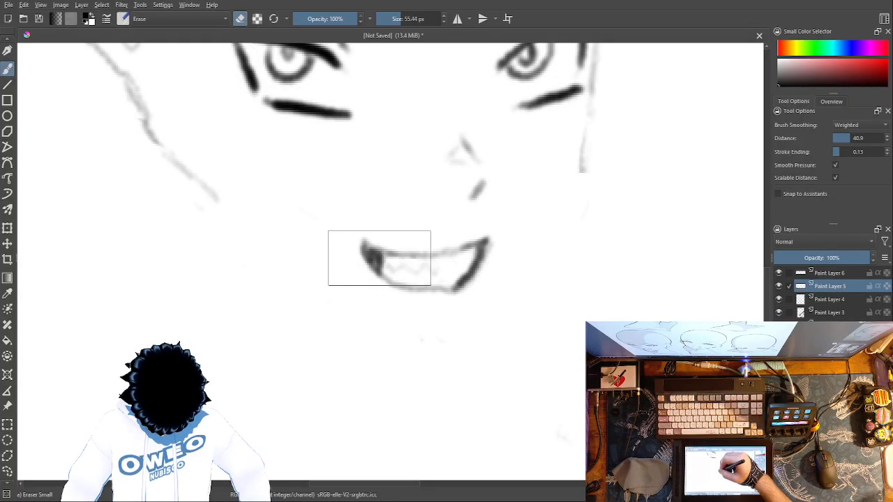
mouse_move(378, 259)
left_mouse_down()
mouse_move(367, 248)
mouse_move(374, 235)
mouse_move(387, 282)
mouse_move(379, 242)
left_mouse_up()
Step: Redraw the mouth corner nearest the ear with Pencil-2, extending both lips to a wider point with lighter shading
right_click(614, 269)
left_click(644, 313)
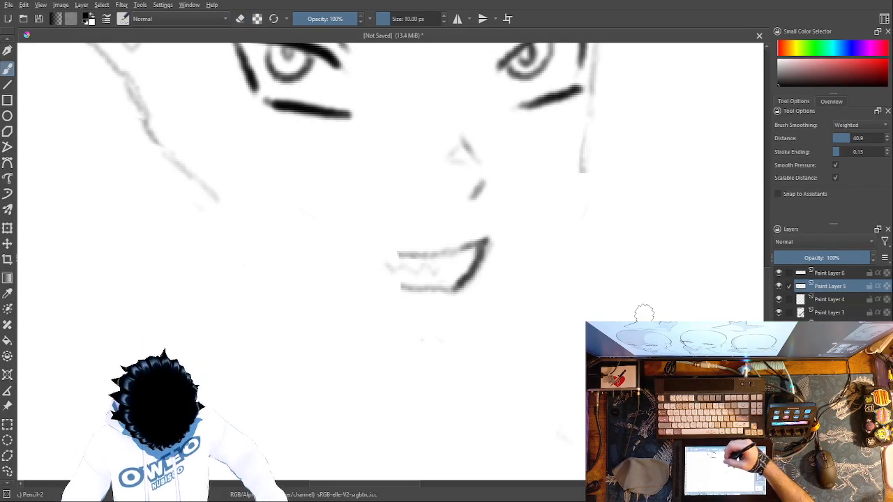
left_click_drag(401, 287, 359, 260)
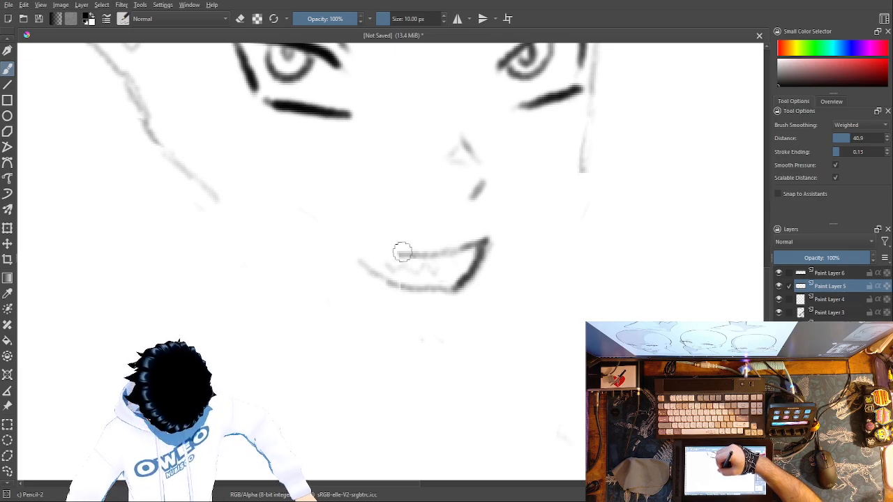
mouse_move(404, 253)
left_mouse_down()
mouse_move(353, 243)
mouse_move(399, 285)
mouse_move(355, 247)
mouse_move(385, 254)
mouse_move(366, 260)
mouse_move(358, 241)
mouse_move(388, 255)
mouse_move(359, 249)
mouse_move(368, 258)
left_mouse_up()
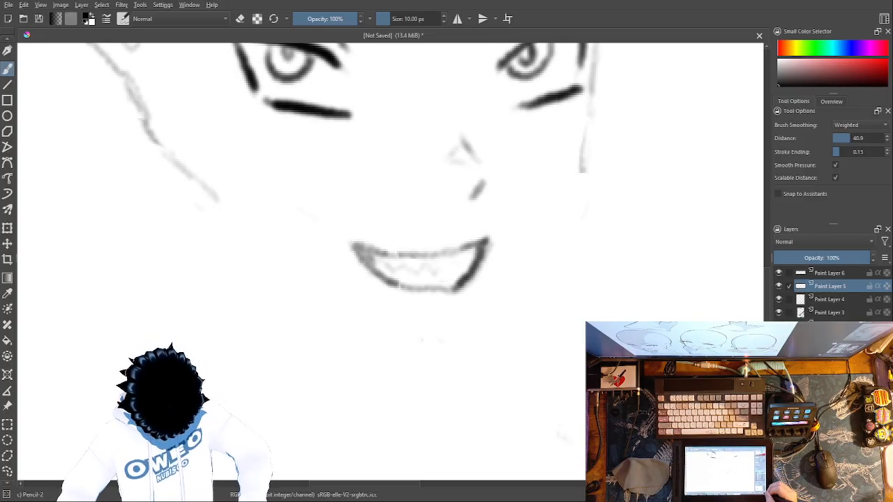
key("ctrl+minus")
key("ctrl+minus")
key("ctrl+minus")
key("ctrl+minus")
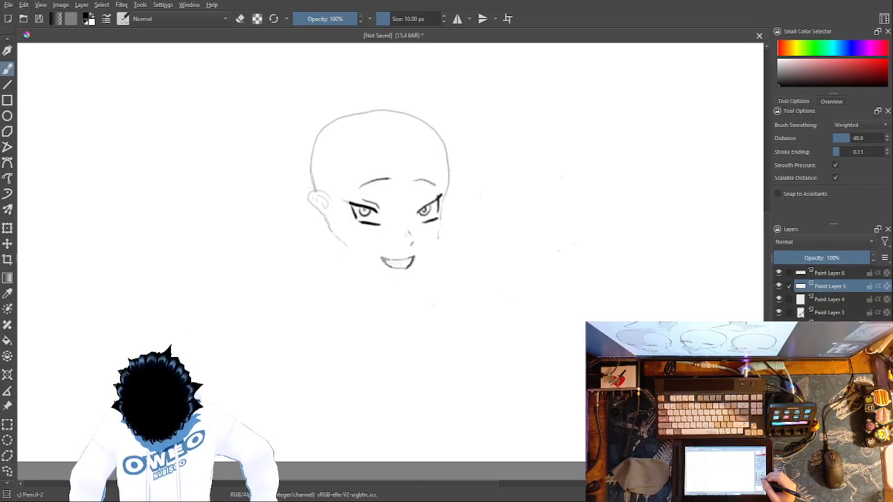
Step: Extend the face outline on Paint Layer 4 from the cheek farthest from the ear down to a pointed chin
left_click(809, 301)
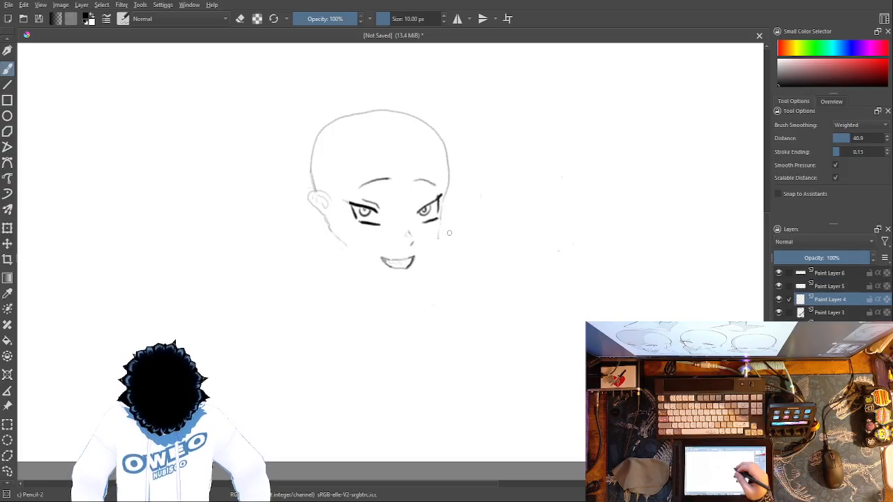
key("ctrl+plus")
key("ctrl+plus")
key("ctrl+plus")
key("ctrl+plus")
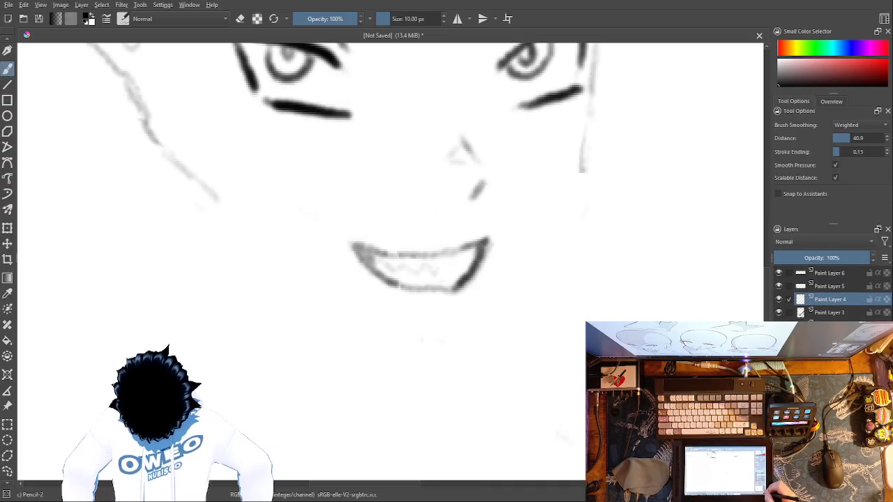
left_click_drag(580, 163, 578, 202)
left_click_drag(578, 185, 578, 196)
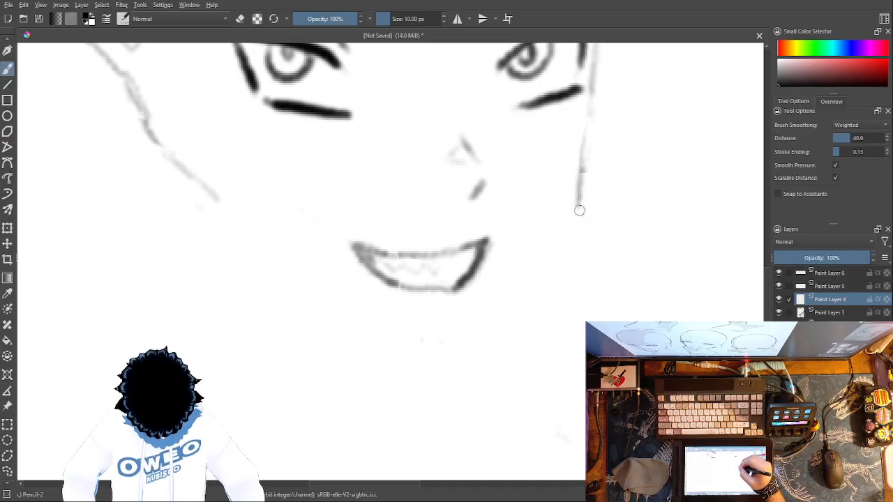
mouse_move(578, 218)
left_mouse_down()
mouse_move(574, 247)
mouse_move(581, 202)
mouse_move(585, 219)
mouse_move(579, 204)
mouse_move(577, 234)
mouse_move(582, 205)
mouse_move(581, 218)
mouse_move(603, 230)
mouse_move(576, 204)
mouse_move(592, 157)
mouse_move(583, 186)
mouse_move(592, 192)
mouse_move(583, 143)
mouse_move(587, 227)
mouse_move(578, 261)
mouse_move(584, 253)
mouse_move(558, 297)
mouse_move(573, 286)
mouse_move(523, 347)
mouse_move(536, 335)
mouse_move(509, 353)
mouse_move(521, 350)
mouse_move(471, 386)
left_mouse_up()
right_click(595, 230)
left_click(595, 167)
right_click(598, 222)
left_click(638, 280)
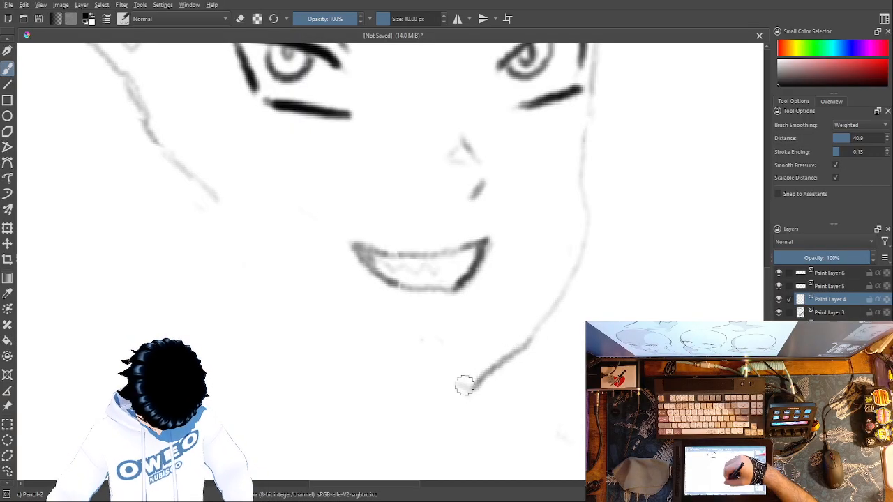
Step: Draw the jawline from the chin toward the ear, erasing its outer part and redrawing it as a longer, smoother line
left_click_drag(457, 386, 378, 348)
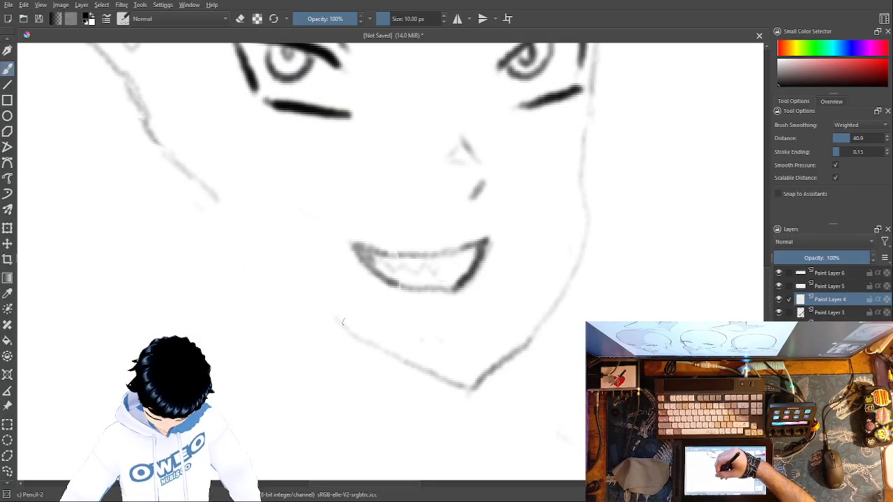
right_click(387, 327)
left_click(389, 272)
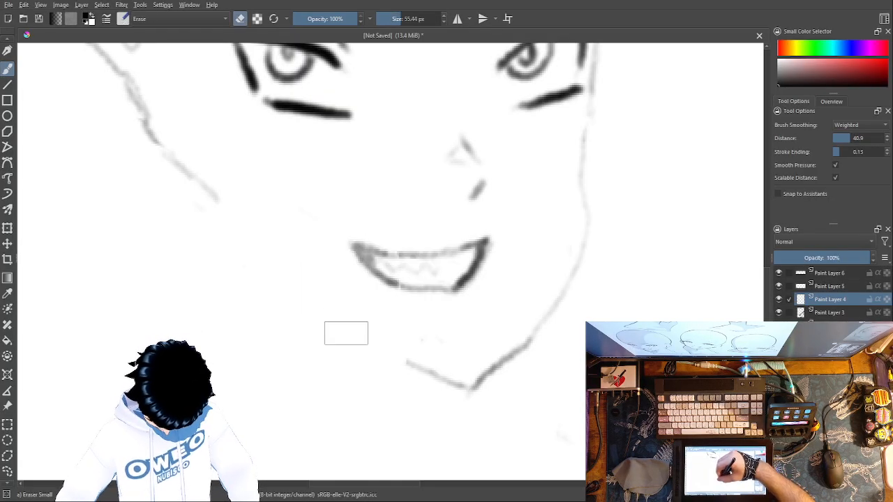
right_click(454, 349)
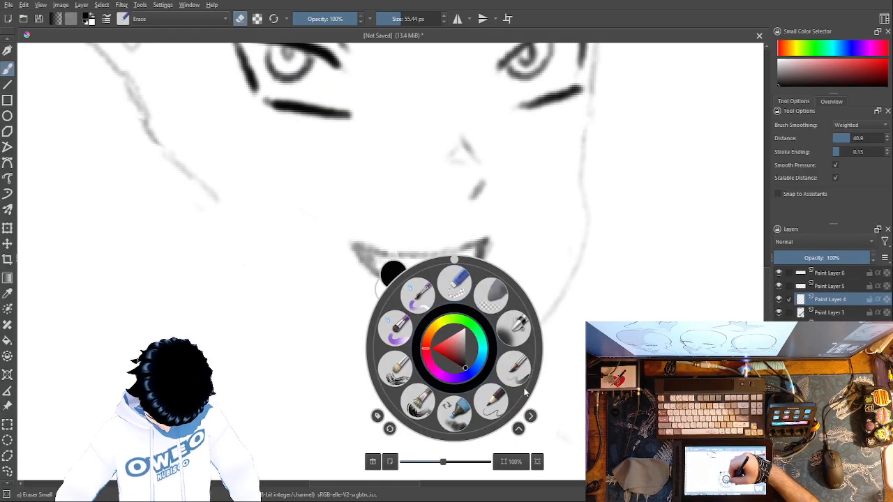
left_click(492, 403)
mouse_move(401, 357)
left_mouse_down()
mouse_move(371, 347)
mouse_move(299, 290)
left_mouse_up()
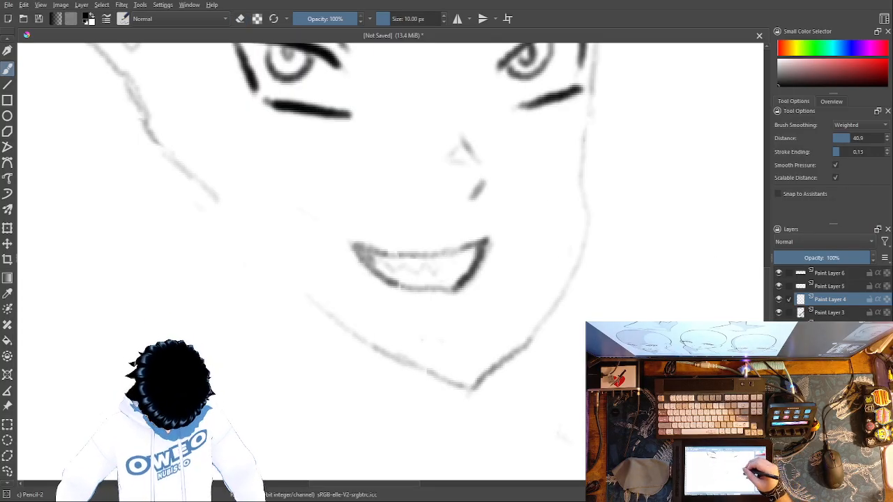
Step: Erase the bulging cheek line farthest from the ear and redraw it as a straighter, slimmer line to the chin
right_click(636, 210)
left_click(639, 142)
mouse_move(587, 208)
left_mouse_down()
mouse_move(586, 228)
mouse_move(581, 196)
mouse_move(580, 220)
left_mouse_up()
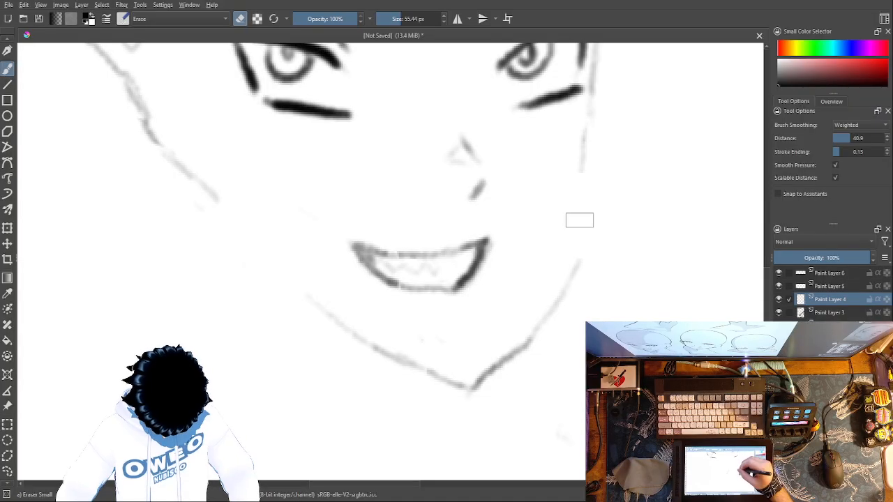
right_click(604, 235)
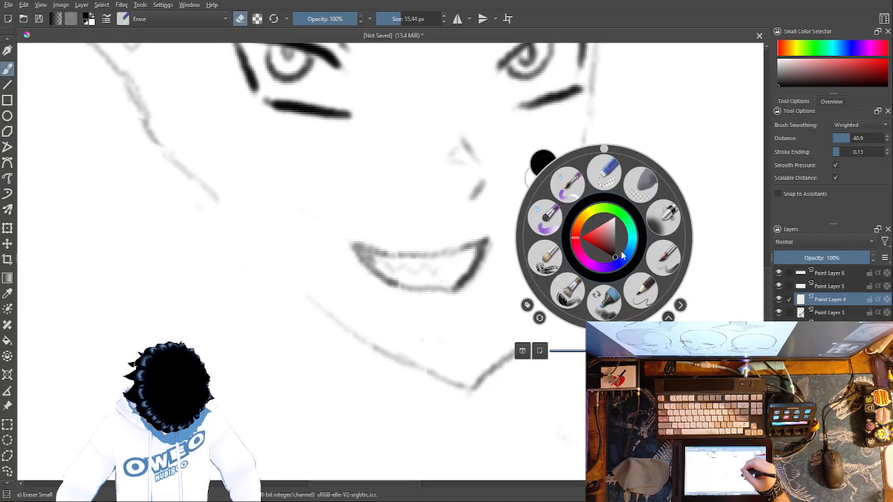
left_click(642, 291)
mouse_move(579, 193)
left_mouse_down()
mouse_move(553, 261)
mouse_move(470, 369)
left_mouse_up()
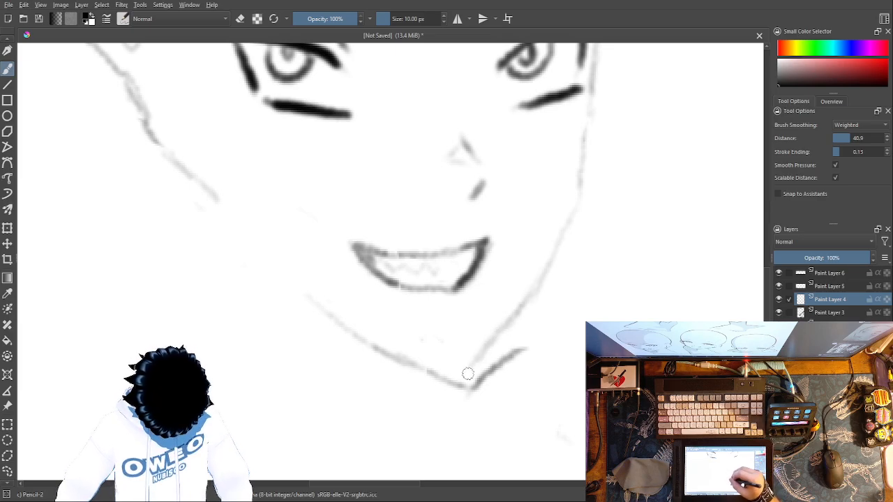
Step: Erase the old chin tip with its leftover jaw stroke and join both jawlines with a small new chin line
right_click(539, 353)
left_click(547, 282)
mouse_move(527, 355)
left_mouse_down()
mouse_move(518, 351)
mouse_move(465, 396)
left_mouse_up()
left_click_drag(464, 396, 448, 366)
right_click(494, 349)
left_click(521, 408)
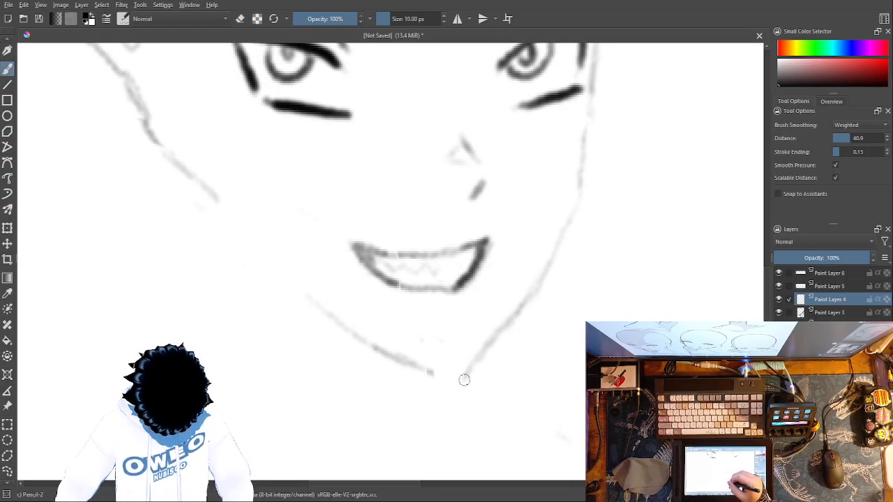
left_click_drag(464, 379, 434, 373)
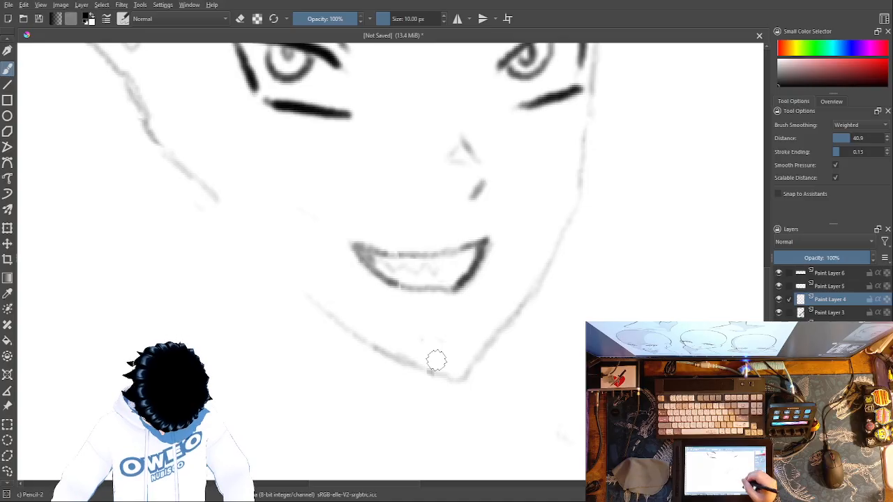
Step: Erase the jawline between the chin and the ear side and redraw it as a longer, flatter line from the chin
key("ctrl+minus")
key("ctrl+minus")
key("ctrl+minus")
key("ctrl+minus")
key("ctrl+minus")
key("ctrl+minus")
key("ctrl+plus")
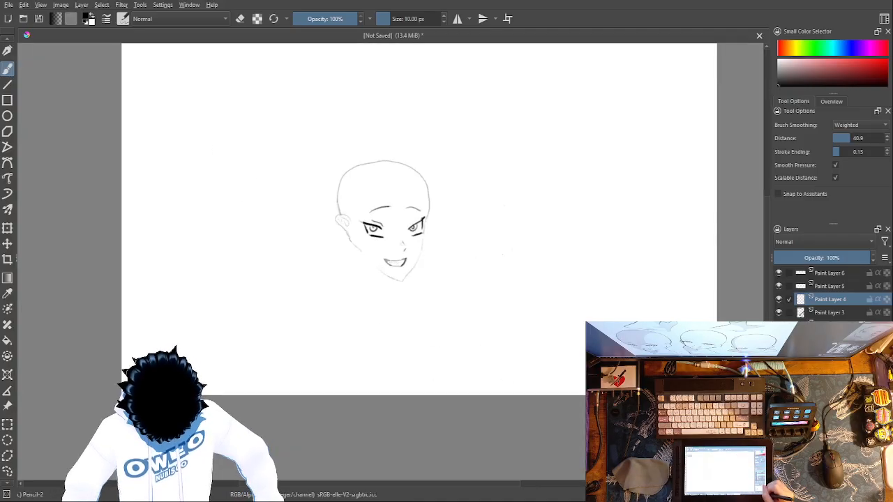
key("ctrl+plus")
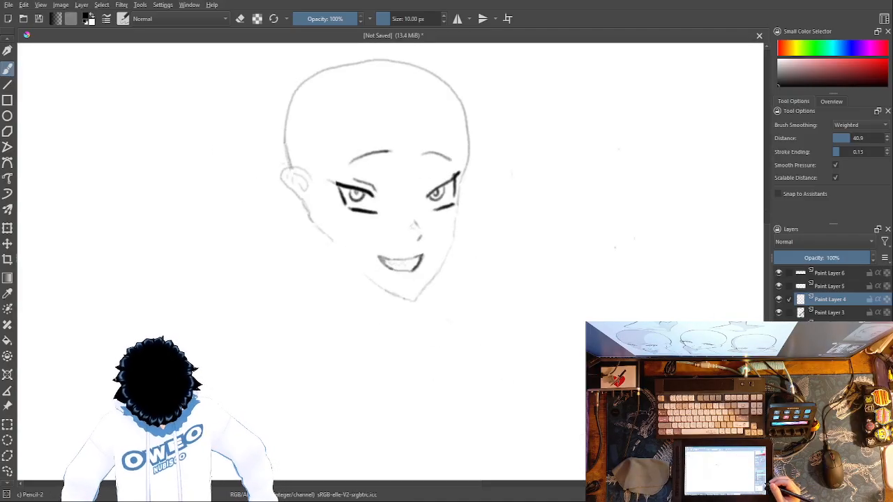
right_click(390, 301)
left_click(387, 237)
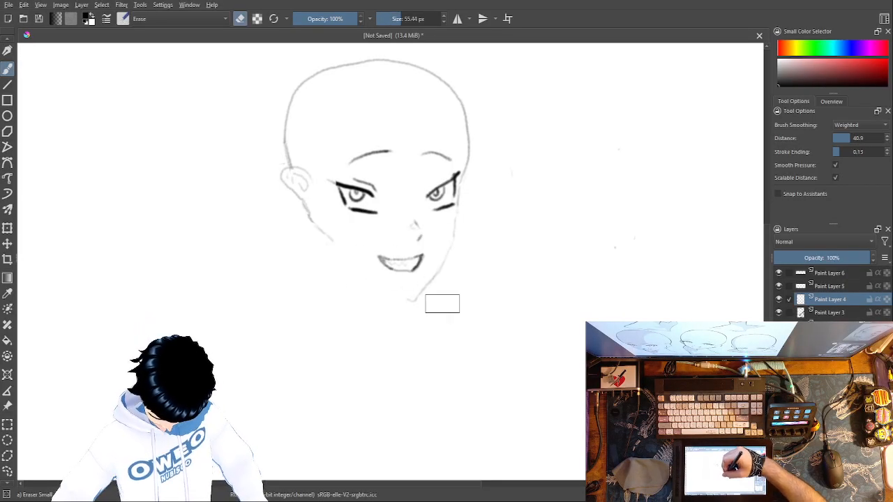
right_click(491, 311)
left_click(538, 333)
right_click(503, 324)
left_click(532, 370)
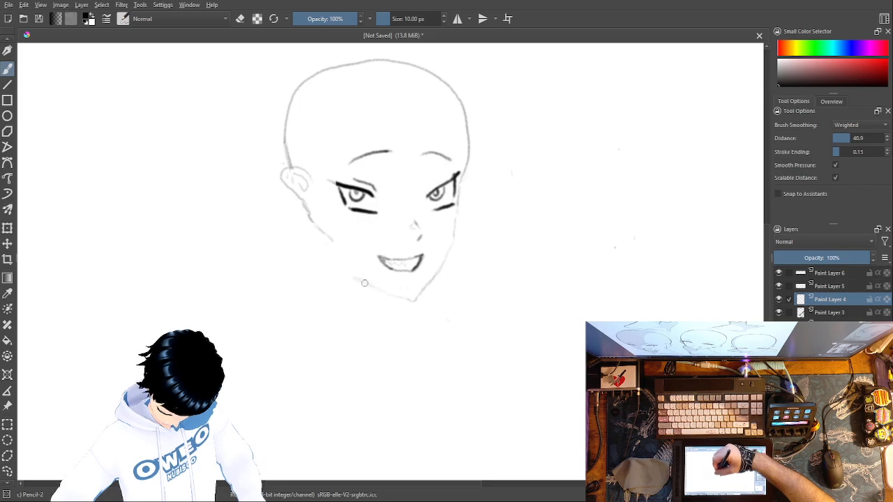
Step: Erase the slanted cheek line below the ear and redraw it as a short, steeper line
right_click(446, 262)
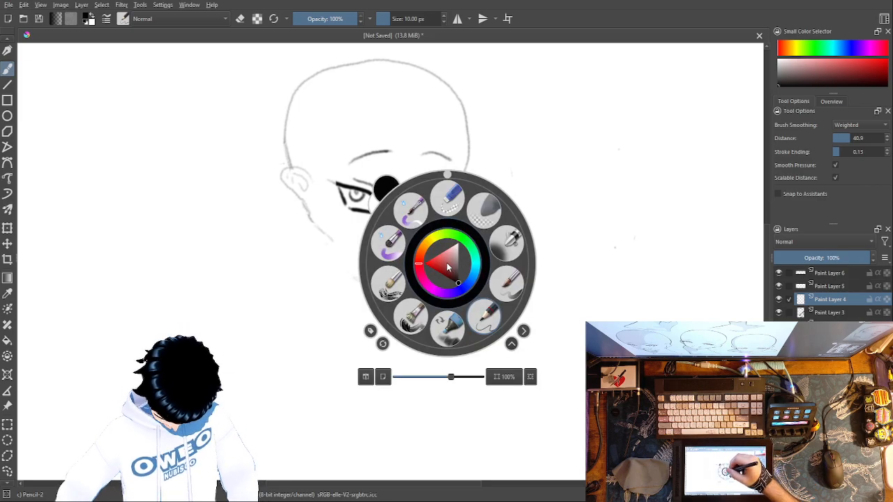
left_click(493, 316)
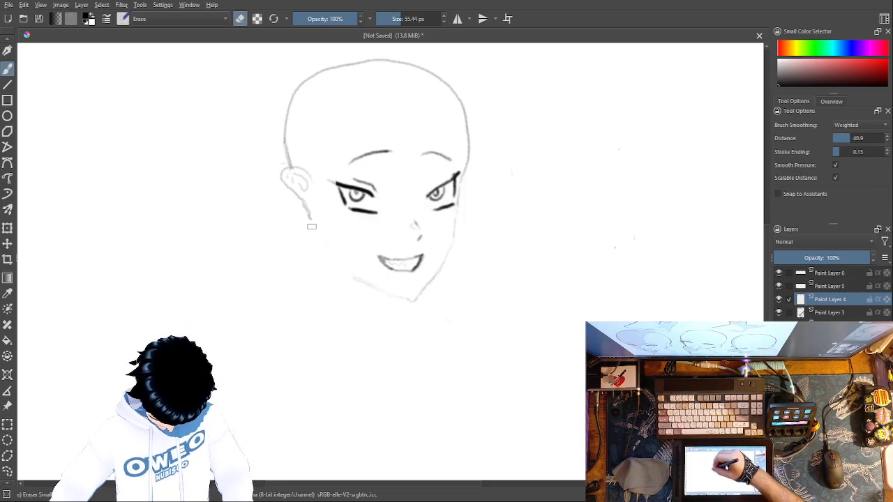
right_click(447, 248)
left_click(467, 284)
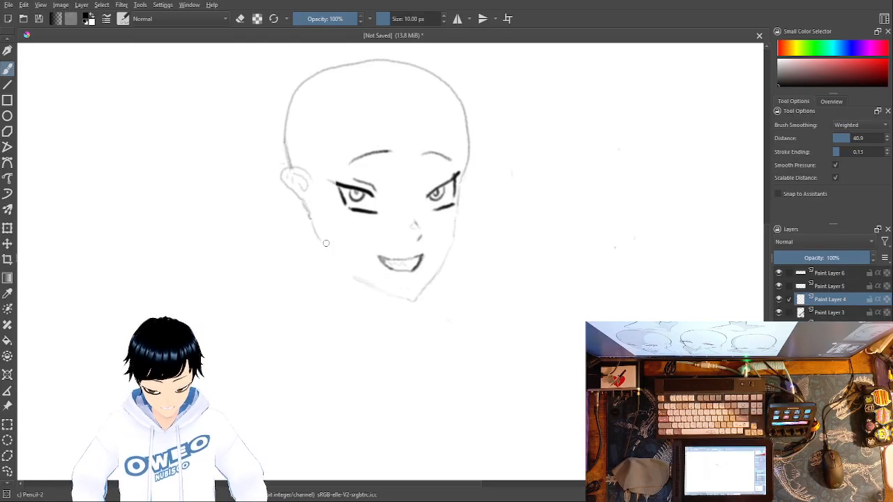
Step: Add a paint layer above Paint Layer 6 and sketch the throat and neck lines, erasing and redrawing the line farthest from the ear
left_click(830, 273)
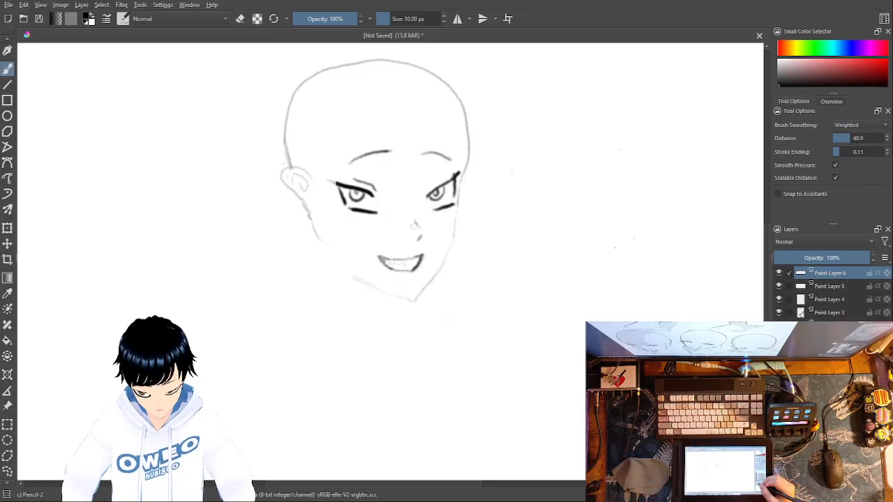
key("Insert")
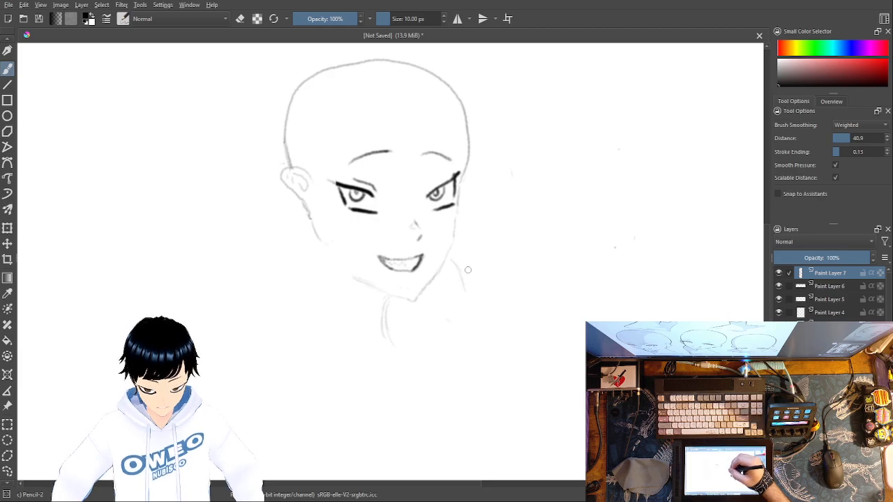
right_click(505, 229)
left_click(507, 166)
mouse_move(463, 289)
left_mouse_down()
mouse_move(452, 260)
mouse_move(467, 293)
left_mouse_up()
right_click(488, 301)
left_click(448, 260)
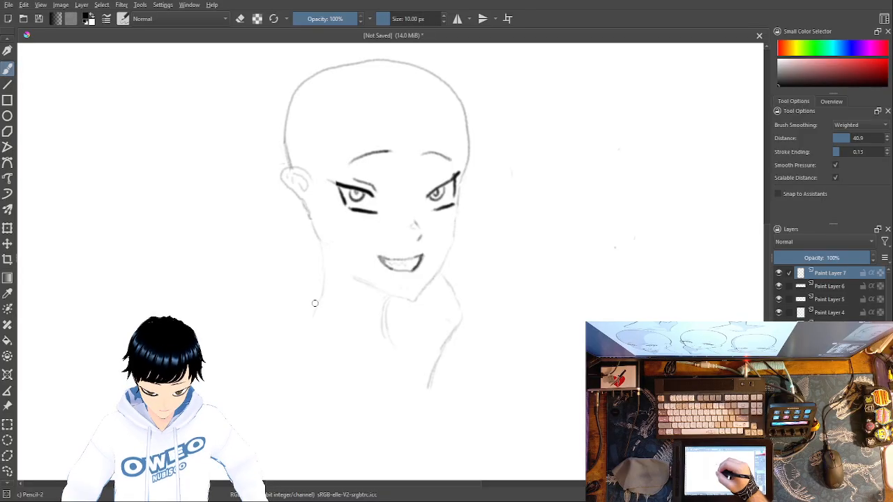
Step: Draw the shoulder contour sloping out from the neck and curve it back along the lower edge of the bust
left_click_drag(260, 352, 249, 366)
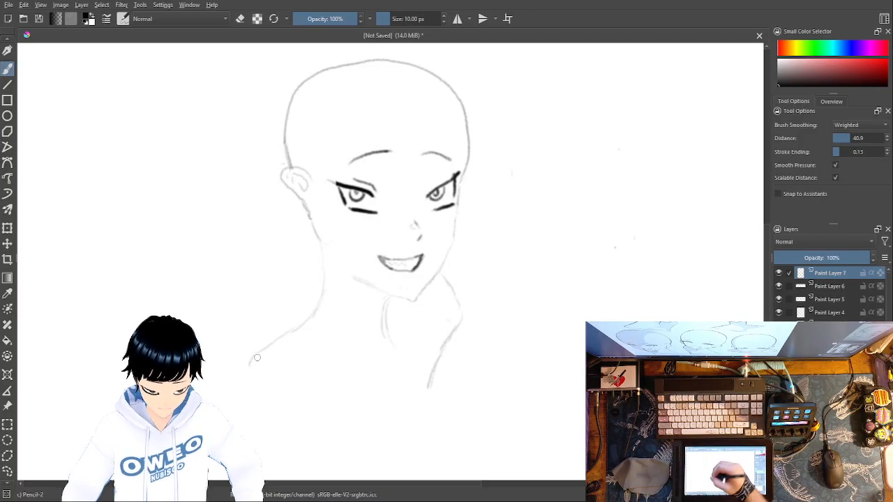
mouse_move(308, 394)
left_mouse_down()
mouse_move(332, 397)
mouse_move(283, 385)
mouse_move(383, 403)
left_mouse_up()
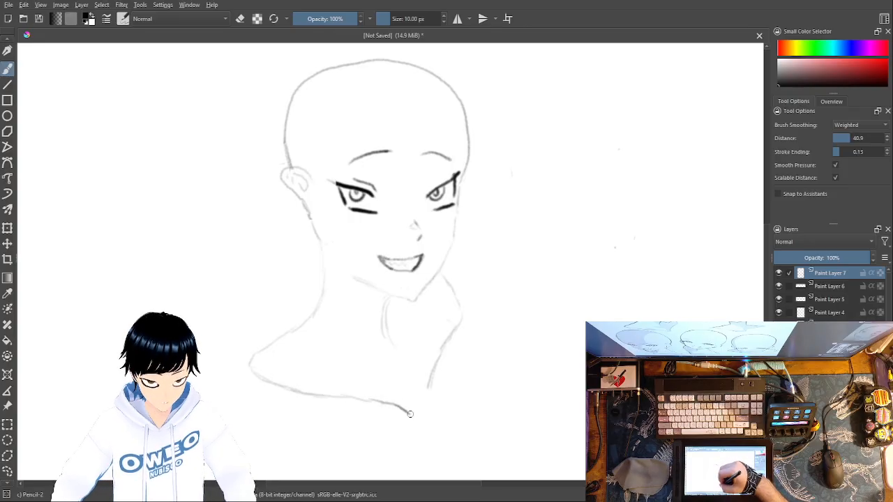
Step: Erase the neck line below the ear and rework it into a smooth curve running down to the shoulder
right_click(400, 307)
left_click(399, 242)
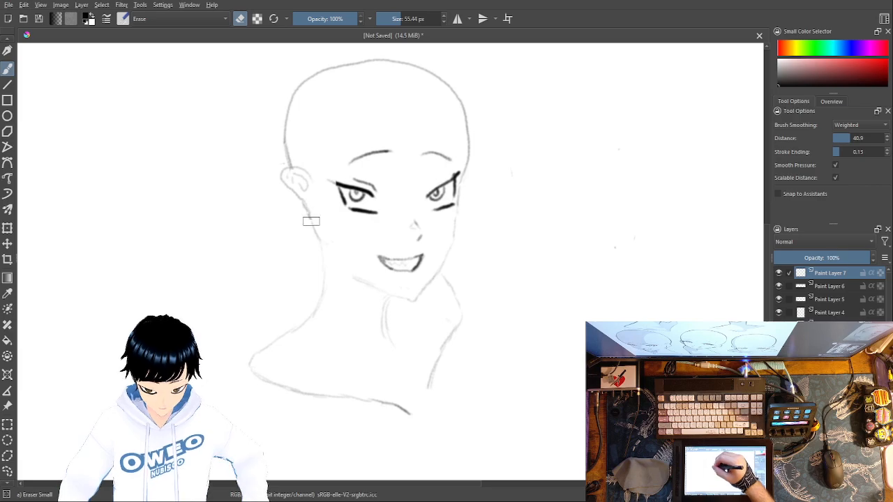
right_click(396, 305)
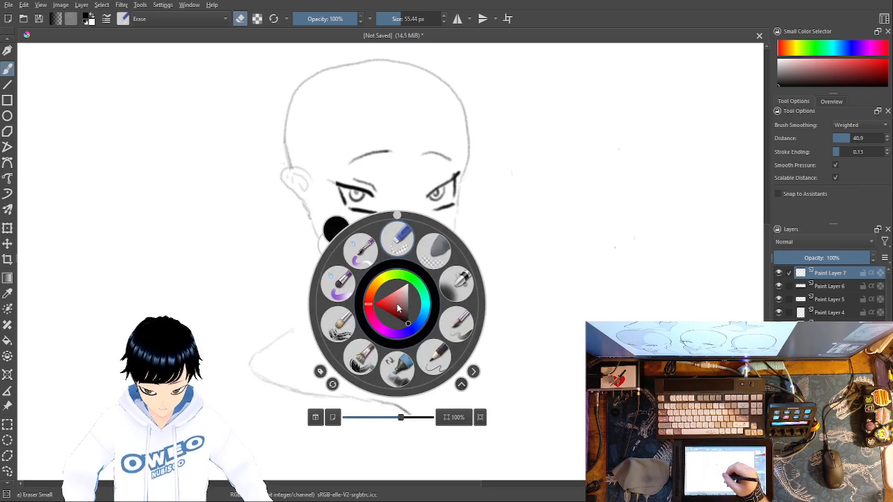
left_click(359, 323)
mouse_move(289, 332)
left_mouse_down()
mouse_move(318, 302)
mouse_move(329, 258)
left_mouse_up()
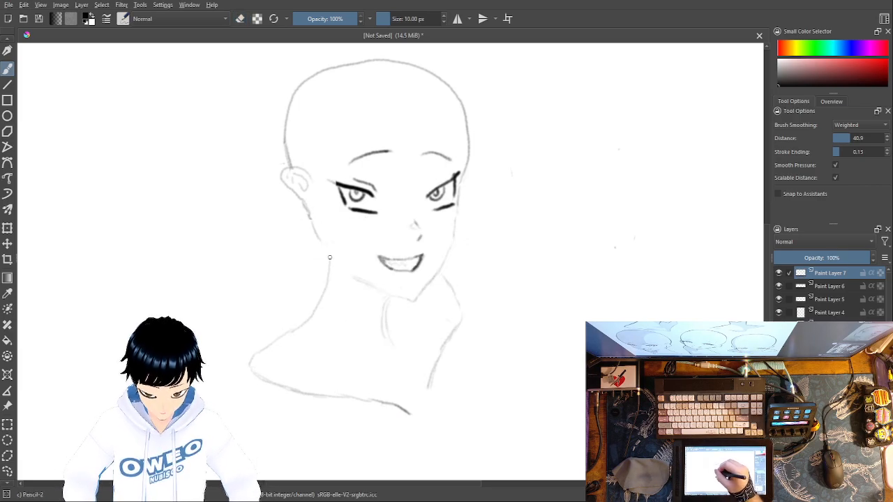
right_click(326, 238)
left_click(325, 222)
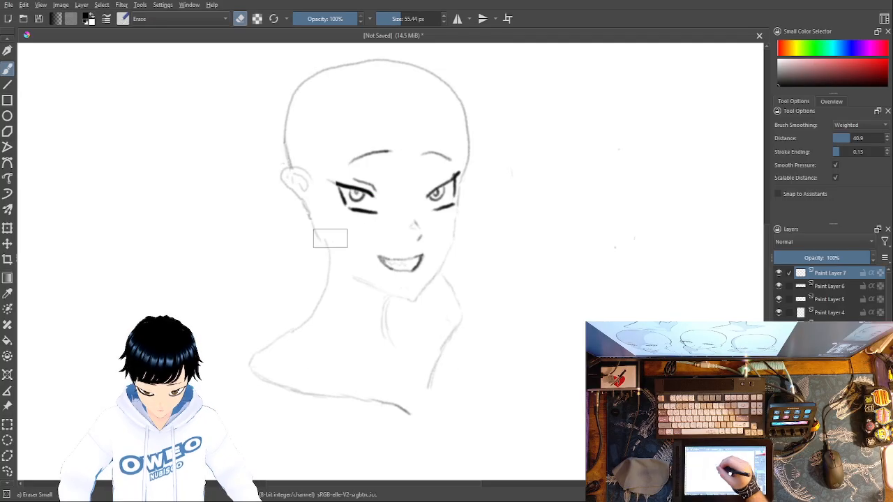
left_click_drag(330, 266, 325, 295)
right_click(410, 311)
left_click(411, 246)
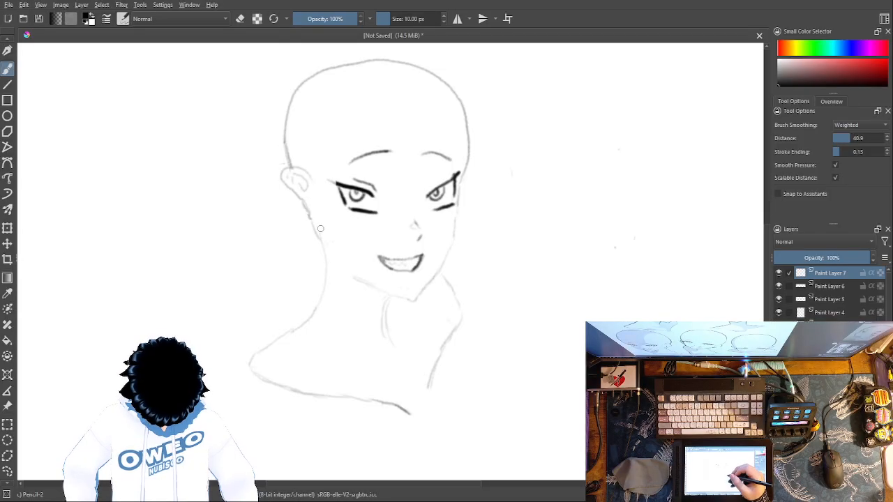
Step: Erase the ear and the outline just above and below it on Paint Layer 4, then switch back to the Pencil-2 brush
left_click(830, 286)
right_click(400, 288)
left_click(401, 225)
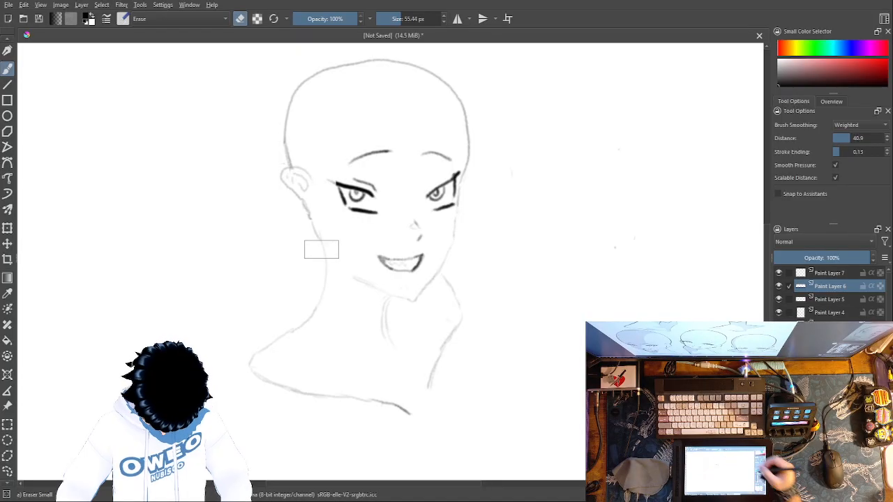
left_click(830, 312)
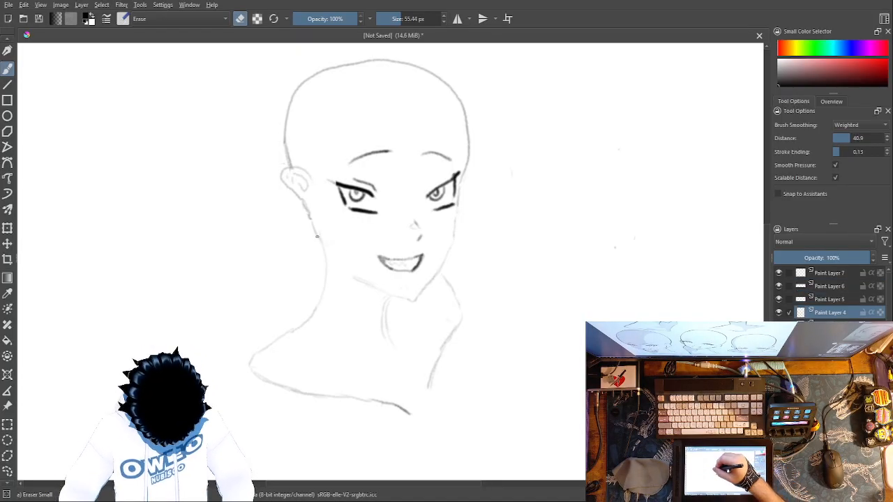
mouse_move(311, 205)
left_mouse_down()
mouse_move(290, 161)
mouse_move(305, 201)
mouse_move(299, 175)
left_mouse_up()
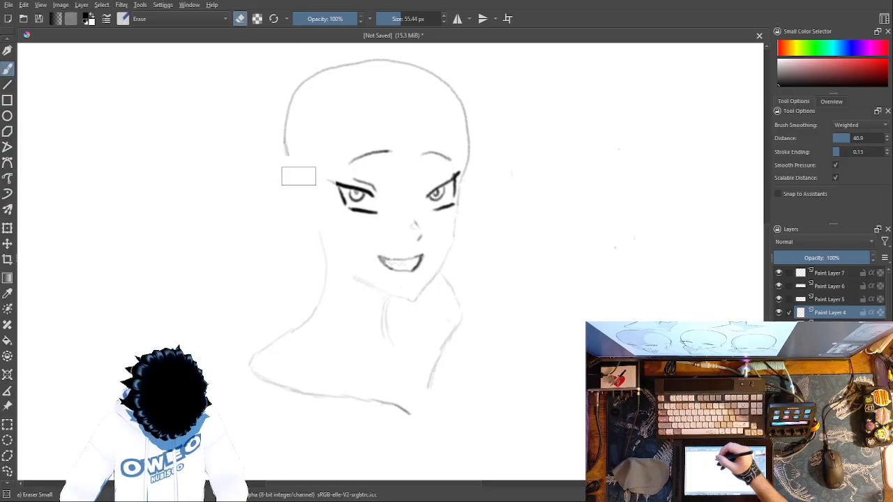
right_click(494, 259)
left_click(525, 304)
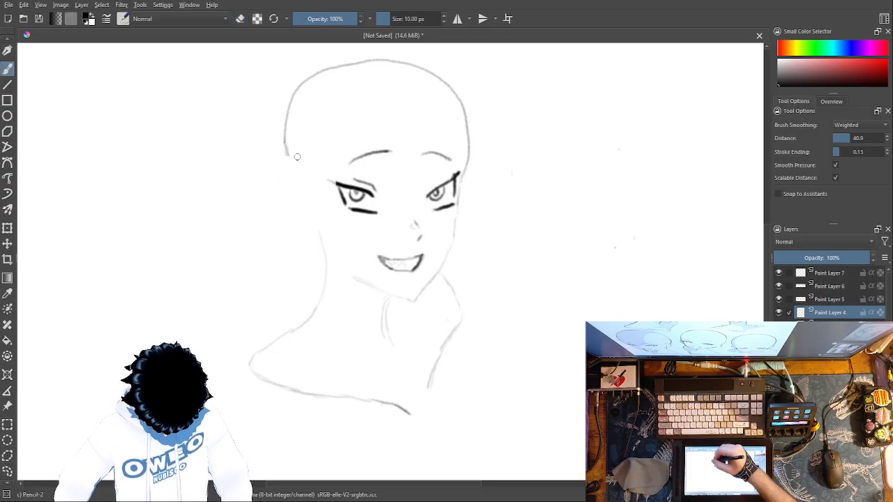
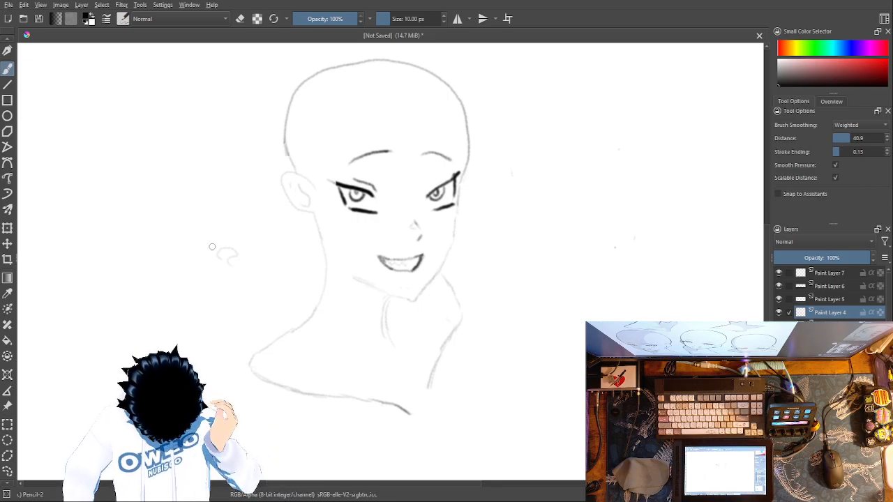
Step: Sketch a small trial ear with an inner curl in the empty area beside the neck and erase it
mouse_move(210, 262)
left_mouse_down()
mouse_move(226, 237)
mouse_move(238, 249)
mouse_move(208, 261)
mouse_move(229, 274)
mouse_move(241, 258)
mouse_move(236, 264)
left_mouse_up()
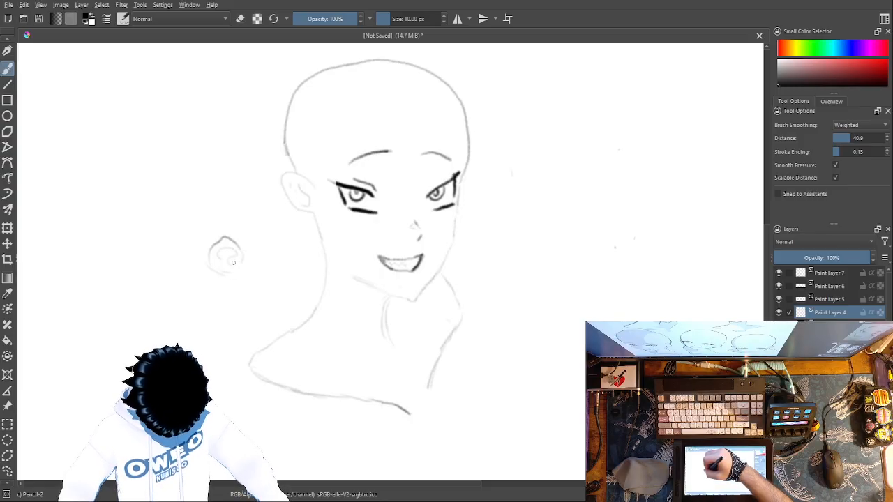
mouse_move(223, 281)
left_mouse_down()
mouse_move(219, 300)
mouse_move(245, 287)
left_mouse_up()
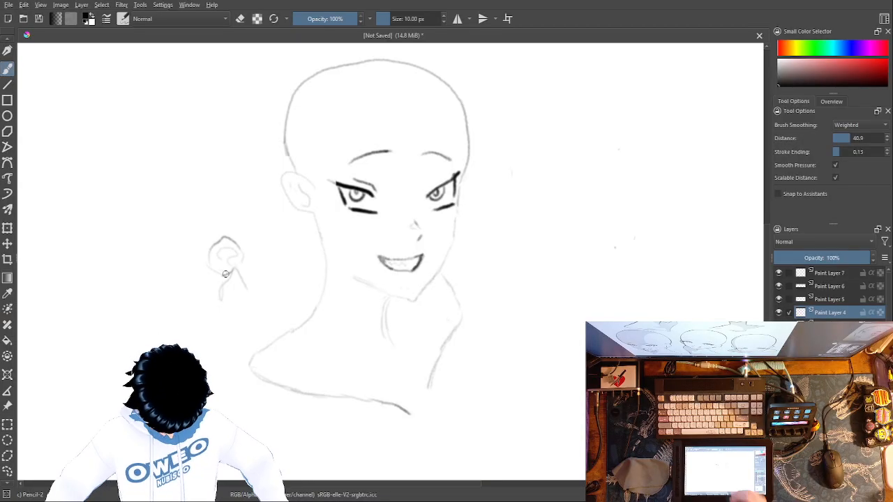
right_click(438, 253)
left_click(440, 184)
mouse_move(259, 238)
left_mouse_down()
mouse_move(230, 254)
mouse_move(234, 240)
mouse_move(239, 249)
mouse_move(235, 231)
mouse_move(223, 246)
mouse_move(216, 300)
left_mouse_up()
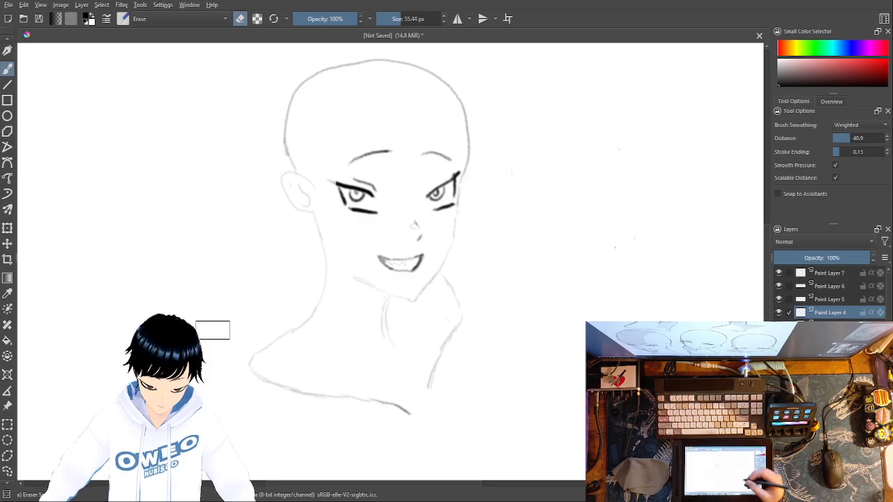
right_click(645, 342)
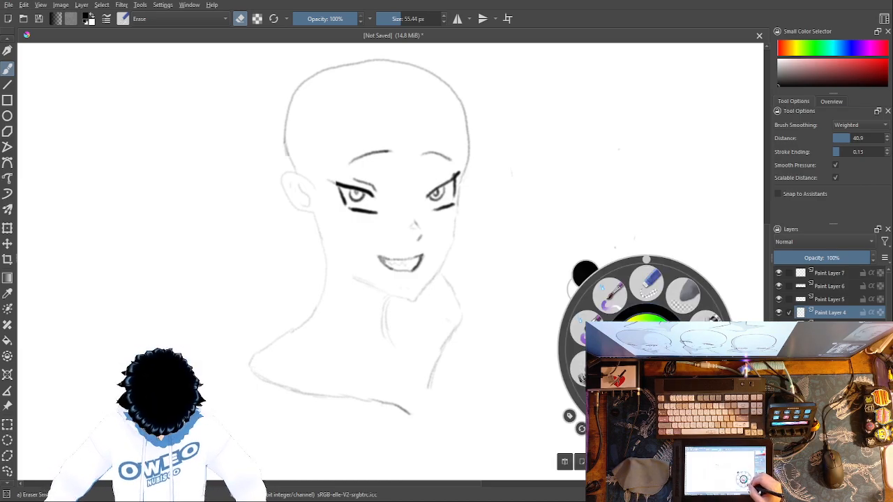
left_click(700, 369)
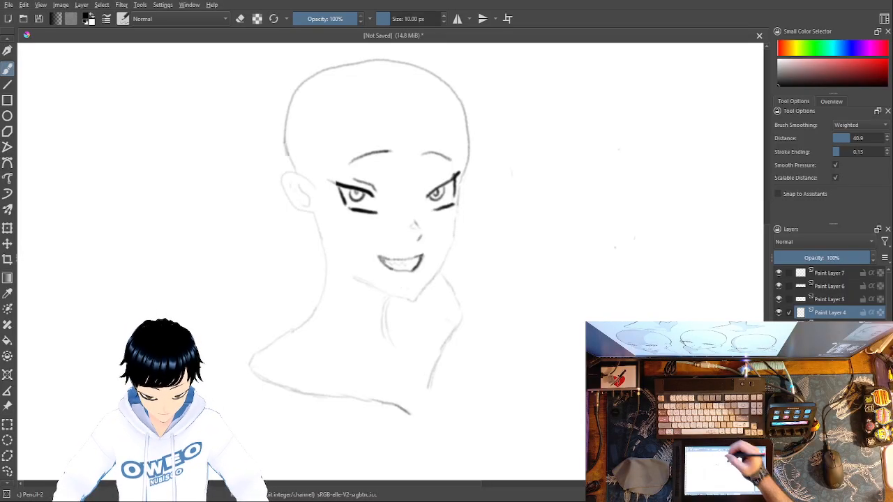
Step: Erase the skull outline above the brows and redraw it as a lower dome with the Pencil-2 brush
right_click(521, 199)
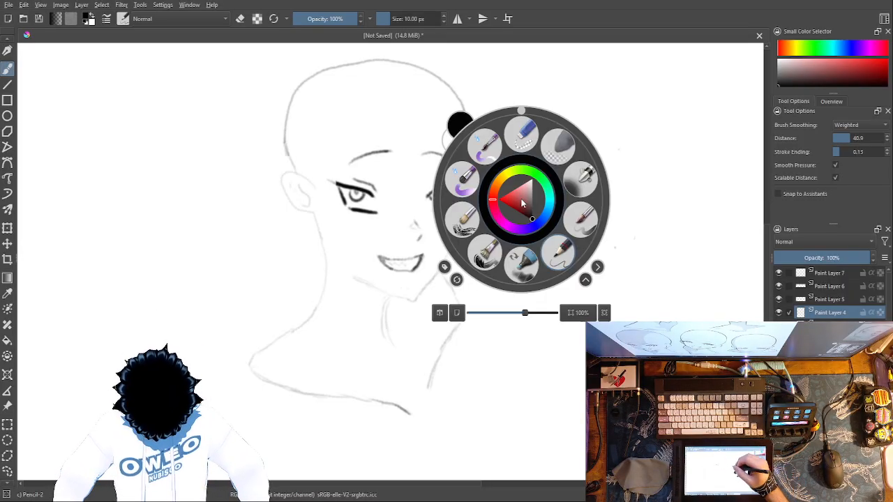
left_click(521, 135)
mouse_move(469, 149)
left_mouse_down()
mouse_move(445, 80)
mouse_move(387, 61)
mouse_move(315, 74)
mouse_move(287, 96)
mouse_move(282, 127)
mouse_move(292, 154)
left_mouse_up()
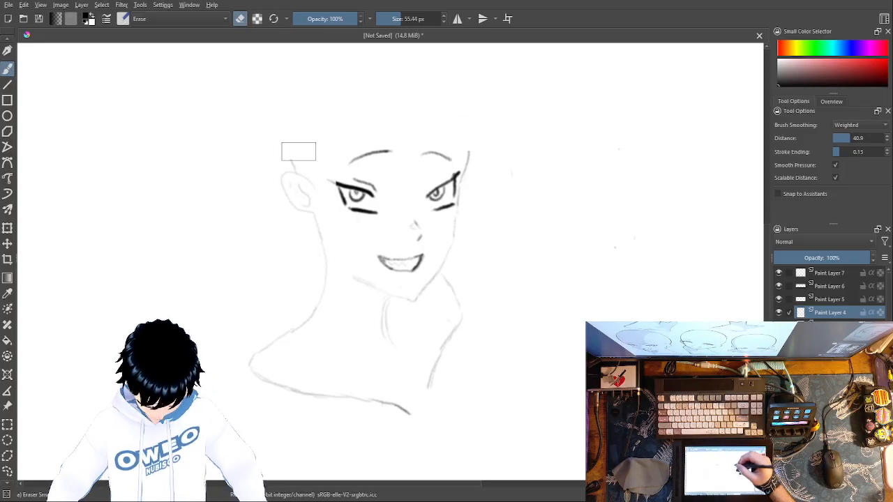
right_click(502, 190)
left_click(539, 249)
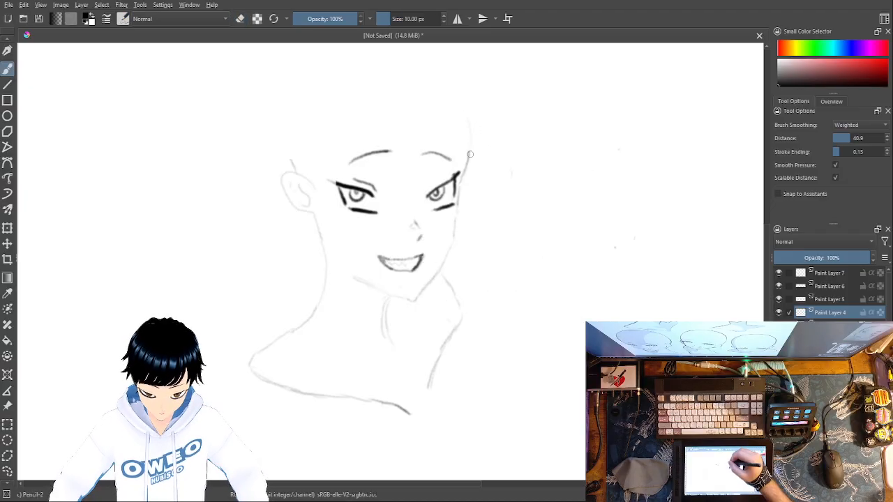
mouse_move(445, 93)
left_mouse_down()
mouse_move(378, 79)
mouse_move(299, 105)
left_mouse_up()
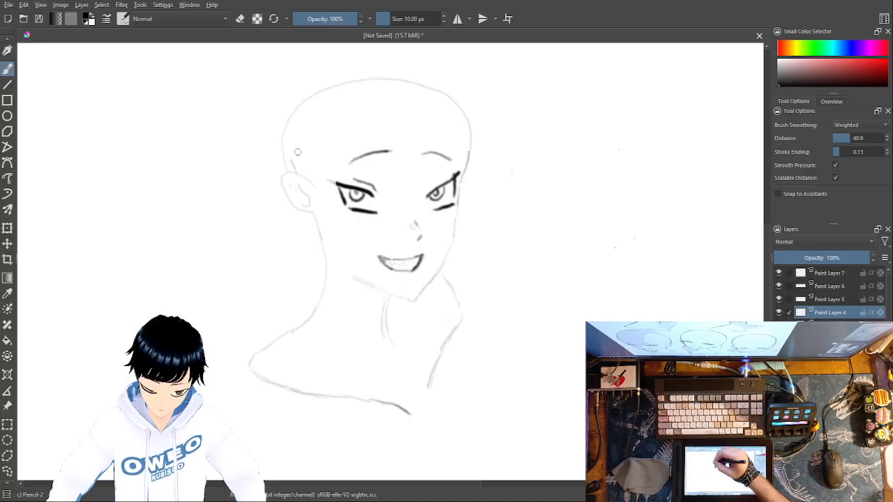
Step: Erase the low skull dome and draw a new curve up from the far temple, erasing its end over the crown
right_click(319, 138)
left_click(323, 84)
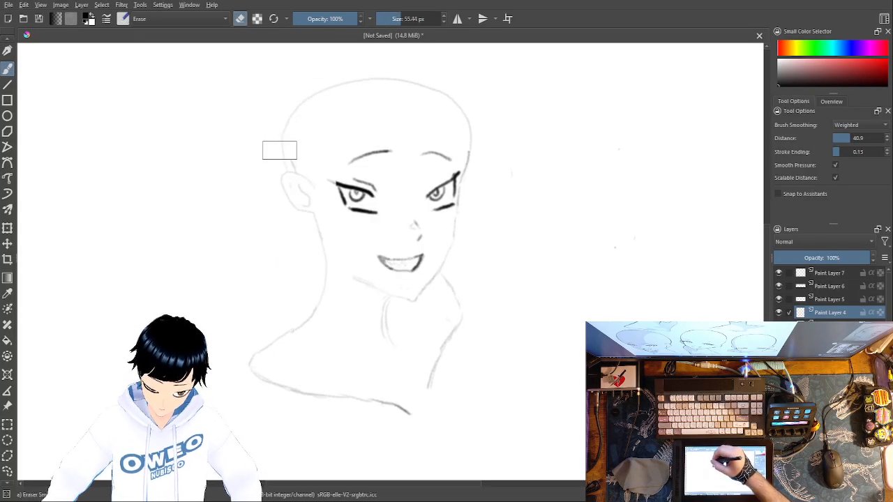
mouse_move(282, 148)
left_mouse_down()
mouse_move(291, 119)
mouse_move(319, 88)
left_mouse_up()
mouse_move(467, 124)
left_mouse_down()
mouse_move(429, 86)
mouse_move(332, 77)
left_mouse_up()
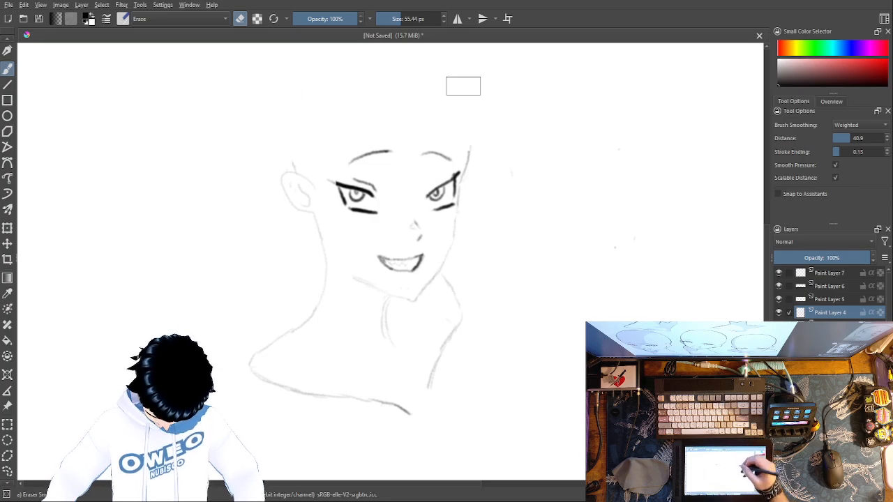
right_click(592, 265)
left_click(617, 316)
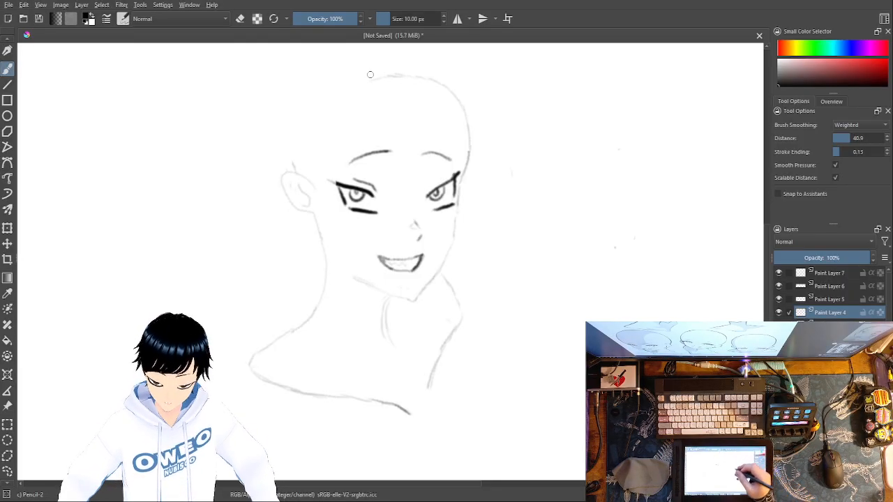
right_click(548, 224)
left_click(548, 159)
left_click_drag(391, 78, 414, 77)
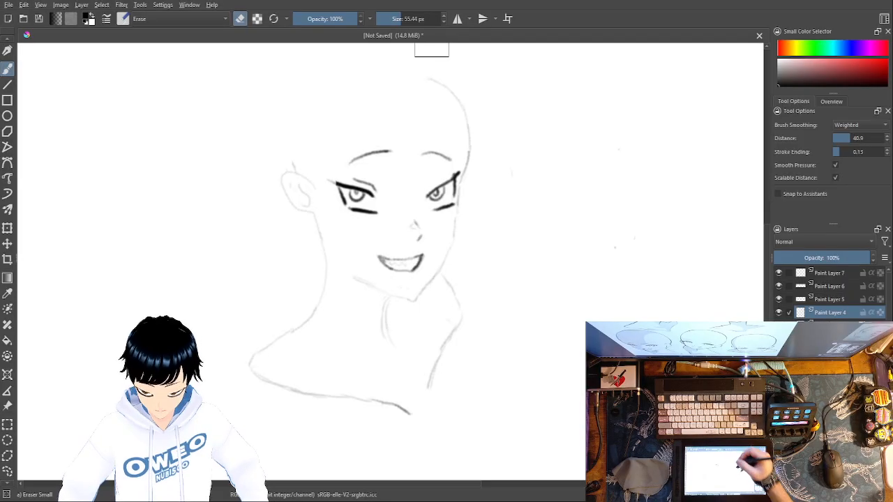
Step: Try to extend the skull curve by selecting the arc above the far temple and rotating a copy over the crown, and undo it
left_click(7, 471)
mouse_move(410, 67)
left_mouse_down()
mouse_move(413, 92)
mouse_move(472, 138)
mouse_move(512, 127)
mouse_move(462, 75)
mouse_move(404, 71)
left_mouse_up()
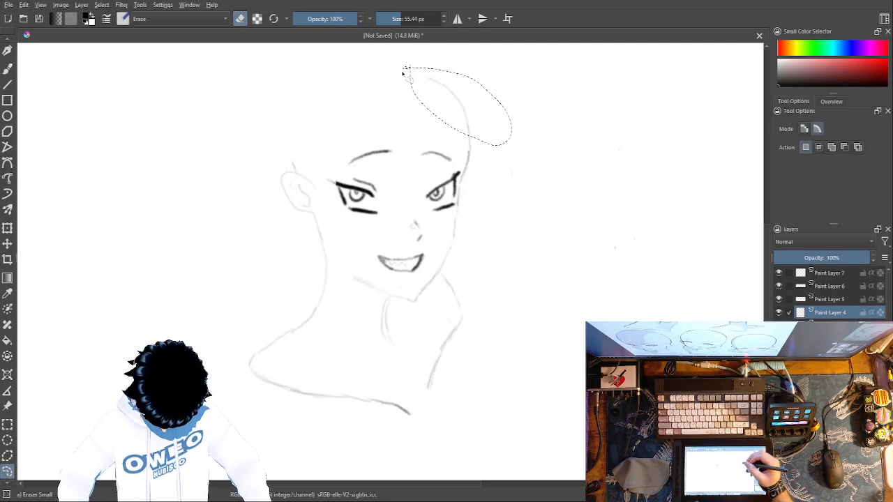
key("ctrl+shift+a")
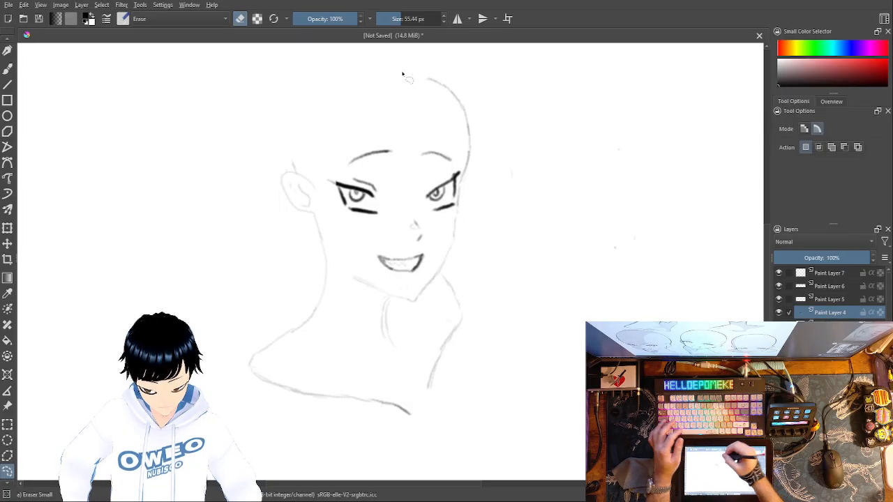
key("ctrl+t")
mouse_move(449, 102)
left_mouse_down()
mouse_move(446, 83)
mouse_move(422, 69)
mouse_move(370, 68)
left_mouse_up()
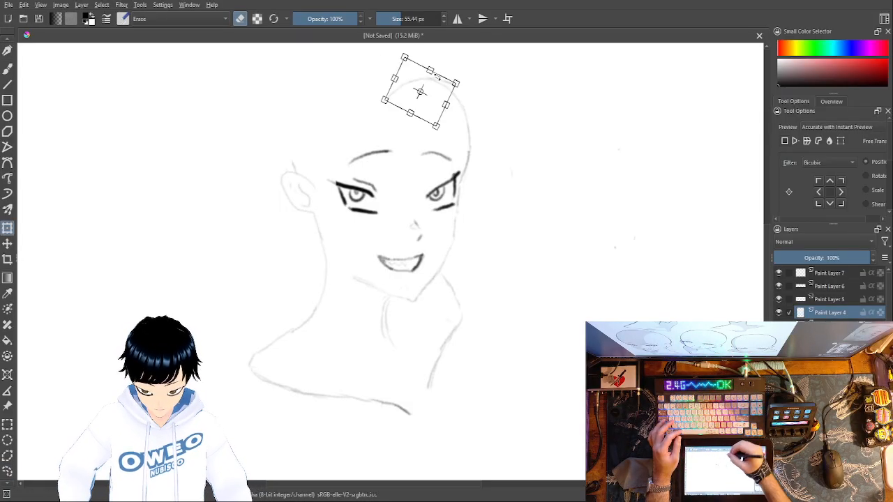
left_click_drag(448, 60, 419, 74)
left_click_drag(454, 50, 460, 62)
mouse_move(422, 90)
left_mouse_down()
mouse_move(430, 89)
mouse_move(421, 65)
mouse_move(404, 60)
mouse_move(433, 57)
left_mouse_up()
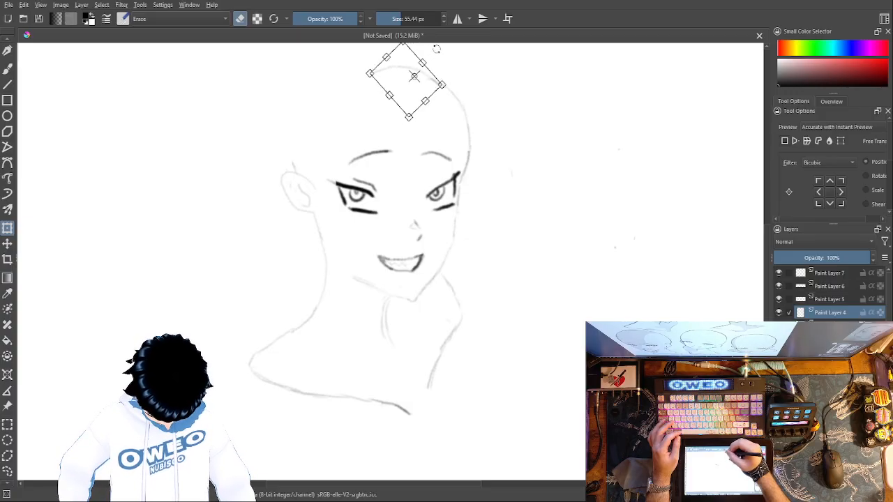
key("Return")
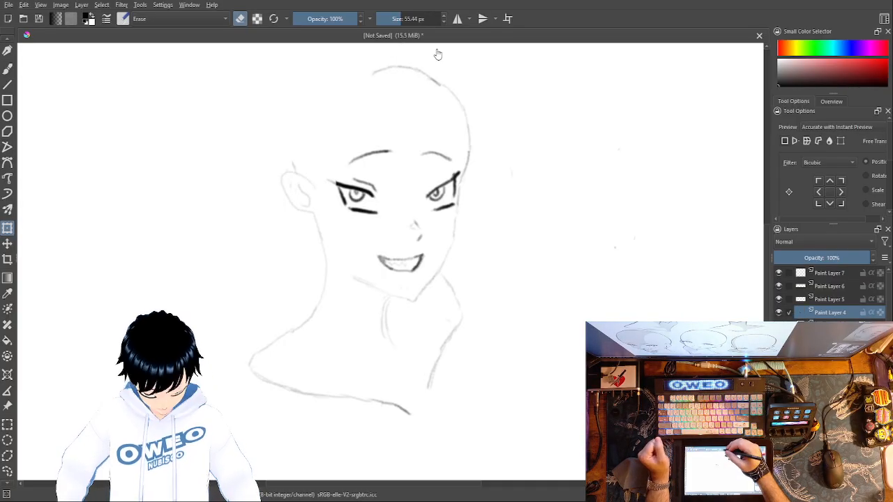
left_click(7, 70)
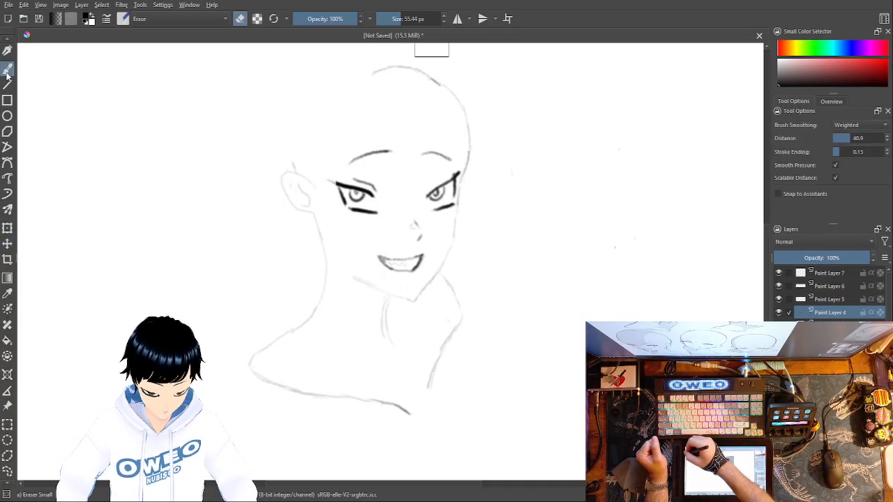
key("ctrl+z")
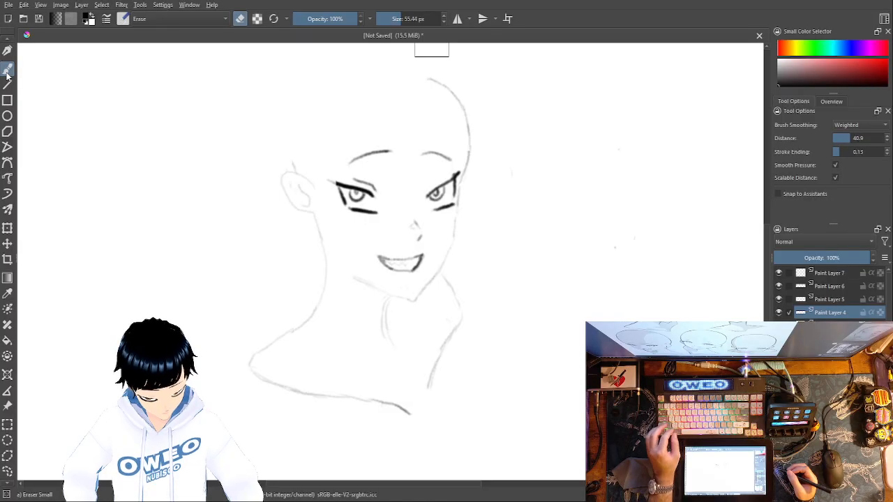
Step: Draw the rest of the skull outline with Pencil-2, from the far temple's curve across the crown and down to the ear
right_click(536, 162)
left_click(571, 208)
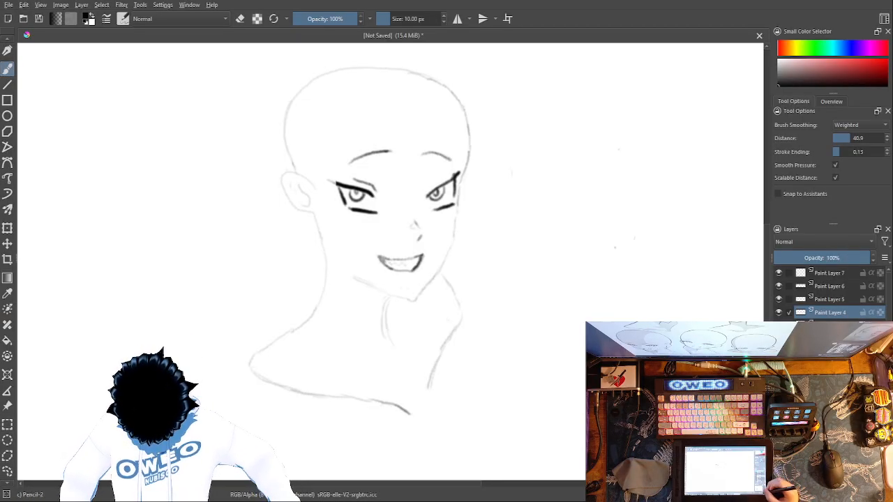
Step: Erase the skull outline across the crown and down the ear side, keeping the short line just above the ear
mouse_move(649, 207)
left_mouse_down()
mouse_move(665, 287)
mouse_move(662, 352)
left_mouse_up()
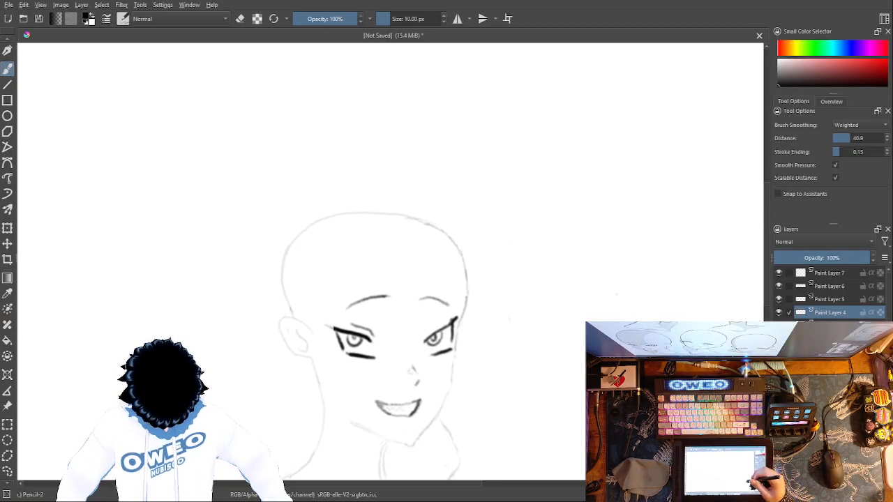
right_click(556, 260)
left_click(554, 203)
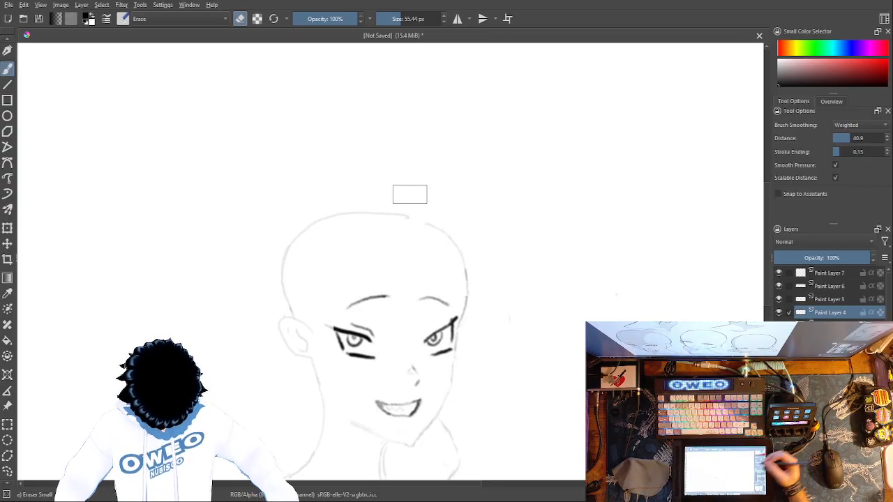
mouse_move(411, 219)
left_mouse_down()
mouse_move(382, 210)
mouse_move(408, 218)
mouse_move(315, 225)
mouse_move(291, 238)
mouse_move(287, 281)
left_mouse_up()
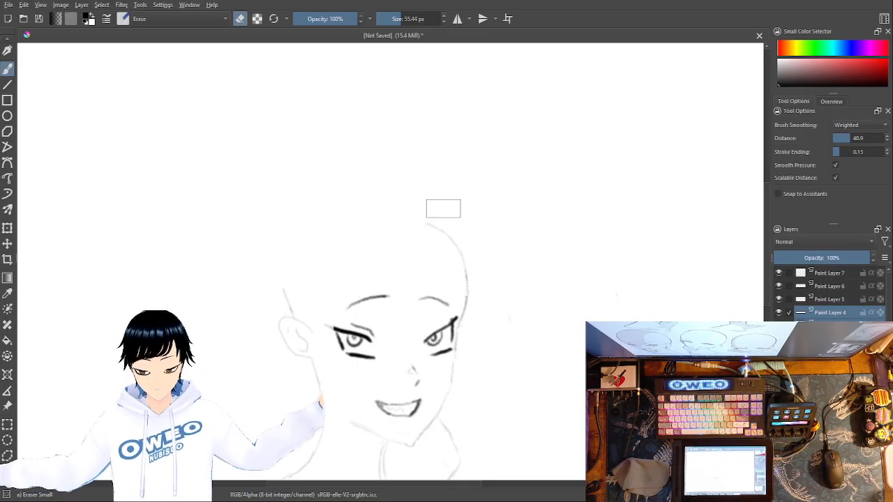
Step: Find the layer holding the remaining skull curve and erase that curve down to just above the far brow
left_click(830, 298)
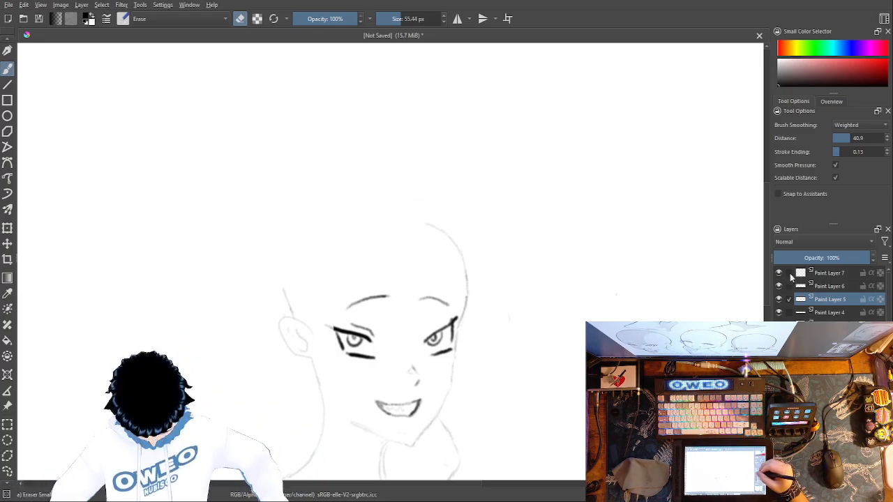
left_click(792, 286)
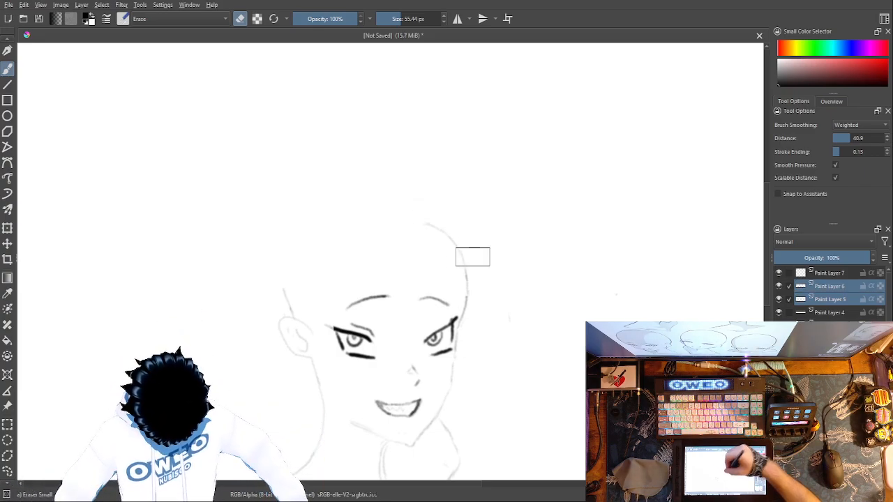
left_click(789, 272)
left_click(792, 300)
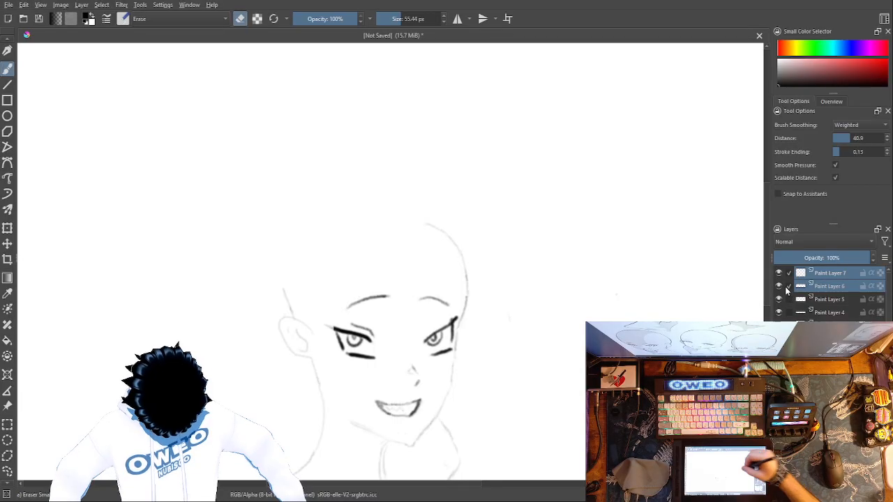
left_click(789, 275)
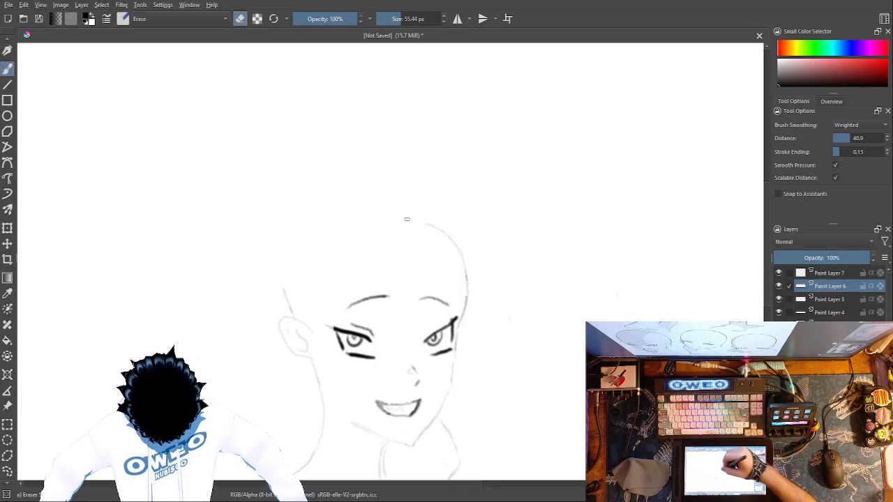
left_click(790, 272)
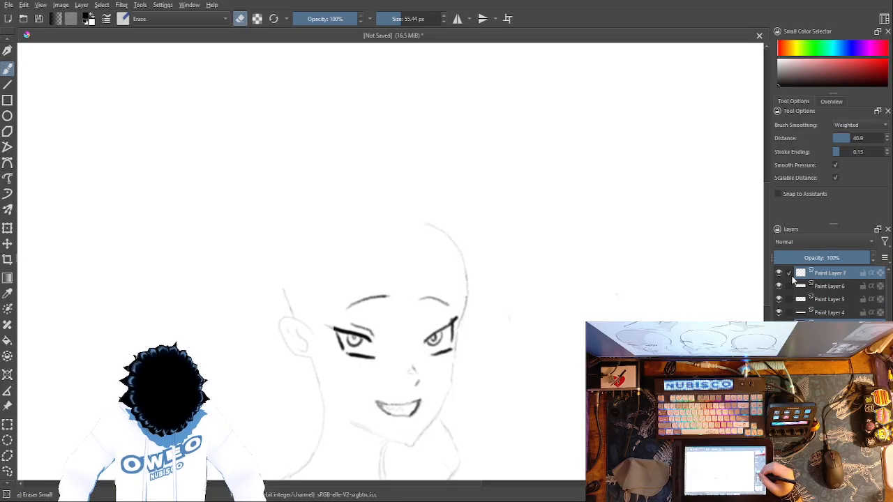
left_click_drag(432, 230, 472, 266)
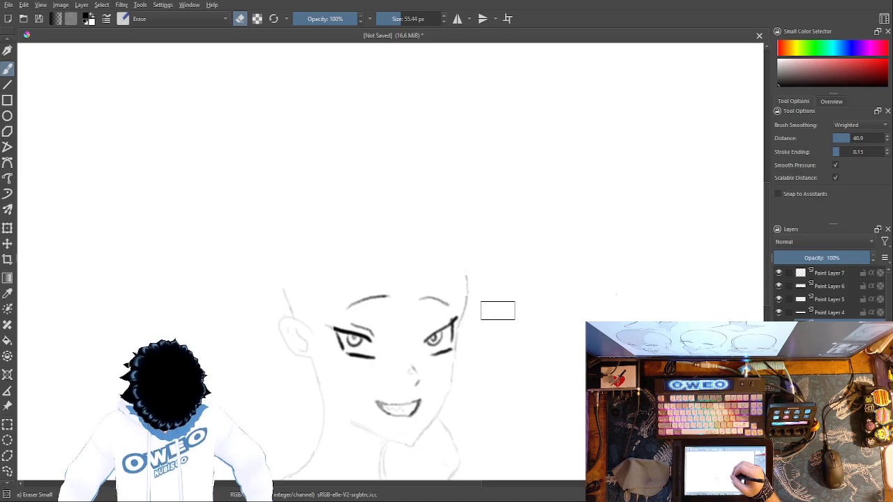
Step: Erase the remaining temple line beside the far eyebrow
right_click(501, 325)
left_click(538, 375)
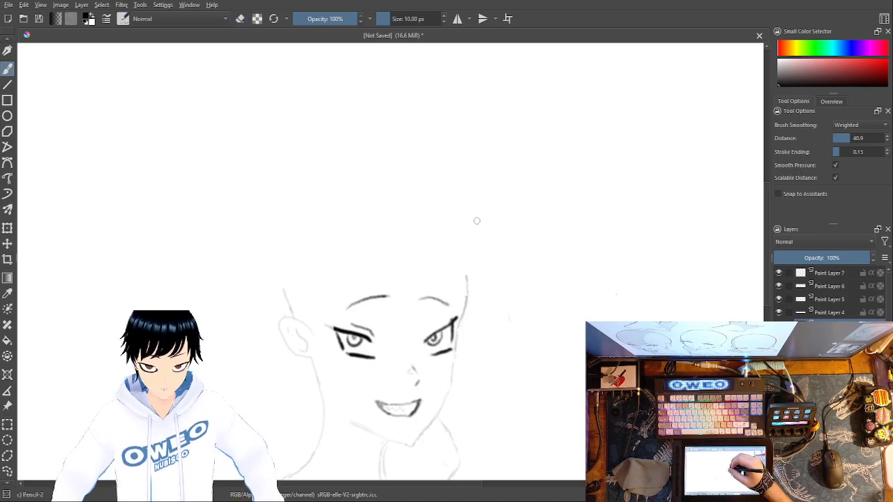
right_click(501, 294)
left_click(500, 229)
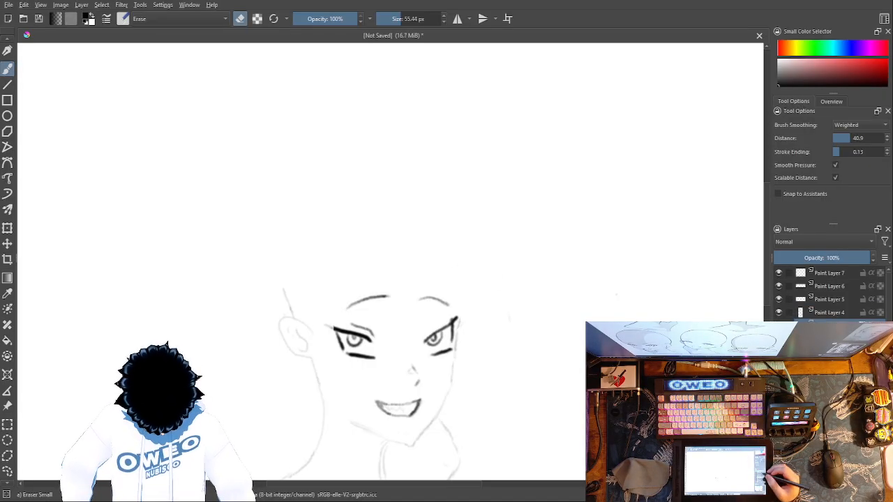
Step: Try a temple line slanting outward above the far eye with Pencil-2 and erase it
right_click(491, 317)
left_click(527, 373)
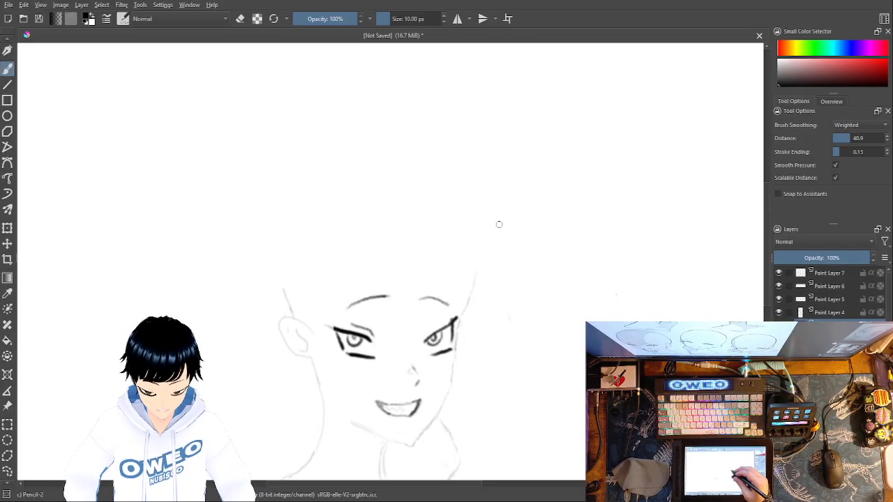
right_click(522, 248)
left_click(528, 185)
mouse_move(477, 286)
left_mouse_down()
mouse_move(470, 307)
mouse_move(482, 280)
left_mouse_up()
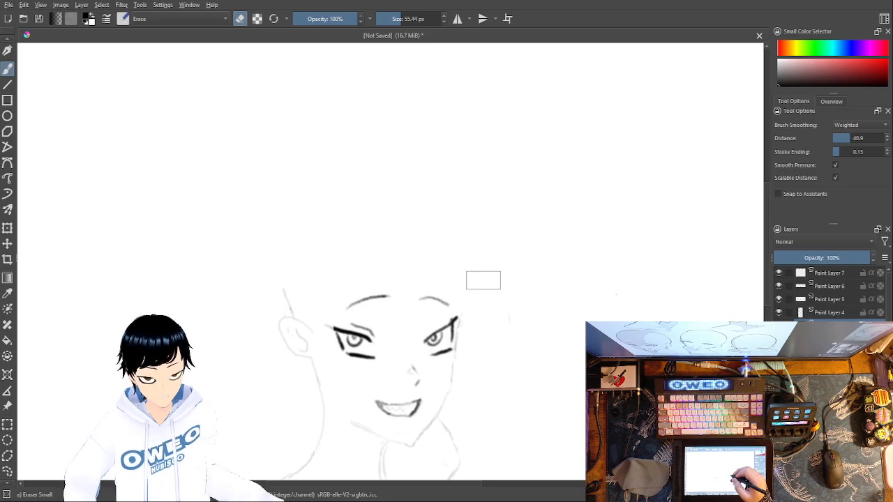
Step: Draw a rounded skull outline with Pencil-2 from the far temple over the crown and down toward the ear
right_click(502, 333)
left_click(535, 366)
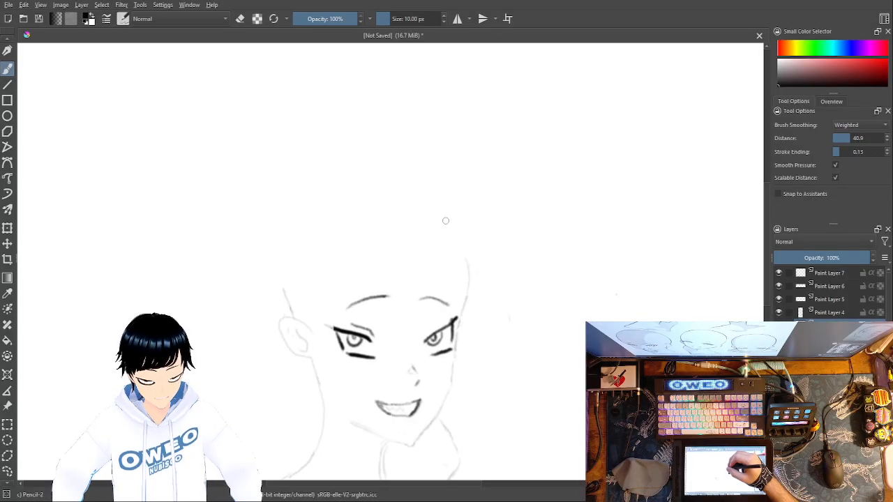
mouse_move(466, 294)
left_mouse_down()
mouse_move(463, 253)
mouse_move(376, 195)
mouse_move(289, 275)
left_mouse_up()
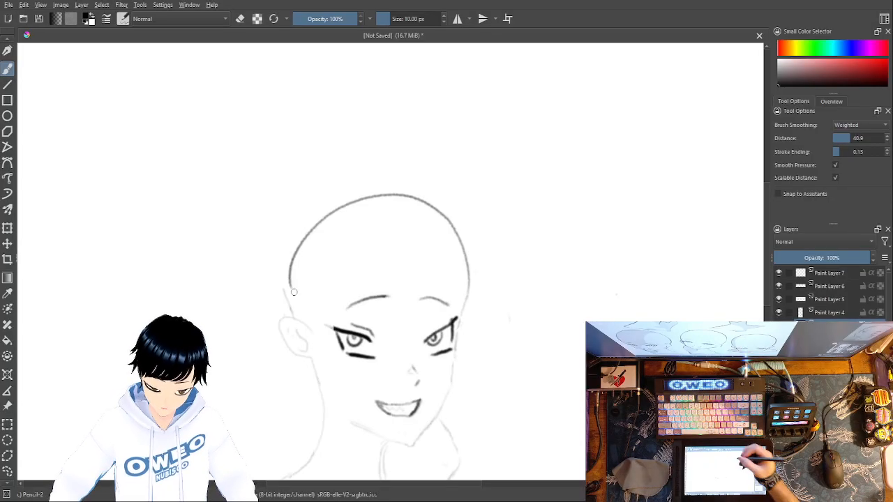
Step: Erase the old short line just above the ear on Paint Layer 4
right_click(548, 272)
left_click(544, 202)
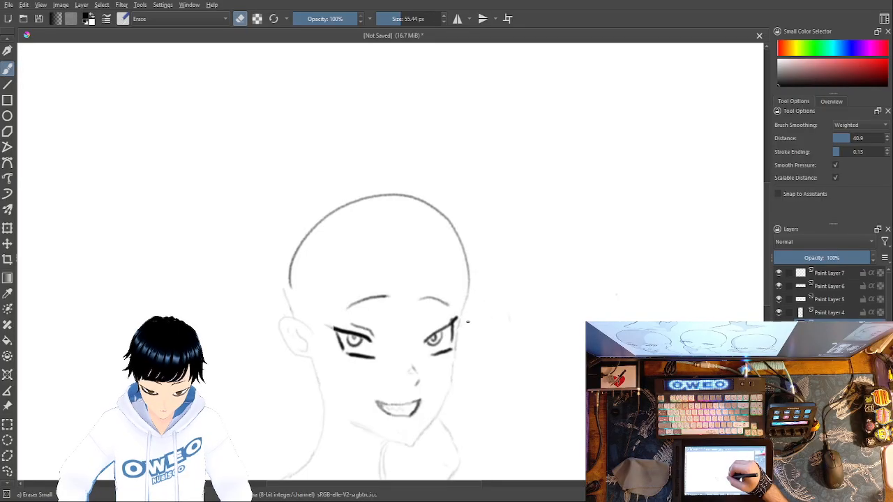
left_click_drag(290, 303, 284, 285)
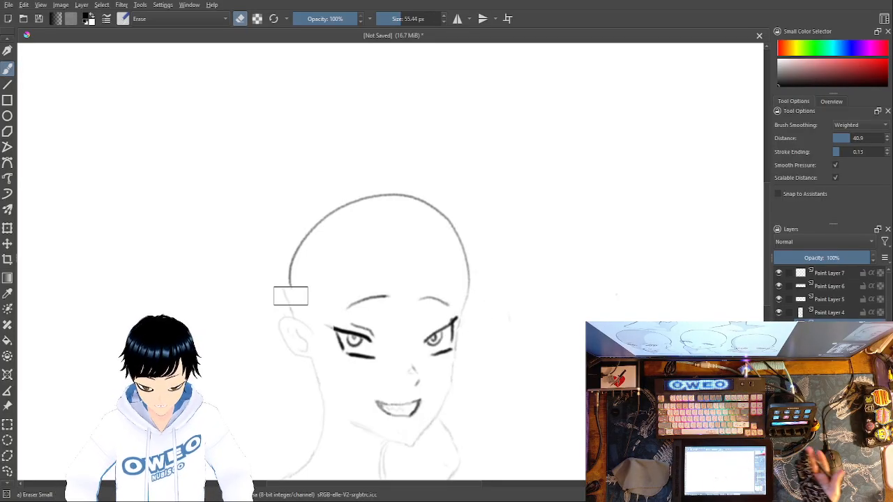
left_click(821, 314)
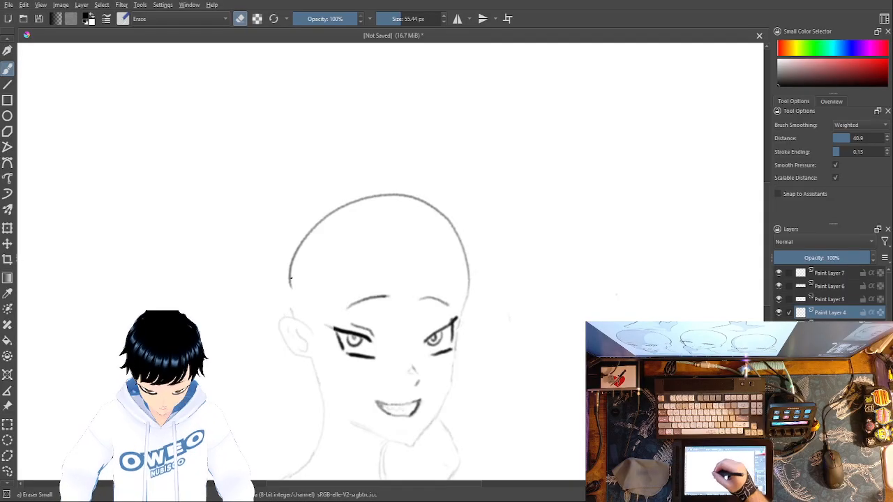
Step: Erase the ear-side part of the skull outline and redraw it with Pencil-2 down to the top of the ear
left_click(830, 325)
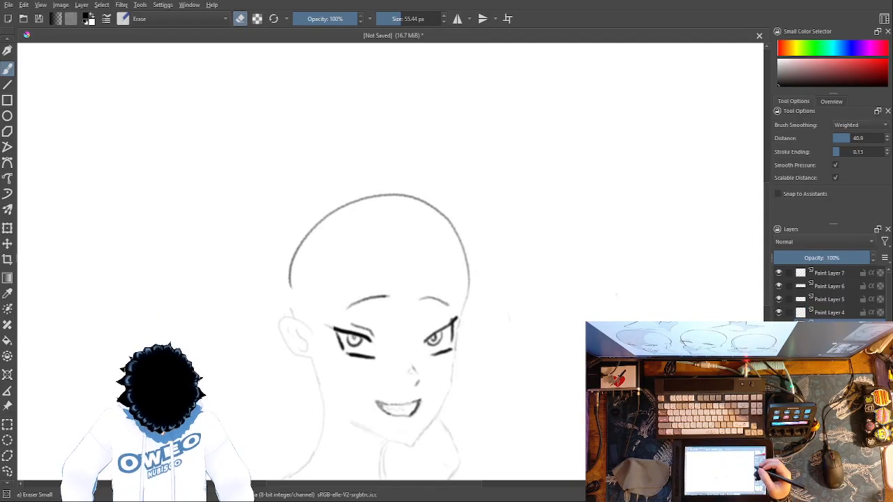
left_click_drag(290, 285, 325, 218)
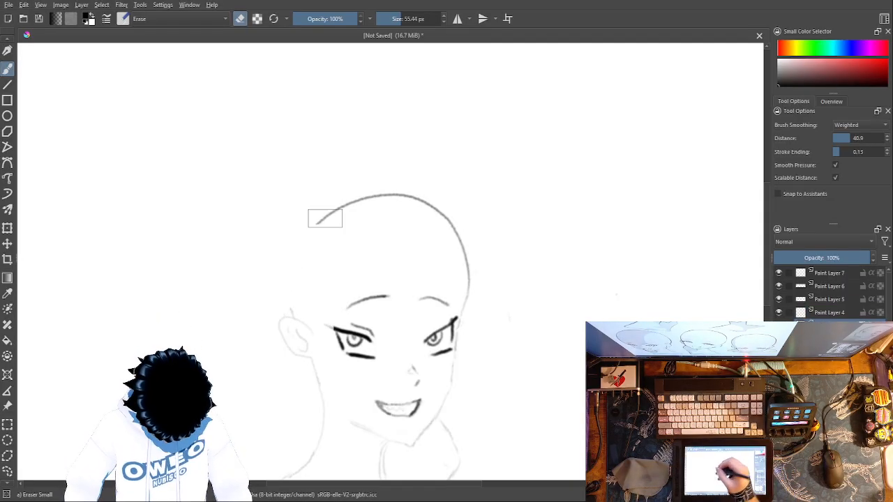
right_click(334, 260)
left_click(370, 312)
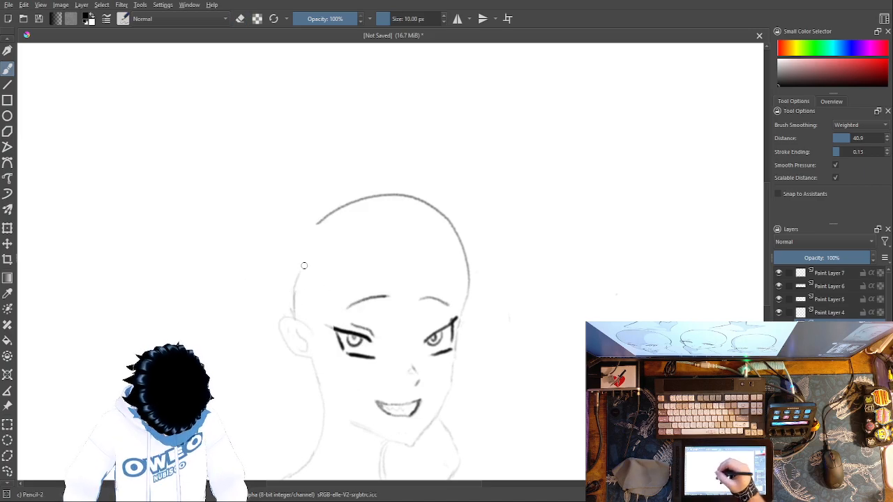
mouse_move(292, 318)
left_mouse_down()
mouse_move(294, 254)
mouse_move(323, 219)
mouse_move(309, 236)
mouse_move(292, 301)
left_mouse_up()
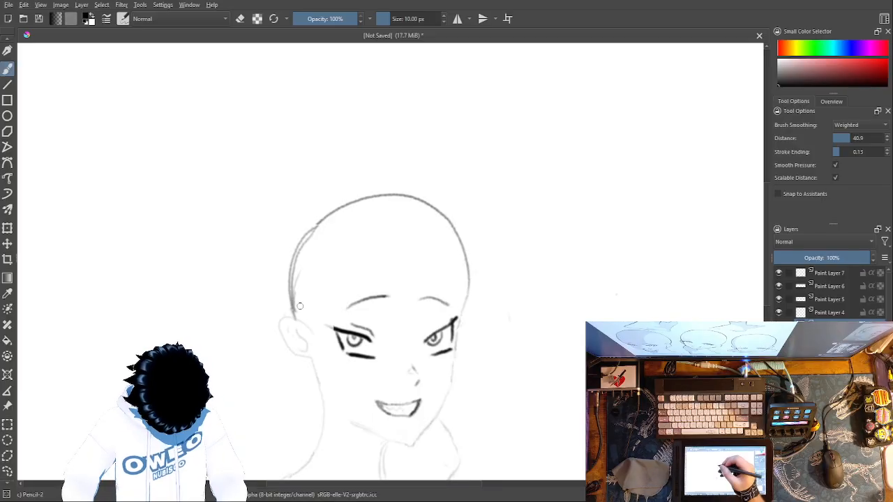
Step: Erase the doubled inner strokes of the ear-side skull line and join it to the crown with Pencil-2
right_click(412, 279)
left_click(342, 268)
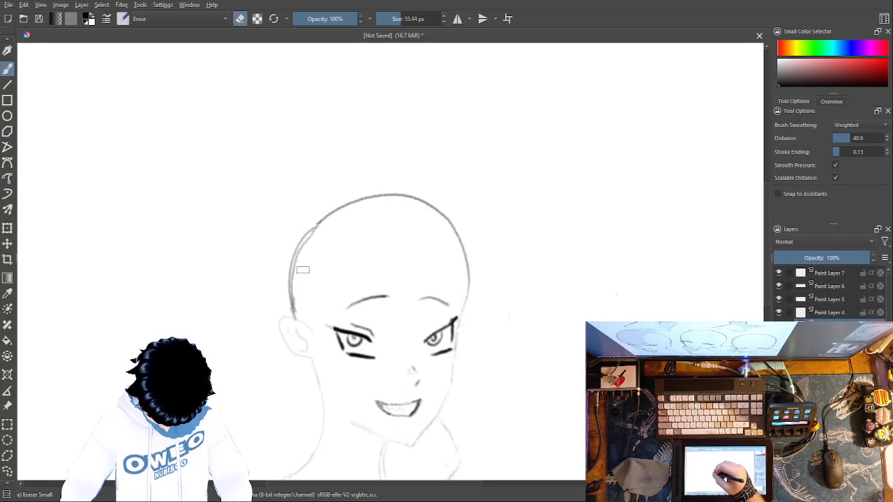
mouse_move(299, 308)
left_mouse_down()
mouse_move(296, 268)
mouse_move(322, 226)
left_mouse_up()
right_click(373, 240)
left_click(326, 218)
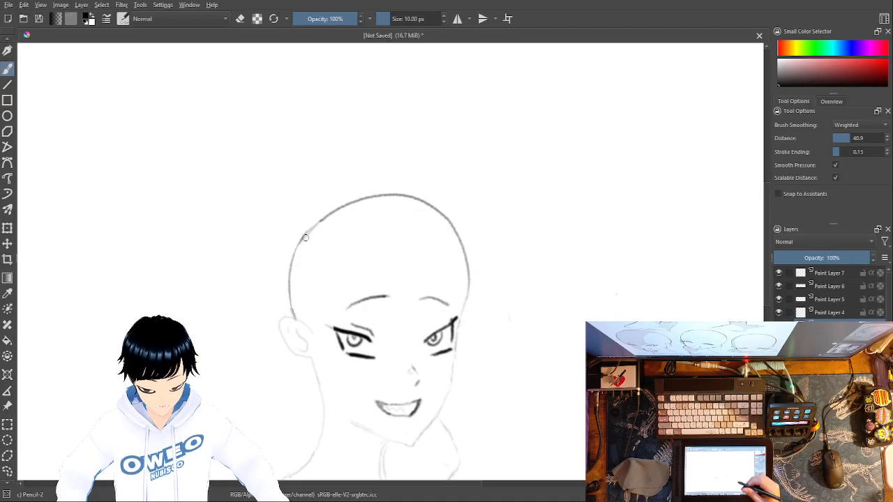
Step: Try a loose box-shaped guide with an arrow behind the head, and undo these strokes
mouse_move(577, 315)
left_mouse_down()
mouse_move(574, 228)
mouse_move(598, 222)
left_mouse_up()
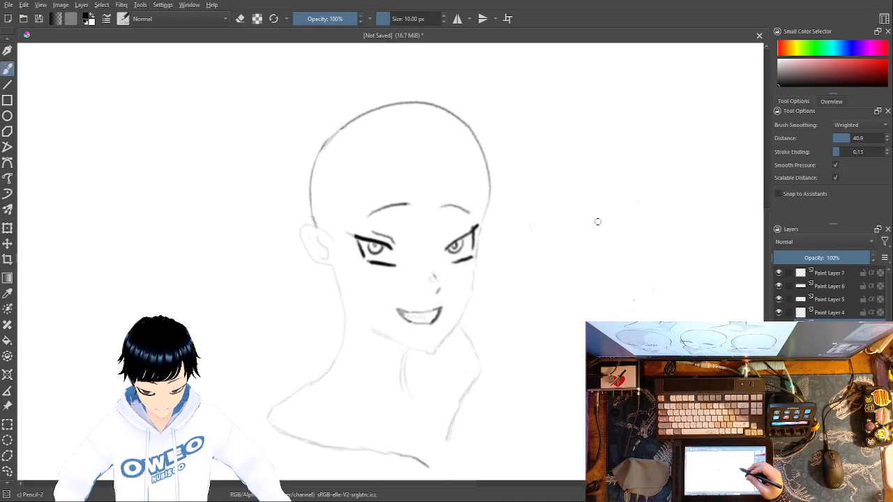
mouse_move(333, 112)
left_mouse_down()
mouse_move(341, 463)
mouse_move(240, 443)
left_mouse_up()
mouse_move(170, 306)
left_mouse_down()
mouse_move(329, 126)
mouse_move(354, 127)
left_mouse_up()
mouse_move(313, 271)
left_mouse_down()
mouse_move(232, 278)
mouse_move(265, 314)
left_mouse_up()
left_click_drag(223, 267, 285, 261)
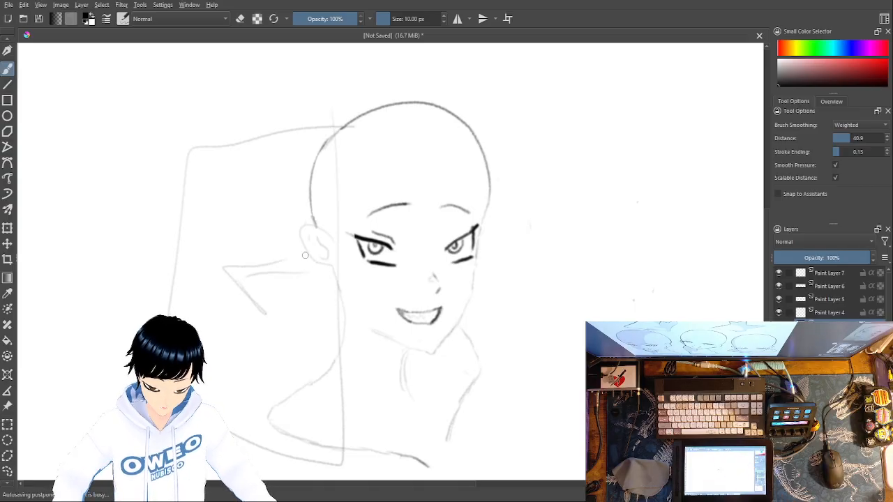
key("ctrl+z")
key("ctrl+z")
key("ctrl+z")
key("ctrl+z")
key("ctrl+z")
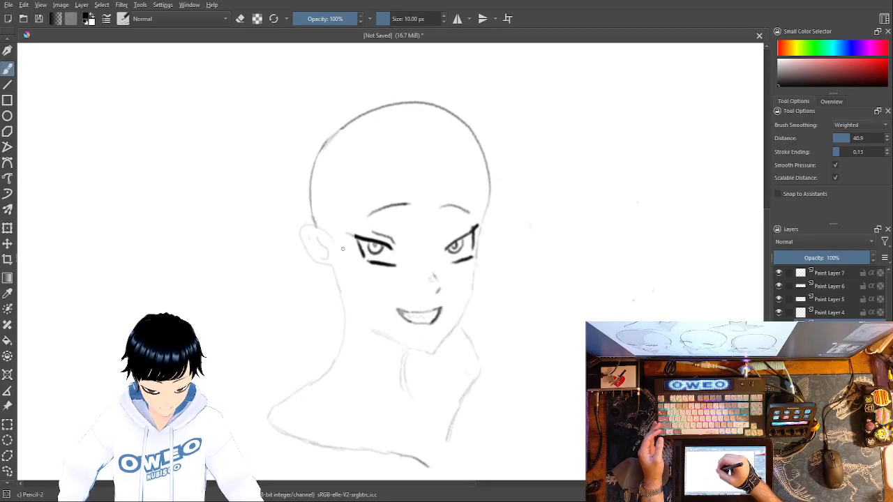
Step: Try faint guide lines for the temple plane, the face centre and the lower eye level, and undo them
mouse_move(353, 238)
left_mouse_down()
mouse_move(336, 173)
mouse_move(315, 155)
left_mouse_up()
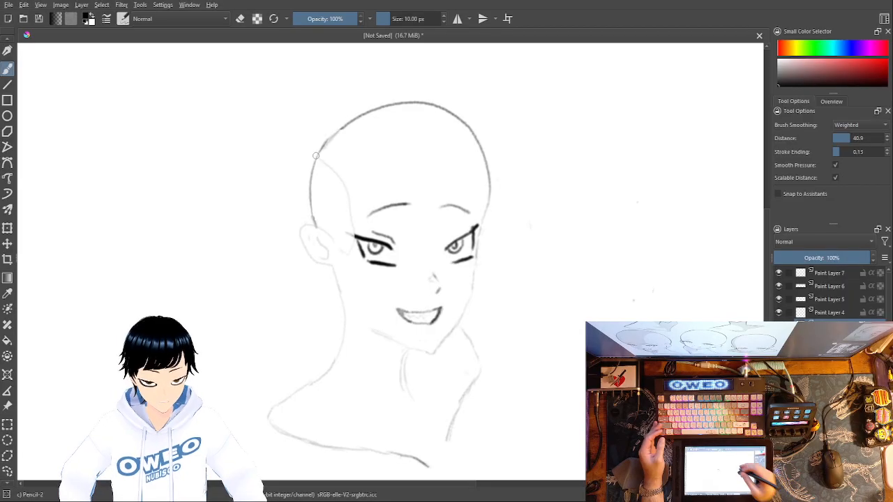
mouse_move(416, 190)
left_mouse_down()
mouse_move(431, 244)
mouse_move(418, 326)
left_mouse_up()
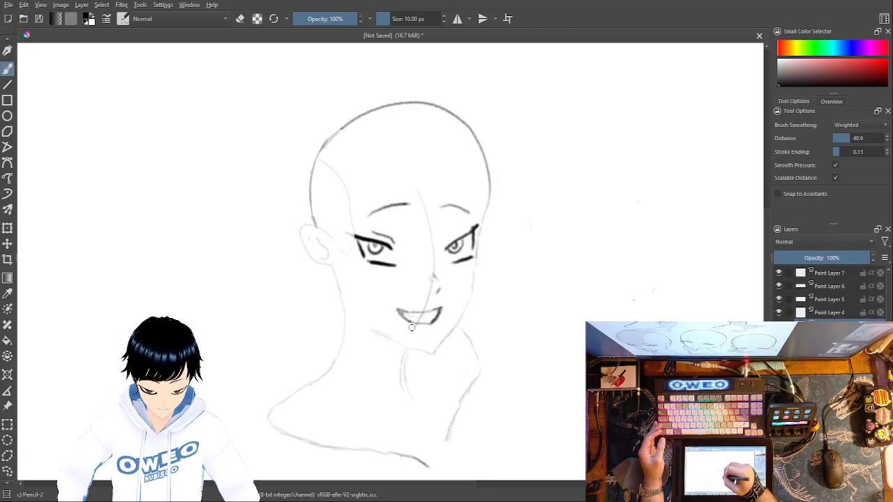
left_click_drag(401, 258, 455, 261)
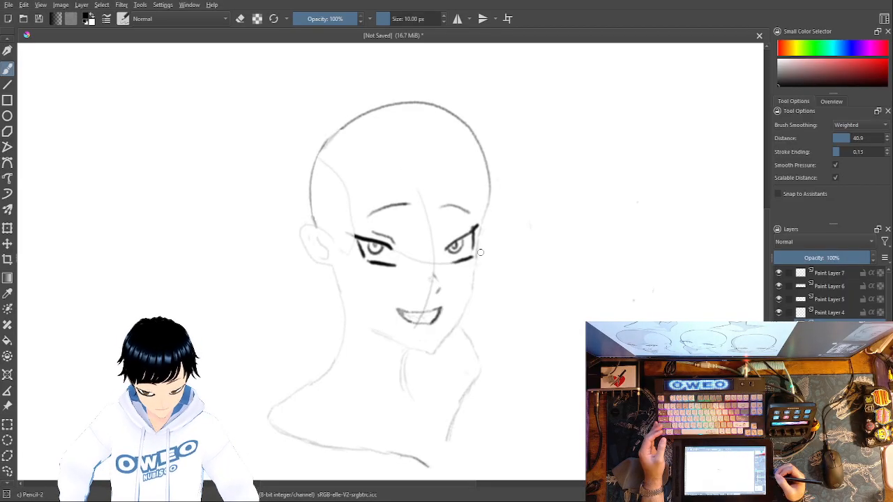
key("ctrl+z")
key("ctrl+z")
key("ctrl+z")
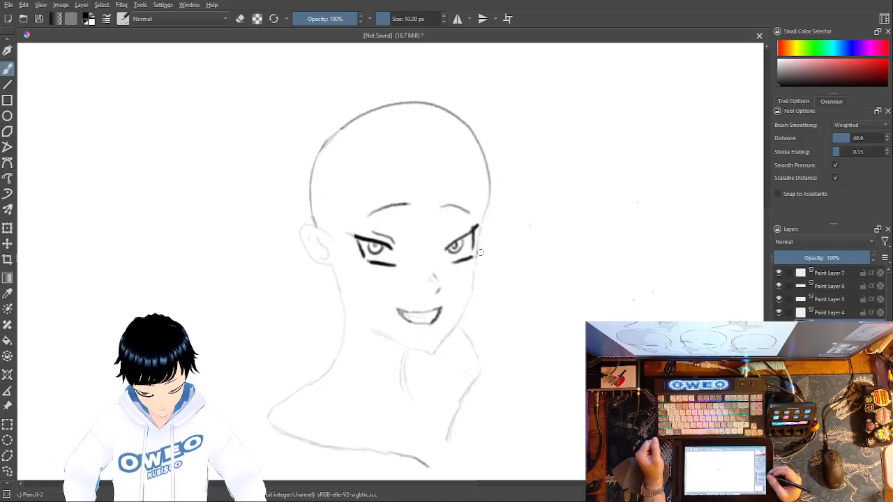
Step: Add a paint layer on top and set up a grey brush at 102.27 px size and 49% brush opacity
left_click(830, 276)
key("Insert")
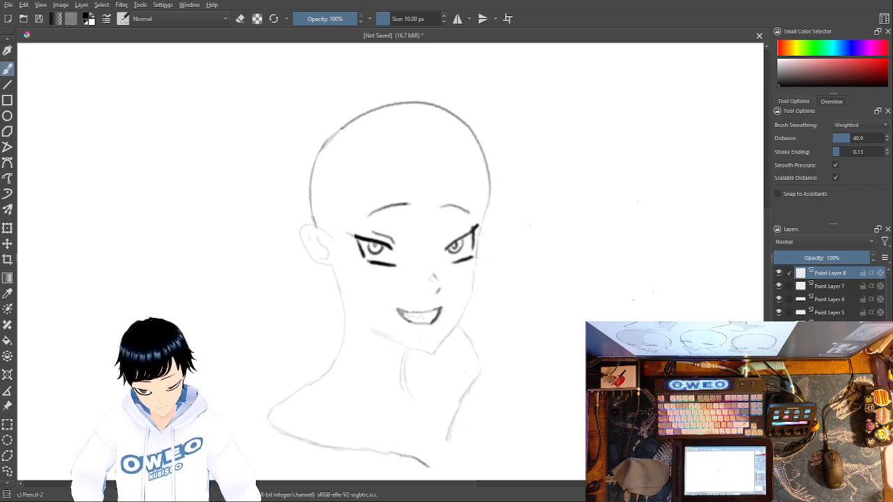
left_click(786, 72)
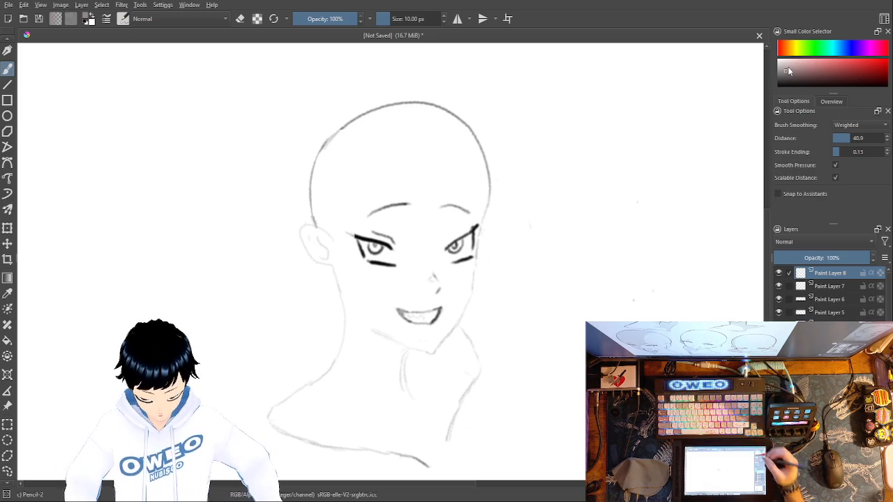
left_click_drag(832, 257, 824, 257)
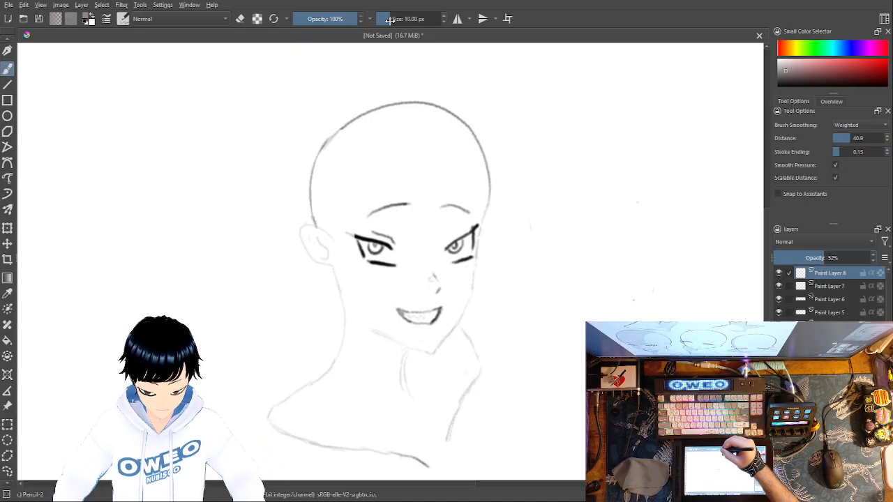
left_click_drag(388, 19, 393, 19)
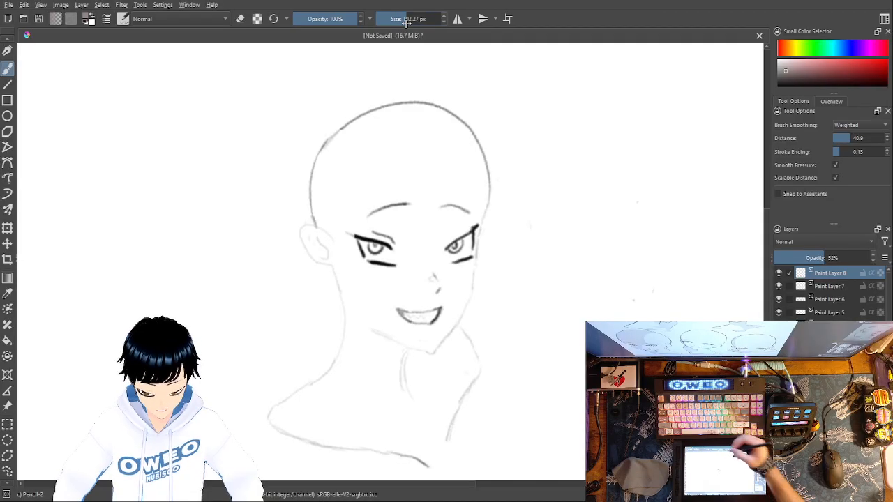
left_click_drag(822, 258, 886, 264)
mouse_move(327, 19)
left_mouse_down()
mouse_move(339, 18)
mouse_move(320, 19)
left_mouse_up()
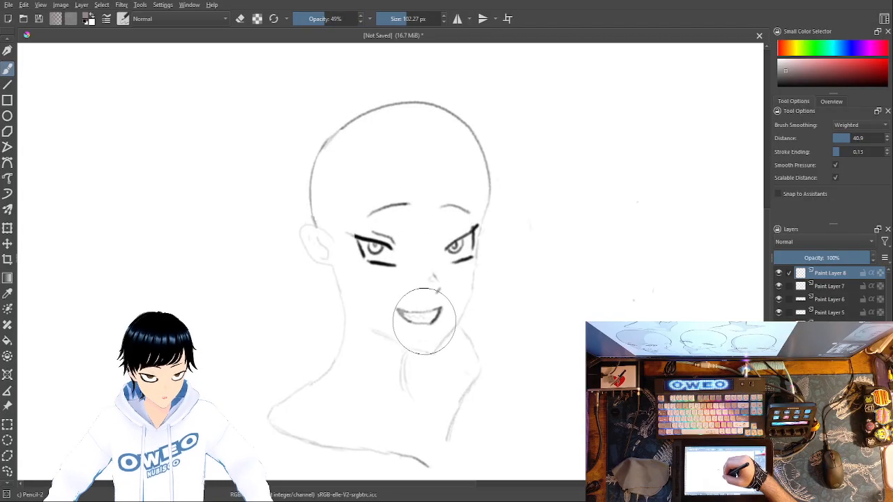
Step: Try soft grey shading over the middle of the face from forehead to chin, and undo it
mouse_move(424, 321)
left_mouse_down()
mouse_move(397, 239)
mouse_move(398, 206)
mouse_move(394, 251)
mouse_move(419, 341)
mouse_move(415, 330)
mouse_move(434, 326)
mouse_move(450, 288)
mouse_move(464, 212)
mouse_move(417, 200)
mouse_move(390, 210)
mouse_move(385, 233)
mouse_move(432, 329)
mouse_move(420, 211)
mouse_move(439, 209)
mouse_move(467, 250)
mouse_move(442, 309)
mouse_move(424, 212)
mouse_move(451, 265)
mouse_move(453, 295)
mouse_move(459, 284)
mouse_move(452, 317)
mouse_move(460, 295)
mouse_move(437, 338)
left_mouse_up()
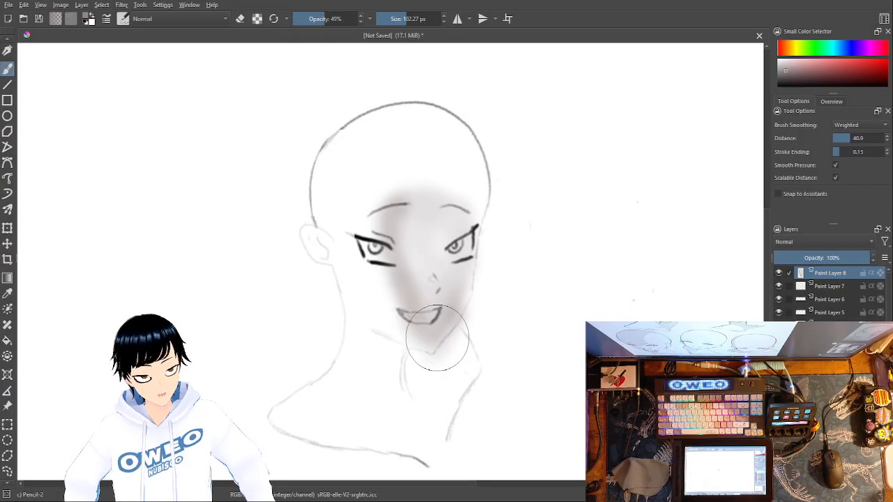
key("ctrl+z")
key("ctrl+z")
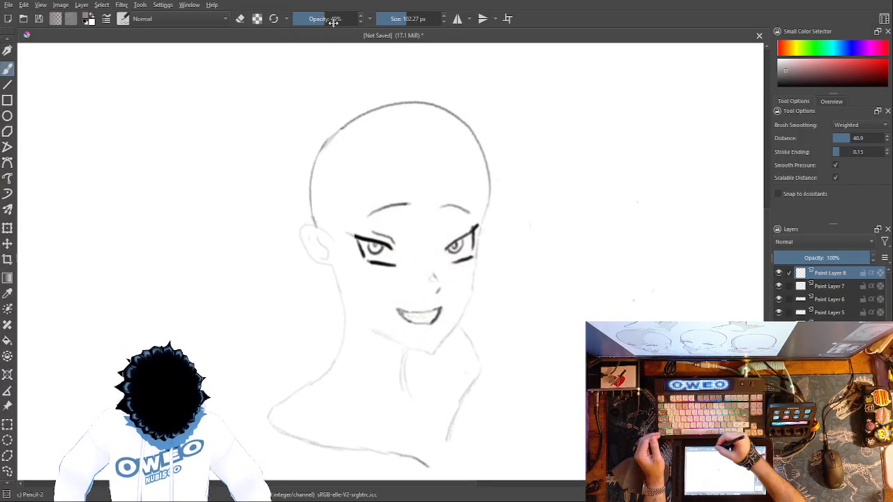
Step: Set the brush opacity to 100% and try grey shading around the nose, far eye and chin, undoing the strokes
left_click_drag(328, 18, 403, 21)
mouse_move(423, 321)
left_mouse_down()
mouse_move(399, 239)
mouse_move(414, 213)
mouse_move(452, 210)
mouse_move(464, 226)
mouse_move(463, 278)
mouse_move(428, 347)
left_mouse_up()
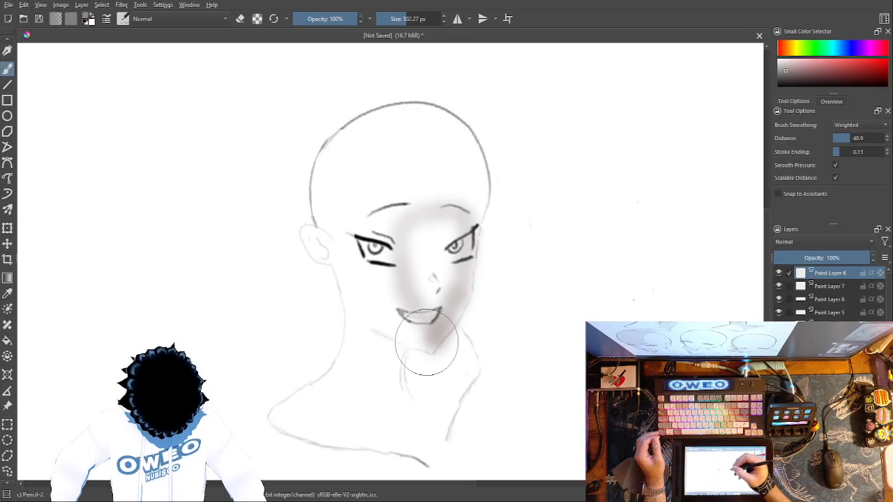
key("ctrl+z")
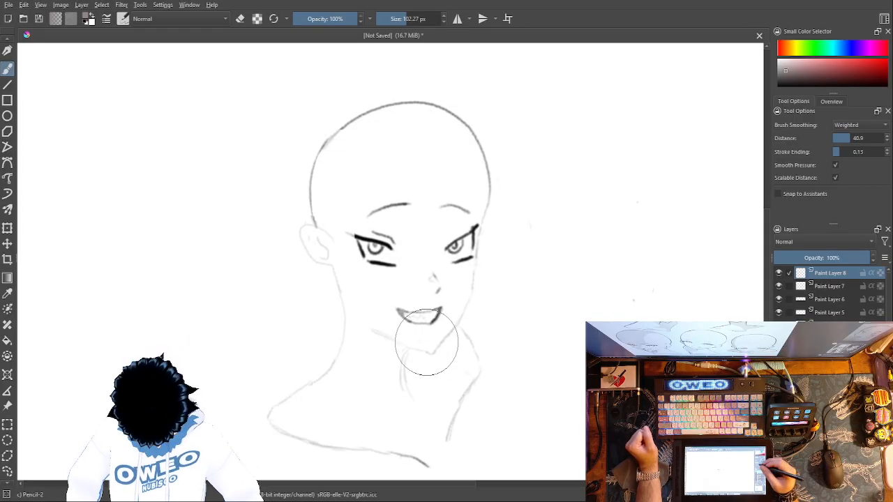
Step: Enable Snap to Assistants, try grey shading over the far side of the face, and delete that shading layer
left_click(786, 198)
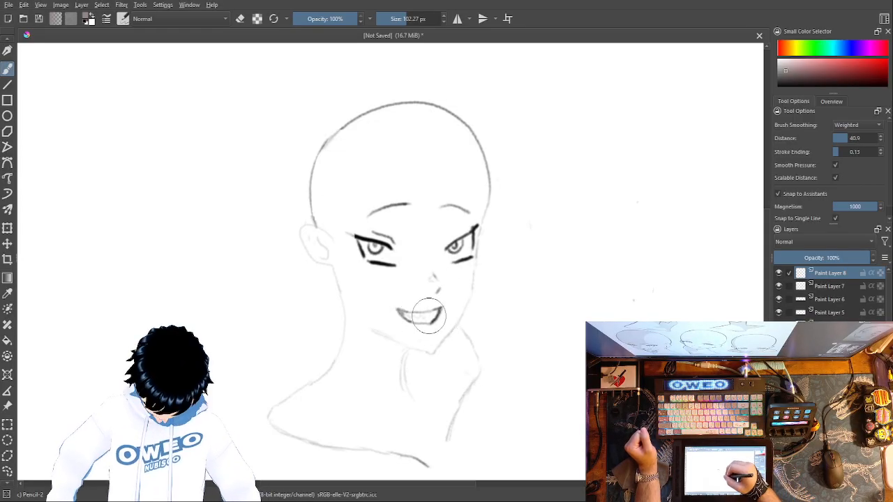
mouse_move(452, 302)
left_mouse_down()
mouse_move(464, 262)
mouse_move(440, 264)
mouse_move(438, 237)
mouse_move(472, 216)
mouse_move(455, 234)
mouse_move(460, 270)
mouse_move(465, 233)
mouse_move(456, 206)
mouse_move(404, 210)
mouse_move(428, 342)
mouse_move(456, 304)
mouse_move(434, 318)
mouse_move(418, 231)
mouse_move(444, 225)
mouse_move(463, 238)
mouse_move(452, 283)
mouse_move(411, 222)
mouse_move(456, 222)
mouse_move(469, 209)
mouse_move(455, 299)
mouse_move(437, 296)
mouse_move(437, 228)
left_mouse_up()
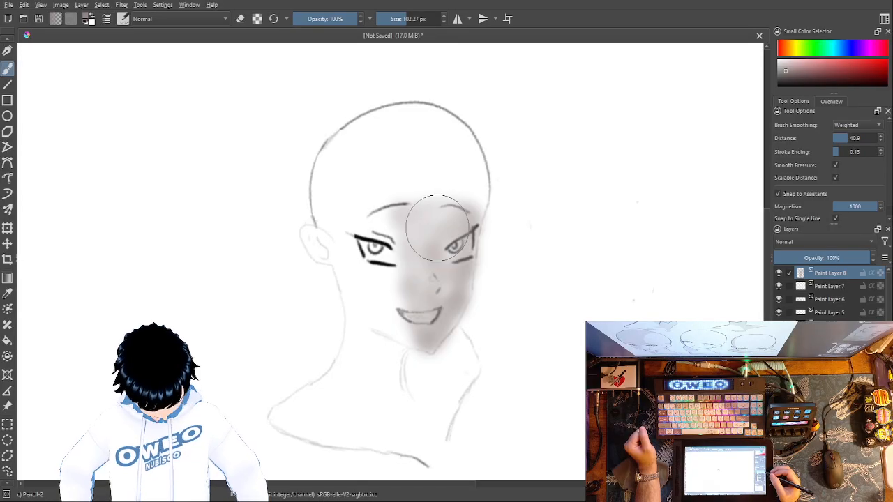
key("shift+Delete")
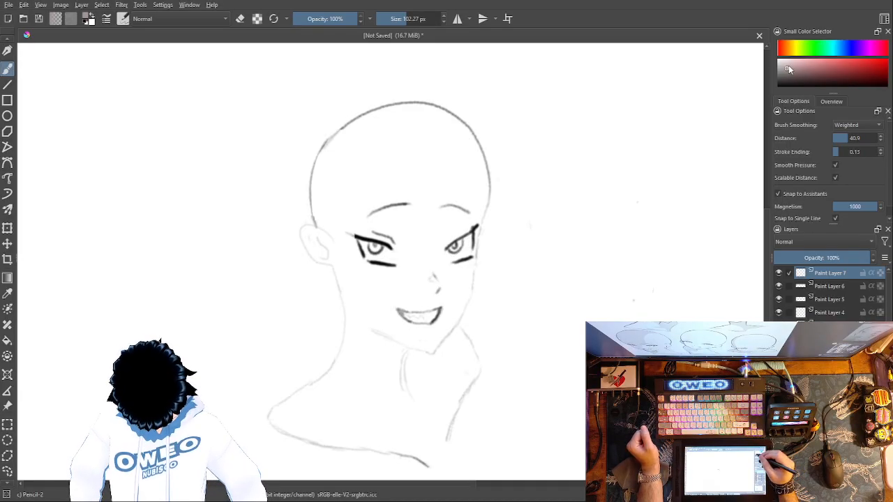
Step: Try reddish-grey and darker grey shading down the far cheek on Paint Layer 7, undoing each attempt
mouse_move(432, 237)
left_mouse_down()
mouse_move(458, 223)
mouse_move(454, 269)
mouse_move(460, 228)
mouse_move(449, 321)
left_mouse_up()
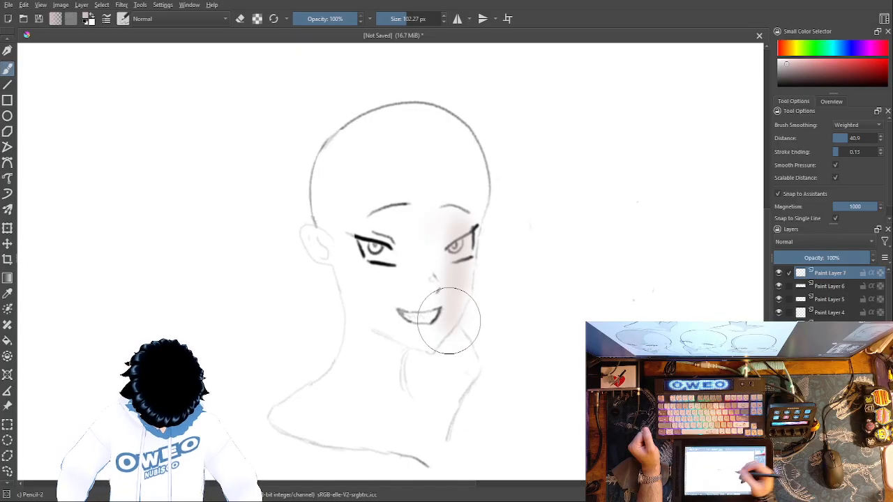
left_click(450, 317, "ctrl")
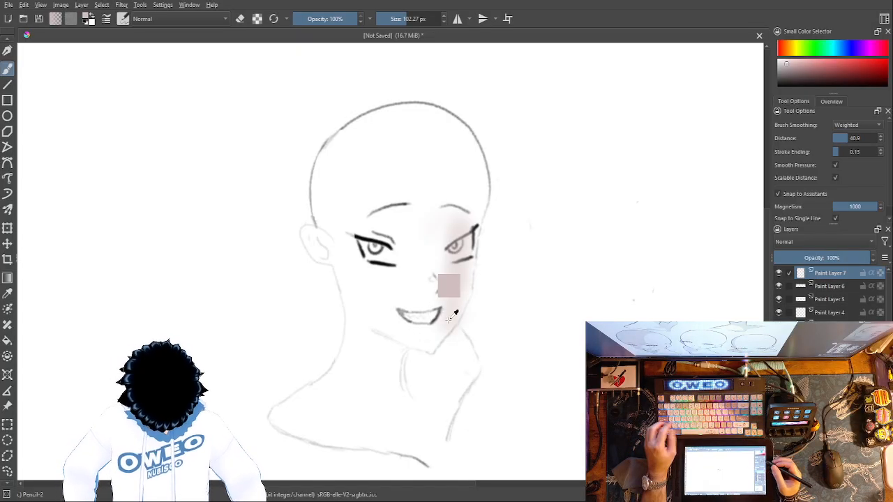
key("ctrl+z")
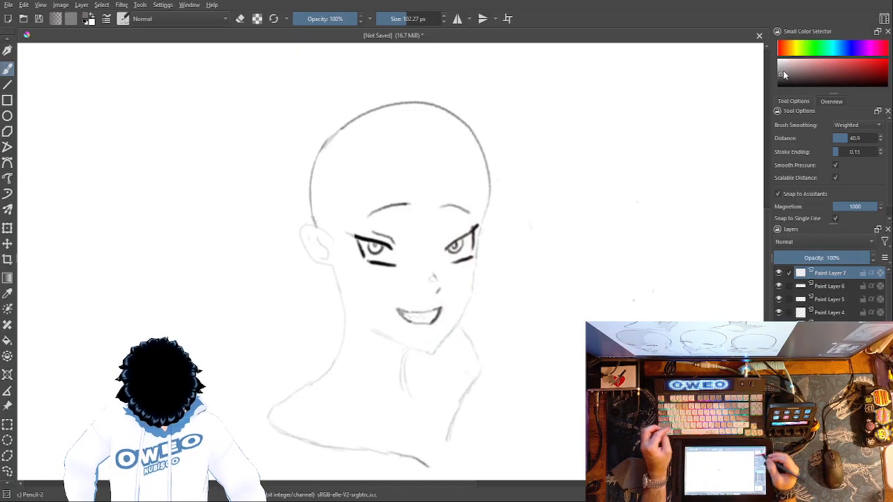
left_click_drag(450, 283, 449, 313)
key("ctrl+z")
key("ctrl+z")
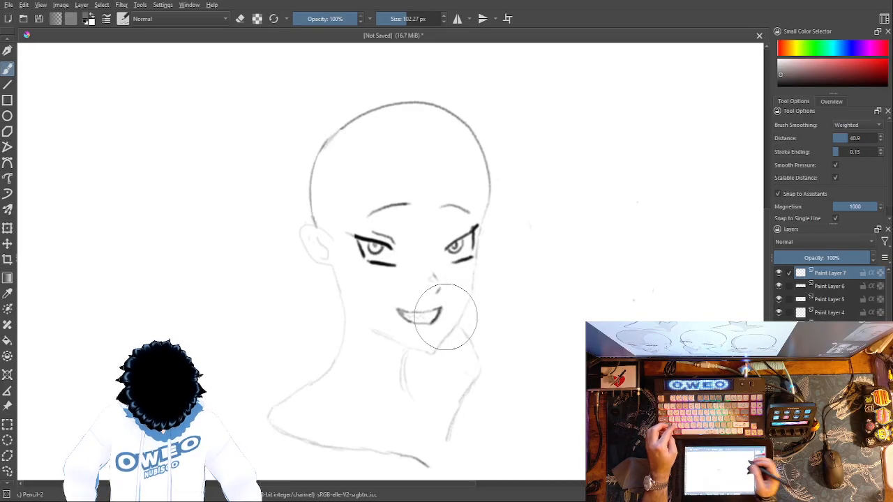
Step: Shade the face in soft neutral grey from the brows to the chin on Paint Layer 7
mouse_move(454, 285)
left_mouse_down()
mouse_move(434, 338)
mouse_move(424, 345)
mouse_move(411, 334)
mouse_move(428, 269)
mouse_move(424, 304)
mouse_move(431, 282)
mouse_move(430, 210)
mouse_move(469, 212)
mouse_move(450, 245)
mouse_move(451, 265)
mouse_move(465, 217)
mouse_move(431, 329)
mouse_move(459, 267)
mouse_move(441, 256)
mouse_move(444, 215)
mouse_move(467, 207)
mouse_move(452, 217)
mouse_move(458, 245)
mouse_move(425, 286)
mouse_move(404, 335)
mouse_move(386, 304)
mouse_move(381, 245)
mouse_move(410, 214)
mouse_move(463, 220)
mouse_move(399, 265)
mouse_move(412, 325)
mouse_move(407, 235)
mouse_move(433, 313)
left_mouse_up()
mouse_move(442, 304)
left_mouse_down()
mouse_move(462, 219)
mouse_move(431, 212)
mouse_move(466, 217)
left_mouse_up()
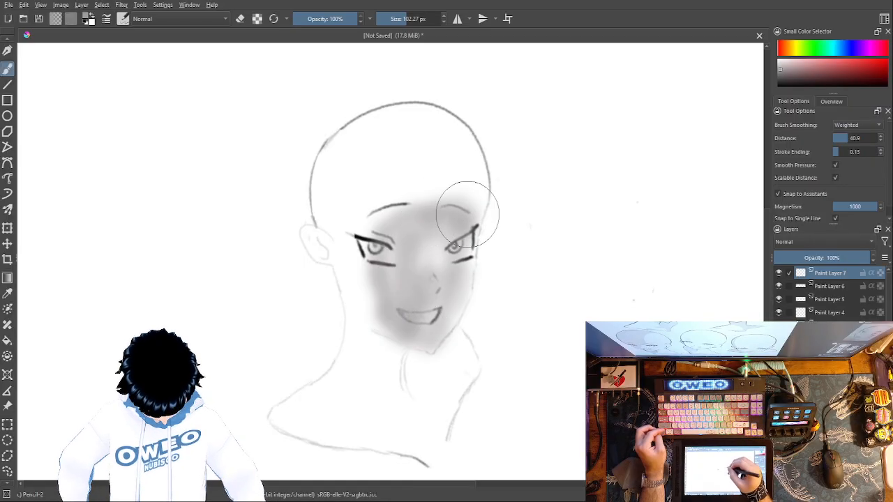
Step: Try grey shading under the chin and dense grey strokes over the face and neck, undoing the strokes
mouse_move(396, 348)
left_mouse_down()
mouse_move(427, 366)
mouse_move(421, 357)
mouse_move(428, 364)
mouse_move(435, 355)
mouse_move(417, 363)
mouse_move(441, 419)
mouse_move(456, 376)
mouse_move(460, 335)
mouse_move(452, 333)
mouse_move(468, 363)
mouse_move(462, 379)
mouse_move(433, 364)
mouse_move(440, 332)
mouse_move(441, 382)
mouse_move(437, 353)
left_mouse_up()
mouse_move(433, 253)
left_mouse_down()
mouse_move(453, 267)
mouse_move(461, 239)
mouse_move(429, 323)
mouse_move(432, 237)
mouse_move(391, 265)
mouse_move(373, 224)
left_mouse_up()
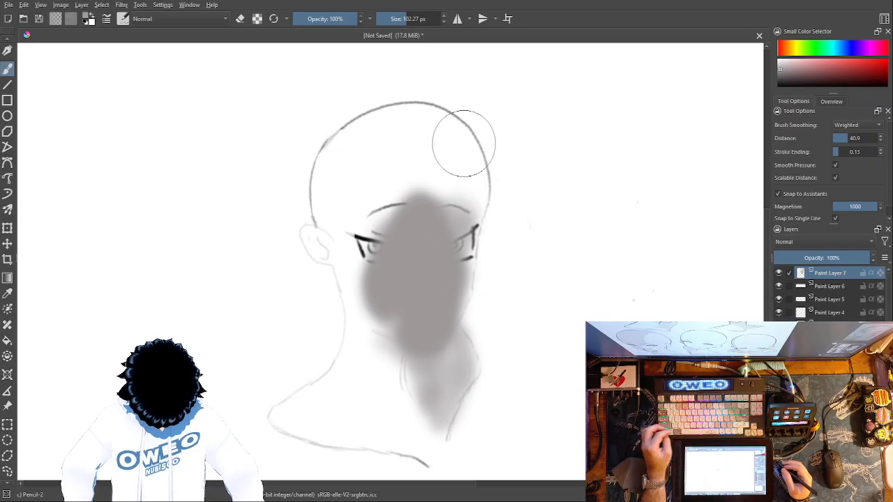
key("ctrl+z")
Step: Undo all remaining soft grey shading on the face and chin on Paint Layer 7
key("ctrl+z")
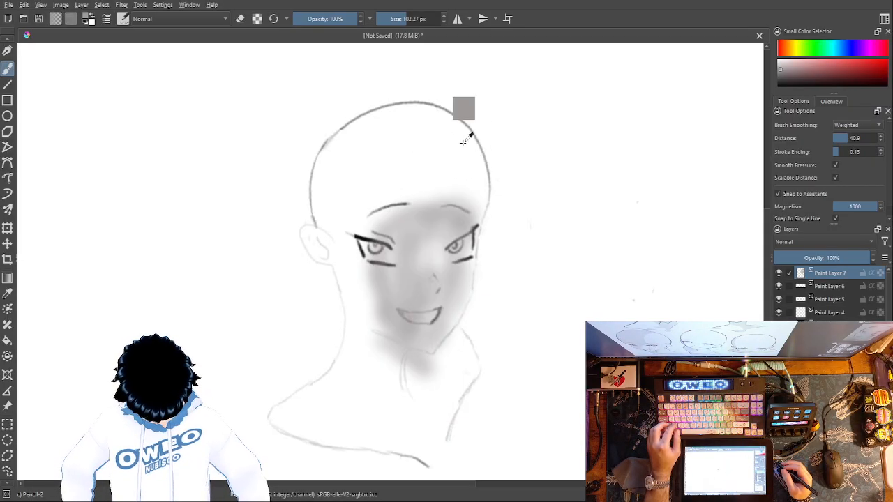
key("ctrl+z")
key("ctrl+z")
key("ctrl+z")
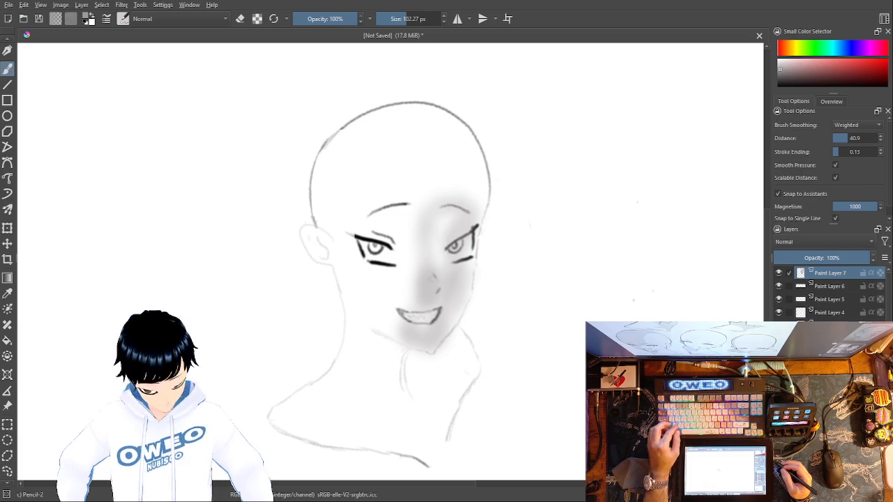
key("ctrl+z")
key("ctrl+z")
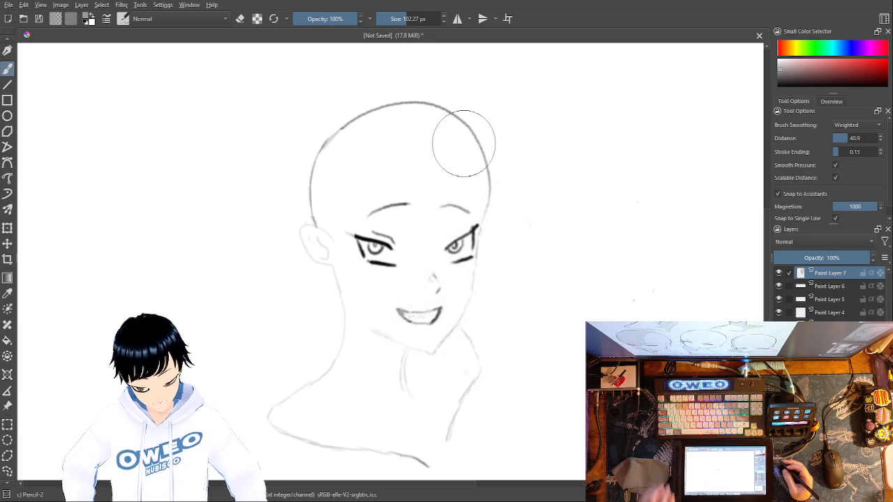
Step: Switch to the Marker Dry brush and shade the cheeks, nose, brow area and chin in light grey
right_click(657, 321)
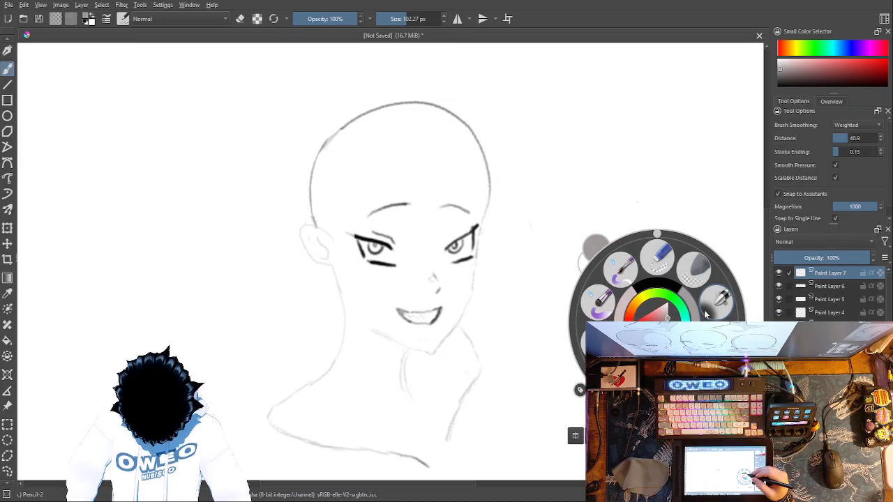
left_click(704, 310)
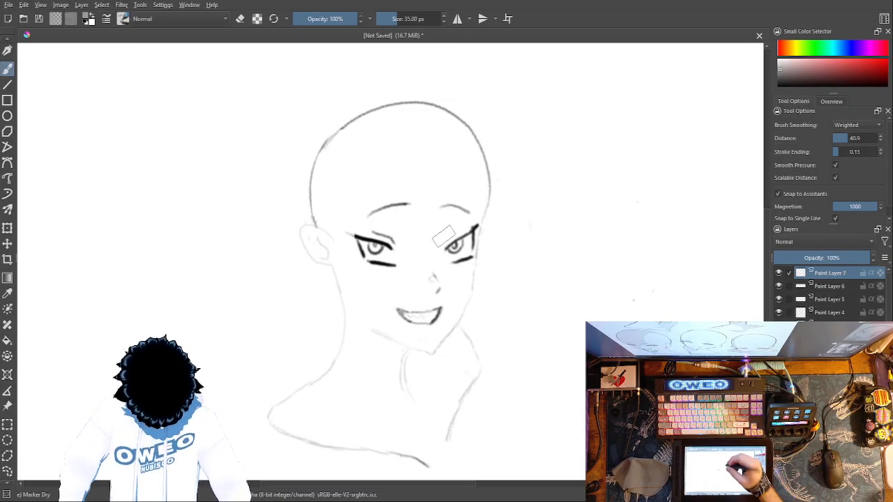
left_click_drag(465, 278, 461, 265)
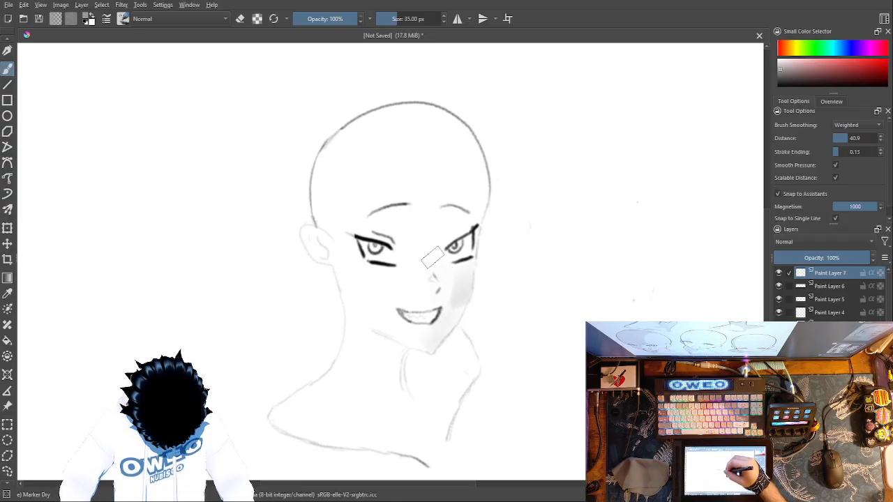
left_click_drag(440, 262, 432, 240)
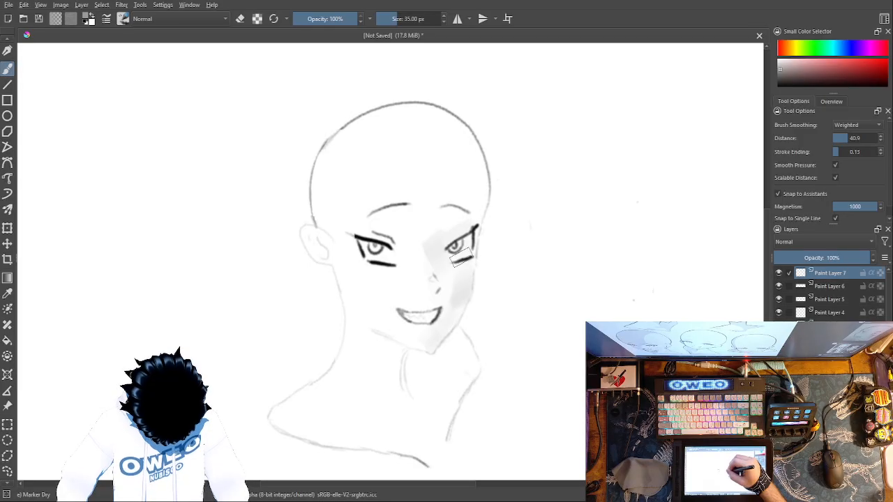
left_click_drag(466, 226, 428, 213)
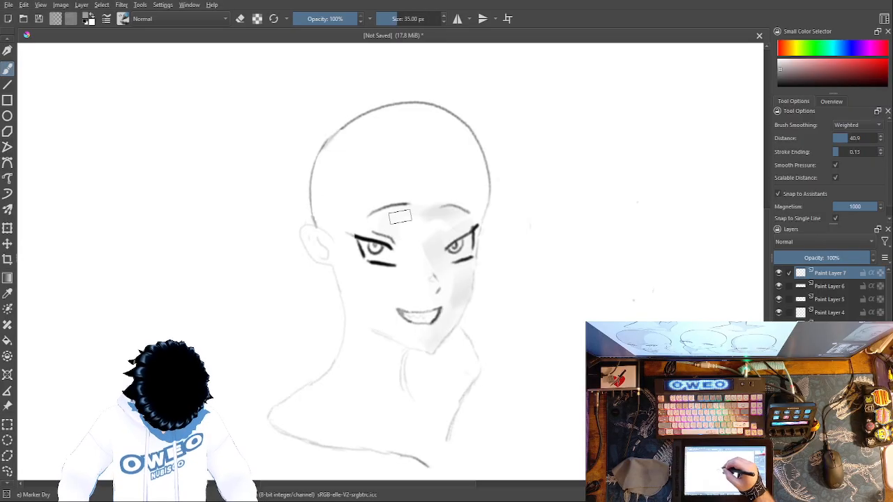
left_click_drag(394, 250, 402, 304)
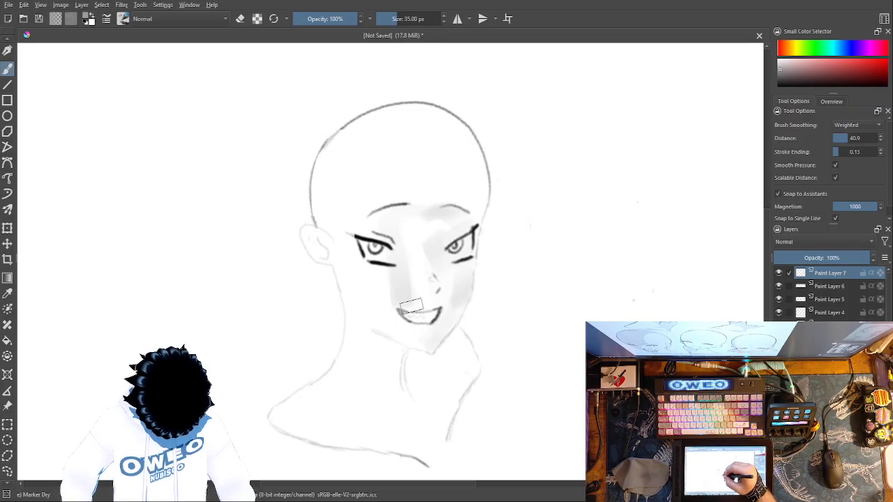
left_click_drag(413, 269, 422, 304)
left_click_drag(413, 224, 430, 296)
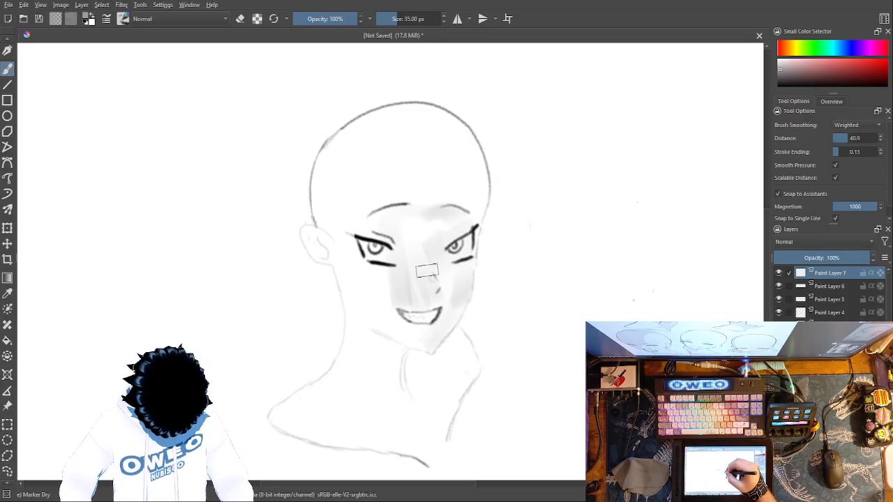
left_click_drag(391, 332, 427, 352)
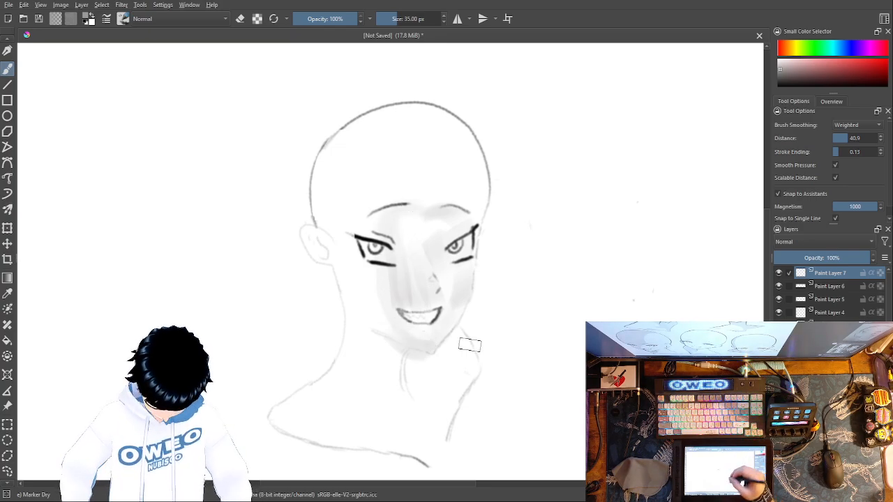
Step: Shade the neck under the jaw, the collar area and the shoulder line with overlapping grey marker strokes
mouse_move(450, 333)
left_mouse_down()
mouse_move(466, 343)
mouse_move(471, 371)
left_mouse_up()
mouse_move(448, 342)
left_mouse_down()
mouse_move(463, 390)
mouse_move(461, 360)
mouse_move(433, 354)
mouse_move(456, 399)
left_mouse_up()
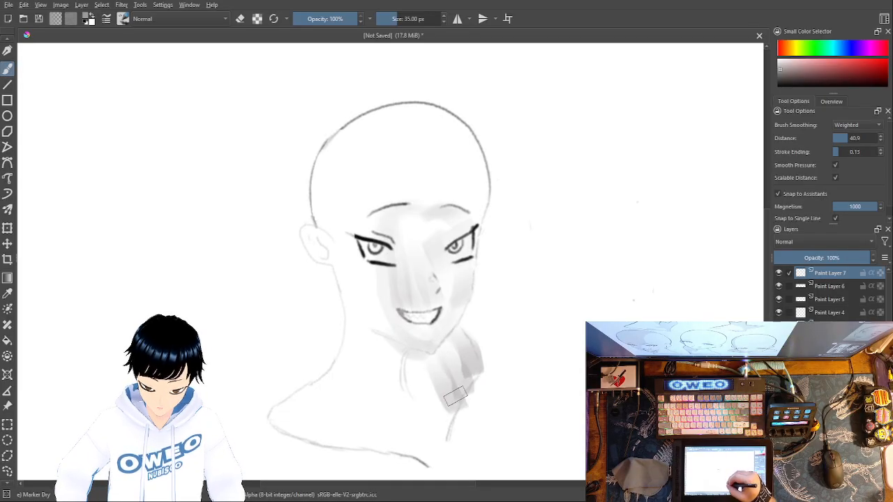
mouse_move(416, 358)
left_mouse_down()
mouse_move(445, 413)
mouse_move(448, 398)
mouse_move(444, 422)
mouse_move(466, 358)
mouse_move(473, 369)
mouse_move(454, 399)
mouse_move(447, 444)
mouse_move(449, 423)
mouse_move(433, 409)
mouse_move(443, 438)
mouse_move(409, 373)
mouse_move(411, 347)
left_mouse_up()
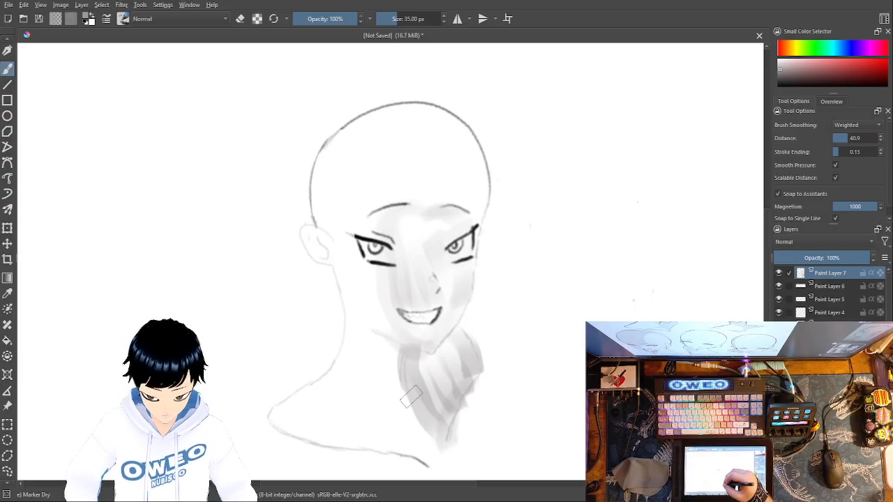
mouse_move(414, 412)
left_mouse_down()
mouse_move(391, 405)
mouse_move(392, 383)
left_mouse_up()
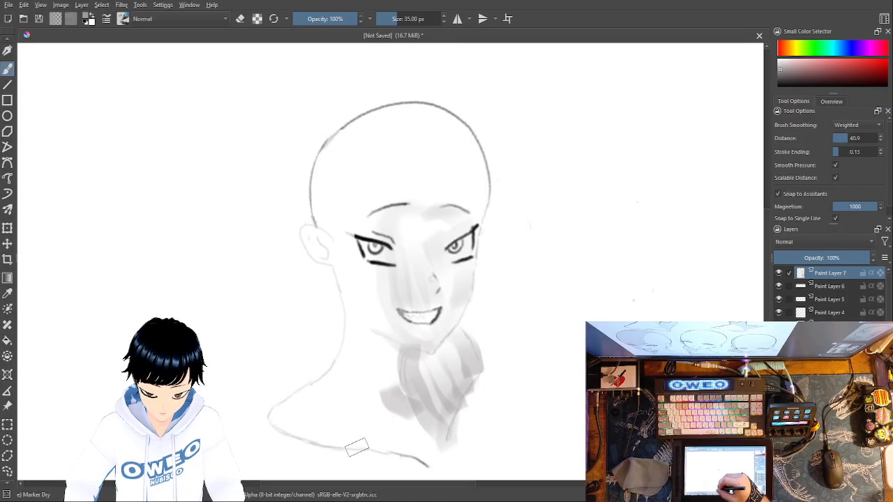
left_click_drag(357, 443, 405, 454)
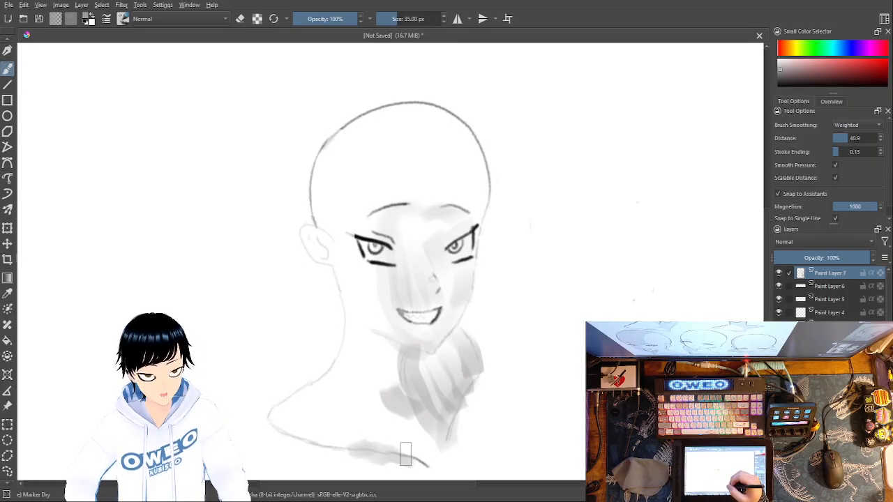
mouse_move(429, 430)
left_mouse_down()
mouse_move(436, 401)
mouse_move(426, 423)
mouse_move(407, 385)
mouse_move(410, 350)
left_mouse_up()
left_click_drag(428, 384, 432, 362)
left_click_drag(437, 423, 444, 350)
left_click_drag(447, 408, 453, 366)
left_click_drag(446, 423, 477, 365)
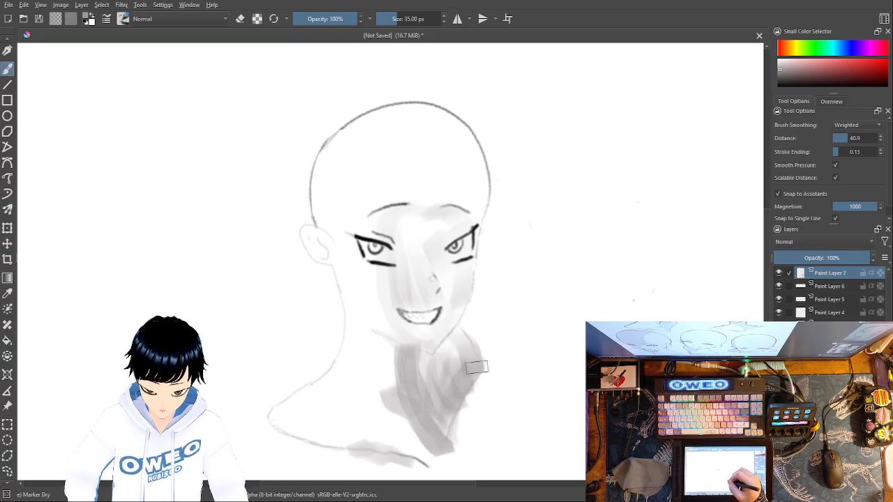
mouse_move(440, 394)
left_mouse_down()
mouse_move(460, 354)
mouse_move(454, 346)
left_mouse_up()
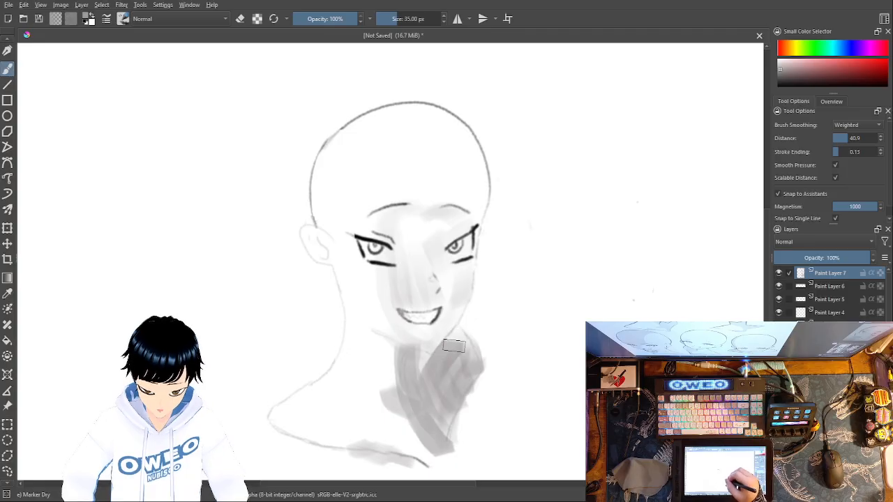
Step: Test crossing and overlapping grey marker strokes on the blank canvas beside the head, undoing them all
left_click_drag(548, 237, 578, 373)
left_click_drag(517, 301, 640, 297)
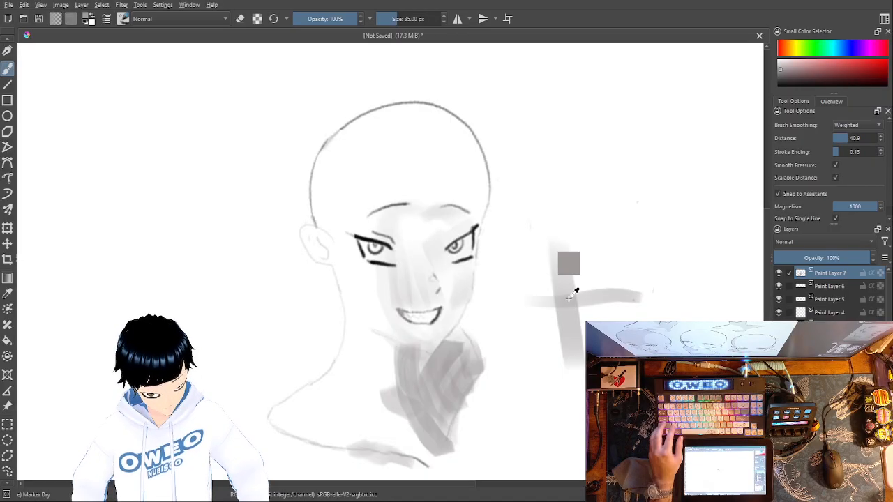
key("ctrl+z")
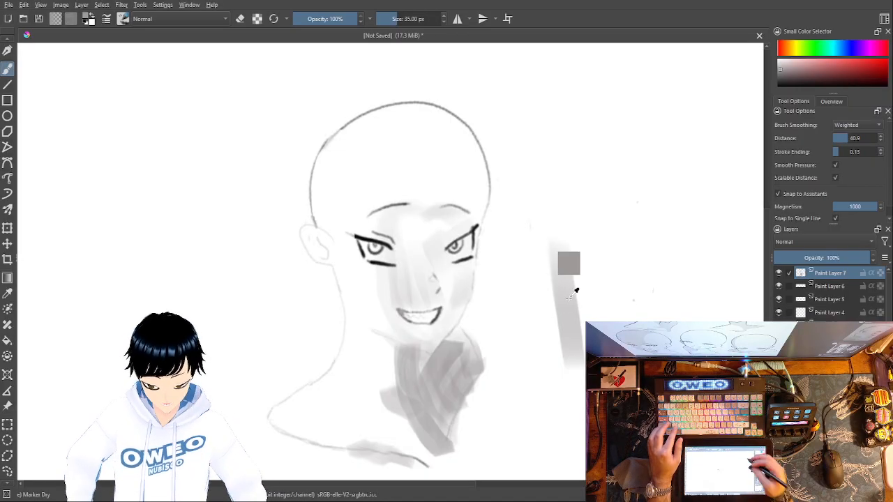
key("ctrl+z")
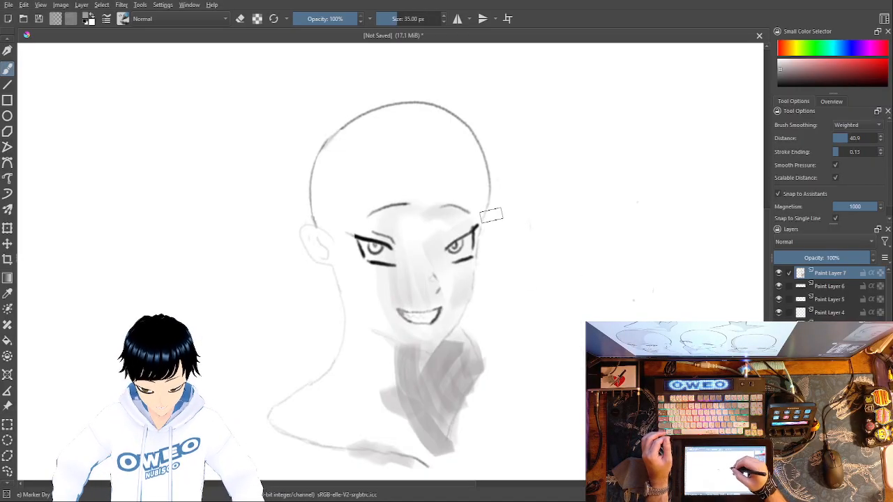
left_click_drag(564, 185, 589, 317)
left_click_drag(573, 187, 598, 324)
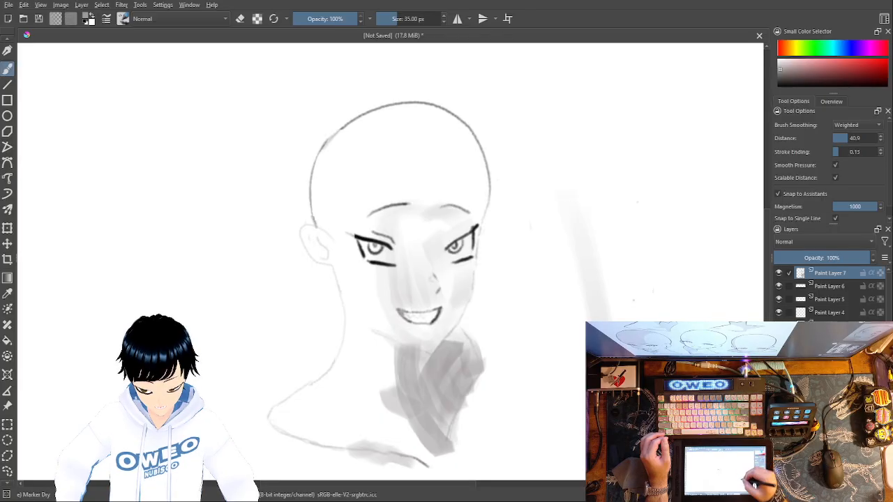
left_click_drag(580, 187, 602, 324)
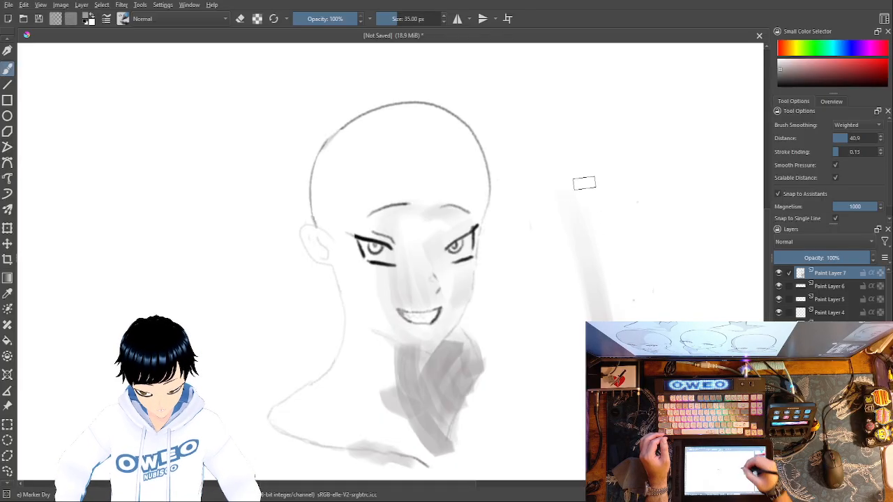
key("ctrl+z")
key("ctrl+z")
key("ctrl+z")
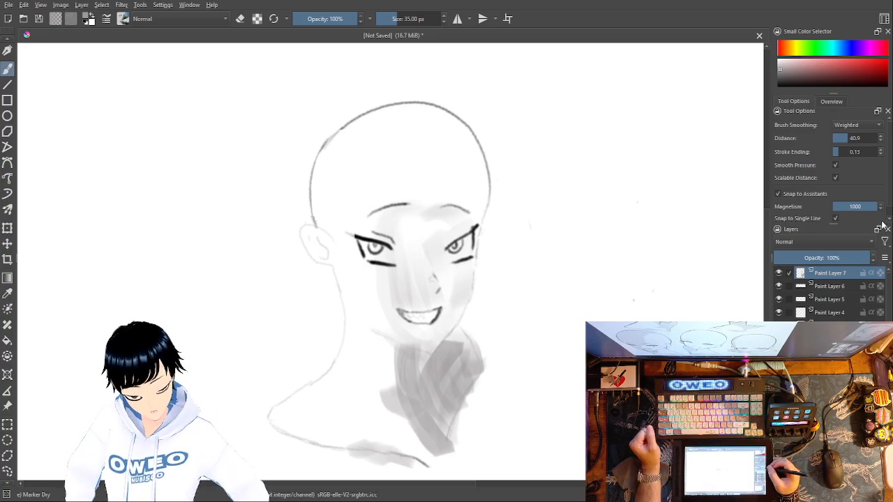
left_click_drag(876, 206, 886, 209)
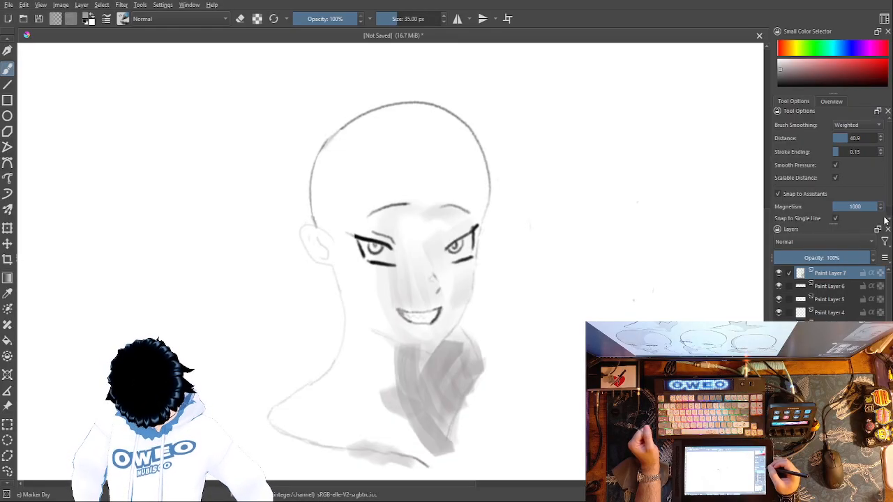
scroll(889, 205, "down", 1)
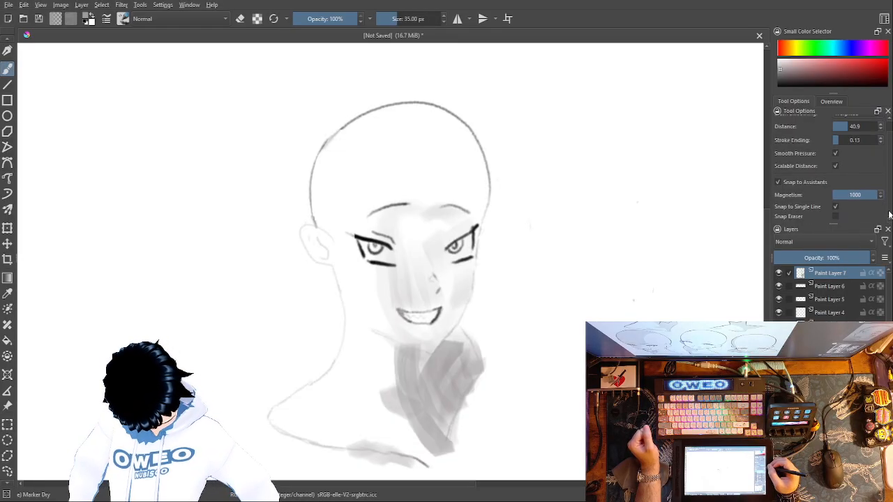
scroll(888, 208, "up", 1)
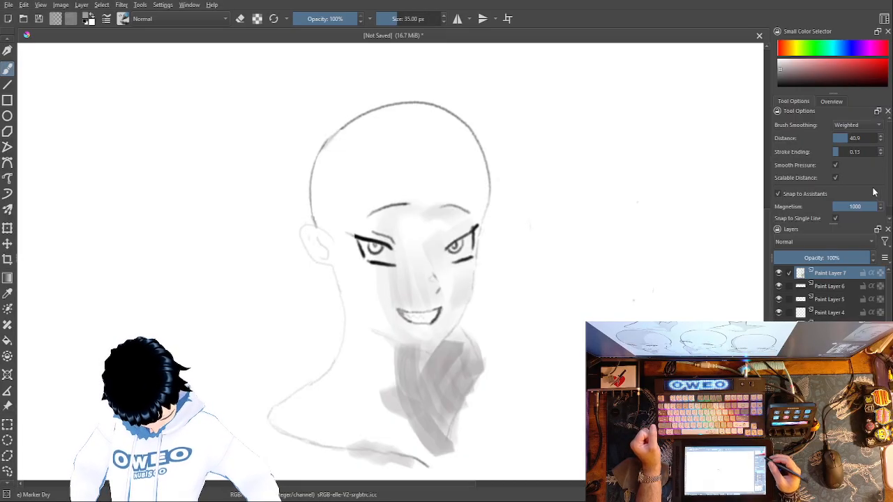
left_click(840, 102)
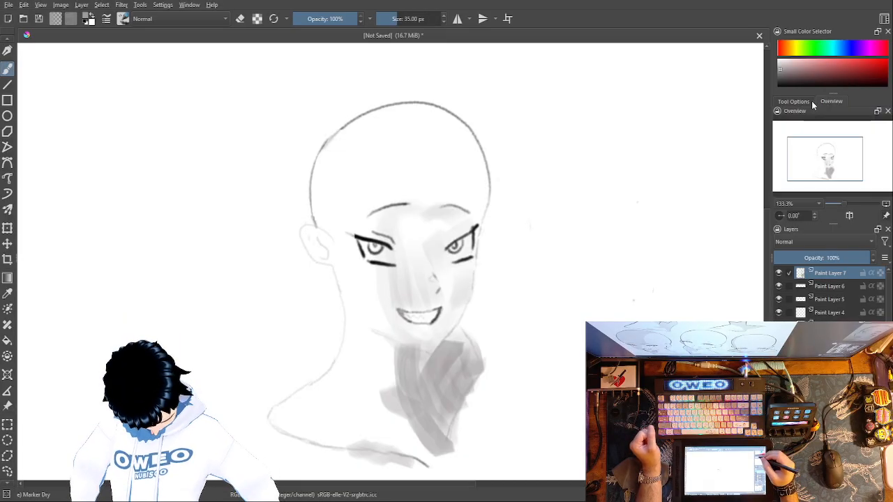
left_click_drag(827, 157, 826, 156)
left_click(803, 101)
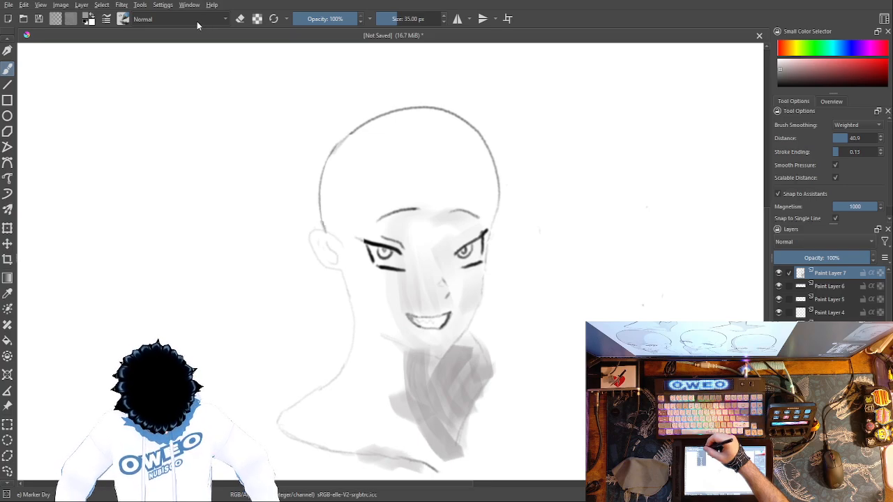
Step: Try the Darken blending mode, and try erasing the face and neck shading with Eraser Small, undoing the erasures
key("alt+shift+k")
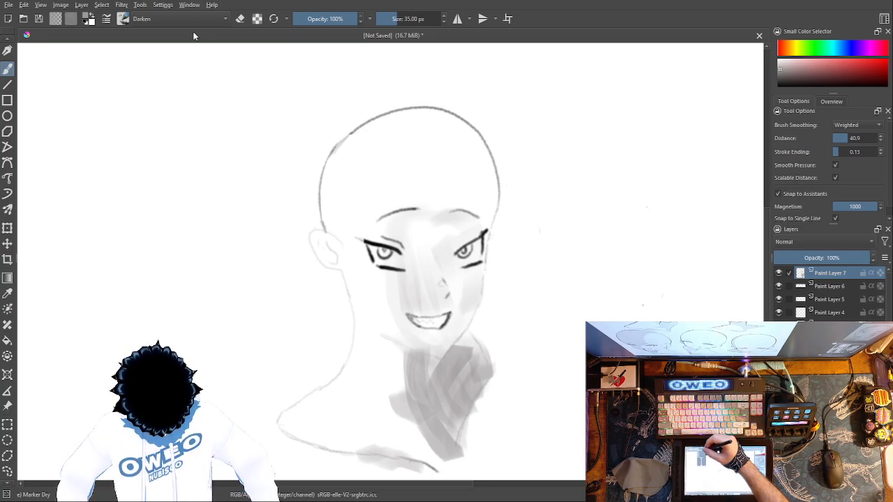
right_click(453, 244)
left_click(460, 185)
mouse_move(462, 210)
left_mouse_down()
mouse_move(451, 230)
mouse_move(448, 212)
mouse_move(465, 206)
mouse_move(475, 307)
mouse_move(478, 262)
mouse_move(469, 371)
mouse_move(452, 314)
mouse_move(460, 455)
mouse_move(433, 340)
mouse_move(421, 381)
mouse_move(411, 322)
left_mouse_up()
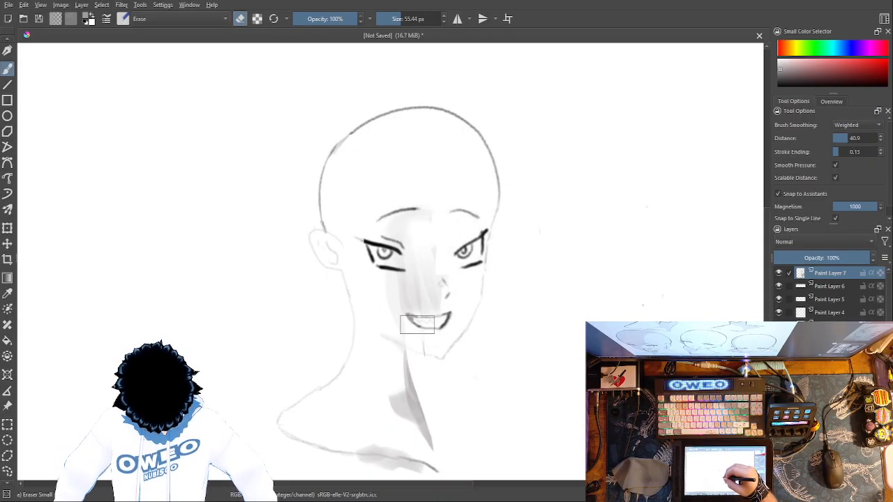
key("ctrl+z")
key("ctrl+z")
key("ctrl+z")
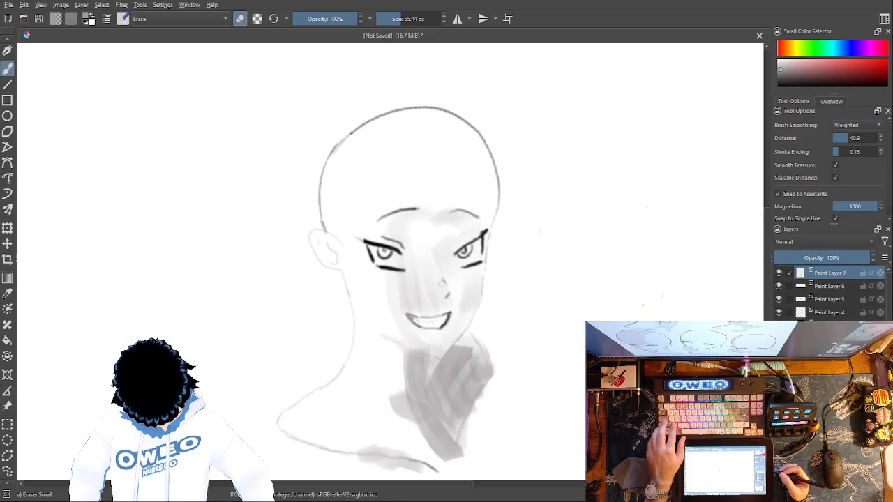
Step: Undo all grey marker shading on the face, neck and shoulder, and add a new paint layer above Paint Layer 7
key("ctrl+shift+z")
key("ctrl+shift+z")
key("ctrl+shift+z")
key("ctrl+shift+z")
key("ctrl+shift+z")
key("ctrl+shift+z")
key("ctrl+shift+z")
key("ctrl+shift+z")
key("ctrl+shift+z")
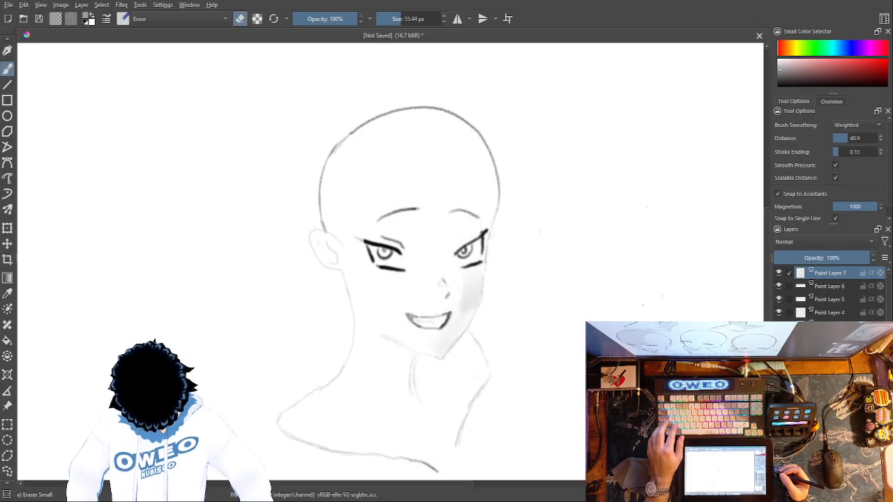
key("ctrl+shift+z")
key("ctrl+shift+z")
key("ctrl+shift+z")
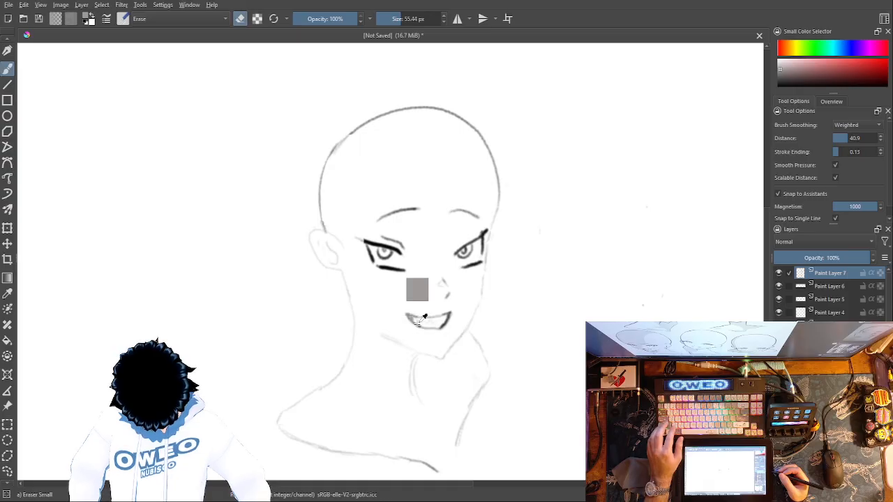
key("Insert")
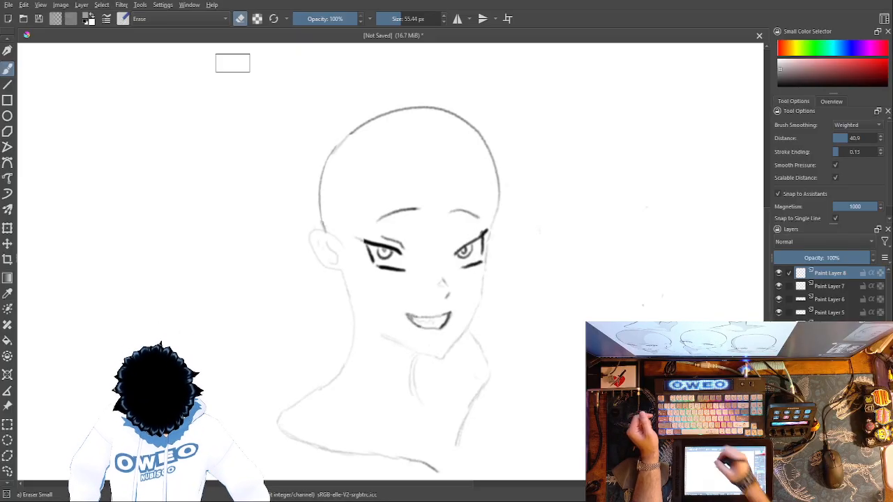
Step: Leave erase mode and test grey strokes in Darken mode on the neck and the blank canvas, undoing them all
key("e")
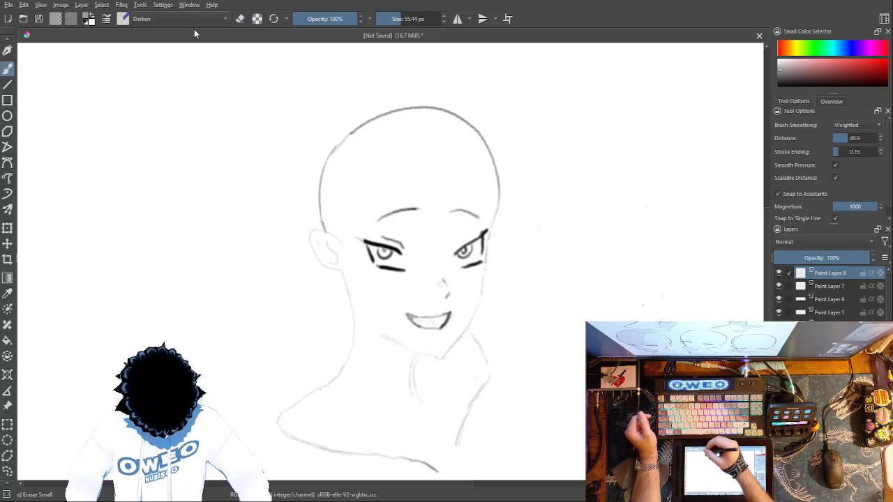
left_click_drag(464, 341, 477, 369)
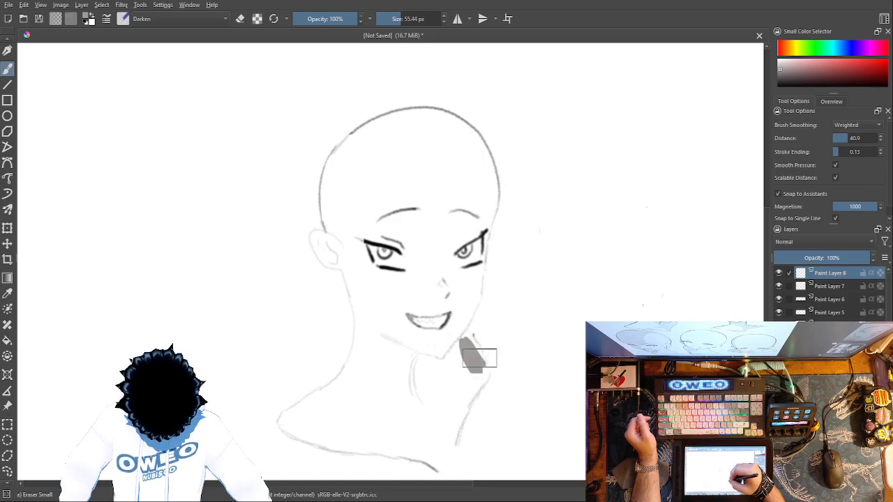
left_click_drag(569, 232, 585, 363)
left_click_drag(583, 215, 566, 395)
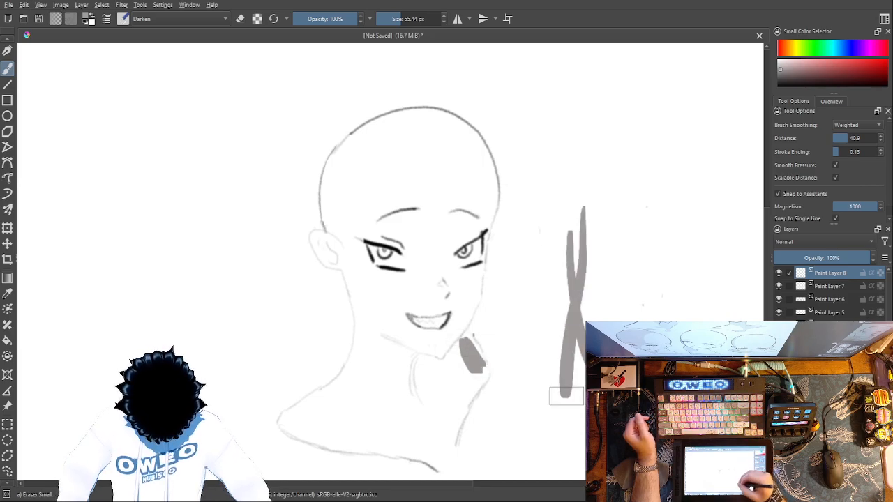
key("ctrl+z")
key("ctrl+z")
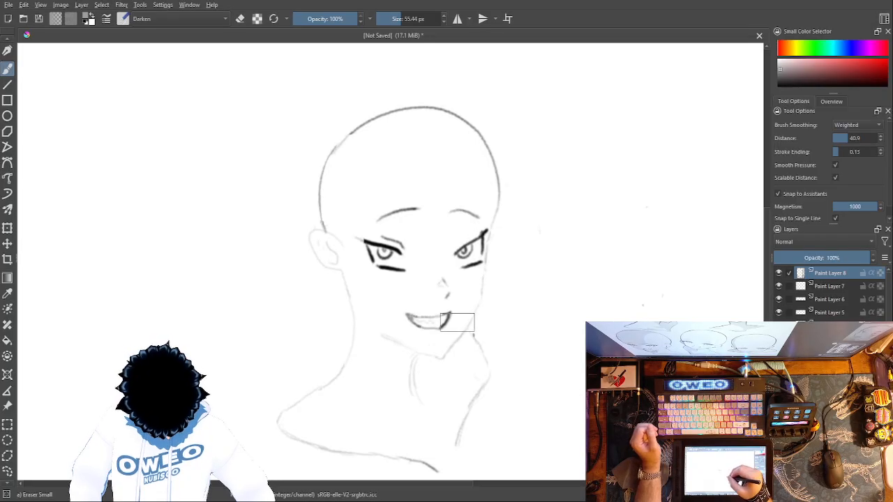
key("ctrl+z")
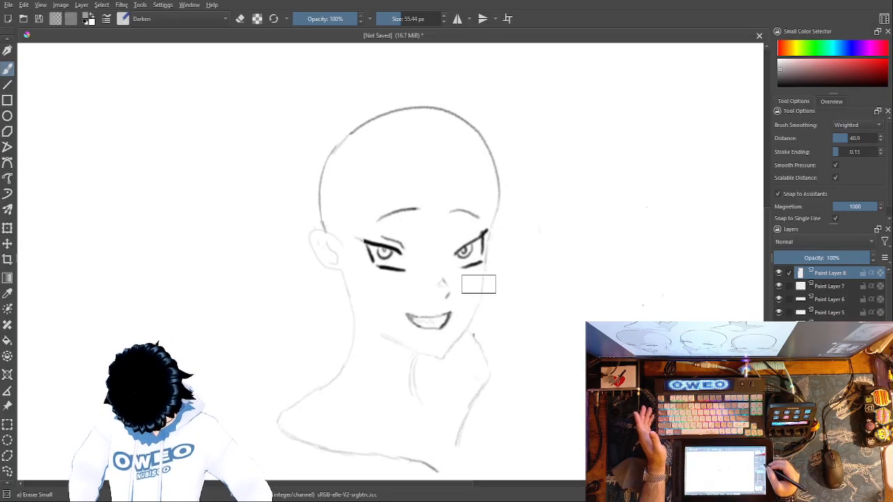
Step: Test a stroke on the cheek at a lower brush opacity, and restore the opacity to 100%
left_click(319, 19)
mouse_move(463, 301)
left_mouse_down()
mouse_move(471, 272)
mouse_move(469, 298)
mouse_move(478, 269)
mouse_move(467, 300)
left_mouse_up()
key("ctrl+z")
key("ctrl+z")
key("ctrl+z")
left_click(359, 19)
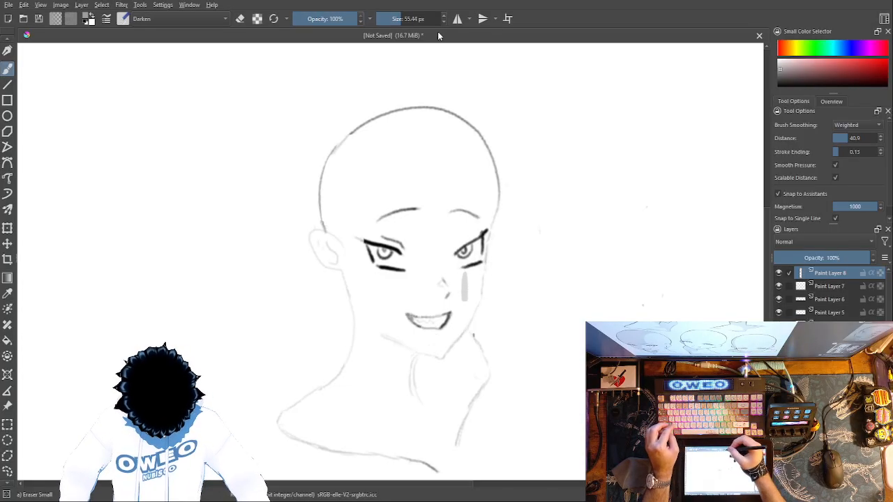
Step: Try the Lighten and Overlay brush blending modes with strokes on the face and blank canvas, undoing each stroke
left_click(174, 55)
mouse_move(442, 251)
left_mouse_down()
mouse_move(460, 318)
mouse_move(461, 252)
mouse_move(464, 291)
mouse_move(484, 229)
mouse_move(459, 306)
mouse_move(475, 245)
mouse_move(480, 287)
mouse_move(426, 361)
left_mouse_up()
key("ctrl+z")
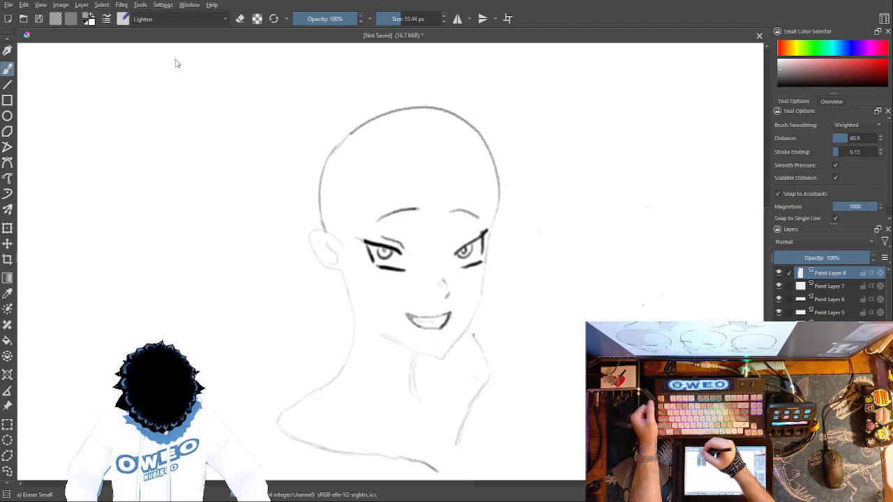
key("alt+shift+o")
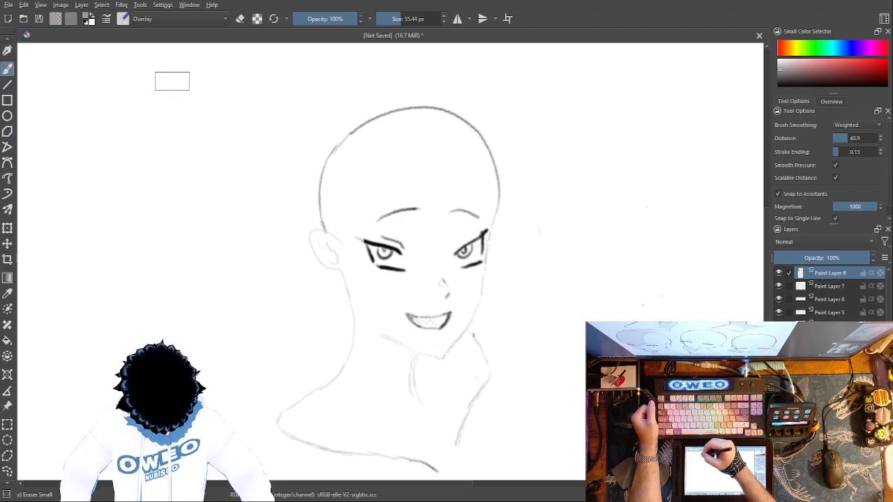
mouse_move(448, 315)
left_mouse_down()
mouse_move(433, 268)
mouse_move(465, 243)
left_mouse_up()
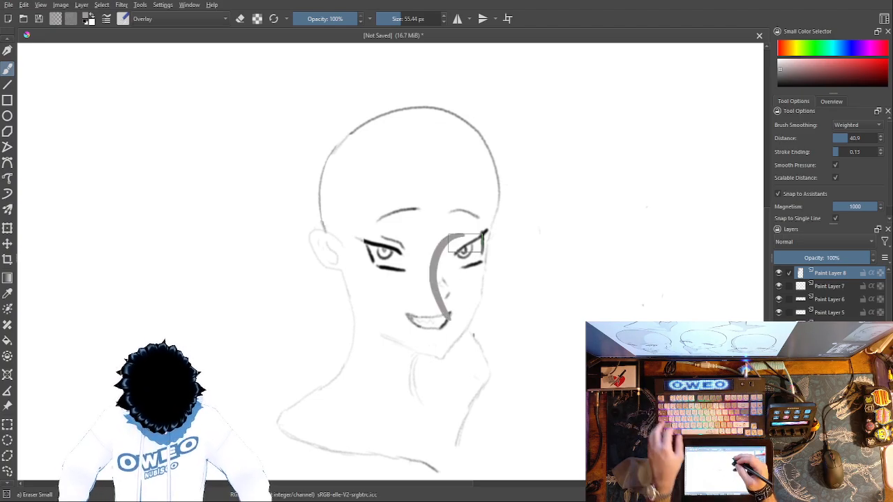
key("ctrl+z")
left_click_drag(591, 322, 638, 228)
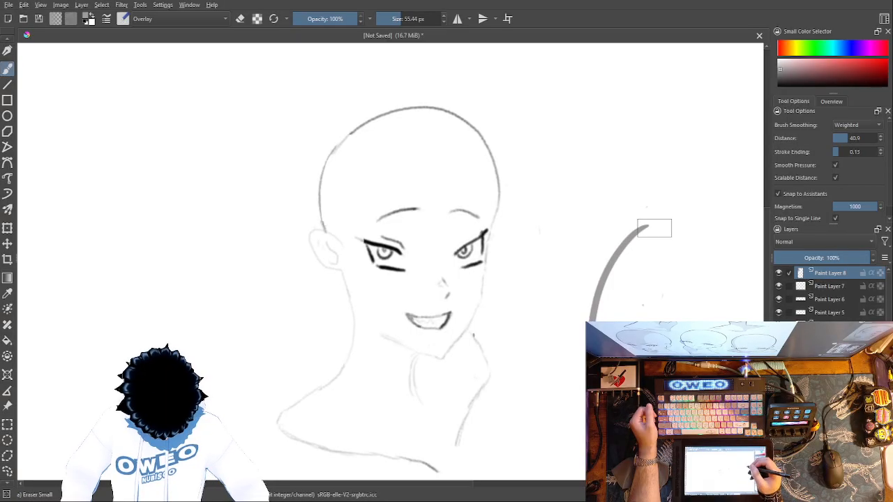
key("ctrl+z")
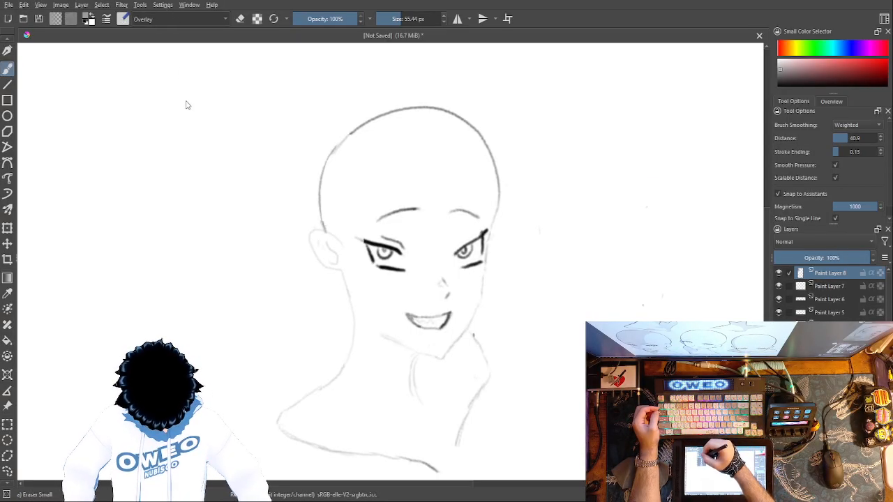
Step: Try the Screen and Darken brush blending modes with strokes beside the nose and over the eye, undoing them
key("alt+shift+s")
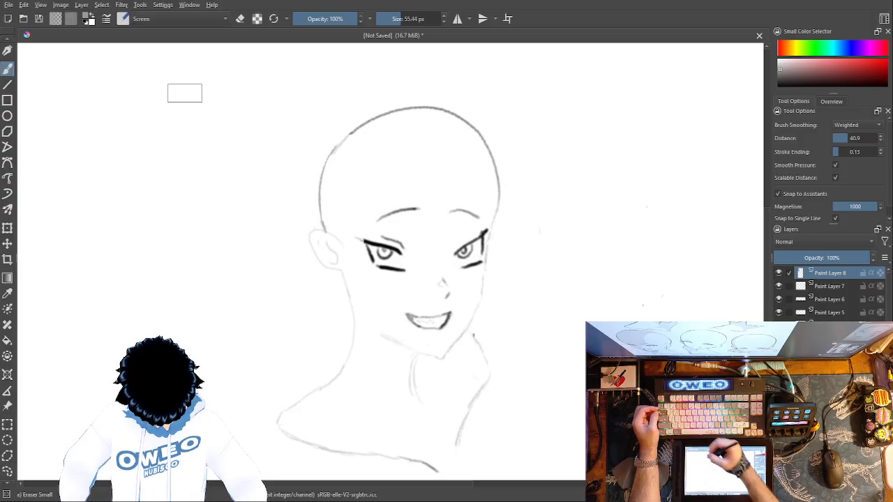
mouse_move(439, 289)
left_mouse_down()
mouse_move(448, 223)
mouse_move(485, 209)
left_mouse_up()
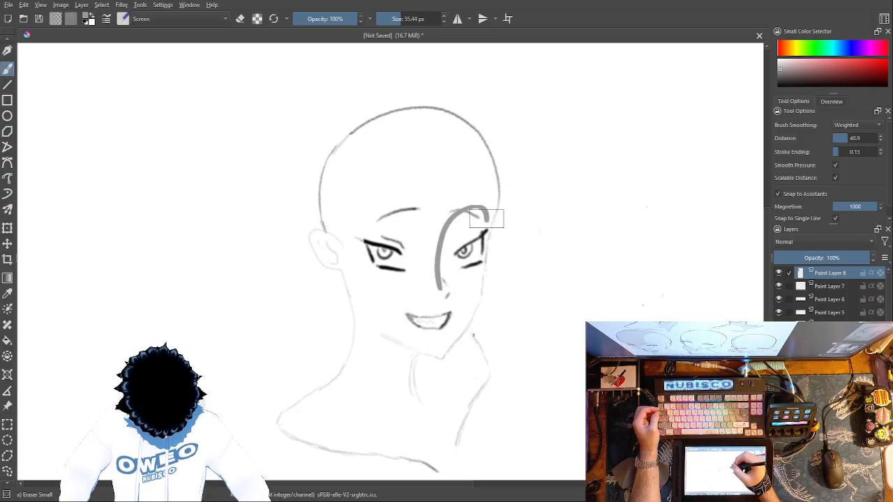
key("ctrl+z")
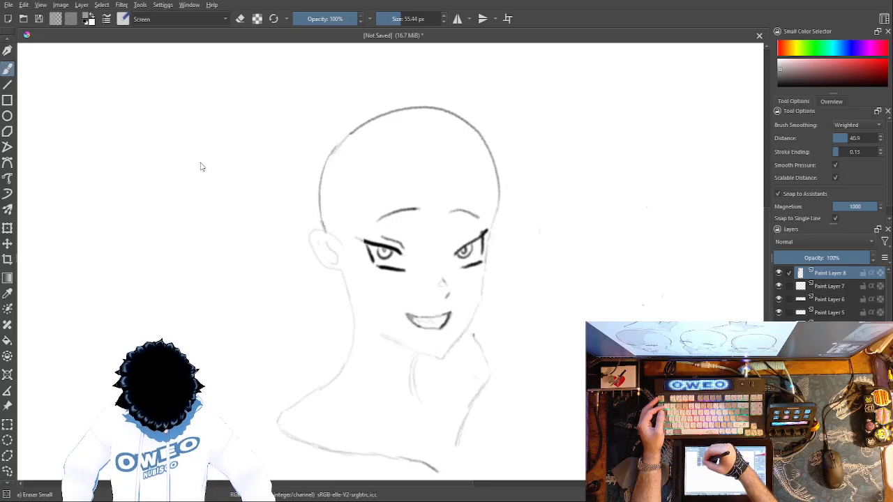
left_click(183, 26)
mouse_move(449, 236)
left_mouse_down()
mouse_move(464, 298)
mouse_move(470, 288)
left_mouse_up()
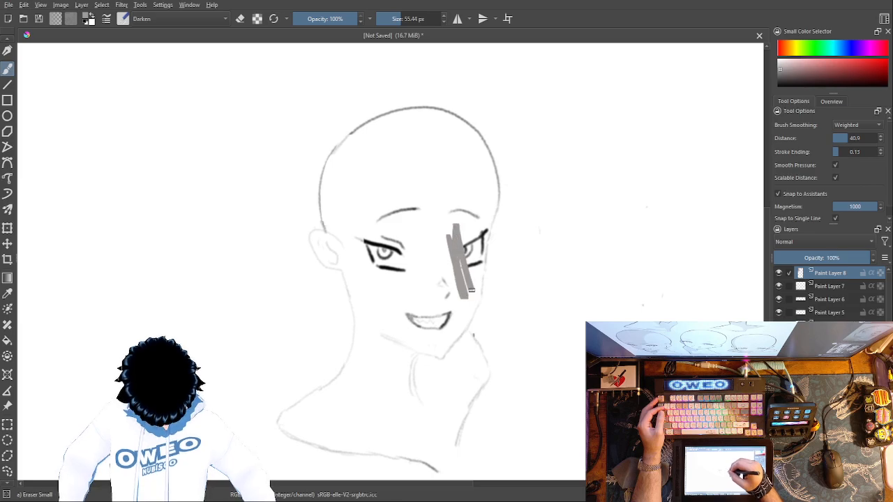
key("ctrl+z")
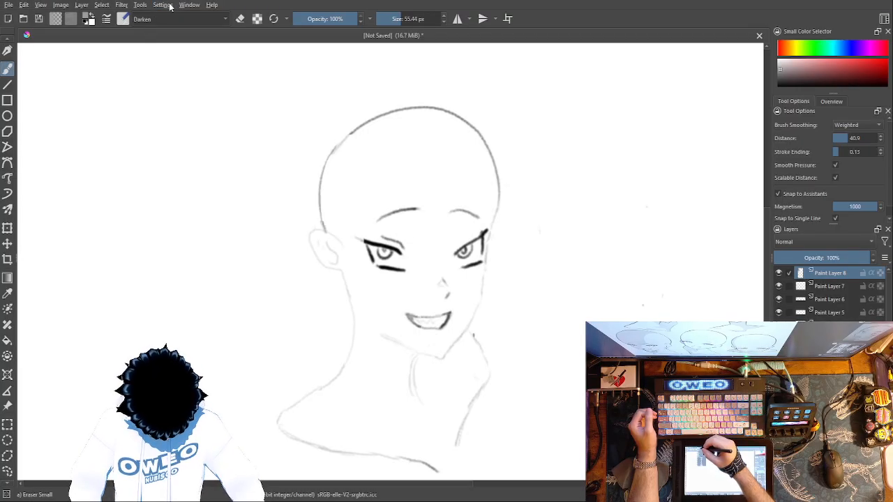
Step: Try the Addition blending mode with strokes beside the nose and on the blank canvas, undoing them
key("a")
left_click_drag(457, 293, 446, 226)
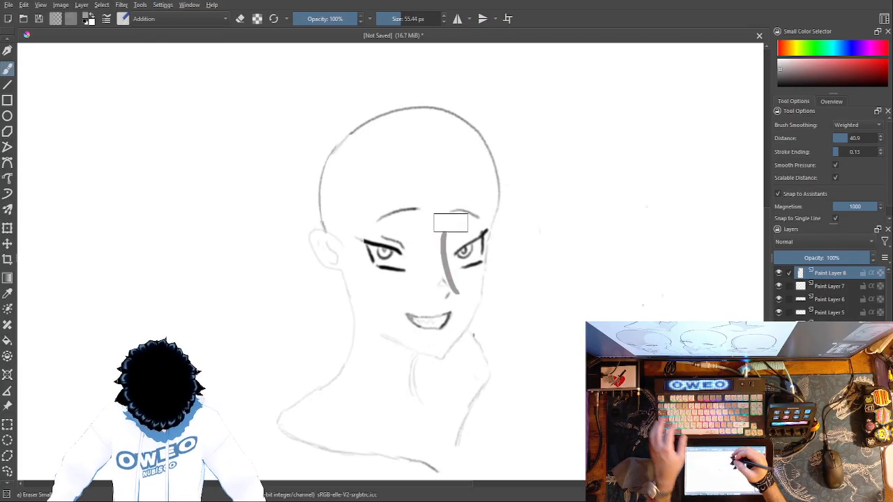
key("ctrl+z")
mouse_move(701, 202)
left_mouse_down()
mouse_move(698, 228)
mouse_move(693, 163)
left_mouse_up()
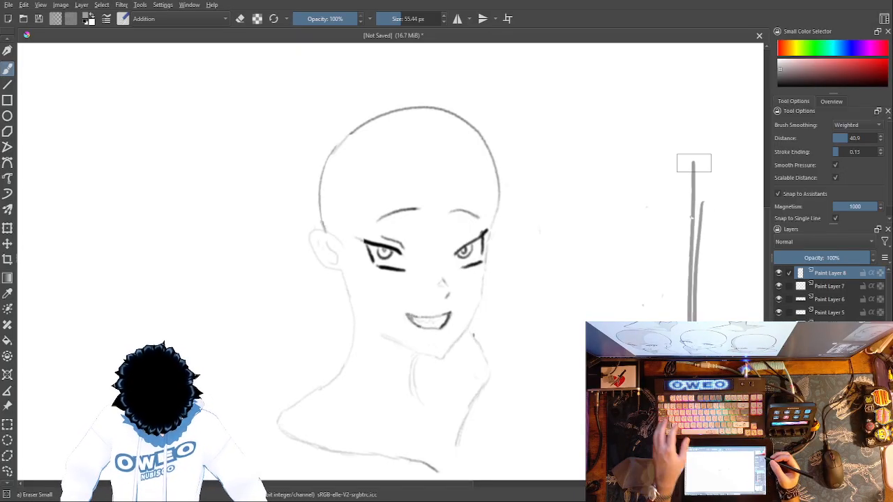
key("ctrl+z")
key("ctrl+z")
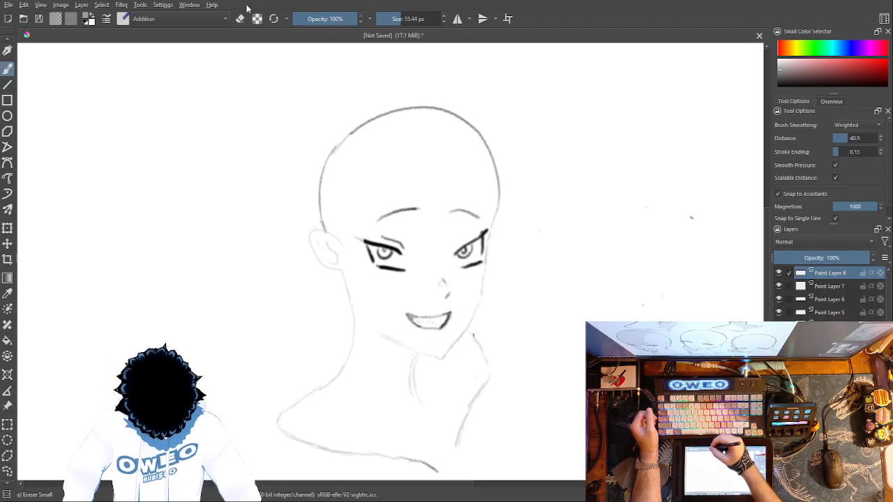
Step: Set the brush blending mode to Color and test a grey stroke along the nose, undoing it
key("alt+shift+c")
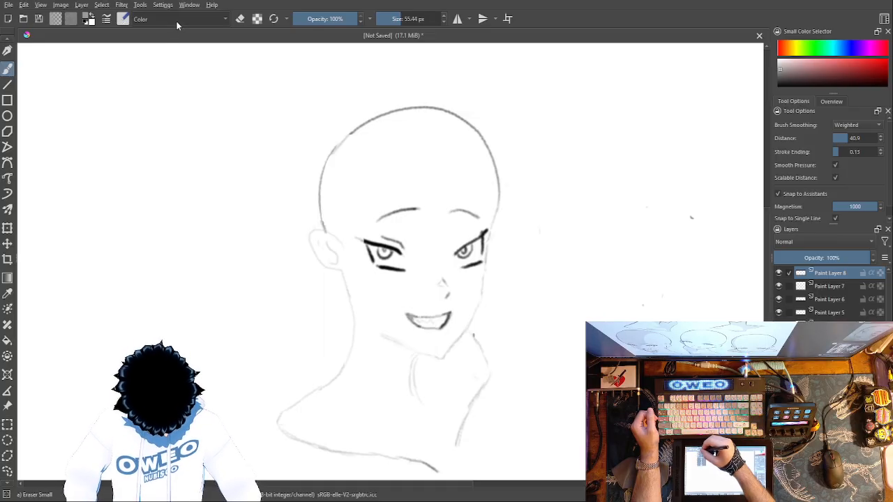
left_click_drag(434, 227, 443, 278)
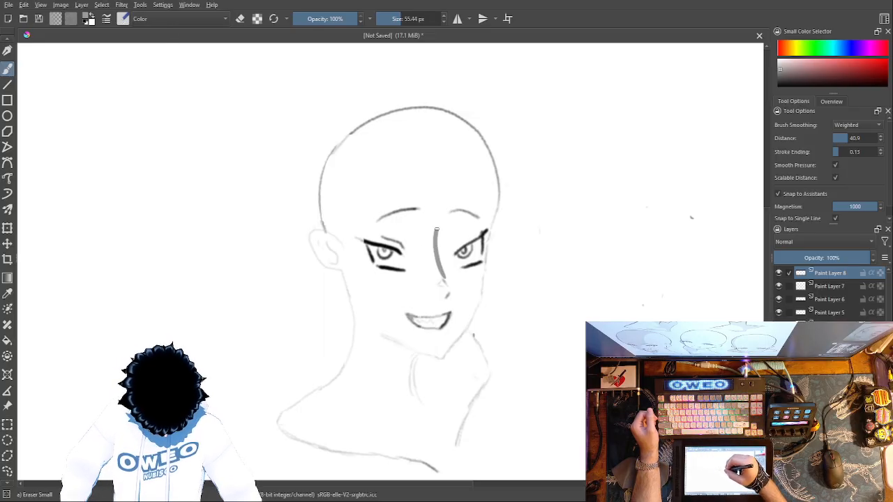
key("ctrl+z")
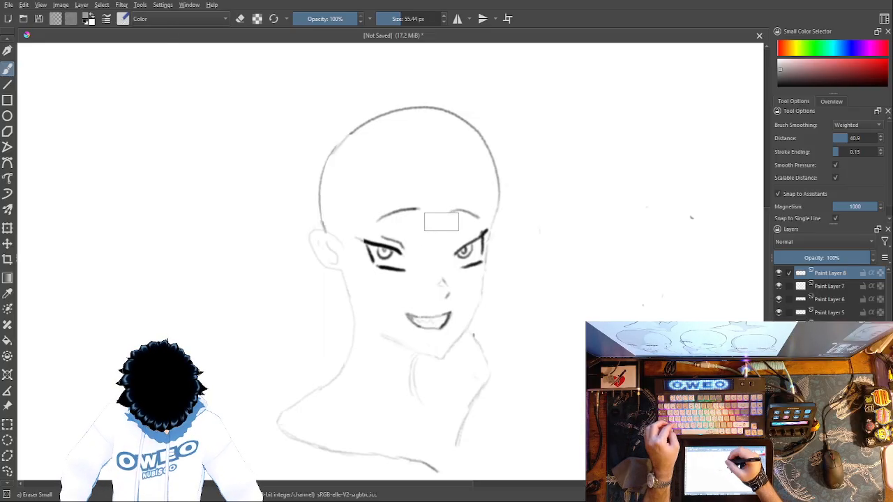
Step: Set the brush opacity to 15% and test overlapping strokes around the nose, eye and blank canvas, undoing them all
left_click(303, 19)
left_click_drag(431, 244, 452, 282)
mouse_move(437, 251)
left_mouse_down()
mouse_move(453, 281)
mouse_move(462, 275)
left_mouse_up()
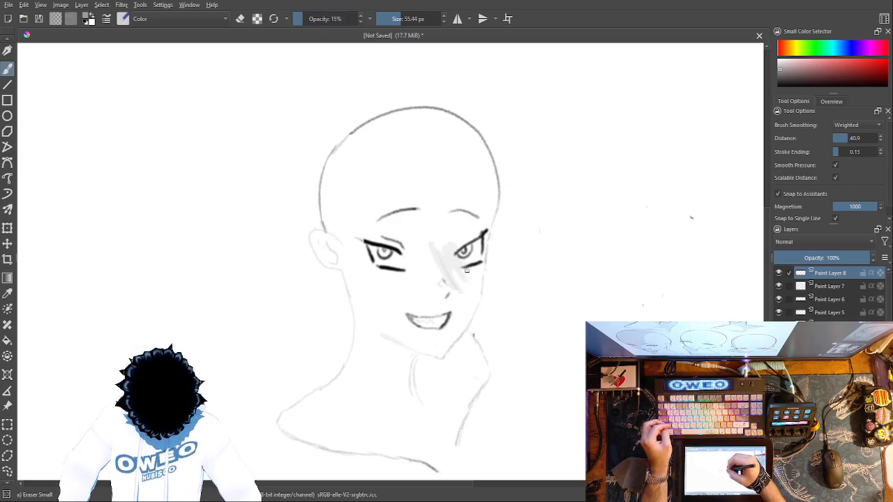
mouse_move(461, 231)
left_mouse_down()
mouse_move(448, 272)
mouse_move(434, 253)
mouse_move(446, 284)
left_mouse_up()
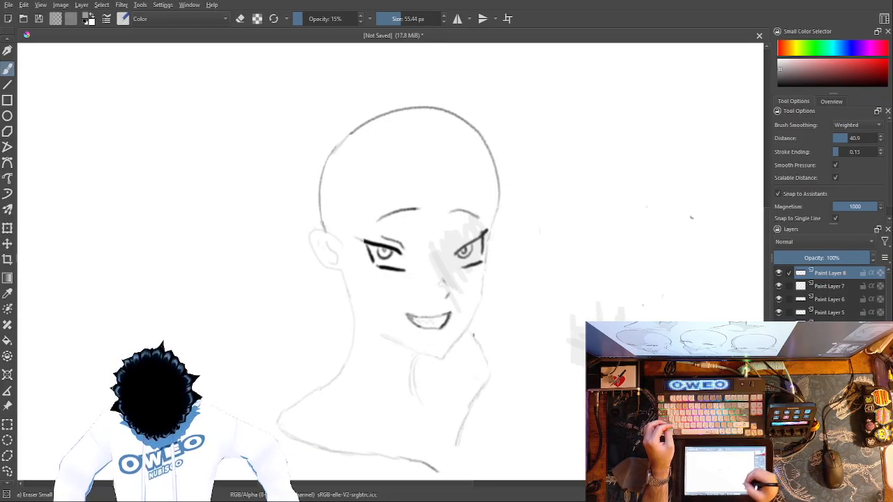
mouse_move(647, 251)
left_mouse_down()
mouse_move(663, 277)
mouse_move(676, 275)
mouse_move(692, 251)
mouse_move(710, 265)
left_mouse_up()
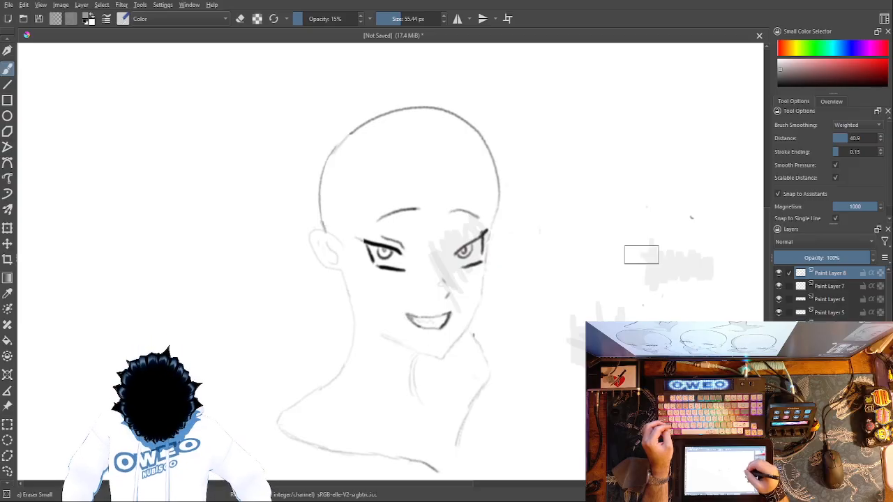
left_click_drag(661, 220, 693, 318)
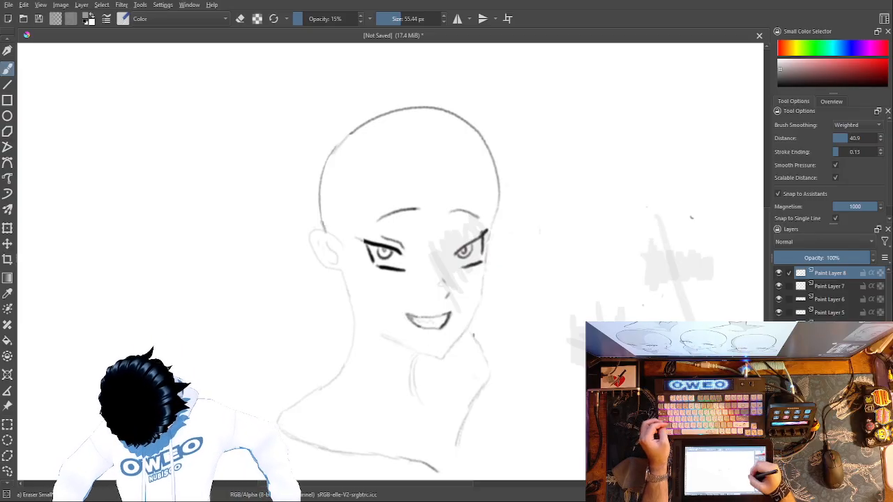
key("ctrl+z")
key("ctrl+z")
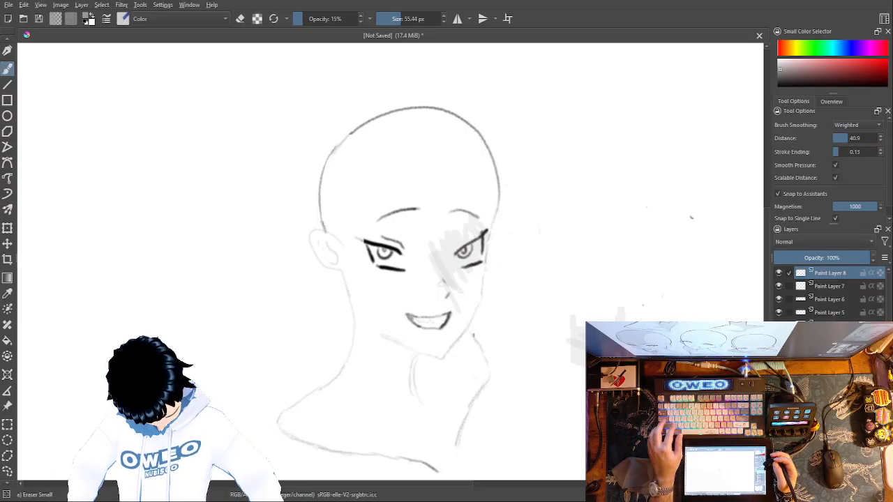
key("ctrl+z")
key("ctrl+z")
key("ctrl+z")
key("ctrl+z")
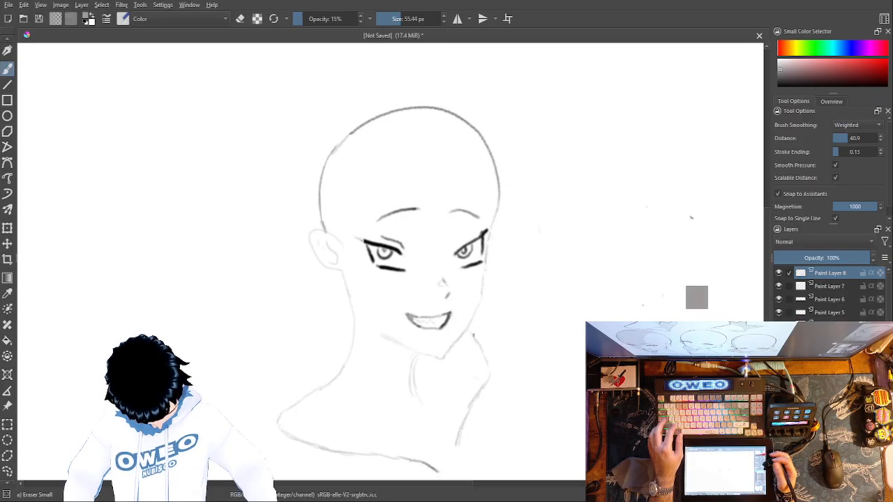
Step: Test two crossing light grey strokes on the blank canvas beside the head, undoing both
left_click_drag(590, 215, 619, 317)
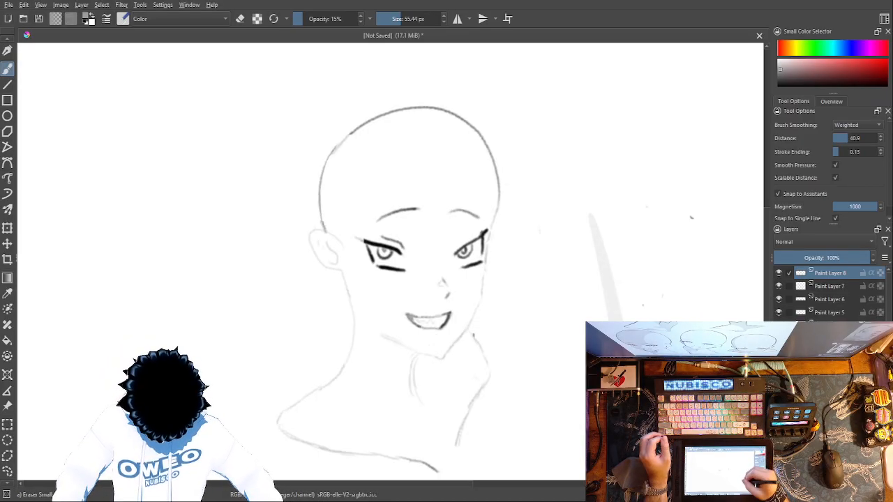
left_click_drag(556, 306, 680, 265)
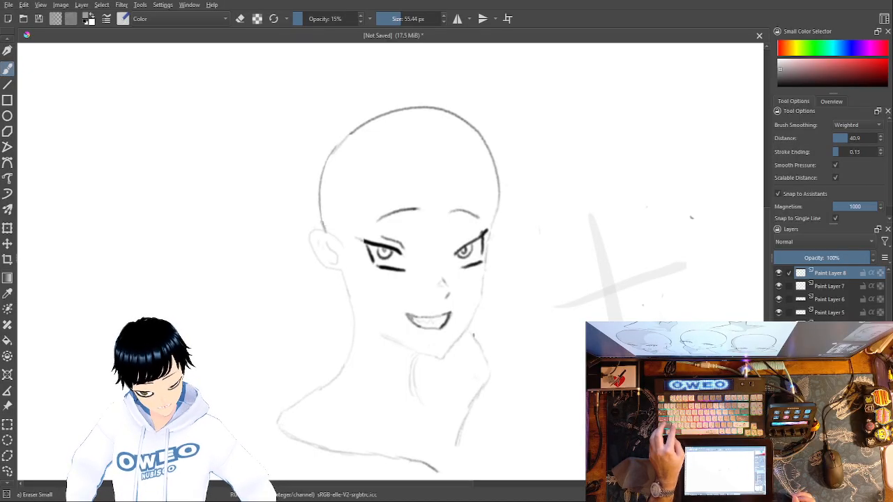
key("ctrl+z")
key("ctrl+z")
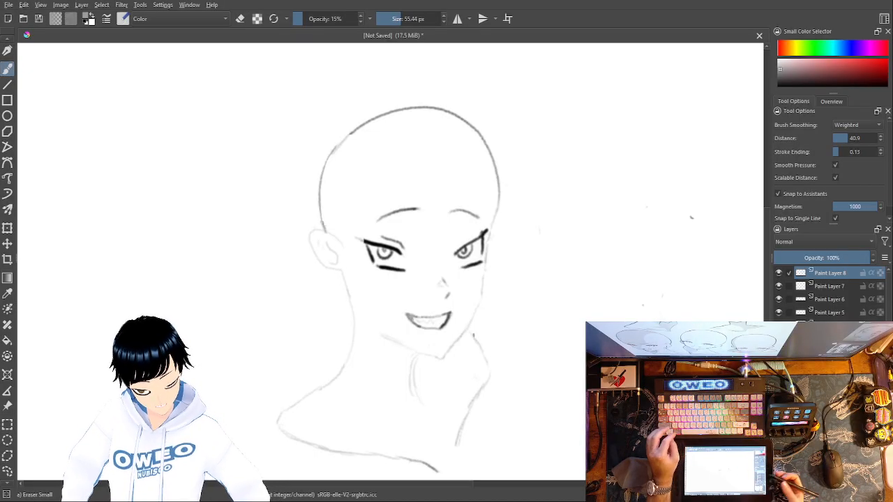
Step: Enlarge the brush to 262.51 px and shade the face, neck and shoulder with broad light grey strokes
left_click_drag(402, 19, 423, 19)
mouse_move(440, 218)
left_mouse_down()
mouse_move(452, 310)
mouse_move(448, 354)
mouse_move(466, 370)
mouse_move(449, 398)
mouse_move(449, 385)
mouse_move(449, 423)
mouse_move(434, 455)
mouse_move(409, 446)
left_mouse_up()
mouse_move(373, 452)
left_mouse_down()
mouse_move(446, 404)
mouse_move(425, 283)
mouse_move(430, 215)
mouse_move(471, 233)
mouse_move(485, 322)
mouse_move(443, 258)
mouse_move(433, 211)
mouse_move(416, 206)
mouse_move(400, 253)
mouse_move(413, 304)
mouse_move(440, 342)
mouse_move(428, 338)
mouse_move(399, 286)
mouse_move(403, 233)
mouse_move(448, 215)
mouse_move(478, 219)
mouse_move(487, 231)
mouse_move(465, 374)
mouse_move(452, 385)
mouse_move(399, 384)
mouse_move(443, 380)
left_mouse_up()
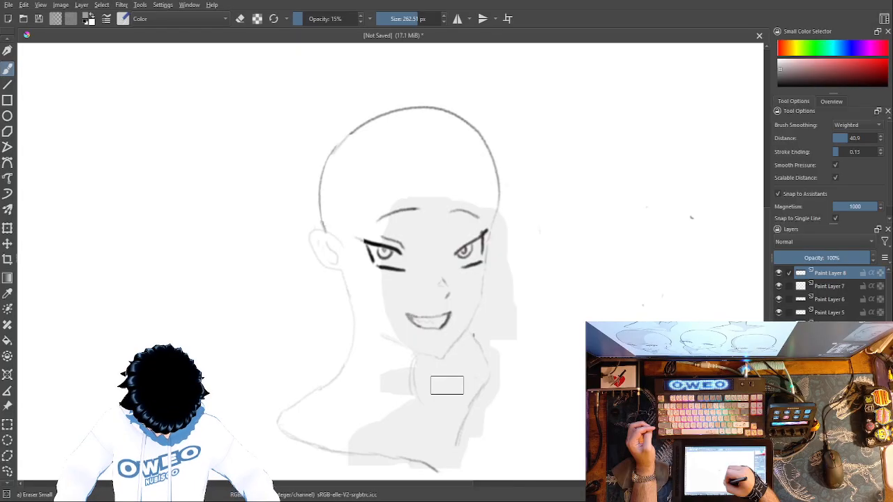
Step: Reduce the brush size to 38.67 px and paint a short vertical stroke over the outer edge of the face shading
right_click(572, 339)
right_click(577, 271)
left_click(398, 20)
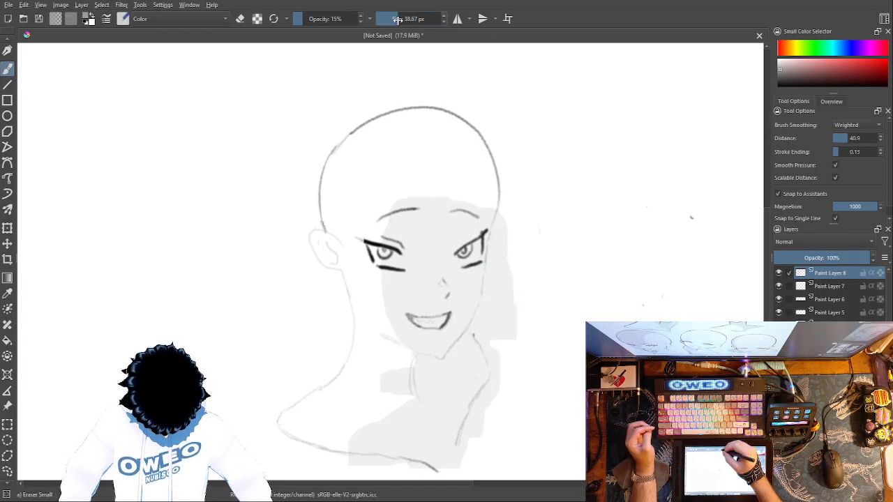
left_click_drag(512, 242, 510, 293)
Step: Switch the painting colour to white, paint a vertical stroke beside the face shading, and turn on erase mode
right_click(546, 149)
left_click(551, 85)
mouse_move(518, 234)
left_mouse_down()
mouse_move(511, 287)
mouse_move(517, 344)
left_mouse_up()
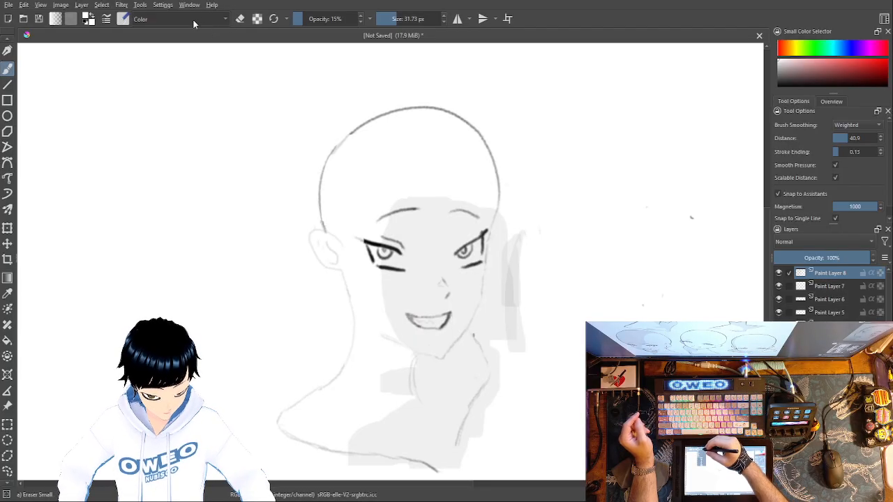
key("e")
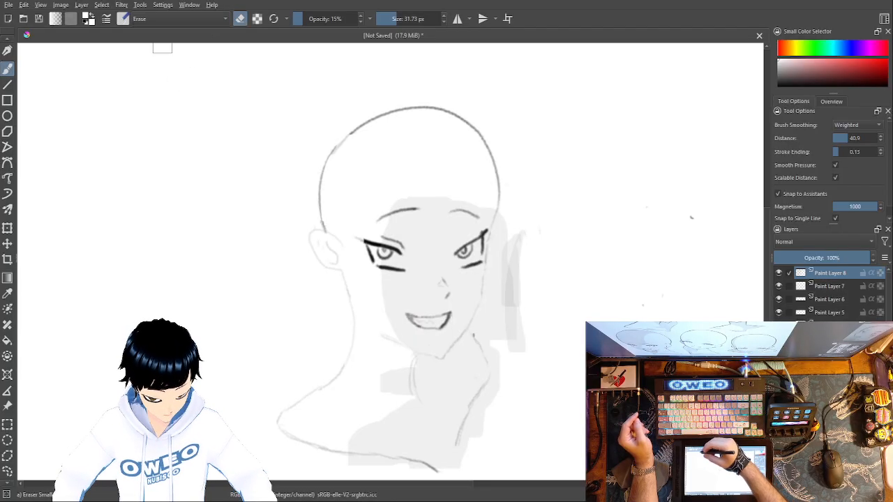
Step: Set the eraser's opacity to 100% and erase the vertical test strokes beside the face shading
right_click(548, 261)
right_click(555, 208)
right_click(544, 261)
right_click(573, 229)
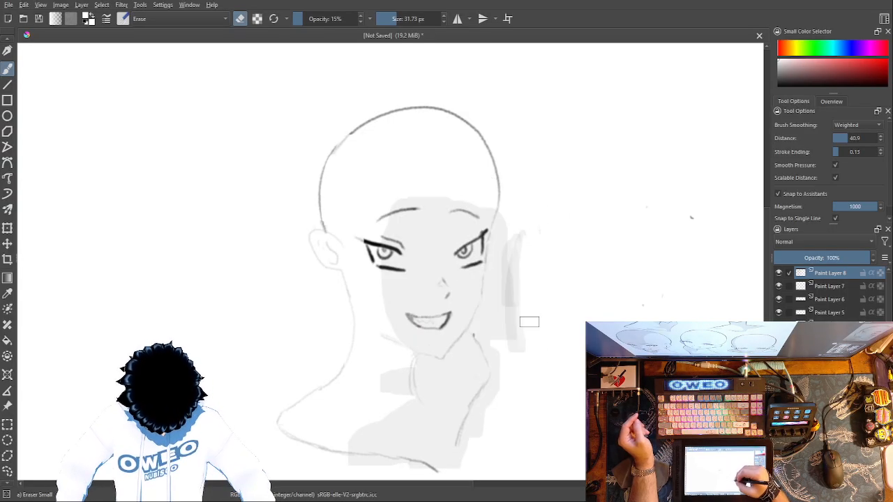
right_click(560, 281)
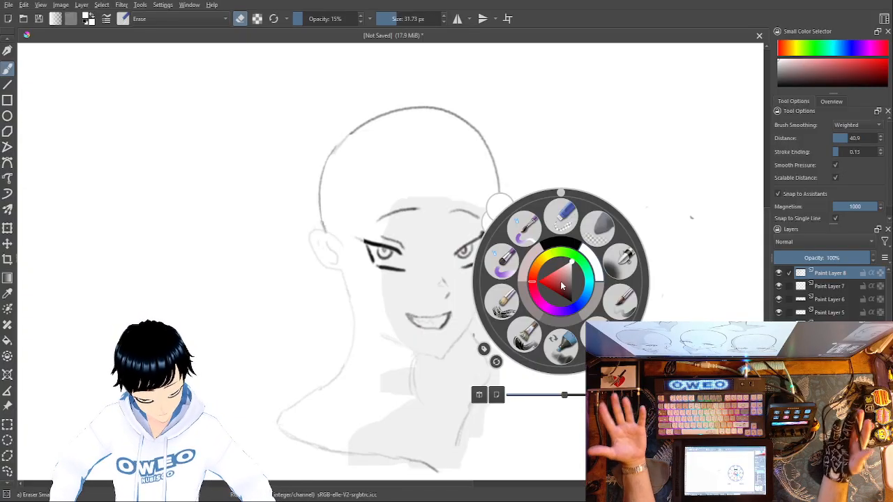
left_click_drag(299, 20, 390, 20)
left_click(547, 114)
mouse_move(524, 231)
left_mouse_down()
mouse_move(519, 326)
mouse_move(538, 399)
mouse_move(528, 346)
mouse_move(521, 365)
mouse_move(516, 251)
left_mouse_up()
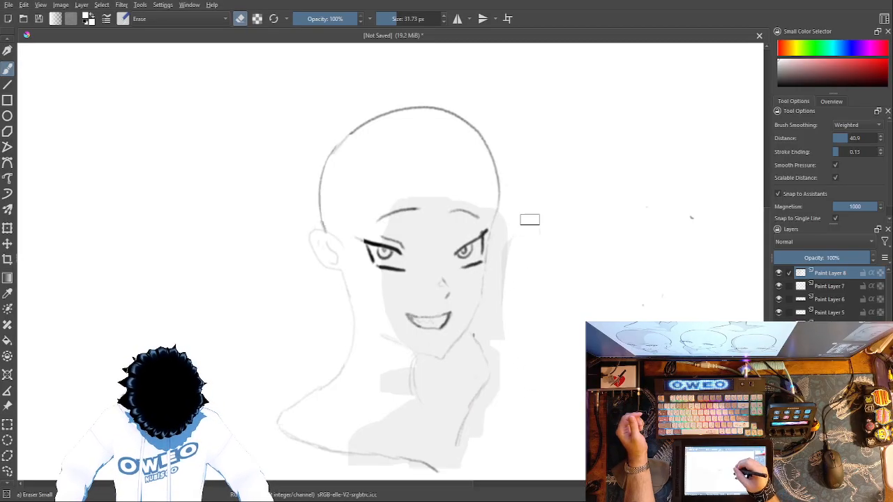
Step: Erase excess shading outside the face and neck and trim the shoulder shading, undoing the last erase stroke beside the cheek
mouse_move(520, 211)
left_mouse_down()
mouse_move(498, 321)
mouse_move(500, 397)
mouse_move(465, 480)
left_mouse_up()
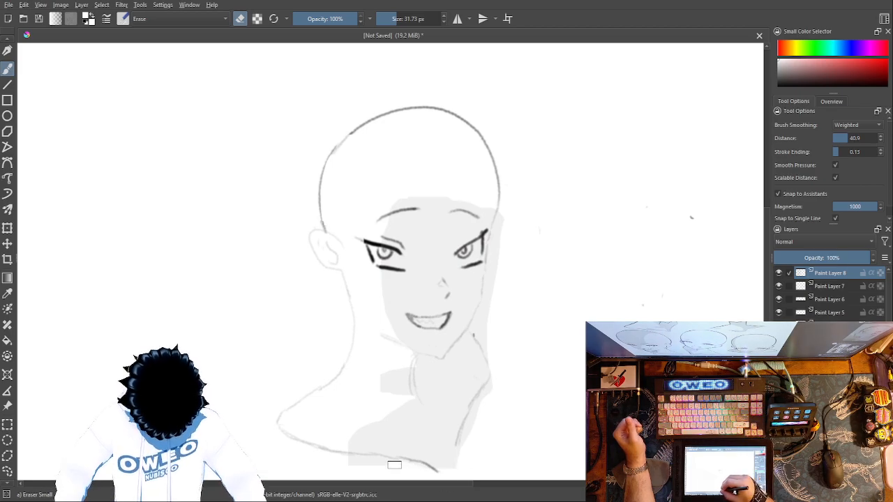
left_click_drag(382, 416, 428, 455)
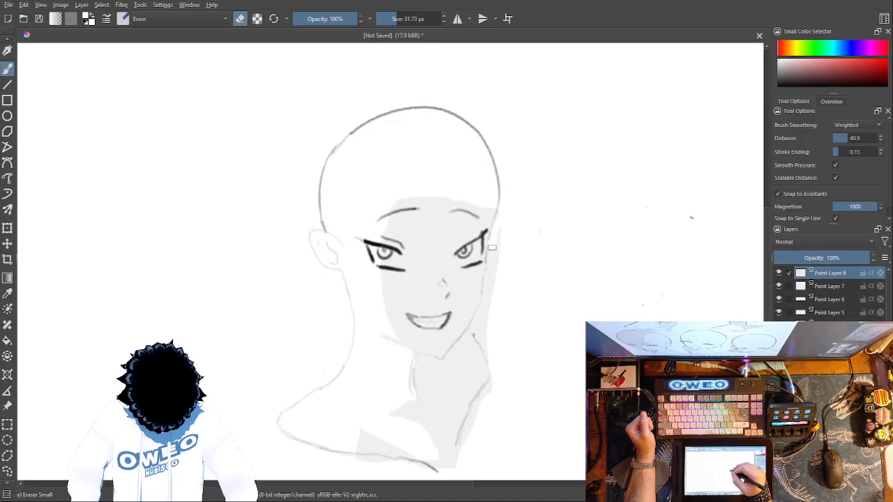
left_click_drag(490, 265, 488, 285)
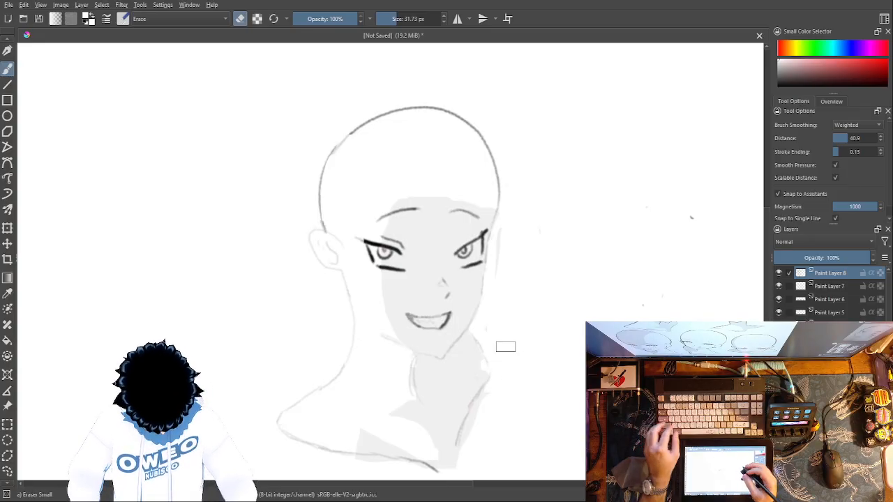
key("ctrl+z")
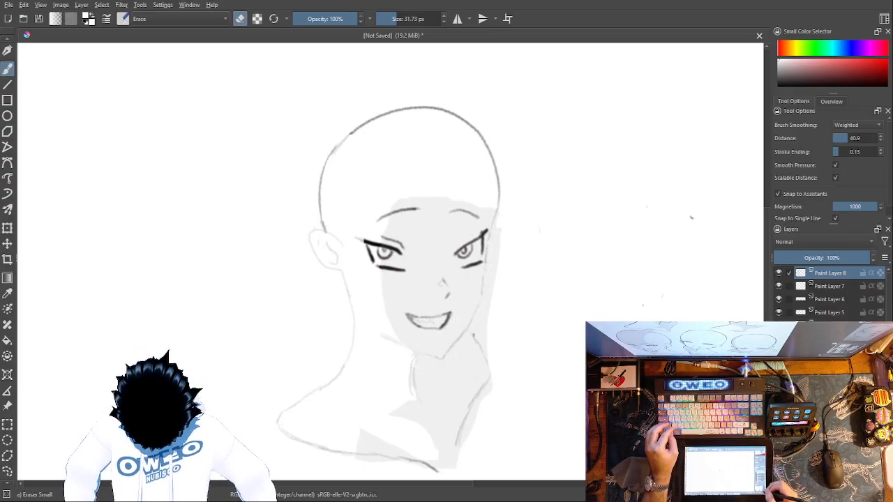
Step: Erase the leftover grey shading outside the cheek and jaw contour on the shaded side of the face
key("ctrl+plus")
key("ctrl+plus")
key("ctrl+plus")
key("ctrl+plus")
key("ctrl+minus")
key("ctrl+minus")
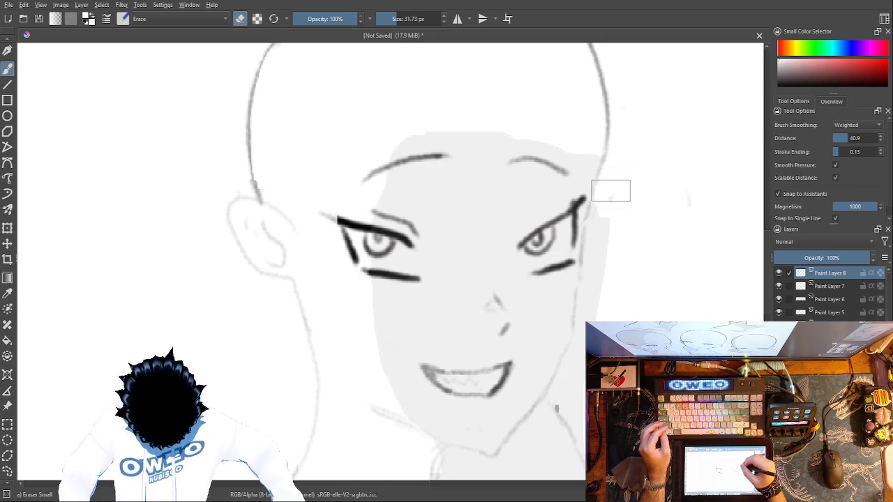
left_click_drag(612, 205, 596, 411)
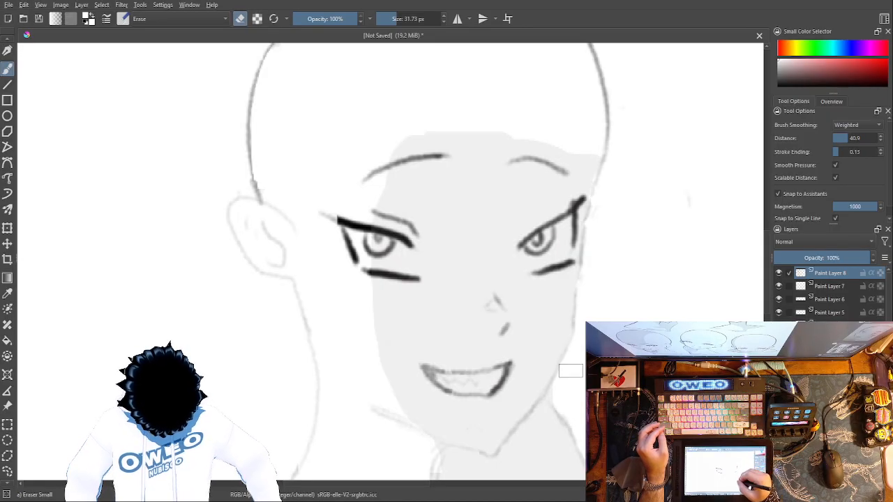
Step: Erase the pointed end of the shadow patch along the lower shoulder line
left_click_drag(651, 412, 647, 291)
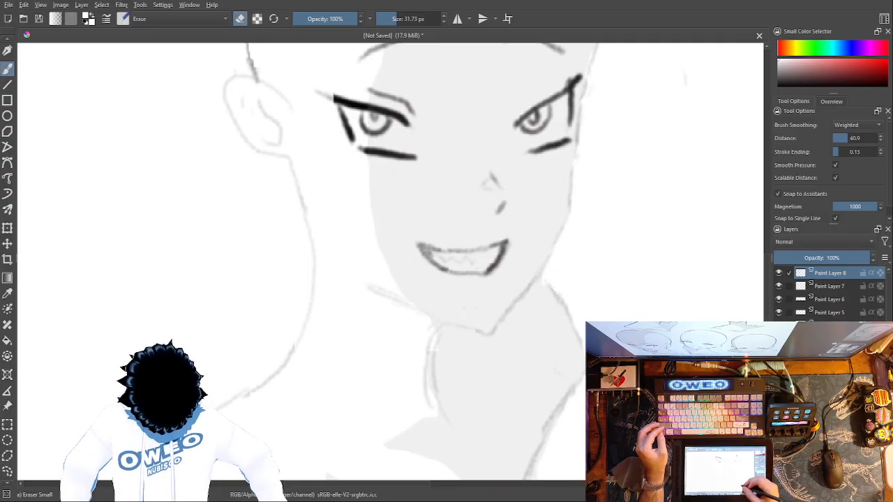
left_click_drag(666, 401, 667, 259)
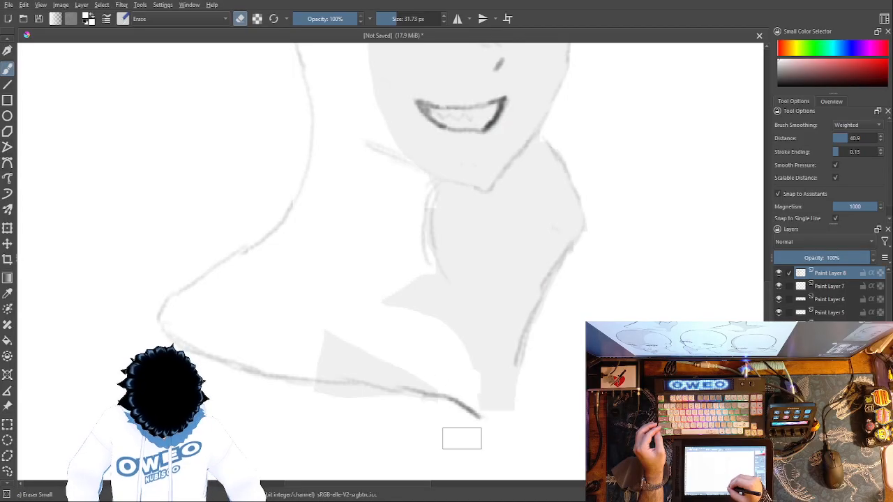
left_click_drag(447, 361, 462, 374)
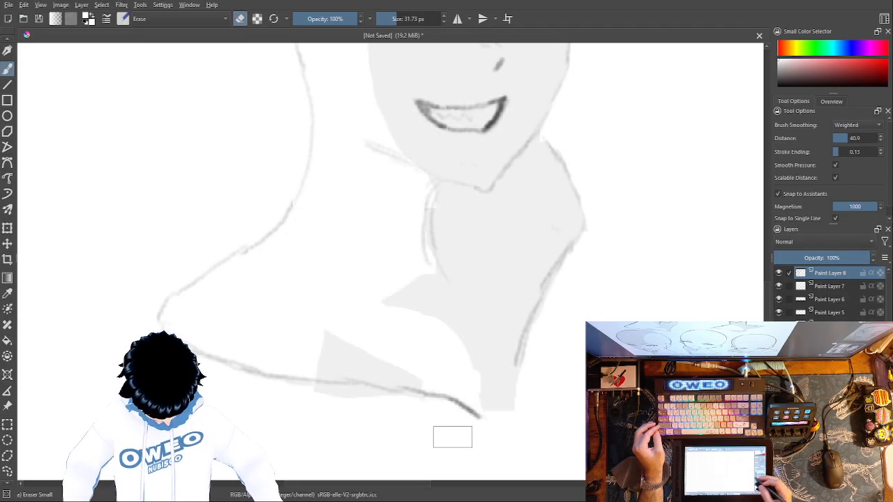
key("ctrl+plus")
key("ctrl+minus")
key("ctrl+minus")
key("ctrl+minus")
key("ctrl+minus")
key("ctrl+minus")
key("ctrl+minus")
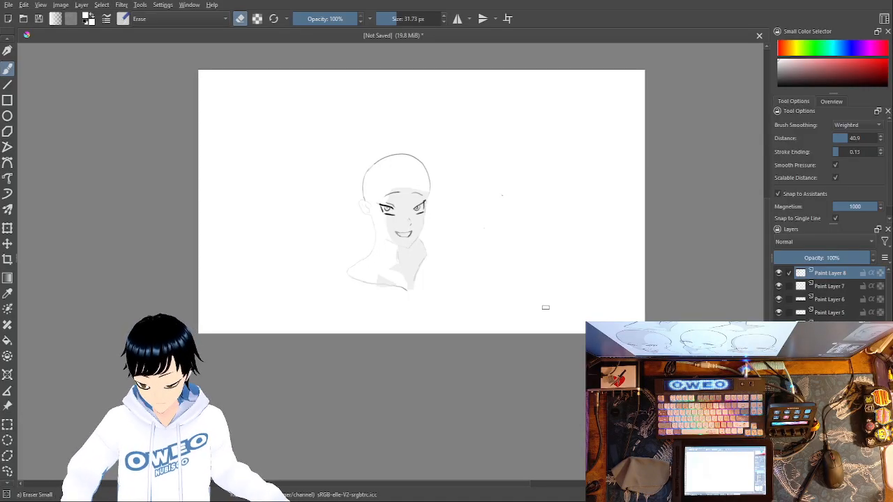
Step: Inspect the cleaned shading of the face, neck and shoulder, including the mouth and jaw up close
key("1")
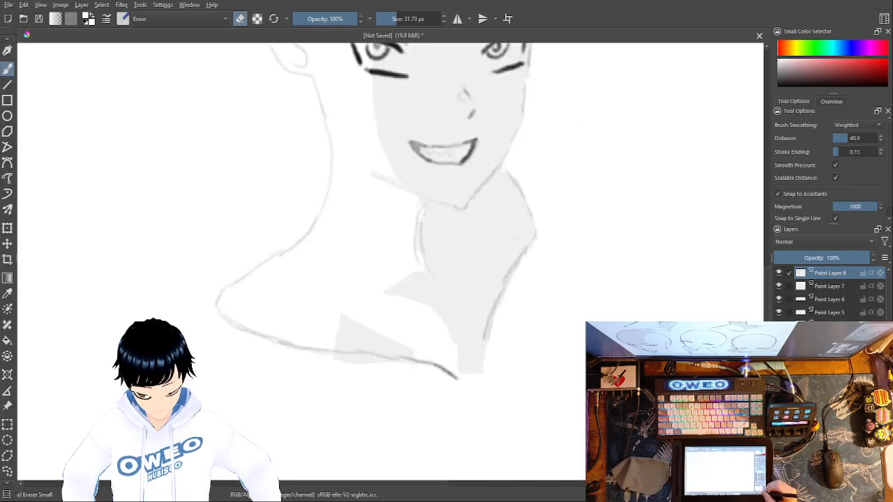
mouse_move(697, 202)
left_mouse_down()
mouse_move(695, 323)
mouse_move(684, 304)
left_mouse_up()
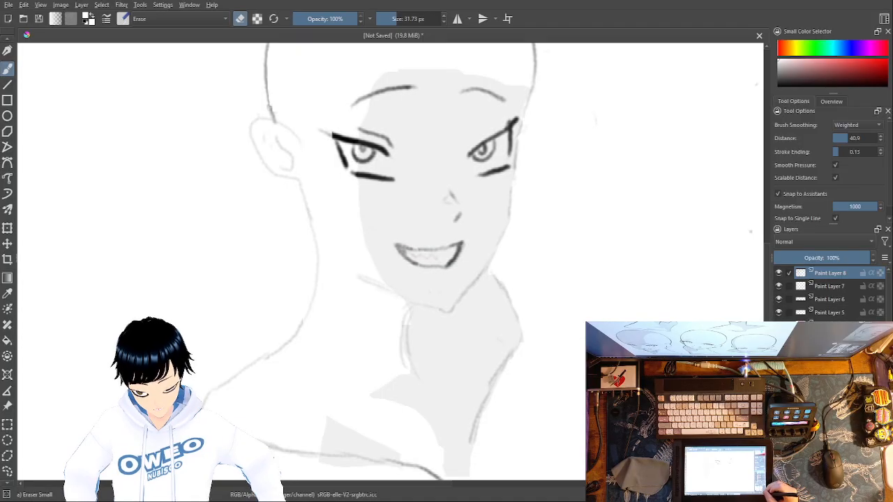
key("ctrl+plus")
key("ctrl+plus")
key("ctrl+plus")
key("ctrl+plus")
key("ctrl+plus")
key("ctrl+plus")
key("ctrl+minus")
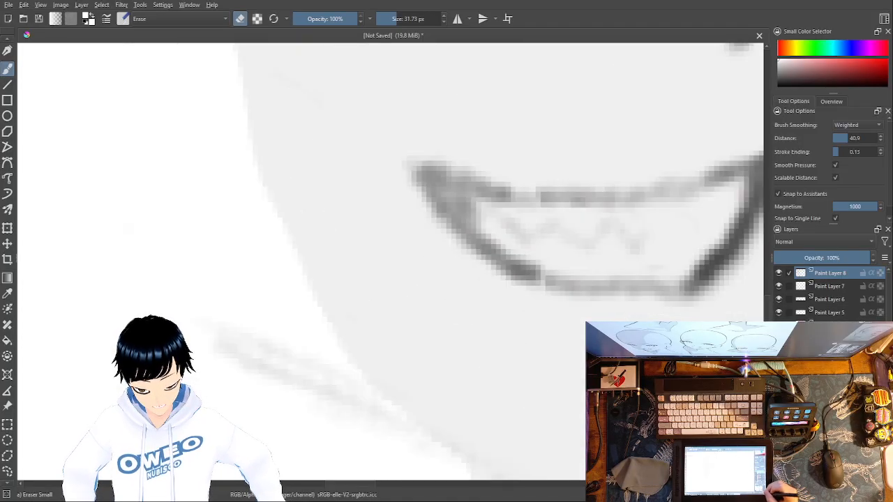
left_click_drag(692, 324, 534, 350)
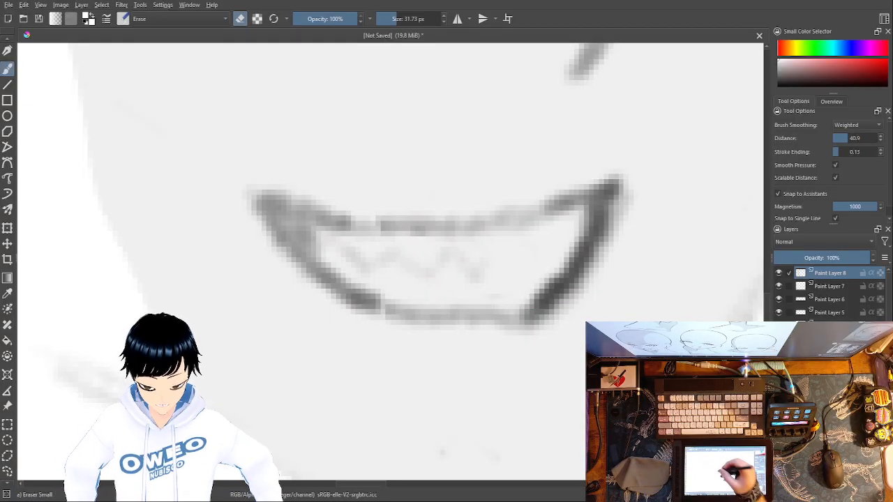
key("ctrl+minus")
key("ctrl+minus")
key("ctrl+minus")
key("ctrl+minus")
key("ctrl+minus")
key("ctrl+minus")
key("ctrl+minus")
key("ctrl+minus")
key("ctrl+minus")
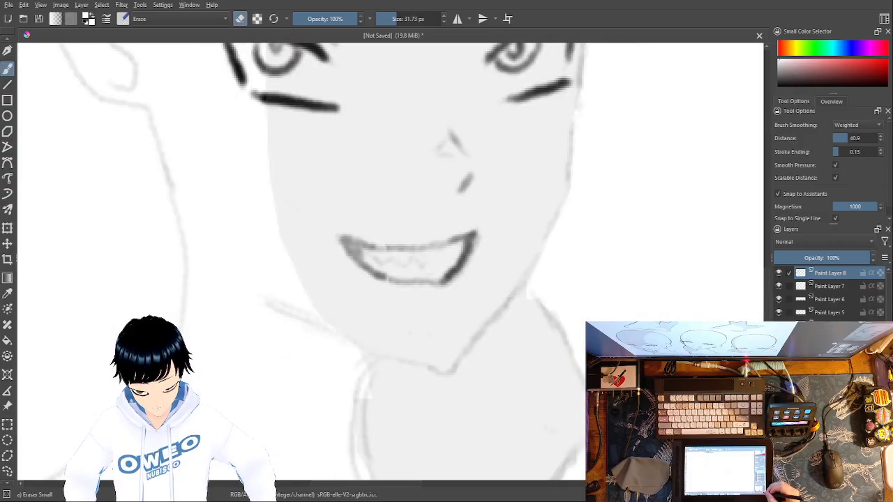
key("ctrl+plus")
key("ctrl+plus")
key("ctrl+plus")
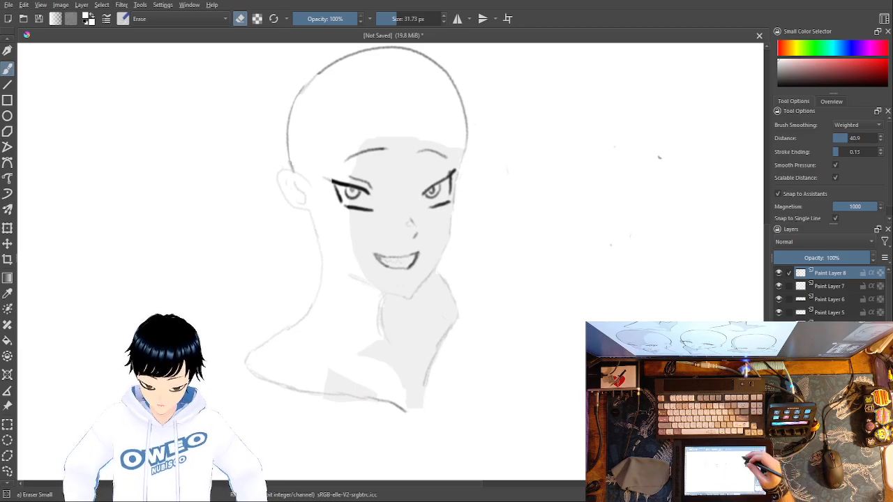
Step: Erase the stray dark speck on the blank canvas beside the head and switch the painting colour to grey
left_click_drag(652, 169, 658, 162)
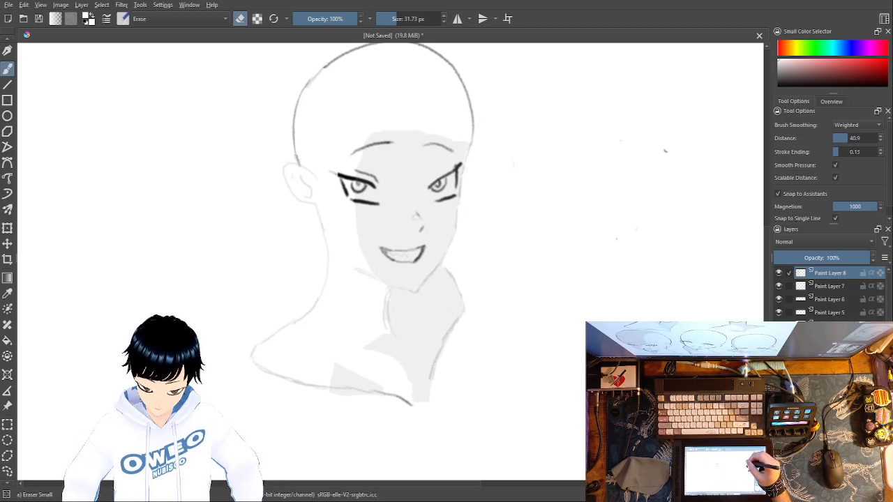
right_click(657, 152)
left_click(663, 56)
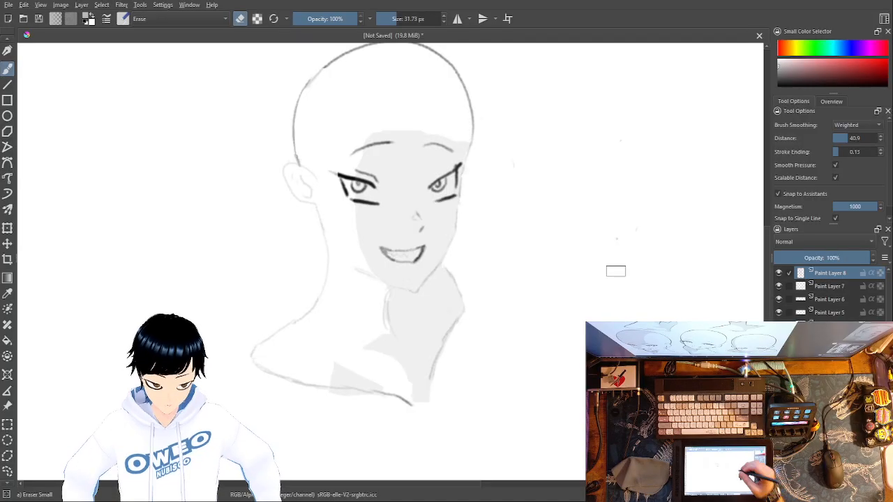
Step: Examine the line work of the eye crossed by the shading's edge up close
right_click(578, 289)
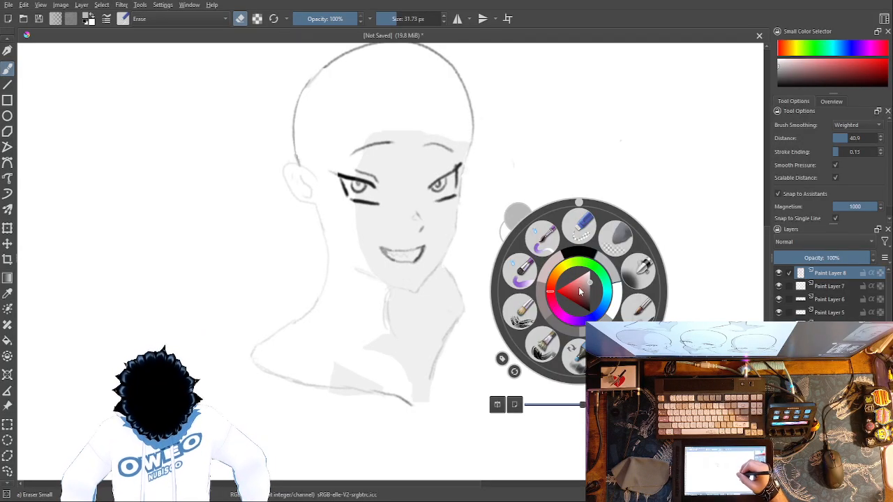
key("ctrl+plus")
key("ctrl+plus")
key("ctrl+plus")
left_click_drag(583, 405, 594, 405)
left_click(687, 230)
left_click_drag(699, 218, 679, 495)
left_click_drag(610, 251, 640, 500)
left_click_drag(497, 343, 707, 370)
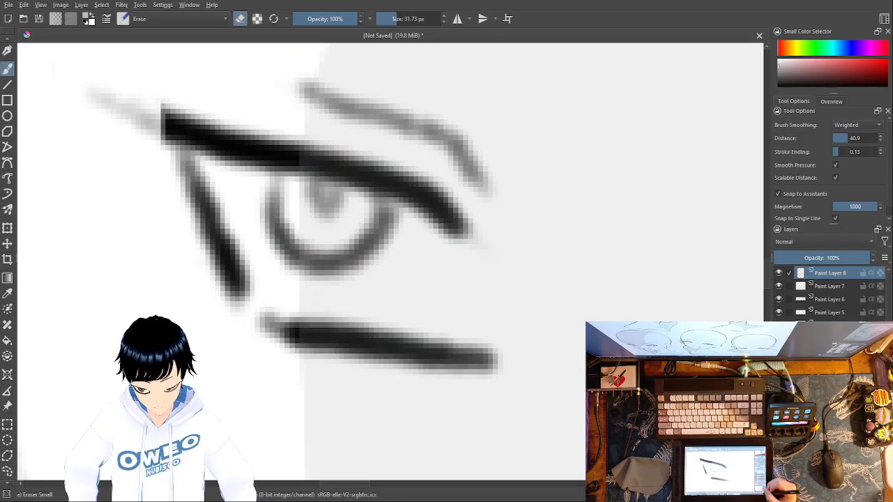
Step: Compare how the shaded head reads up close and at full-canvas distance
key("ctrl+minus")
key("ctrl+minus")
key("ctrl+minus")
key("ctrl+minus")
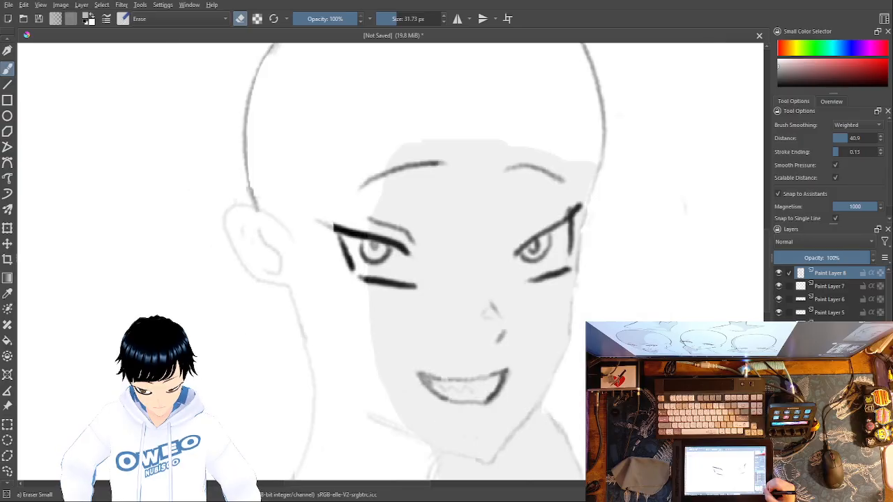
key("ctrl+minus")
key("ctrl+minus")
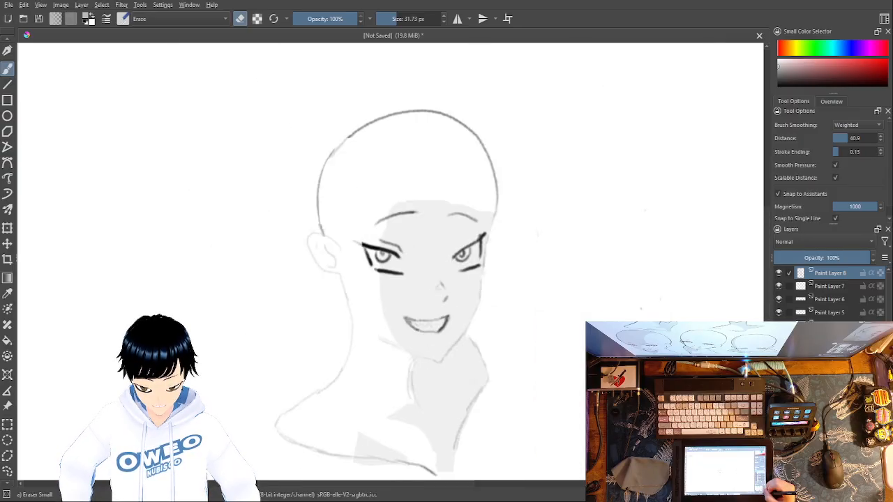
key("ctrl+minus")
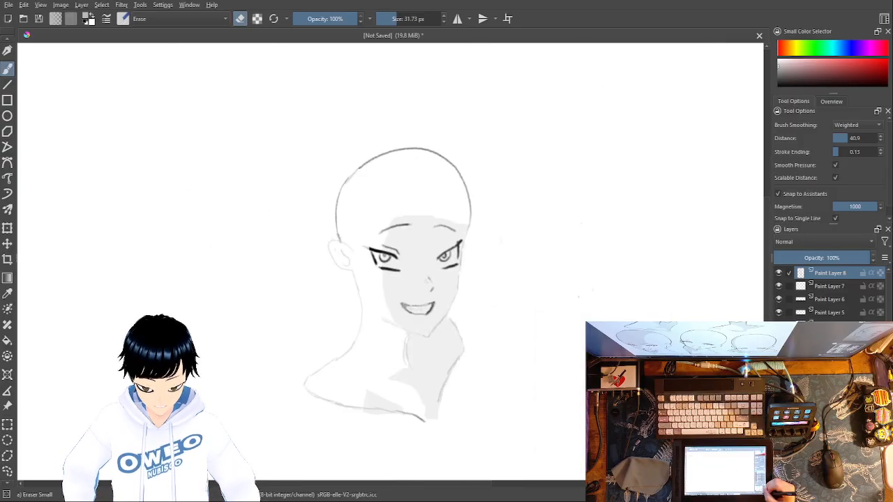
key("ctrl+minus")
key("ctrl+plus")
key("ctrl+minus")
key("ctrl+minus")
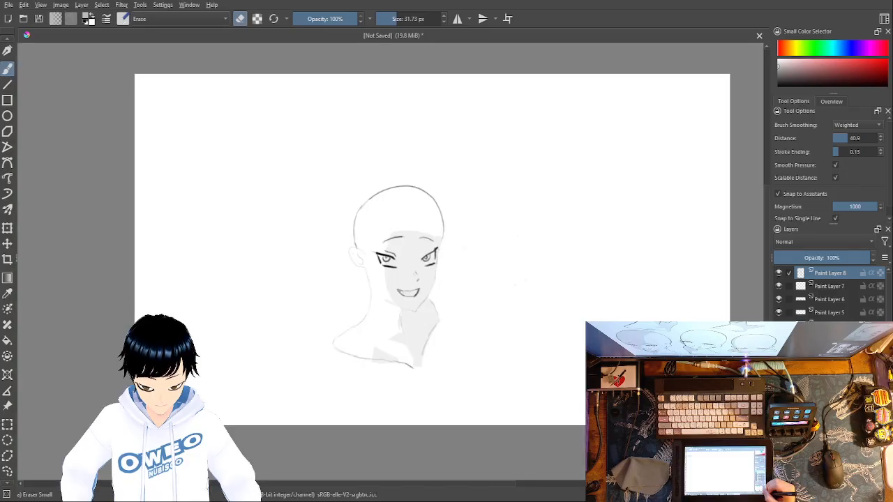
key("ctrl+plus")
key("ctrl+plus")
key("ctrl+plus")
key("ctrl+plus")
key("ctrl+plus")
key("ctrl+plus")
key("ctrl+plus")
key("ctrl+plus")
key("ctrl+plus")
key("ctrl+minus")
key("ctrl+minus")
key("ctrl+minus")
key("ctrl+minus")
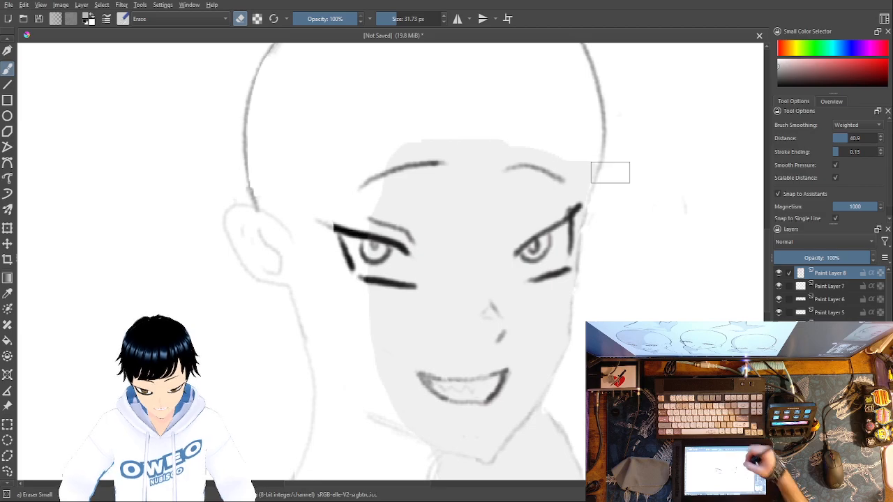
key("ctrl+plus")
key("ctrl+plus")
key("ctrl+minus")
key("ctrl+minus")
key("ctrl+minus")
key("ctrl+minus")
key("ctrl+minus")
key("ctrl+minus")
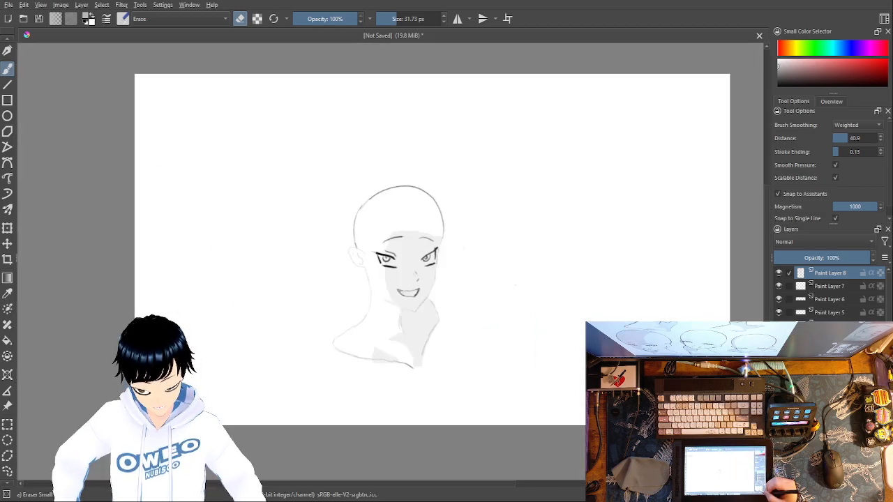
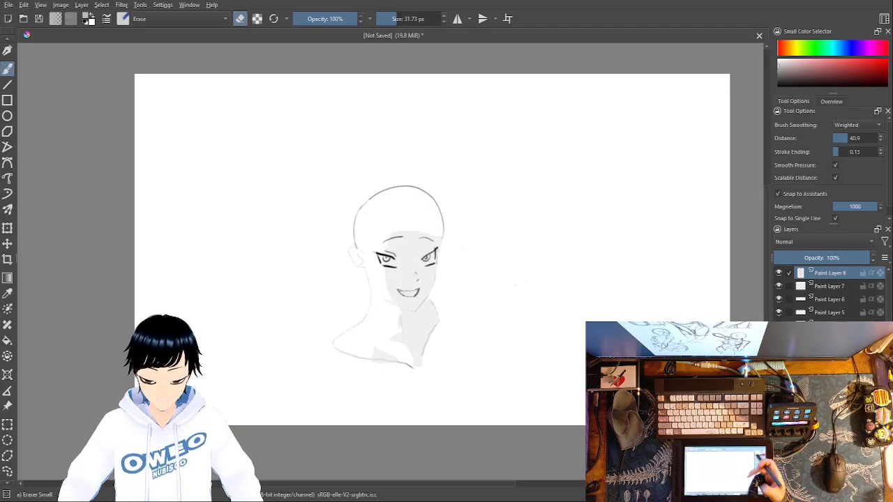
Step: With the Pencil-2 brush at about 102 px, sketch a pointed arch with three vertical strokes on the blank canvas beside the head
right_click(637, 213)
left_click(662, 259)
mouse_move(551, 185)
left_mouse_down()
mouse_move(607, 185)
mouse_move(637, 213)
left_mouse_up()
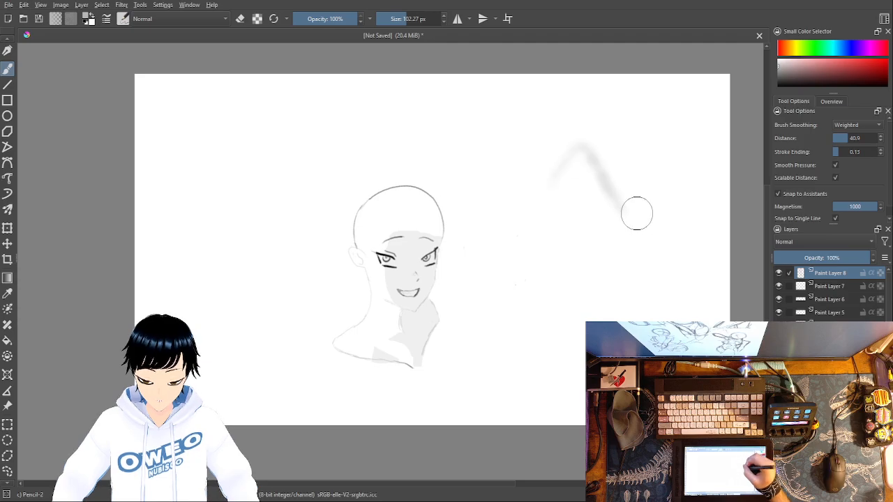
left_click_drag(550, 174, 555, 324)
left_click_drag(612, 202, 622, 292)
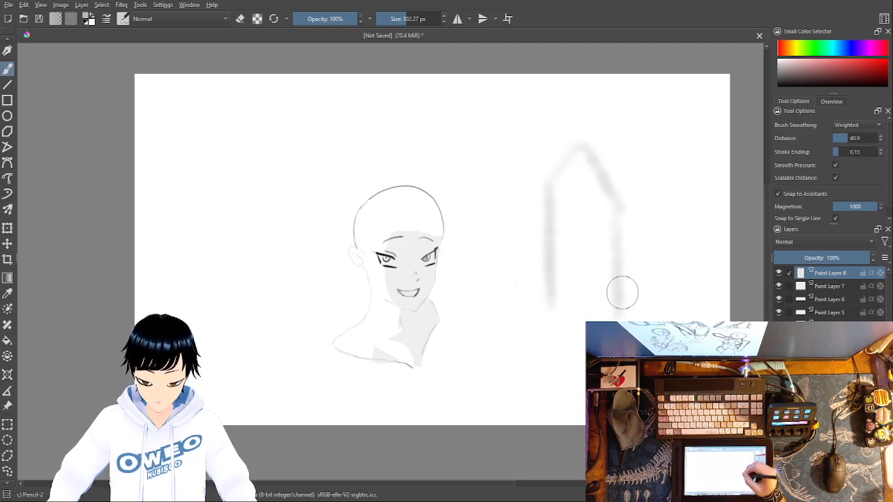
left_click_drag(580, 180, 587, 323)
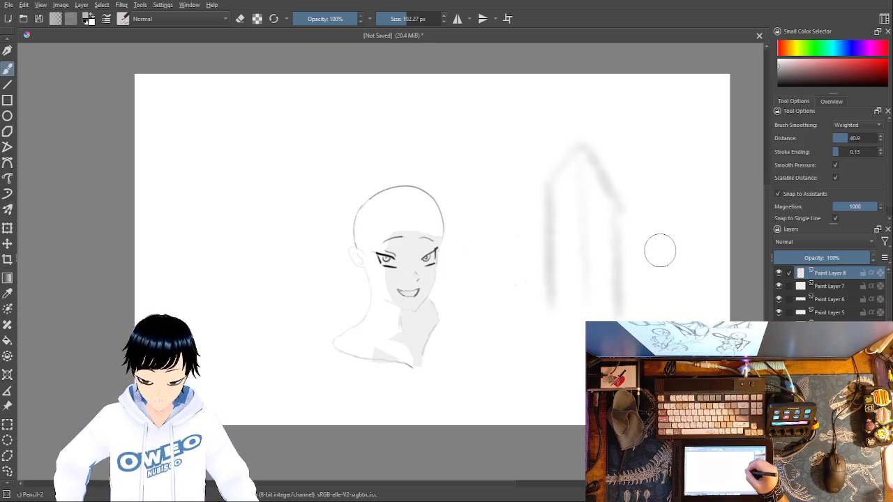
Step: Add small angled marks beside the arch sketch, a broad ellipse around its peak and a short stroke above the ellipse
left_click_drag(687, 208, 655, 253)
left_click_drag(657, 216, 656, 274)
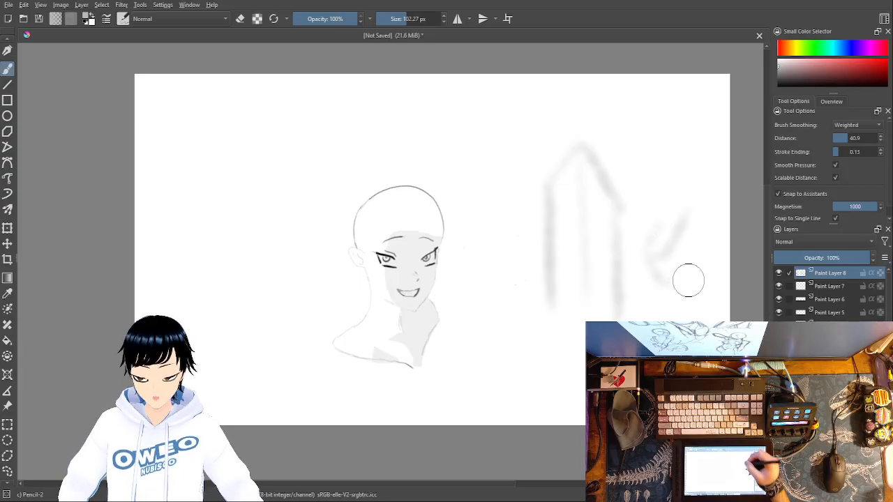
mouse_move(538, 91)
left_mouse_down()
mouse_move(567, 128)
mouse_move(551, 113)
mouse_move(547, 158)
mouse_move(535, 153)
mouse_move(528, 198)
mouse_move(636, 200)
mouse_move(552, 127)
left_mouse_up()
mouse_move(611, 149)
left_mouse_down()
mouse_move(607, 159)
mouse_move(602, 144)
left_mouse_up()
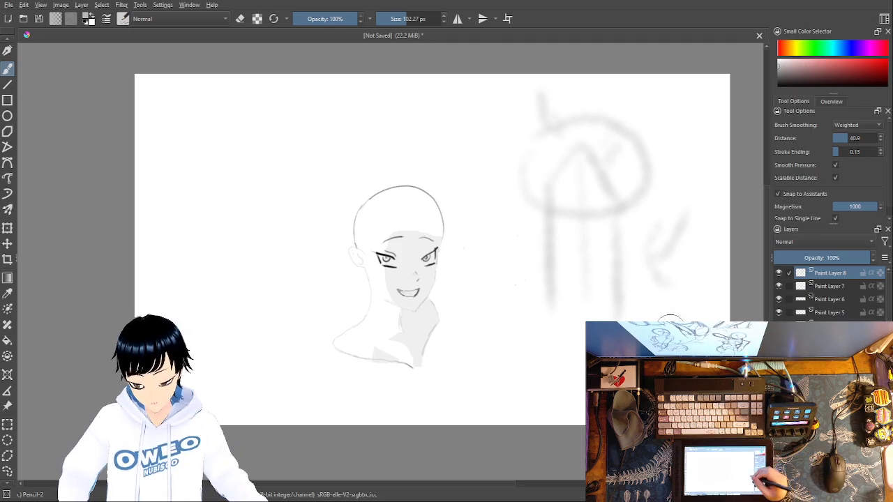
Step: Erase the small angled marks and part of the arch's outer vertical stroke with the small eraser
right_click(658, 288)
left_click(664, 241)
mouse_move(663, 240)
left_mouse_down()
mouse_move(653, 209)
mouse_move(651, 322)
mouse_move(677, 221)
mouse_move(682, 321)
left_mouse_up()
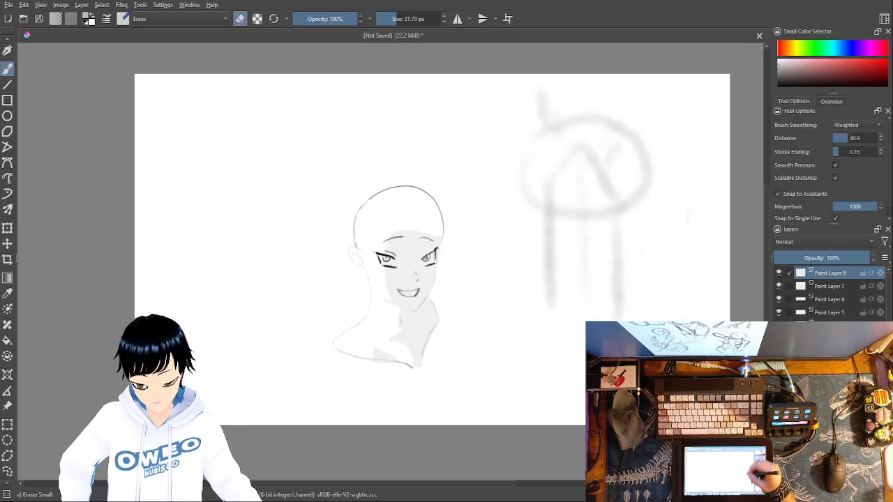
left_click_drag(618, 330, 627, 190)
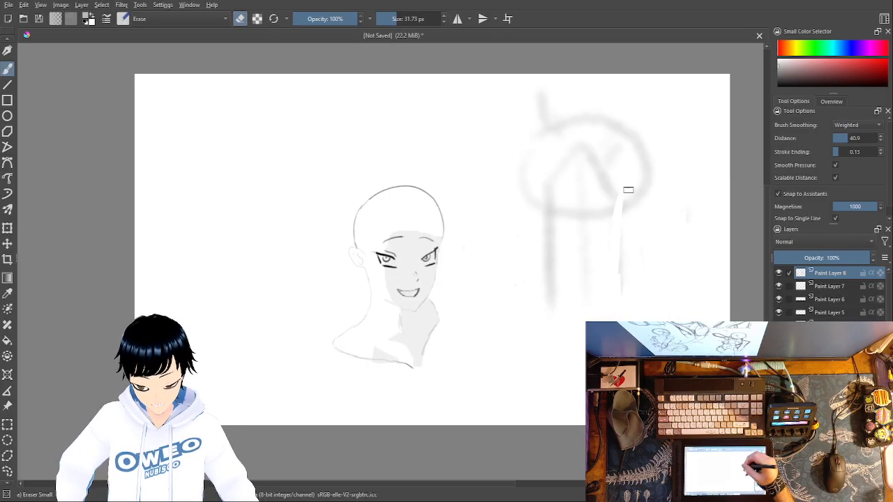
Step: Undo the erasing and the whole arch and ellipse doodle beside the head
key("ctrl+z")
key("ctrl+z")
key("ctrl+z")
key("ctrl+z")
key("ctrl+z")
key("ctrl+z")
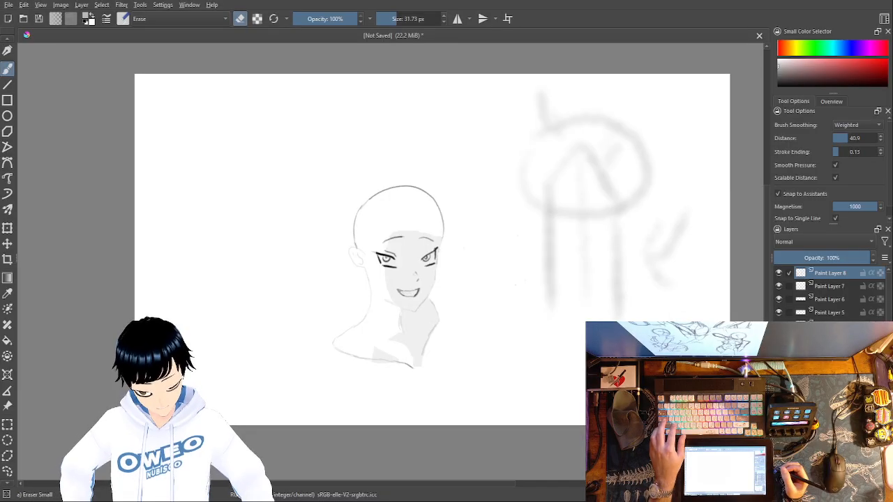
key("ctrl+z")
key("ctrl+z")
key("ctrl+z")
key("ctrl+z")
key("ctrl+z")
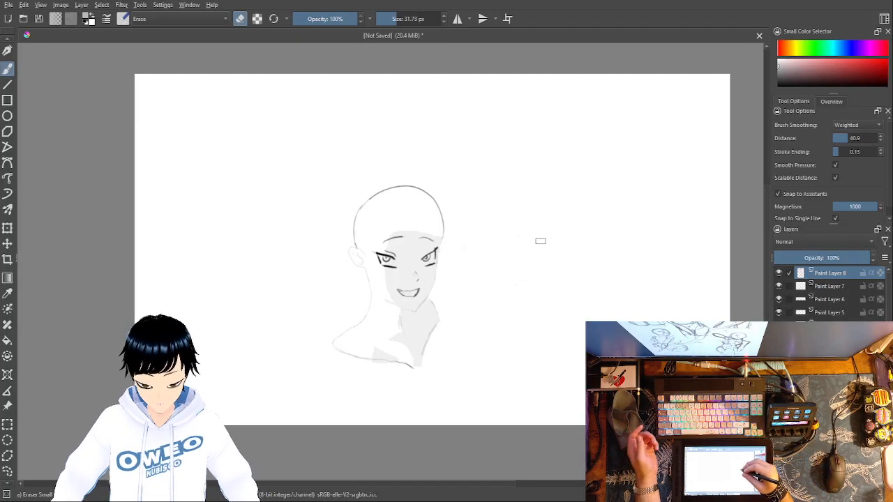
Step: With the Pencil-2 brush, sketch a wide V and a smaller, narrow V on the blank canvas beside the head
right_click(689, 271)
left_click(715, 307)
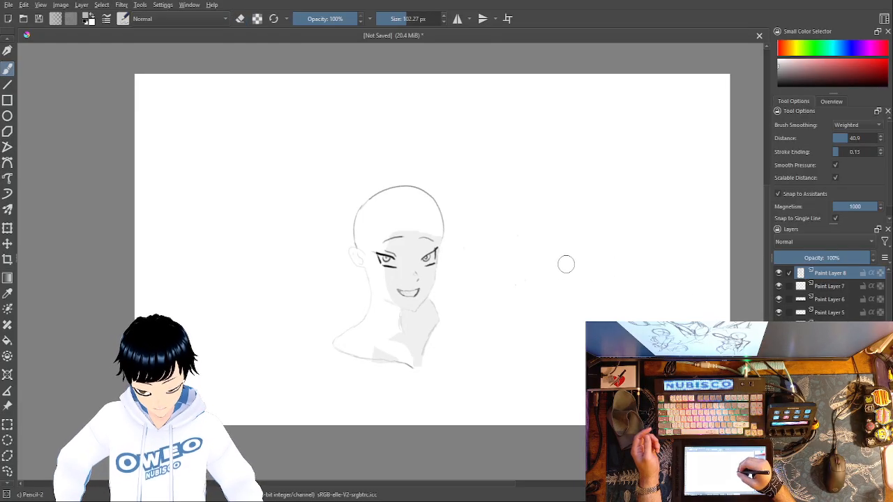
mouse_move(556, 255)
left_mouse_down()
mouse_move(598, 301)
mouse_move(647, 223)
left_mouse_up()
mouse_move(656, 274)
left_mouse_down()
mouse_move(671, 293)
mouse_move(676, 277)
mouse_move(655, 282)
mouse_move(650, 270)
mouse_move(673, 276)
mouse_move(674, 249)
left_mouse_up()
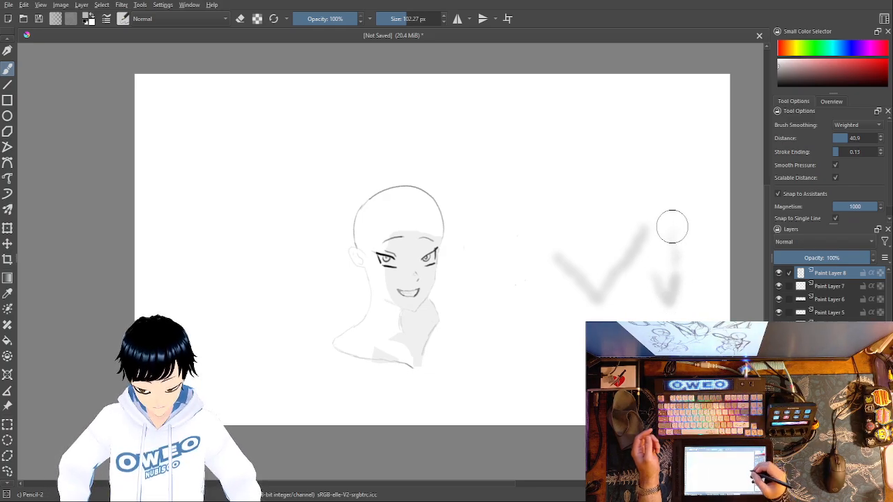
Step: Erase both V-shaped strokes and their leftover smudges beside the head with the small eraser
right_click(630, 244)
left_click(631, 185)
mouse_move(557, 255)
left_mouse_down()
mouse_move(568, 289)
mouse_move(599, 236)
mouse_move(669, 307)
mouse_move(671, 258)
mouse_move(641, 221)
mouse_move(650, 258)
mouse_move(600, 301)
mouse_move(598, 293)
mouse_move(619, 284)
mouse_move(587, 256)
mouse_move(546, 254)
mouse_move(619, 226)
left_mouse_up()
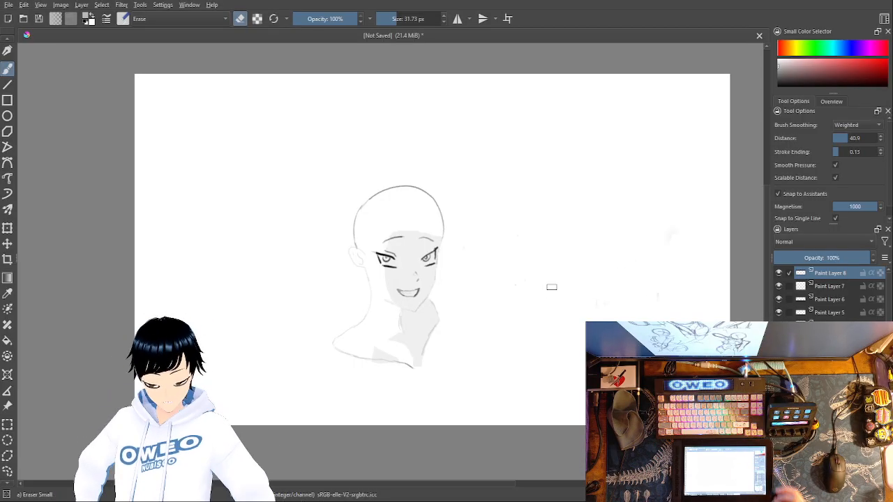
left_click_drag(663, 241, 673, 232)
left_click_drag(659, 287, 658, 299)
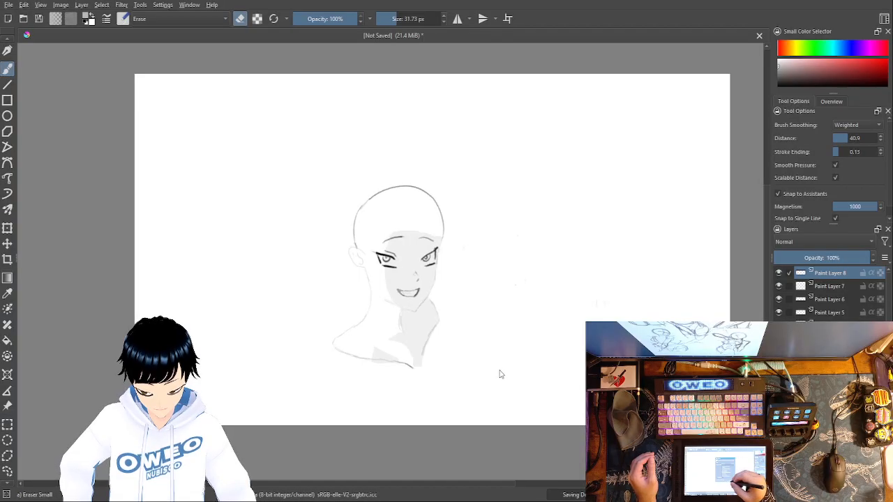
Step: Create a new blank document and reduce the small eraser's size to about 12 px, undoing the test strokes on the background
left_click(8, 19)
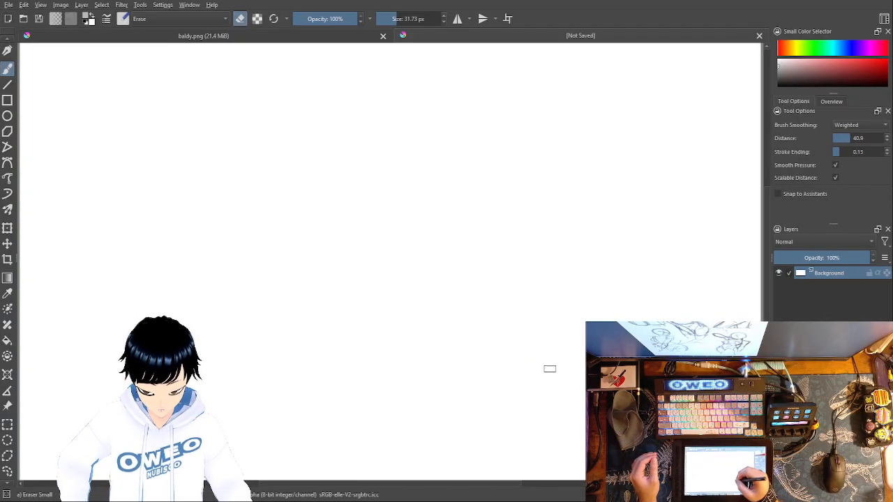
left_click(385, 20)
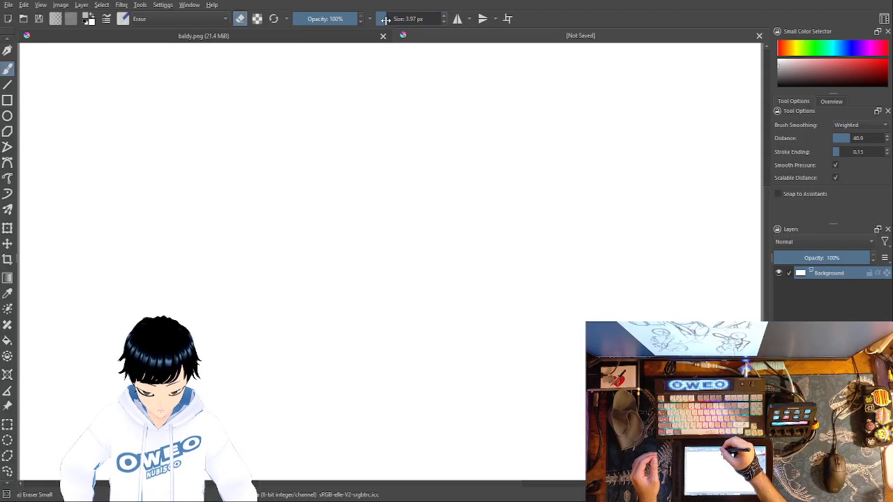
left_click_drag(332, 278, 348, 302)
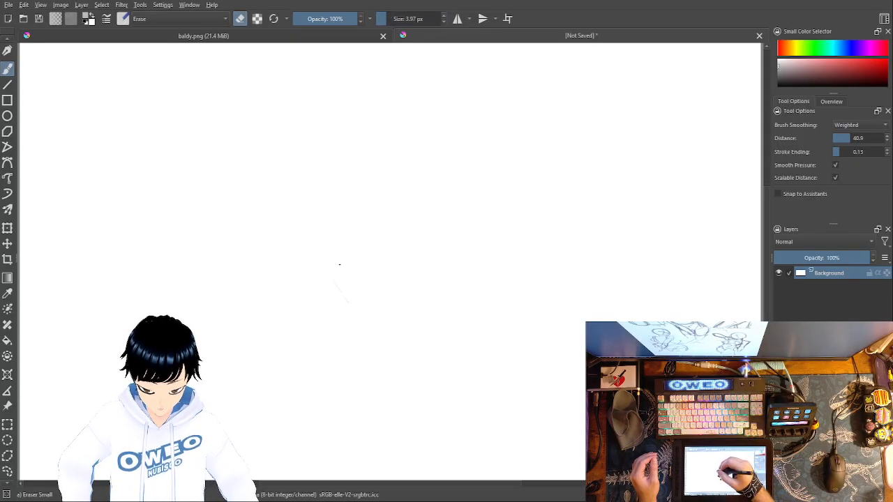
key("ctrl+z")
left_click(389, 18)
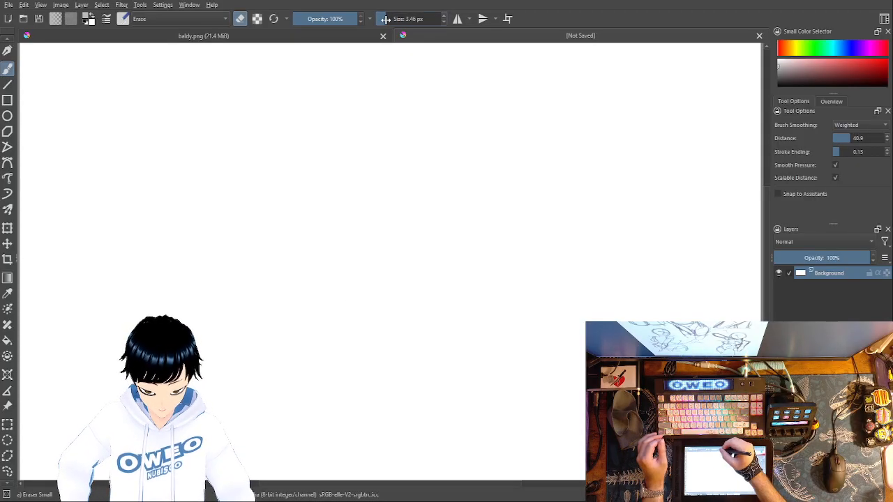
left_click_drag(373, 221, 364, 232)
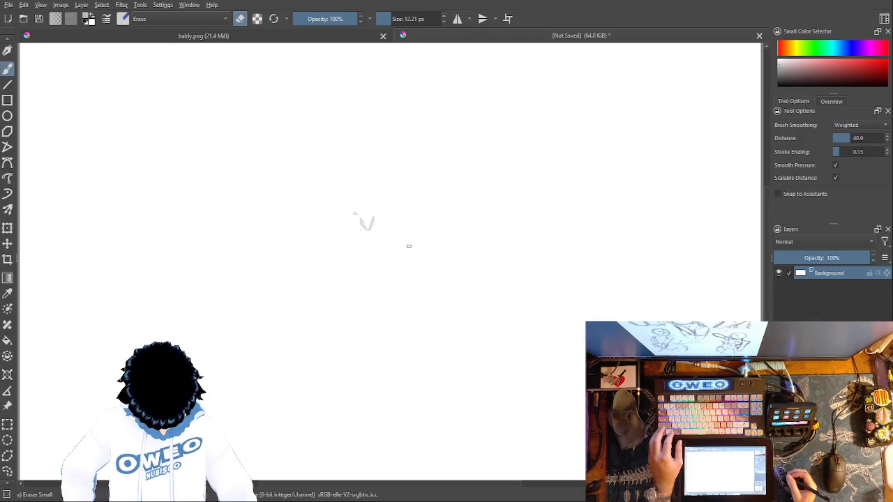
key("ctrl+z")
Step: Add a paint layer above the background and switch to the Pencil-2 brush with its size set to 10 px
key("Insert")
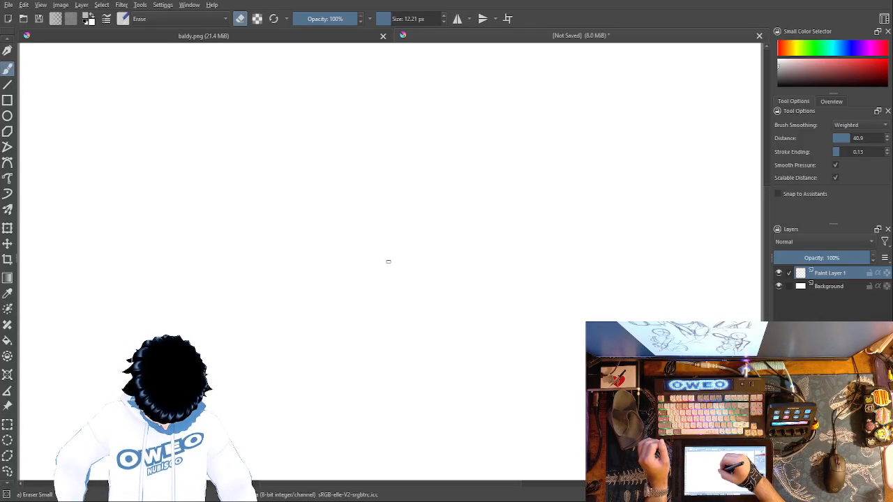
right_click(414, 230)
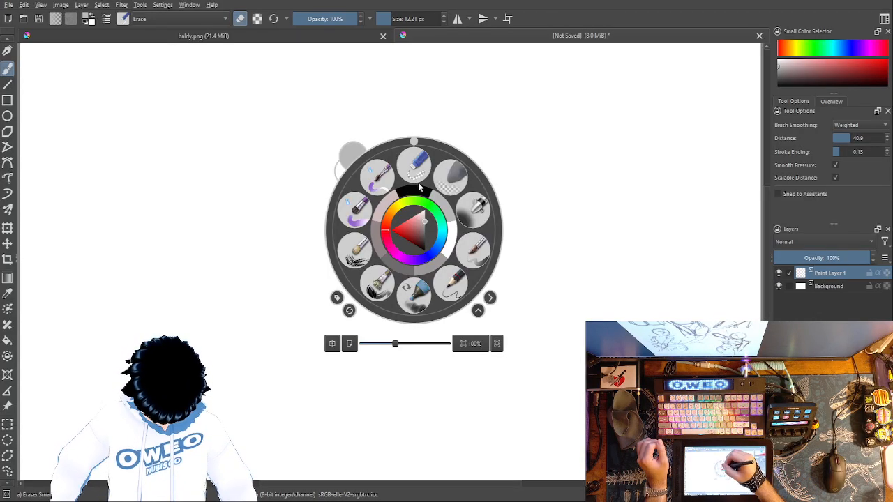
left_click(453, 283)
left_click_drag(359, 245, 331, 212)
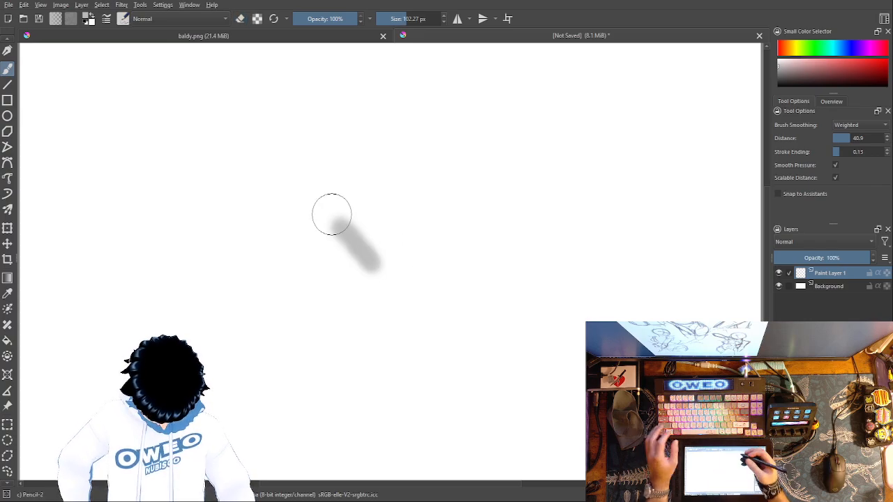
key("ctrl+z")
left_click(399, 19)
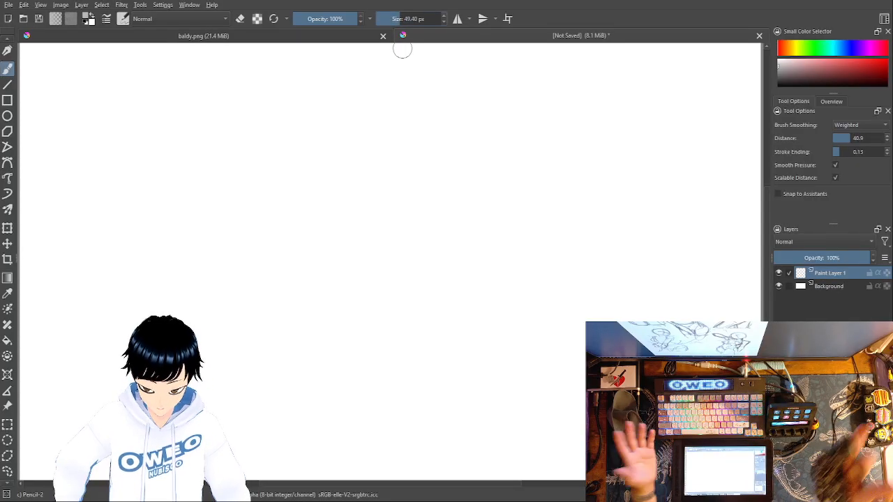
type("10")
key("Return")
Step: Sketch a wide V-shaped chin with straight vertical sides and a narrower version of the same shape beside it
left_click_drag(401, 241, 387, 224)
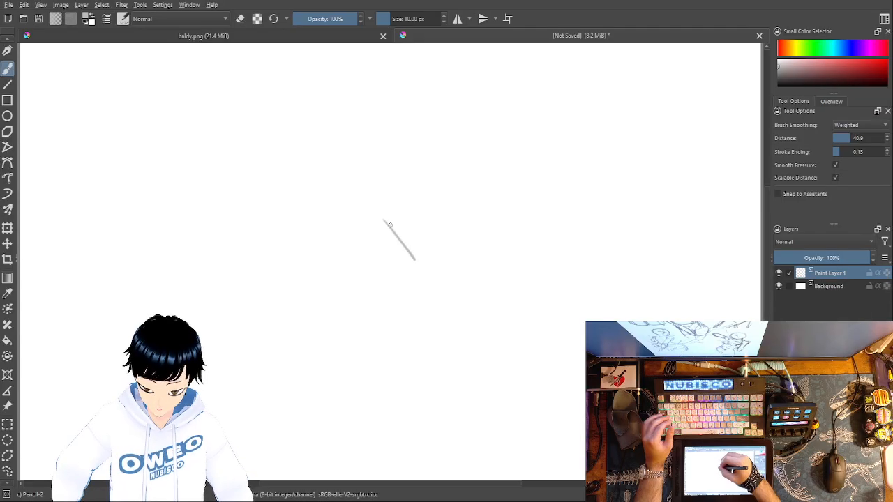
mouse_move(419, 257)
left_mouse_down()
mouse_move(442, 233)
mouse_move(430, 242)
left_mouse_up()
left_click_drag(456, 213, 453, 148)
left_click_drag(384, 217, 378, 161)
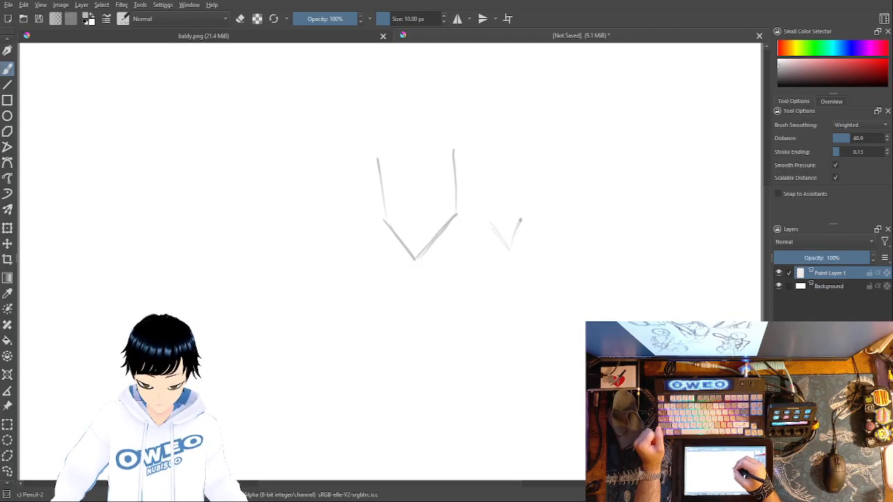
left_click_drag(488, 193, 487, 151)
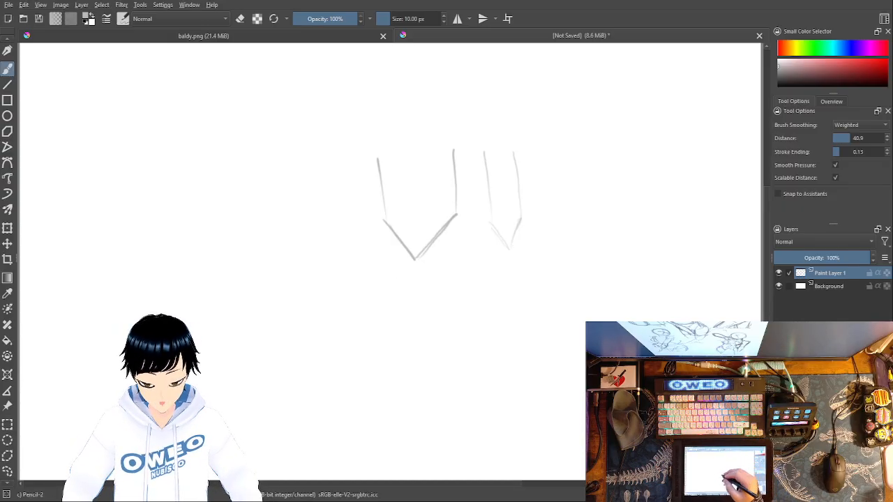
Step: Sketch a tilted wide V, a small circled V beside it, and a wavy line on the other side of the chin shapes
mouse_move(552, 247)
left_mouse_down()
mouse_move(606, 279)
mouse_move(648, 225)
left_mouse_up()
left_click_drag(659, 281, 669, 256)
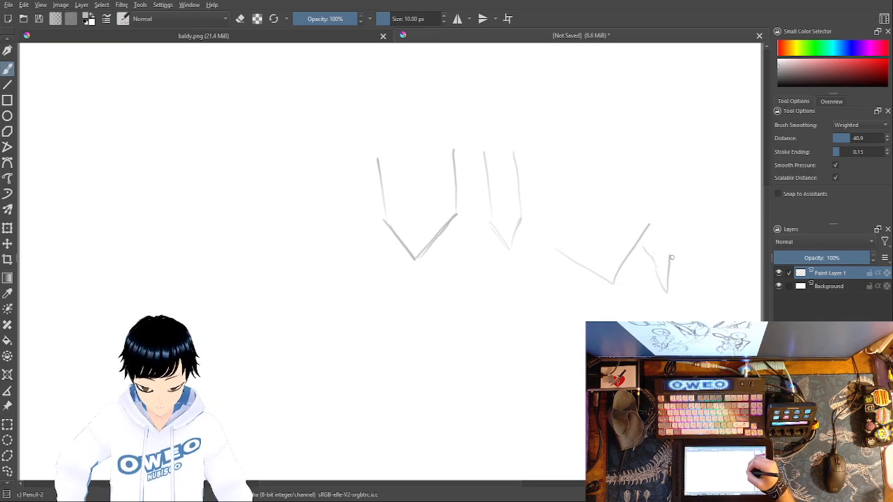
mouse_move(672, 286)
left_mouse_down()
mouse_move(669, 270)
mouse_move(653, 288)
left_mouse_up()
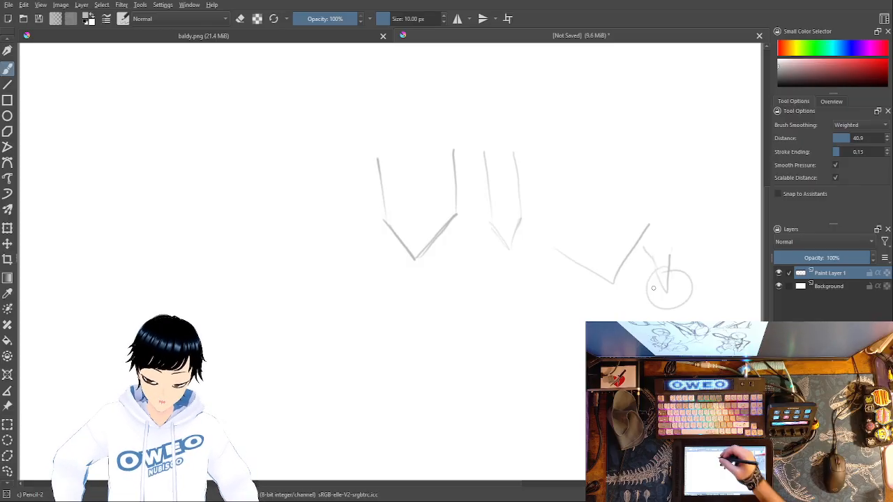
mouse_move(192, 227)
left_mouse_down()
mouse_move(296, 218)
mouse_move(341, 233)
left_mouse_up()
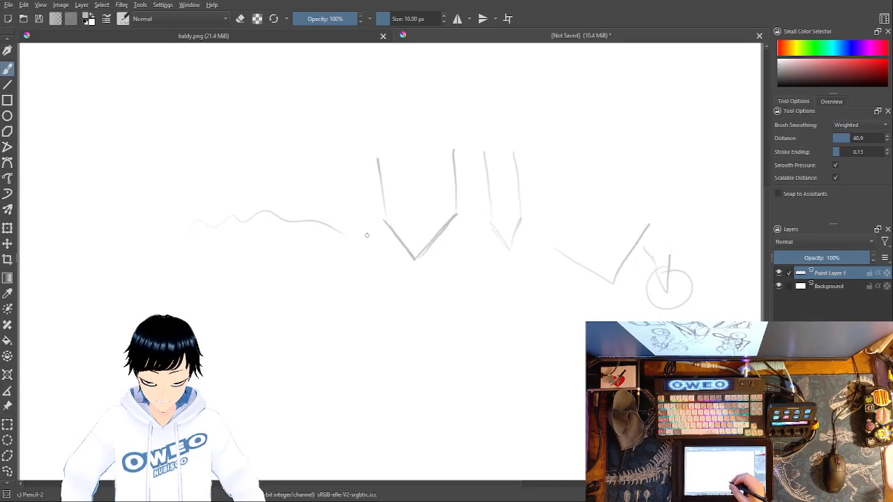
Step: Erase the circled small V and part of the tilted V's longer arm with the small eraser
right_click(657, 288)
left_click(663, 225)
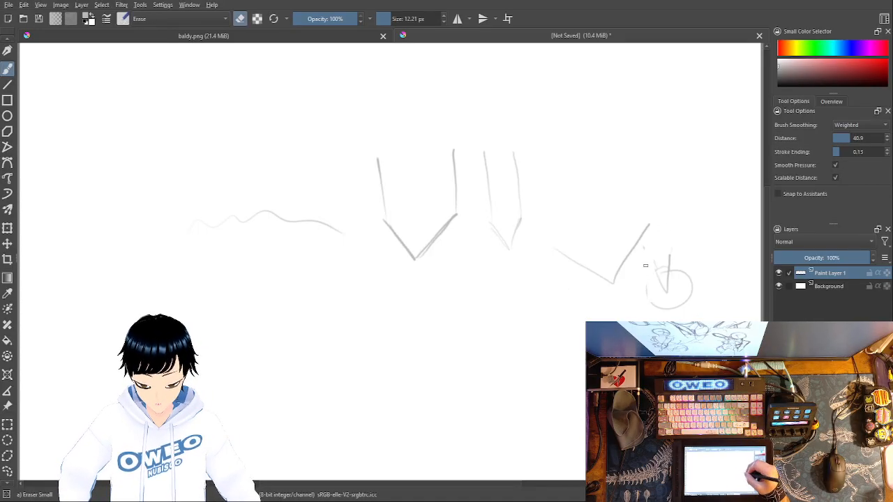
left_click_drag(666, 294, 669, 255)
left_click_drag(687, 287, 666, 311)
mouse_move(634, 246)
left_mouse_down()
mouse_move(645, 223)
mouse_move(622, 272)
left_mouse_up()
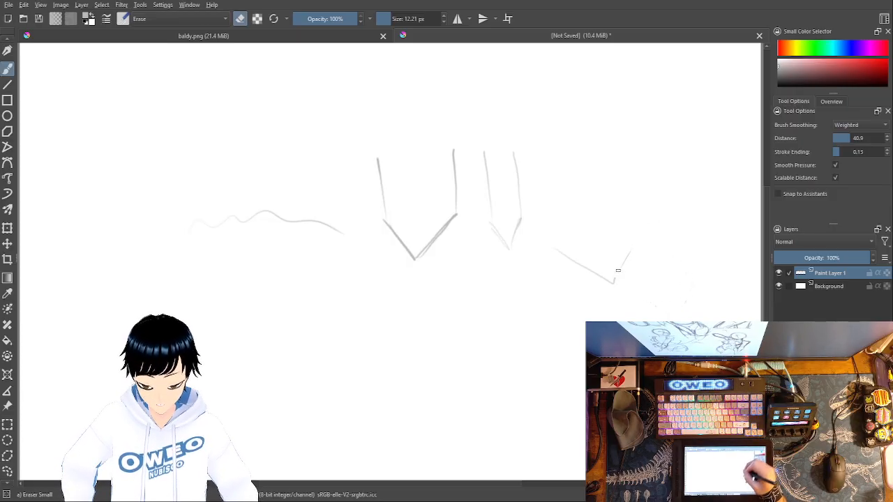
Step: Undo the erasing and the practice strokes until the paint layer is empty
key("ctrl+z")
key("ctrl+z")
key("ctrl+z")
key("ctrl+z")
key("ctrl+z")
key("ctrl+z")
key("ctrl+z")
key("ctrl+z")
key("ctrl+z")
key("ctrl+z")
key("ctrl+z")
key("ctrl+z")
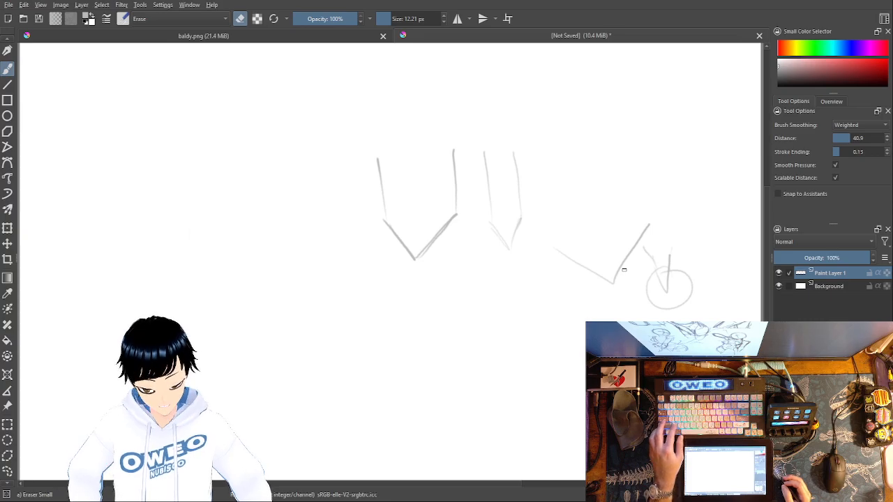
key("ctrl+shift+z")
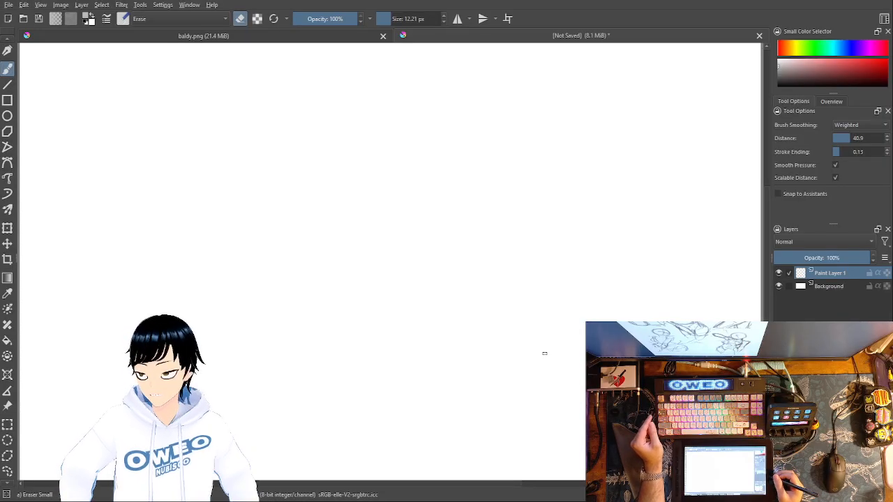
Step: Sketch a small tilted head oval with a face cross and a rounded chest shape below it using the Pencil-2 brush
right_click(422, 313)
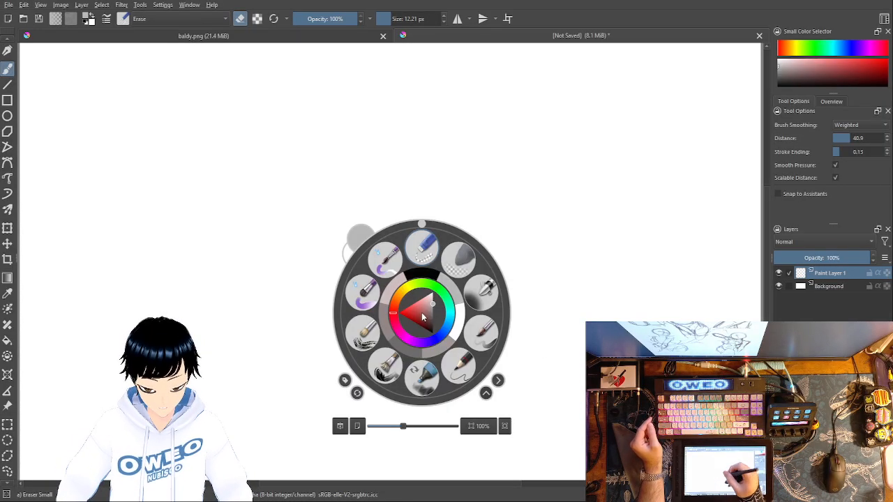
left_click(457, 364)
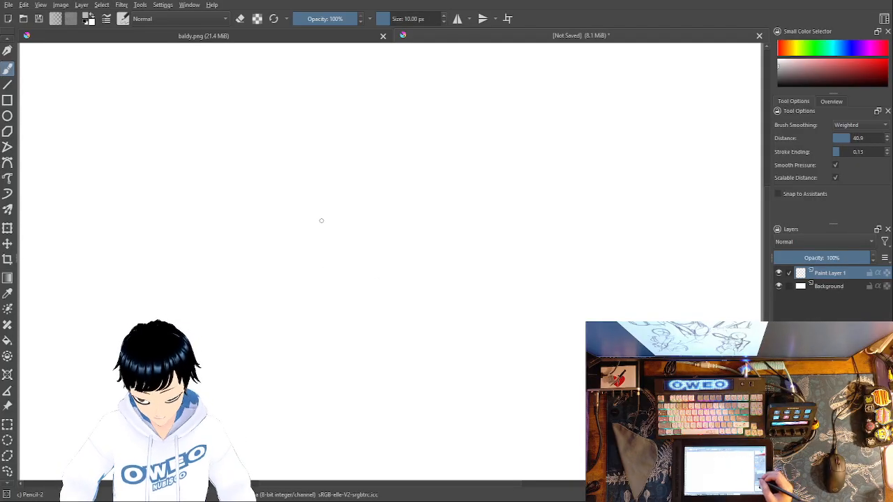
mouse_move(301, 181)
left_mouse_down()
mouse_move(335, 168)
mouse_move(297, 206)
left_mouse_up()
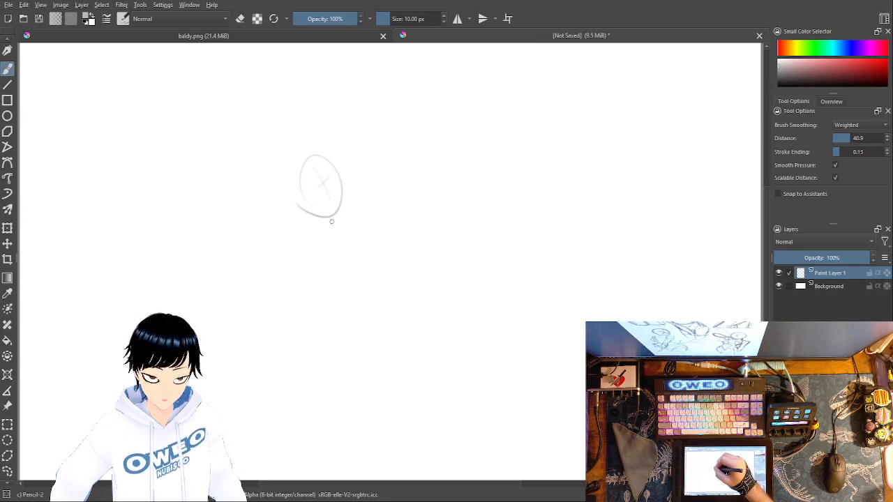
left_click_drag(329, 219, 338, 218)
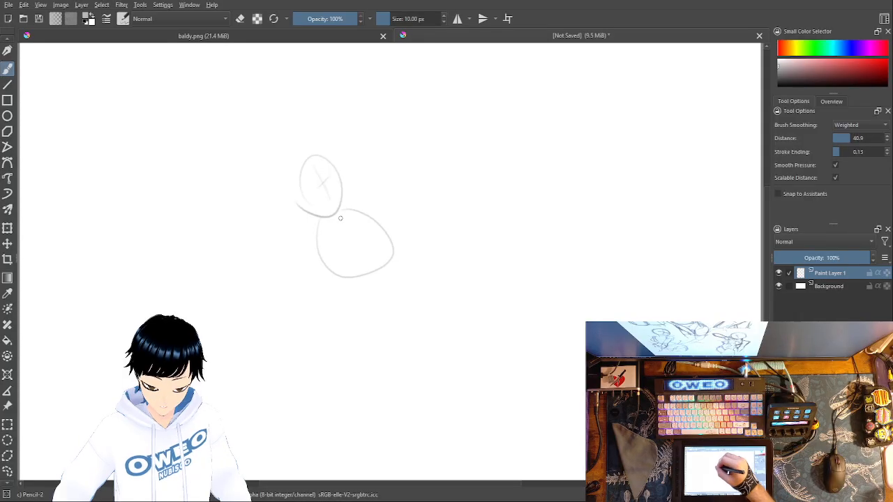
Step: Sketch two side lines for the waist beneath the chest and join them with a curved waistline
left_click_drag(340, 277, 336, 319)
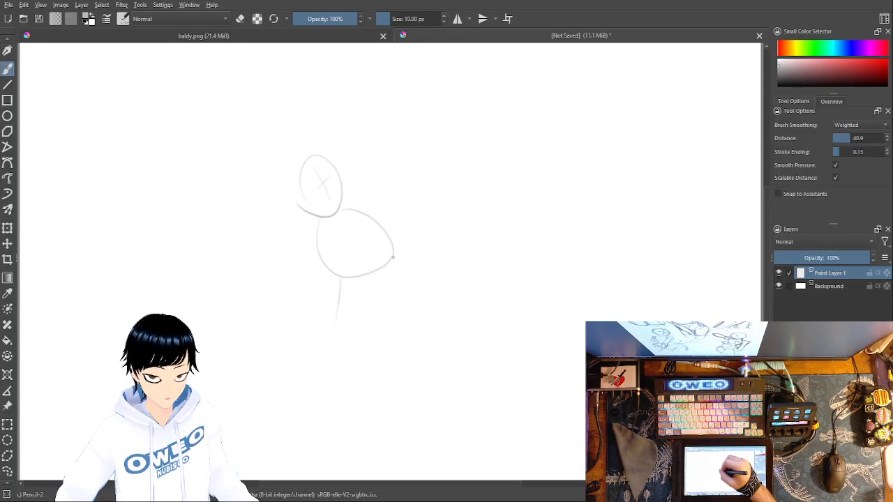
left_click_drag(397, 279, 392, 325)
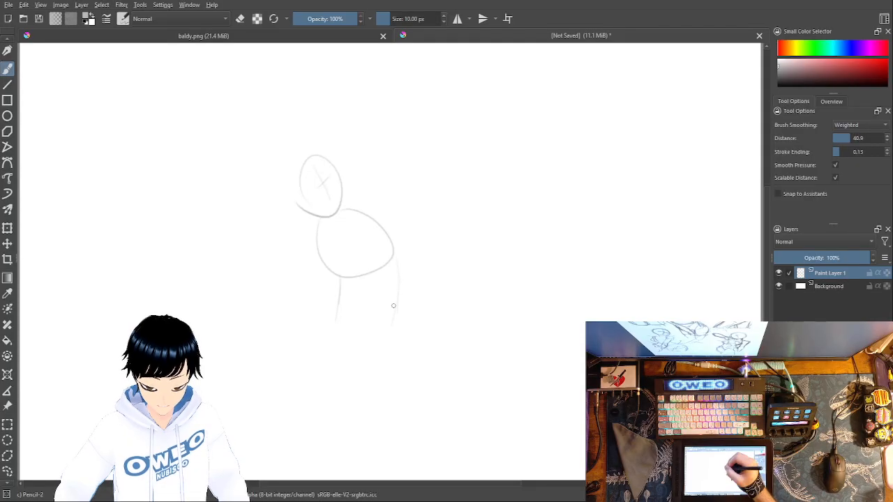
left_click_drag(339, 307, 394, 301)
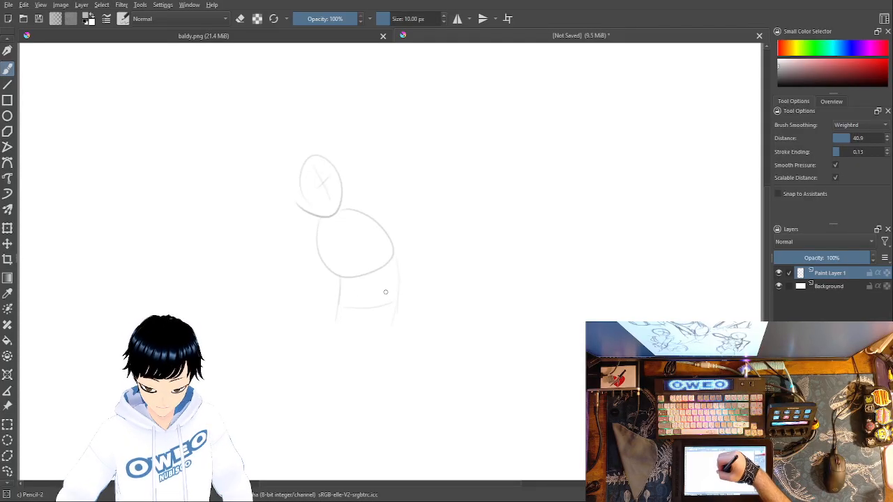
Step: Sketch both legs below the waist, with a rounded near thigh and lower legs slanting diagonally backward
mouse_move(335, 352)
left_mouse_down()
mouse_move(360, 337)
mouse_move(370, 363)
mouse_move(360, 409)
left_mouse_up()
left_click_drag(366, 345, 378, 406)
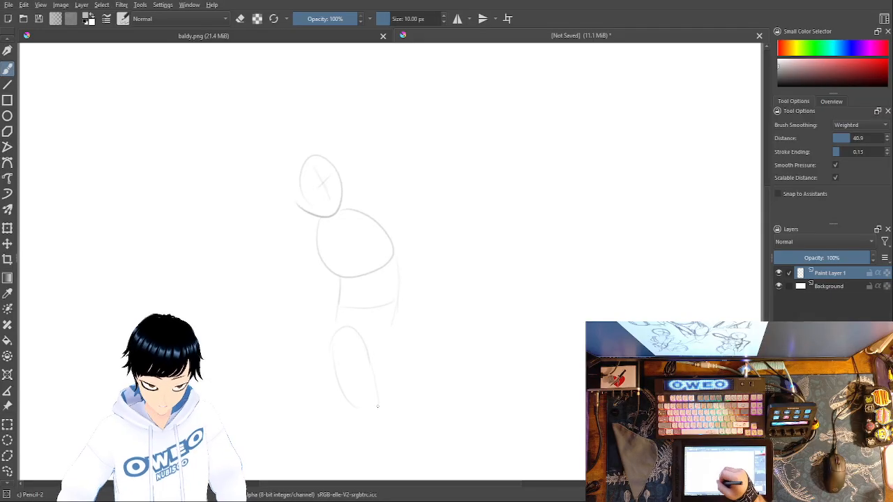
left_click_drag(374, 371, 420, 427)
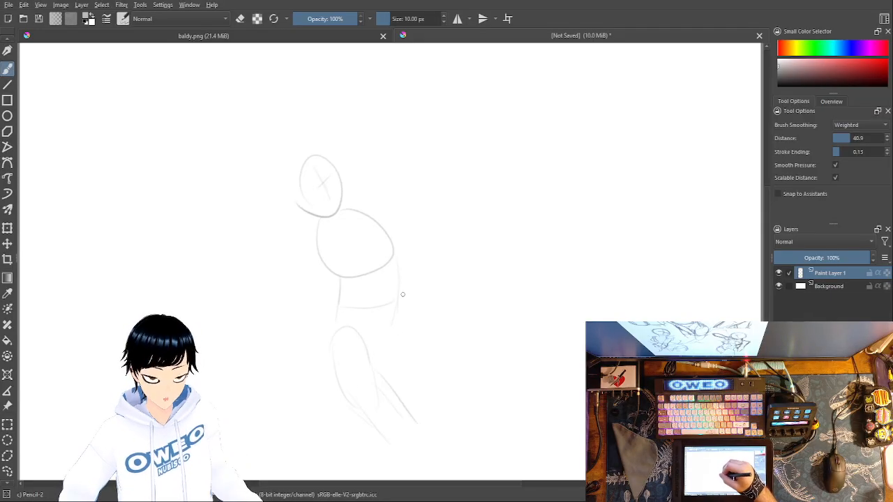
left_click_drag(397, 311, 383, 362)
mouse_move(399, 323)
left_mouse_down()
mouse_move(442, 375)
mouse_move(399, 376)
mouse_move(433, 412)
left_mouse_up()
Step: Sketch the lowered arm from a shoulder circle, replacing the first forearm with a straighter one closer to the body
left_click_drag(320, 225, 304, 286)
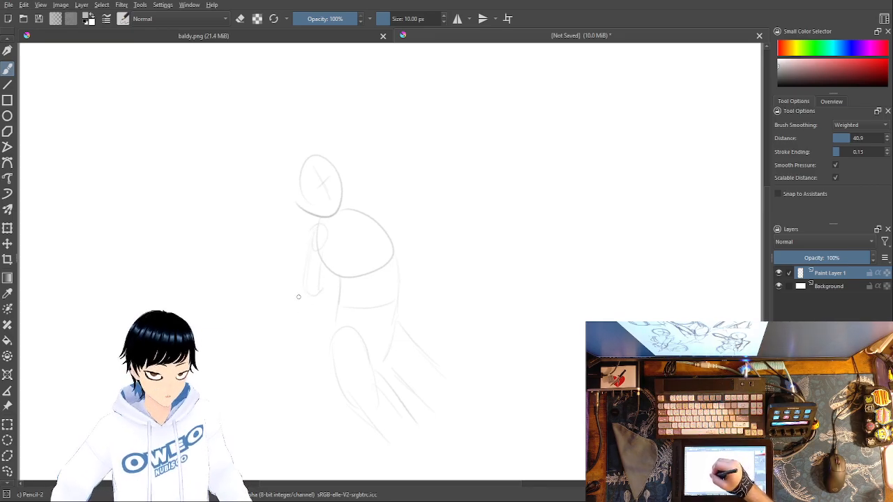
left_click_drag(291, 308, 284, 354)
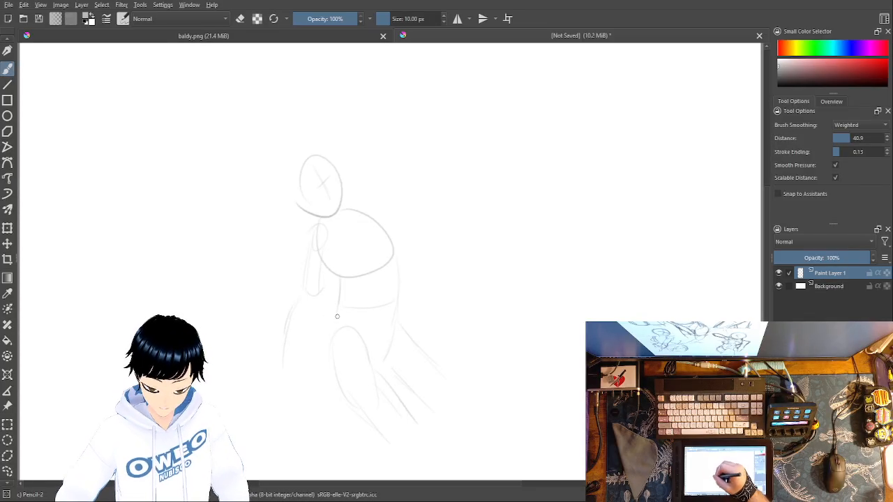
right_click(319, 286)
left_click(320, 221)
left_click_drag(284, 352, 285, 321)
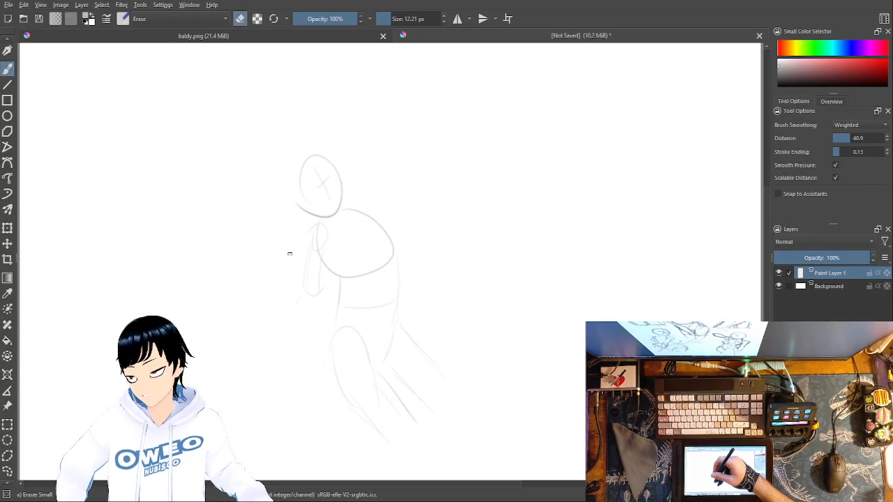
right_click(317, 297)
left_click(351, 342)
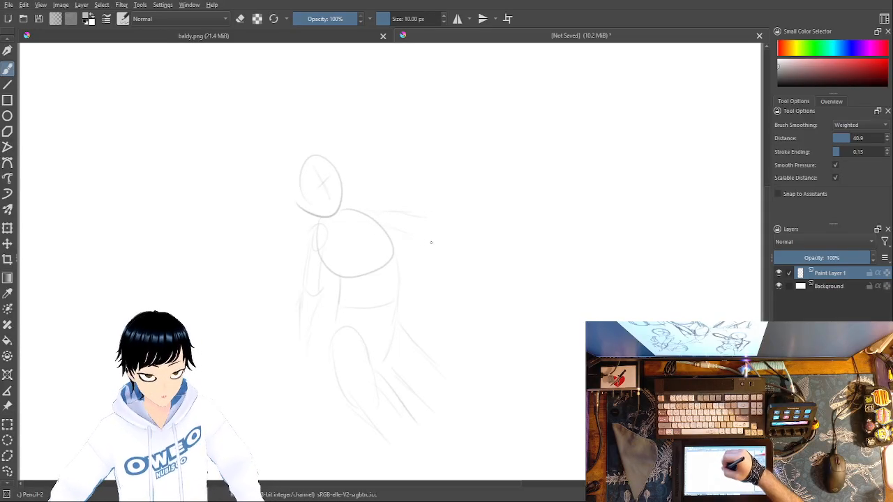
Step: Sketch the raised arm's upright oval forearm and a fingered hand gripping a long diagonal shaft with a crosspiece
left_click_drag(413, 203, 433, 204)
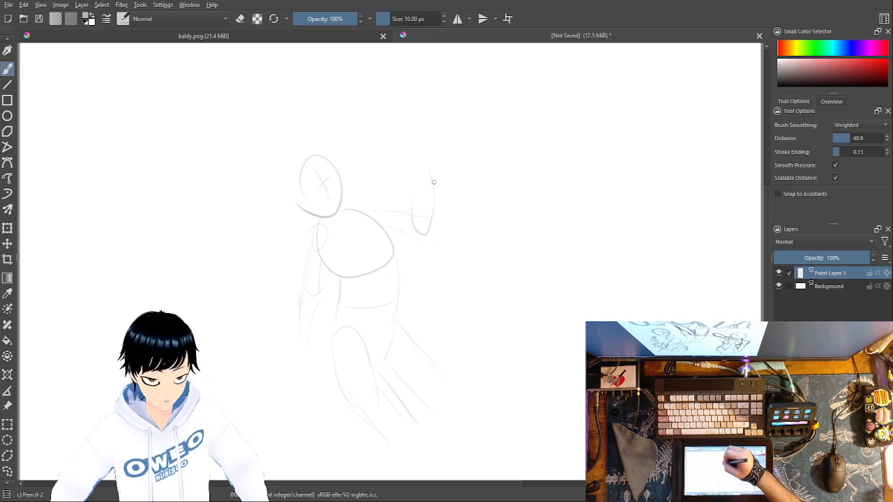
left_click_drag(412, 169, 410, 202)
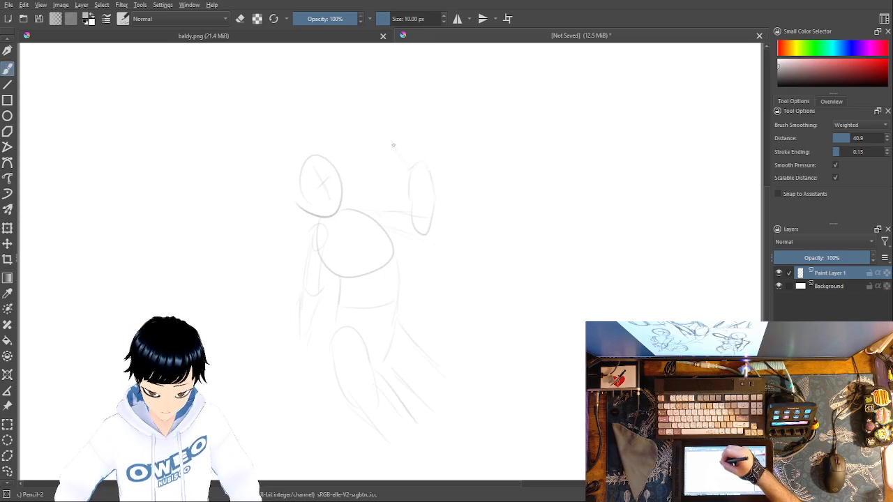
mouse_move(418, 153)
left_mouse_down()
mouse_move(427, 137)
mouse_move(429, 146)
mouse_move(362, 183)
left_mouse_up()
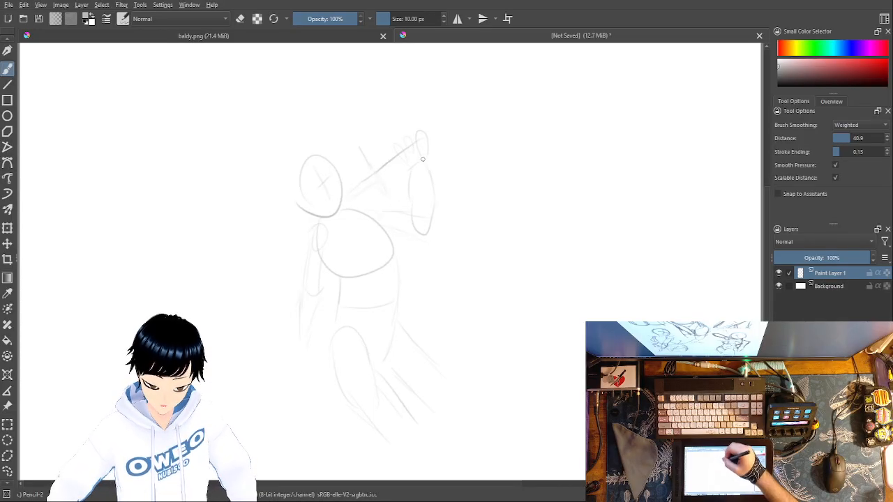
left_click_drag(394, 166, 427, 139)
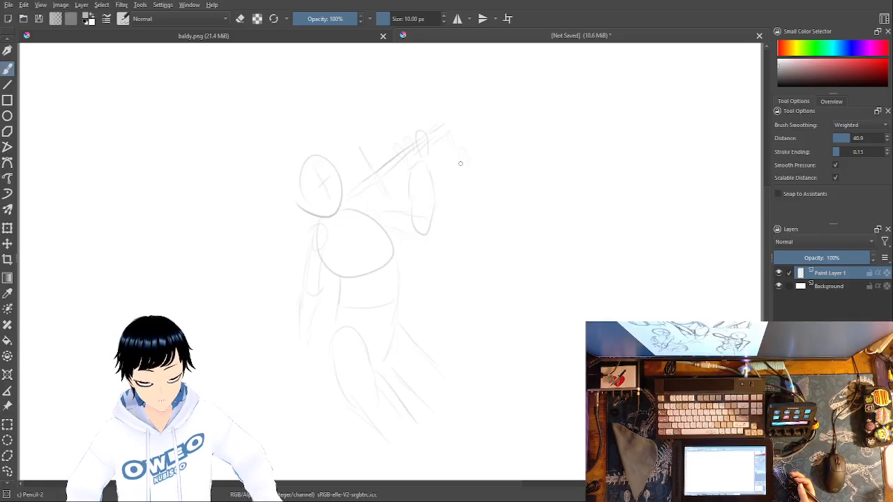
Step: Erase the outer edge of the raised forearm with the small eraser and redraw it lightly with Pencil-2
right_click(490, 231)
left_click(495, 171)
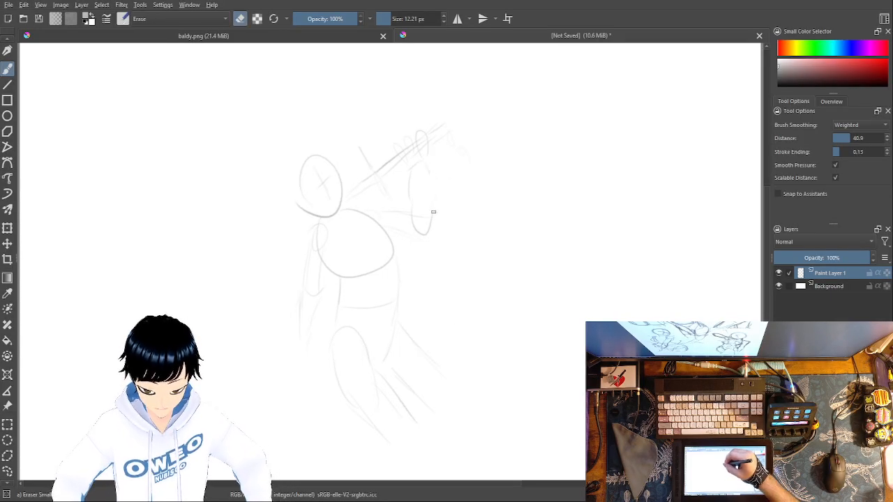
right_click(472, 230)
left_click(511, 293)
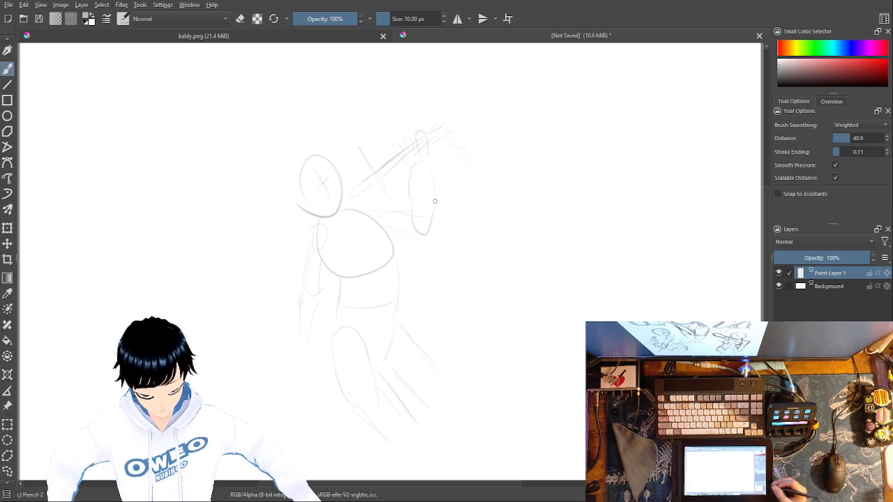
Step: Add a new paint layer and draw a wider, darker head outline with a curved triangular face guide on it
key("ctrl+plus")
key("ctrl+plus")
key("ctrl+plus")
key("ctrl+plus")
key("ctrl+minus")
key("ctrl+minus")
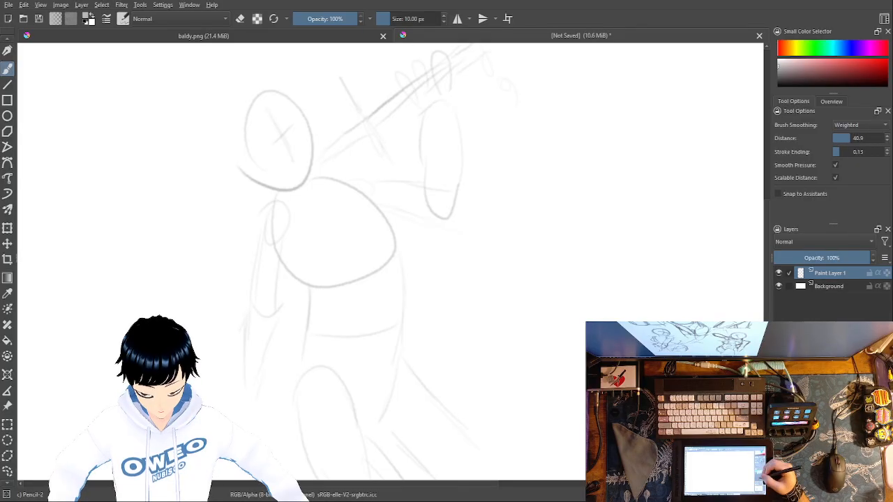
key("Insert")
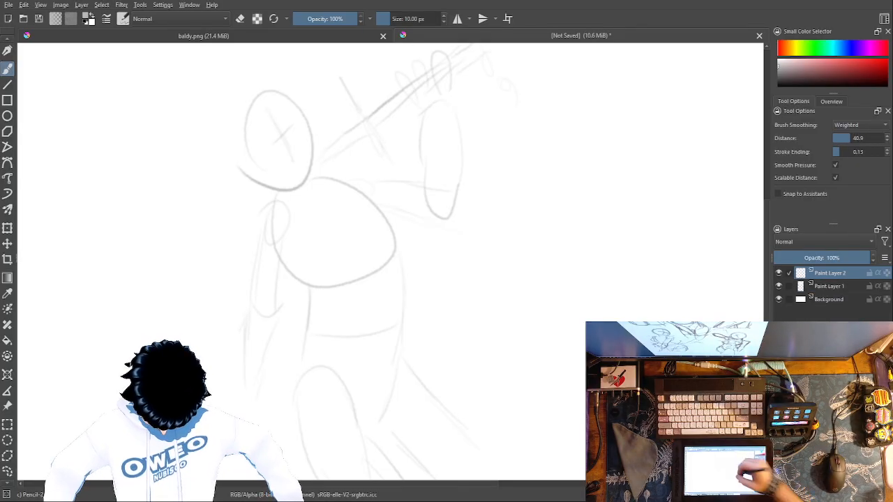
mouse_move(270, 186)
left_mouse_down()
mouse_move(328, 136)
mouse_move(282, 188)
left_mouse_up()
mouse_move(275, 125)
left_mouse_down()
mouse_move(298, 157)
mouse_move(251, 154)
left_mouse_up()
left_click_drag(251, 156, 287, 124)
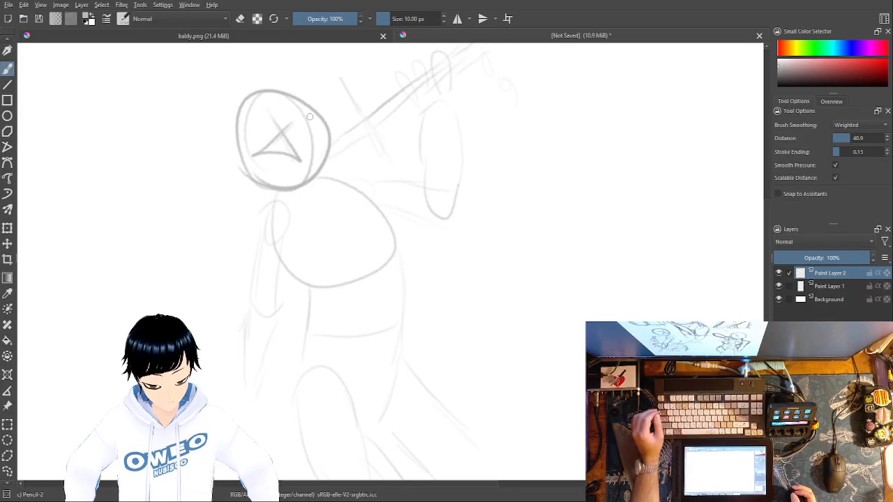
left_click_drag(371, 255, 253, 227)
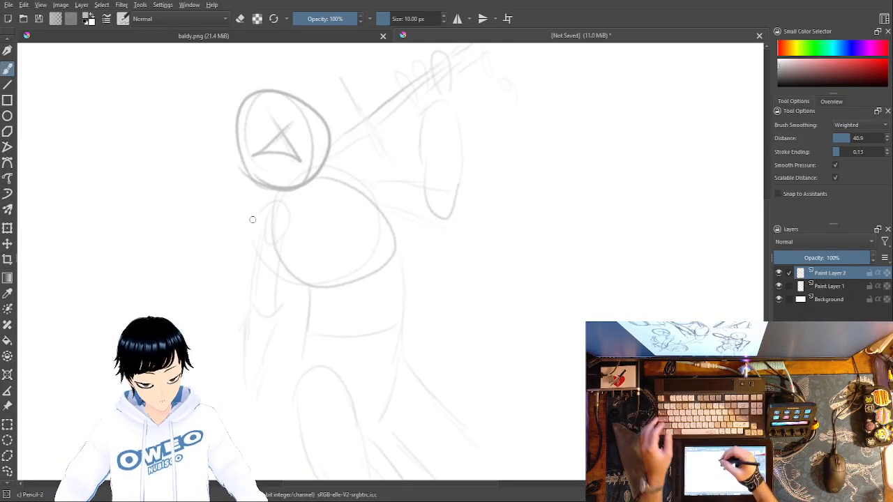
mouse_move(276, 237)
left_mouse_down()
mouse_move(359, 197)
mouse_move(339, 267)
left_mouse_up()
key("ctrl+z")
mouse_move(280, 254)
left_mouse_down()
mouse_move(284, 218)
mouse_move(358, 204)
mouse_move(337, 281)
mouse_move(292, 269)
mouse_move(279, 248)
left_mouse_up()
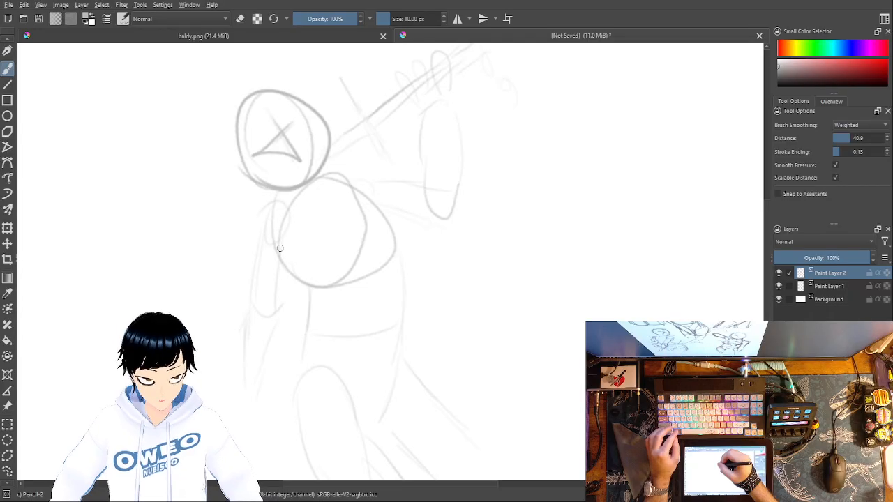
key("ctrl+z")
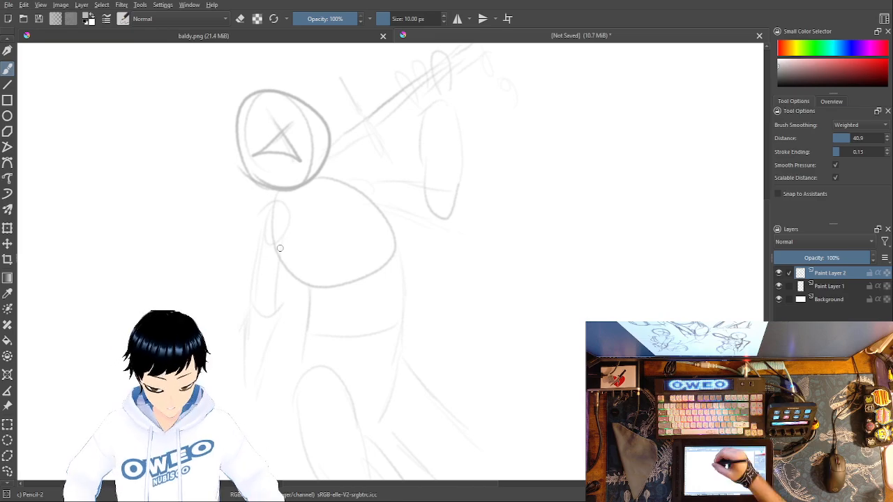
Step: Draw curved cross guides on the chest and enclose them in a rounded ribcage outline inside the rough chest shape
left_click_drag(319, 207, 350, 258)
left_click_drag(301, 238, 354, 205)
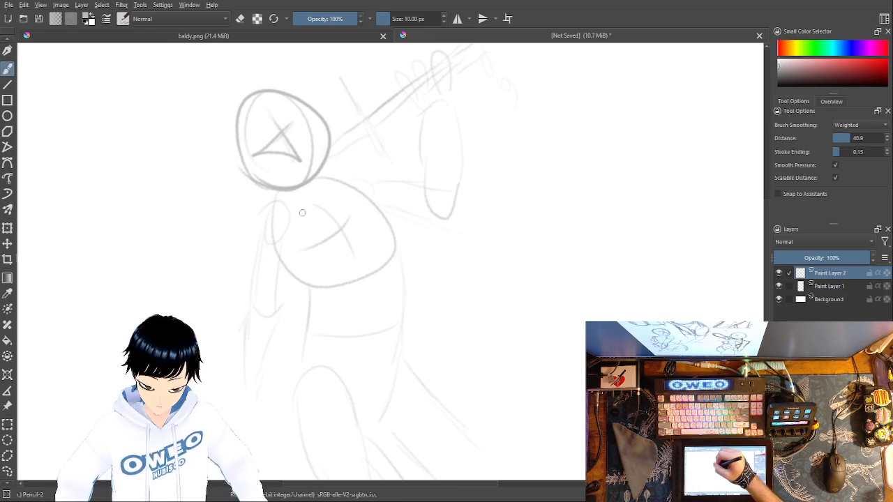
mouse_move(282, 210)
left_mouse_down()
mouse_move(322, 276)
mouse_move(358, 193)
mouse_move(272, 219)
left_mouse_up()
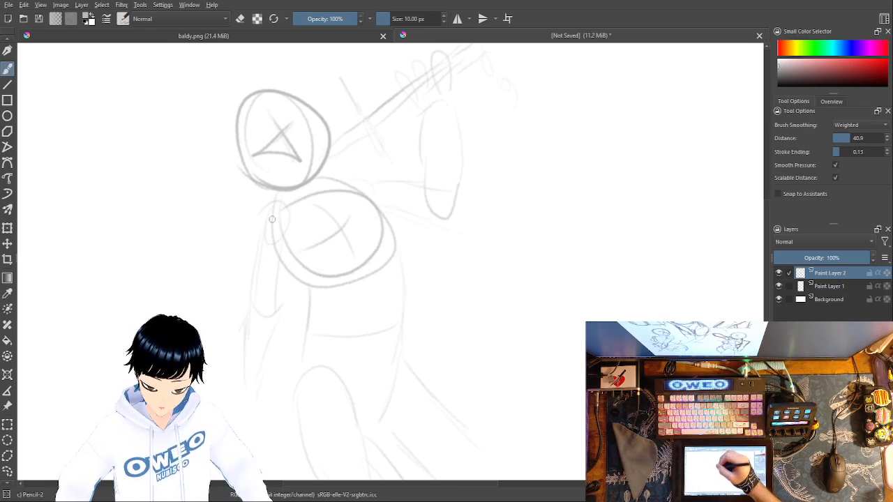
Step: Draw the waist over the rough sketch with firm side lines, an off-center midline and a curved bottom edge
left_click_drag(389, 264, 395, 303)
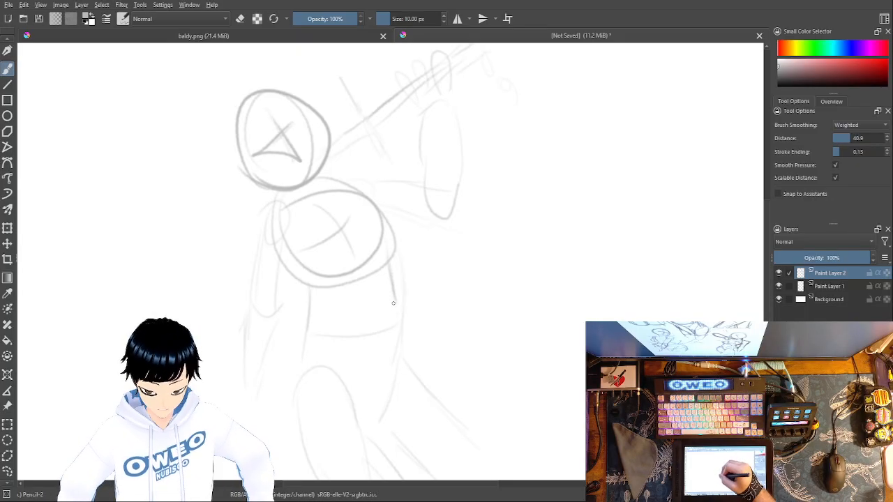
left_click_drag(396, 317, 381, 370)
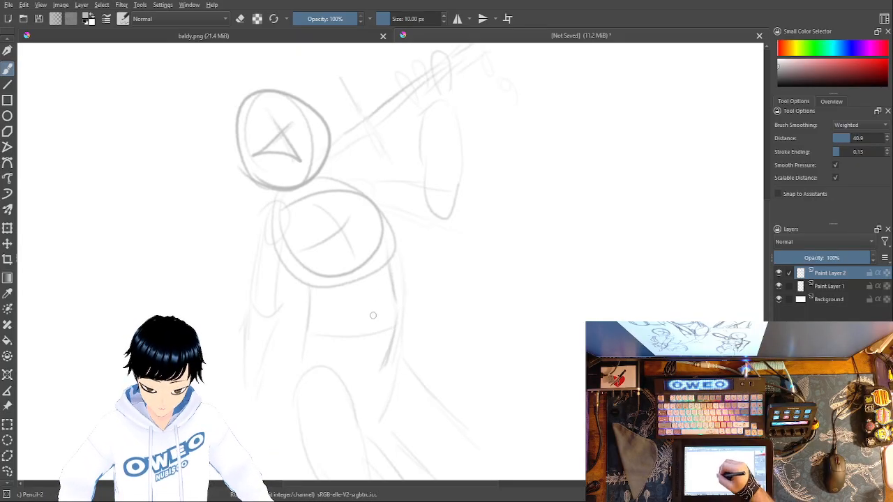
left_click_drag(374, 310, 366, 353)
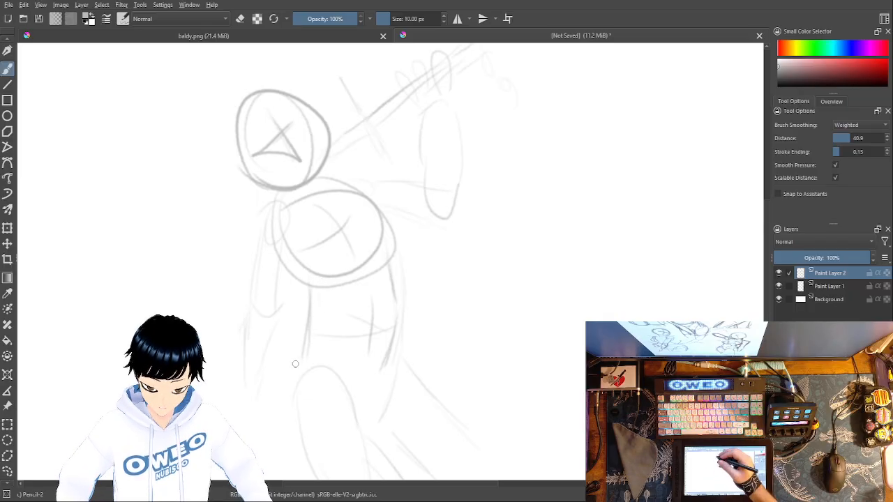
left_click_drag(393, 285, 388, 357)
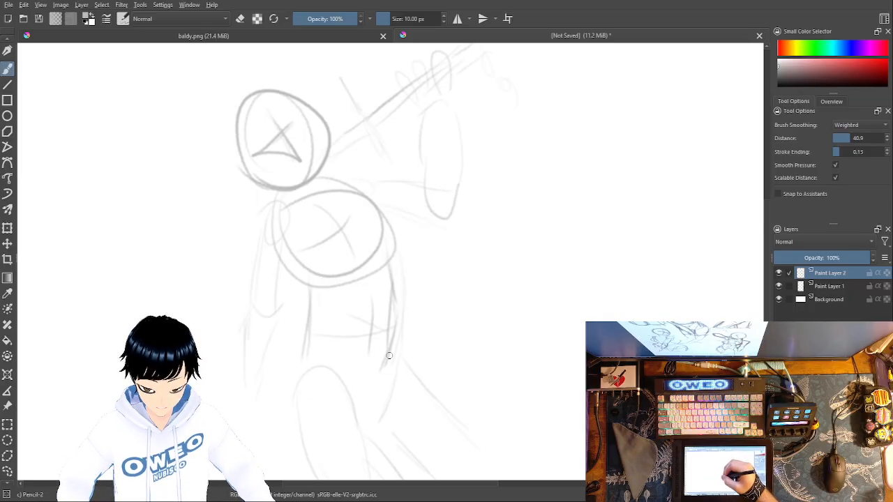
left_click_drag(313, 354, 389, 343)
Step: Draw the rounded near thigh, the far hip curve and the far leg's diagonal lines, and link the near hip to the waist
mouse_move(290, 389)
left_mouse_down()
mouse_move(318, 362)
mouse_move(341, 382)
left_mouse_up()
mouse_move(288, 407)
left_mouse_down()
mouse_move(354, 390)
mouse_move(366, 417)
mouse_move(345, 439)
mouse_move(304, 434)
mouse_move(290, 406)
left_mouse_up()
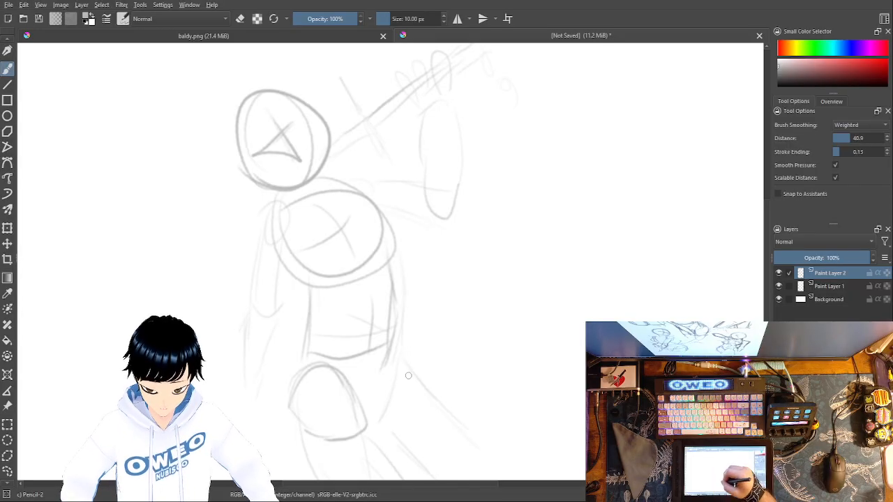
mouse_move(405, 369)
left_mouse_down()
mouse_move(415, 406)
mouse_move(389, 424)
left_mouse_up()
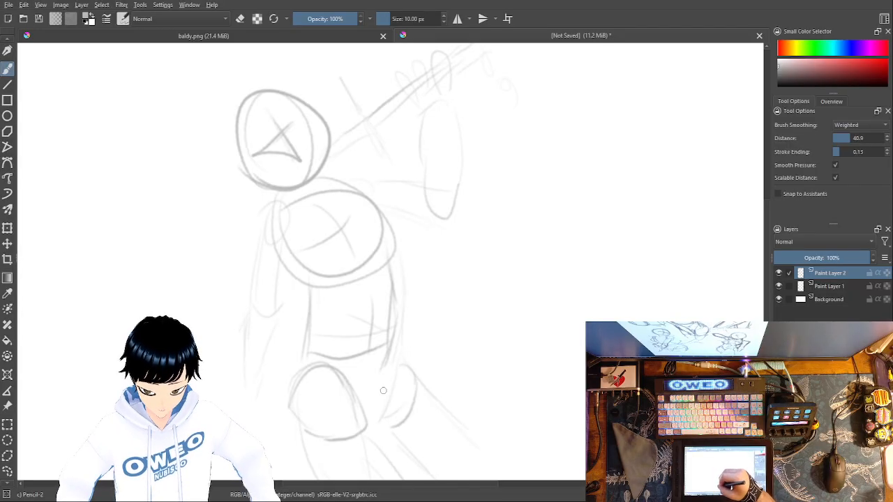
mouse_move(393, 363)
left_mouse_down()
mouse_move(369, 404)
mouse_move(418, 363)
mouse_move(417, 373)
mouse_move(393, 353)
mouse_move(436, 438)
mouse_move(410, 405)
mouse_move(497, 478)
left_mouse_up()
left_click_drag(383, 436, 414, 479)
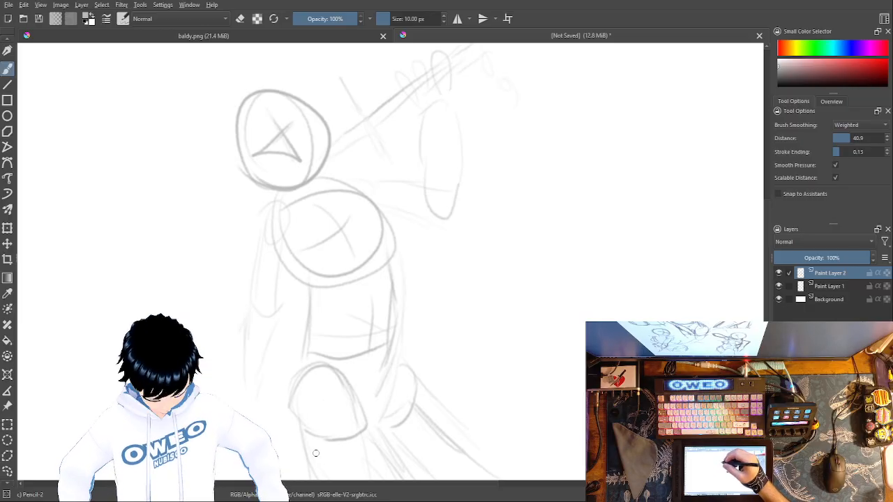
left_click_drag(288, 396, 300, 342)
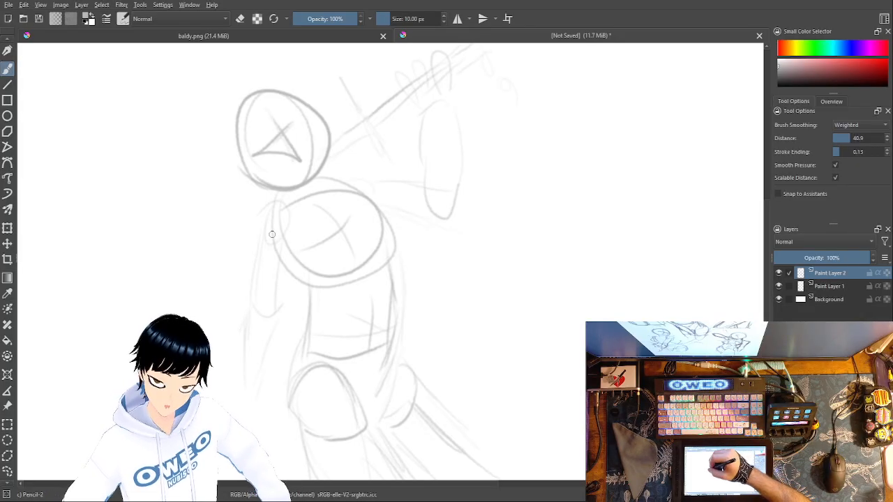
Step: Draw the near shoulder circle over the rough sketch and trace the lowered arm down past the elbow to the forearm
left_click_drag(272, 202, 256, 239)
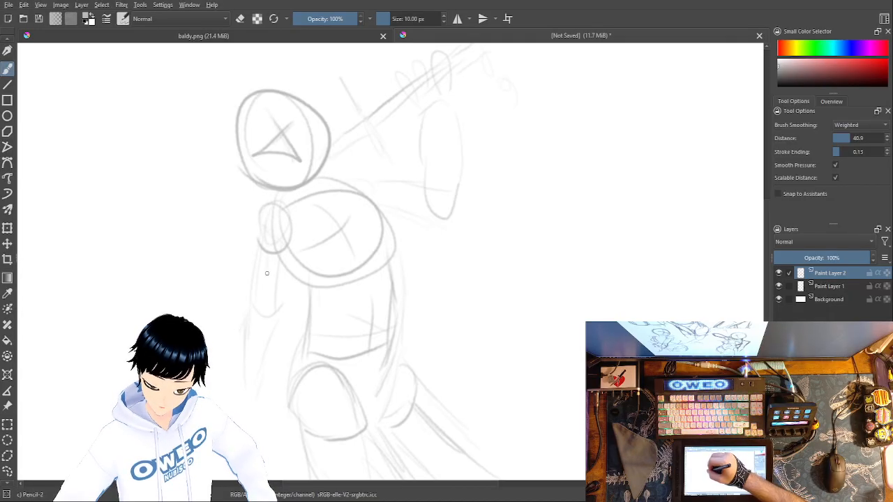
mouse_move(258, 255)
left_mouse_down()
mouse_move(252, 308)
mouse_move(279, 265)
mouse_move(290, 307)
mouse_move(254, 345)
mouse_move(261, 378)
left_mouse_up()
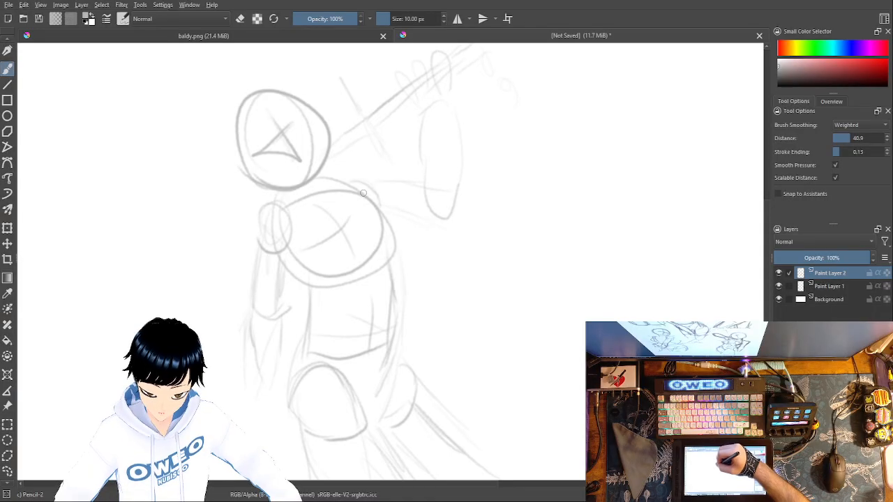
Step: Draw the raised far arm with an elbow circle, rounded forearm, wrist and fingers, and firm up the held weapon's long lines and crosspiece
mouse_move(370, 178)
left_mouse_down()
mouse_move(398, 176)
mouse_move(430, 209)
mouse_move(391, 223)
left_mouse_up()
key("ctrl+z")
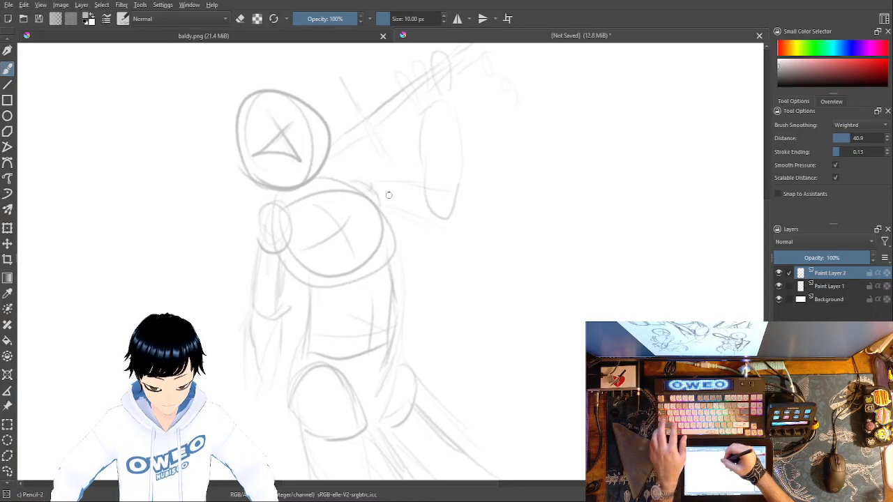
mouse_move(374, 184)
left_mouse_down()
mouse_move(394, 212)
mouse_move(374, 199)
mouse_move(432, 176)
mouse_move(428, 119)
mouse_move(437, 185)
left_mouse_up()
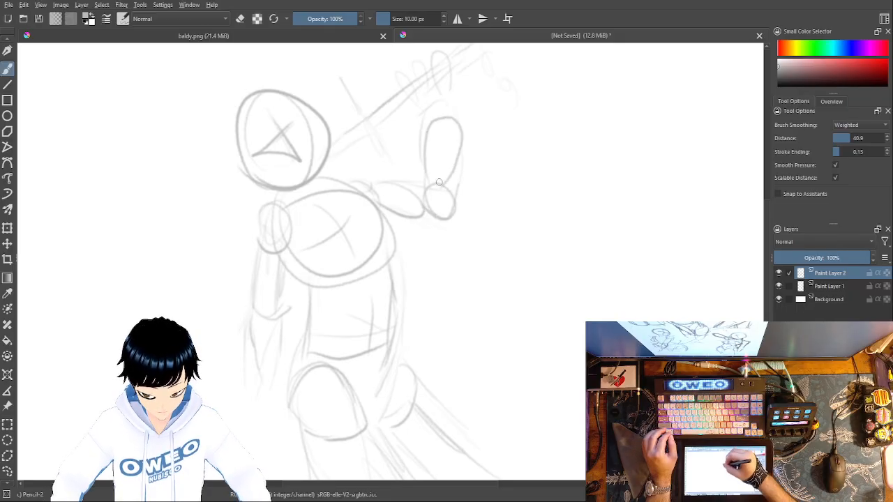
mouse_move(424, 118)
left_mouse_down()
mouse_move(438, 91)
mouse_move(445, 104)
left_mouse_up()
mouse_move(440, 73)
left_mouse_down()
mouse_move(443, 93)
mouse_move(420, 76)
mouse_move(413, 93)
left_mouse_up()
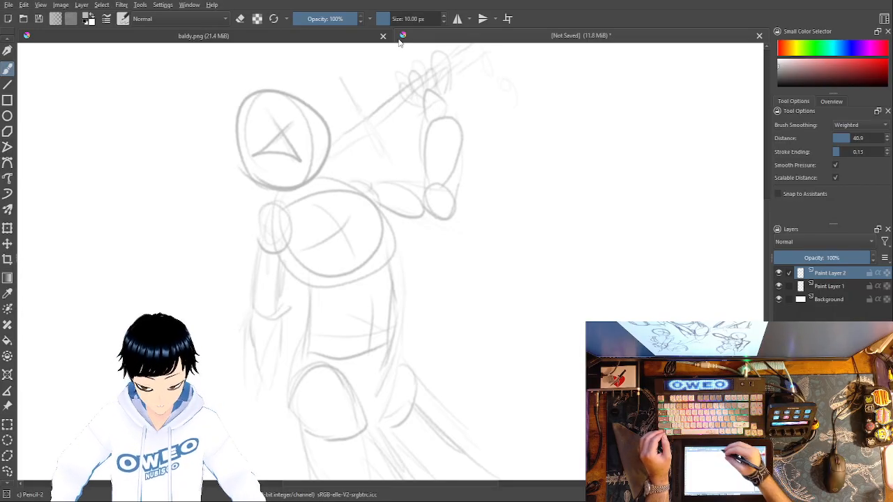
mouse_move(375, 112)
left_mouse_down()
mouse_move(442, 63)
mouse_move(444, 75)
left_mouse_up()
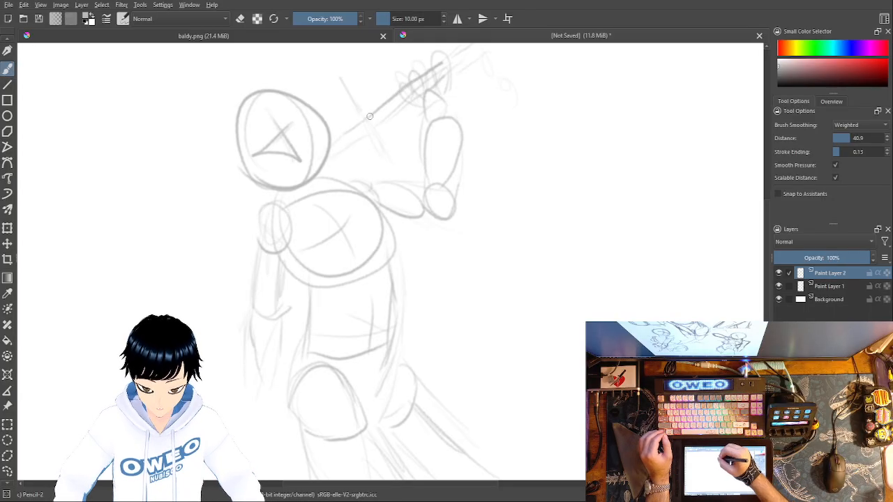
mouse_move(364, 113)
left_mouse_down()
mouse_move(389, 146)
mouse_move(362, 116)
mouse_move(375, 116)
mouse_move(338, 144)
mouse_move(392, 140)
mouse_move(378, 136)
mouse_move(330, 165)
left_mouse_up()
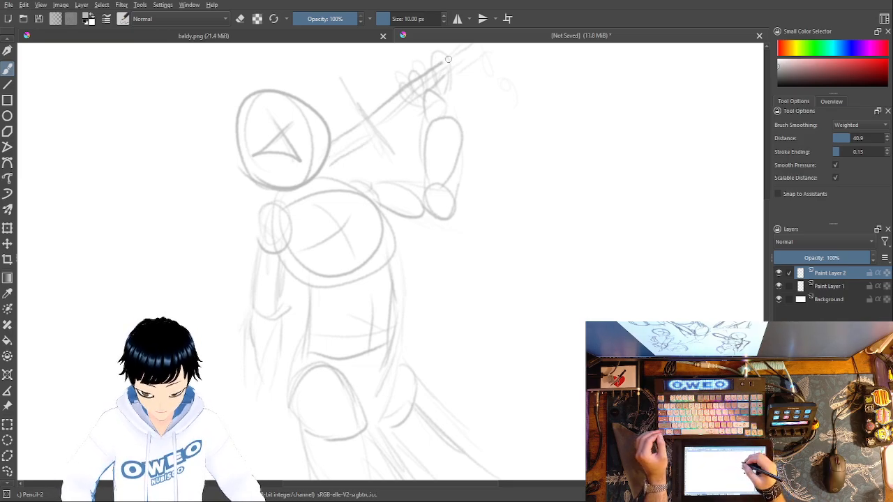
Step: Add a new paint layer and sketch three separate finger loops and a small fist with wrist lines beside the raised arm
key("Insert")
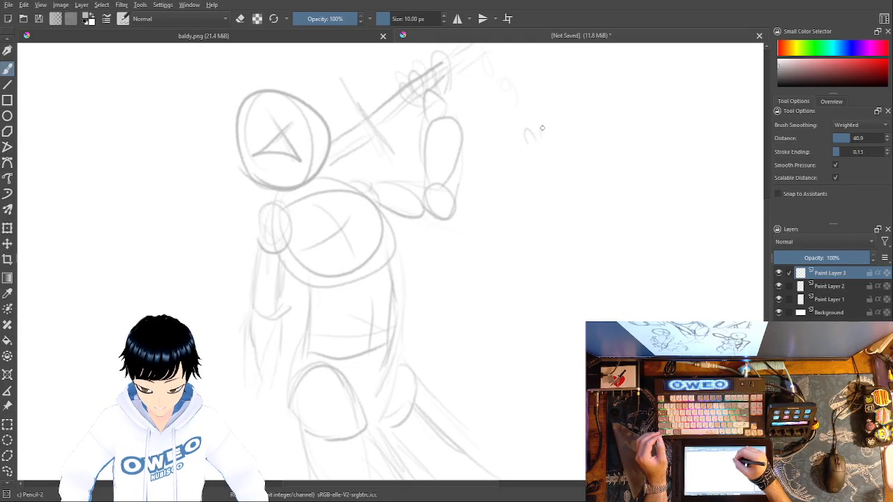
mouse_move(542, 130)
left_mouse_down()
mouse_move(548, 142)
mouse_move(568, 135)
left_mouse_up()
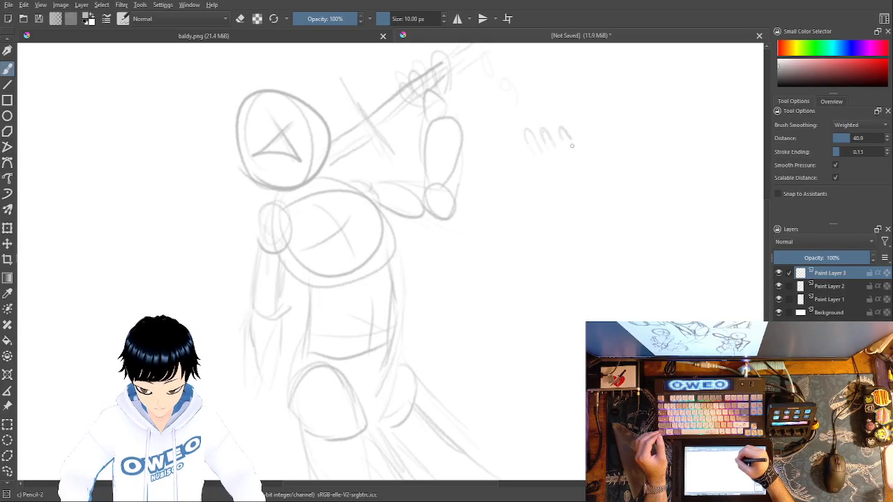
left_click_drag(585, 132, 597, 119)
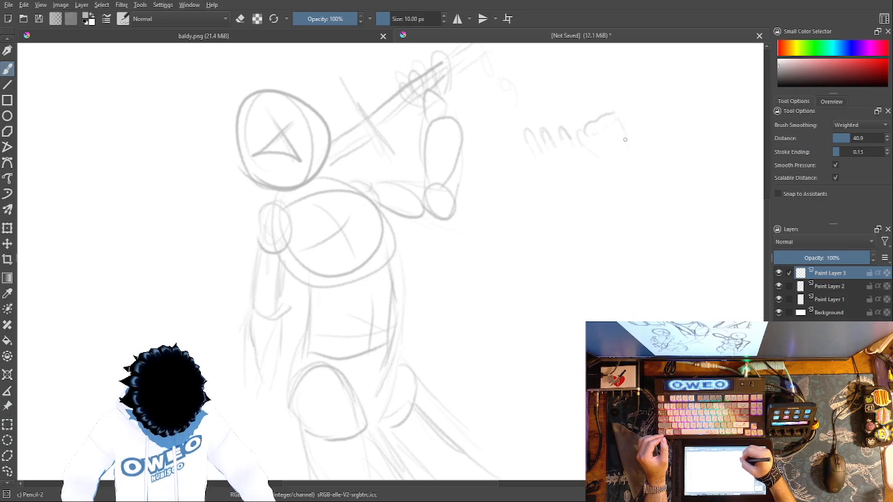
left_click_drag(613, 163, 628, 180)
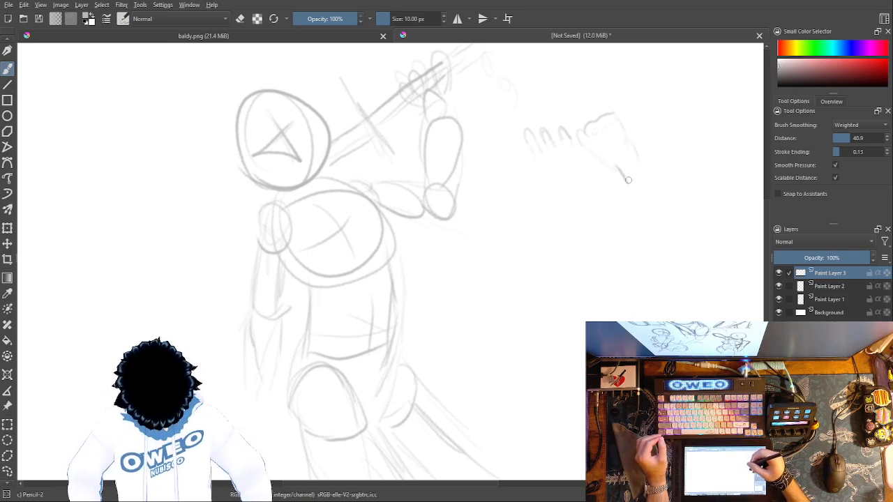
Step: Erase the dark lower wrist line and part of the upper one on the fist sketch with the Eraser Small brush
key("minus")
key("plus")
key("plus")
key("plus")
mouse_move(654, 271)
left_mouse_down()
mouse_move(363, 443)
mouse_move(297, 457)
left_mouse_up()
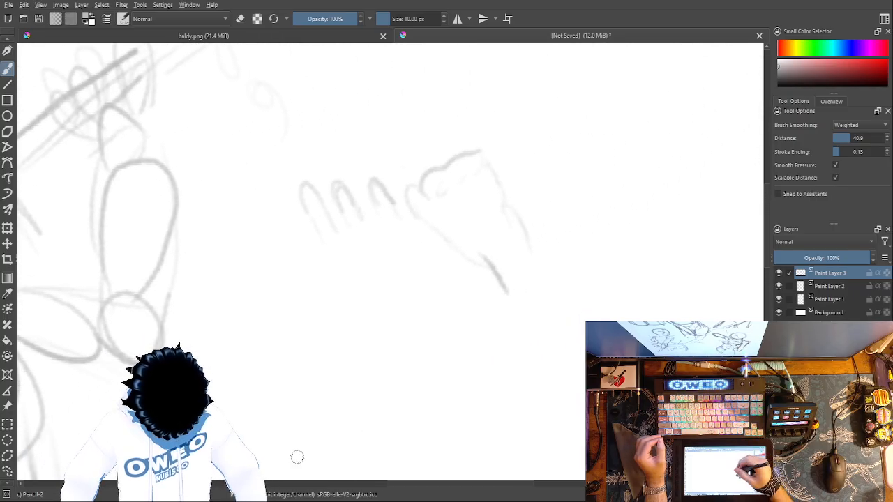
right_click(567, 247)
left_click(567, 183)
left_click_drag(486, 257, 507, 287)
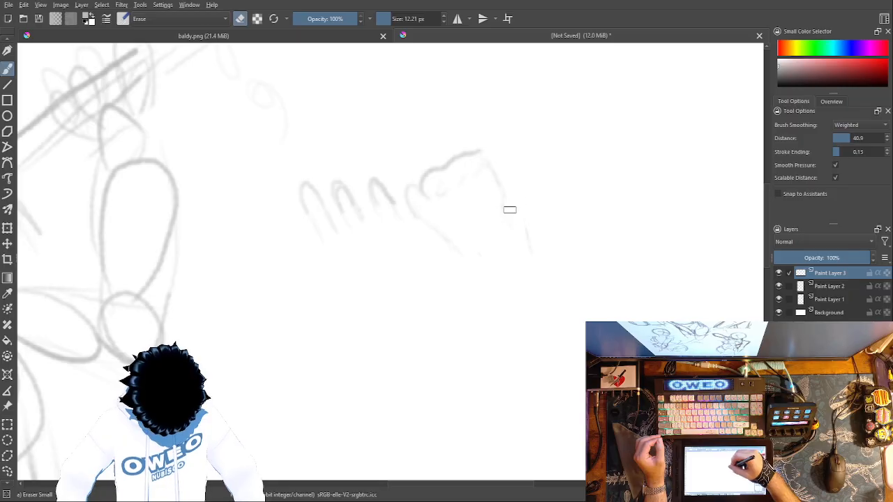
Step: Redraw the fist's wrist with the Pencil-2 brush, extending two diagonal lines into the forearm
right_click(543, 231)
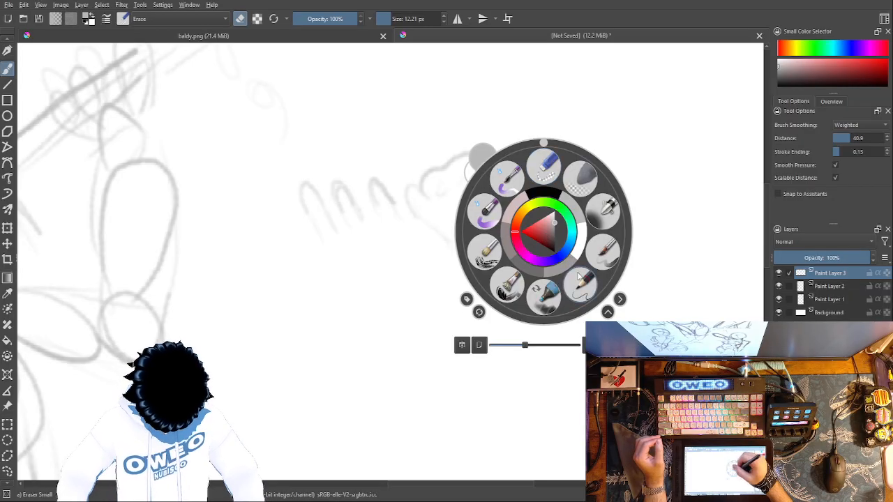
left_click(579, 276)
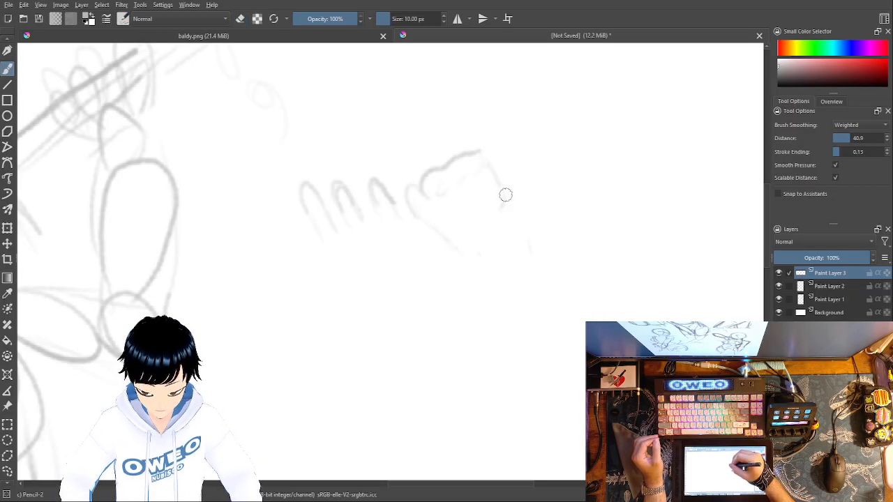
left_click_drag(505, 206, 517, 233)
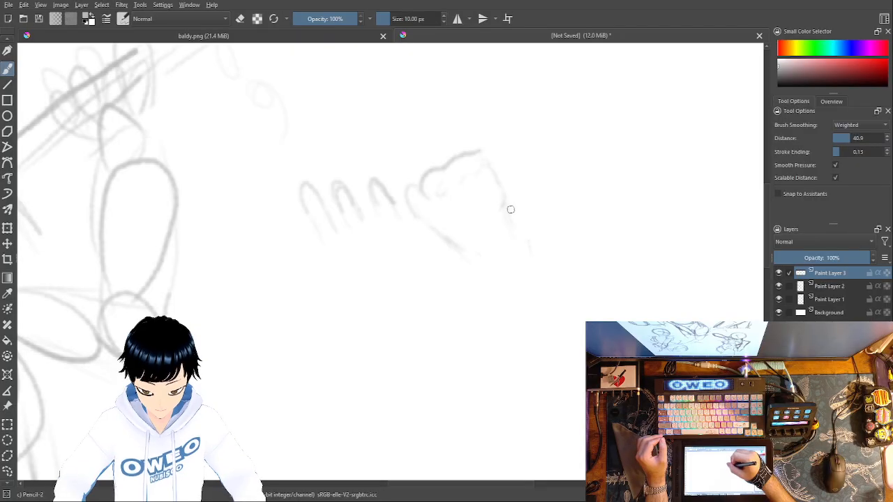
left_click_drag(520, 218, 542, 273)
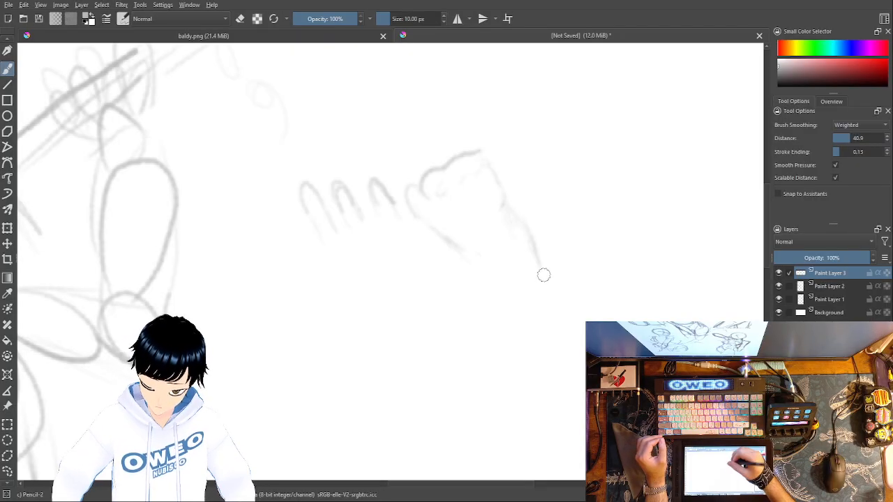
mouse_move(492, 286)
left_mouse_down()
mouse_move(478, 266)
mouse_move(536, 320)
left_mouse_up()
left_click_drag(511, 211, 591, 292)
Step: Clean up the knuckle lines with the small eraser, then use Pencil-2 to define the finger creases and darken the hand's outer edge
right_click(536, 249)
left_click(539, 184)
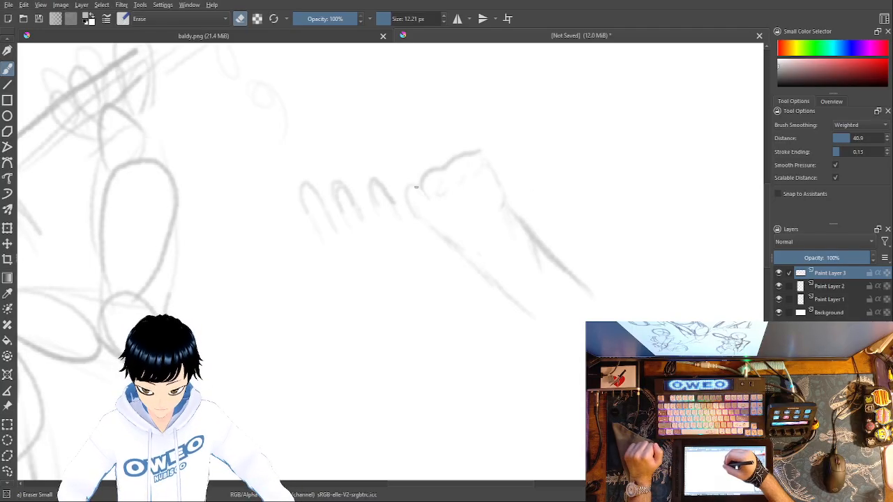
left_click_drag(444, 171, 443, 170)
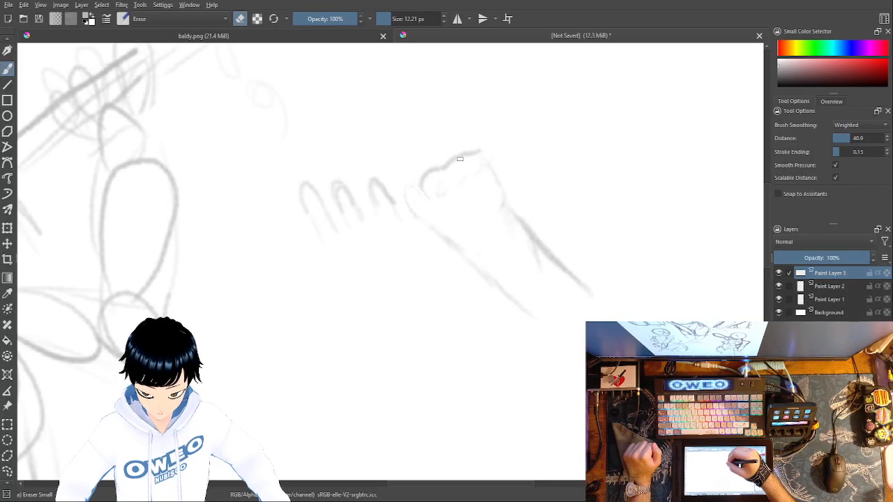
right_click(466, 146)
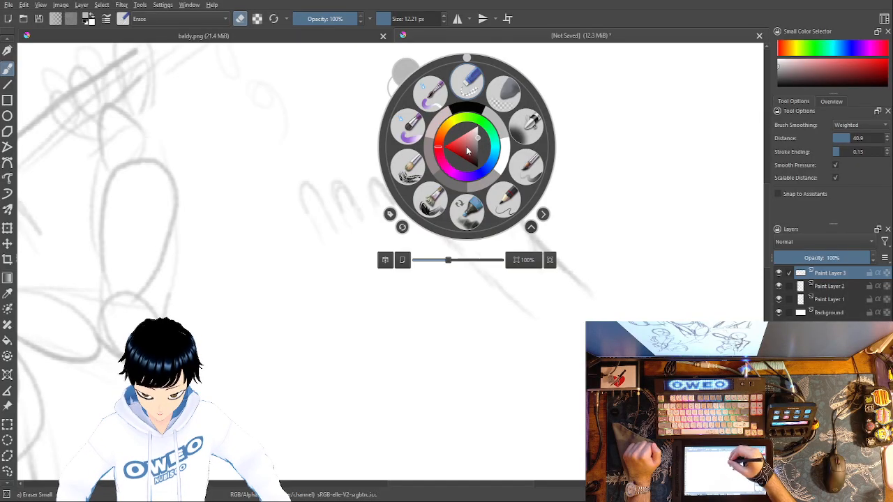
left_click(503, 200)
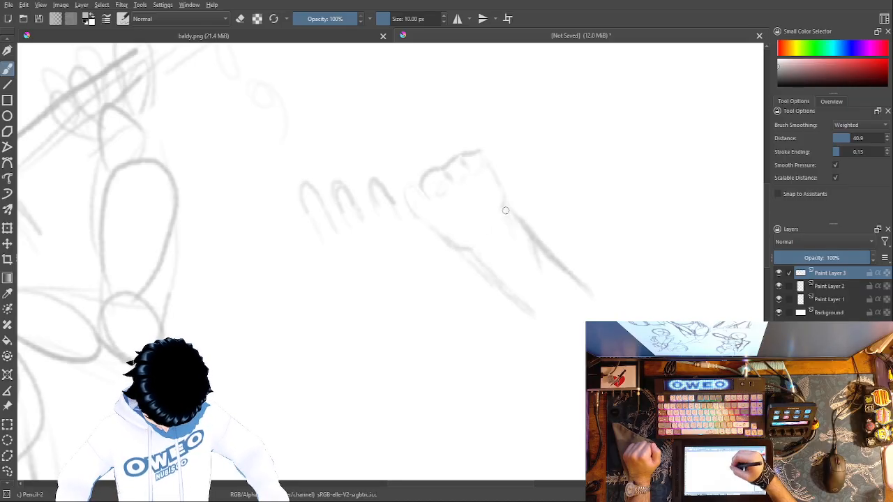
mouse_move(483, 153)
left_mouse_down()
mouse_move(505, 199)
mouse_move(504, 180)
mouse_move(507, 204)
left_mouse_up()
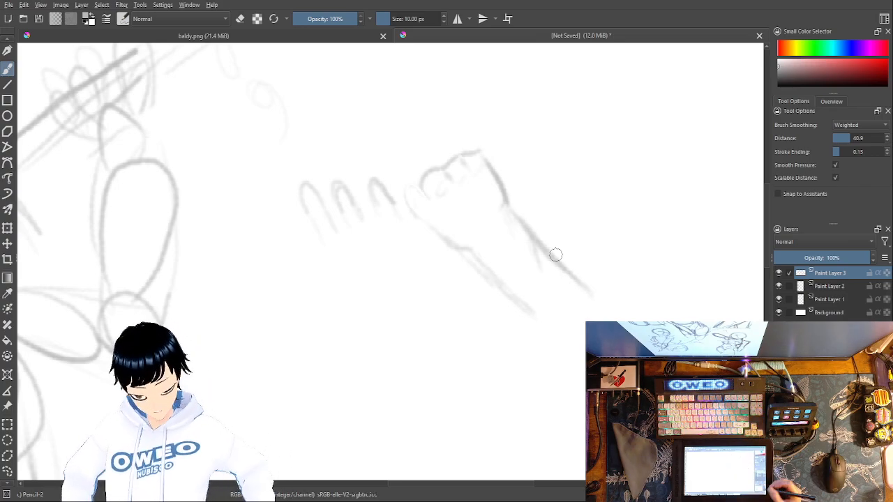
Step: Add another paint layer above the hand sketch for drawing on the blank canvas beside the figure
key("minus")
key("minus")
key("minus")
key("minus")
key("minus")
key("plus")
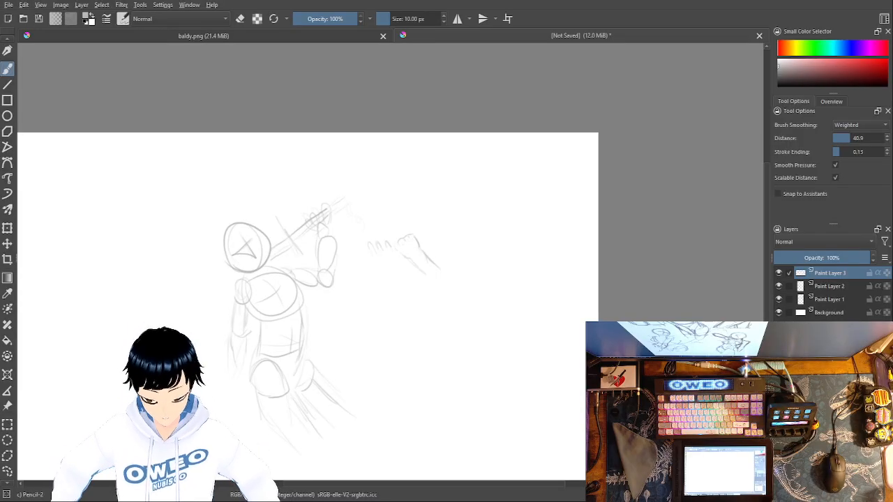
key("Insert")
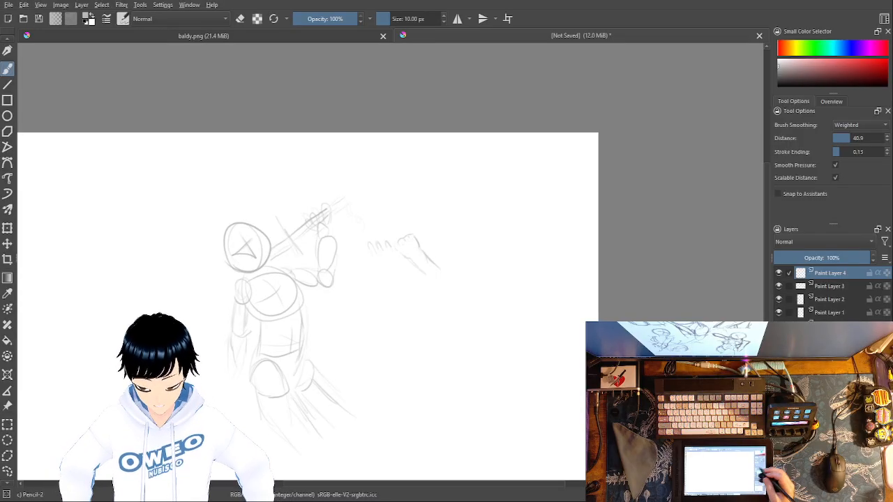
left_click_drag(439, 374, 630, 378)
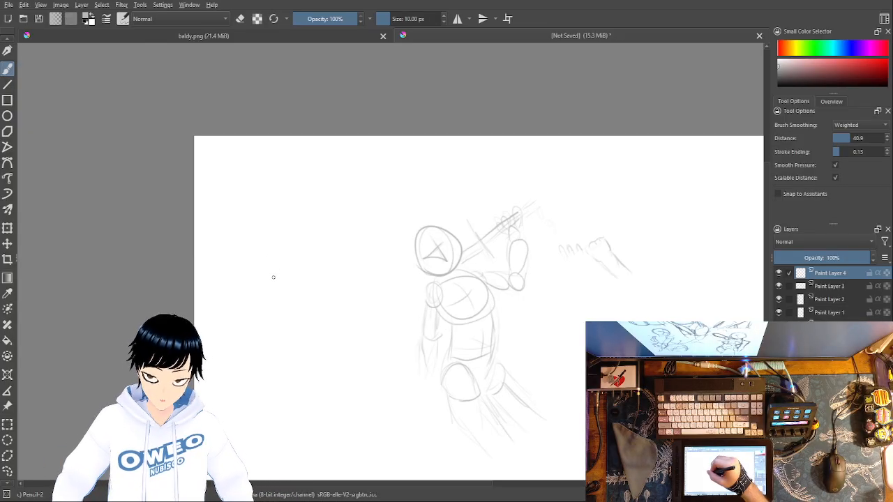
mouse_move(279, 242)
left_mouse_down()
mouse_move(256, 267)
mouse_move(276, 241)
left_mouse_up()
key("ctrl+z")
left_click_drag(269, 285, 254, 265)
key("ctrl+z")
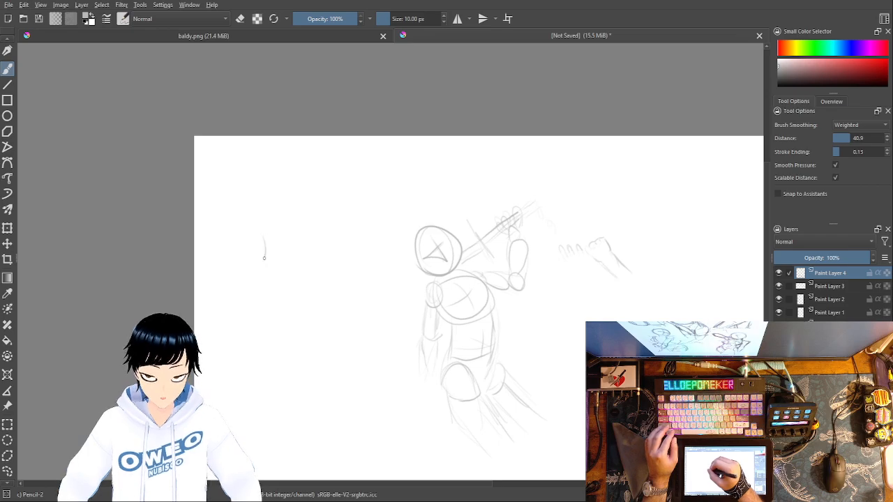
key("ctrl+z")
left_click_drag(268, 230, 269, 274)
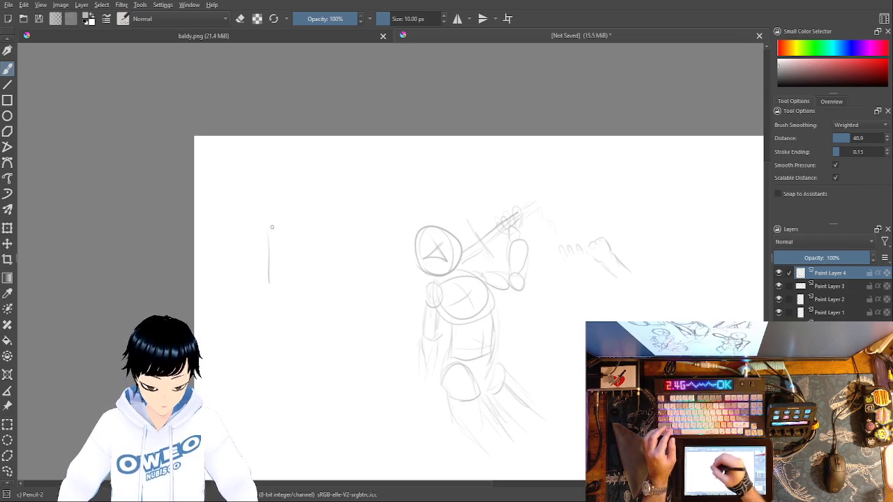
key("ctrl+z")
Step: Try a slanted cross guide with a rounded head outline around it on the blank canvas beside the figure
left_click_drag(268, 239, 261, 275)
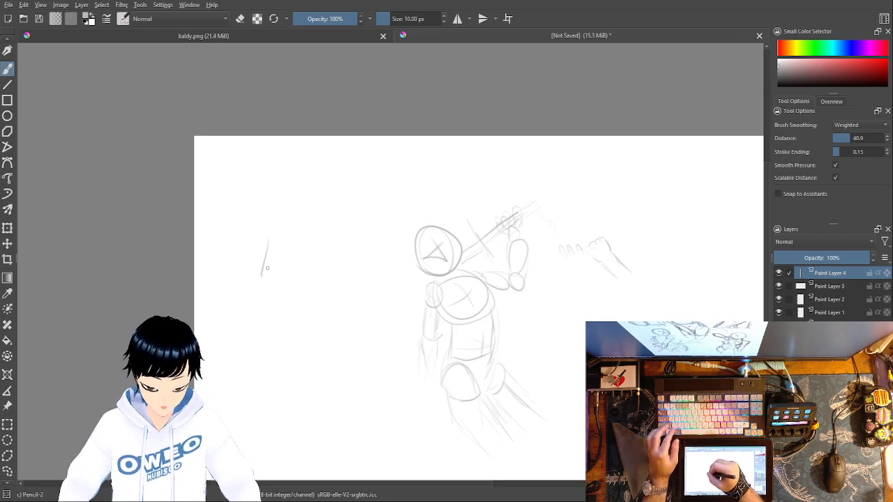
left_click_drag(271, 229, 267, 257)
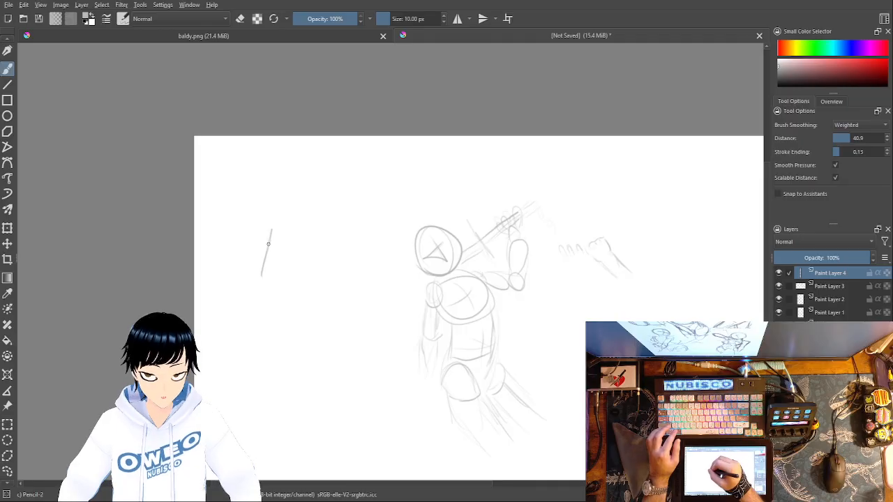
left_click_drag(265, 244, 287, 247)
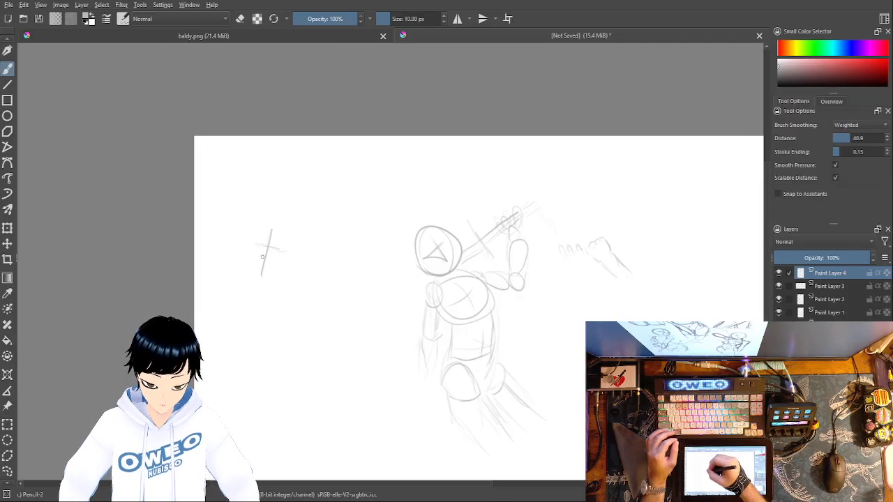
mouse_move(246, 277)
left_mouse_down()
mouse_move(262, 206)
mouse_move(296, 267)
mouse_move(255, 279)
left_mouse_up()
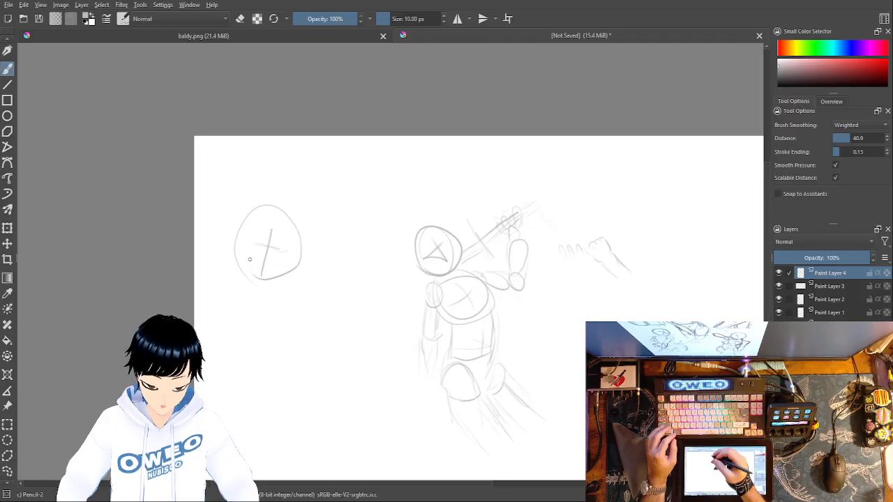
key("ctrl+z")
left_click_drag(245, 229, 242, 262)
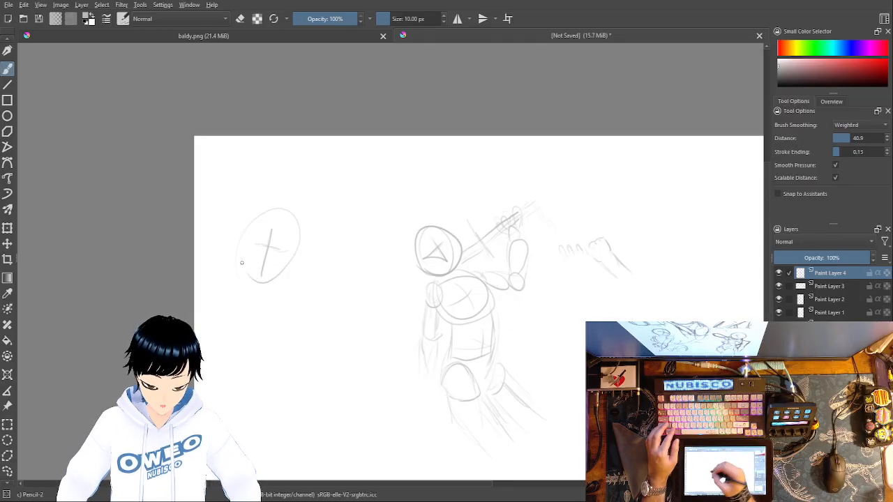
key("ctrl+z")
key("ctrl+z")
key("ctrl+z")
key("ctrl+z")
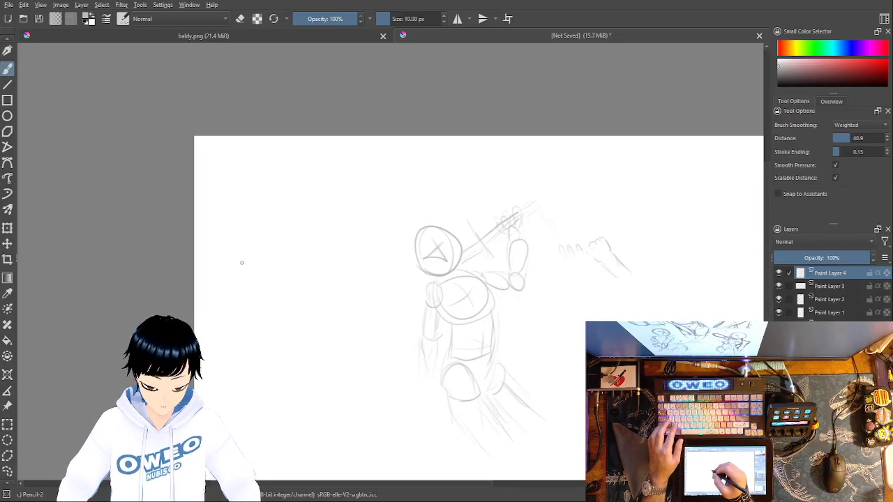
Step: Draw a tilted egg-shaped outline with loose overlapping strokes on the blank canvas beside the figure, undoing unsatisfactory attempts
mouse_move(244, 292)
left_mouse_down()
mouse_move(295, 269)
mouse_move(241, 286)
left_mouse_up()
key("ctrl+z")
mouse_move(246, 209)
left_mouse_down()
mouse_move(248, 240)
mouse_move(243, 206)
left_mouse_up()
key("ctrl+z")
mouse_move(261, 274)
left_mouse_down()
mouse_move(245, 252)
mouse_move(288, 251)
mouse_move(249, 255)
mouse_move(271, 269)
left_mouse_up()
key("ctrl+z")
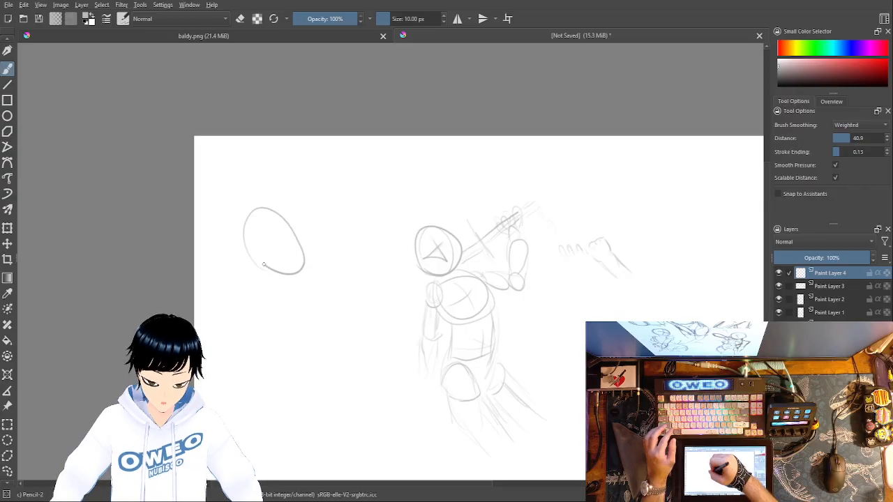
key("ctrl+z")
mouse_move(238, 236)
left_mouse_down()
mouse_move(294, 219)
mouse_move(256, 258)
mouse_move(245, 213)
mouse_move(287, 239)
mouse_move(239, 253)
mouse_move(234, 229)
mouse_move(262, 218)
mouse_move(246, 259)
mouse_move(235, 220)
mouse_move(260, 274)
mouse_move(253, 221)
mouse_move(279, 275)
mouse_move(249, 264)
mouse_move(283, 250)
mouse_move(239, 247)
mouse_move(272, 278)
mouse_move(255, 218)
mouse_move(239, 237)
mouse_move(266, 285)
mouse_move(259, 220)
mouse_move(237, 231)
mouse_move(271, 285)
mouse_move(266, 228)
mouse_move(245, 216)
mouse_move(263, 281)
mouse_move(280, 255)
mouse_move(256, 233)
left_mouse_up()
key("ctrl+z")
key("ctrl+z")
key("ctrl+z")
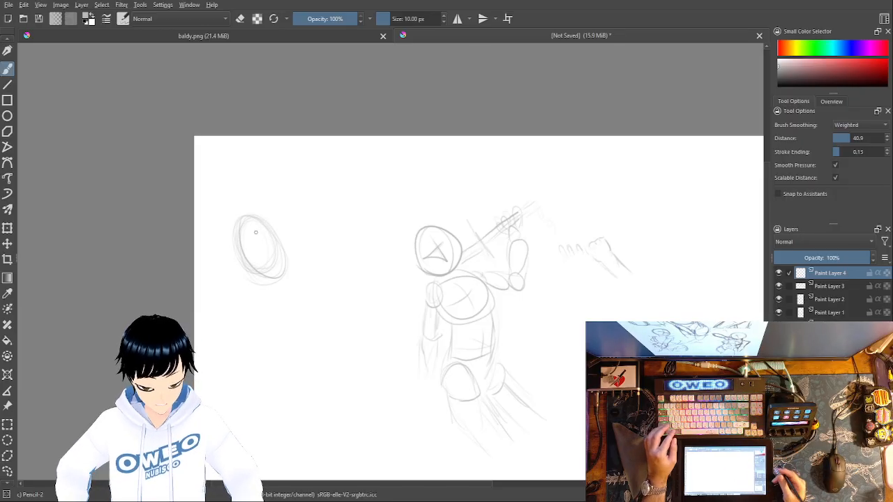
Step: Undo the loose overlapping strokes of the tilted egg-shaped outline beside the figure
key("ctrl+z")
key("ctrl+z")
key("ctrl+z")
key("ctrl+z")
key("ctrl+z")
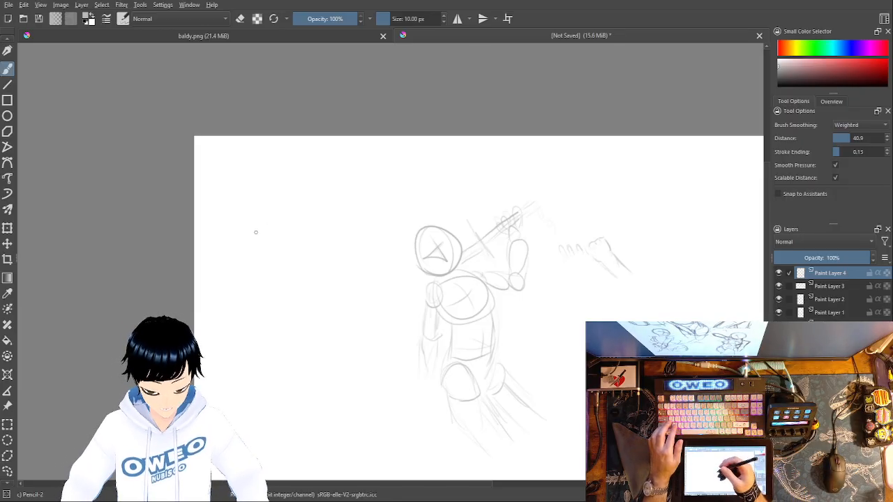
Step: Try several single-stroke oval head outlines on the blank canvas beside the figure, undoing each one
mouse_move(254, 222)
left_mouse_down()
mouse_move(240, 253)
mouse_move(246, 222)
mouse_move(309, 259)
mouse_move(245, 218)
left_mouse_up()
key("ctrl+z")
key("ctrl+z")
mouse_move(245, 259)
left_mouse_down()
mouse_move(292, 283)
mouse_move(257, 230)
mouse_move(238, 254)
mouse_move(284, 238)
mouse_move(245, 268)
left_mouse_up()
key("ctrl+z")
key("ctrl+z")
mouse_move(252, 213)
left_mouse_down()
mouse_move(233, 251)
mouse_move(252, 214)
left_mouse_up()
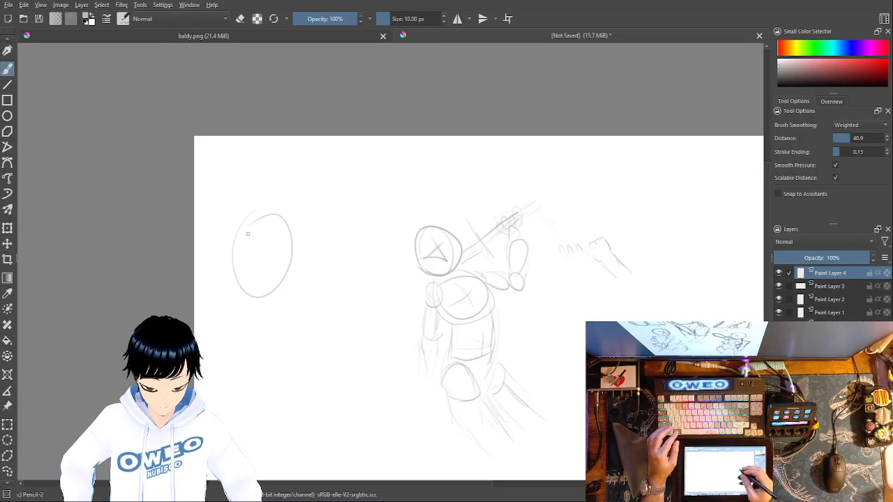
key("ctrl+z")
Step: Draw a flat-topped head outline tapering toward the chin beside the figure, undoing unsatisfactory strokes
left_click_drag(262, 223, 253, 239)
key("ctrl+z")
left_click_drag(259, 209, 233, 218)
key("ctrl+z")
mouse_move(239, 250)
left_mouse_down()
mouse_move(259, 278)
mouse_move(241, 209)
mouse_move(291, 225)
mouse_move(238, 212)
left_mouse_up()
key("ctrl+z")
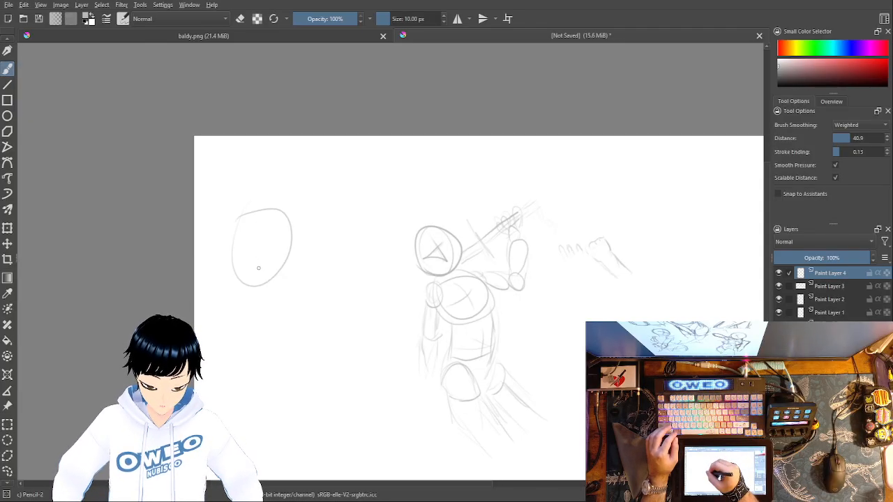
Step: Draw a slanted cross guide for the face inside the new head outline, undoing and redrawing lines that look off
mouse_move(253, 265)
left_mouse_down()
mouse_move(264, 225)
mouse_move(282, 235)
left_mouse_up()
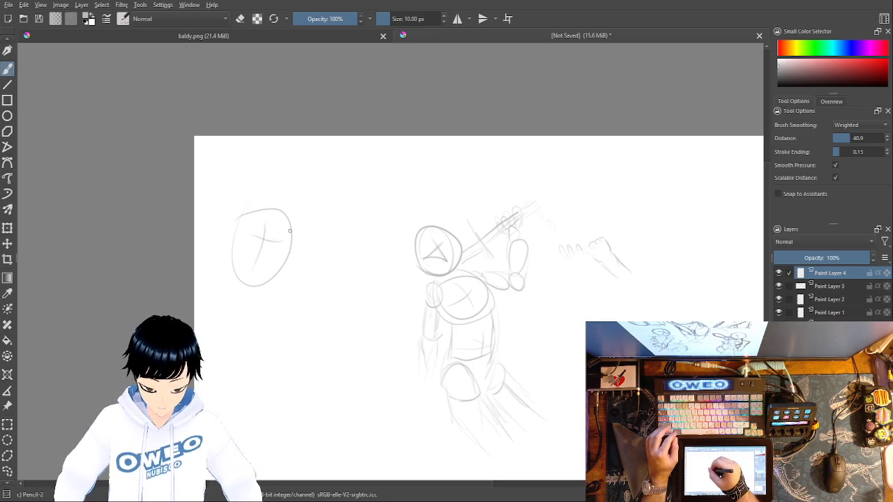
key("ctrl")
key("ctrl+z")
key("ctrl+z")
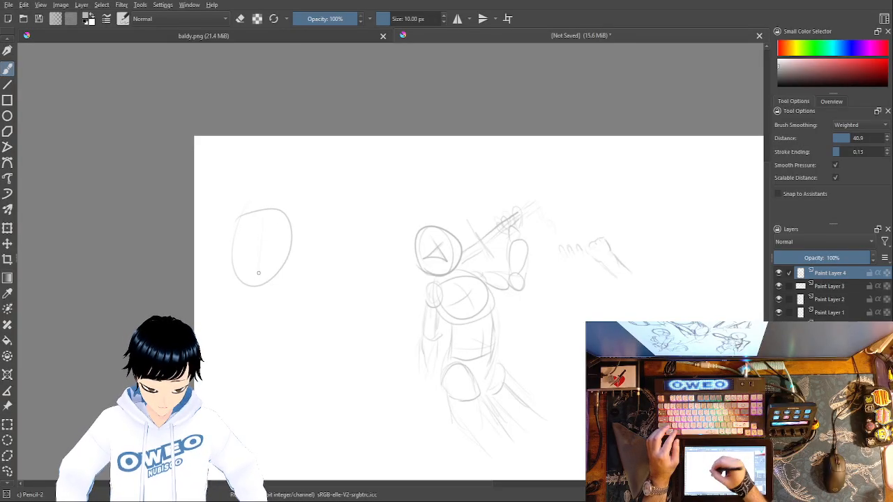
mouse_move(264, 228)
left_mouse_down()
mouse_move(260, 265)
mouse_move(279, 231)
left_mouse_up()
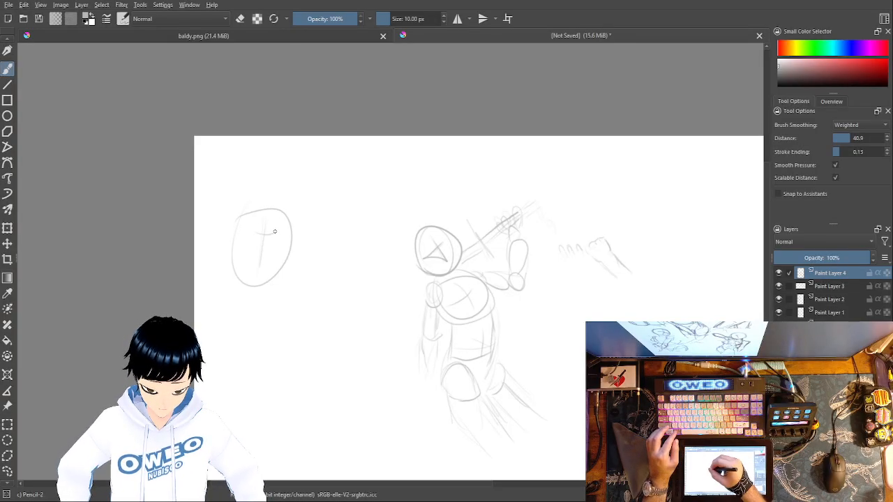
key("ctrl+z")
left_click_drag(257, 233, 278, 236)
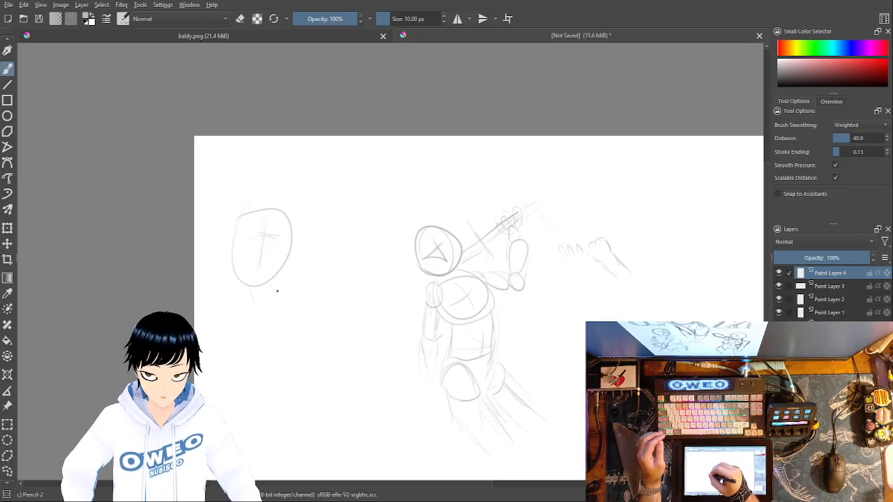
Step: Sketch a neck and large oval torso below the head, and add an arm with shoulder and elbow ovals joined by straight lines
mouse_move(263, 291)
left_mouse_down()
mouse_move(300, 353)
mouse_move(266, 298)
mouse_move(305, 316)
left_mouse_up()
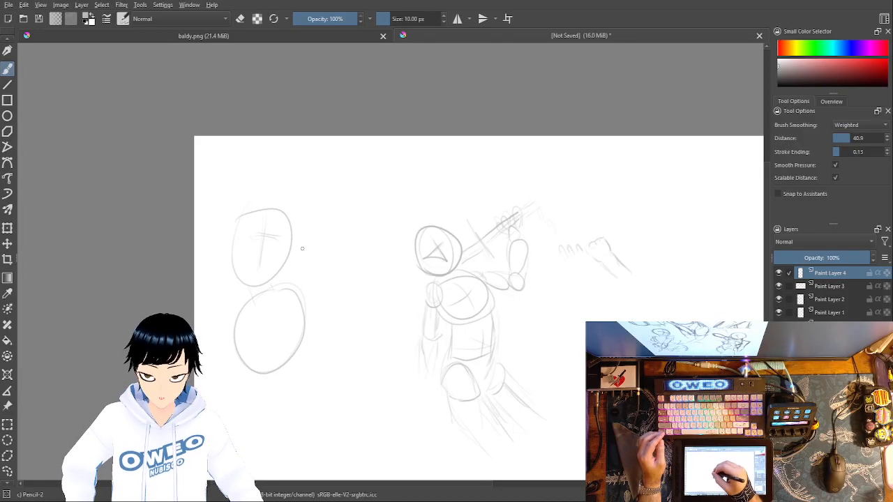
mouse_move(293, 275)
left_mouse_down()
mouse_move(301, 307)
mouse_move(301, 269)
mouse_move(288, 294)
mouse_move(308, 280)
mouse_move(365, 313)
left_mouse_up()
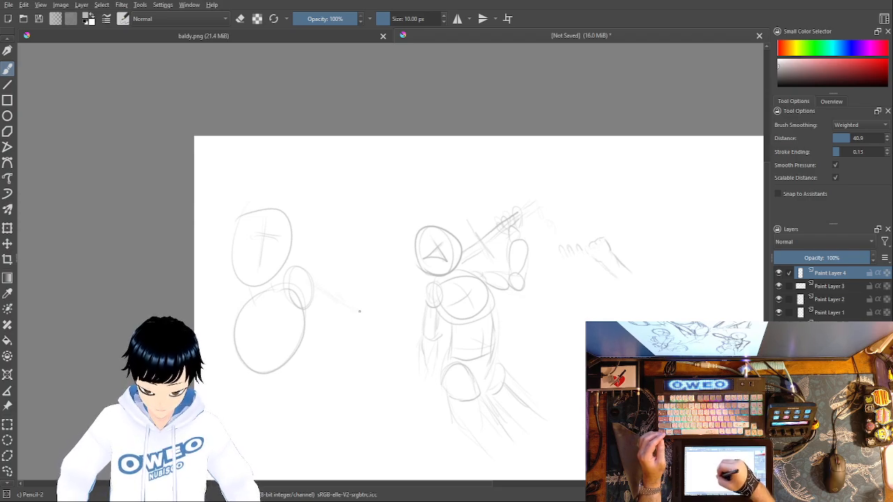
mouse_move(307, 306)
left_mouse_down()
mouse_move(339, 332)
mouse_move(375, 343)
mouse_move(353, 316)
left_mouse_up()
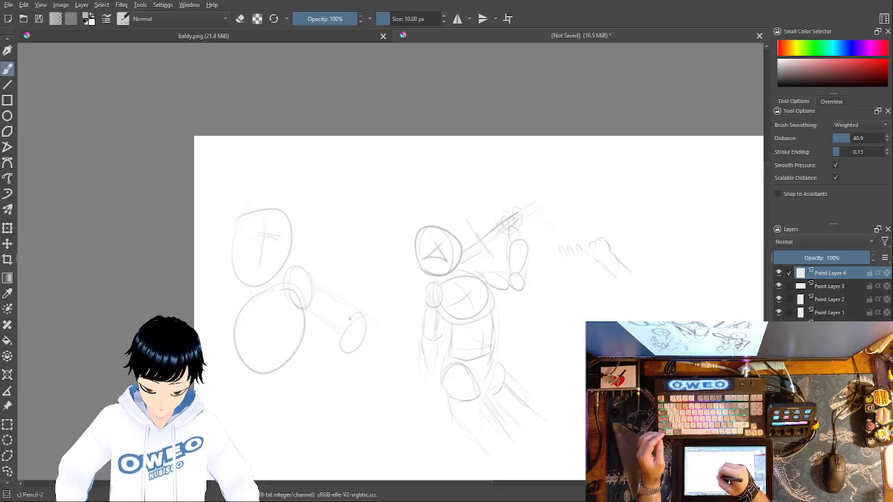
mouse_move(330, 367)
left_mouse_down()
mouse_move(325, 380)
mouse_move(345, 389)
left_mouse_up()
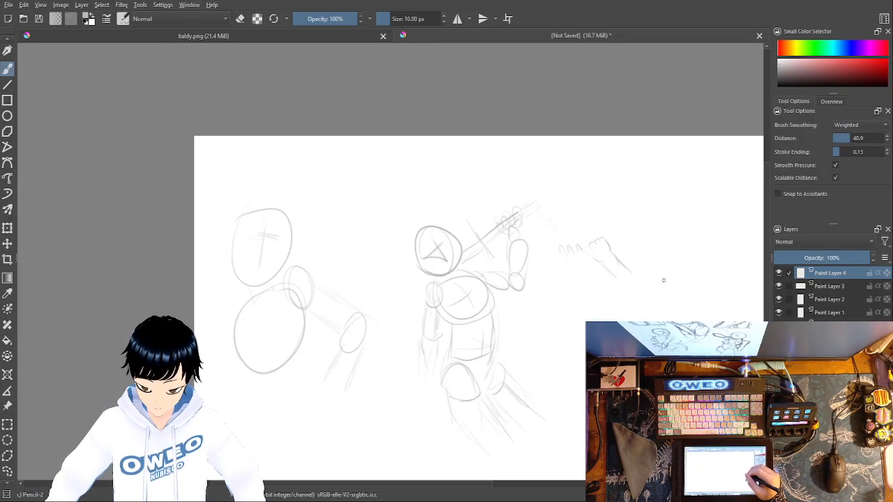
Step: Sketch faint small ovals and curved body lines as a loose gesture in the empty canvas area beyond the fist
mouse_move(695, 286)
left_mouse_down()
mouse_move(690, 275)
mouse_move(677, 302)
left_mouse_up()
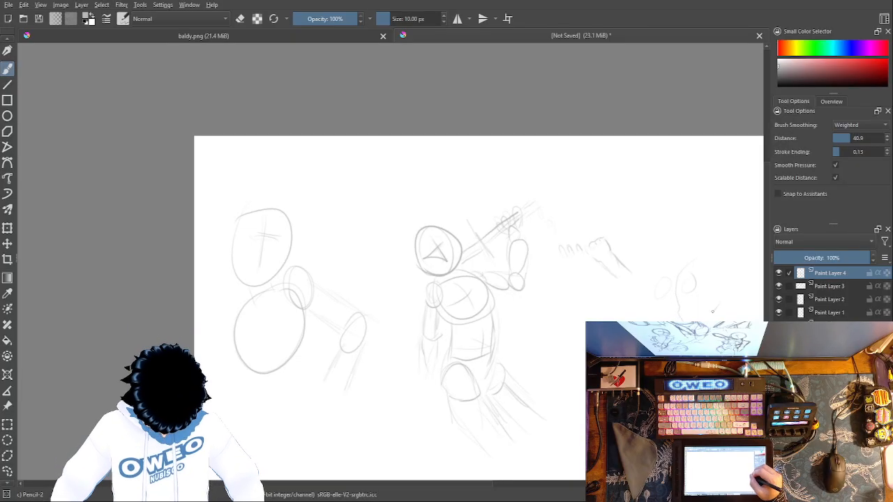
left_click_drag(691, 308, 698, 320)
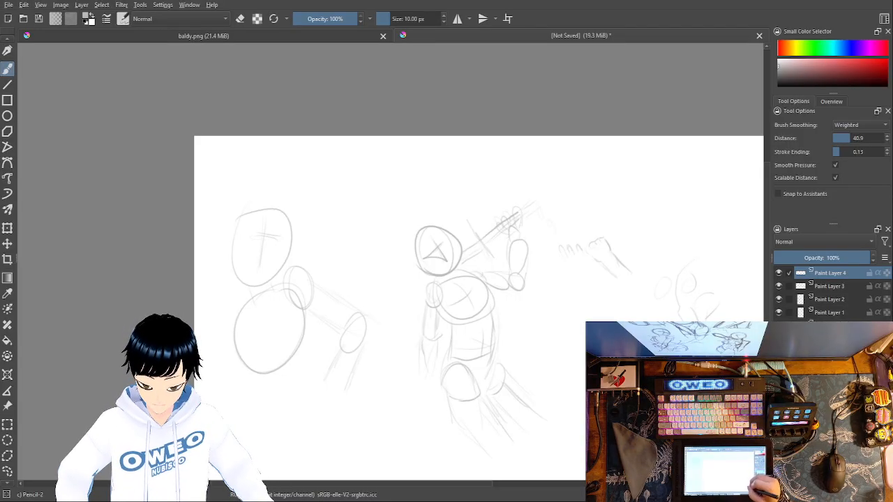
left_click_drag(686, 268, 680, 306)
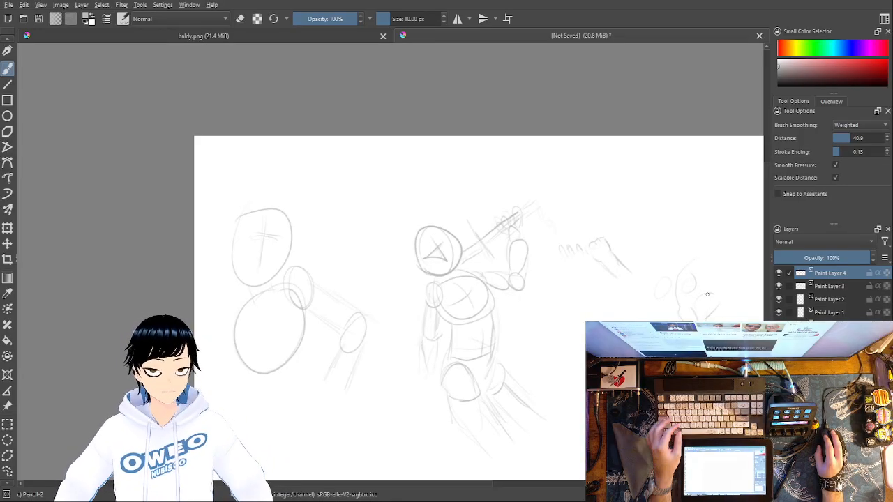
key("f")
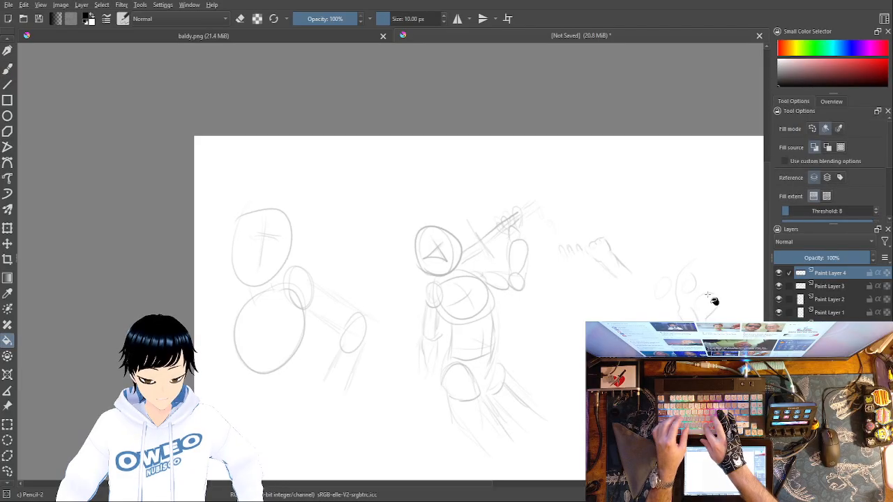
key("e")
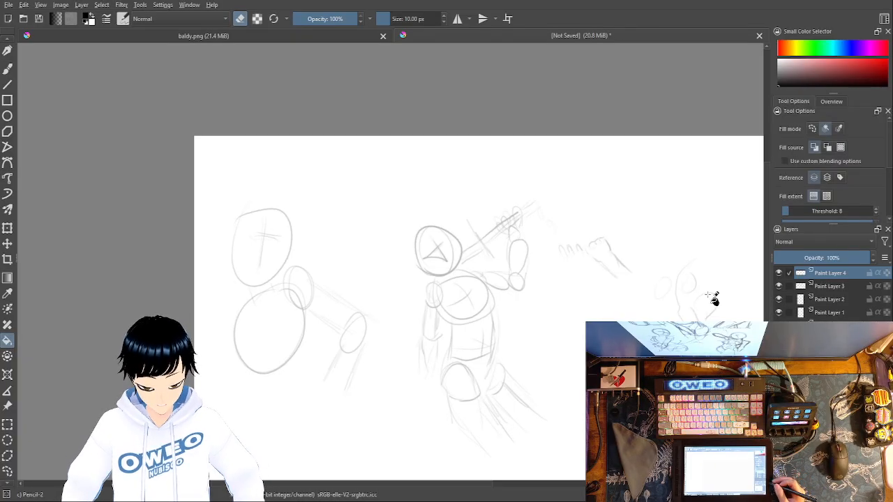
scroll(707, 298, "down", 4)
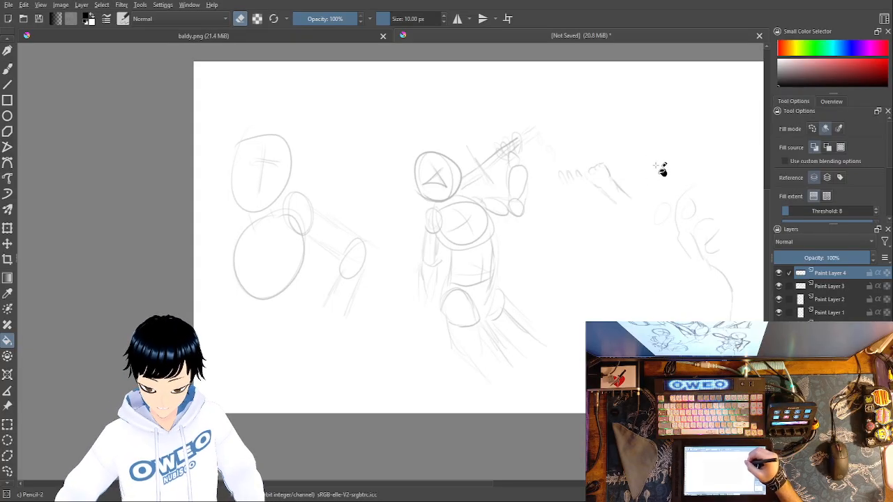
Step: Return to the freehand brush with Pencil-2 and turn eraser mode off
left_click(7, 69)
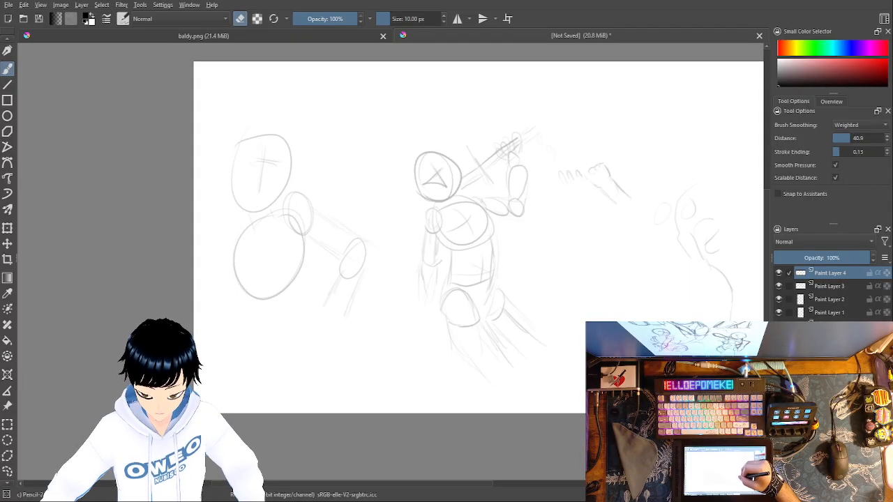
right_click(599, 281)
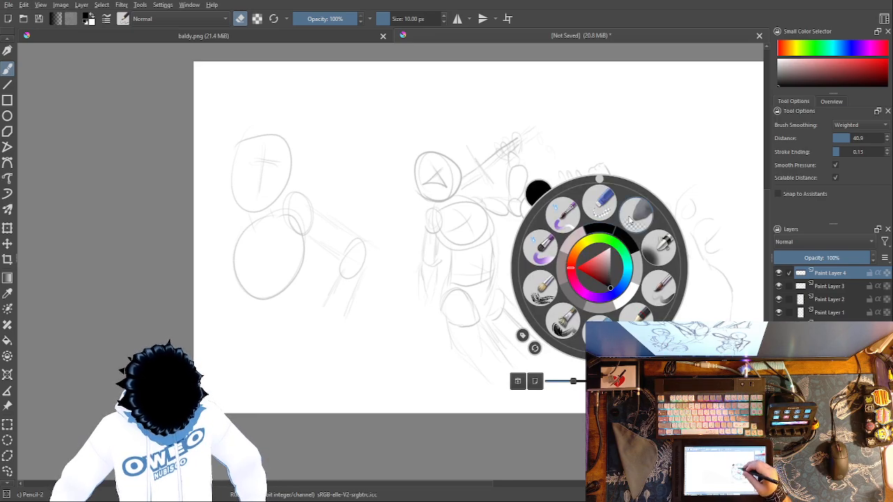
right_click(621, 318)
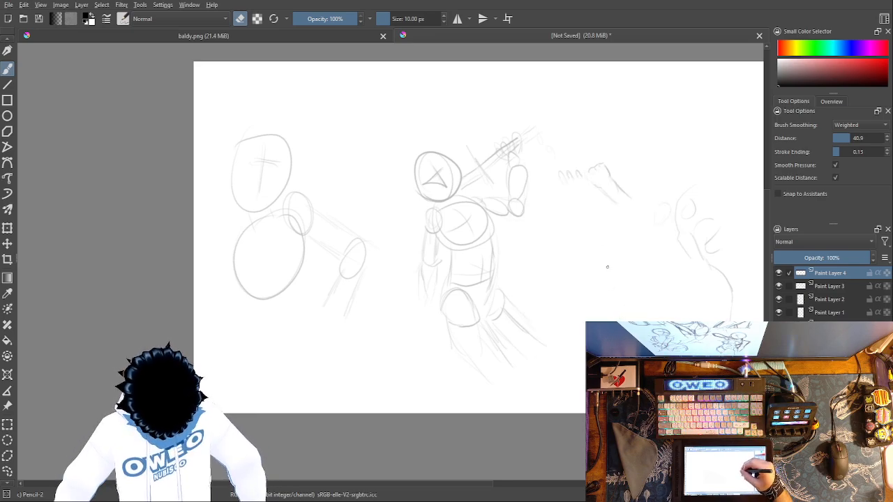
right_click(621, 247)
right_click(655, 248)
key("e")
Step: Draw a dark looped curve below the fist, an oval pair with a curved line and arrow, and a second oval pair beside it
mouse_move(629, 295)
left_mouse_down()
mouse_move(622, 267)
mouse_move(611, 258)
mouse_move(632, 288)
left_mouse_up()
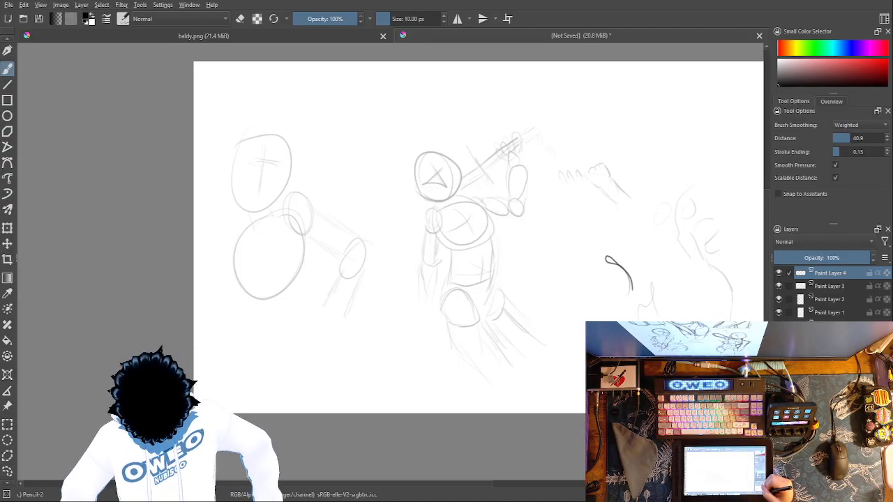
key("ctrl+plus")
mouse_move(692, 268)
left_mouse_down()
mouse_move(505, 398)
mouse_move(435, 412)
left_mouse_up()
mouse_move(536, 222)
left_mouse_down()
mouse_move(530, 212)
mouse_move(565, 213)
mouse_move(551, 140)
mouse_move(576, 129)
mouse_move(575, 145)
mouse_move(579, 124)
left_mouse_up()
left_click_drag(652, 246, 674, 238)
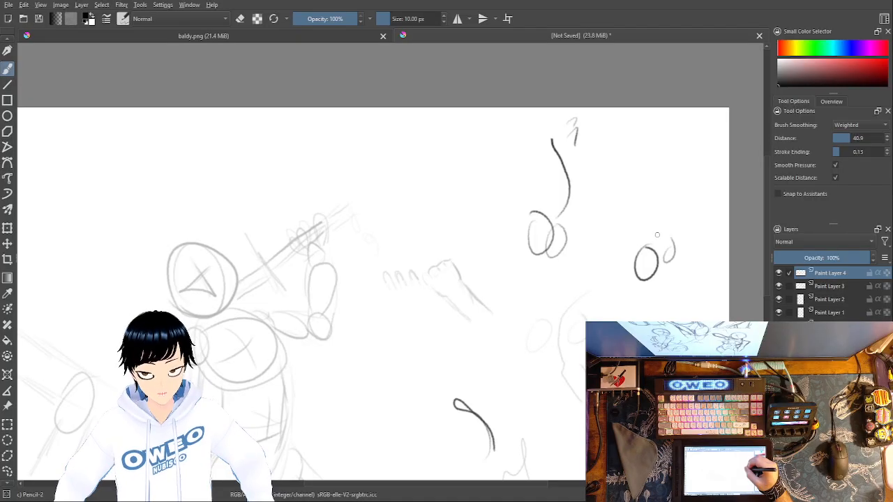
Step: Draw a looped gesture curve rising from the second oval pair, replacing a first wavy attempt
mouse_move(662, 229)
left_mouse_down()
mouse_move(639, 209)
mouse_move(632, 180)
mouse_move(668, 148)
mouse_move(647, 116)
mouse_move(655, 109)
left_mouse_up()
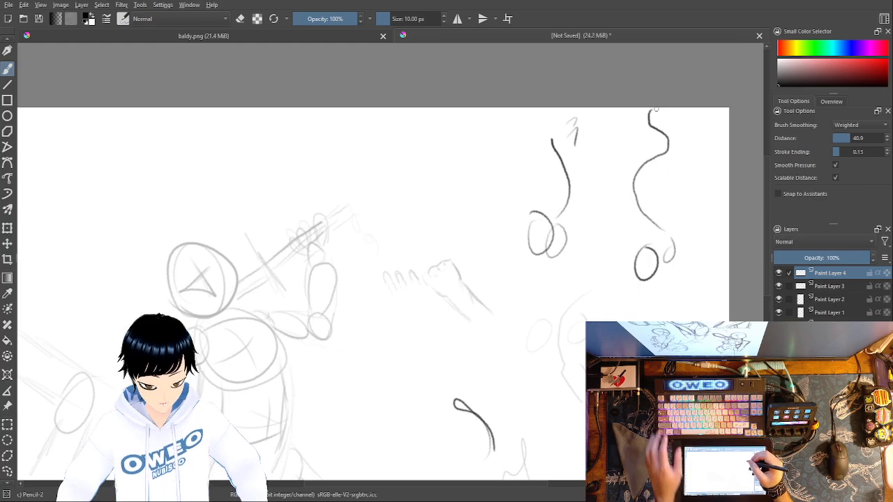
key("ctrl+z")
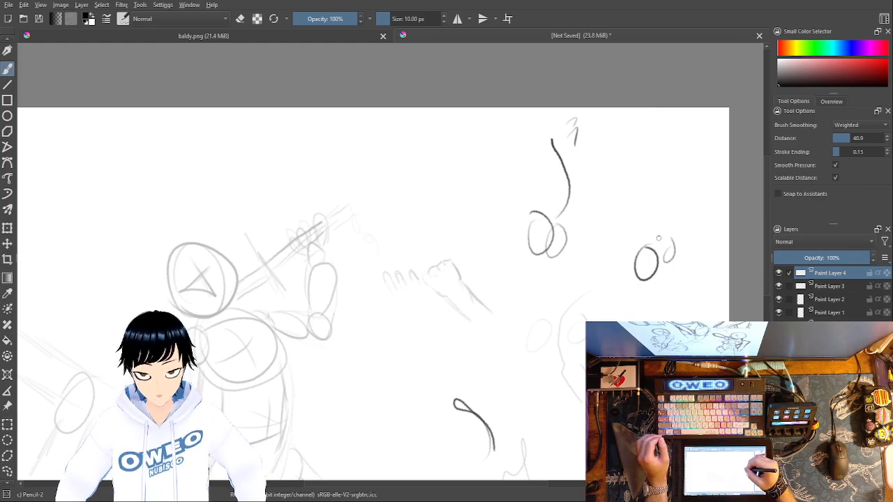
mouse_move(658, 234)
left_mouse_down()
mouse_move(631, 170)
mouse_move(629, 179)
mouse_move(649, 177)
mouse_move(653, 132)
left_mouse_up()
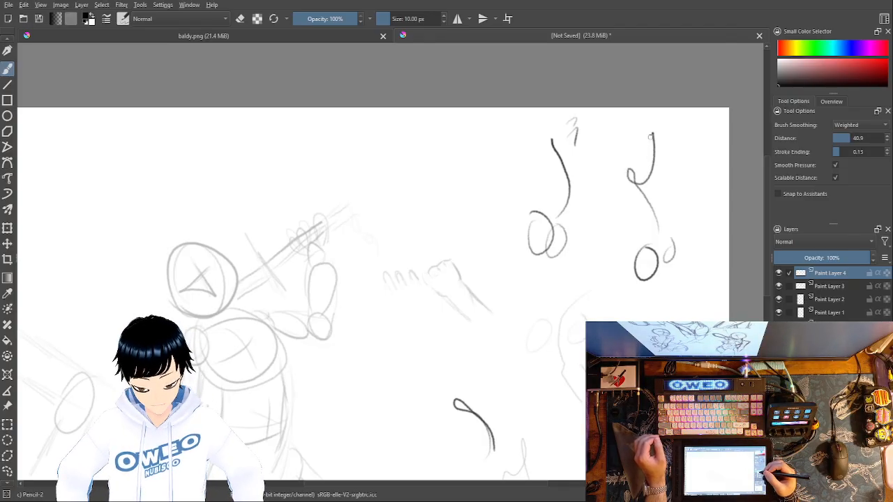
Step: Add small direction arrows around the looped curve and the oval pair at its base
left_click_drag(626, 127, 626, 145)
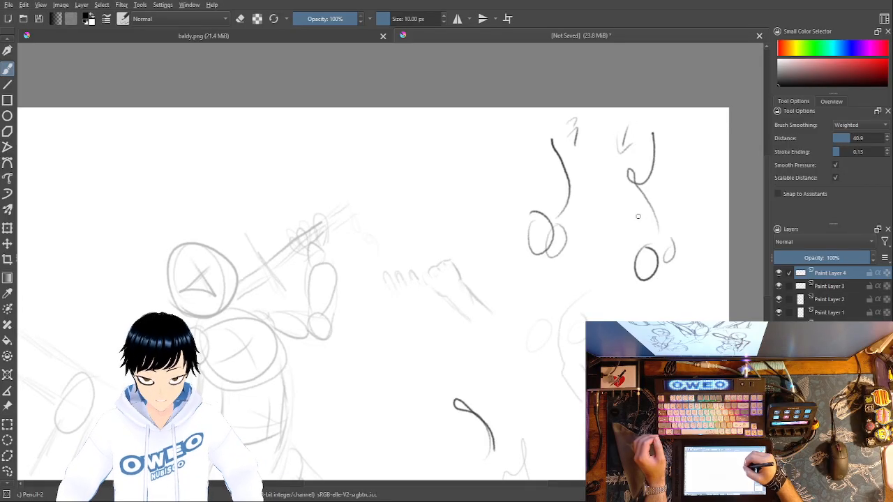
mouse_move(644, 214)
left_mouse_down()
mouse_move(631, 199)
mouse_move(643, 196)
left_mouse_up()
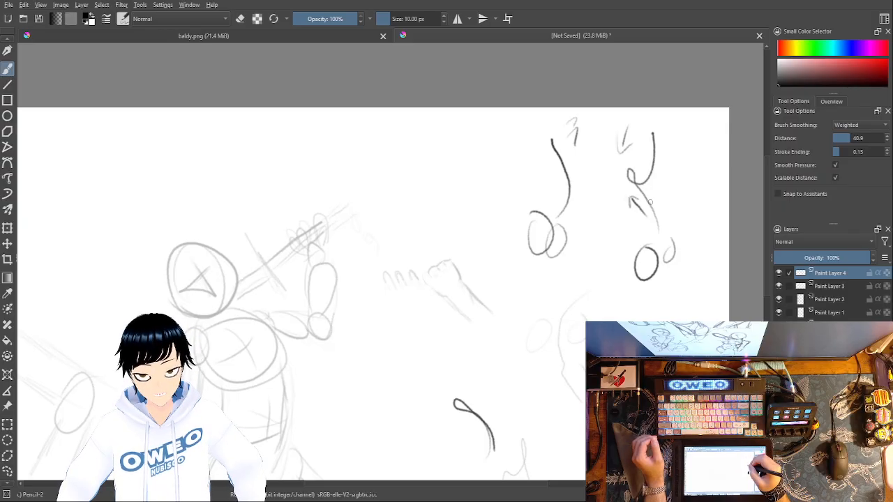
mouse_move(673, 273)
left_mouse_down()
mouse_move(680, 295)
mouse_move(696, 281)
left_mouse_up()
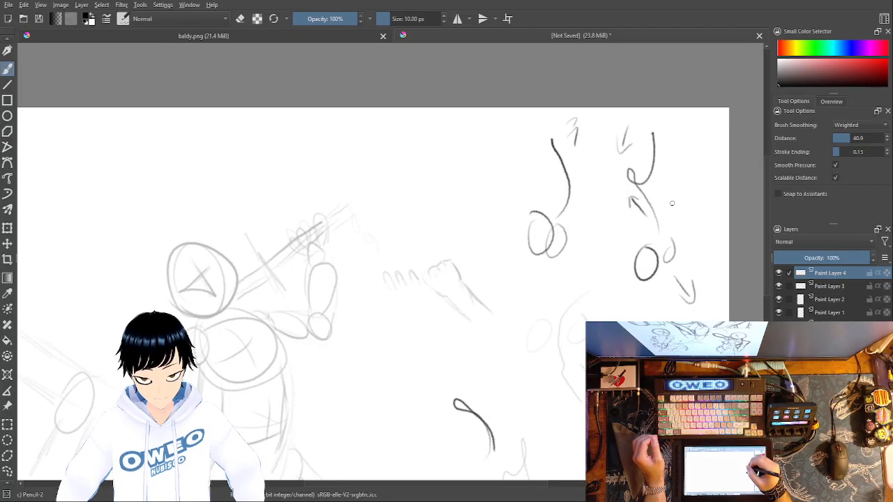
left_click_drag(619, 258, 616, 276)
mouse_move(673, 220)
left_mouse_down()
mouse_move(697, 204)
mouse_move(700, 220)
left_mouse_up()
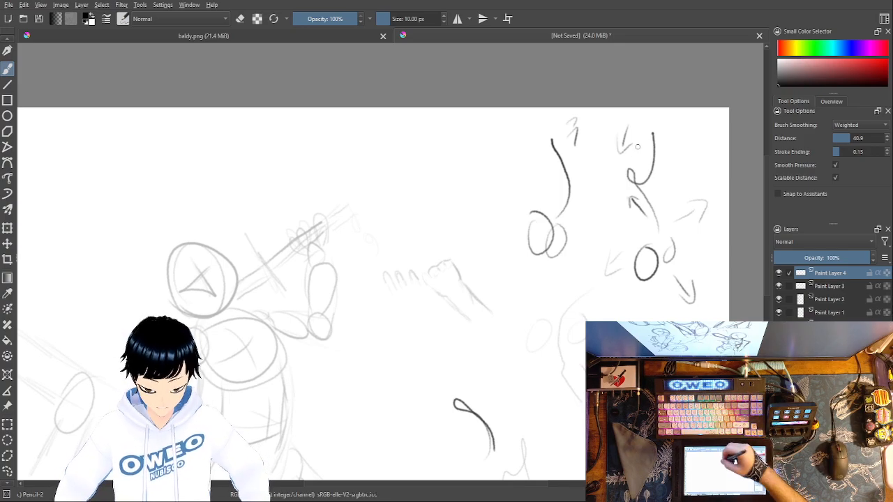
Step: Extend the new figure's front contour from the torso through waist and hip, then down the inner leg to the canvas's lower edge
mouse_move(256, 445)
left_mouse_down()
mouse_move(372, 406)
mouse_move(437, 322)
mouse_move(538, 316)
mouse_move(545, 327)
left_mouse_up()
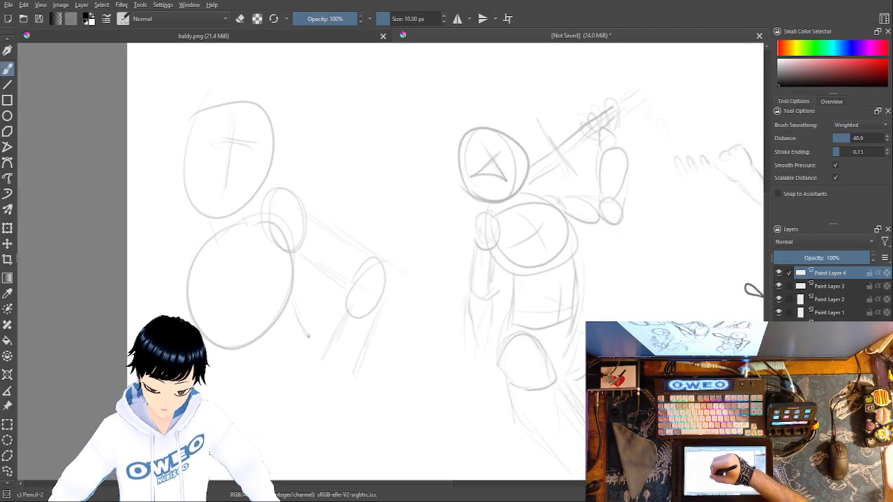
left_click_drag(293, 319, 381, 419)
left_click_drag(522, 351, 622, 194)
left_click_drag(486, 263, 462, 353)
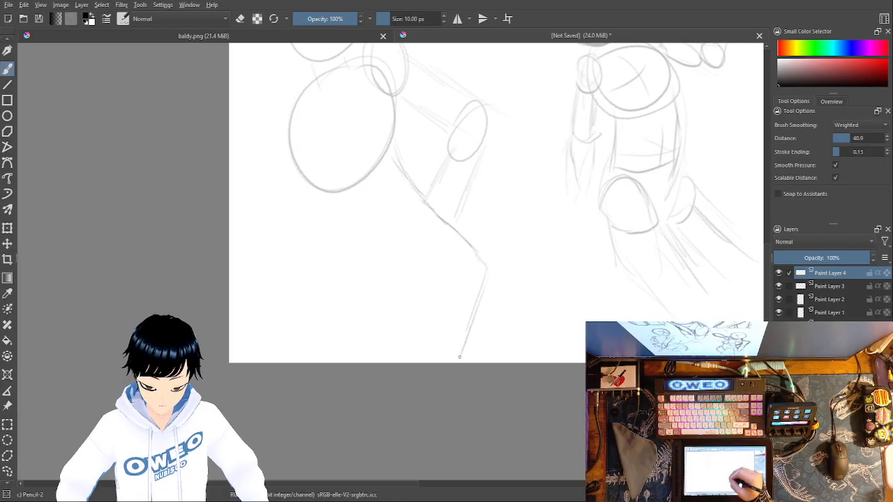
left_click_drag(482, 255, 486, 314)
left_click_drag(491, 273, 458, 361)
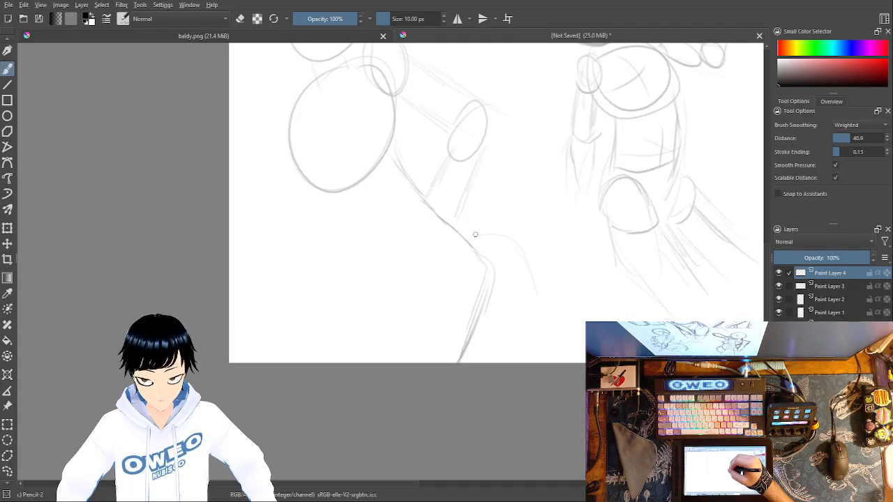
Step: Sketch the front leg's outer contour curving down from the hip, and add a short curved line beside the inner leg line
mouse_move(478, 234)
left_mouse_down()
mouse_move(524, 268)
mouse_move(551, 336)
left_mouse_up()
left_click_drag(540, 303, 550, 360)
mouse_move(486, 312)
left_mouse_down()
mouse_move(490, 340)
mouse_move(477, 339)
mouse_move(496, 332)
mouse_move(473, 352)
left_mouse_up()
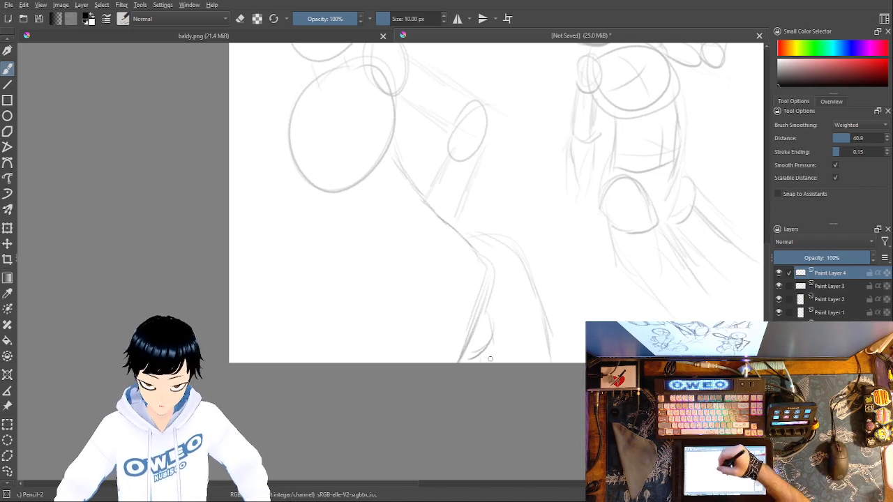
Step: Sketch the opposite waist contour and the top of the second leg, with a short curve extending toward the first leg
left_click_drag(411, 301, 376, 277)
mouse_move(336, 223)
left_mouse_down()
mouse_move(370, 265)
mouse_move(408, 288)
mouse_move(398, 347)
left_mouse_up()
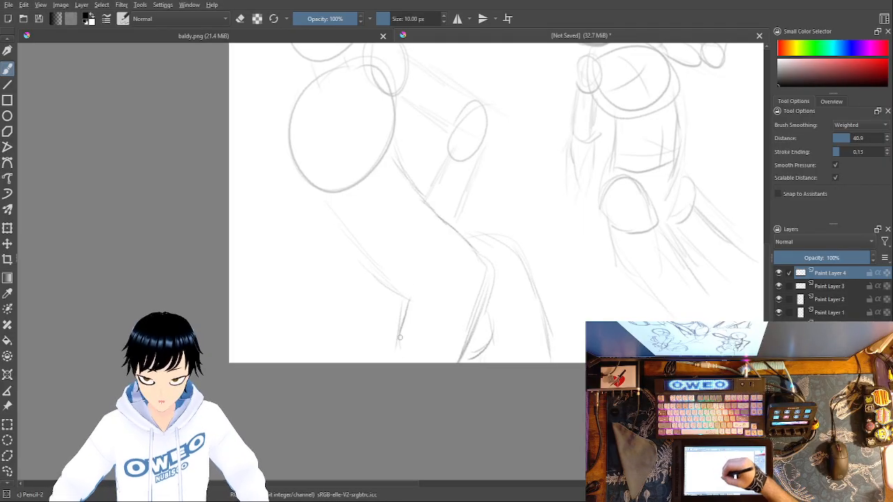
left_click_drag(407, 298, 450, 312)
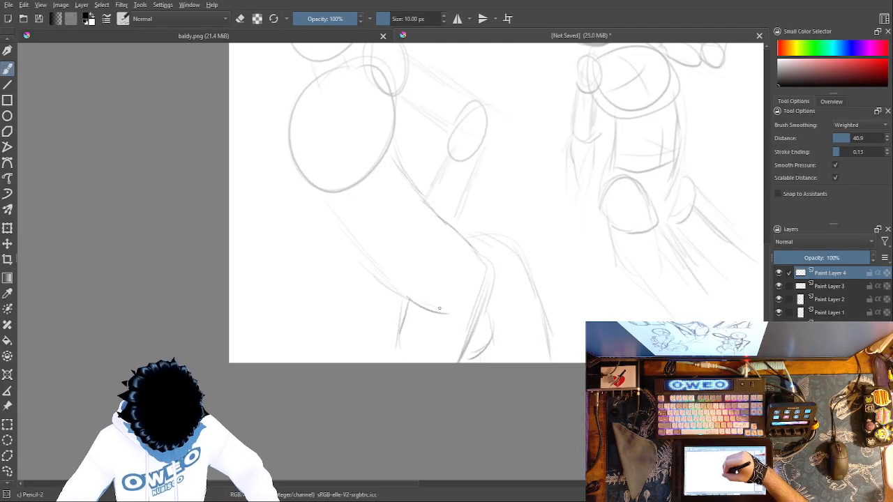
Step: Draw a small curved arrow in the empty space between the new figure's head and the neighbouring figure
left_click_drag(580, 204, 684, 322)
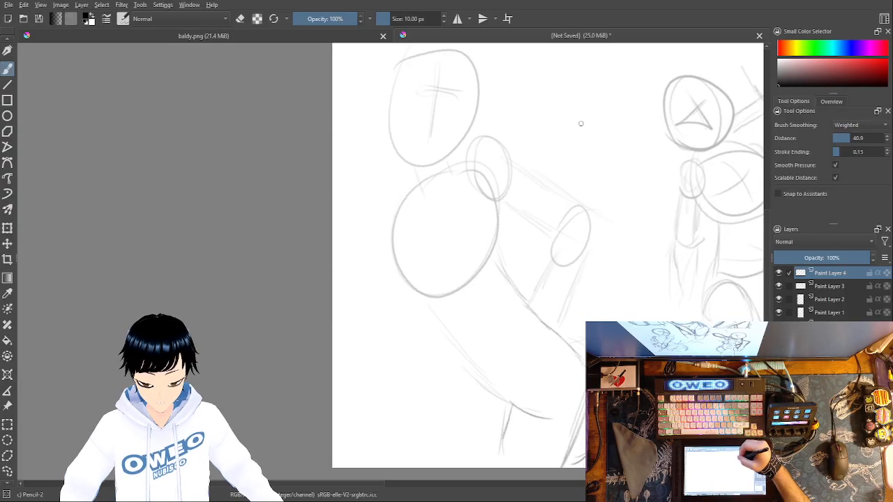
mouse_move(574, 132)
left_mouse_down()
mouse_move(561, 111)
mouse_move(590, 103)
left_mouse_up()
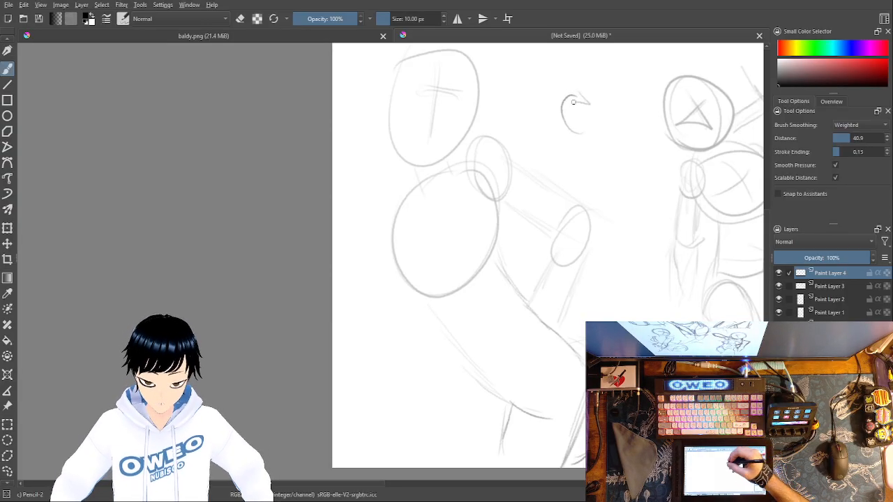
left_click_drag(396, 223, 415, 236)
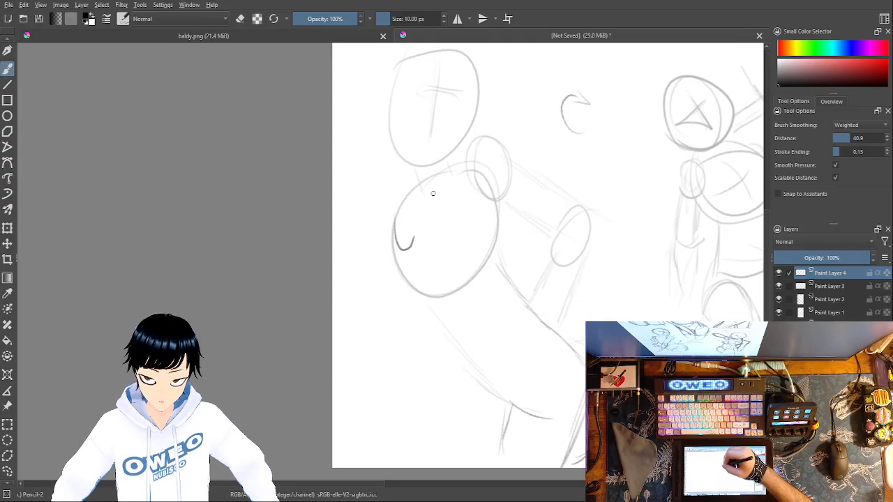
left_click_drag(433, 194, 452, 219)
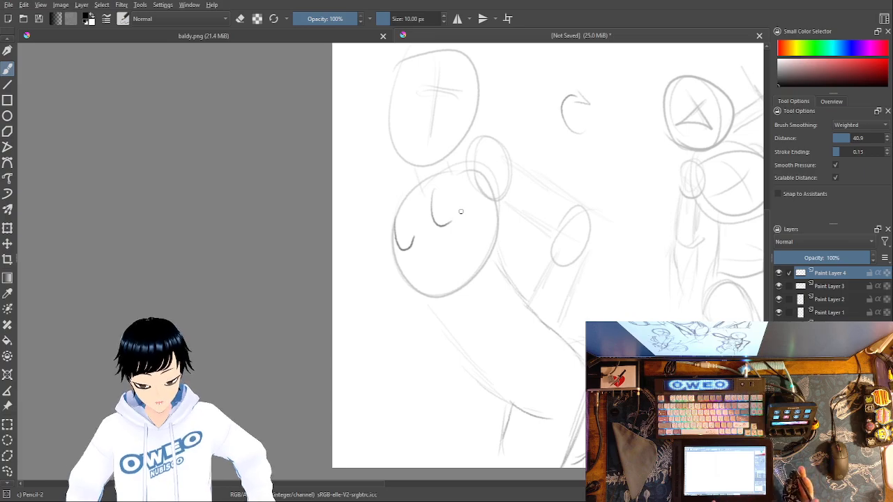
key("ctrl+z")
key("ctrl+z")
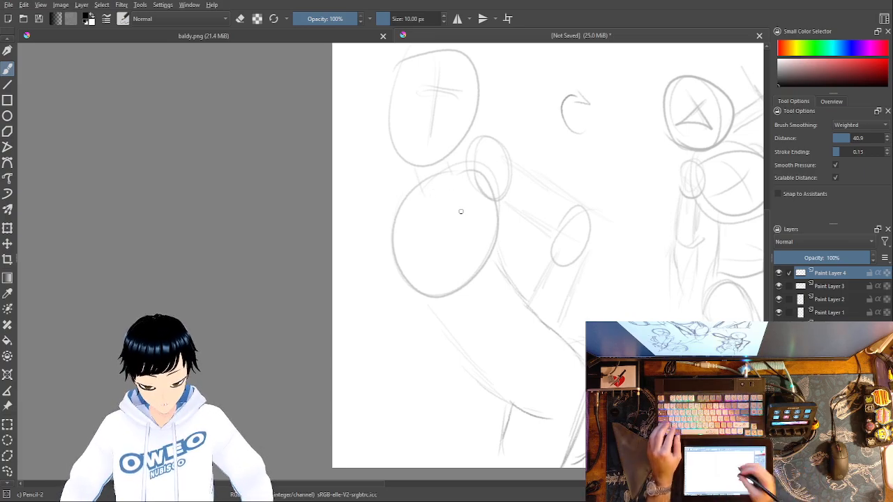
Step: Sketch the front arm with a small oval hand beside the chest circle, and add short contour curves across the chest and waist
mouse_move(401, 276)
left_mouse_down()
mouse_move(375, 236)
mouse_move(380, 258)
mouse_move(377, 194)
mouse_move(362, 281)
mouse_move(420, 307)
left_mouse_up()
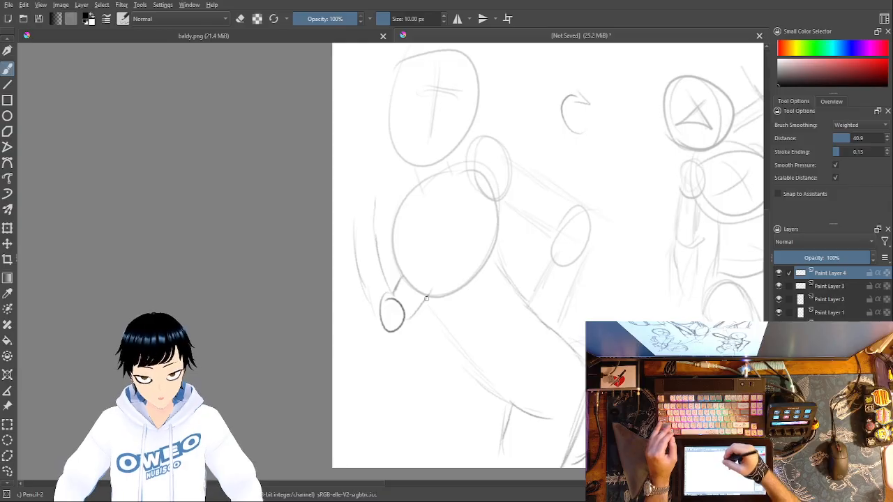
mouse_move(389, 256)
left_mouse_down()
mouse_move(379, 230)
mouse_move(398, 194)
mouse_move(411, 198)
mouse_move(427, 241)
left_mouse_up()
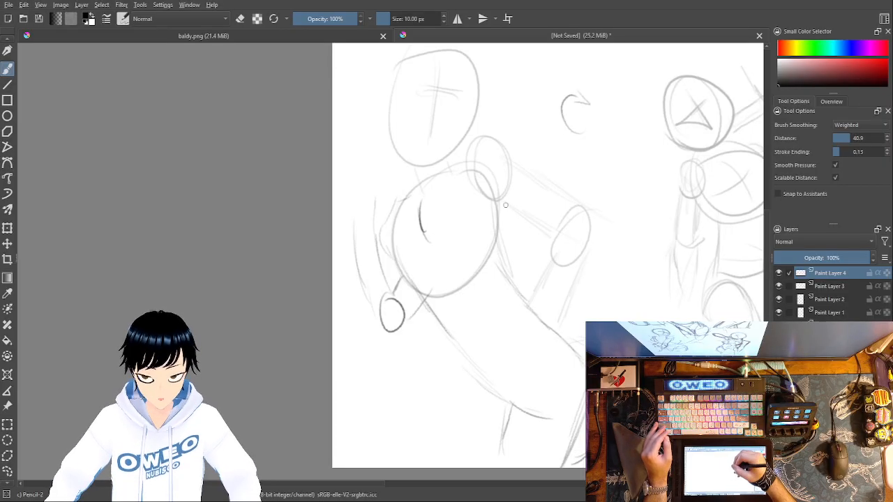
mouse_move(461, 303)
left_mouse_down()
mouse_move(485, 295)
mouse_move(491, 270)
mouse_move(485, 310)
mouse_move(512, 279)
left_mouse_up()
mouse_move(457, 246)
left_mouse_down()
mouse_move(461, 294)
mouse_move(454, 254)
mouse_move(488, 336)
left_mouse_up()
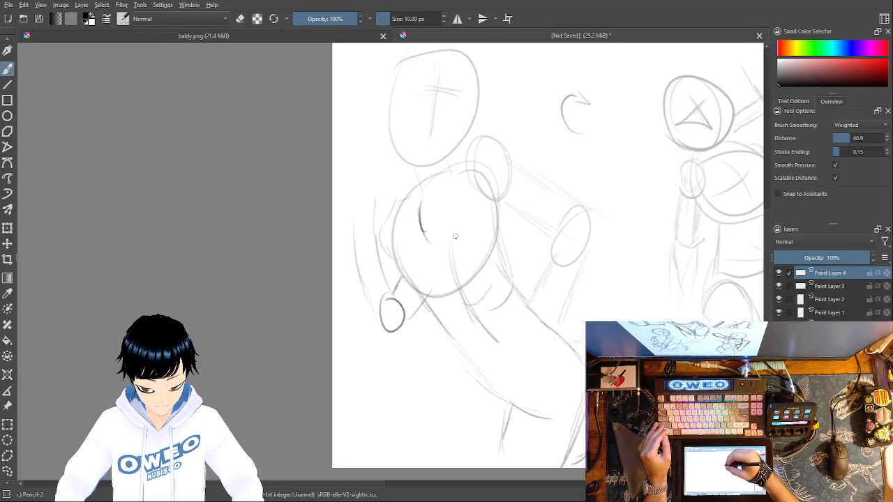
Step: Draw bold guide lines along both torso sides, linked by a slanted shoulder line and an opposing slanted hip line
mouse_move(438, 281)
left_mouse_down()
mouse_move(519, 404)
mouse_move(440, 290)
left_mouse_up()
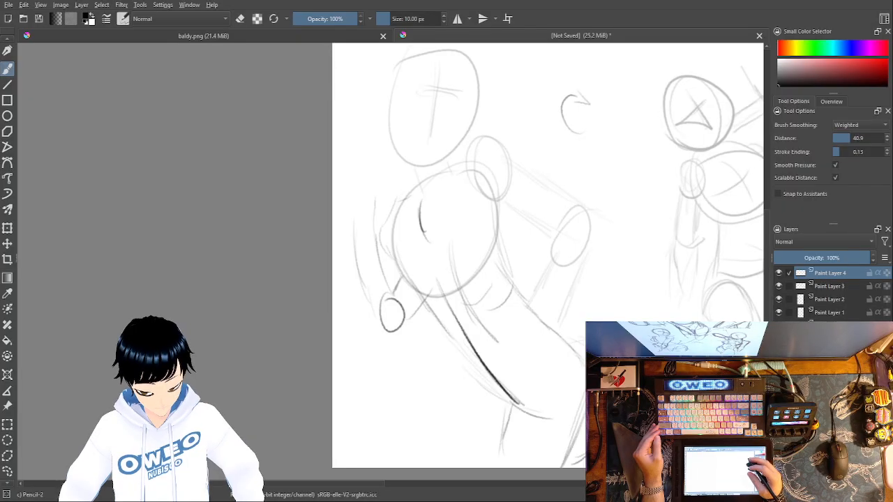
left_click_drag(398, 268, 411, 193)
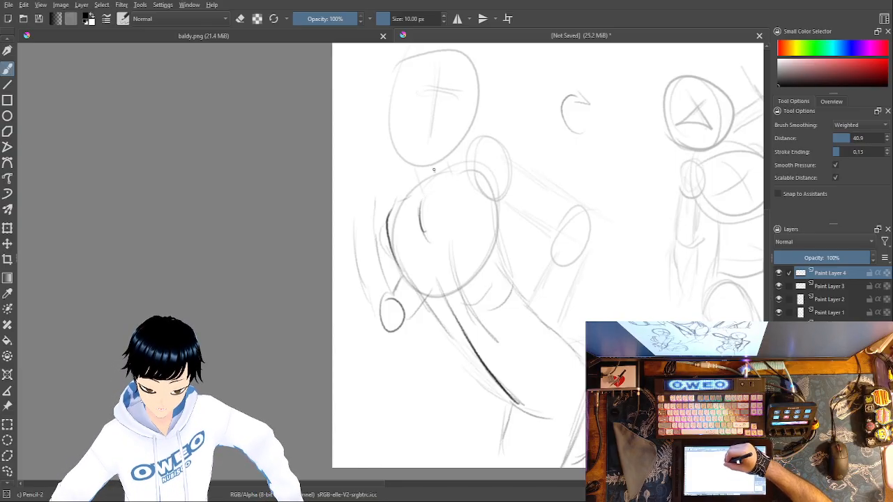
mouse_move(433, 172)
left_mouse_down()
mouse_move(512, 297)
mouse_move(583, 359)
left_mouse_up()
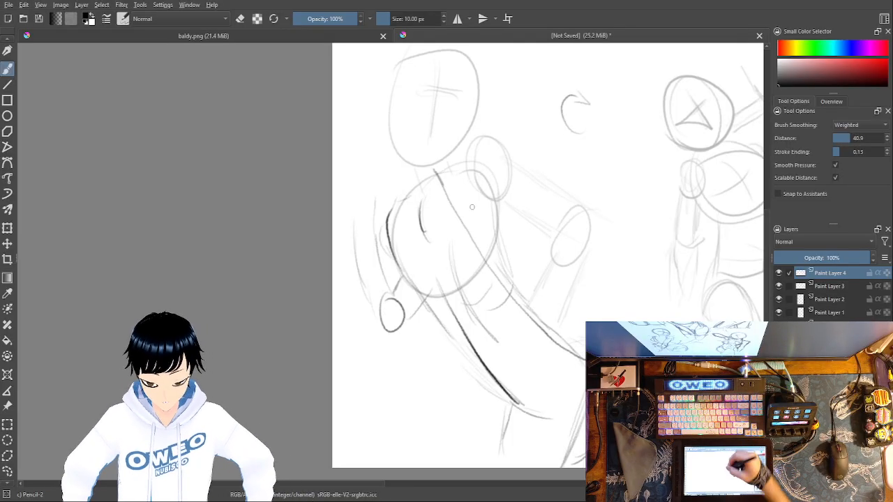
mouse_move(477, 168)
left_mouse_down()
mouse_move(389, 216)
mouse_move(498, 160)
left_mouse_up()
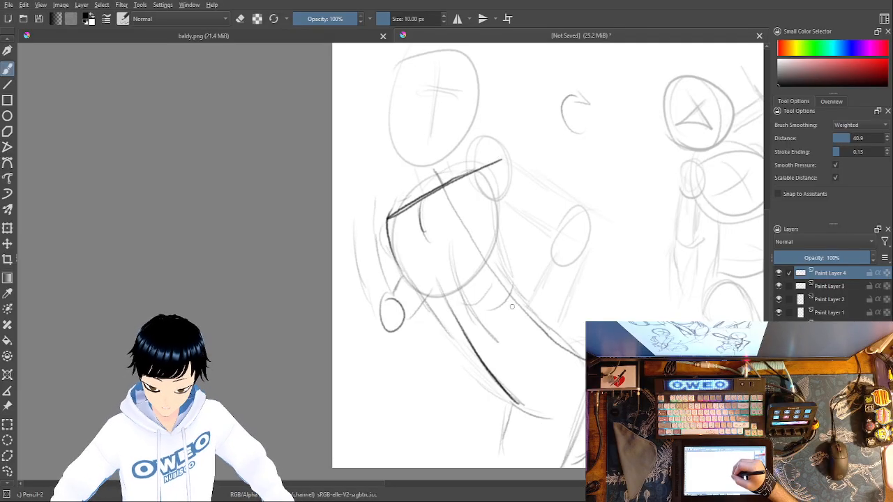
mouse_move(540, 400)
left_mouse_down()
mouse_move(586, 379)
mouse_move(538, 396)
left_mouse_up()
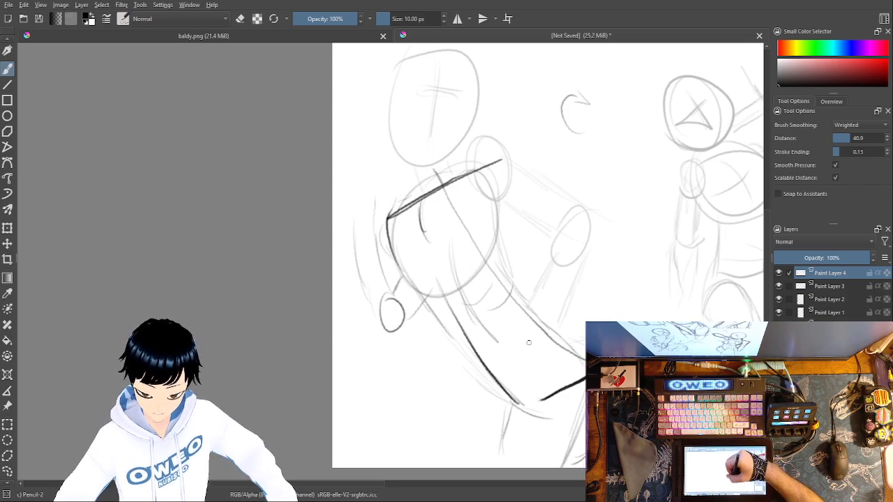
Step: Add a curved arrow beside the waist and two pairs of short lines, near-parallel and angled, beside the upper curved arrow
mouse_move(434, 357)
left_mouse_down()
mouse_move(419, 369)
mouse_move(446, 383)
left_mouse_up()
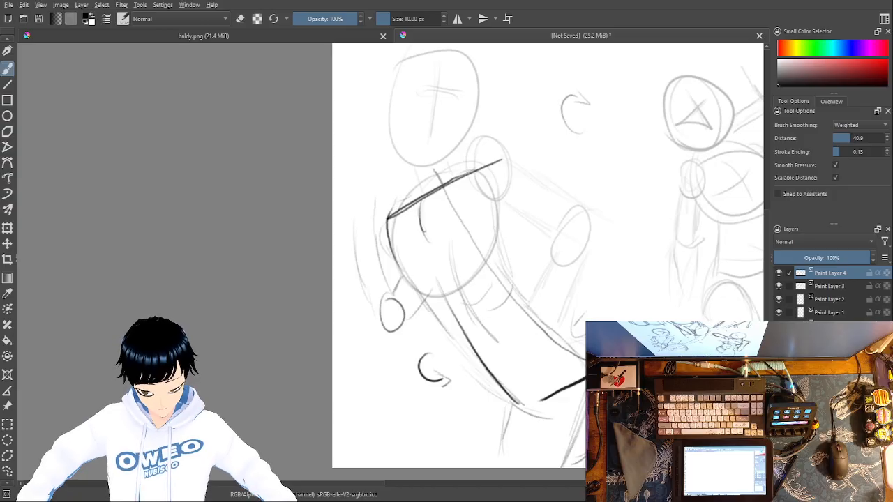
mouse_move(598, 161)
left_mouse_down()
mouse_move(630, 151)
mouse_move(637, 165)
left_mouse_up()
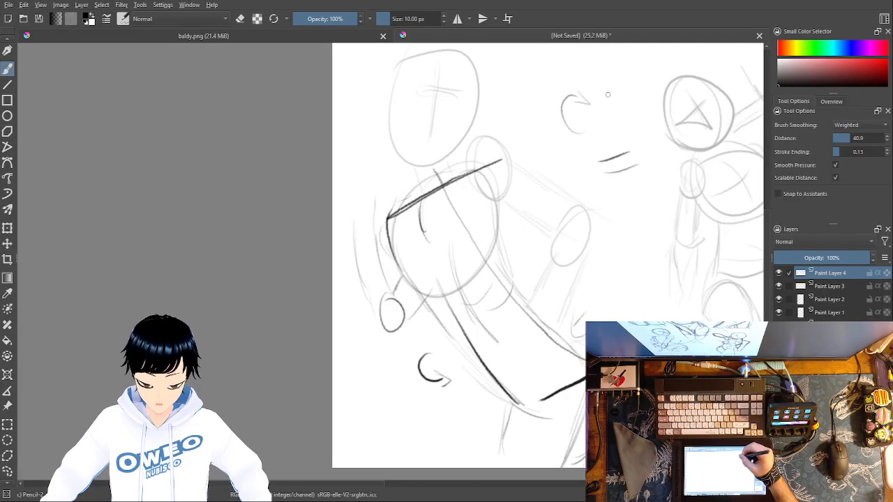
mouse_move(605, 137)
left_mouse_down()
mouse_move(631, 106)
mouse_move(601, 78)
left_mouse_up()
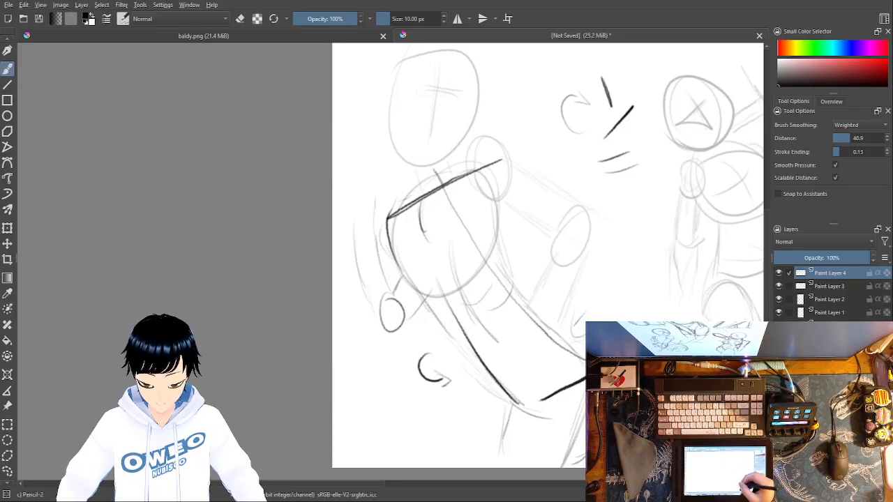
right_click(584, 349)
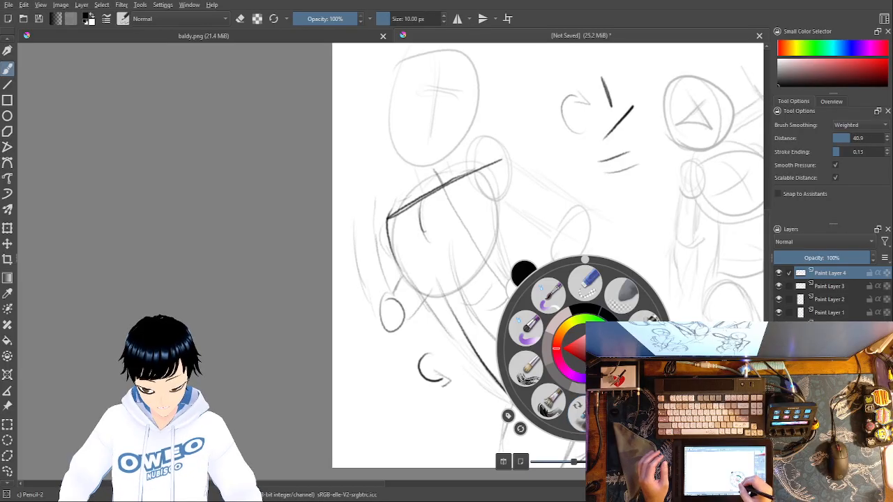
left_click(697, 346)
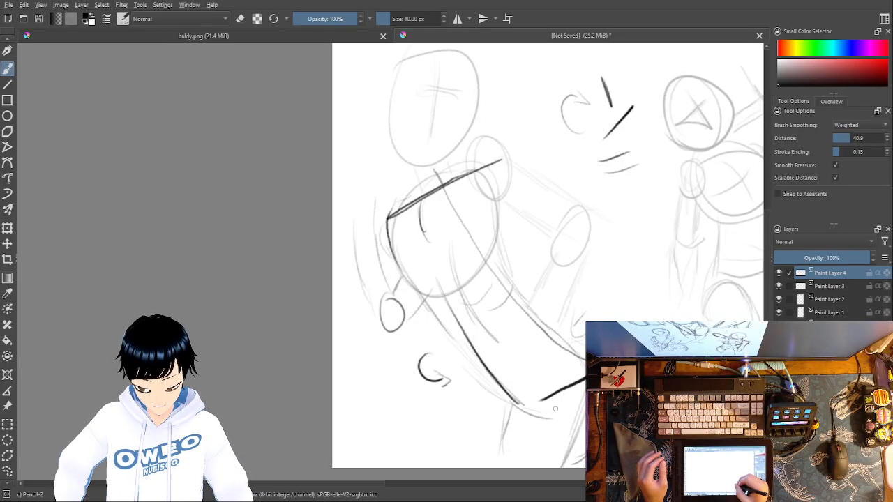
Step: Cross the hip line with bold upright strokes and add a small curve and short stroke between the two figures' lower bodies
mouse_move(562, 406)
left_mouse_down()
mouse_move(573, 372)
mouse_move(568, 407)
left_mouse_up()
left_click_drag(569, 407, 578, 364)
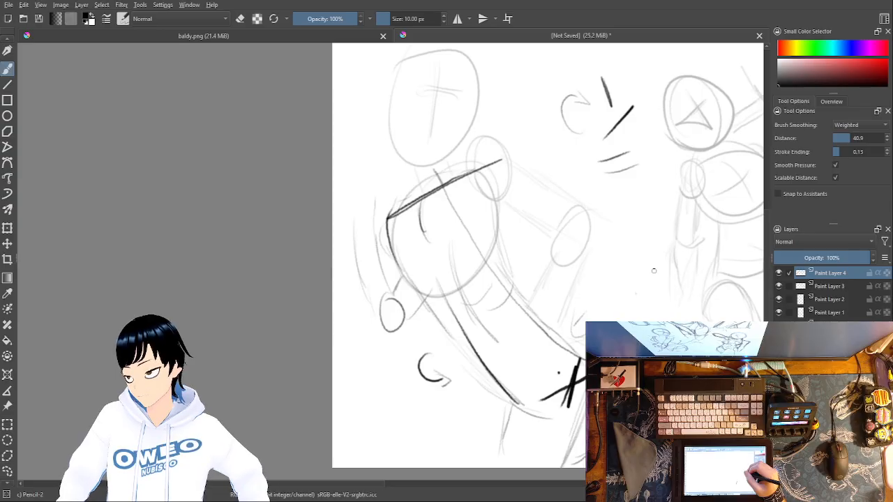
mouse_move(647, 318)
left_mouse_down()
mouse_move(668, 307)
mouse_move(674, 319)
mouse_move(706, 315)
left_mouse_up()
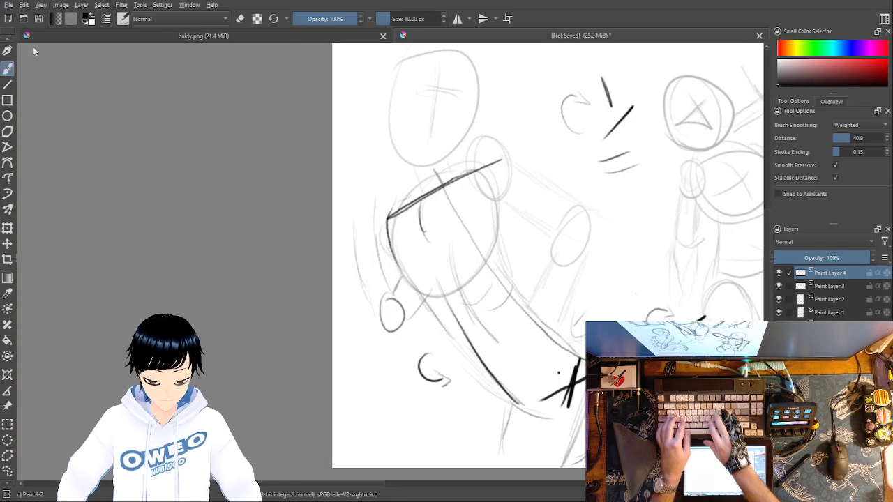
Step: Save the drawing as "i dont know poses" in KRA format
type("i dont know poses")
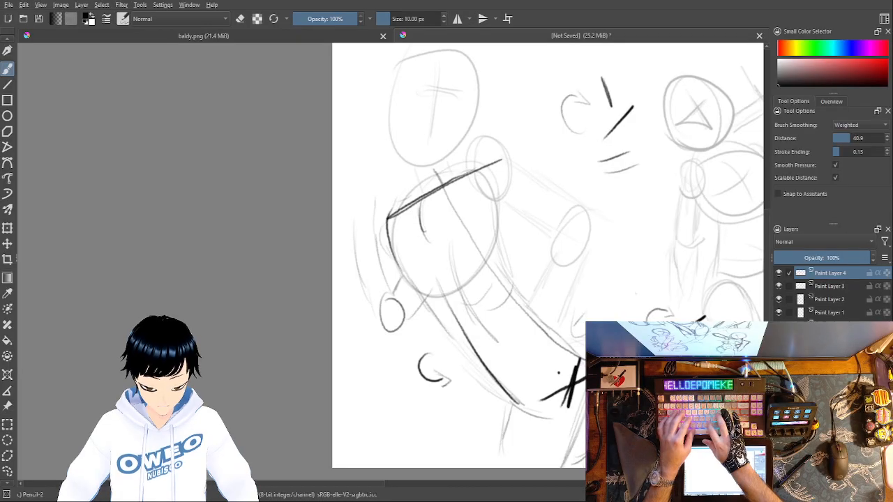
key("Return")
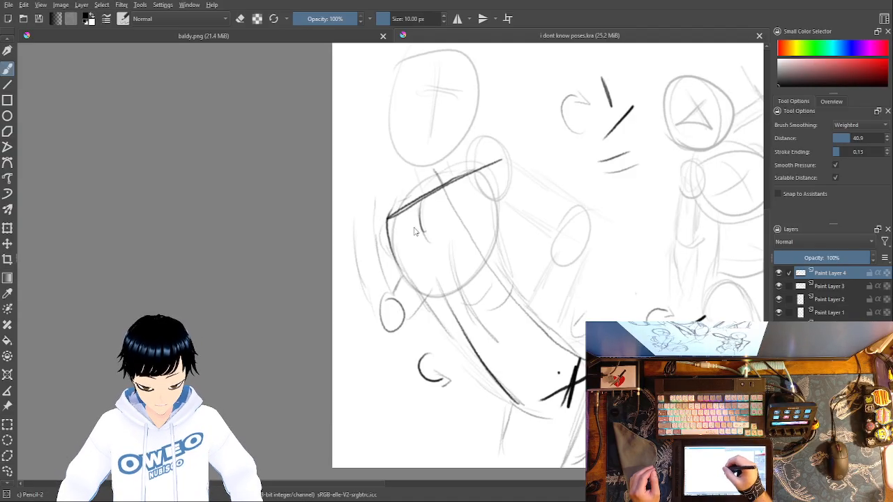
Step: Create a new blank document and add a paint layer above its background
left_click(8, 20)
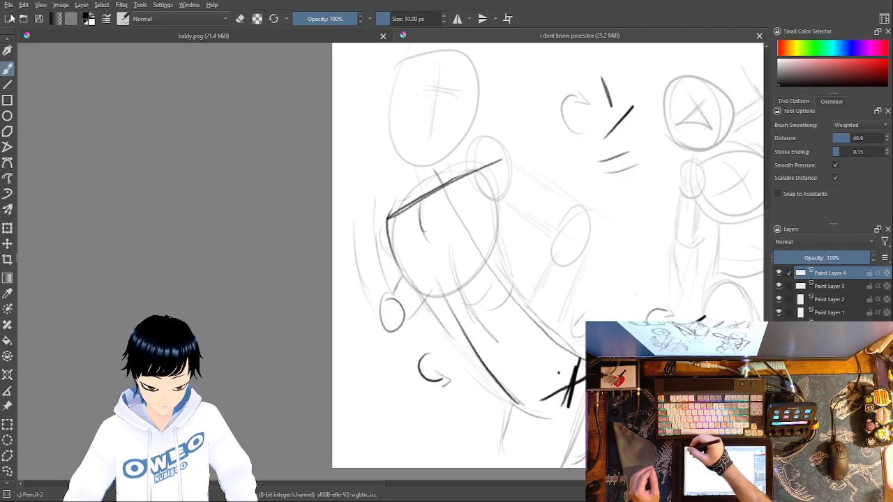
left_click(537, 365)
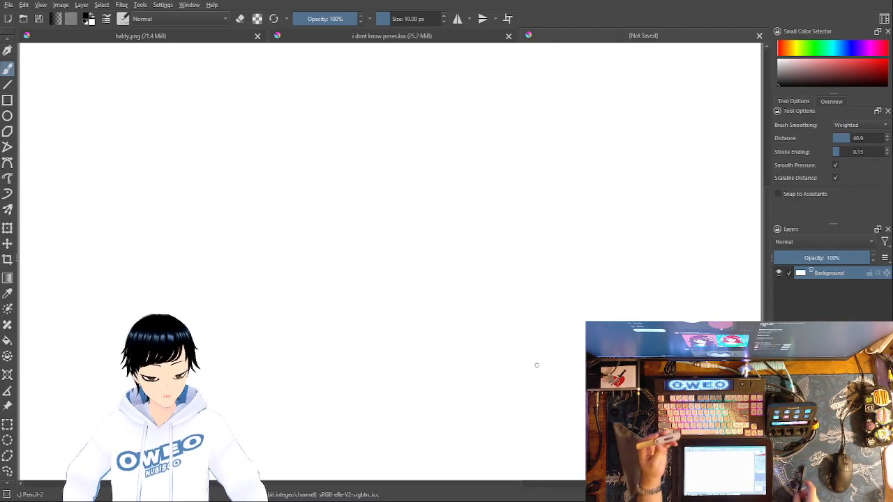
key("Insert")
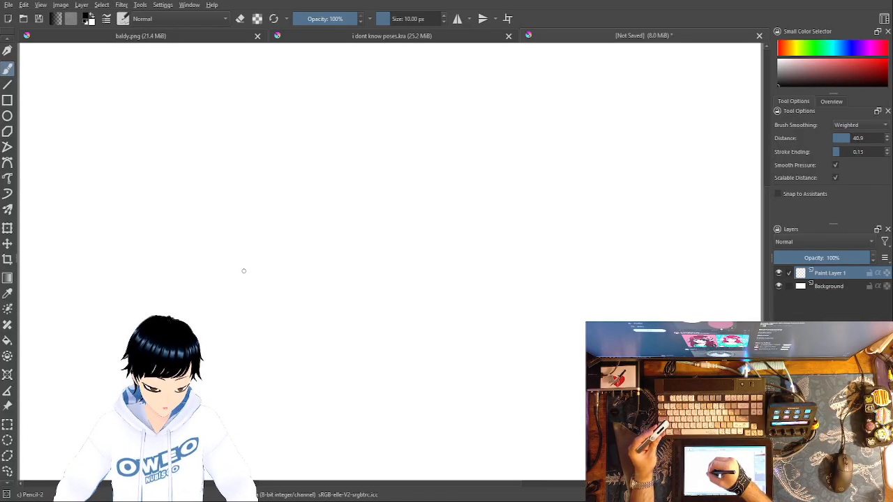
Step: Draw the object's short curved end and long lower edge, then erase the far tip of that edge
left_click_drag(244, 272, 251, 234)
mouse_move(241, 273)
left_mouse_down()
mouse_move(244, 247)
mouse_move(349, 280)
mouse_move(473, 283)
left_mouse_up()
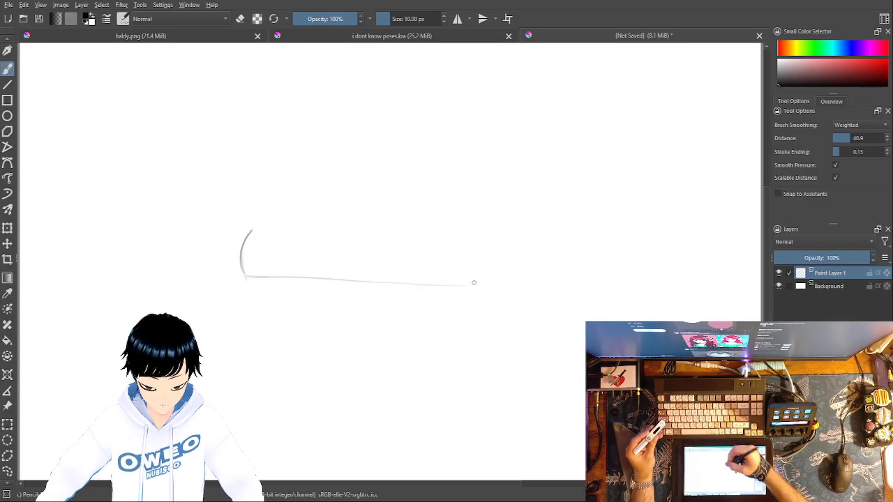
right_click(475, 279)
left_click(483, 206)
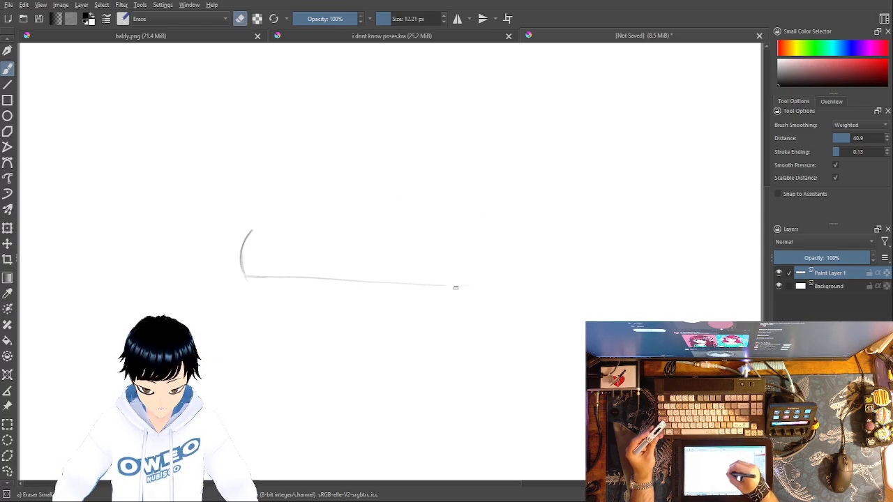
Step: Finish the far end of the lower edge with a small rounded bump and a short flat line using Pencil-2
right_click(544, 350)
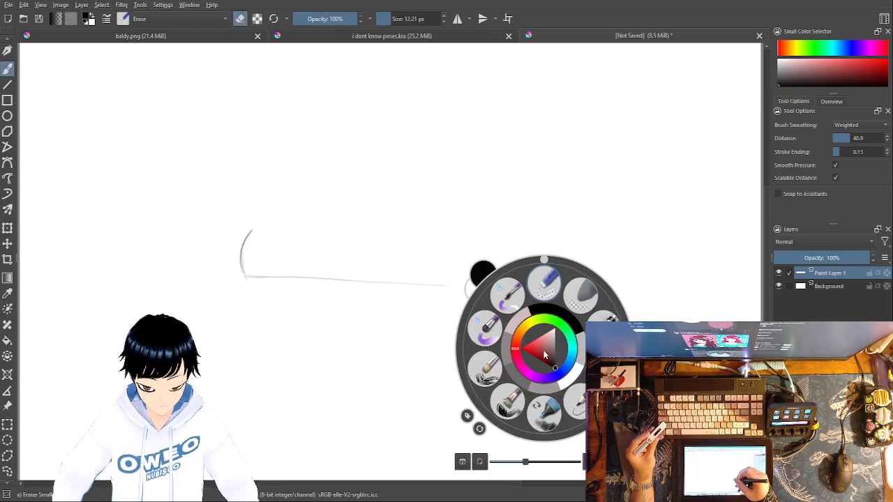
left_click(578, 398)
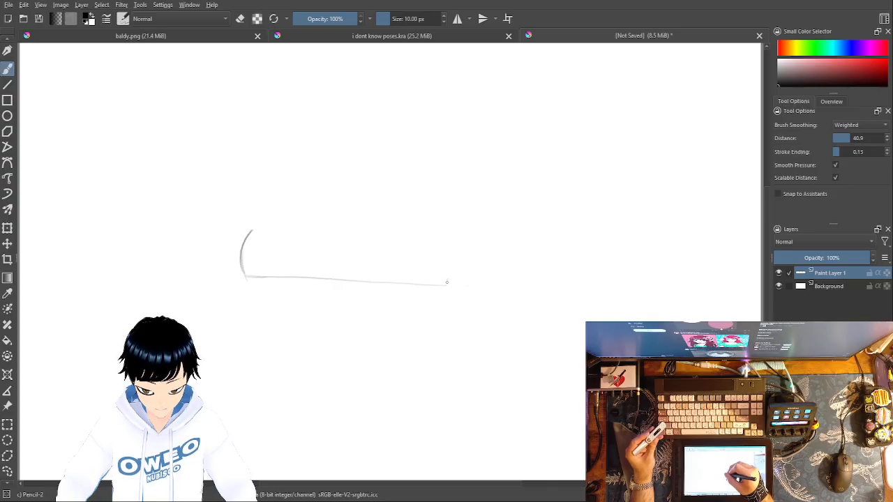
mouse_move(460, 279)
left_mouse_down()
mouse_move(468, 282)
mouse_move(450, 276)
mouse_move(482, 283)
left_mouse_up()
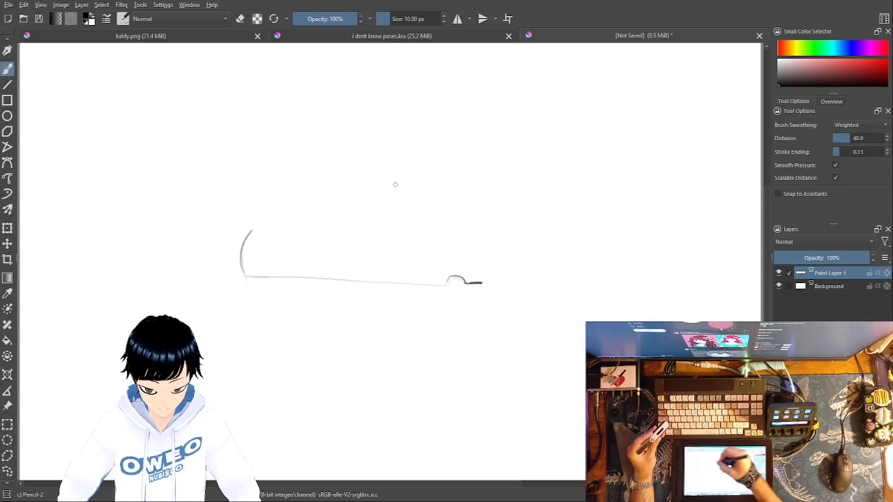
Step: Extend the curved end into a rounded corner and long upper edge, then erase the far part of that edge
mouse_move(242, 266)
left_mouse_down()
mouse_move(270, 213)
mouse_move(461, 207)
mouse_move(445, 210)
mouse_move(445, 190)
mouse_move(427, 215)
mouse_move(417, 215)
mouse_move(424, 197)
mouse_move(432, 203)
mouse_move(417, 210)
mouse_move(415, 197)
mouse_move(397, 217)
mouse_move(389, 200)
mouse_move(379, 217)
mouse_move(425, 200)
mouse_move(384, 203)
mouse_move(413, 208)
left_mouse_up()
right_click(468, 217)
left_click(488, 182)
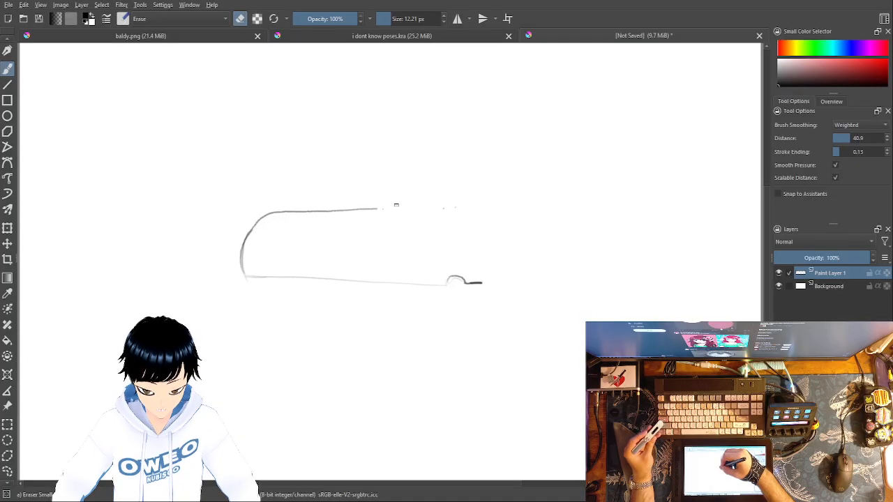
Step: Redraw the upper edge as a longer, darker line with Pencil-2, cleaning up and extending its far end
right_click(506, 245)
left_click(544, 292)
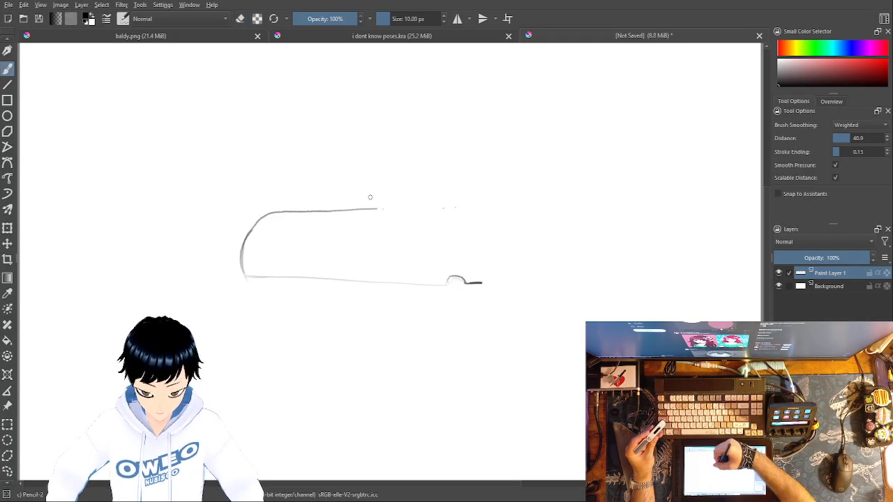
left_click_drag(300, 210, 442, 213)
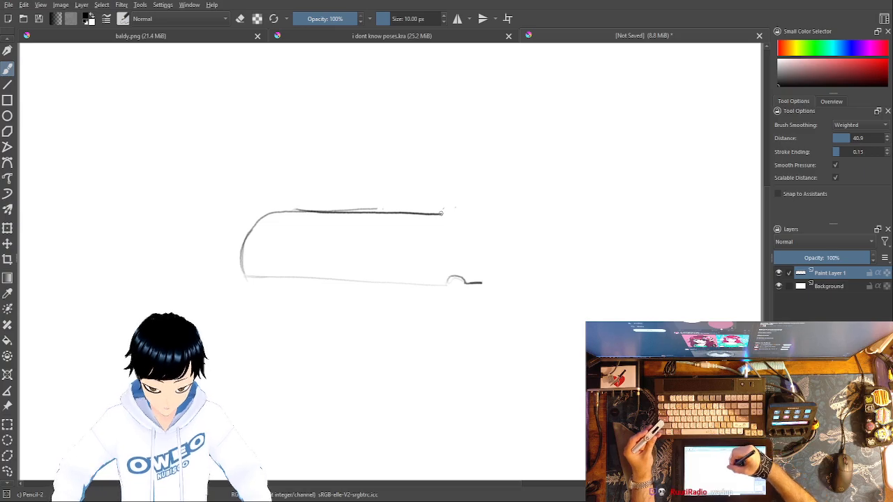
mouse_move(433, 211)
left_mouse_down()
mouse_move(457, 213)
mouse_move(445, 211)
left_mouse_up()
right_click(452, 215)
left_click(450, 147)
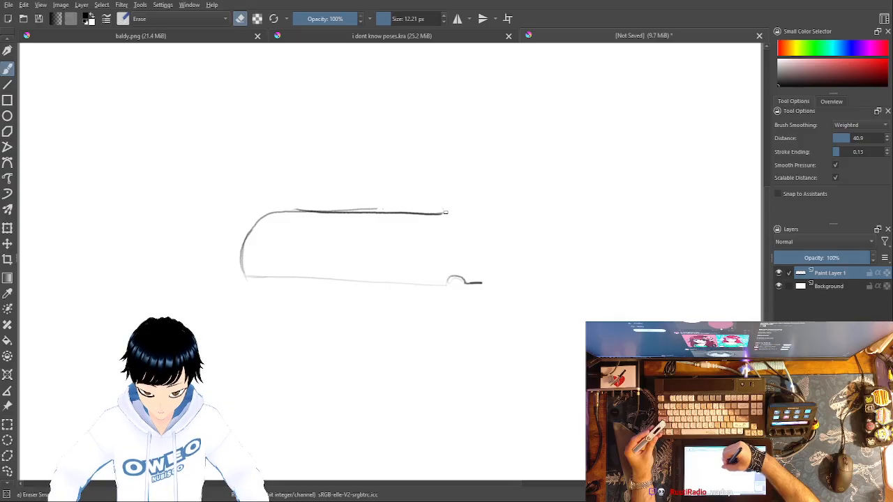
right_click(515, 249)
left_click(555, 302)
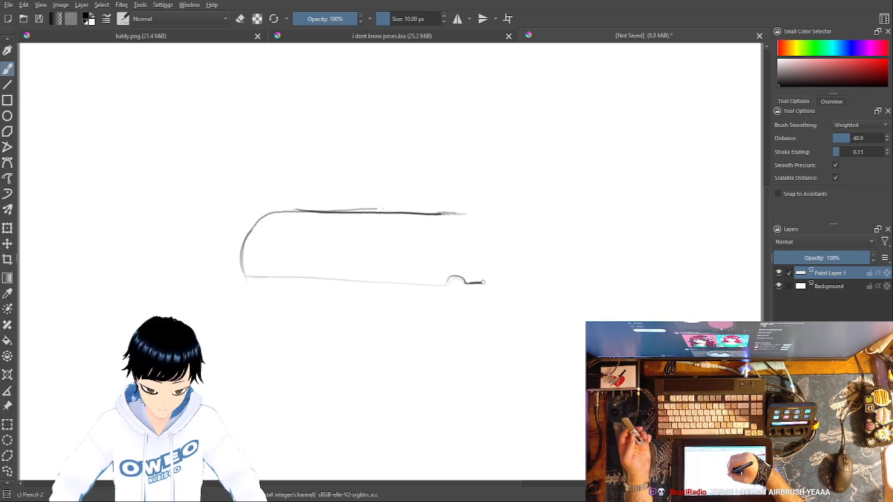
Step: Add a paint layer and sketch the object's second section with a curved joint, long lower edge, upturned far end and upper edge
key("Insert")
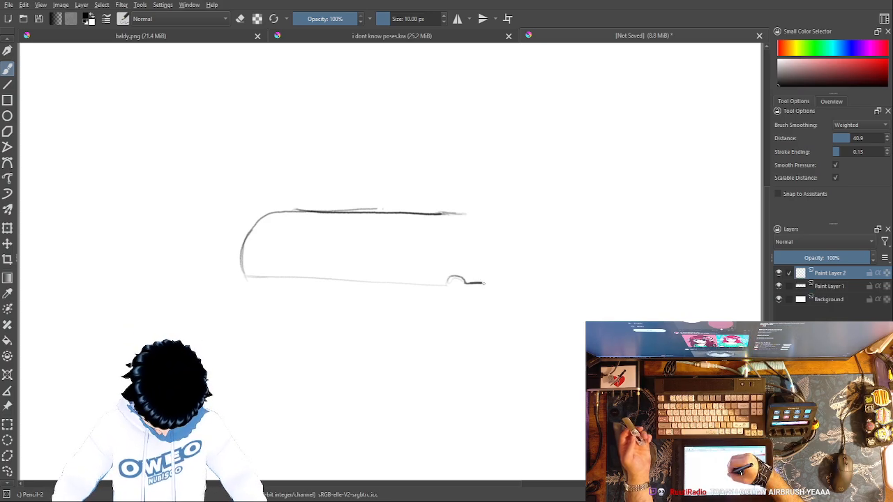
mouse_move(483, 283)
left_mouse_down()
mouse_move(456, 251)
mouse_move(453, 232)
mouse_move(486, 213)
left_mouse_up()
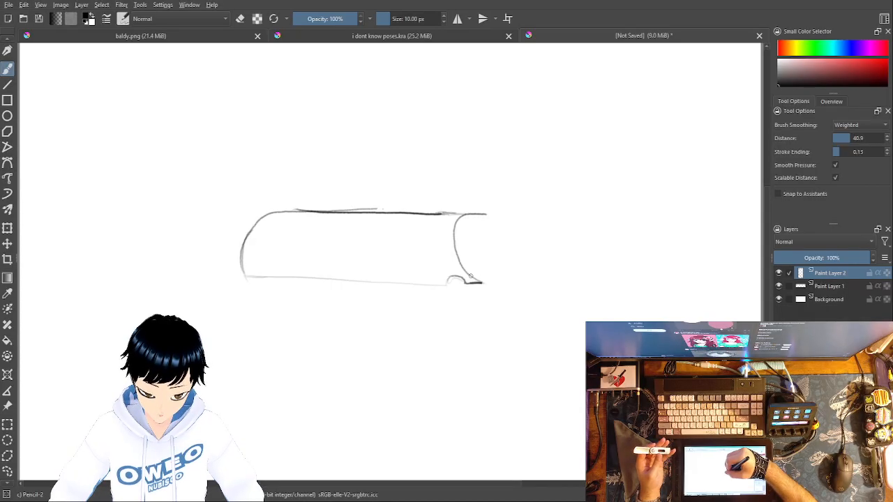
mouse_move(494, 286)
left_mouse_down()
mouse_move(694, 290)
mouse_move(716, 274)
mouse_move(736, 233)
mouse_move(734, 211)
left_mouse_up()
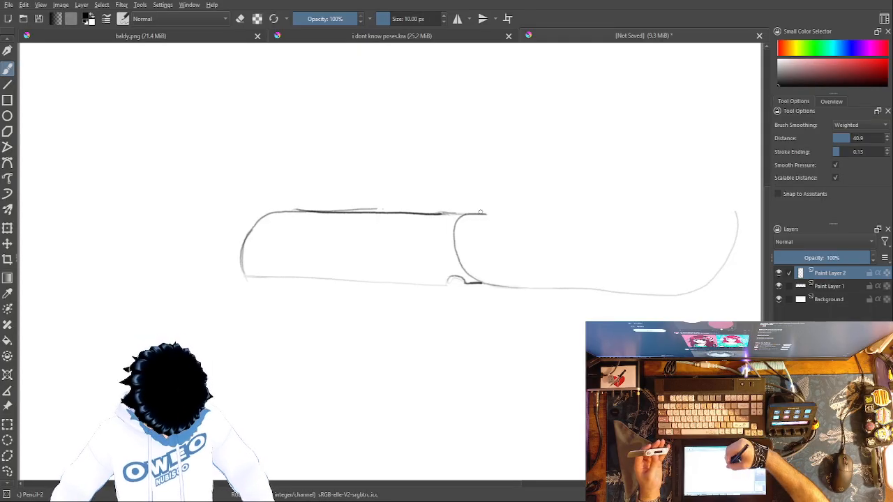
left_click_drag(486, 213, 709, 213)
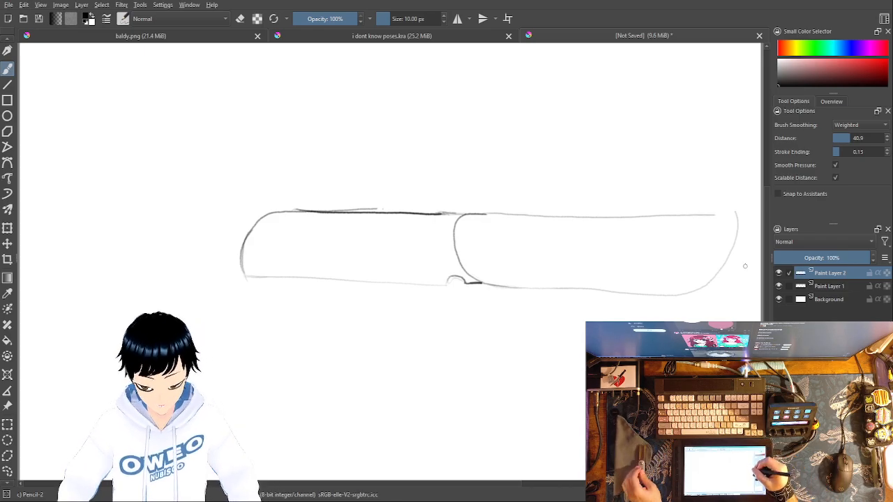
Step: Erase the second section's far end with Eraser Small, then redraw it shorter and more rounded with Pencil-2
right_click(735, 249)
left_click(694, 204)
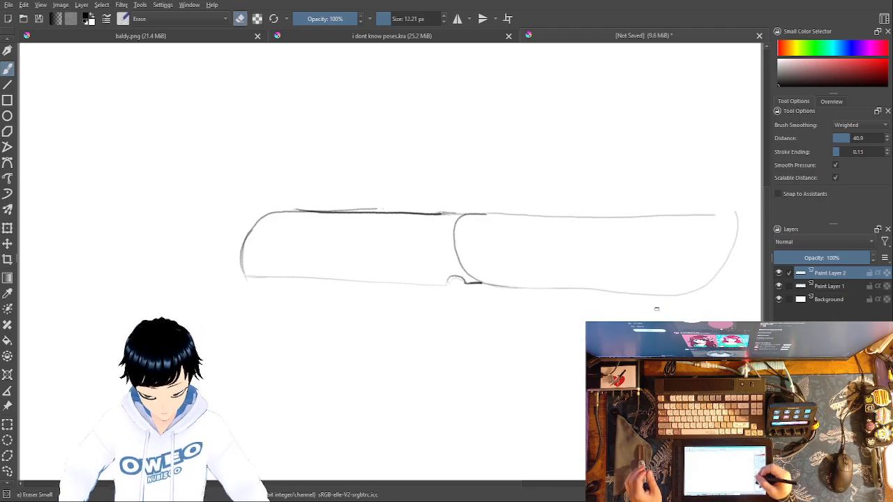
left_click(402, 19)
mouse_move(638, 206)
left_mouse_down()
mouse_move(656, 307)
mouse_move(667, 175)
mouse_move(683, 290)
mouse_move(693, 189)
mouse_move(708, 295)
mouse_move(723, 274)
mouse_move(734, 226)
mouse_move(656, 277)
mouse_move(605, 287)
left_mouse_up()
right_click(655, 329)
left_click(579, 290)
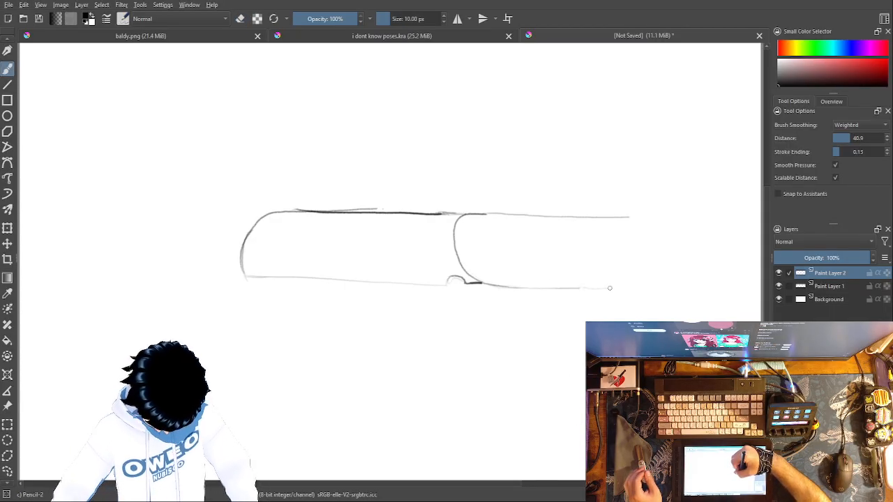
mouse_move(587, 288)
left_mouse_down()
mouse_move(673, 292)
mouse_move(709, 268)
mouse_move(719, 243)
mouse_move(711, 222)
mouse_move(615, 215)
left_mouse_up()
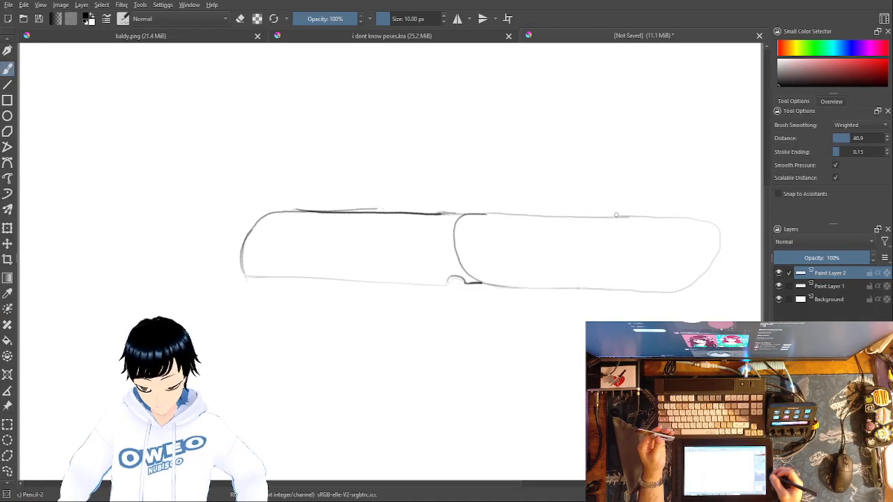
Step: Add another paint layer and draw a small oval pivot beside the curved joint, redoing its centre as a solid dark dot
key("Insert")
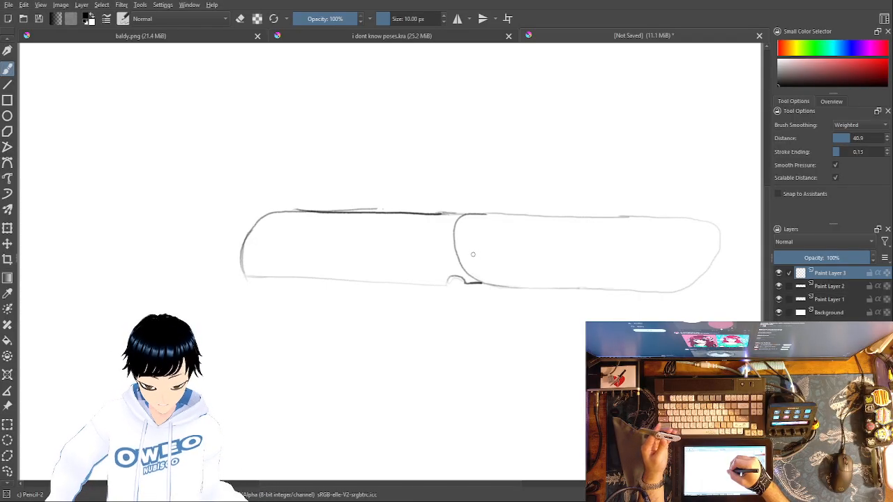
mouse_move(482, 239)
left_mouse_down()
mouse_move(473, 256)
mouse_move(490, 240)
mouse_move(482, 252)
left_mouse_up()
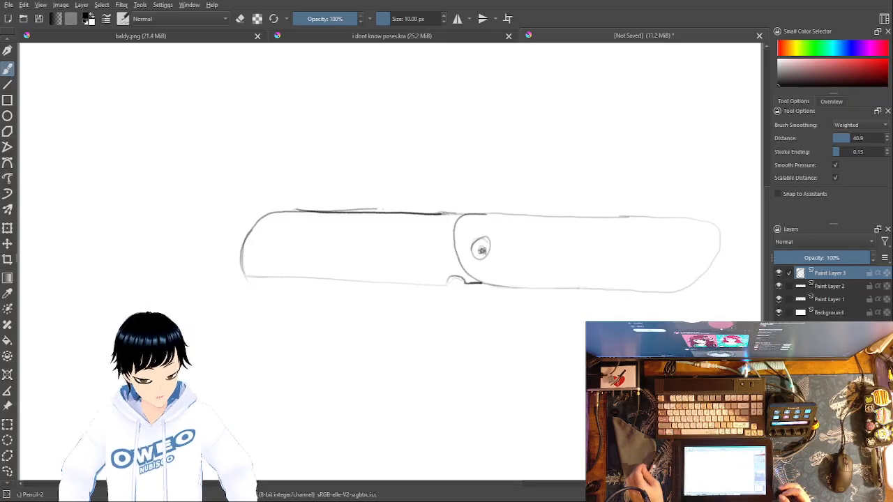
key("ctrl+z")
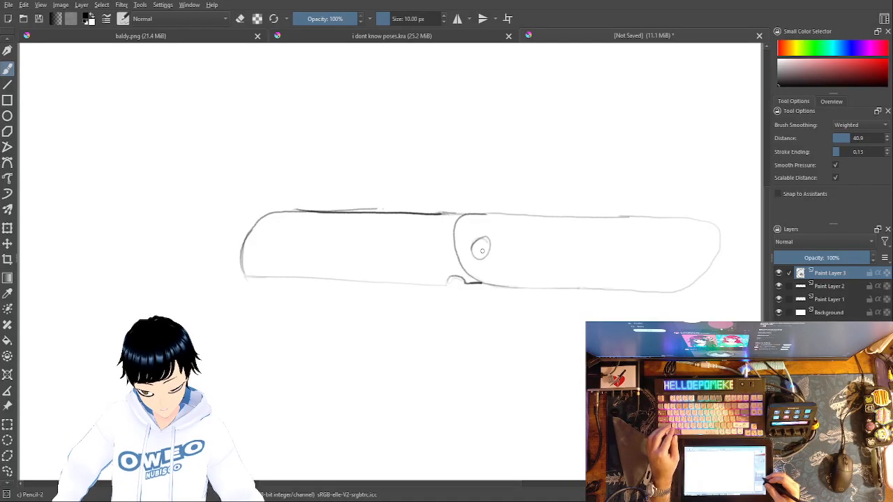
key("plus")
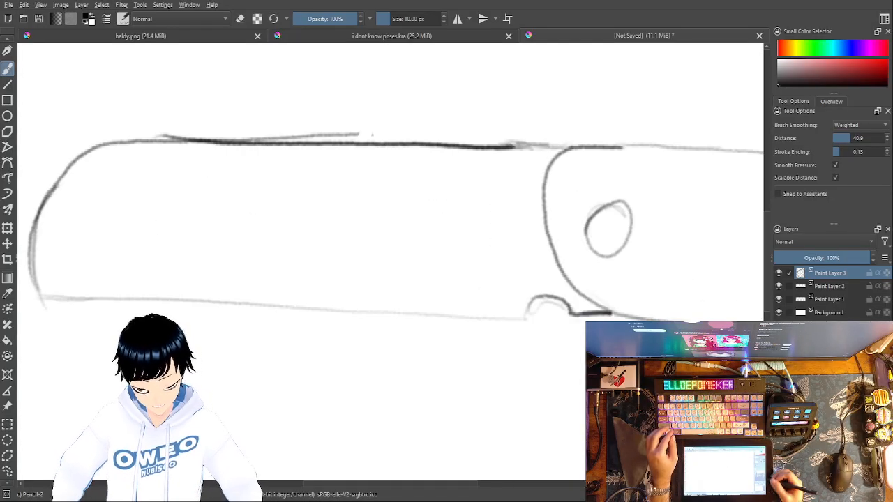
mouse_move(604, 226)
left_mouse_down()
mouse_move(611, 233)
mouse_move(602, 232)
mouse_move(614, 225)
mouse_move(604, 236)
left_mouse_up()
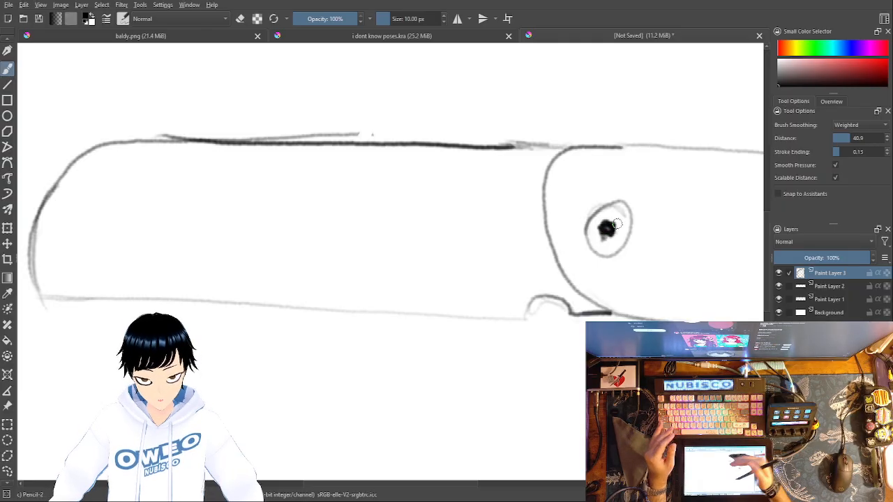
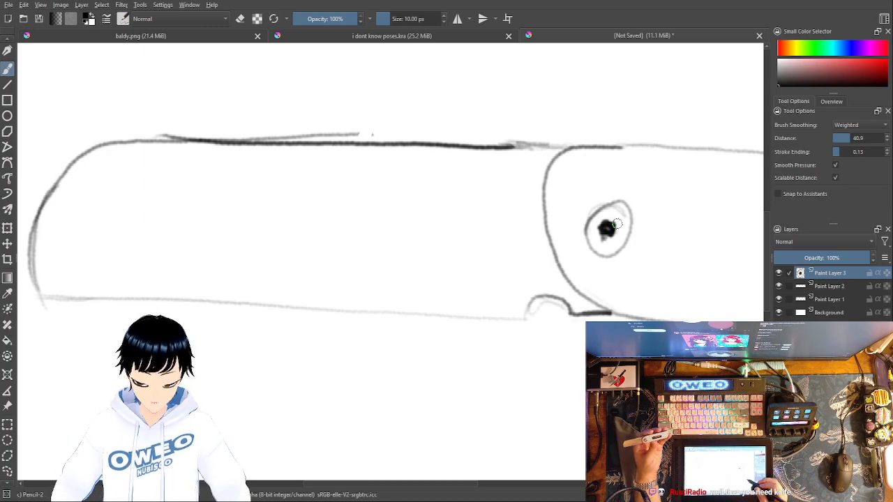
Step: Draw a larger ring around the oval pivot and a long flat oval inside the second section with Pencil-2
left_click_drag(629, 354, 467, 377)
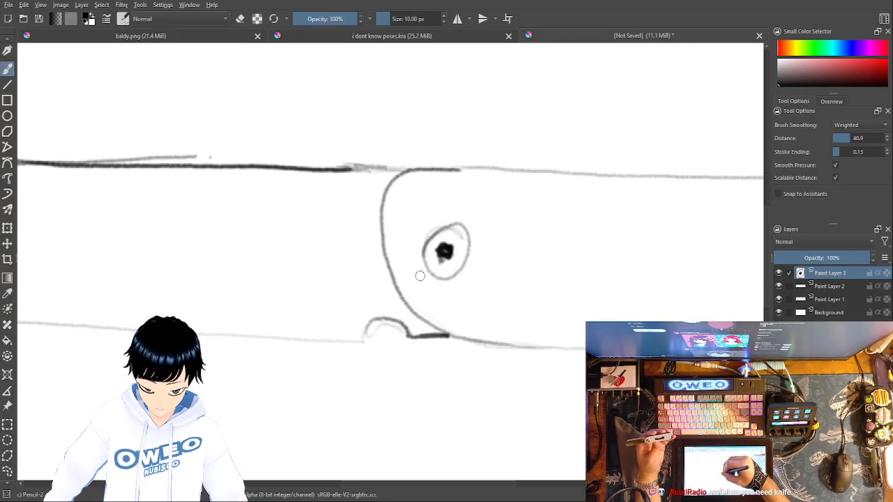
mouse_move(420, 225)
left_mouse_down()
mouse_move(423, 279)
mouse_move(441, 290)
mouse_move(467, 280)
mouse_move(482, 243)
mouse_move(464, 213)
mouse_move(415, 228)
left_mouse_up()
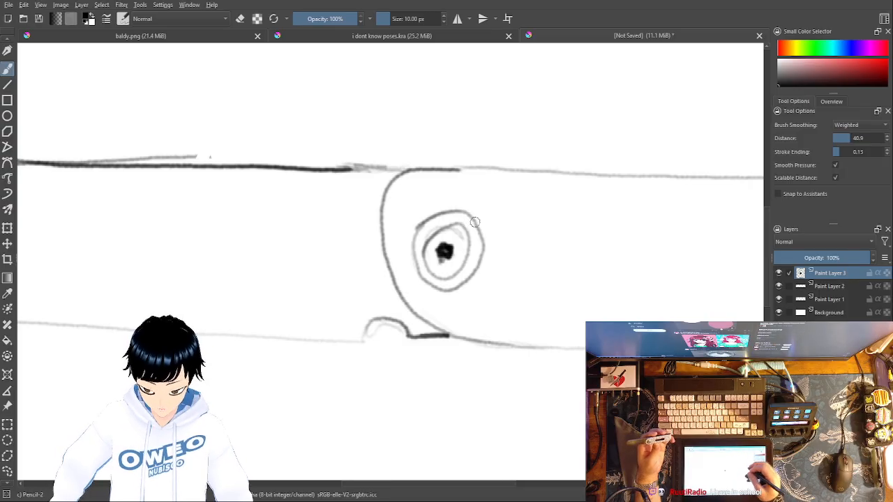
mouse_move(706, 332)
left_mouse_down()
mouse_move(677, 344)
mouse_move(427, 345)
left_mouse_up()
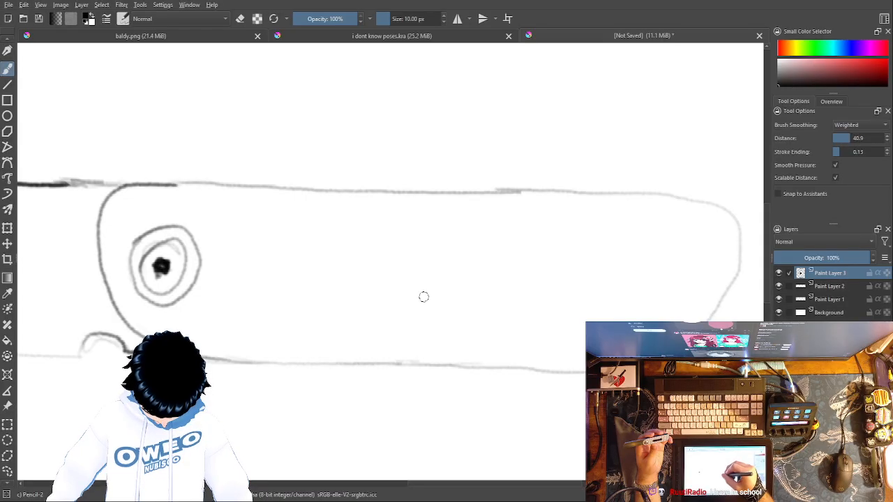
mouse_move(408, 300)
left_mouse_down()
mouse_move(396, 265)
mouse_move(411, 257)
mouse_move(486, 251)
mouse_move(567, 265)
mouse_move(599, 277)
mouse_move(606, 291)
mouse_move(594, 306)
mouse_move(535, 319)
mouse_move(395, 301)
left_mouse_up()
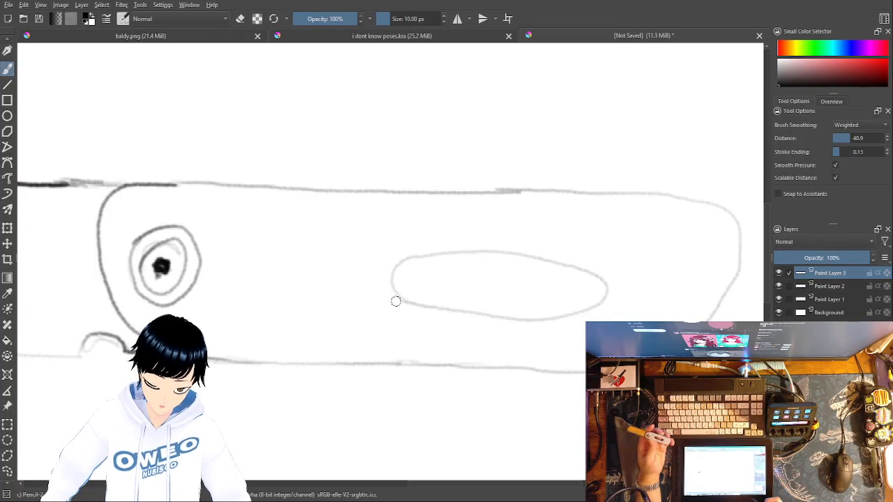
Step: Add a paint layer and draw a light slanted line down the first section, just beside the curved joint
mouse_move(395, 301)
left_mouse_down()
mouse_move(540, 294)
mouse_move(643, 320)
left_mouse_up()
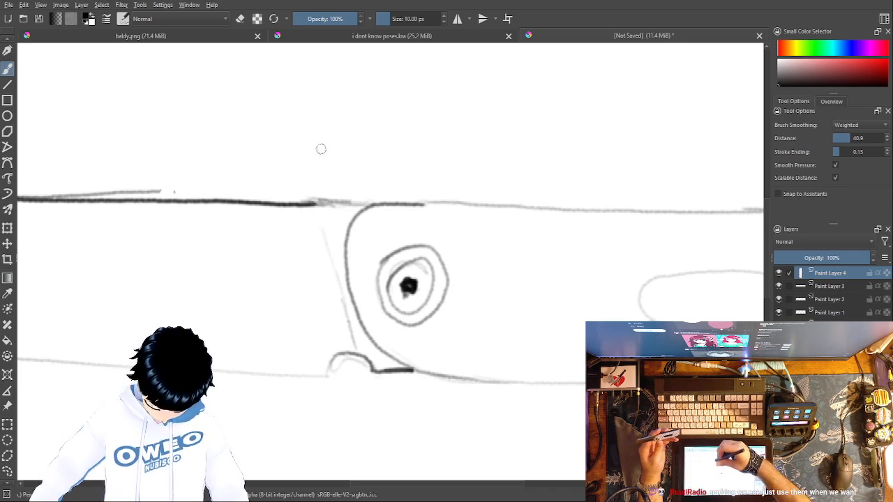
mouse_move(331, 166)
left_mouse_down()
mouse_move(367, 152)
mouse_move(481, 143)
mouse_move(543, 152)
left_mouse_up()
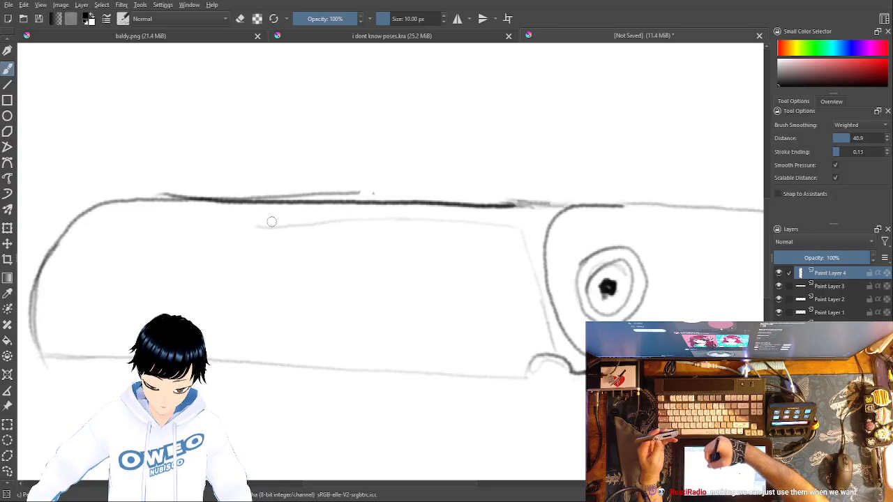
right_click(344, 203)
left_click(334, 136)
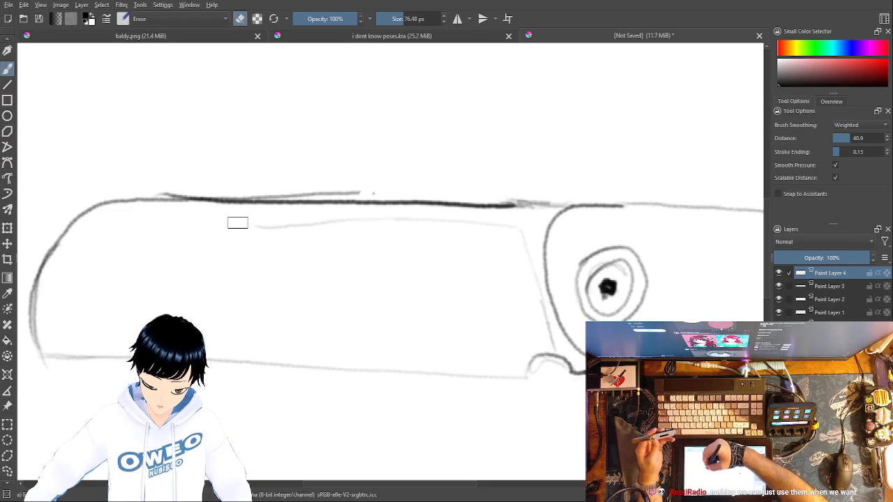
left_click_drag(290, 226, 337, 226)
right_click(415, 228)
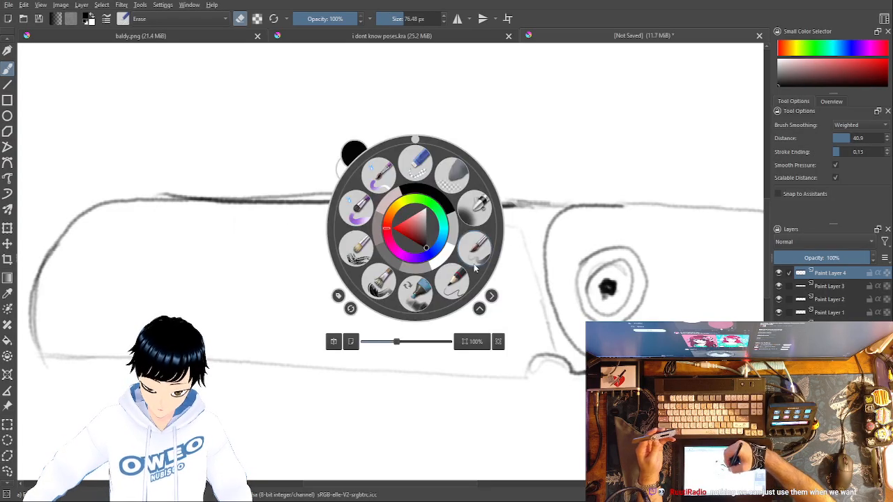
left_click(452, 281)
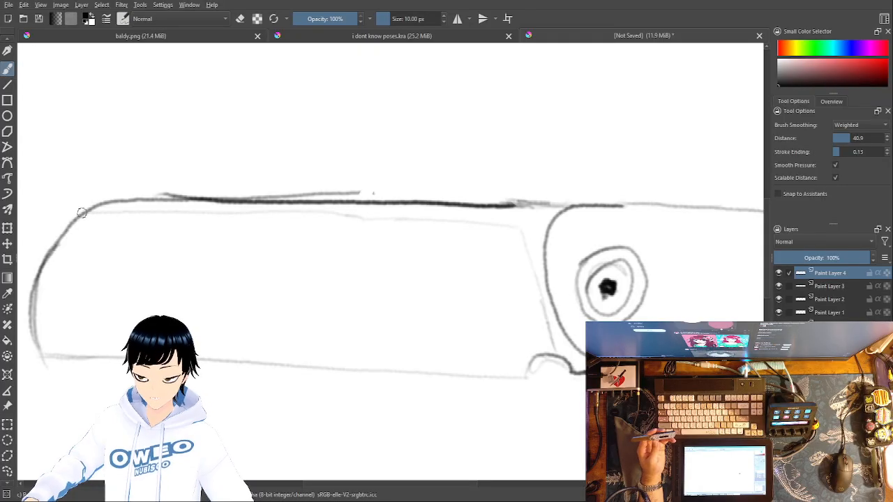
key("ctrl+z")
key("ctrl+z")
key("ctrl+z")
key("ctrl+z")
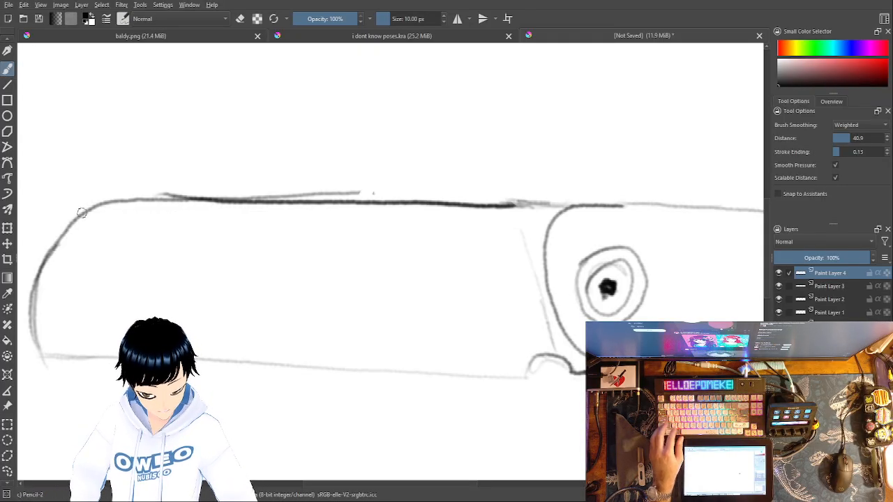
Step: Draw a straight inner line below the upper edge with the Line tool, from the slanted line's upper end to the first section's rounded end
left_click(8, 85)
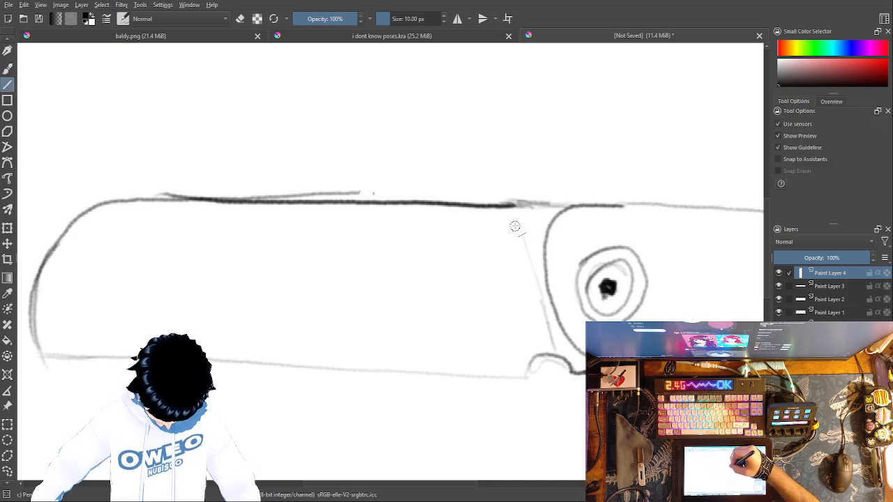
left_click_drag(523, 228, 74, 228)
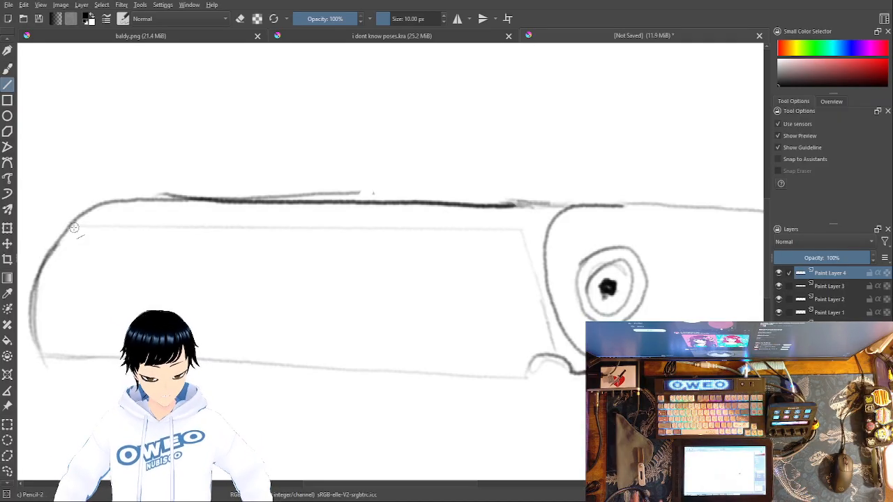
left_click(7, 69)
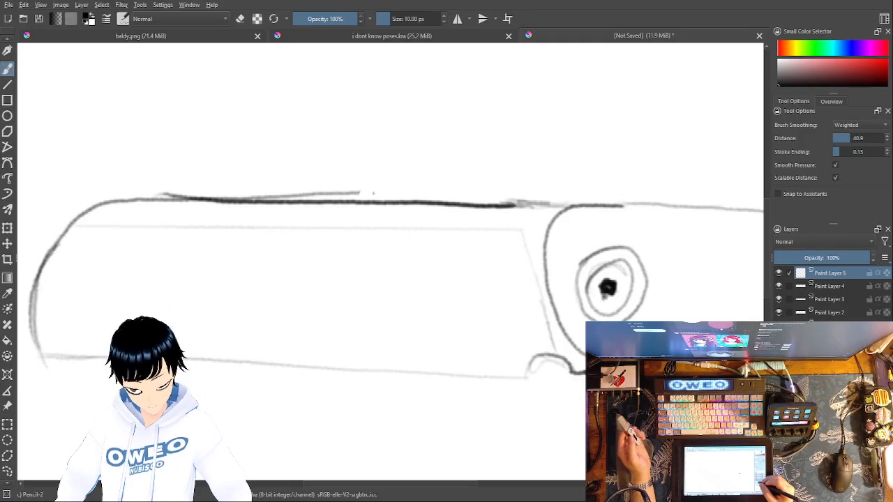
Step: Add a paint layer and shade a grey band along the slanted line and the straight inner line with the Marker Dry brush
key("Insert")
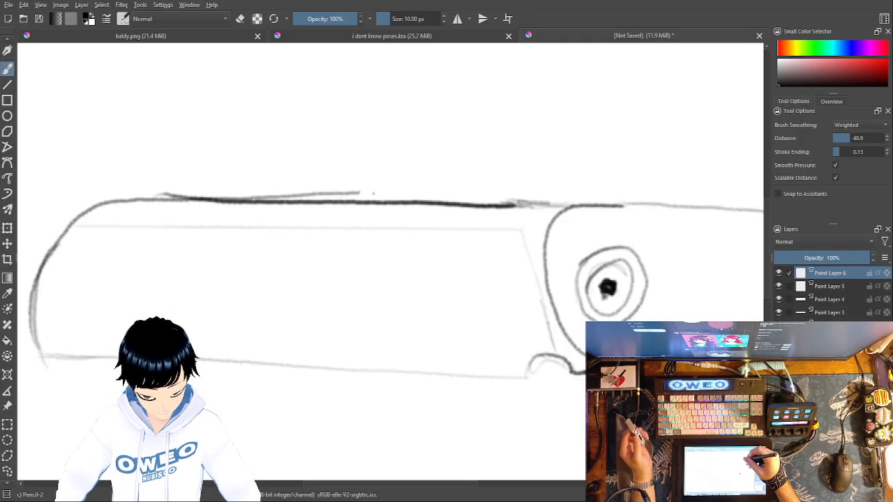
right_click(651, 157)
left_click(659, 200)
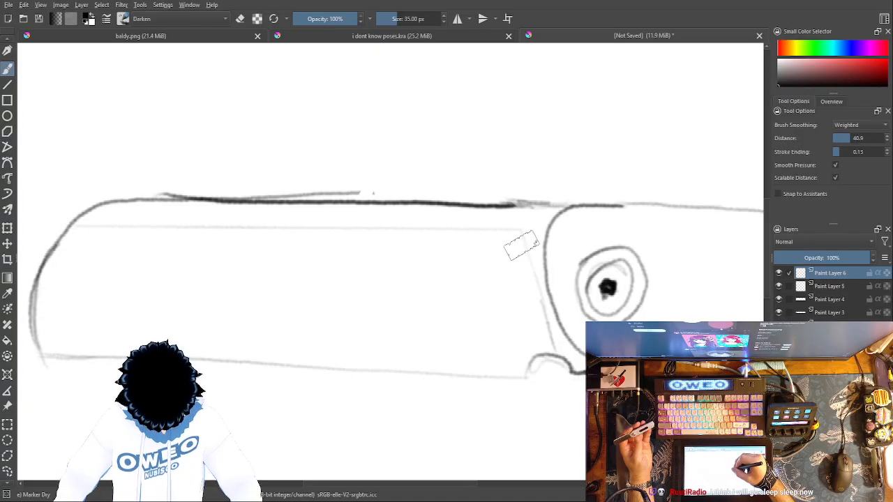
left_click_drag(518, 237, 525, 273)
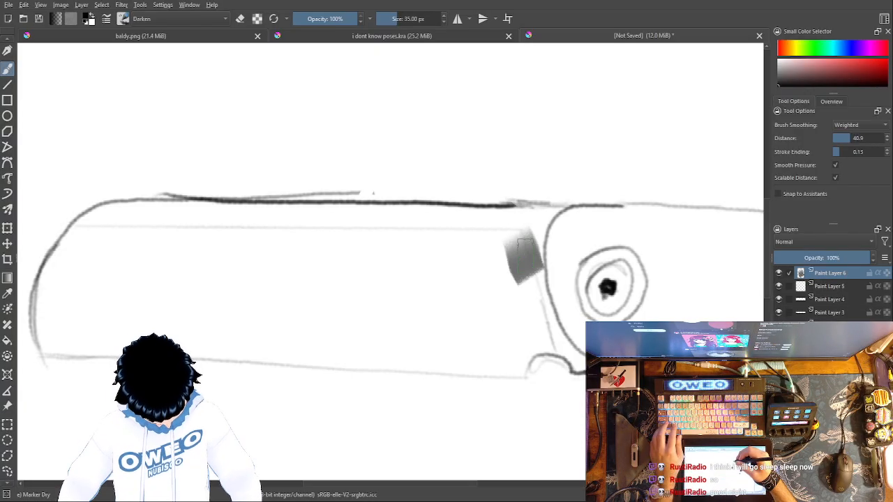
key("ctrl+z")
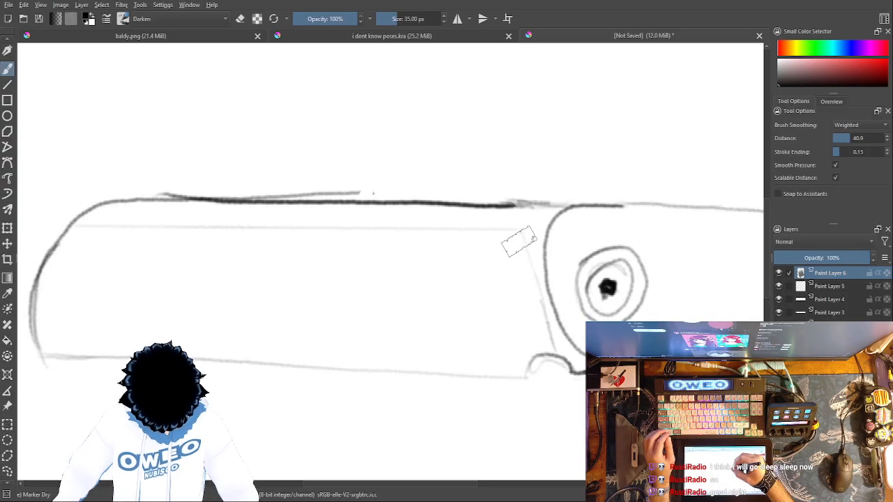
mouse_move(549, 359)
left_mouse_down()
mouse_move(516, 245)
mouse_move(498, 226)
mouse_move(67, 234)
left_mouse_up()
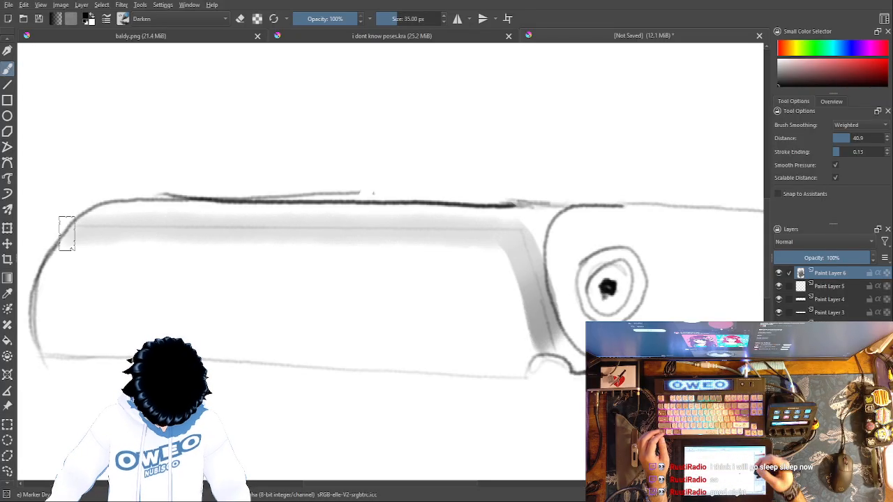
Step: Erase the shading outside the slanted line and above the joint-side half of the inner line with Eraser Small
right_click(656, 329)
left_click(658, 281)
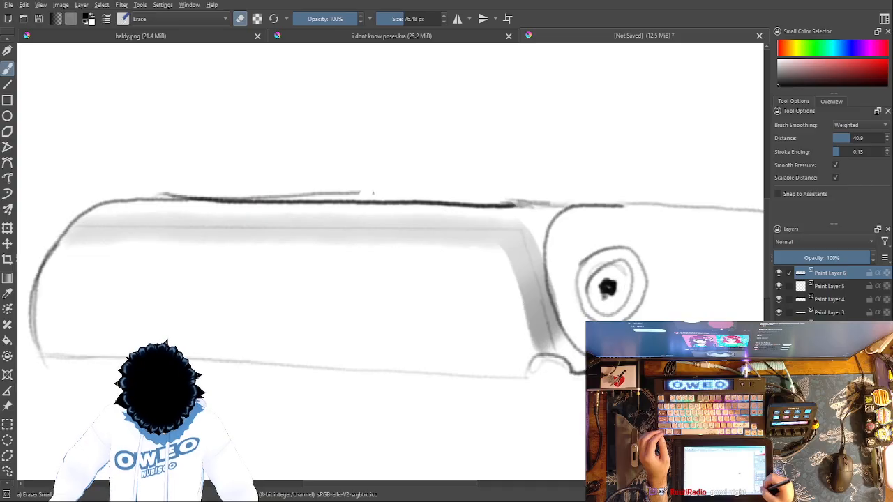
key("plus")
key("plus")
key("plus")
key("minus")
key("minus")
key("minus")
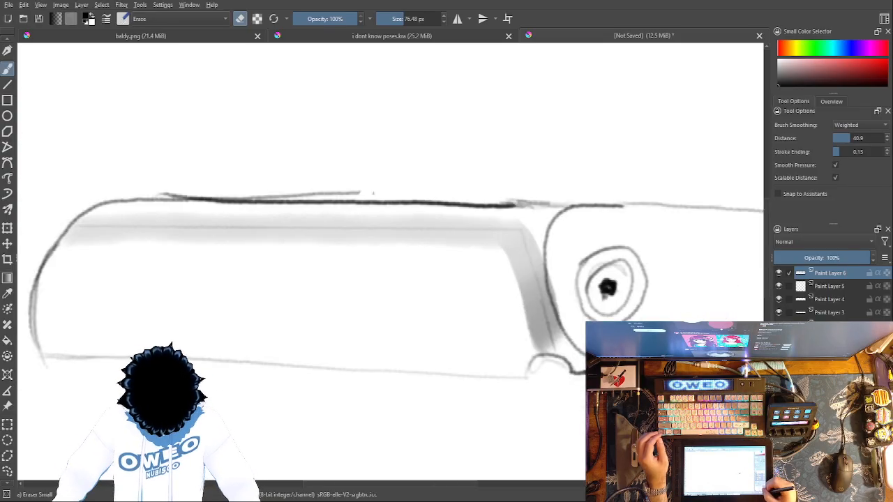
key("plus")
key("plus")
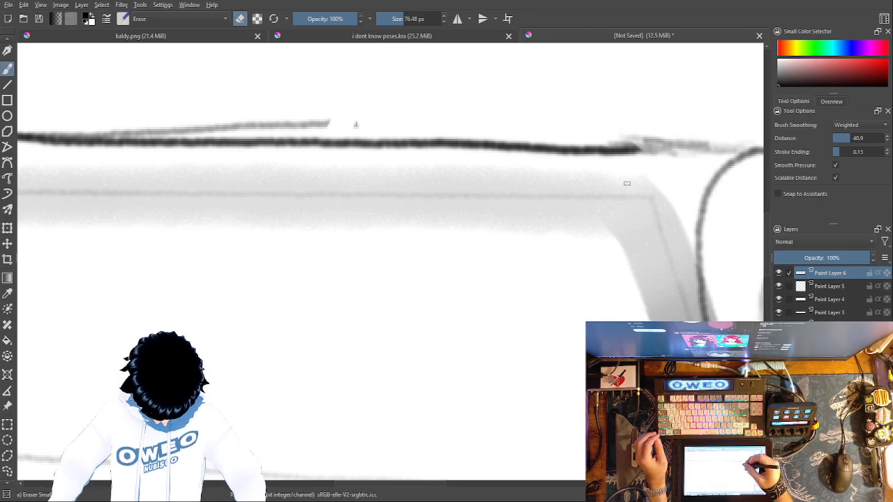
mouse_move(656, 181)
left_mouse_down()
mouse_move(673, 192)
mouse_move(706, 317)
left_mouse_up()
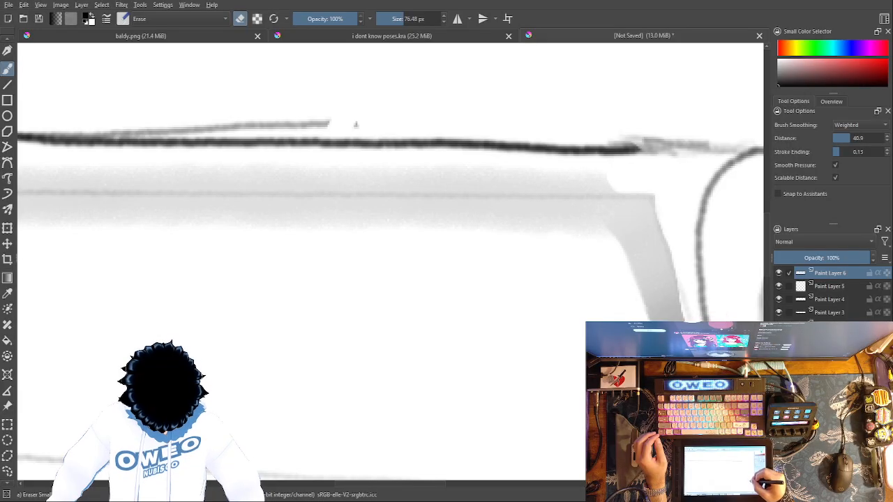
key("ctrl+z")
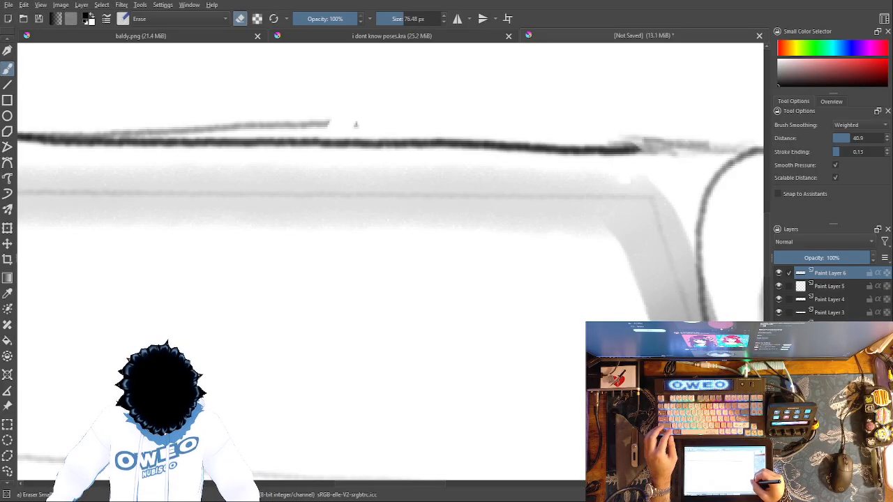
mouse_move(726, 336)
left_mouse_down()
mouse_move(696, 209)
mouse_move(691, 197)
mouse_move(664, 204)
left_mouse_up()
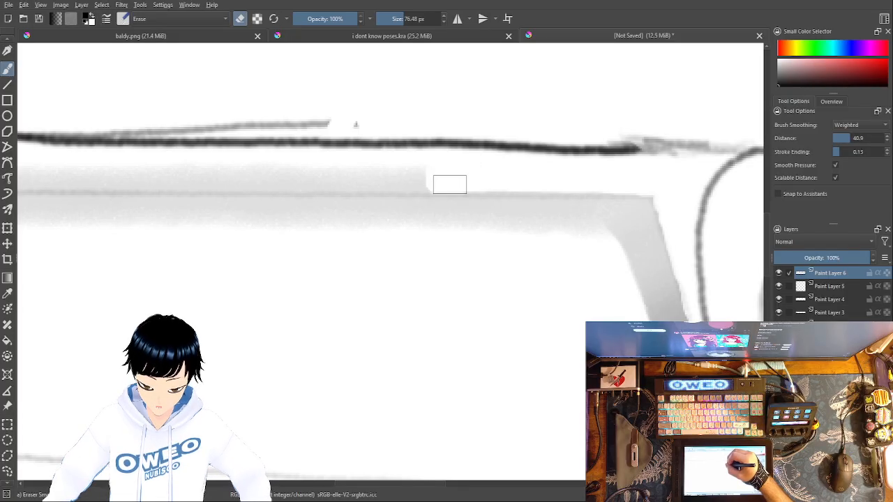
mouse_move(402, 178)
left_mouse_down()
mouse_move(386, 177)
mouse_move(389, 185)
left_mouse_up()
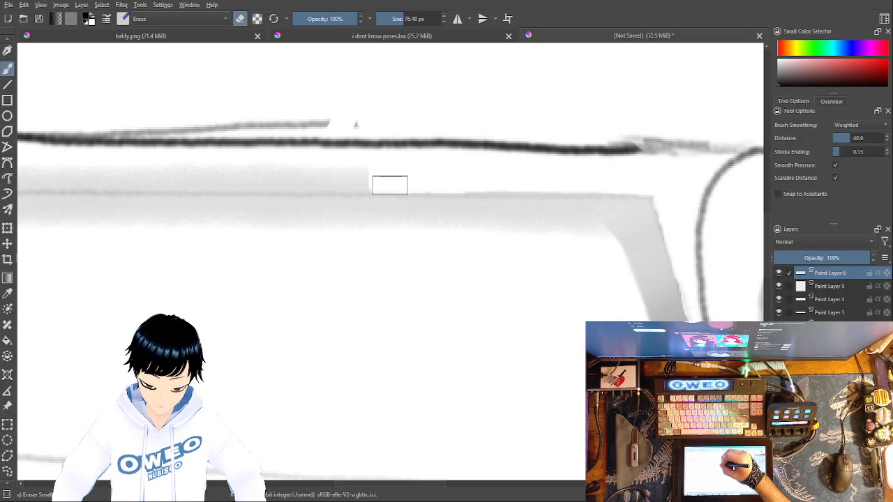
Step: Erase the remaining shading above the inner line as far as the first section's rounded end
mouse_move(528, 205)
left_mouse_down()
mouse_move(601, 199)
mouse_move(697, 223)
left_mouse_up()
left_click_drag(604, 252, 699, 293)
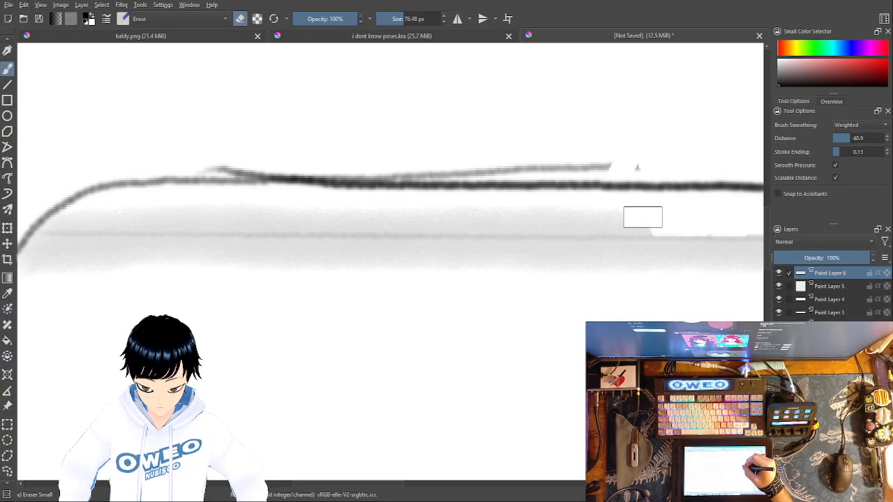
mouse_move(626, 212)
left_mouse_down()
mouse_move(593, 216)
mouse_move(596, 225)
mouse_move(581, 213)
mouse_move(571, 223)
mouse_move(555, 205)
mouse_move(542, 210)
mouse_move(551, 225)
mouse_move(522, 208)
mouse_move(521, 228)
mouse_move(507, 212)
mouse_move(491, 213)
mouse_move(492, 224)
mouse_move(476, 208)
mouse_move(466, 213)
mouse_move(480, 226)
mouse_move(454, 208)
mouse_move(440, 214)
mouse_move(455, 225)
mouse_move(437, 211)
mouse_move(413, 212)
mouse_move(416, 224)
mouse_move(384, 214)
mouse_move(374, 224)
mouse_move(374, 214)
mouse_move(356, 210)
mouse_move(353, 222)
mouse_move(334, 209)
mouse_move(323, 217)
mouse_move(329, 221)
mouse_move(308, 208)
mouse_move(300, 221)
mouse_move(276, 208)
mouse_move(279, 221)
mouse_move(245, 210)
mouse_move(244, 220)
mouse_move(238, 197)
mouse_move(219, 198)
mouse_move(215, 213)
mouse_move(264, 222)
mouse_move(189, 211)
mouse_move(191, 221)
mouse_move(168, 207)
mouse_move(160, 219)
mouse_move(58, 212)
mouse_move(61, 220)
mouse_move(169, 206)
left_mouse_up()
left_click_drag(678, 369, 532, 258)
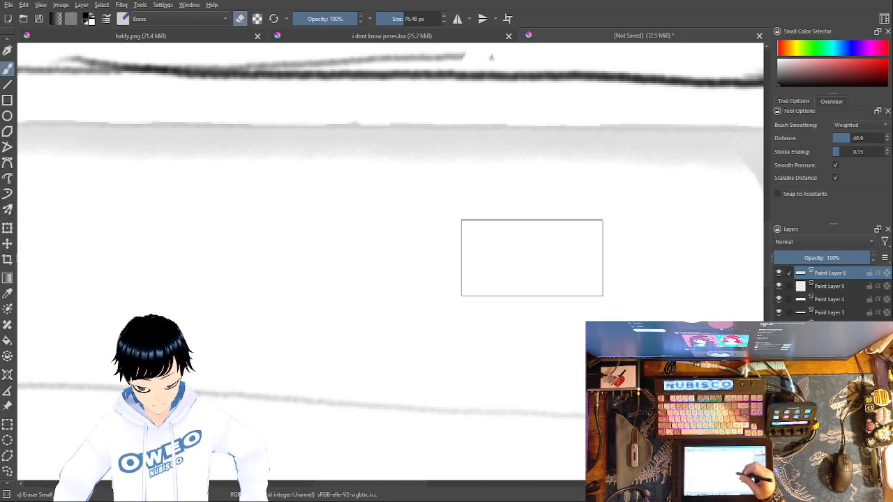
key("minus")
key("minus")
key("minus")
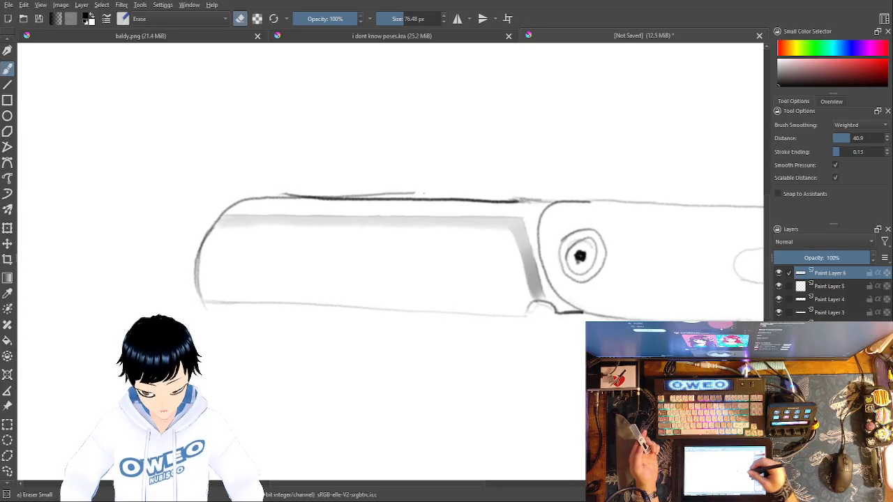
Step: Draw a straight line just below the first section's lower edge with Pencil-2 and the Line tool, replacing a freehand attempt
right_click(571, 368)
left_click(626, 327)
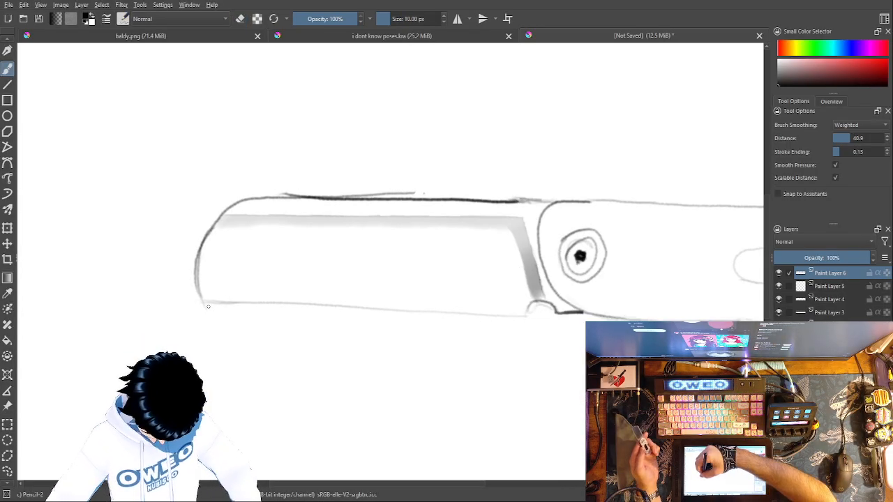
left_click_drag(252, 307, 533, 320)
key("ctrl+z")
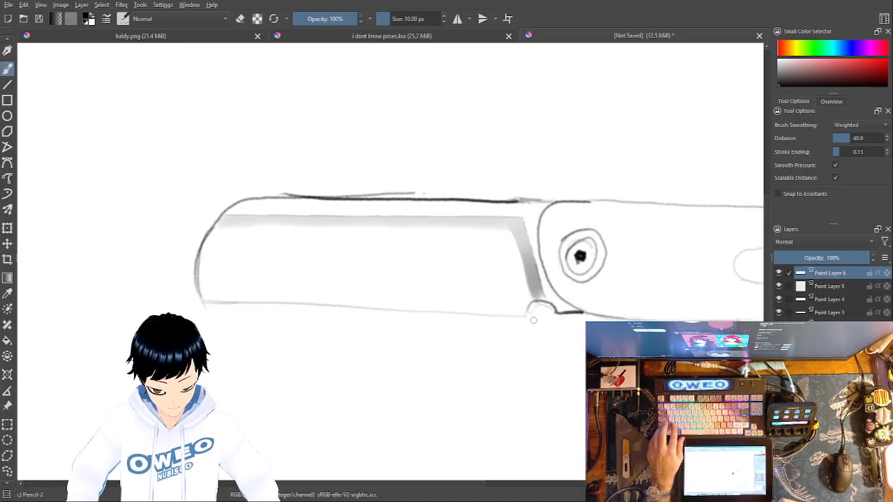
left_click(8, 87)
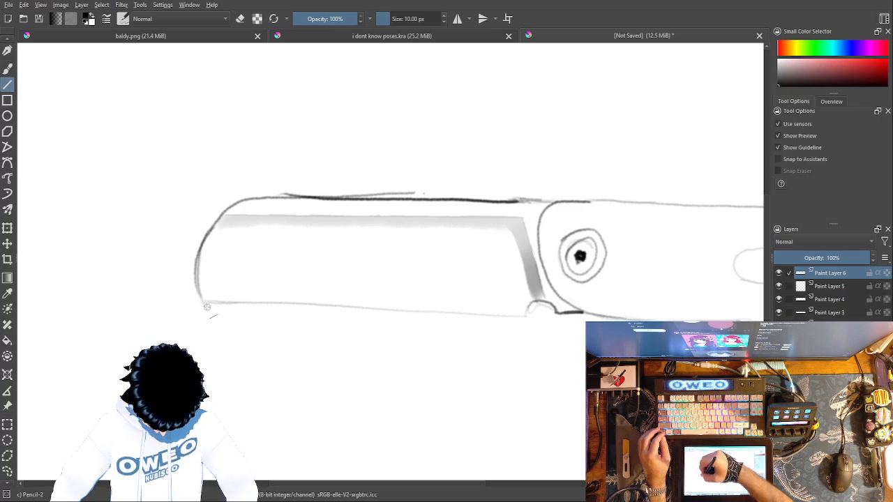
left_click_drag(220, 310, 532, 322)
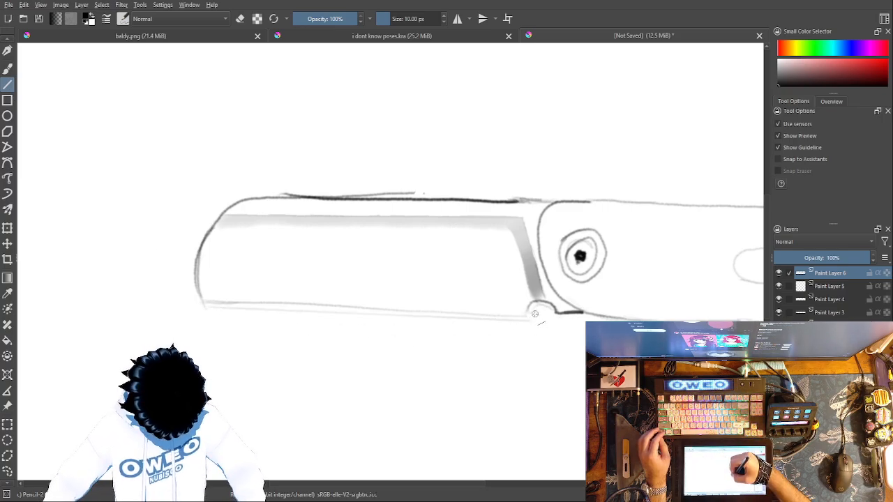
Step: Join the straight line below the first section to the notch at the joint with freehand Pencil-2 strokes
right_click(570, 334)
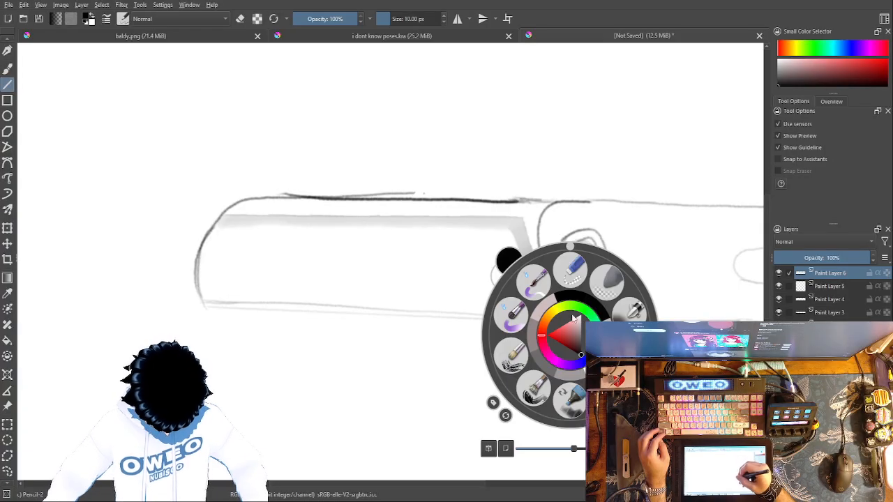
left_click(570, 268)
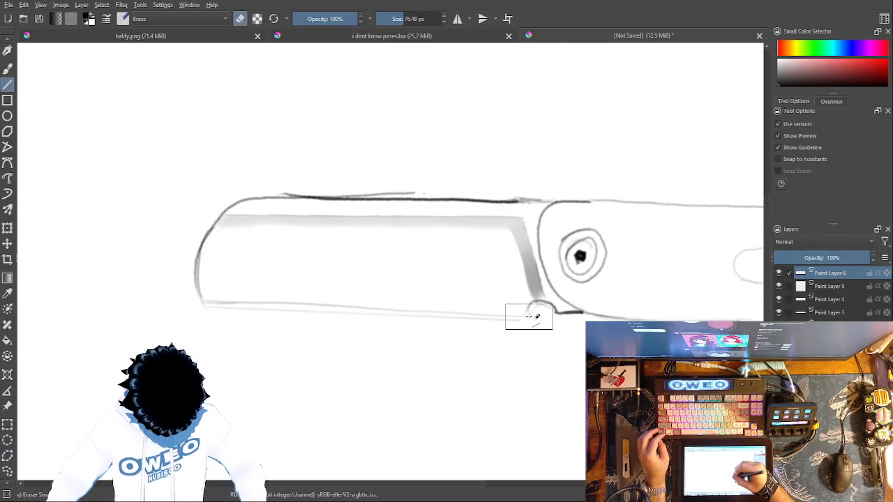
left_click(7, 68)
right_click(537, 323)
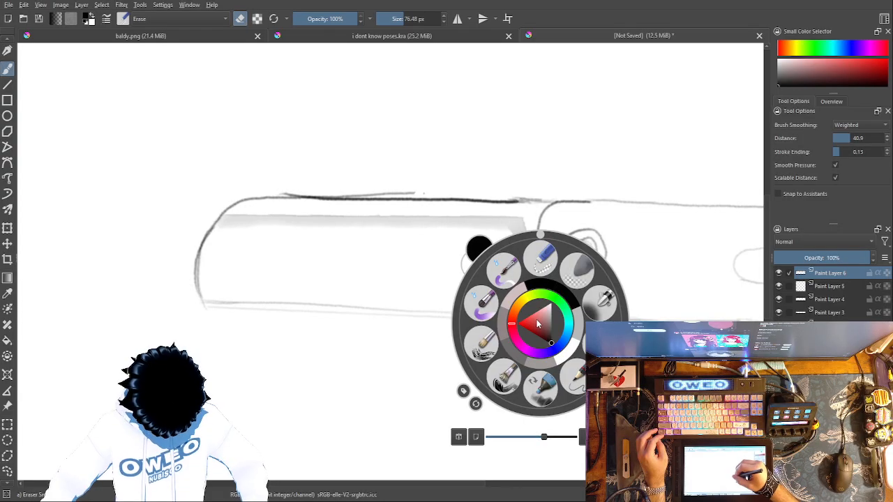
left_click(574, 369)
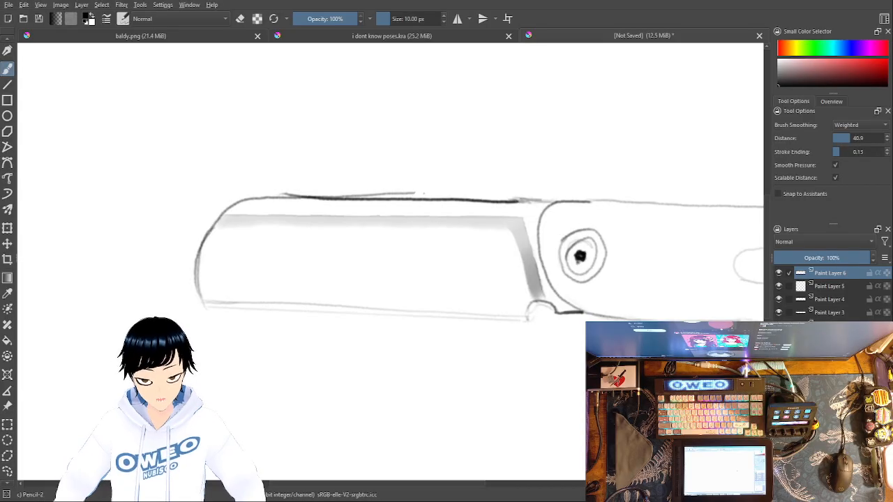
Step: Add a paint layer and undo a trial diamond sketched freehand above the second section
left_click_drag(642, 358, 430, 363)
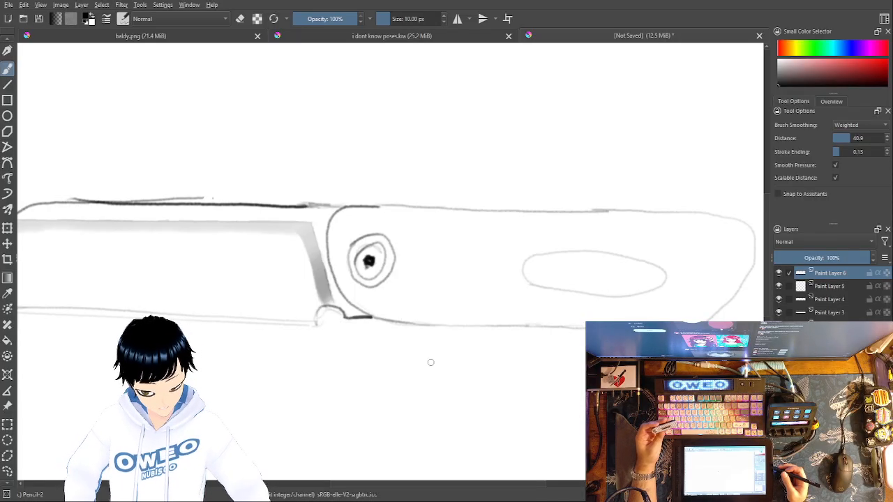
key("Insert")
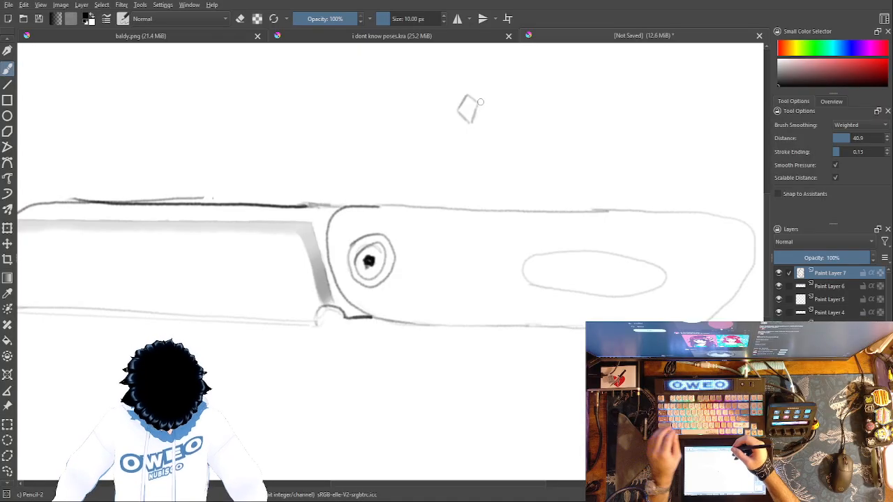
key("ctrl+z")
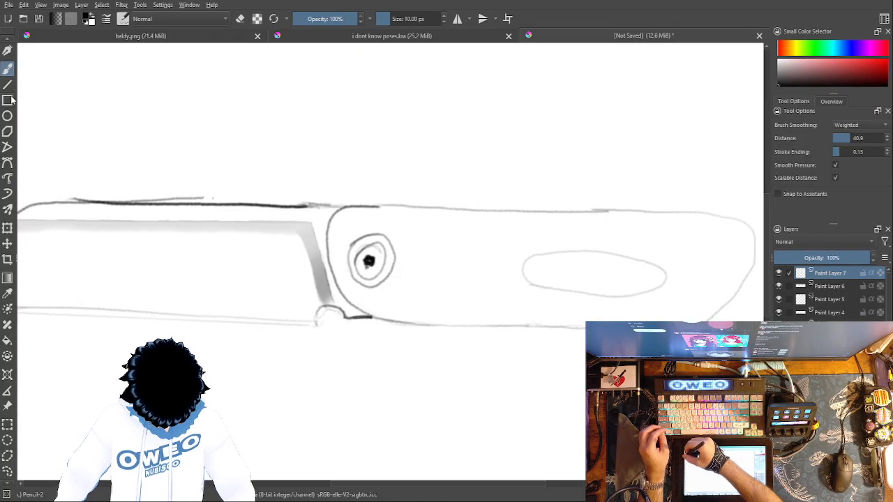
Step: Try to draw a small diamond above the second section with the Line tool, and undo its lines
left_click(7, 85)
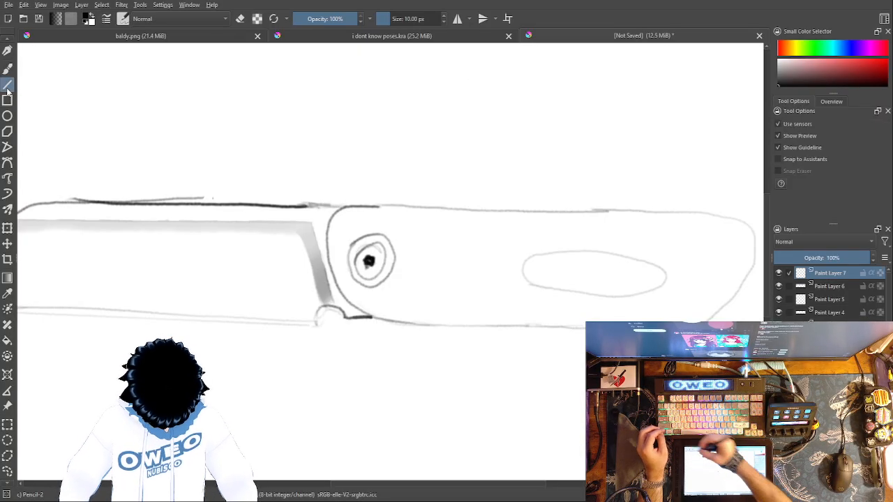
mouse_move(449, 115)
left_mouse_down()
mouse_move(464, 91)
mouse_move(479, 113)
left_mouse_up()
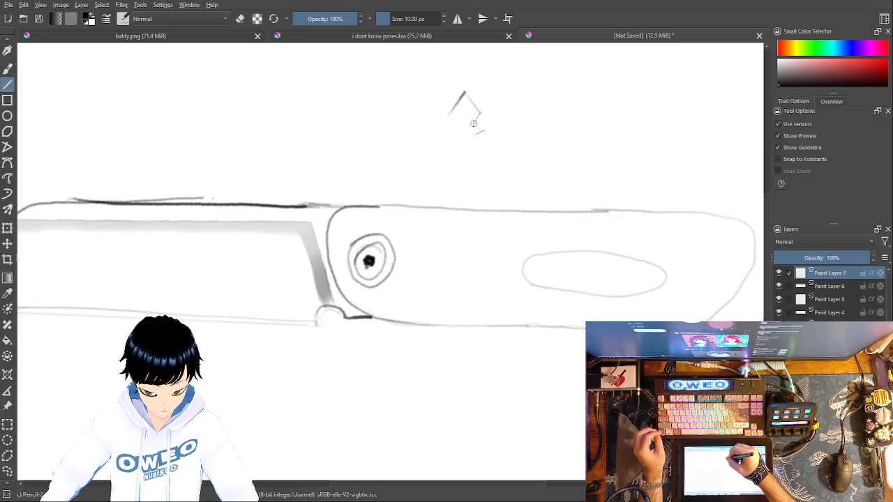
key("ctrl+z")
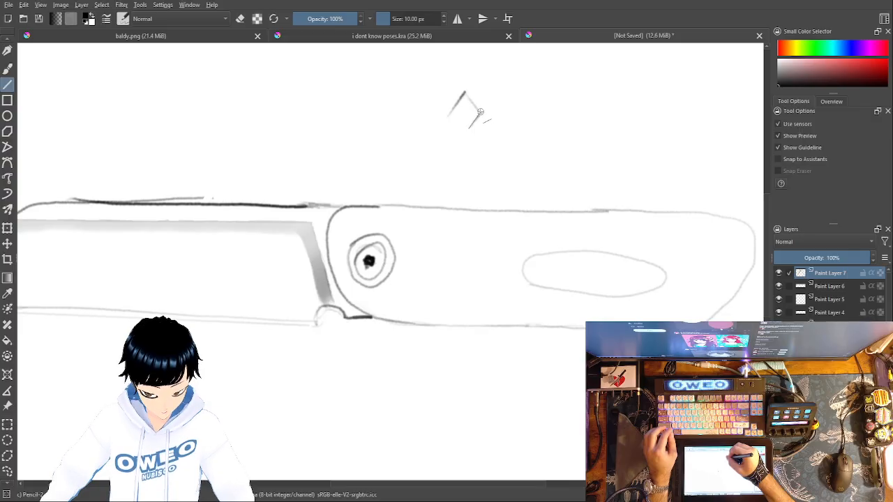
key("ctrl+z")
key("ctrl+z")
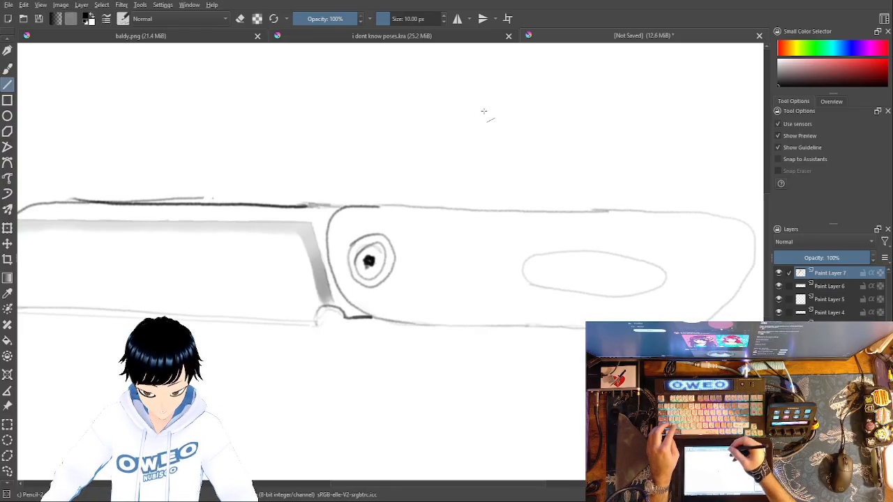
Step: Draw a small symmetrical diamond above the first section with the Line tool and horizontal mirroring, and turn mirroring off
left_click(457, 35)
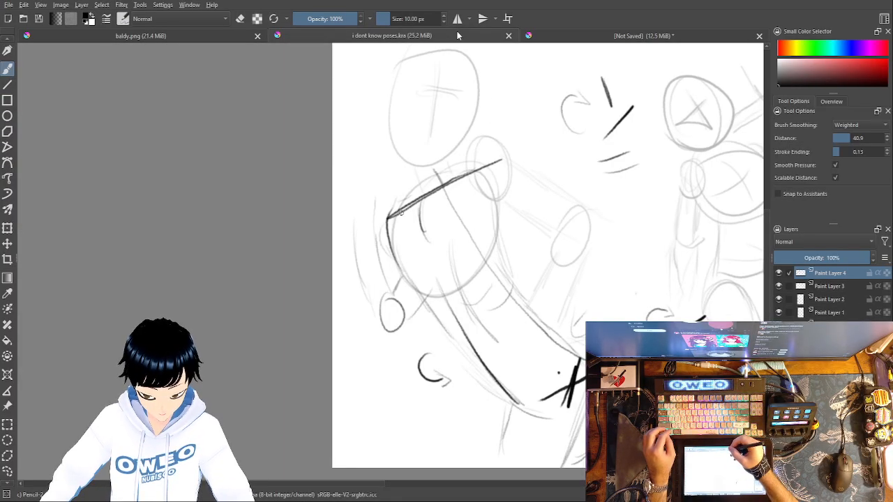
left_click(579, 36)
left_click(458, 20)
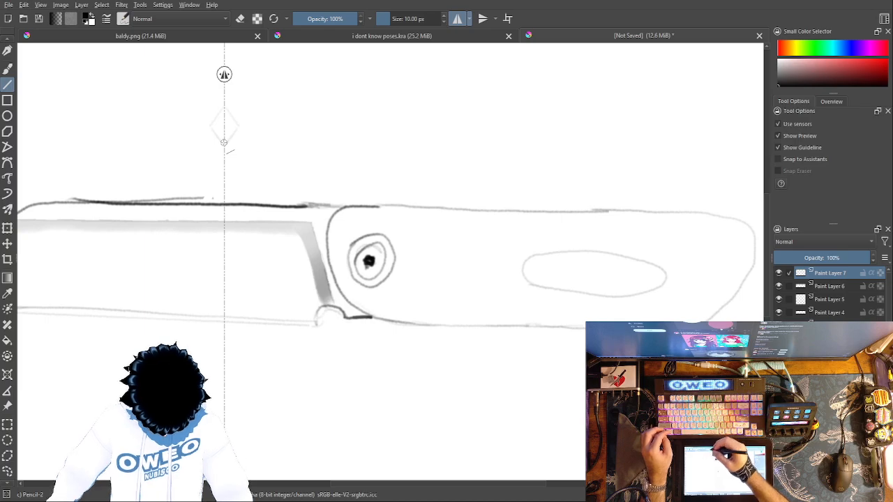
left_click(458, 19)
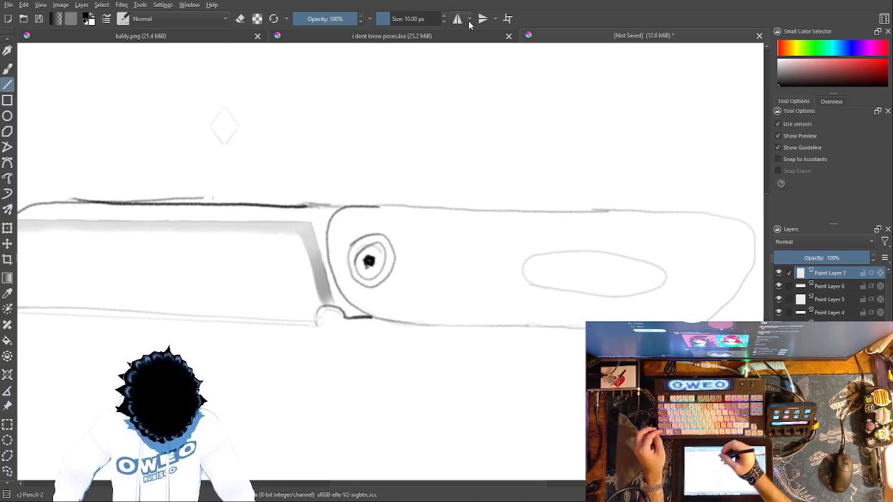
Step: Divide the diamond into four facets with a horizontal and a vertical Pencil-2 line through its centre
left_click_drag(610, 272, 796, 330)
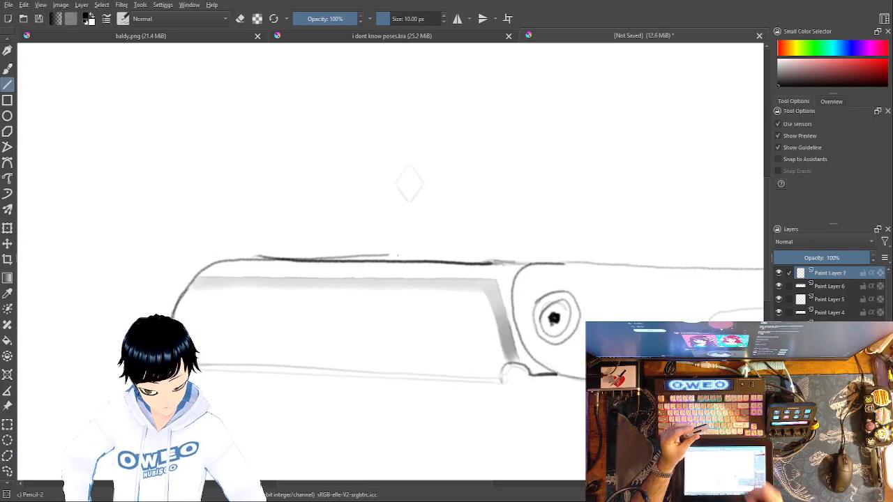
right_click(398, 180)
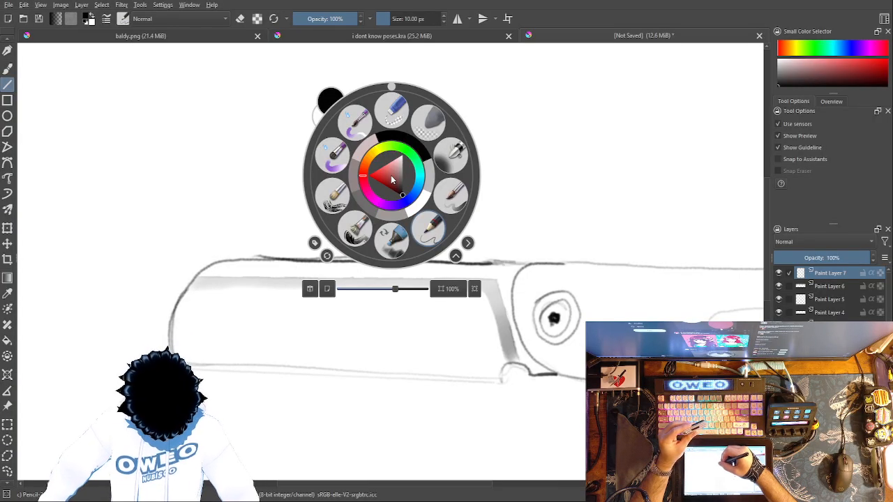
left_click(424, 223)
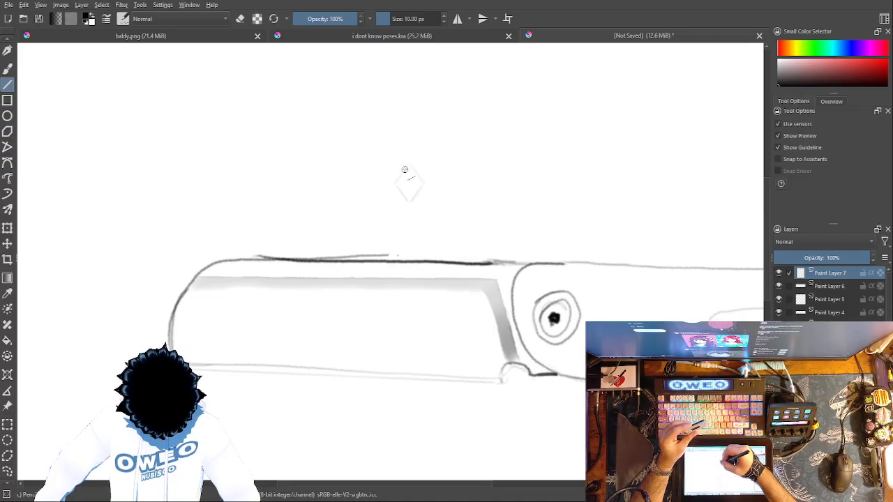
scroll(409, 184, "up", 5)
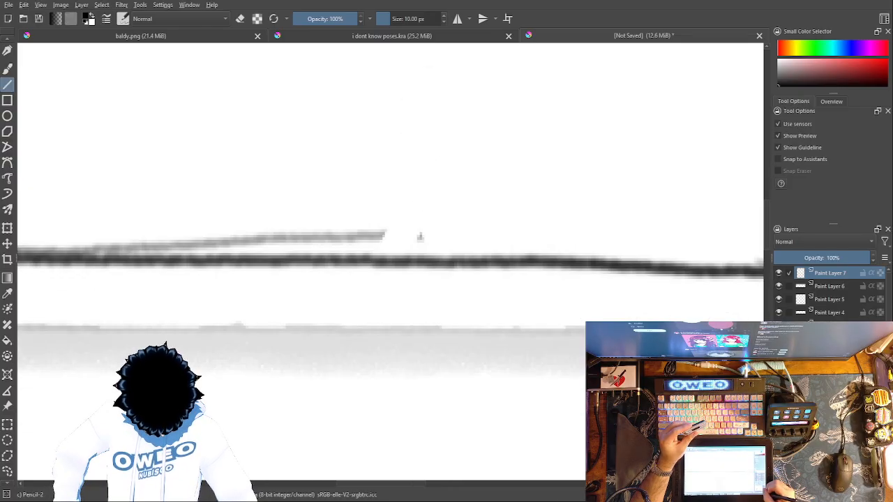
scroll(420, 237, "down", 5)
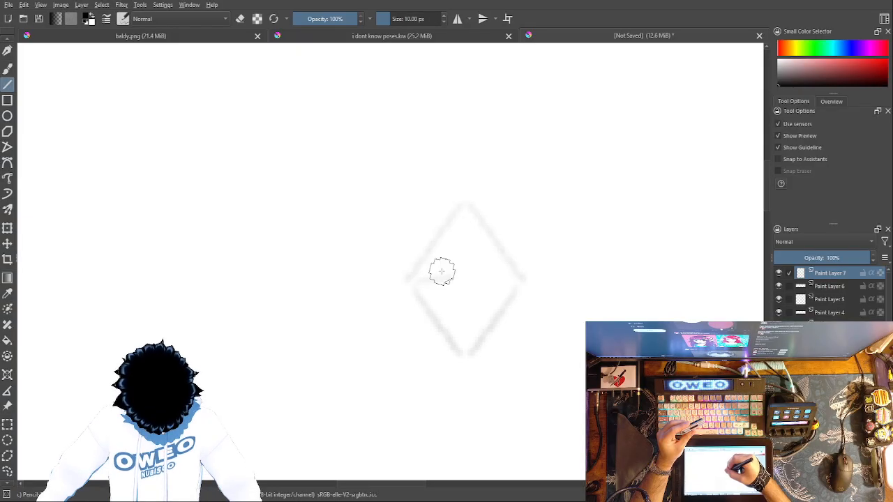
left_click_drag(417, 281, 516, 281)
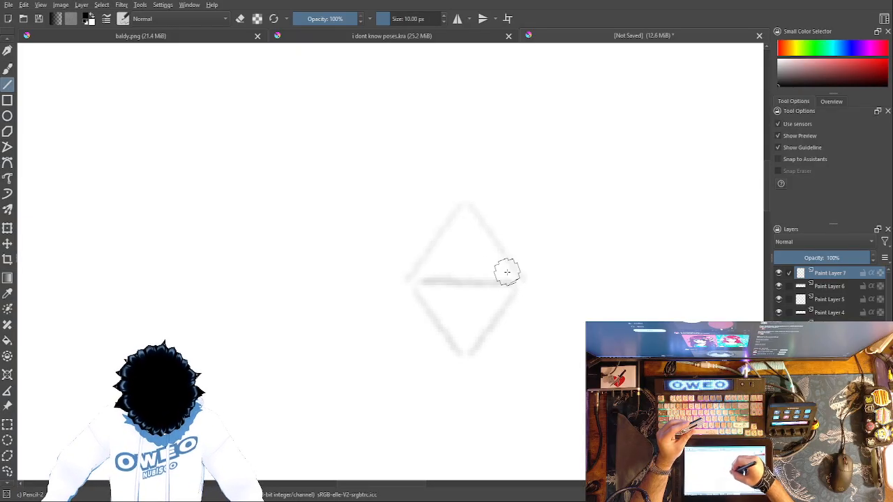
left_click_drag(459, 213, 463, 349)
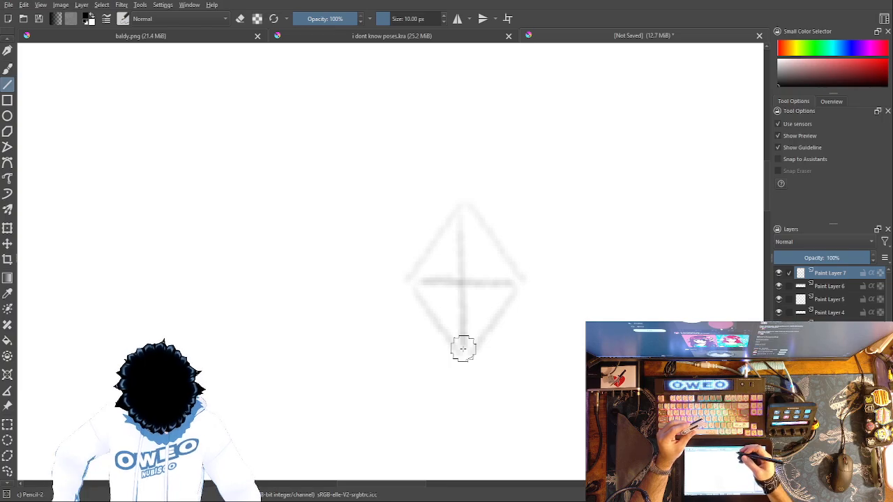
Step: Shade the diamond's facets grey freehand with the Marker Dry brush at 12.21 px, darkest in the lower-left facet
left_click(7, 67)
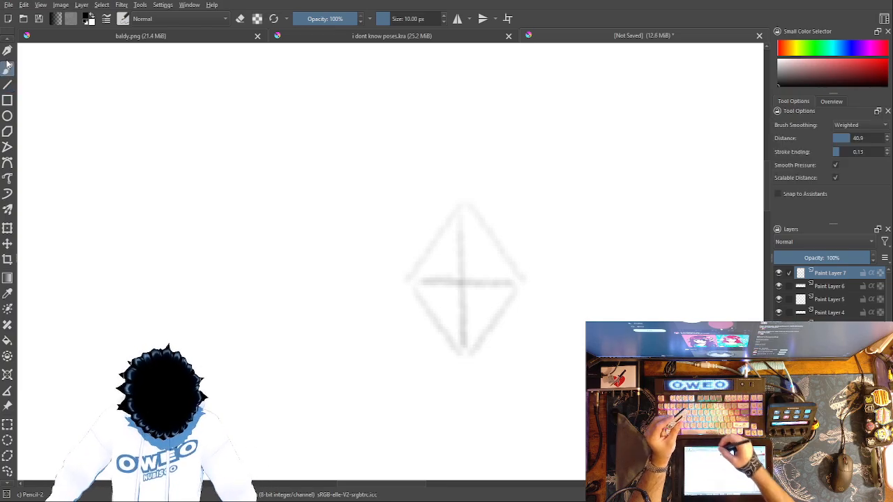
right_click(655, 329)
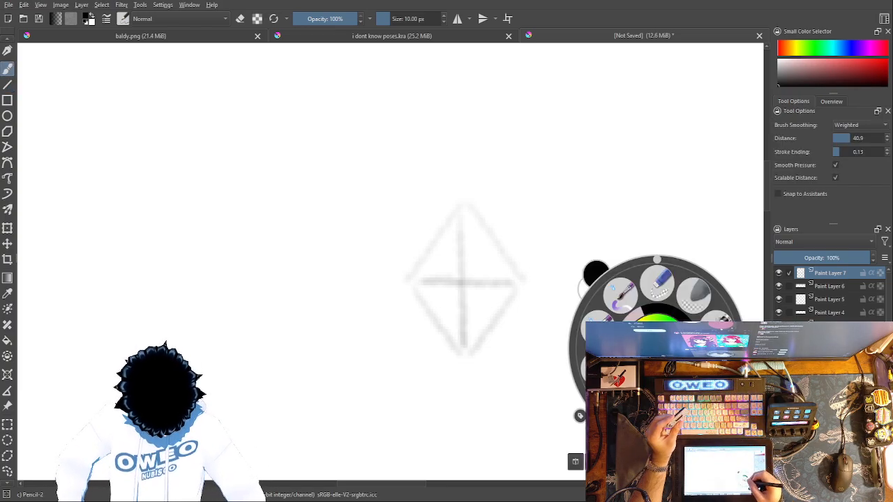
left_click(659, 282)
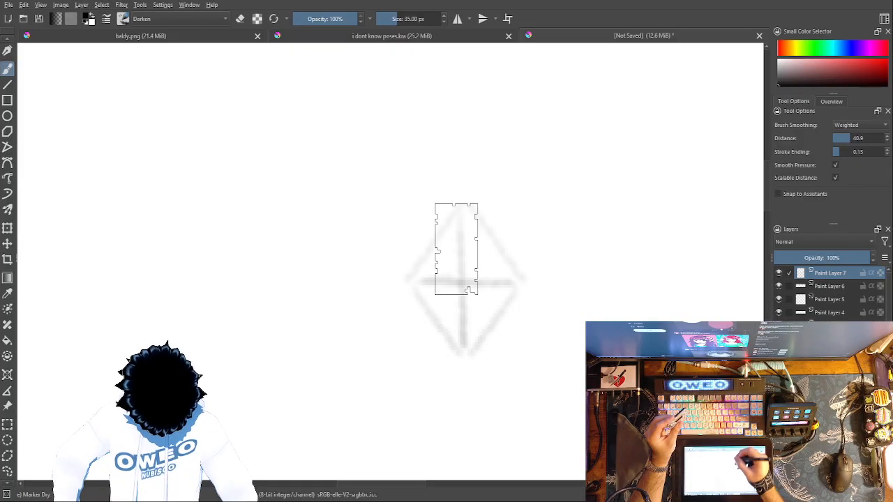
left_click_drag(389, 20, 387, 19)
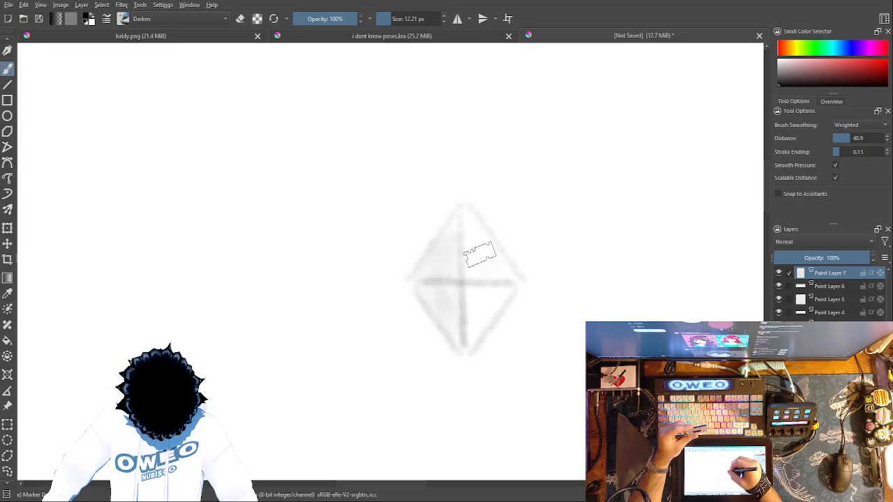
mouse_move(500, 299)
left_mouse_down()
mouse_move(477, 329)
mouse_move(489, 266)
mouse_move(473, 313)
mouse_move(467, 230)
mouse_move(503, 282)
mouse_move(466, 227)
mouse_move(453, 232)
mouse_move(440, 286)
mouse_move(461, 327)
mouse_move(451, 254)
mouse_move(462, 338)
mouse_move(430, 284)
mouse_move(459, 226)
mouse_move(468, 344)
left_mouse_up()
key("ctrl+z")
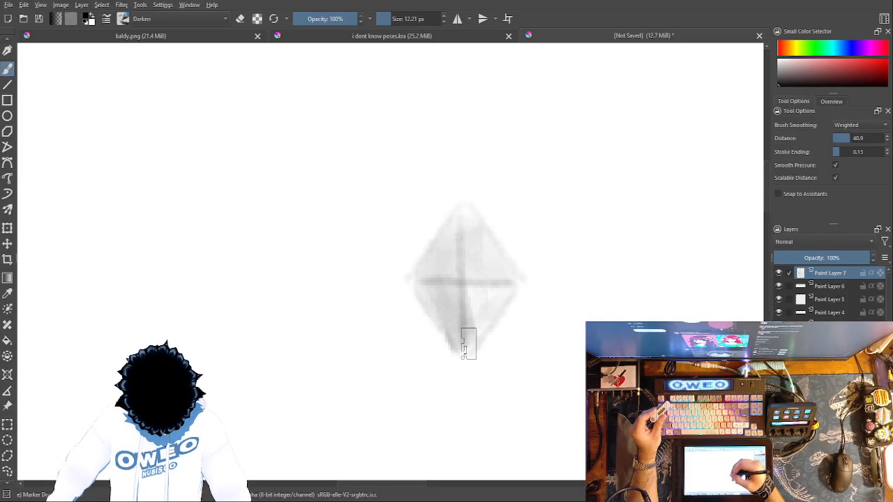
Step: Set the colour to white and paint a highlight in the diamond's lower-right facet with Pencil-2
right_click(532, 354)
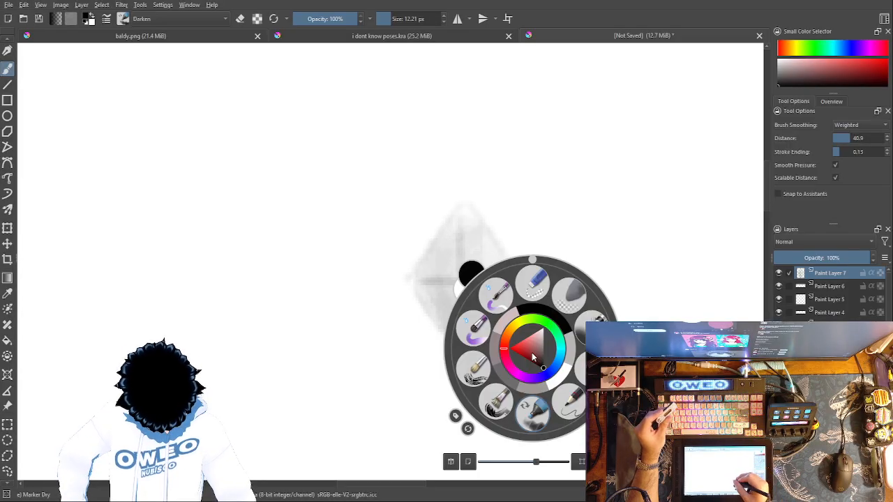
left_click(560, 382)
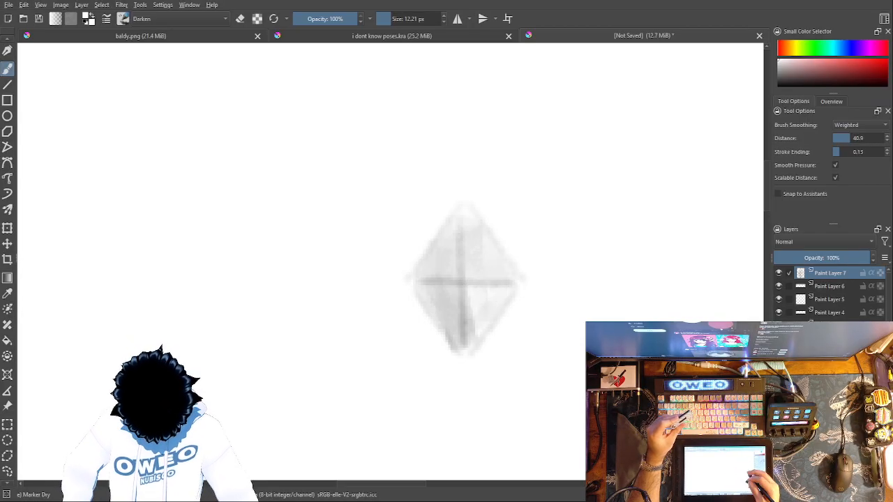
right_click(633, 341)
left_click(669, 293)
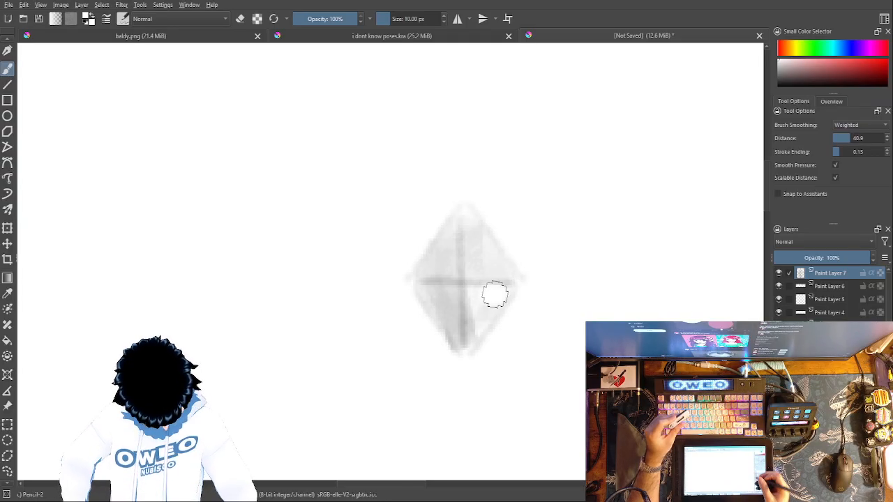
right_click(603, 347)
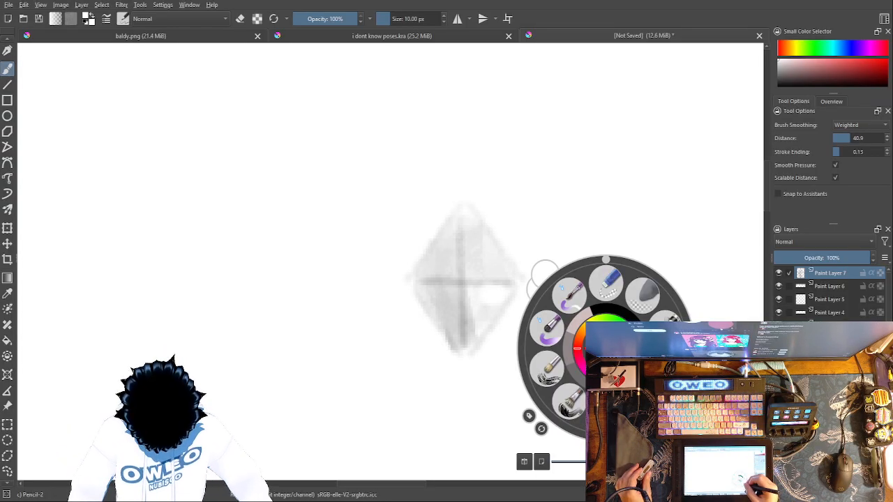
left_click(505, 337)
Step: Cut the shaded diamond out with a freehand selection and paste it onto a new layer
left_click(8, 471)
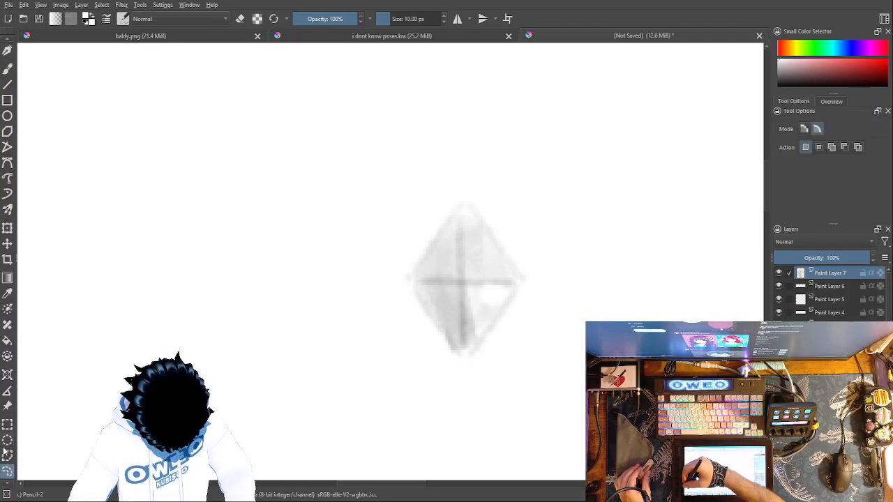
mouse_move(428, 403)
left_mouse_down()
mouse_move(562, 295)
mouse_move(399, 346)
left_mouse_up()
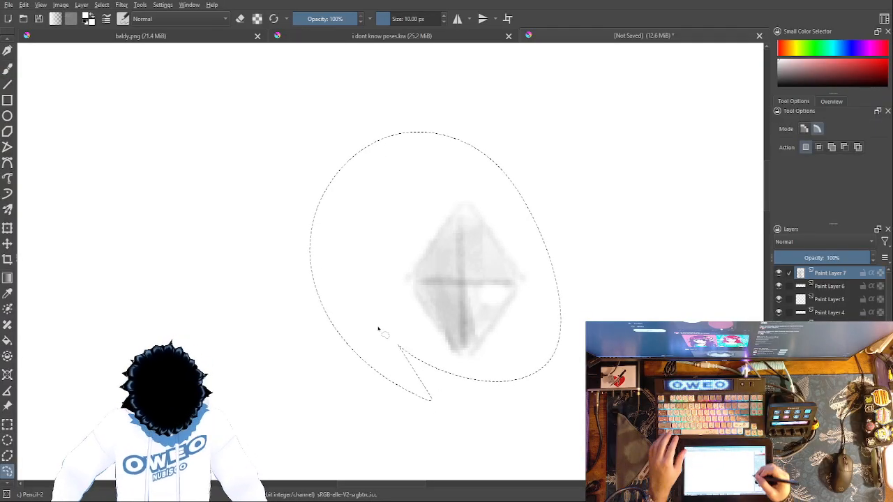
key("Delete")
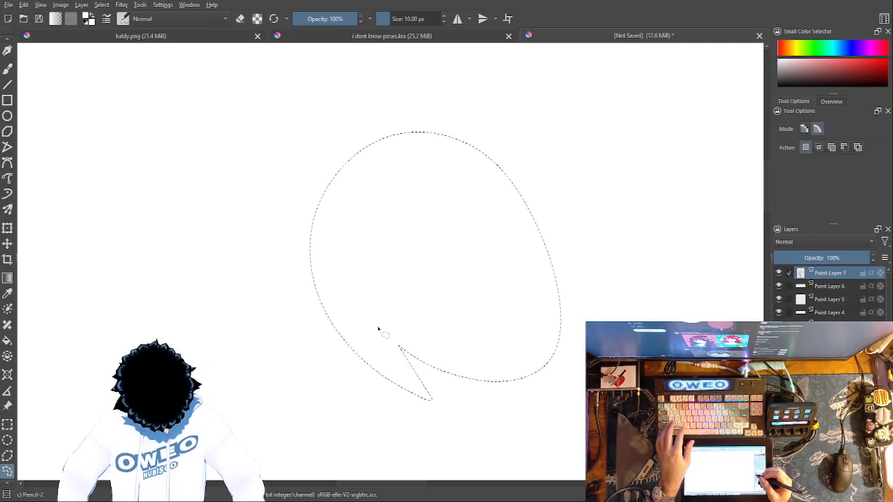
left_click_drag(695, 380, 415, 90)
left_click_drag(628, 265, 530, 233)
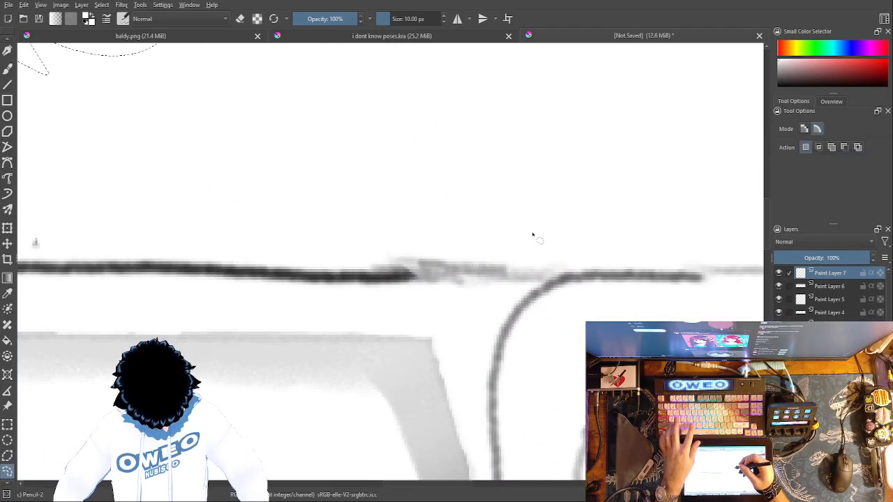
key("ctrl+v")
mouse_move(565, 300)
left_mouse_down()
mouse_move(449, 314)
mouse_move(558, 478)
left_mouse_up()
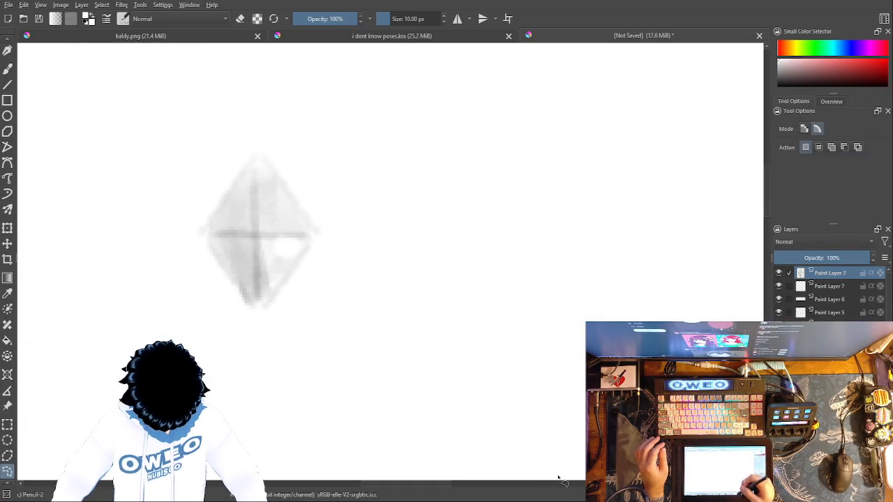
Step: Move the pasted diamond down to the knife sketch, over the rounded end of the right-hand part
left_click(7, 228)
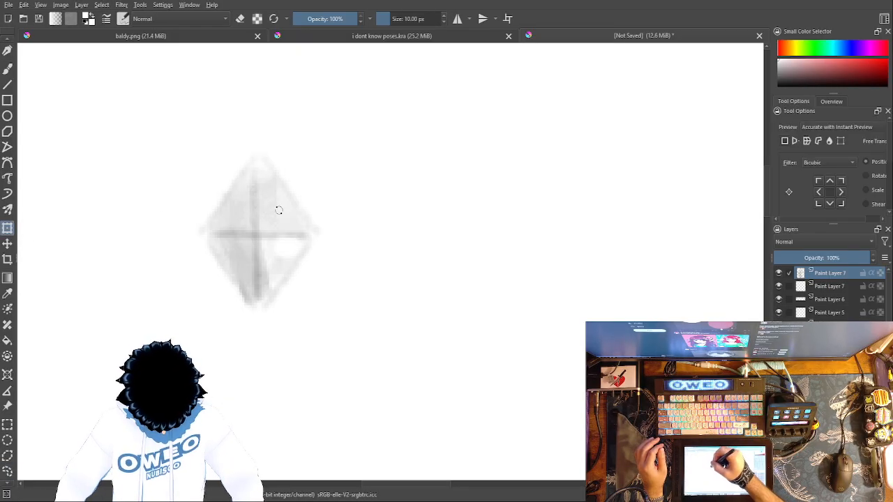
left_click(7, 470)
mouse_move(170, 175)
left_mouse_down()
mouse_move(275, 355)
mouse_move(169, 180)
left_mouse_up()
key("ctrl+t")
left_click_drag(284, 210, 550, 395)
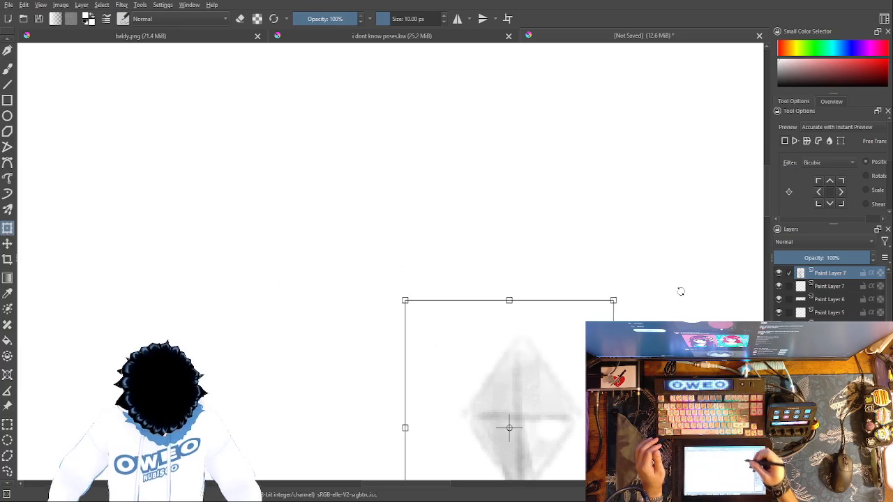
mouse_move(685, 273)
left_mouse_down()
mouse_move(638, 75)
mouse_move(545, 2)
mouse_move(519, 0)
left_mouse_up()
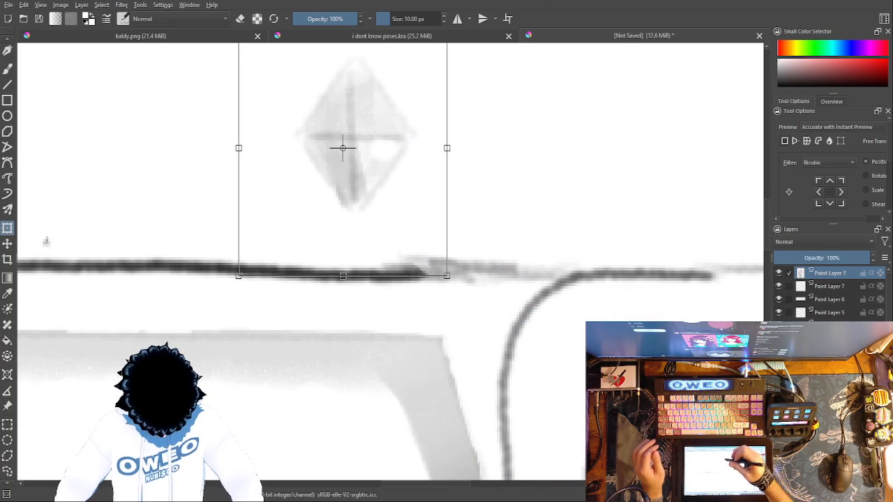
mouse_move(342, 148)
left_mouse_down()
mouse_move(407, 164)
mouse_move(554, 374)
left_mouse_up()
Step: Scale the diamond down to a small ornament and place it inside the upper-left curve of the rounded outline
left_click_drag(659, 247, 536, 393)
mouse_move(513, 424)
left_mouse_down()
mouse_move(578, 318)
mouse_move(557, 314)
left_mouse_up()
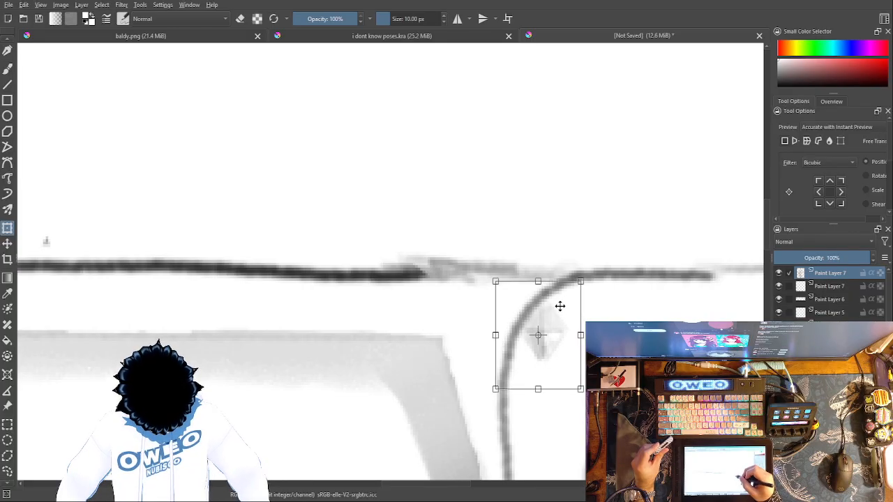
mouse_move(583, 278)
left_mouse_down()
mouse_move(555, 331)
mouse_move(571, 306)
mouse_move(563, 310)
left_mouse_up()
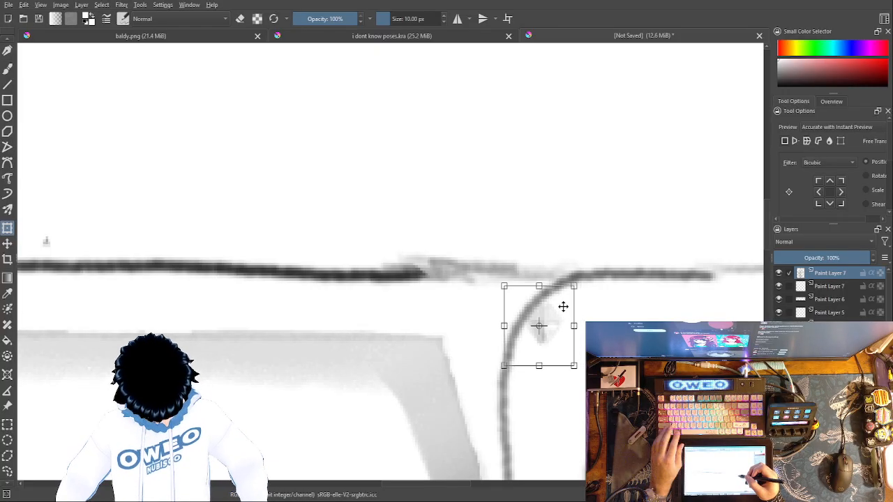
key("Return")
Step: Paste another copy of the small diamond and place it directly below the first
key("ctrl+v")
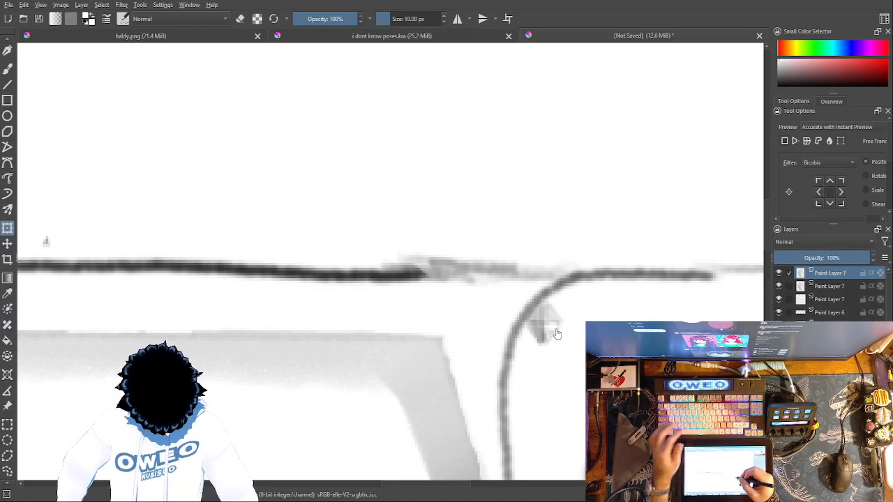
left_click(550, 331)
left_click_drag(553, 318, 548, 355)
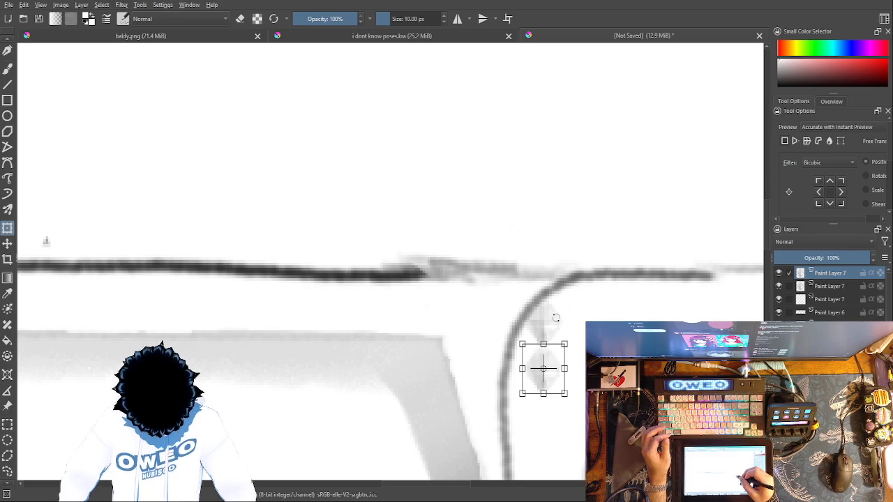
Step: Copy both diamonds from their two layers with a freehand selection, paste them, and move a copy down as the third diamond
left_click(8, 475)
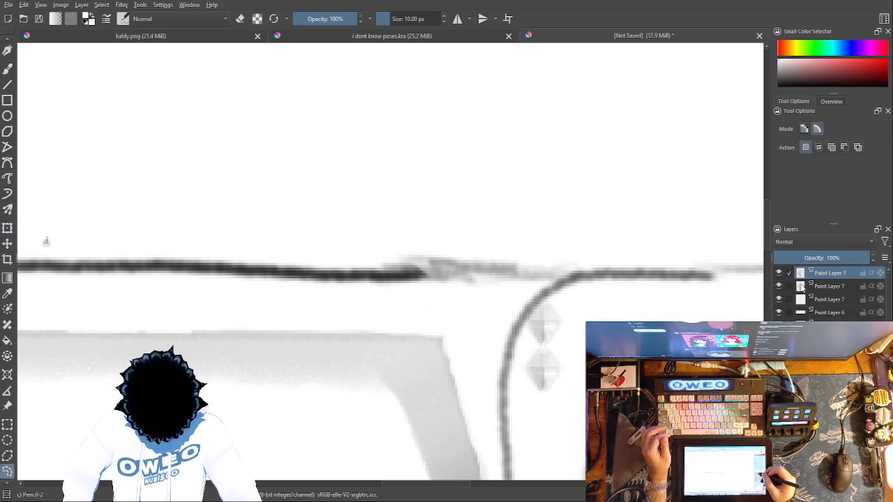
left_click(799, 286, "ctrl")
left_click_drag(523, 293, 513, 299)
key("ctrl+c")
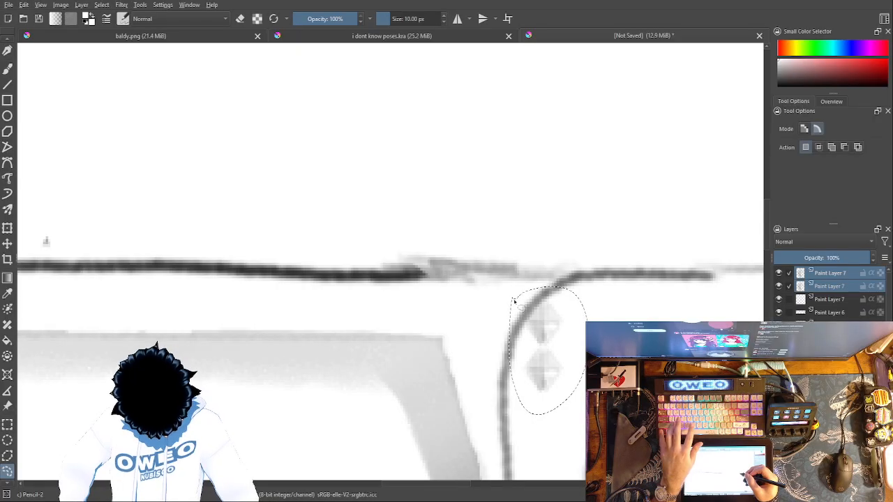
key("ctrl+v")
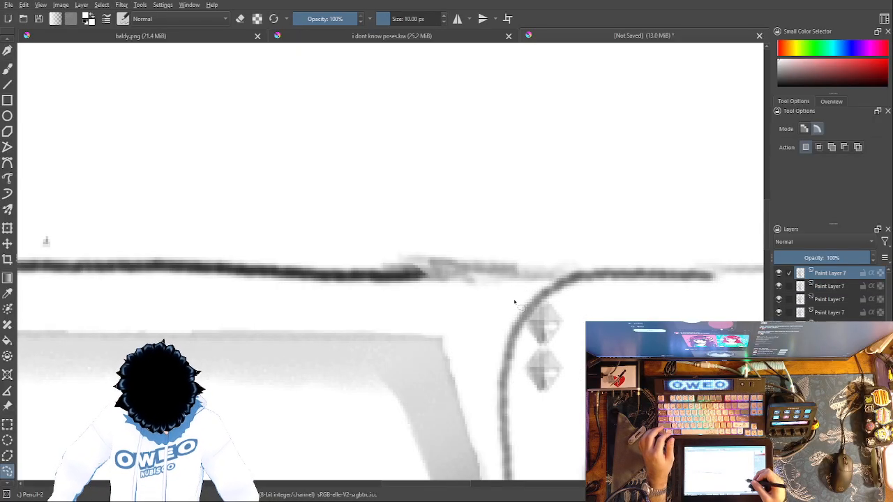
left_click_drag(659, 342, 611, 202)
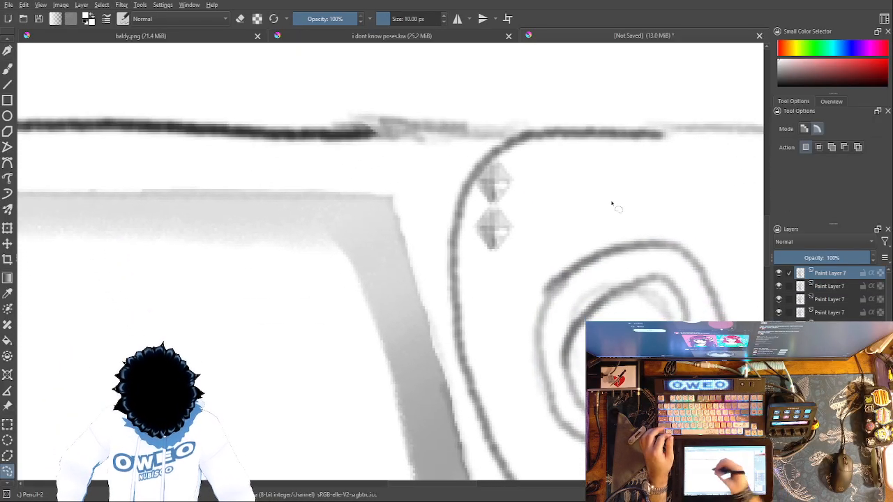
left_click(8, 230)
left_click_drag(506, 215, 506, 261)
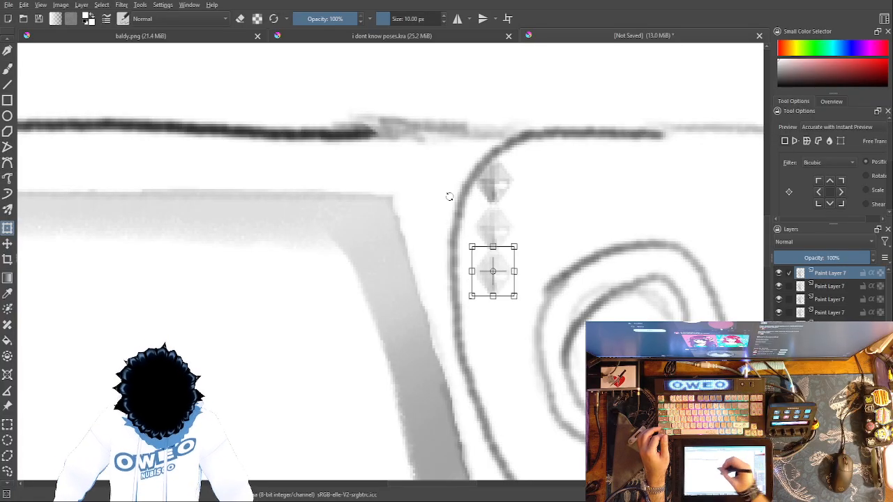
Step: Select the duplicate top diamond freehand and move it from its own layer to the bottom of the column as the fourth diamond
left_click(8, 471)
left_click_drag(477, 164, 478, 161)
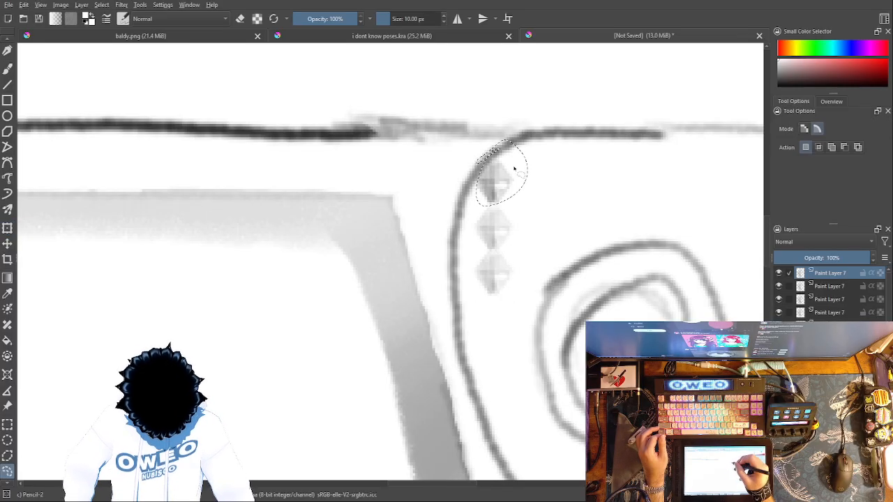
left_click(7, 228)
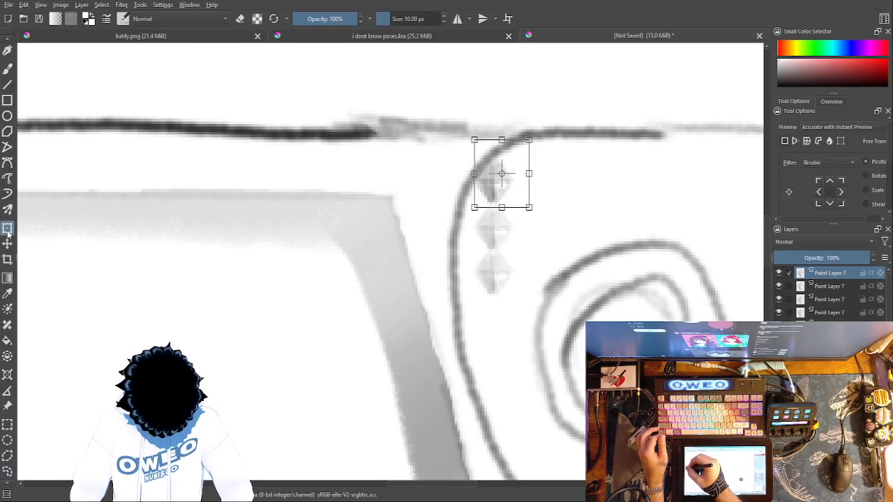
mouse_move(509, 155)
left_mouse_down()
mouse_move(512, 182)
mouse_move(500, 160)
mouse_move(507, 146)
left_mouse_up()
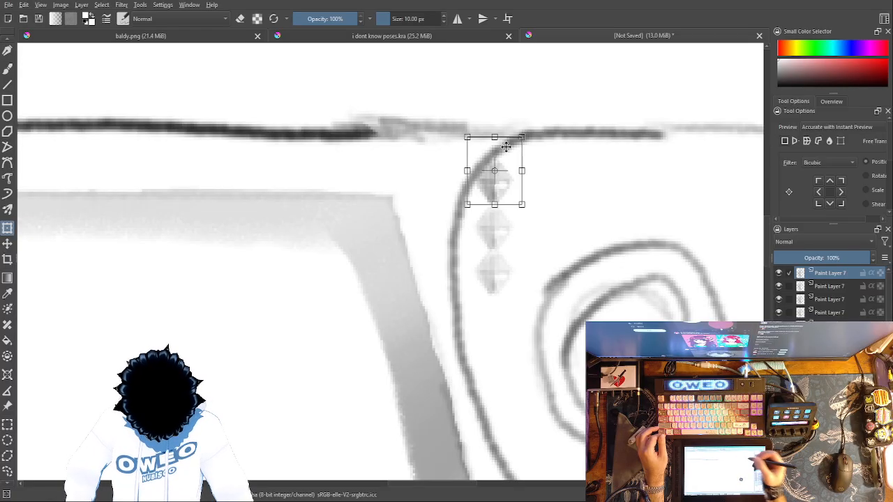
left_click(804, 286)
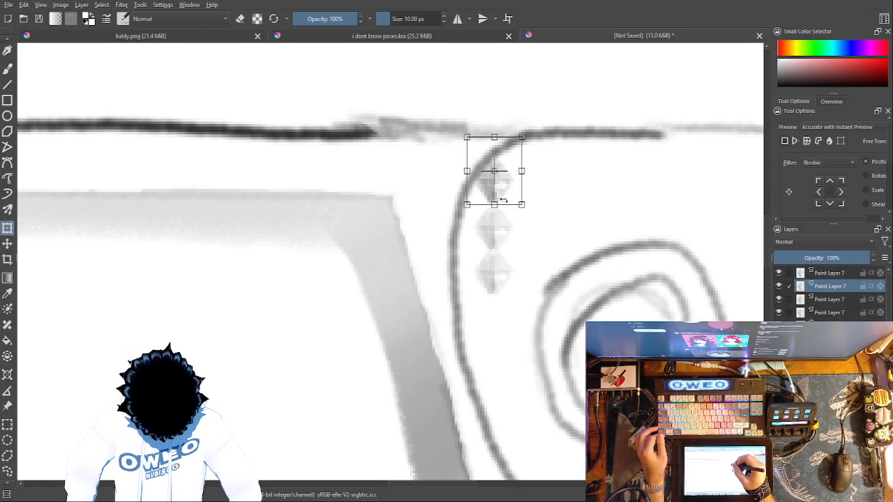
left_click_drag(504, 179, 505, 314)
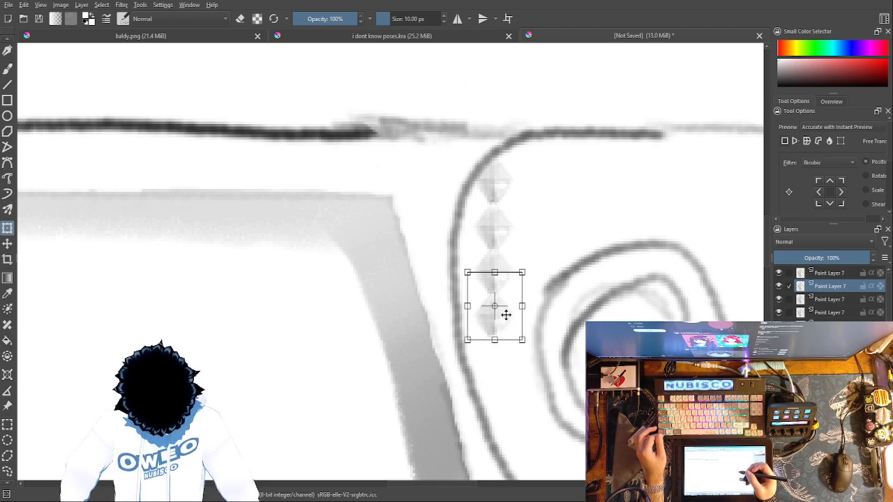
Step: Select the four small-diamond layers and merge them into one layer
left_click(790, 274)
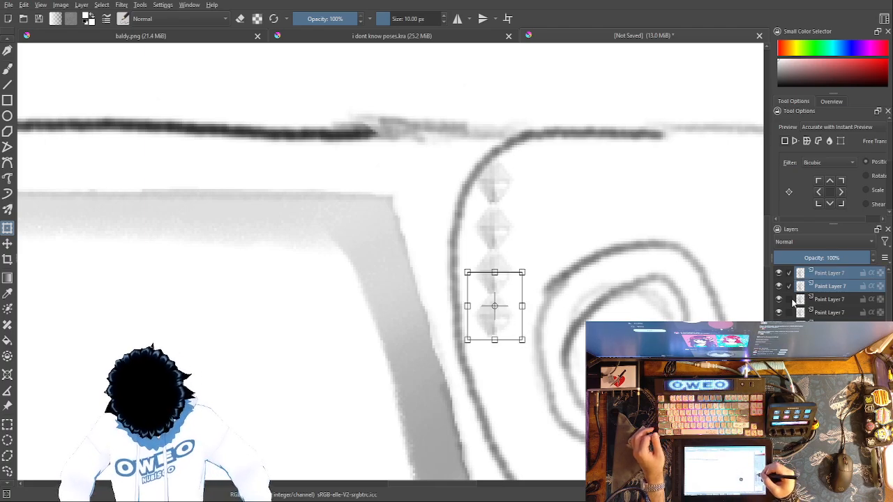
left_click(791, 300)
left_click(790, 313)
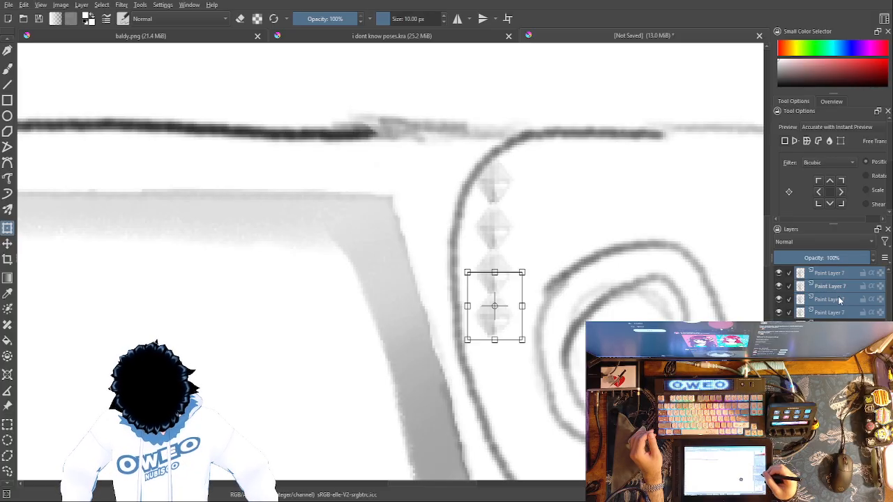
key("ctrl+e")
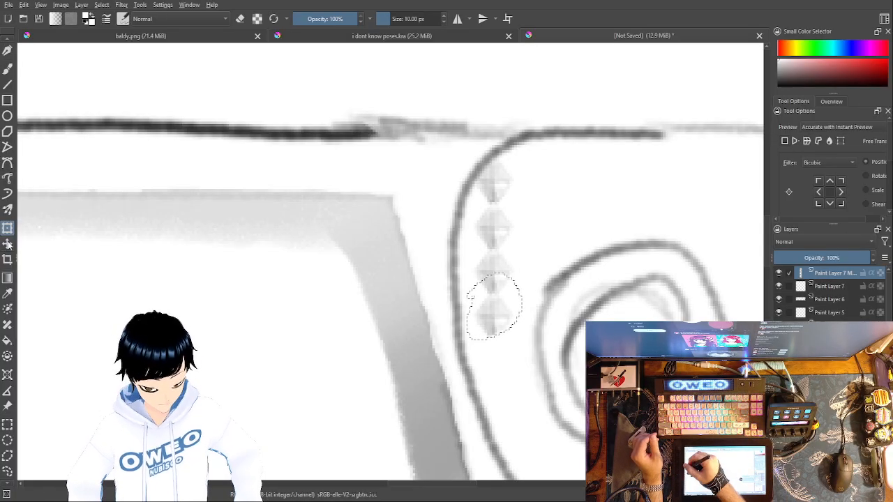
Step: Copy the four-diamond column with a freehand selection, paste it, and set the copy beside it as a second column
left_click(7, 466)
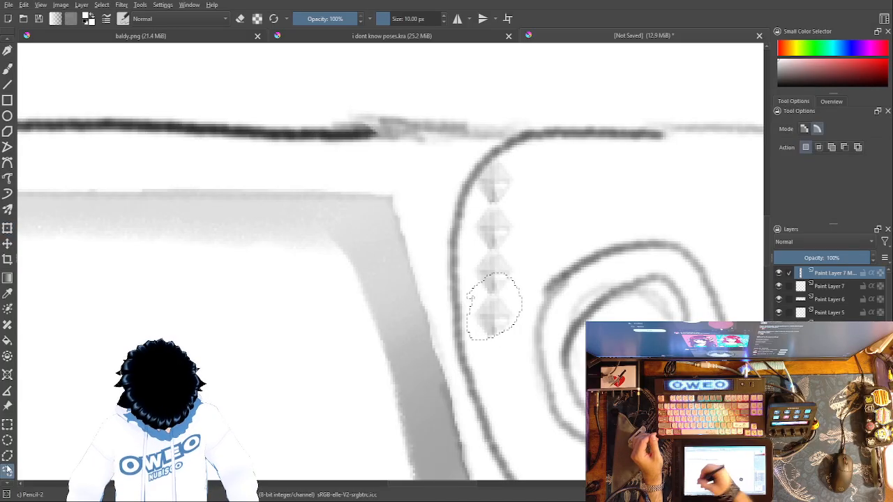
mouse_move(498, 373)
left_mouse_down()
mouse_move(452, 230)
mouse_move(496, 150)
mouse_move(540, 208)
mouse_move(528, 336)
mouse_move(492, 379)
left_mouse_up()
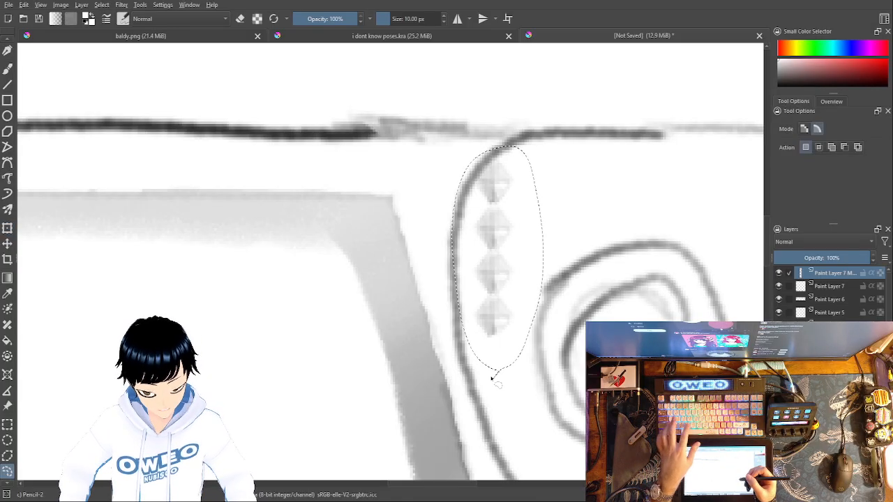
key("ctrl+c")
key("ctrl+v")
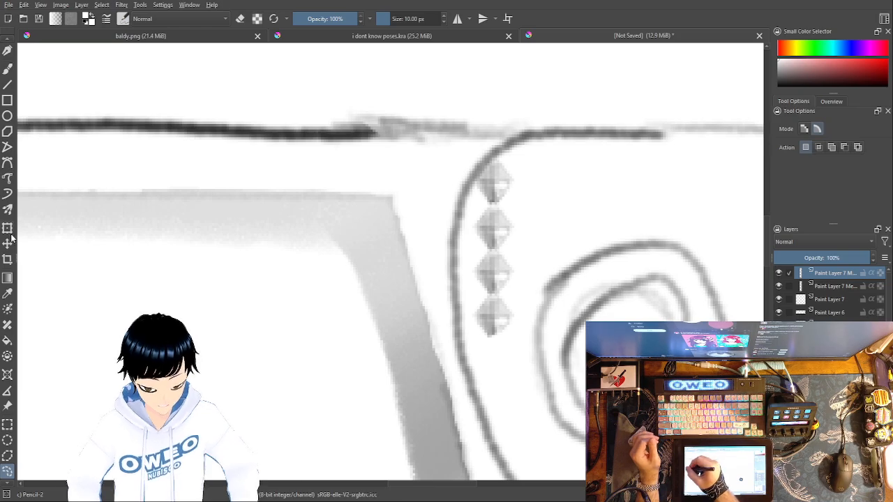
left_click(9, 231)
left_click_drag(500, 223, 526, 223)
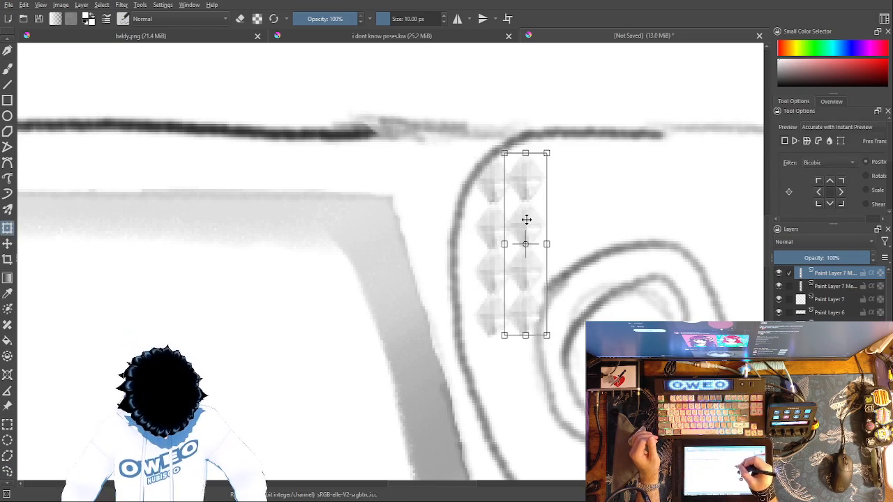
Step: Add another copy of the diamond column and place it to the right of the second as a third column
key("ctrl+j")
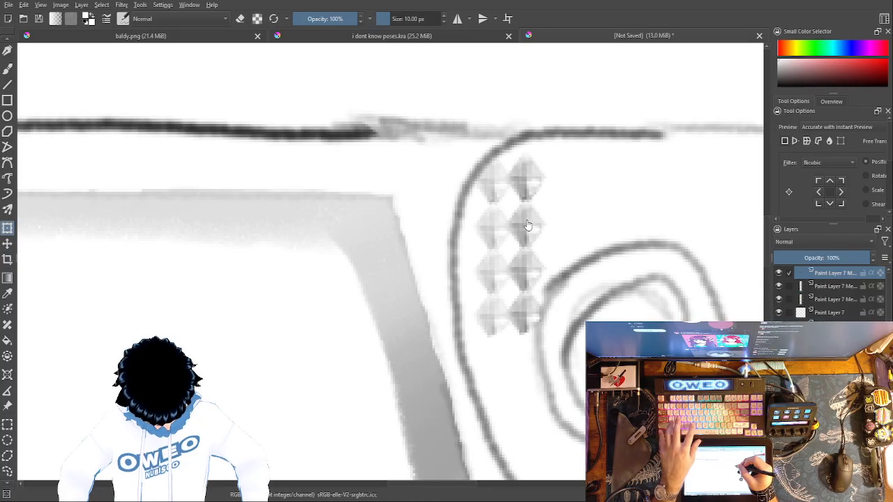
left_click(535, 230)
left_click_drag(535, 223, 561, 228)
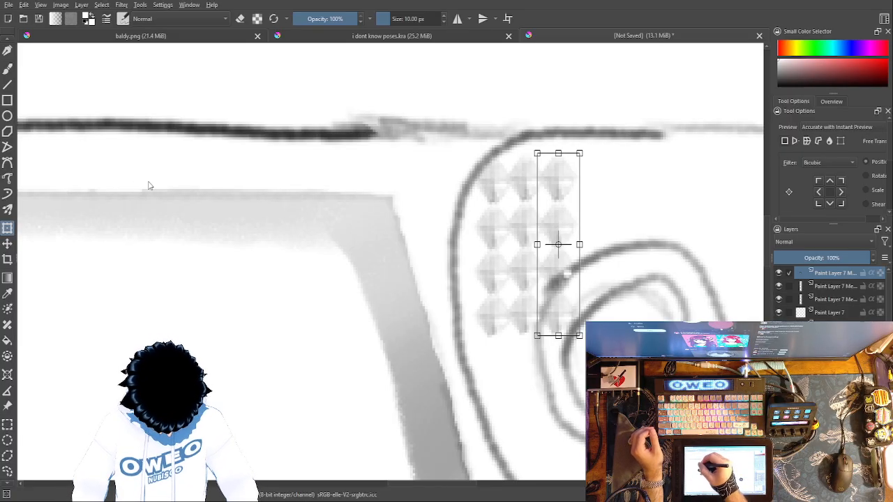
Step: Erase the lower part of the third column where it overlaps the ring outline, using Eraser Small at 76.48 px
left_click(7, 74)
right_click(52, 75)
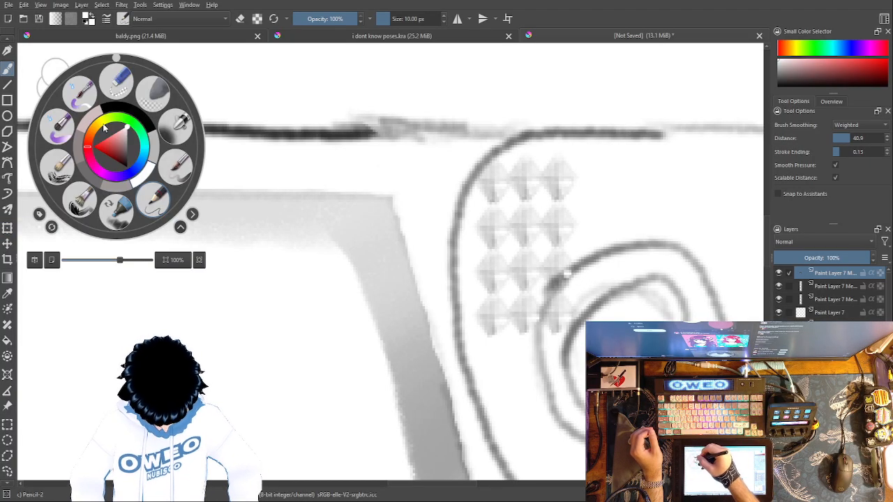
left_click(117, 81)
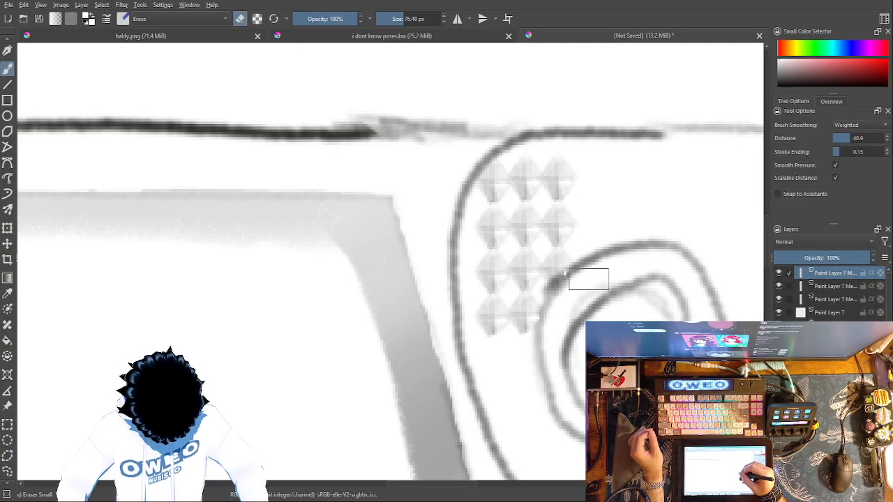
left_click_drag(582, 288, 581, 290)
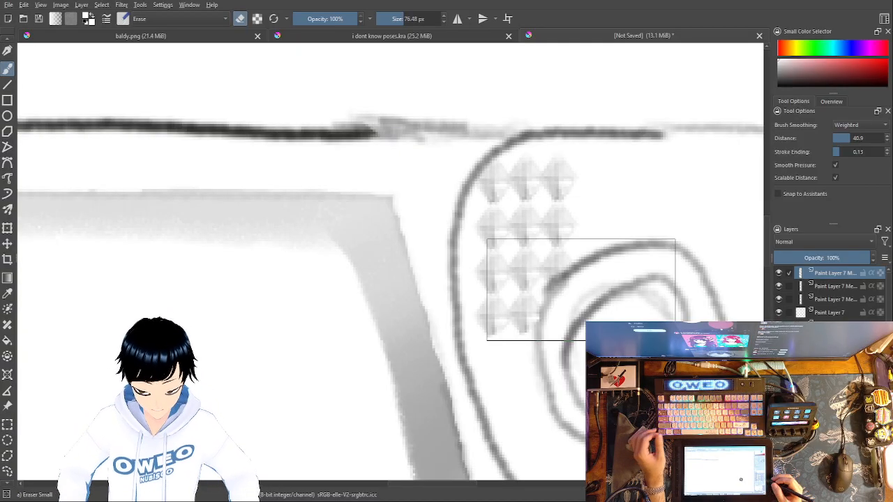
Step: Paste another diamond column and position it below the second column, overlapping its lowest diamond
key("ctrl+v")
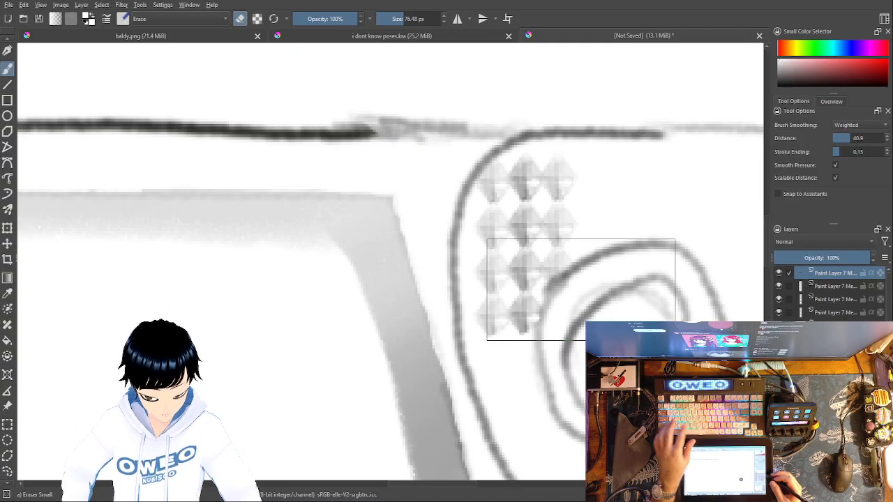
left_click(8, 227)
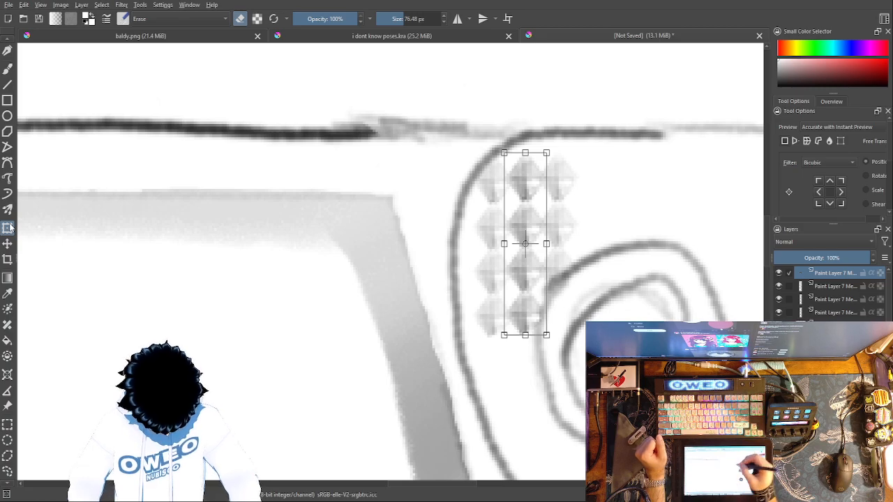
left_click_drag(526, 225, 495, 356)
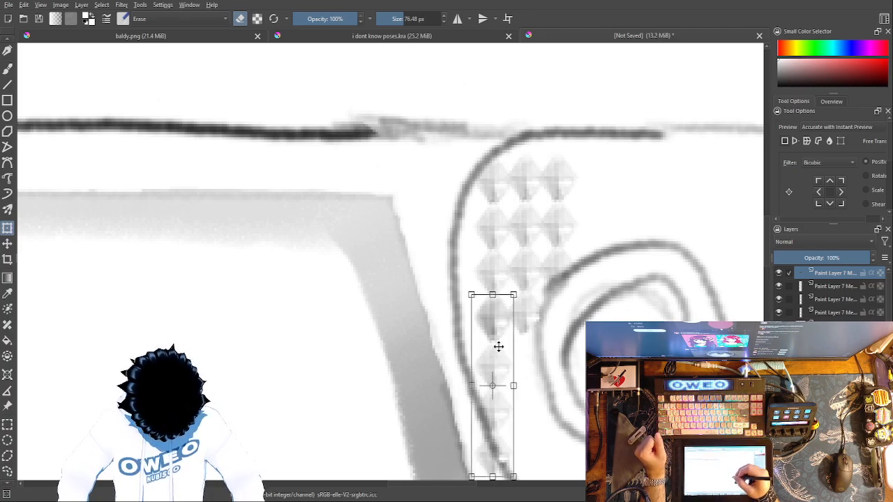
left_click_drag(587, 309, 562, 179)
mouse_move(475, 219)
left_mouse_down()
mouse_move(491, 226)
mouse_move(514, 208)
left_mouse_up()
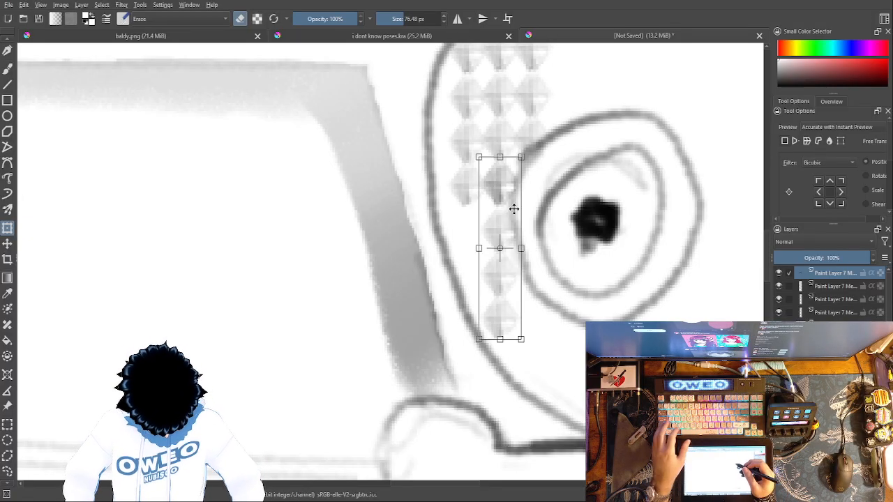
Step: Paste one more diamond column and align it under the first column, overlapping its bottom diamond
key("ctrl+c")
key("ctrl+v")
left_click(504, 236)
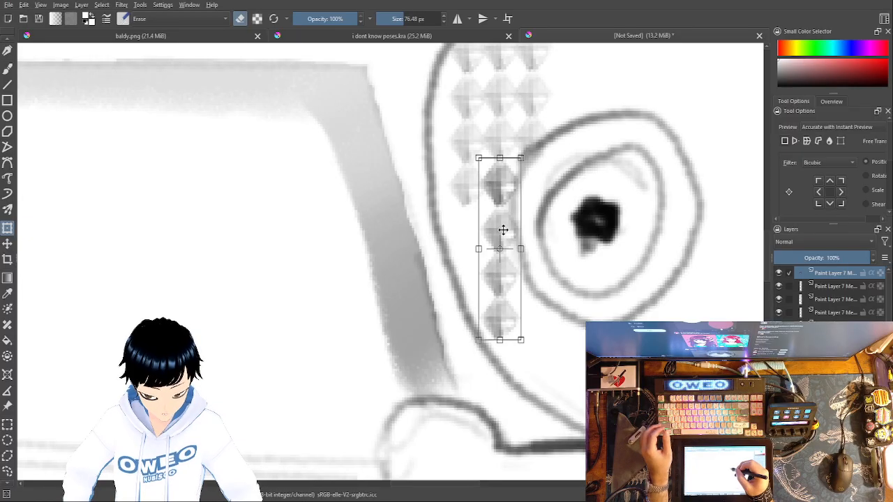
mouse_move(486, 237)
left_mouse_down()
mouse_move(491, 224)
mouse_move(472, 219)
left_mouse_up()
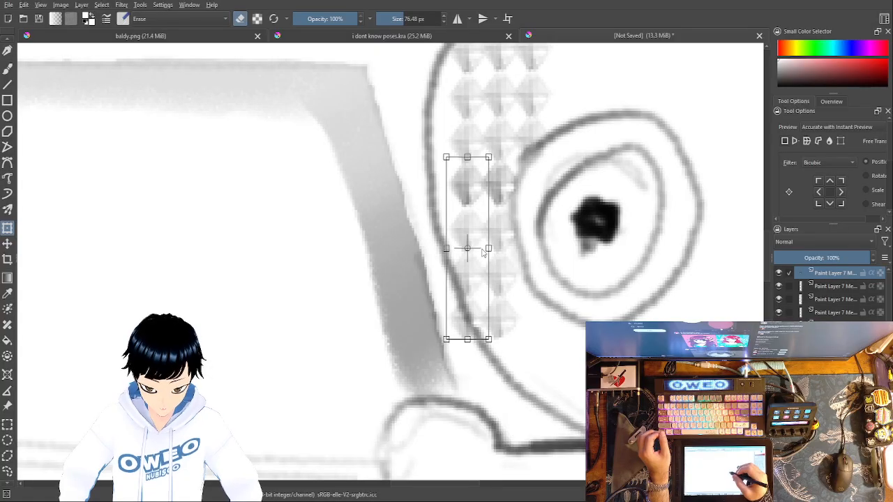
Step: Erase the part of the first column's lowest diamond that crosses the handle outline, using Eraser Small at 9.09 px
left_click(8, 70)
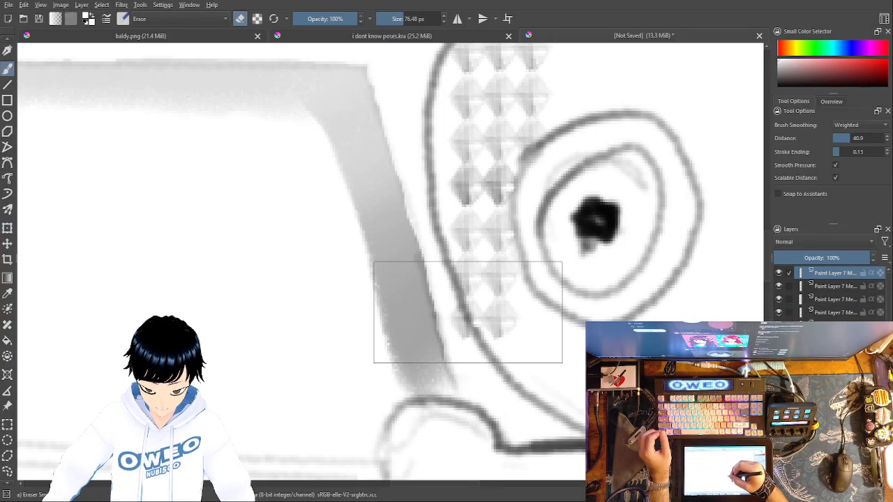
right_click(462, 293)
left_click(390, 20)
left_click_drag(391, 21, 389, 20)
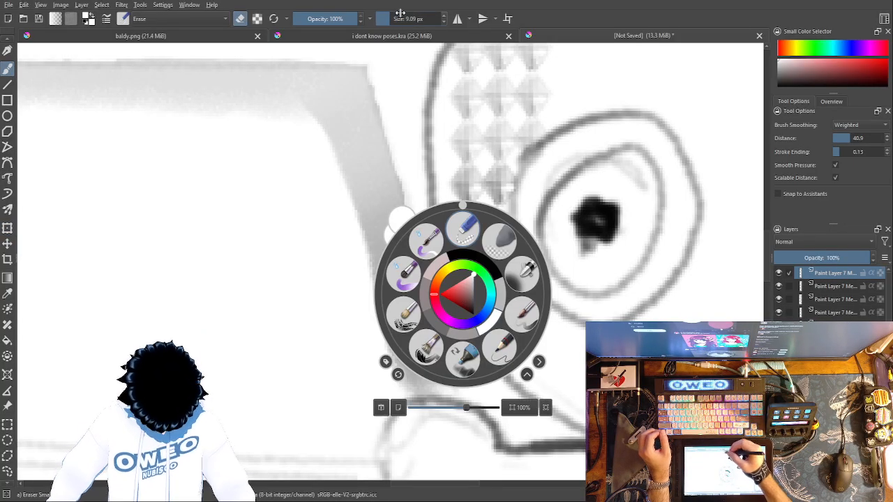
left_click(597, 220)
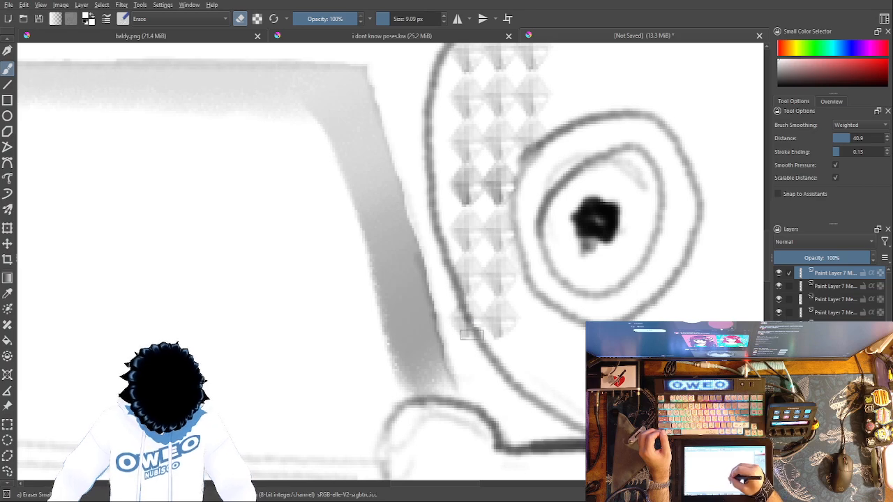
mouse_move(453, 310)
left_mouse_down()
mouse_move(468, 345)
mouse_move(477, 338)
left_mouse_up()
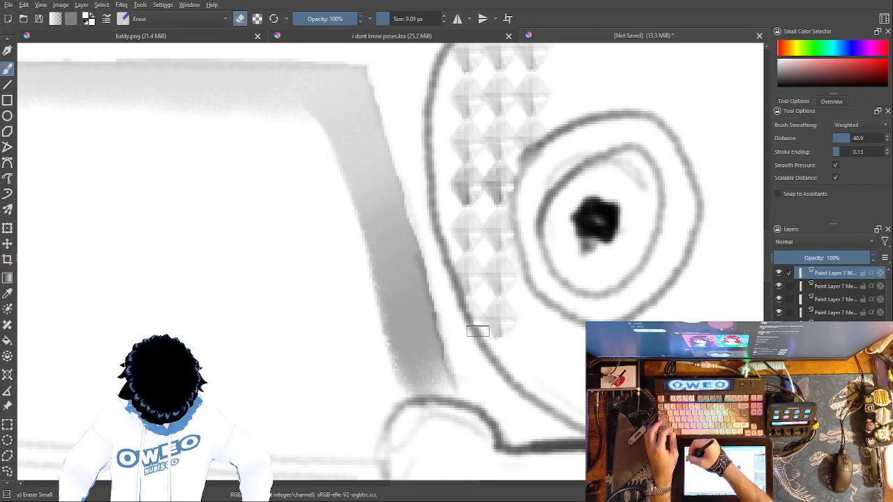
Step: Paste four more diamond columns and place them side by side across the lower part of the ring, continuing the pattern to the right
left_click(6, 229)
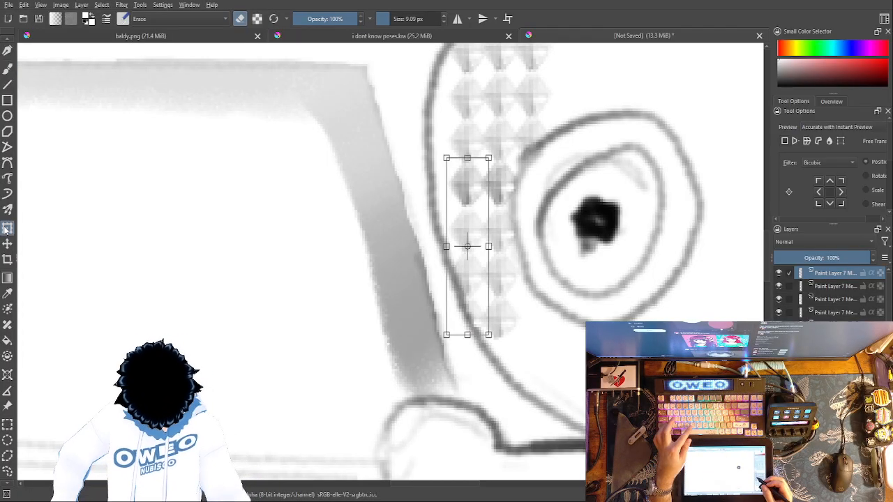
key("ctrl+v")
left_click(502, 242)
left_click_drag(502, 227, 568, 329)
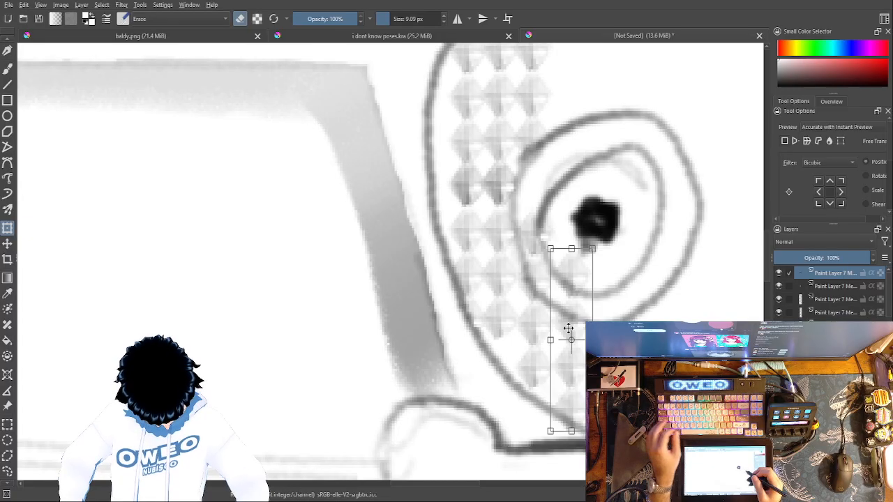
mouse_move(659, 259)
left_mouse_down()
mouse_move(632, 277)
mouse_move(498, 281)
mouse_move(466, 267)
left_mouse_up()
key("ctrl+z")
left_click_drag(303, 233, 419, 319)
left_click_drag(419, 318, 453, 305)
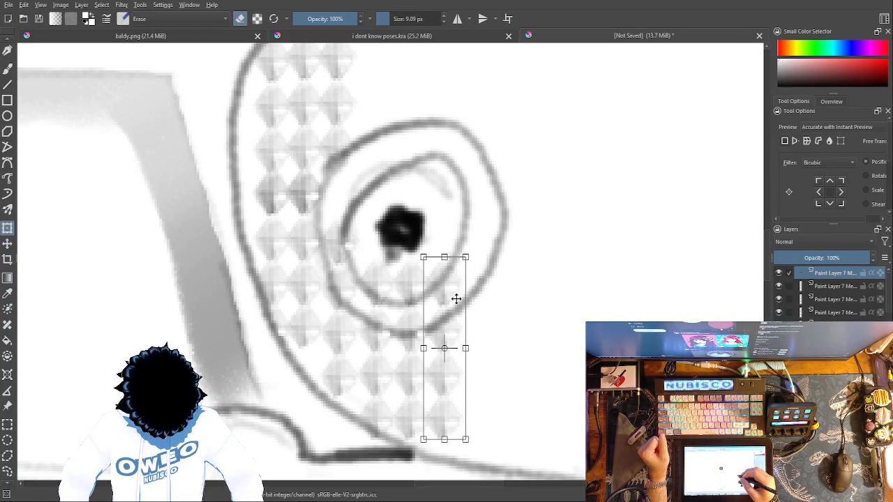
Step: Select all the pasted diamond-column layers and merge them into a single layer above Paint Layer 7
left_click(792, 288)
left_click(789, 296)
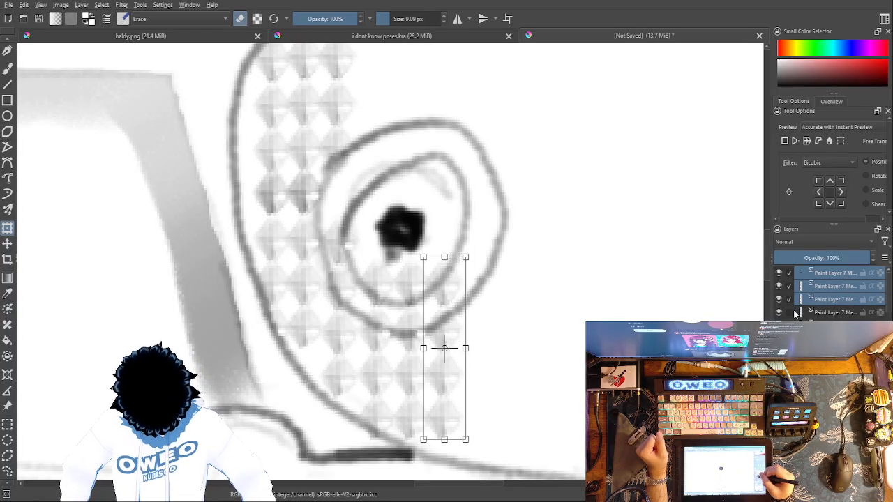
left_click(792, 310)
left_click(792, 324)
left_click(793, 338)
left_click(790, 325)
left_click(791, 313)
left_click(791, 299)
left_click(792, 287)
left_click(792, 274)
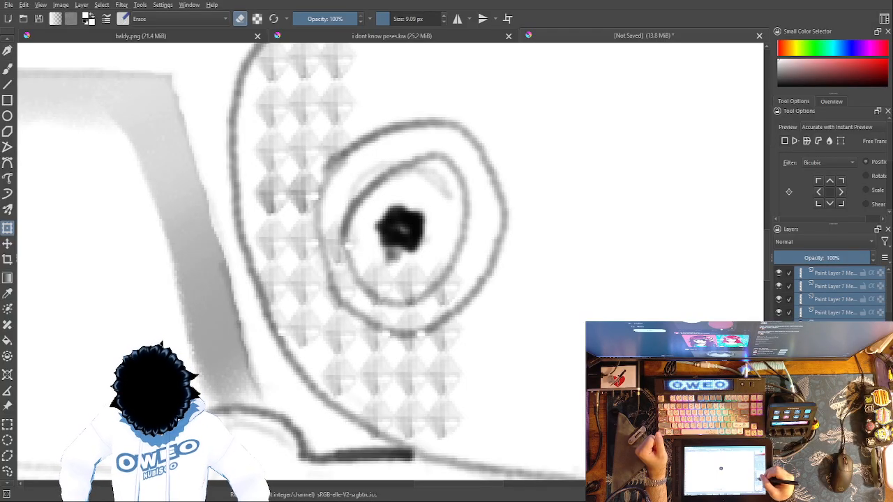
left_click(792, 325)
left_click(792, 312)
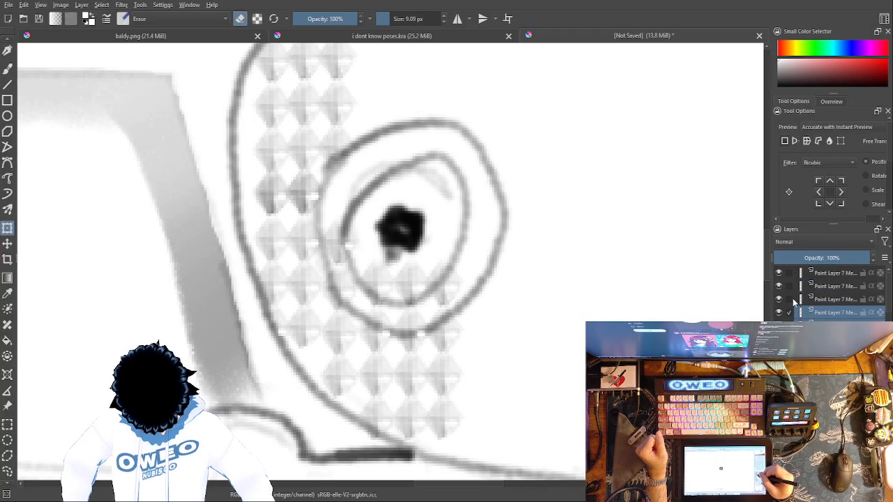
left_click(791, 299)
left_click(791, 285)
left_click(790, 273)
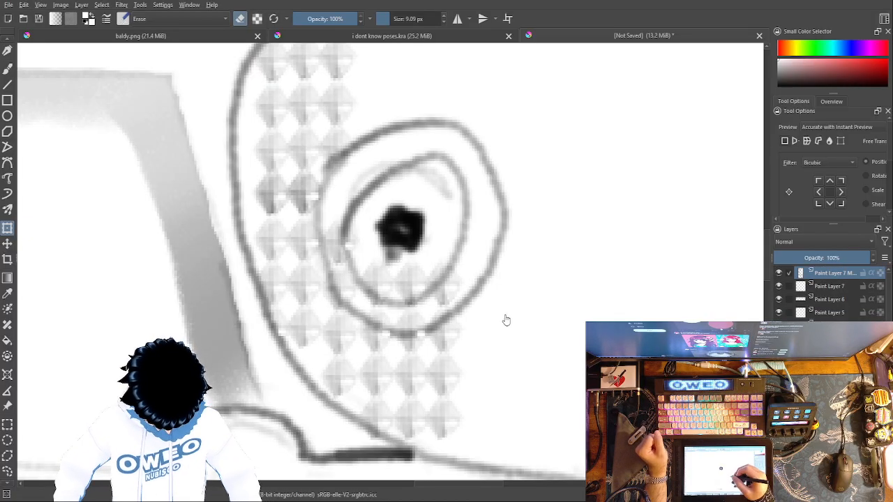
Step: Erase the diamonds that fall inside the ring outline, using Eraser Small at 9.09 px
left_click(7, 67)
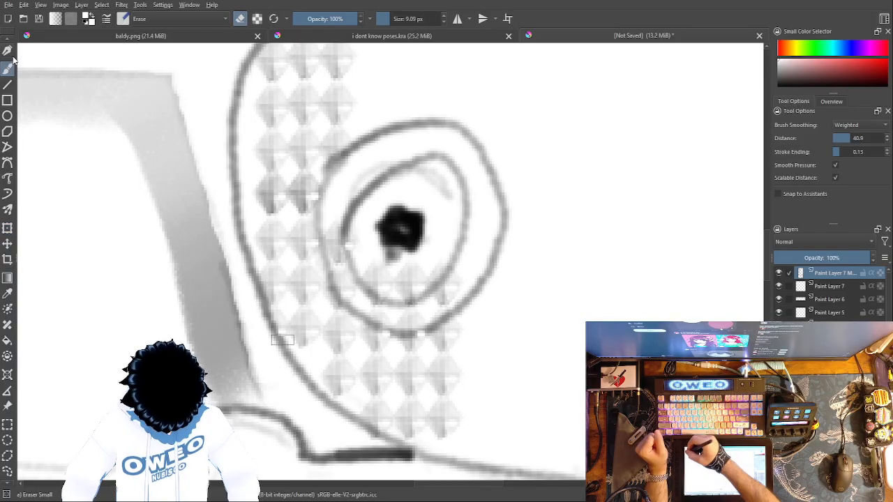
right_click(535, 234)
left_click(537, 176)
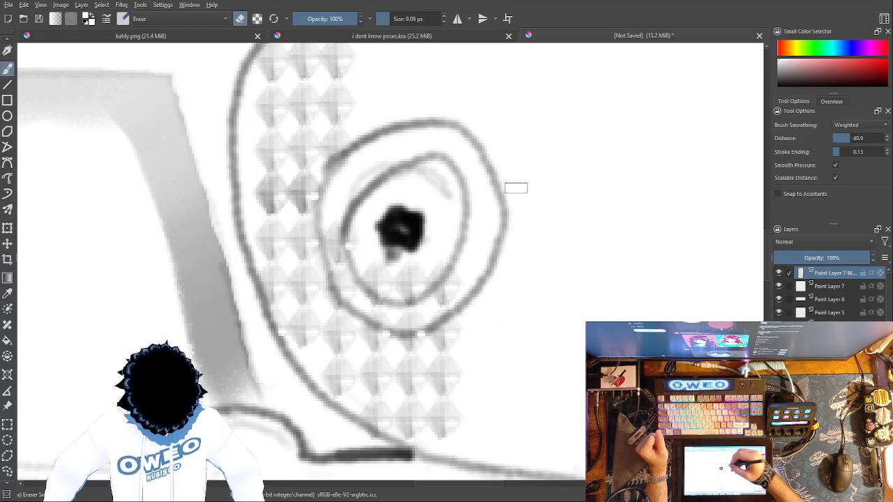
mouse_move(341, 246)
left_mouse_down()
mouse_move(357, 304)
mouse_move(410, 324)
mouse_move(444, 302)
mouse_move(454, 255)
mouse_move(443, 289)
mouse_move(414, 266)
mouse_move(410, 314)
mouse_move(396, 264)
mouse_move(403, 222)
mouse_move(403, 298)
mouse_move(368, 281)
mouse_move(388, 306)
mouse_move(346, 253)
mouse_move(344, 228)
mouse_move(343, 259)
mouse_move(366, 288)
left_mouse_up()
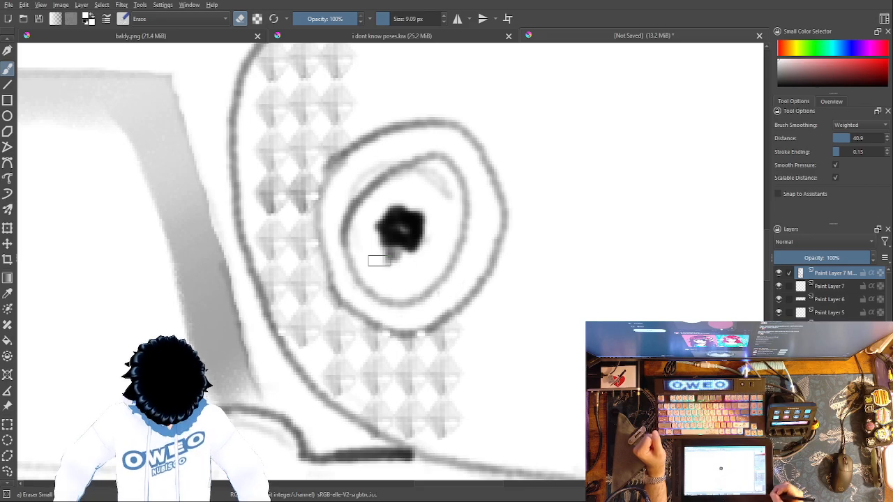
Step: Sketch a curved line with a small crosshatch grid above it in the empty area below the handle, using Pencil-2 at 10 px
key("ctrl+minus")
key("ctrl+minus")
key("ctrl+minus")
key("ctrl+minus")
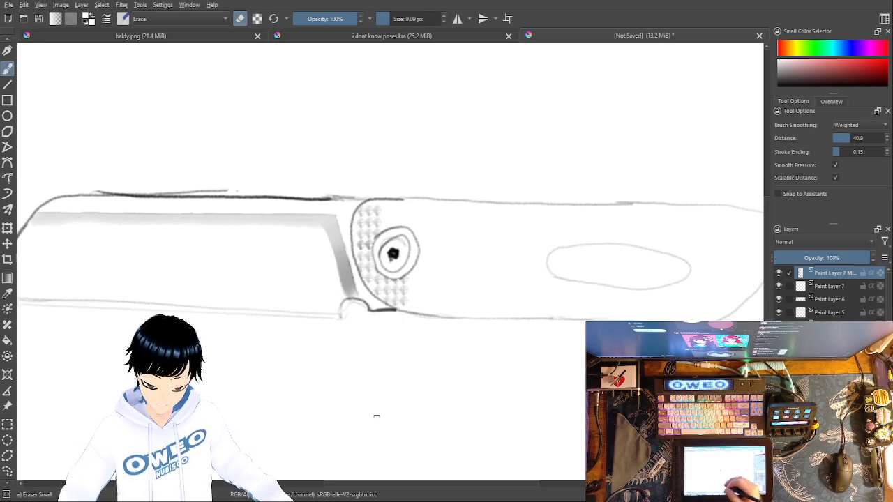
right_click(491, 349)
left_click(529, 397)
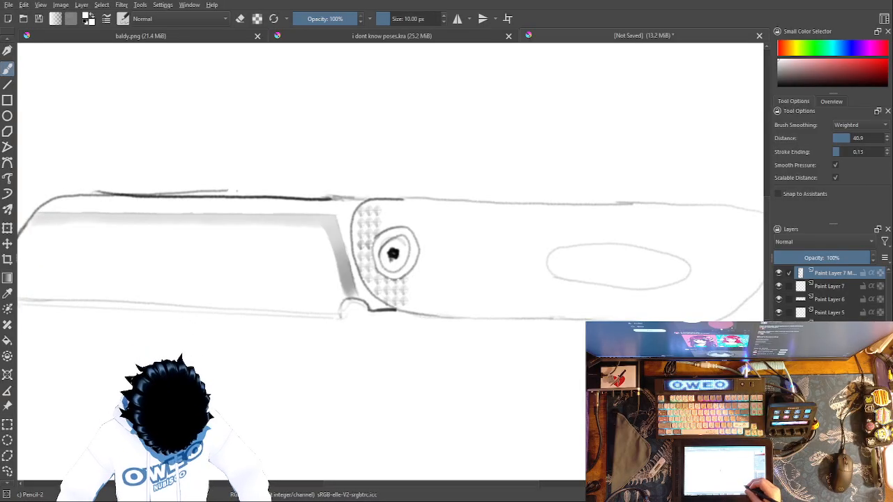
right_click(652, 333)
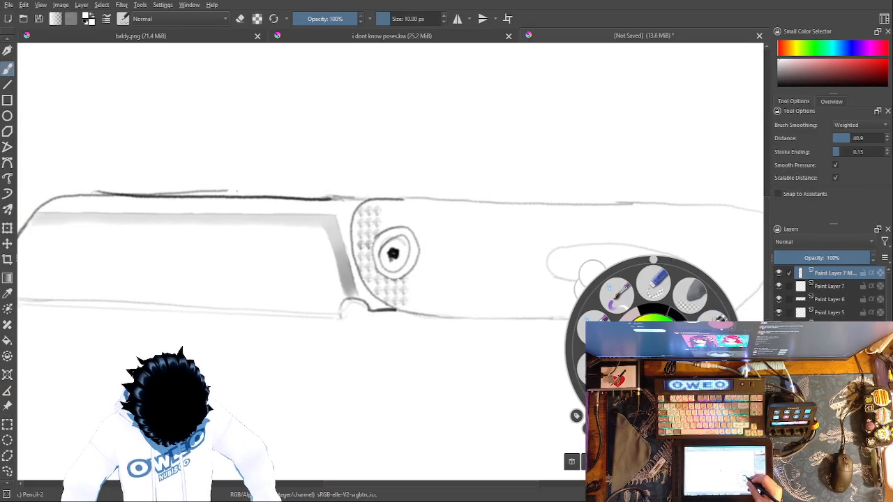
mouse_move(429, 453)
left_mouse_down()
mouse_move(457, 420)
mouse_move(487, 431)
mouse_move(523, 427)
mouse_move(548, 403)
left_mouse_up()
left_click_drag(471, 381, 470, 423)
left_click_drag(497, 376, 493, 427)
left_click_drag(462, 398, 525, 391)
left_click_drag(464, 413, 517, 410)
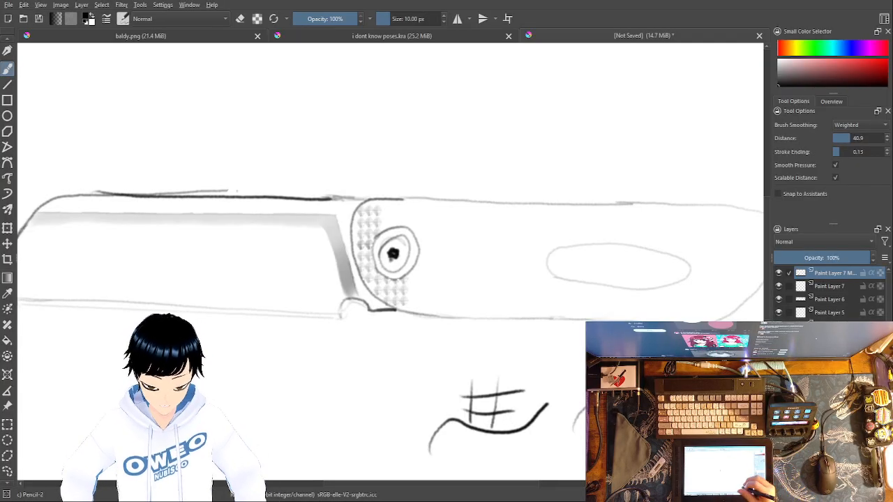
Step: Undo the curve and crosshatch strokes below the handle and switch back to Eraser Small
right_click(583, 349)
left_click(616, 288)
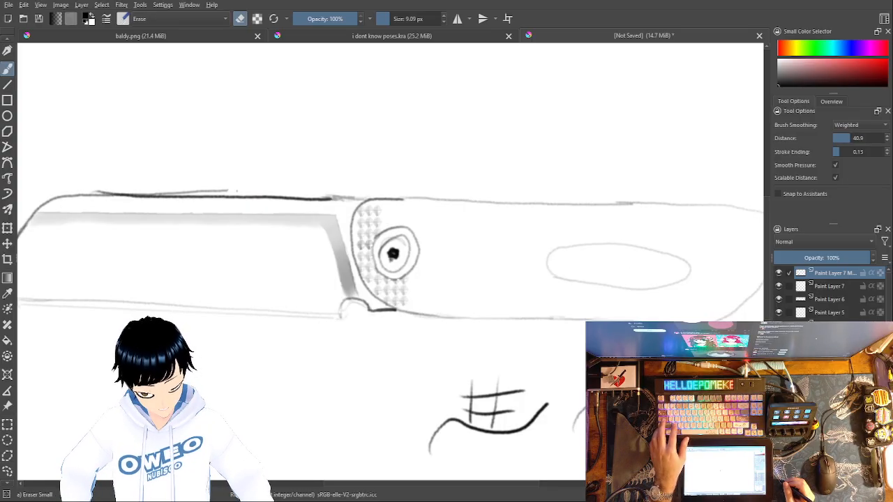
key("ctrl+z")
key("ctrl+z")
key("ctrl+z")
key("ctrl+z")
key("ctrl+z")
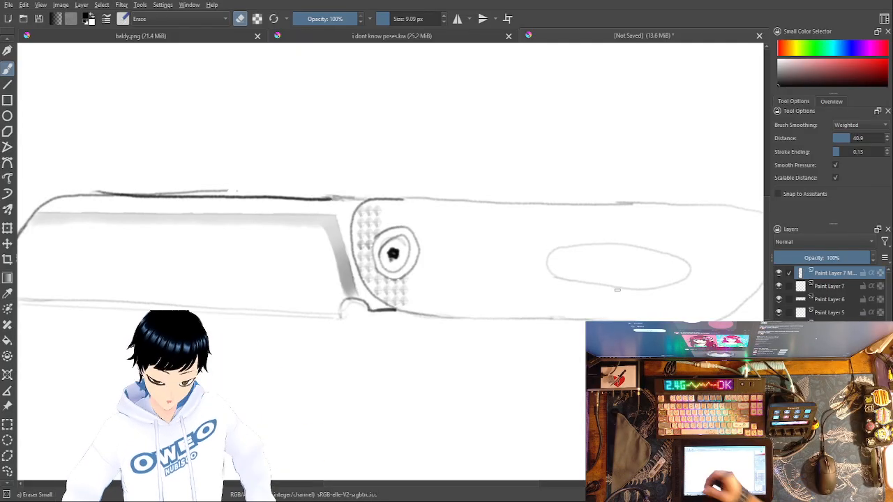
Step: Copy the merged diamond pattern with a freehand selection around it and paste the copy shifted to the right
left_click(7, 470)
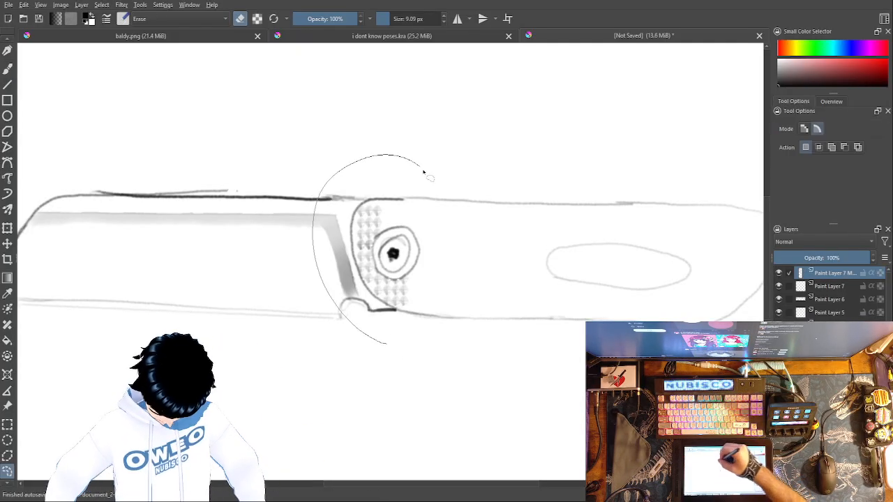
left_click_drag(340, 341, 340, 340)
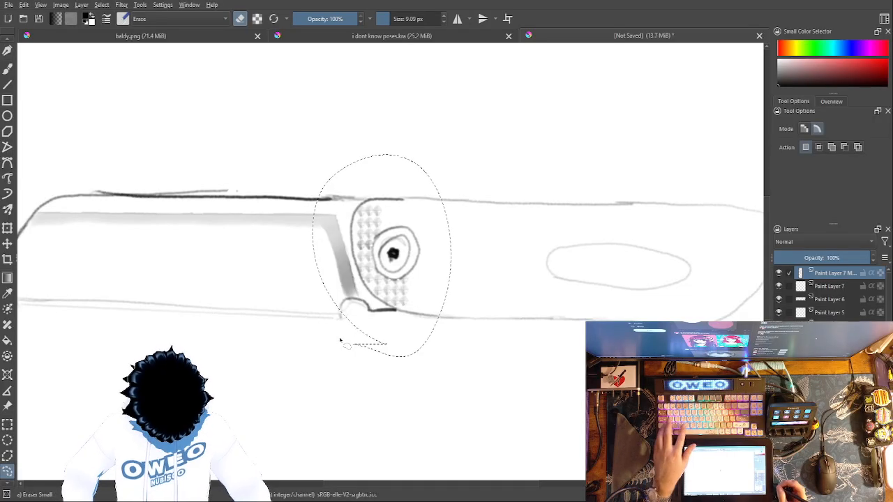
key("ctrl+c")
key("ctrl+v")
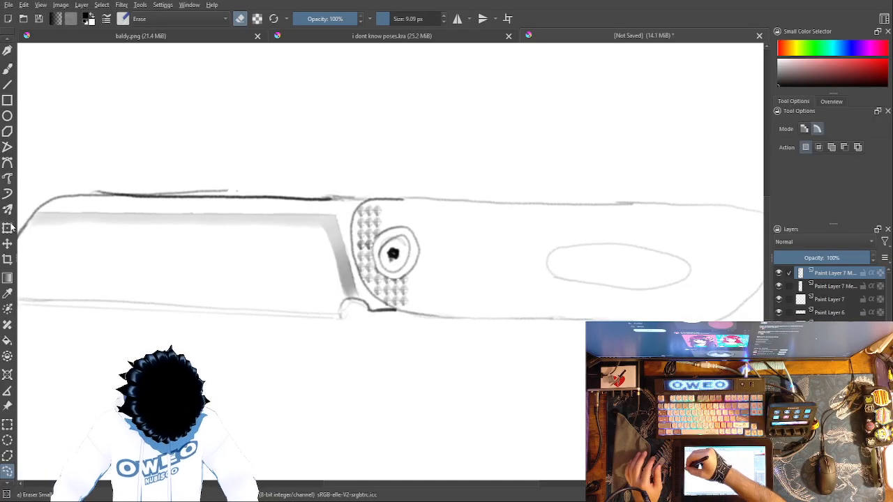
left_click(8, 228)
left_click_drag(377, 240, 417, 233)
Step: Try to rotate and horizontally mirror the pasted pattern so it fits around the ring's right side
left_click_drag(407, 171, 441, 352)
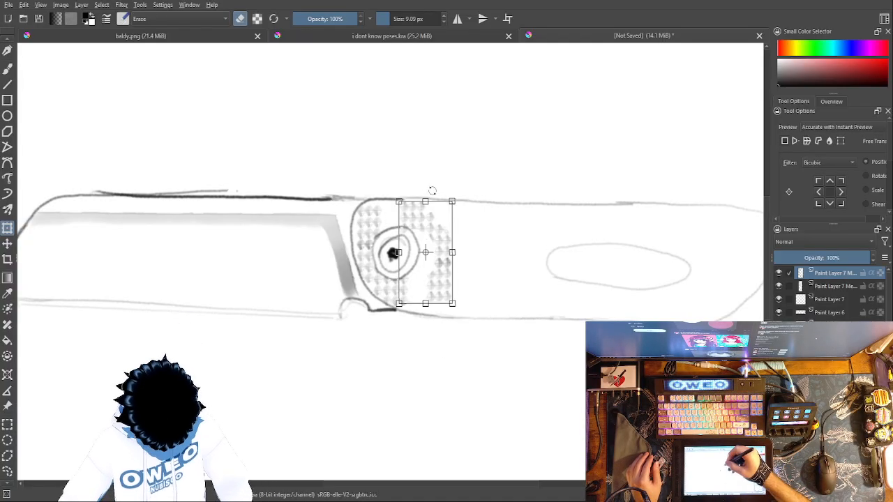
left_click_drag(427, 181, 543, 391)
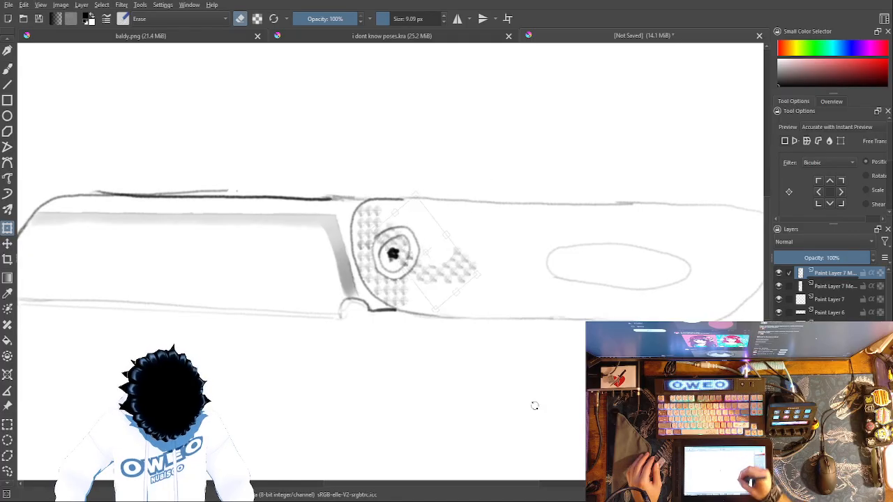
left_click_drag(421, 437, 441, 364)
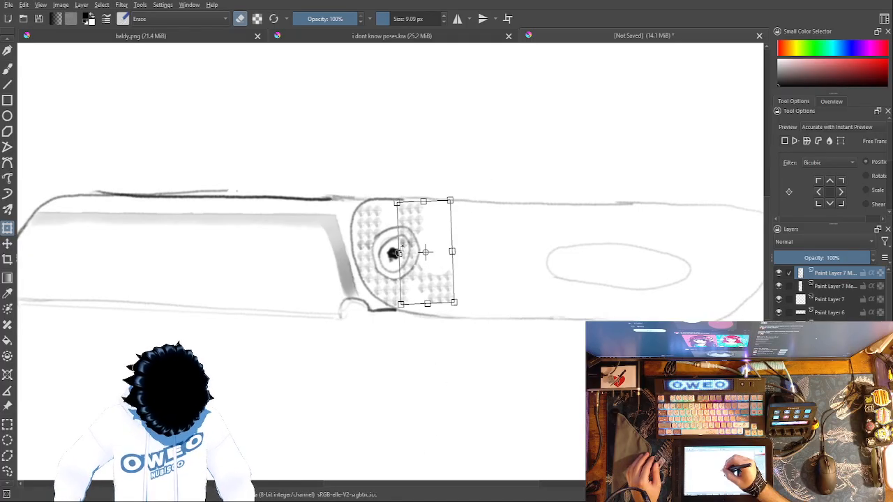
left_click_drag(398, 253, 494, 254)
mouse_move(460, 191)
left_mouse_down()
mouse_move(478, 175)
mouse_move(467, 177)
left_mouse_up()
left_click_drag(470, 213, 402, 218)
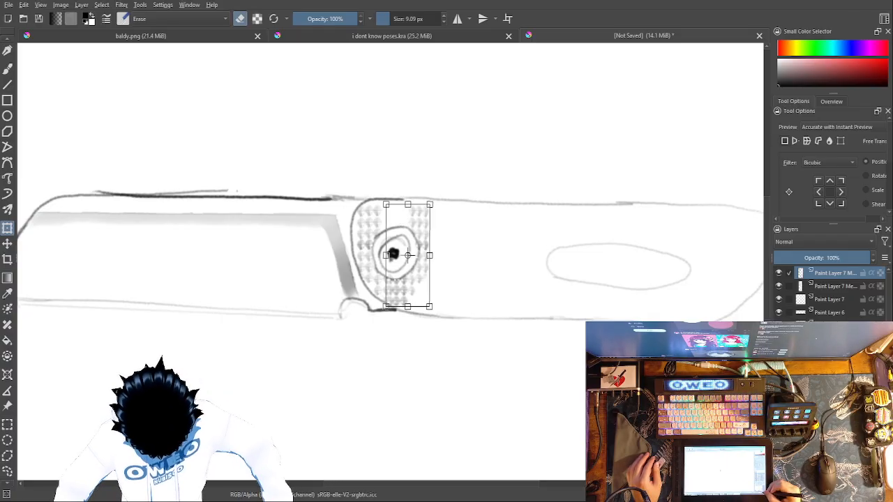
key("ctrl+plus")
key("ctrl+plus")
key("ctrl+plus")
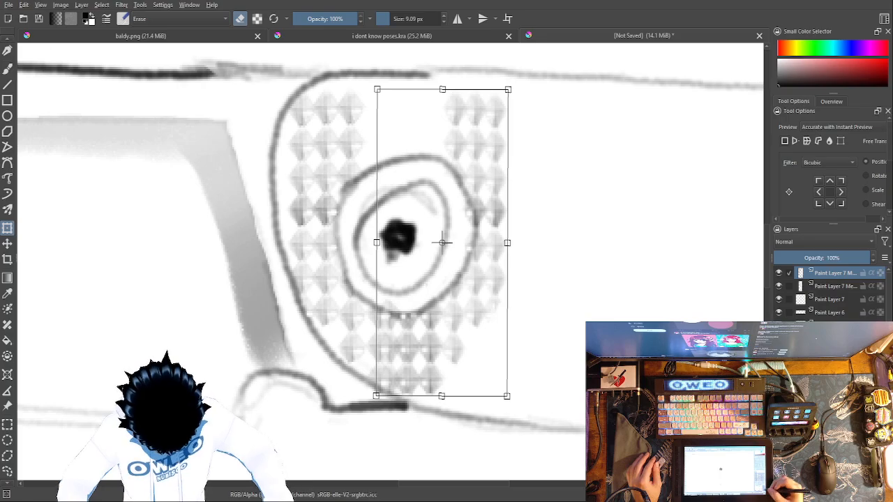
mouse_move(444, 113)
left_mouse_down()
mouse_move(458, 128)
mouse_move(461, 118)
mouse_move(428, 115)
mouse_move(439, 117)
left_mouse_up()
Step: Undo the rotation, mirroring and repositioning of the pasted pattern
key("ctrl+z")
key("ctrl+z")
key("ctrl+z")
key("ctrl+z")
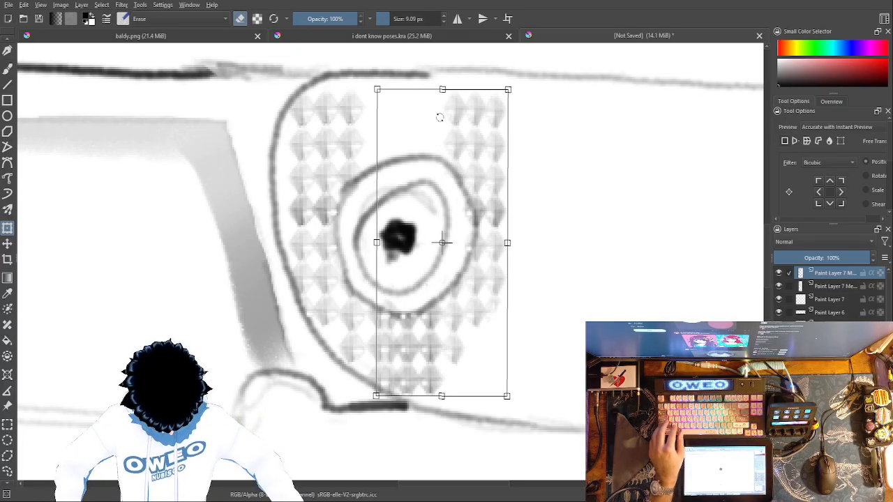
key("ctrl+z")
key("ctrl+z")
key("ctrl+z")
key("ctrl+z")
key("ctrl+z")
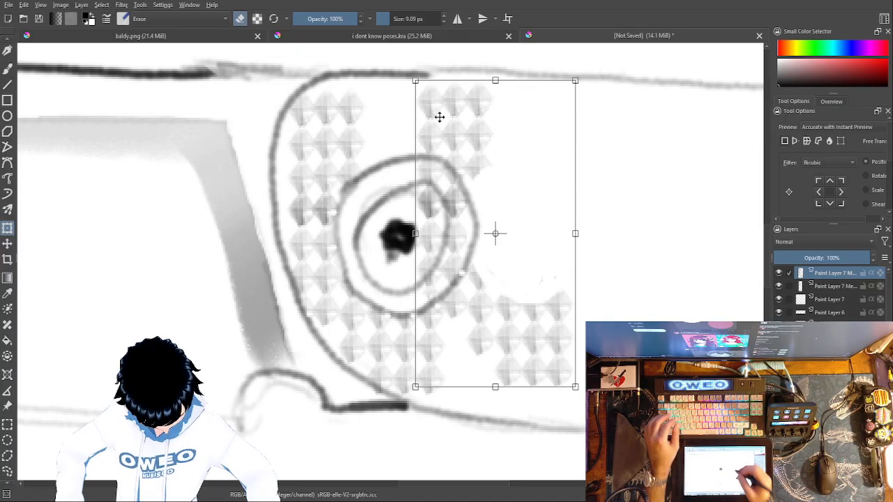
Step: Align the pasted pattern beside the original columns, and erase its diamonds inside the ring and the partial row at the ring's lower right
left_click_drag(498, 288, 449, 292)
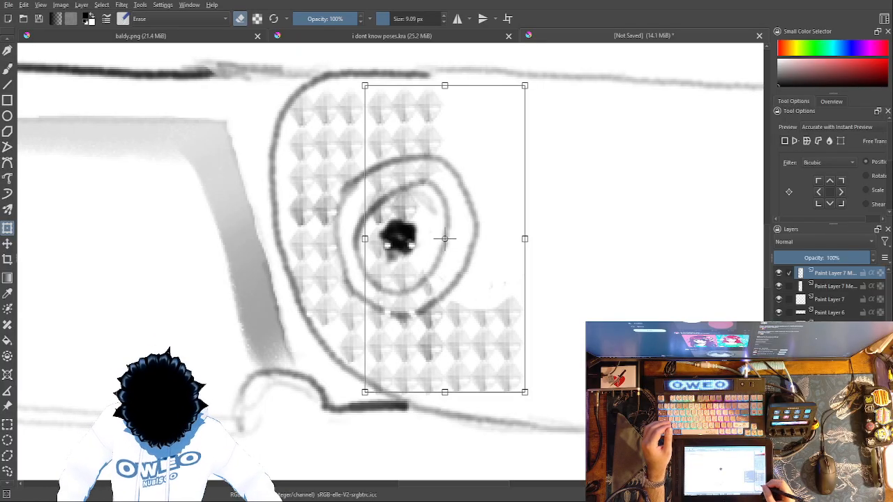
left_click(7, 68)
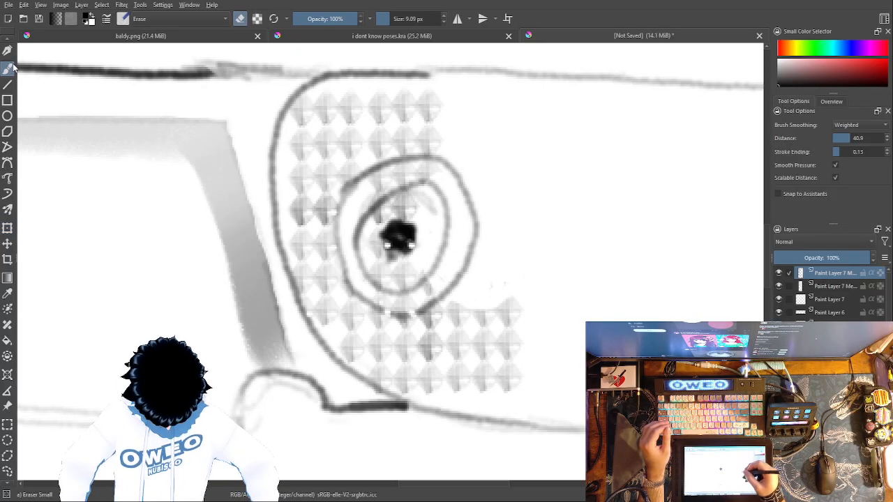
right_click(626, 288)
left_click(628, 227)
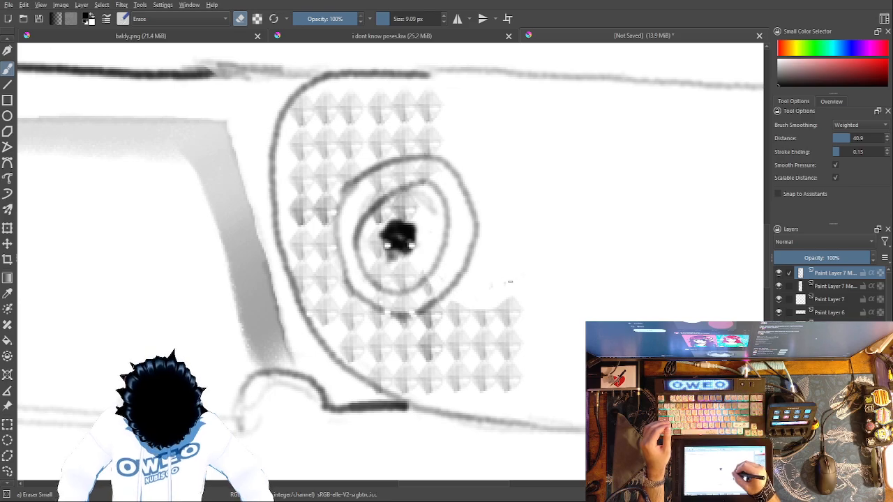
mouse_move(507, 295)
left_mouse_down()
mouse_move(515, 327)
mouse_move(455, 321)
mouse_move(452, 301)
mouse_move(459, 301)
mouse_move(462, 312)
mouse_move(435, 286)
mouse_move(414, 303)
mouse_move(377, 296)
mouse_move(416, 204)
mouse_move(411, 288)
mouse_move(405, 208)
mouse_move(401, 281)
mouse_move(393, 232)
mouse_move(392, 280)
mouse_move(376, 275)
mouse_move(375, 225)
mouse_move(404, 193)
mouse_move(442, 173)
mouse_move(427, 164)
mouse_move(440, 163)
mouse_move(376, 176)
mouse_move(376, 197)
mouse_move(393, 181)
mouse_move(418, 176)
mouse_move(402, 175)
mouse_move(360, 233)
mouse_move(364, 218)
mouse_move(409, 229)
left_mouse_up()
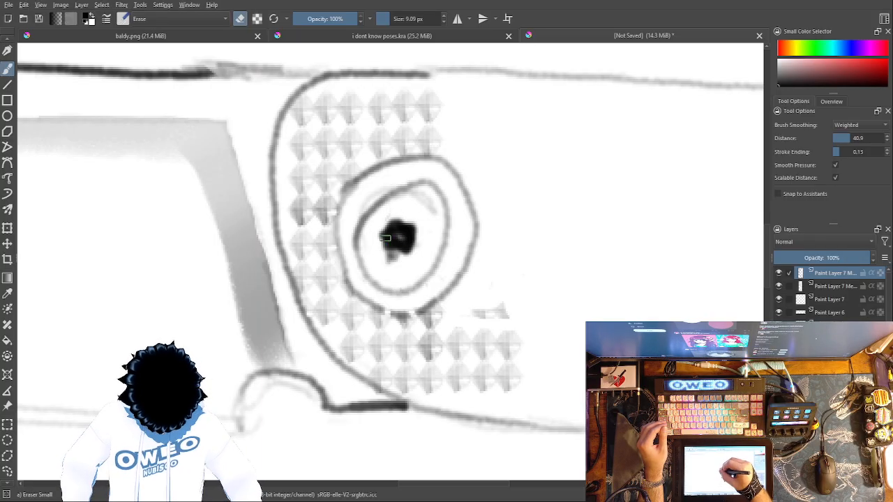
mouse_move(503, 293)
left_mouse_down()
mouse_move(503, 320)
mouse_move(468, 315)
left_mouse_up()
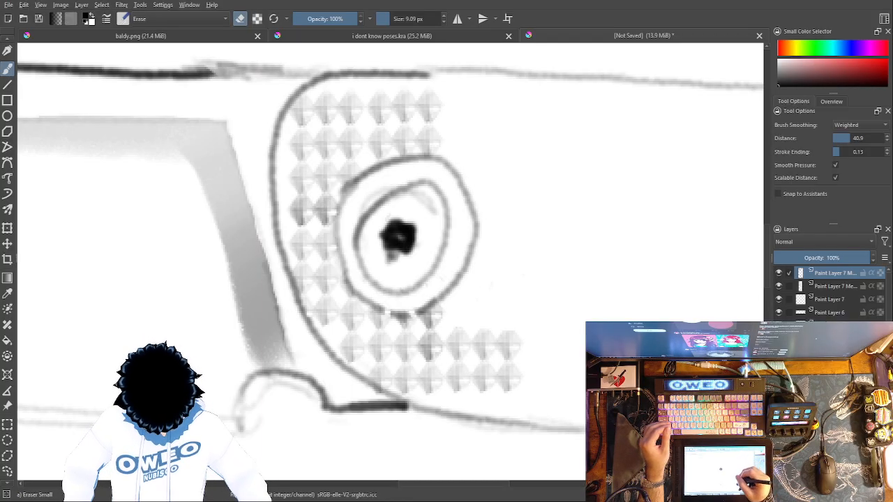
Step: Copy the two rows of three diamonds at the pattern's lower right with a freehand selection and paste them on a new layer
right_click(551, 336)
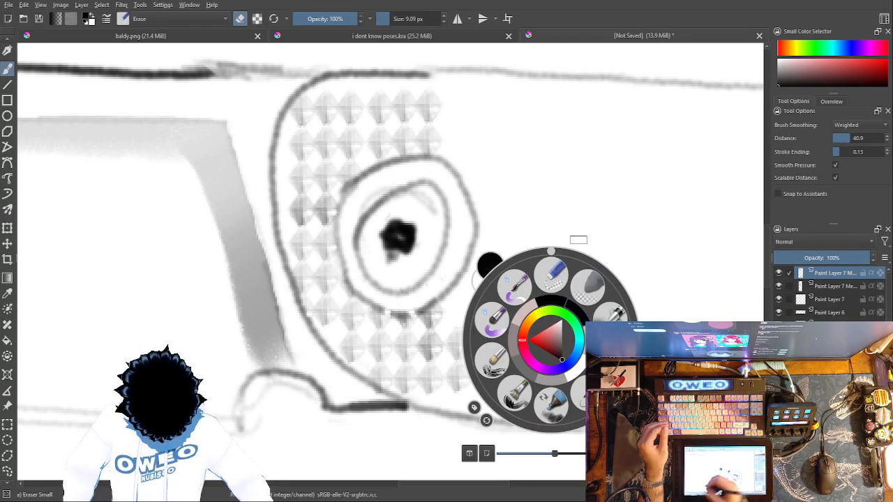
left_click(8, 470)
left_click(629, 164)
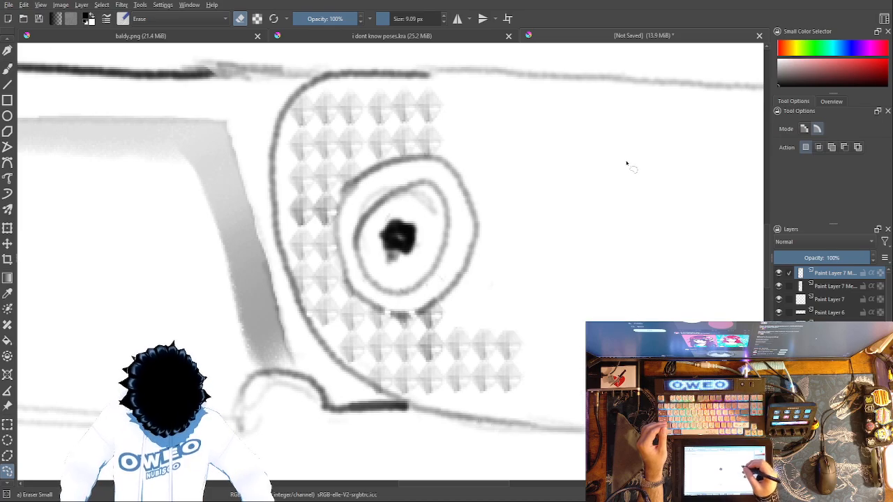
left_click_drag(538, 404, 474, 403)
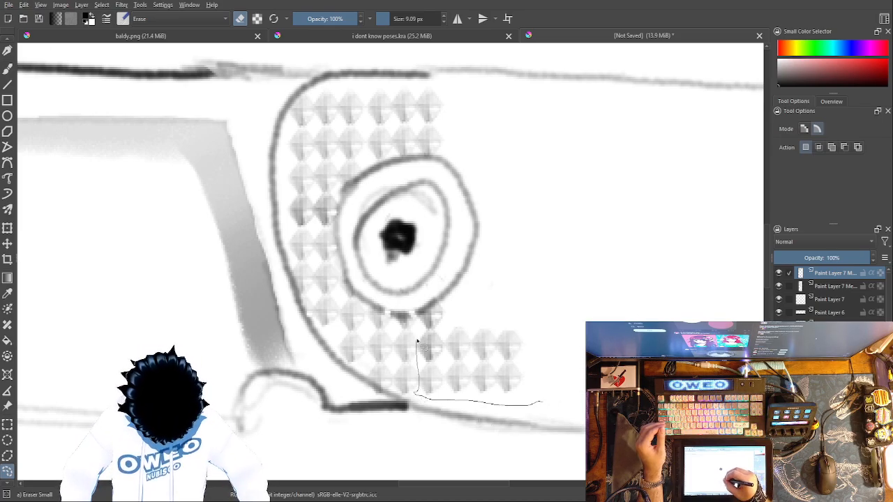
mouse_move(486, 328)
left_mouse_down()
mouse_move(535, 326)
mouse_move(536, 403)
left_mouse_up()
key("ctrl+c")
key("ctrl+v")
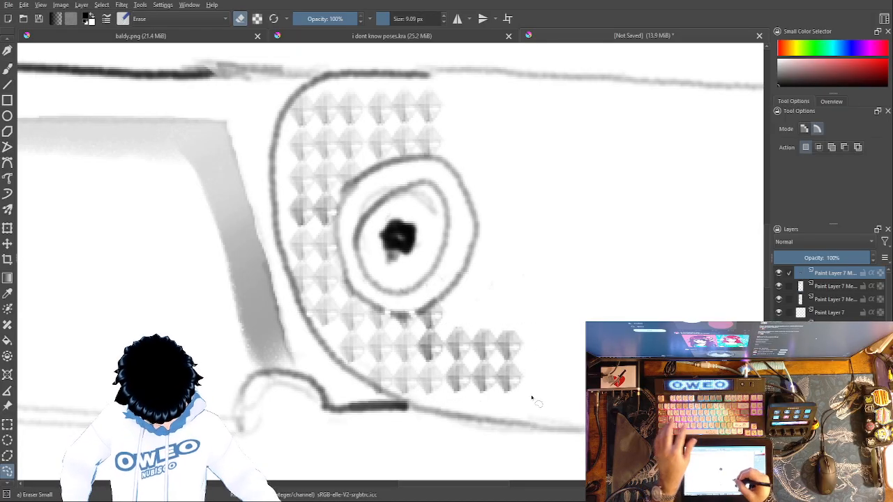
left_click(7, 227)
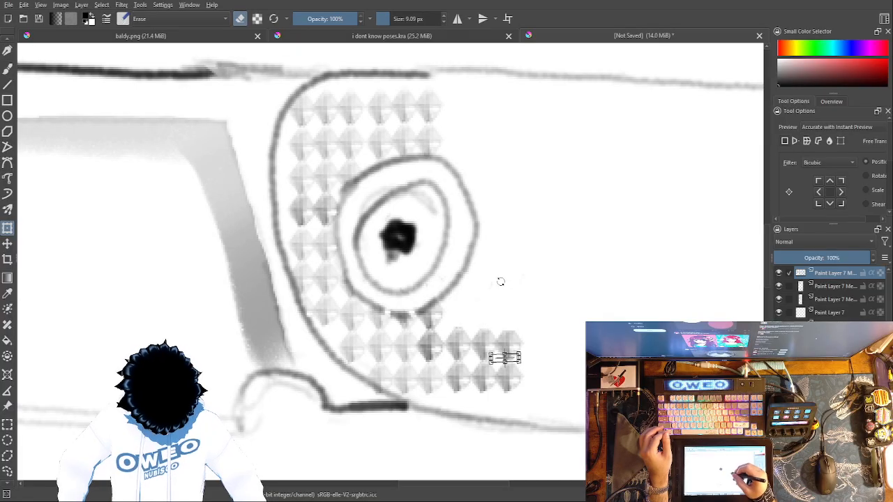
Step: On the pattern layer beneath the pasted one, copy the two upper rows above the ring with a freehand selection and paste them
left_click(831, 286)
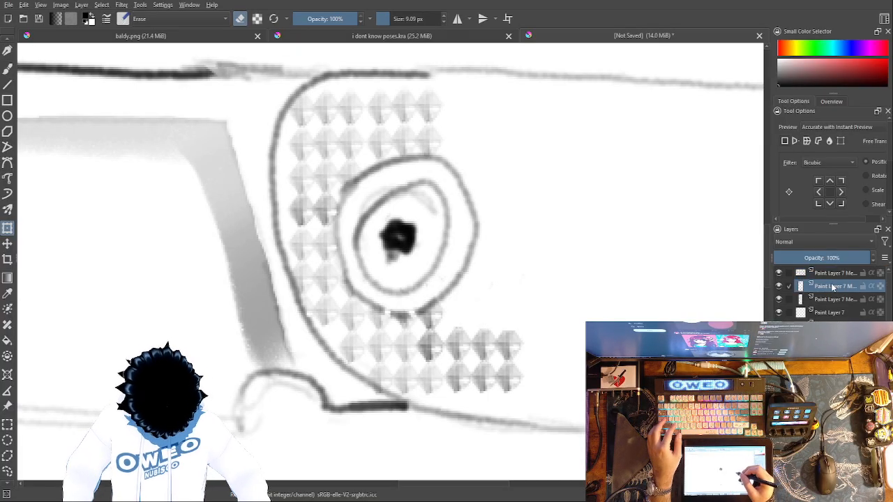
left_click_drag(472, 319, 512, 309)
key("ctrl+z")
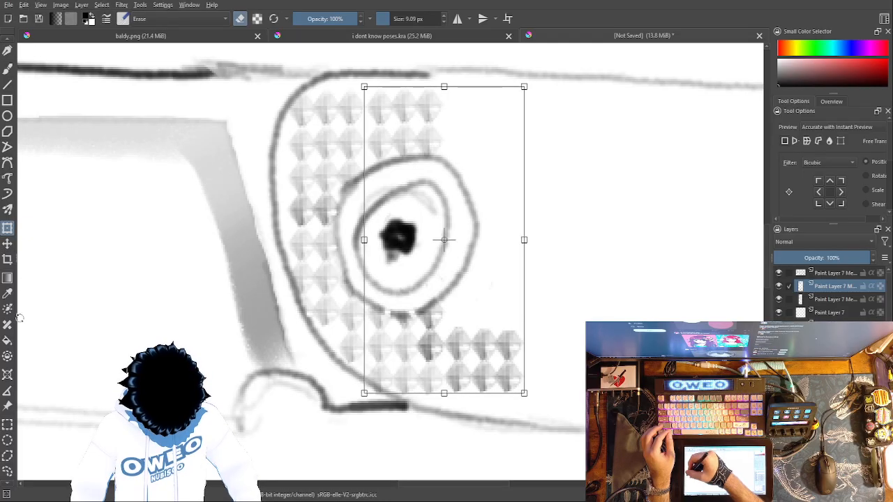
left_click(7, 467)
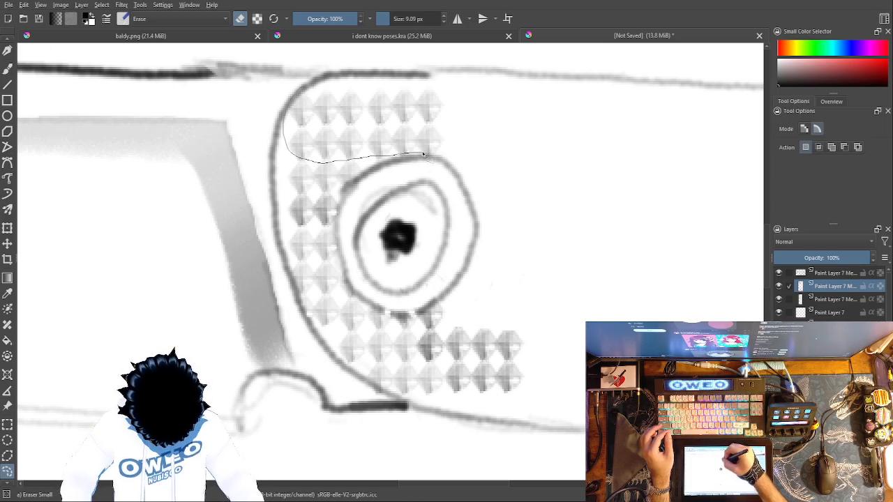
mouse_move(467, 142)
left_mouse_down()
mouse_move(451, 89)
mouse_move(400, 79)
mouse_move(297, 94)
left_mouse_up()
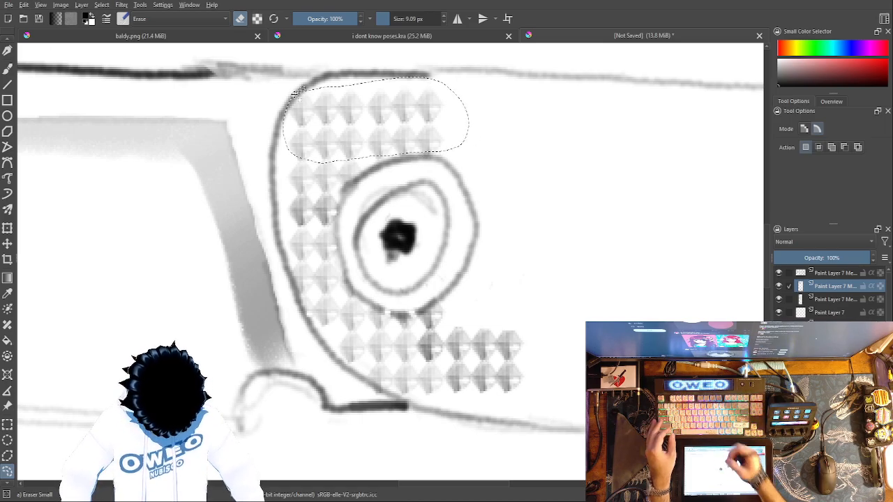
key("ctrl+c")
key("ctrl+v")
Step: Move the pasted two-row diamond block to the right so it continues the upper rows past the ring
left_click_drag(393, 129, 496, 126)
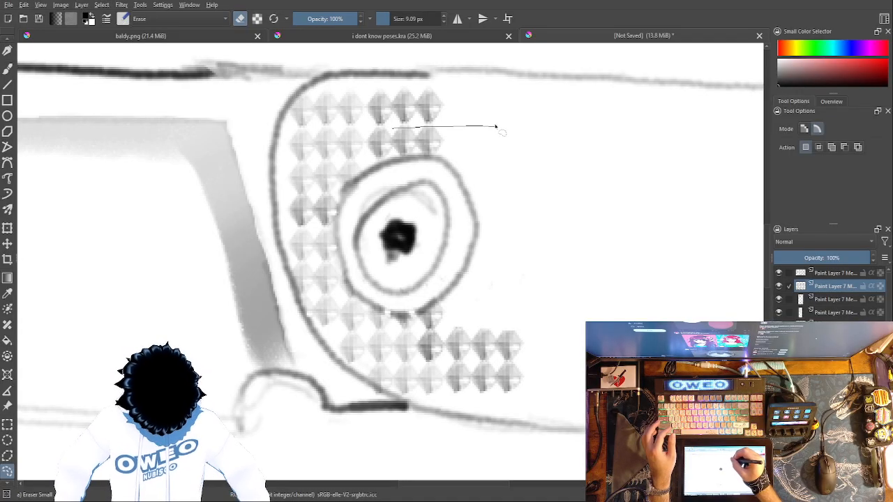
left_click(8, 232)
key("ctrl+z")
key("ctrl+z")
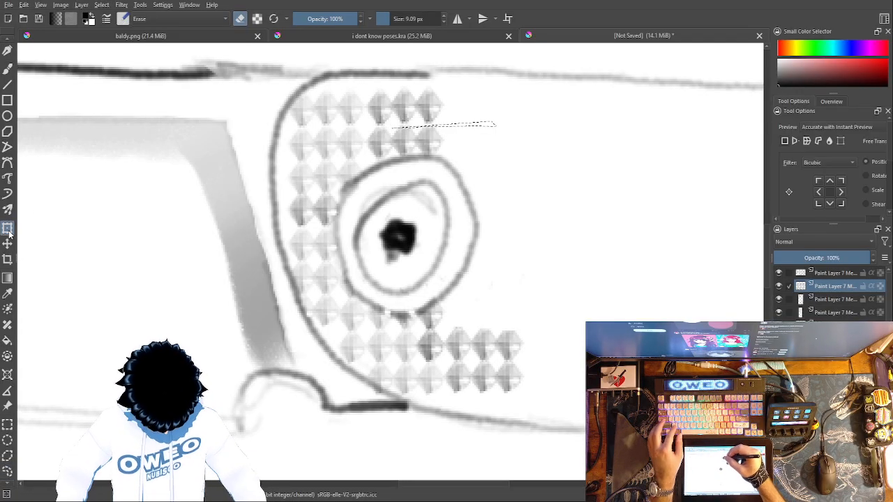
left_click(8, 232)
left_click_drag(395, 115, 475, 112)
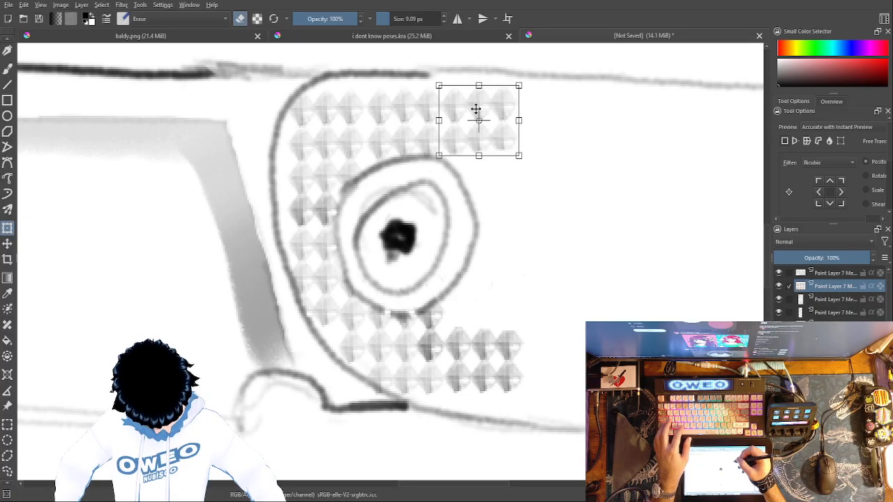
Step: Paste two more copies of the two-row block and line them up to extend the upper rows along the handle
key("ctrl+v")
left_click_drag(410, 125, 556, 120)
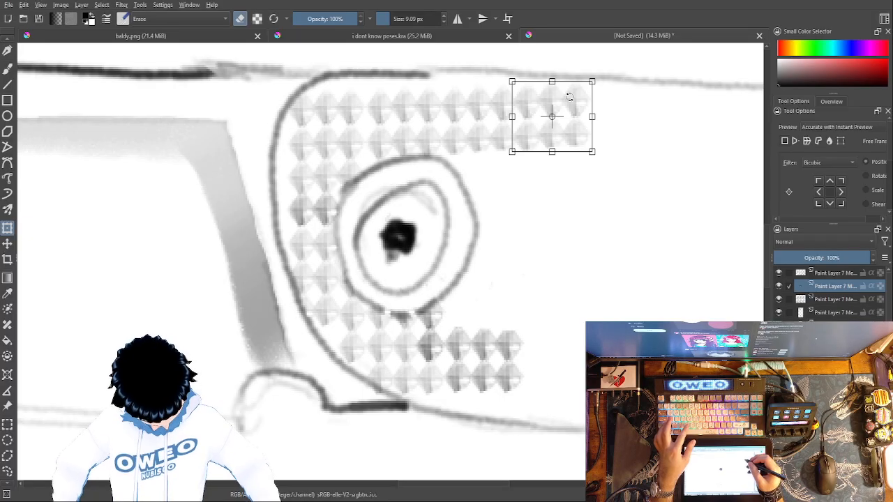
key("ctrl+v")
left_click_drag(419, 111, 639, 100)
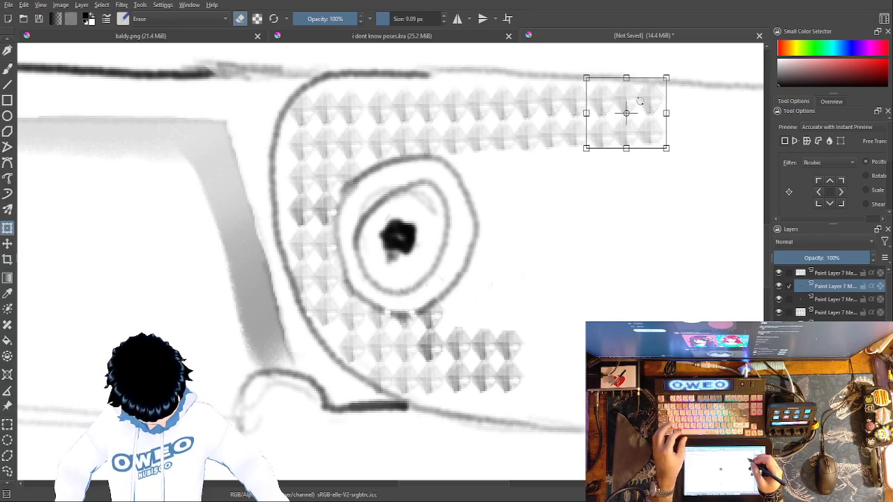
key("Return")
Step: Add further copies of the block beneath the extended rows, filling two more rows back to the ring's upper right
key("ctrl+j")
left_click(627, 122)
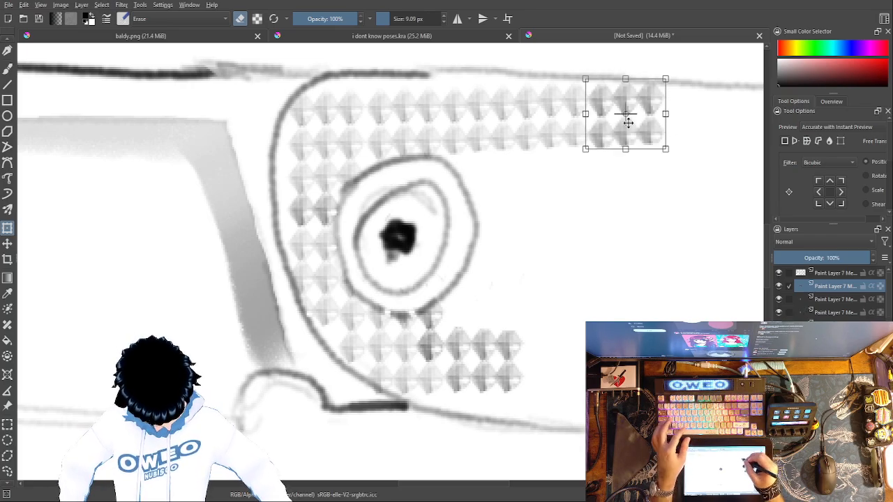
left_click_drag(633, 124, 641, 176)
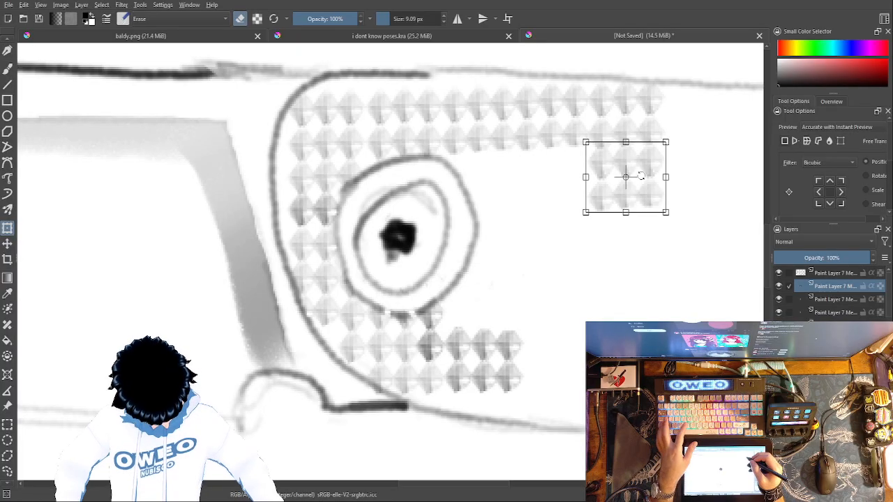
key("Return")
key("ctrl+j")
left_click(631, 172)
left_click_drag(620, 176, 509, 177)
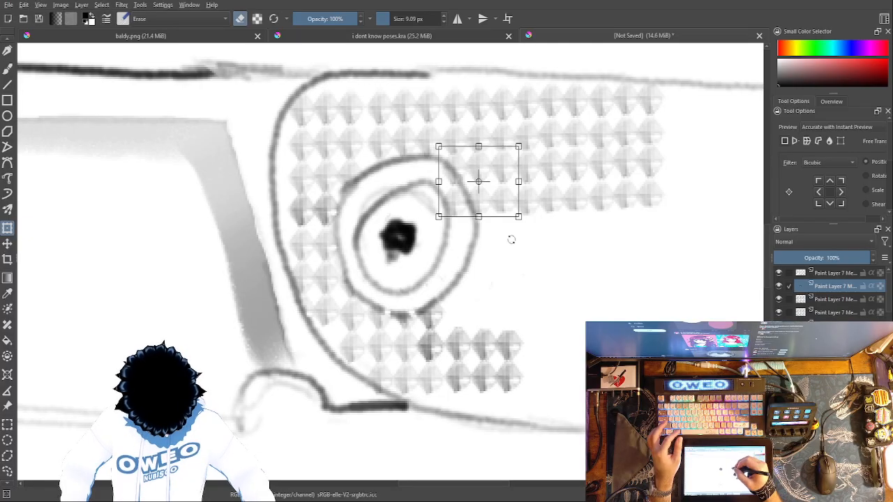
Step: Erase the diamonds overlapping the ring's upper right with Eraser Small, and switch the brush to Pencil-2
key("b")
right_click(558, 226)
left_click(553, 158)
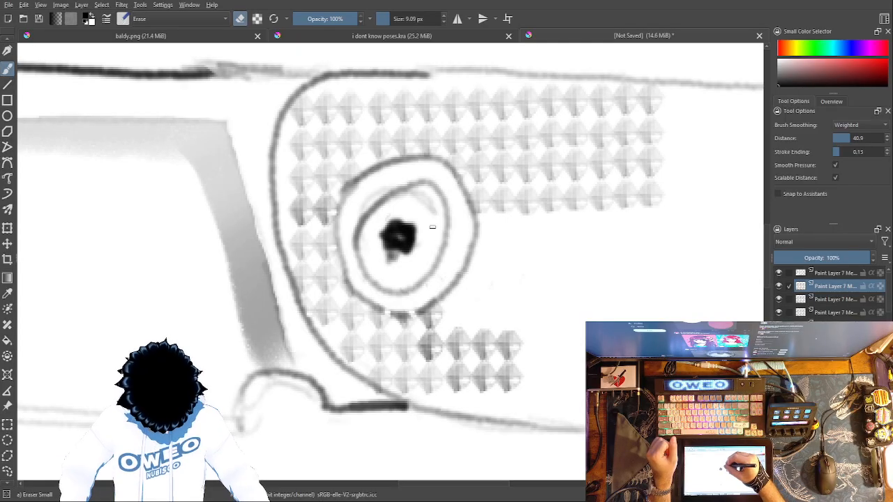
right_click(561, 288)
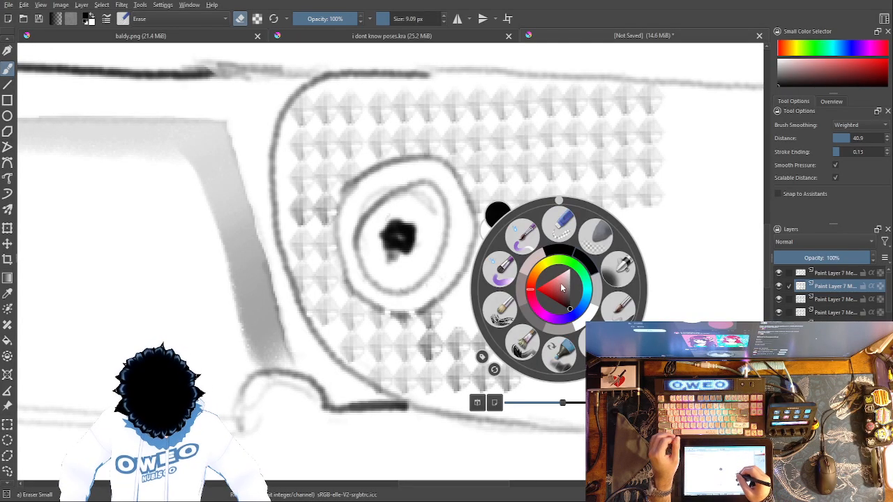
left_click(580, 348)
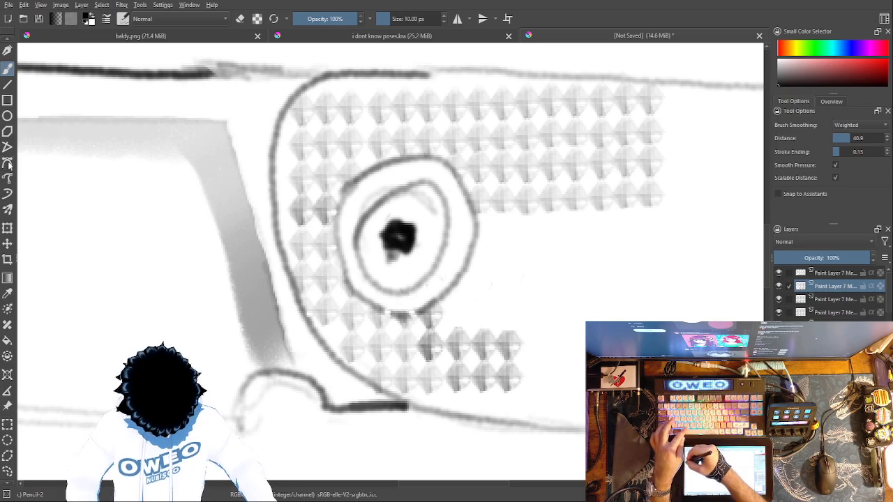
Step: Paste the trimmed block just right of the ring under the fourth row, and erase its remnants along the ring's edge
left_click(8, 230)
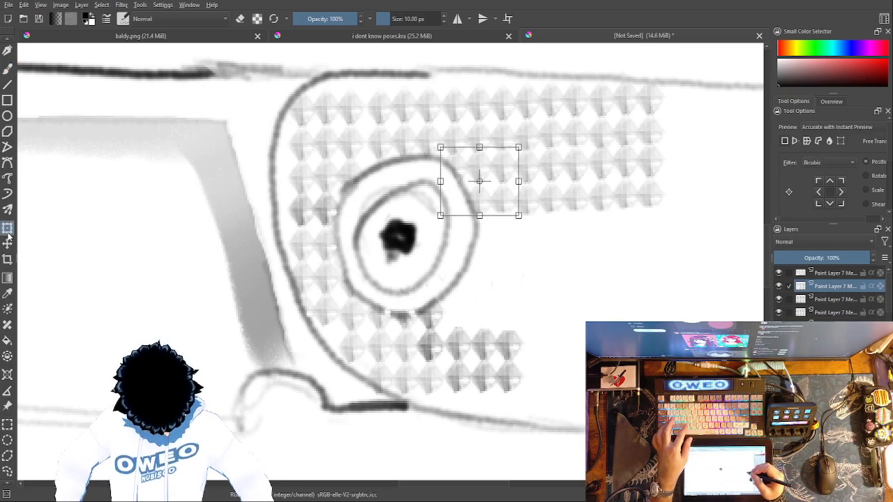
key("ctrl+v")
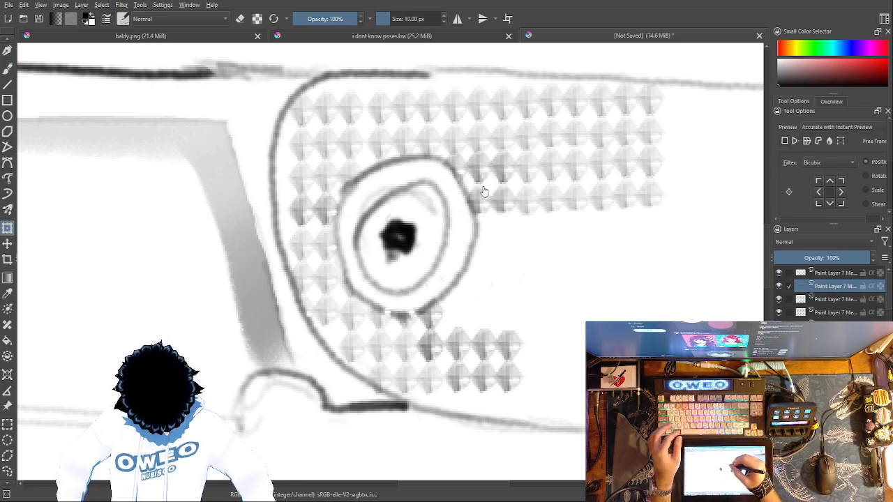
left_click_drag(488, 175, 509, 237)
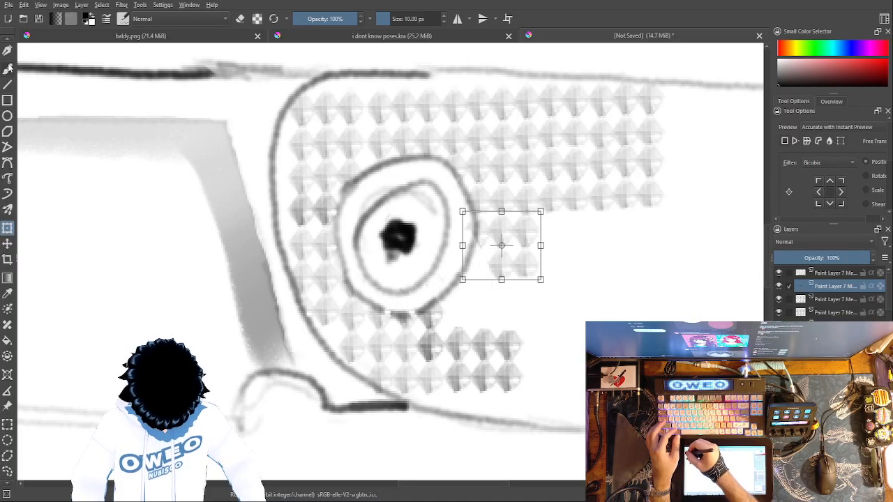
left_click(9, 67)
right_click(479, 239)
left_click(481, 162)
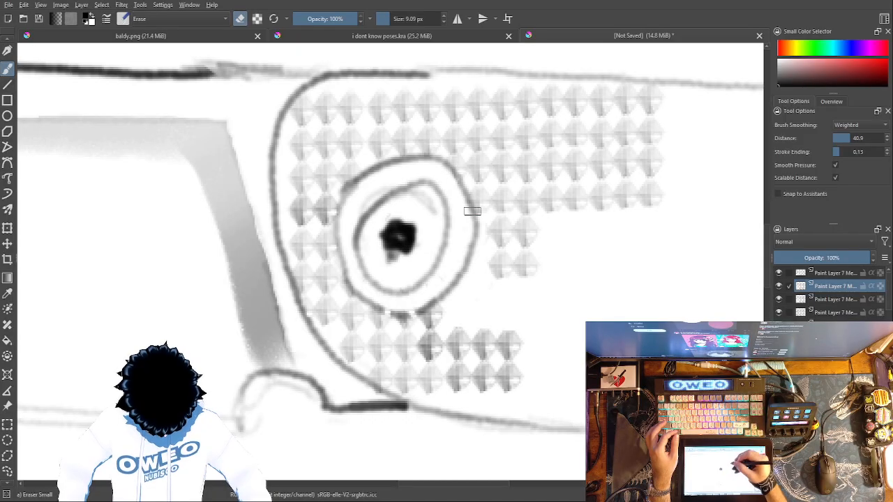
Step: Try to copy the block of diamonds at the far right of the four upper rows with a freehand selection
right_click(596, 346)
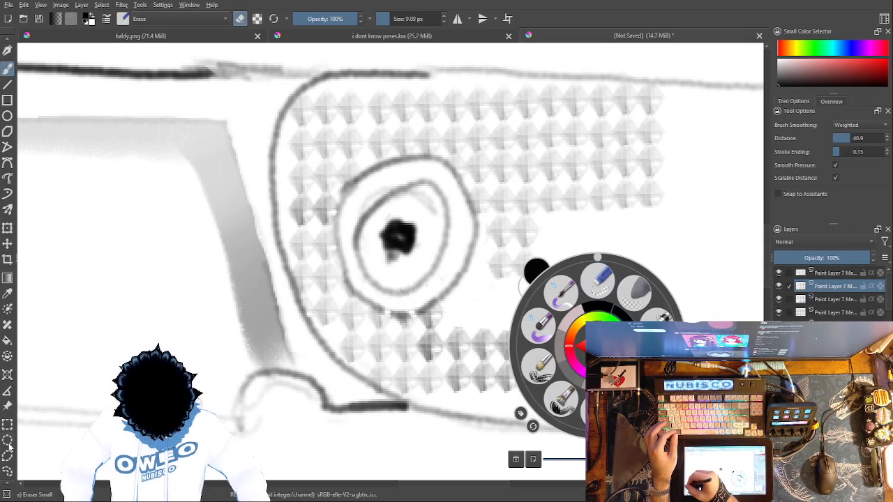
left_click(7, 471)
left_click(549, 217)
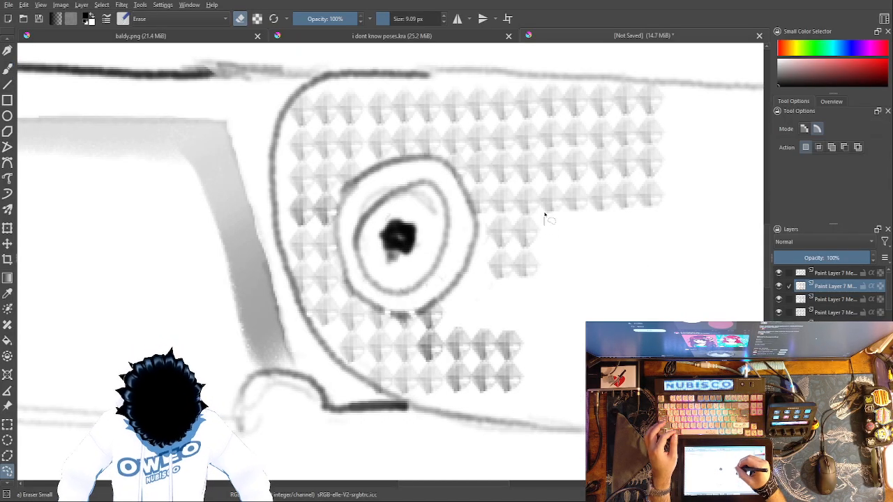
left_click_drag(545, 218, 539, 116)
left_click_drag(671, 85, 681, 204)
left_click_drag(599, 235, 547, 221)
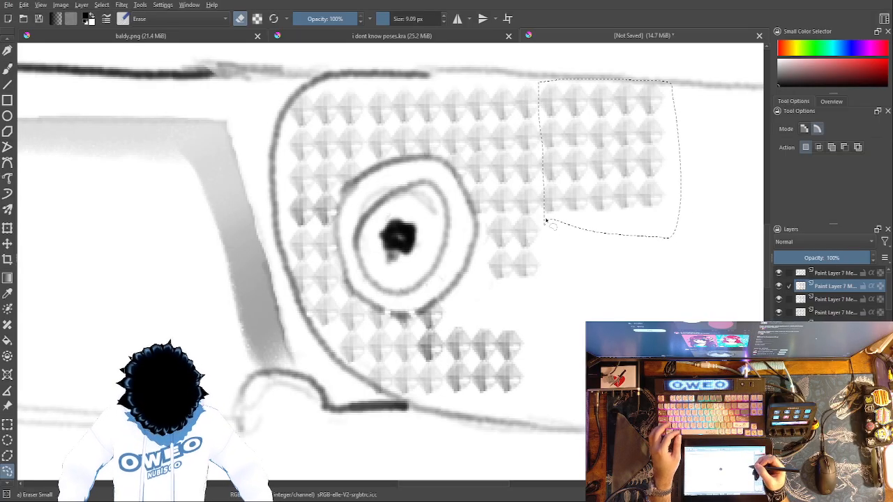
key("ctrl+x")
key("ctrl+shift+a")
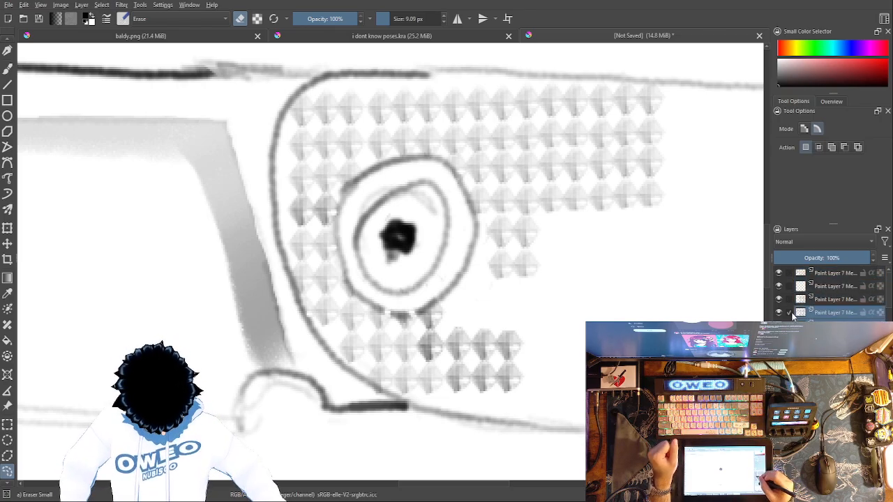
Step: Select the separate pasted diamond layers together and merge them into one layer
left_click(789, 274)
left_click_drag(887, 287, 882, 294)
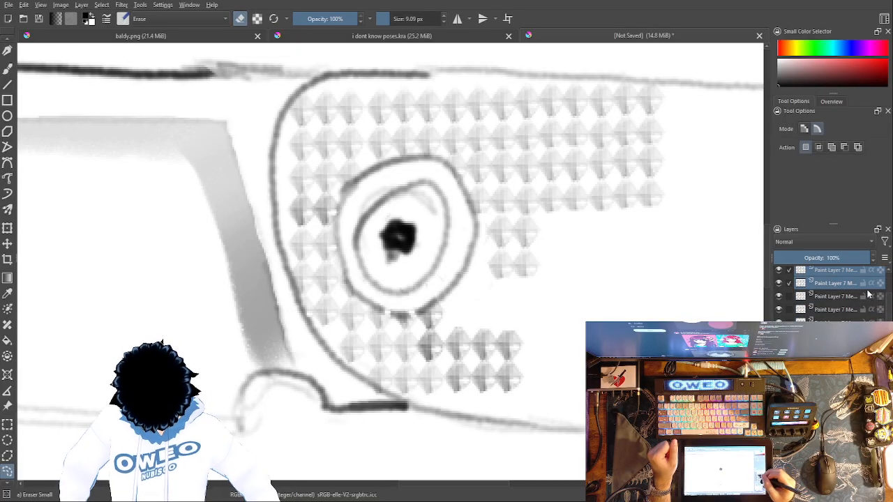
left_click(793, 310, "ctrl")
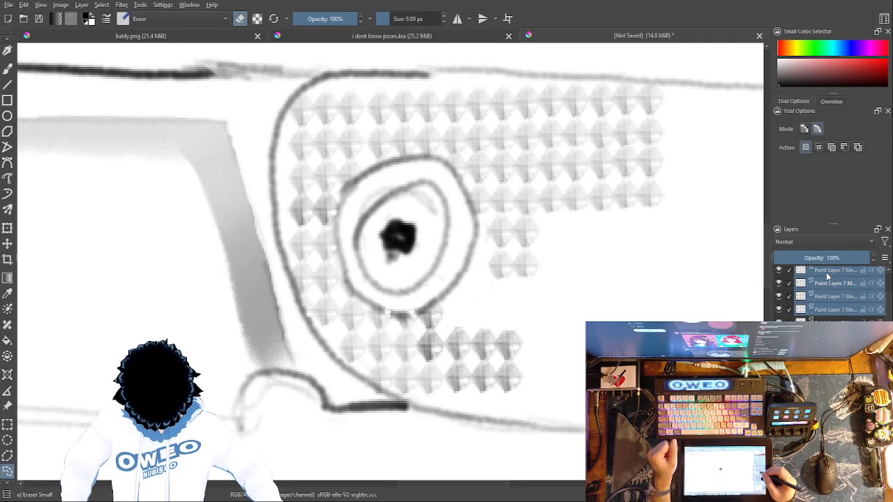
key("ctrl+e")
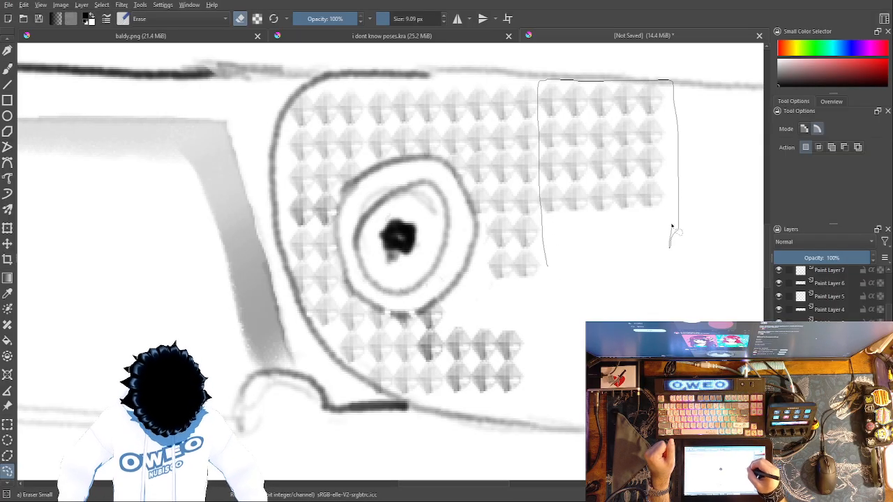
Step: Copy the five-column, four-row diamond block at the far right of the merged pattern and place the copy directly beneath it
key("ctrl+c")
key("ctrl+v")
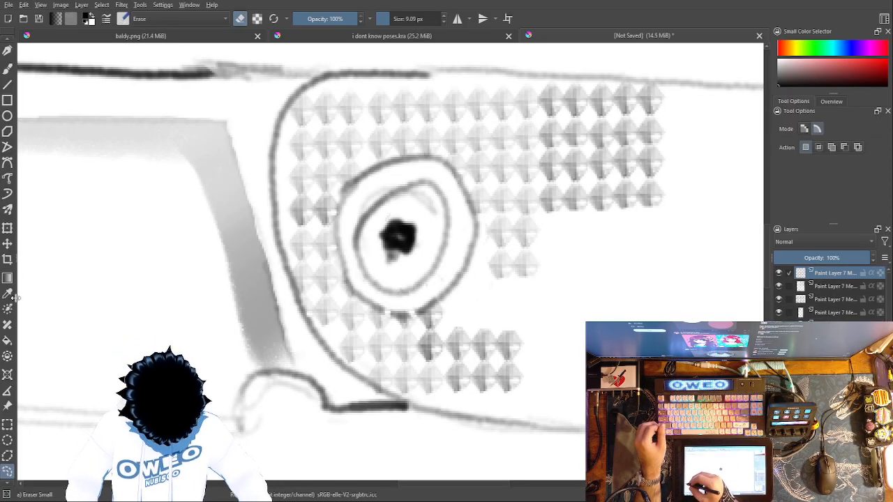
left_click(7, 229)
left_click_drag(598, 144, 612, 266)
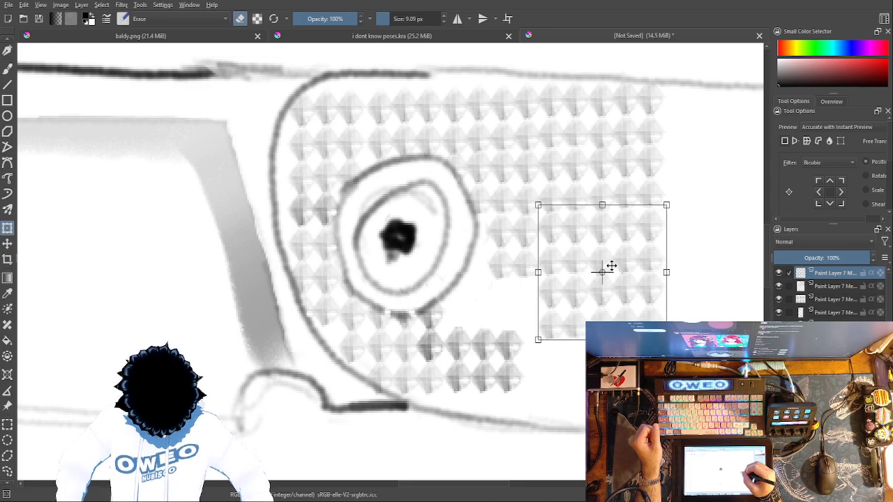
Step: Paste another copy of the five-column block and place it directly to the right of the lower one
key("Return")
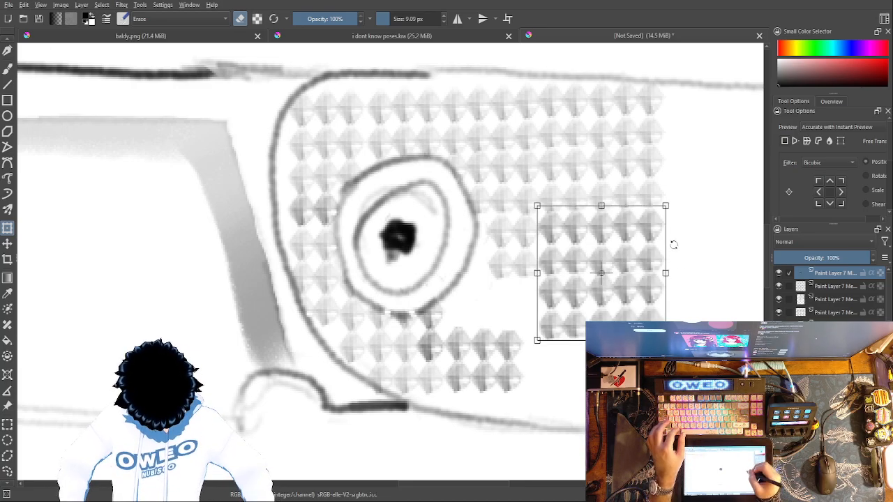
left_click_drag(711, 390, 420, 397)
left_click_drag(318, 244, 441, 238)
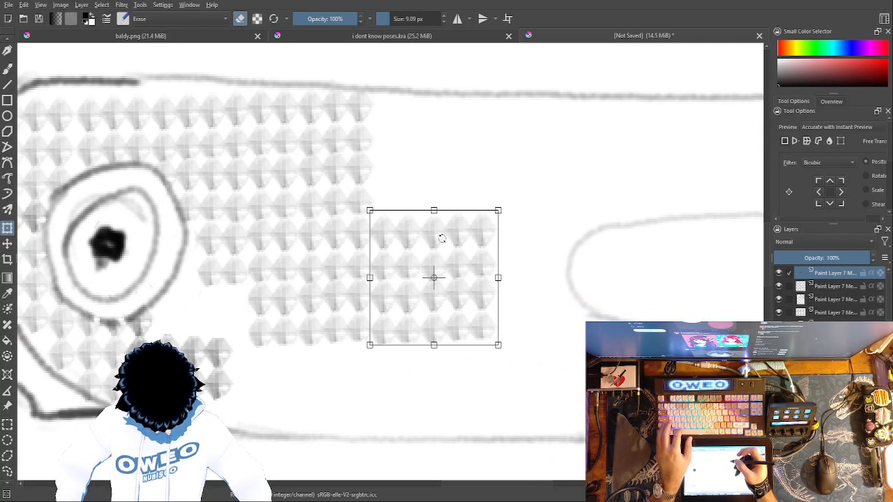
Step: Place a copy of the five-column block above the lower right one in line with the upper rows, and another directly to its right
key("Return")
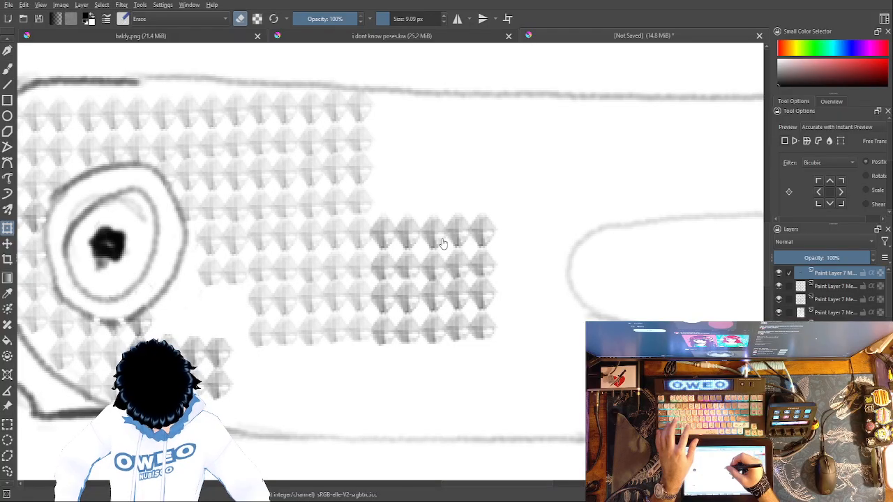
left_click(441, 243)
left_click_drag(436, 259, 437, 129)
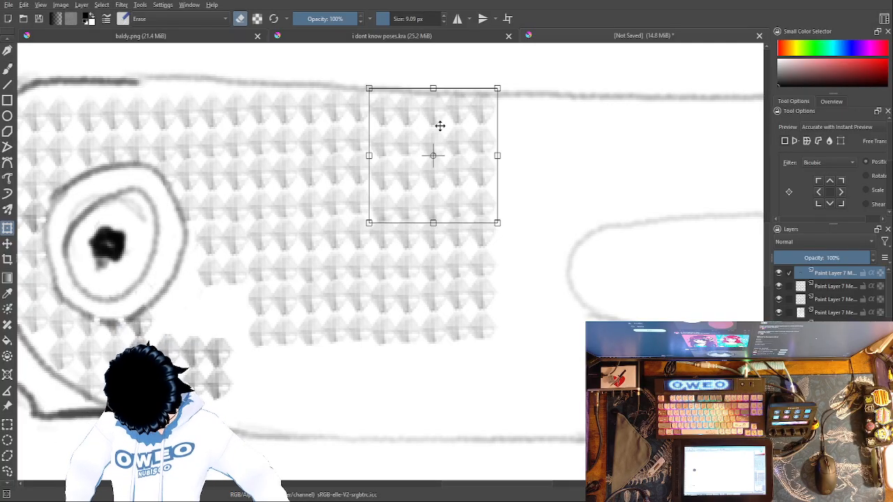
key("Return")
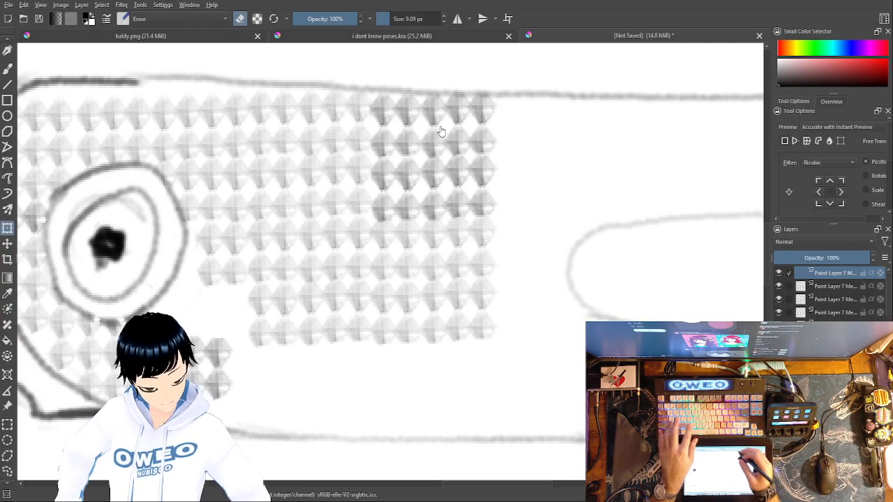
key("ctrl+t")
left_click_drag(460, 143, 575, 129)
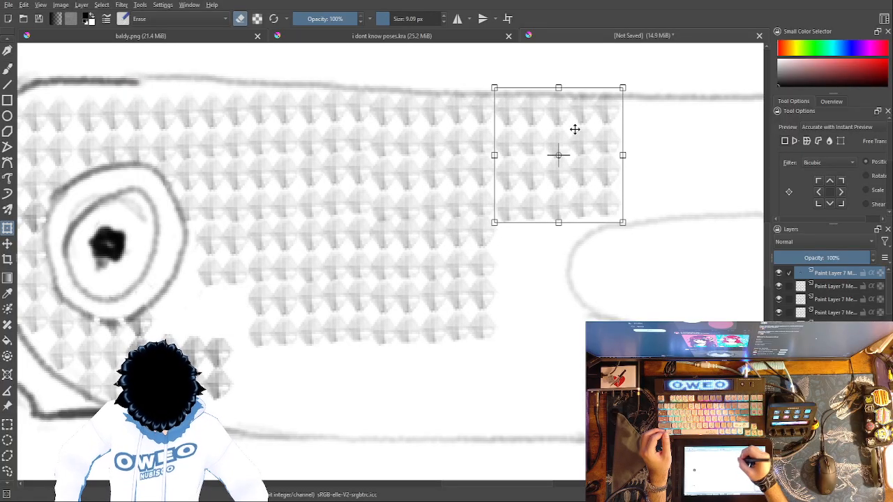
key("Return")
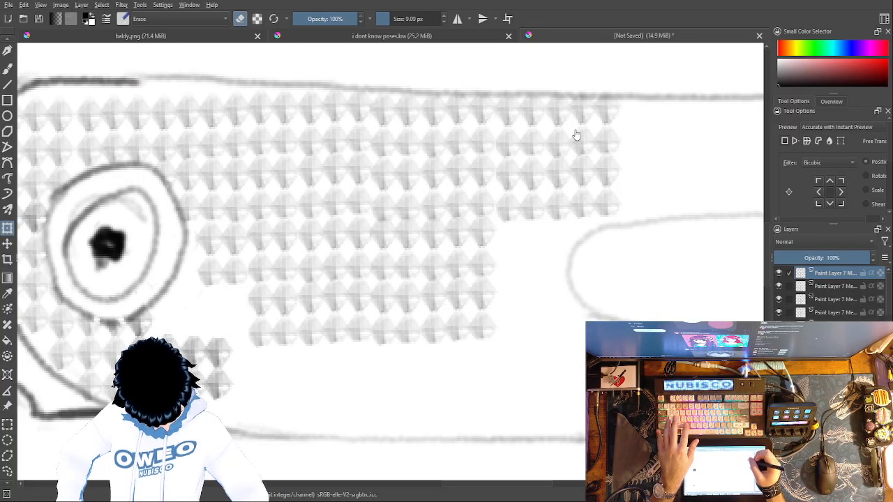
Step: Continue the four upper rows above the oval cutout with two more copies of the block set side by side
mouse_move(698, 174)
left_mouse_down()
mouse_move(648, 214)
mouse_move(516, 249)
mouse_move(375, 243)
left_mouse_up()
key("ctrl+t")
left_click_drag(306, 168, 417, 158)
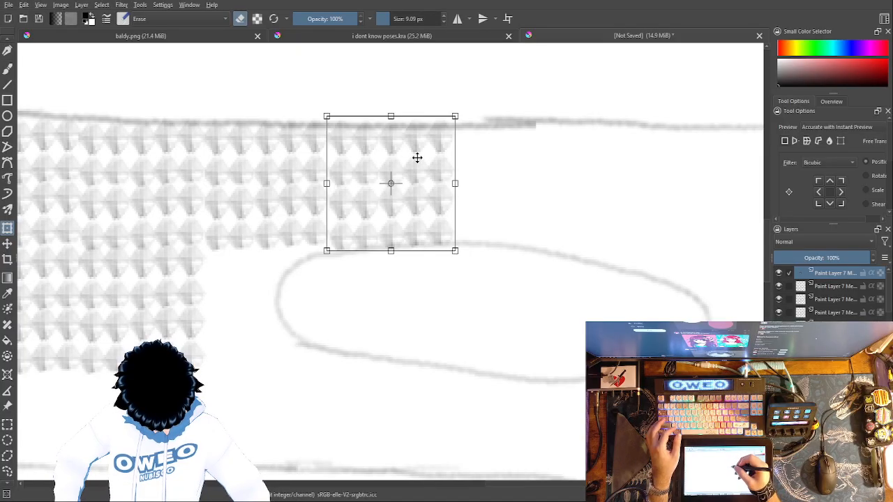
key("Return")
key("ctrl+t")
left_click_drag(404, 157, 526, 162)
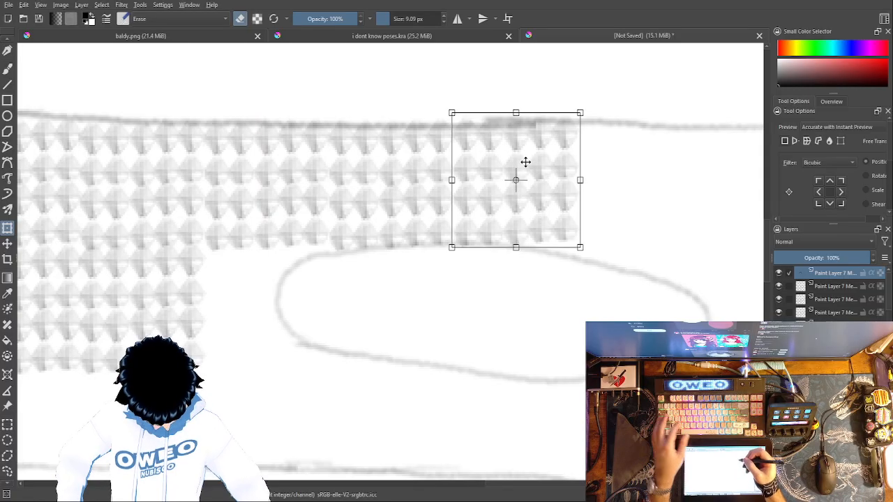
key("Return")
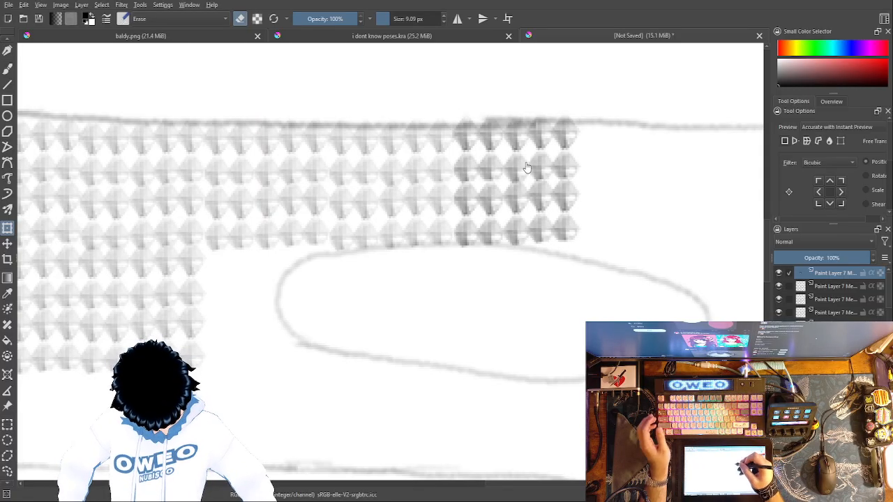
Step: Extend the upper rows to the handle's rounded end with further copies and fill the area right of the oval cutout
key("ctrl+t")
left_click_drag(532, 144, 656, 148)
left_click_drag(724, 308, 488, 293)
left_click_drag(412, 139, 407, 136)
key("Return")
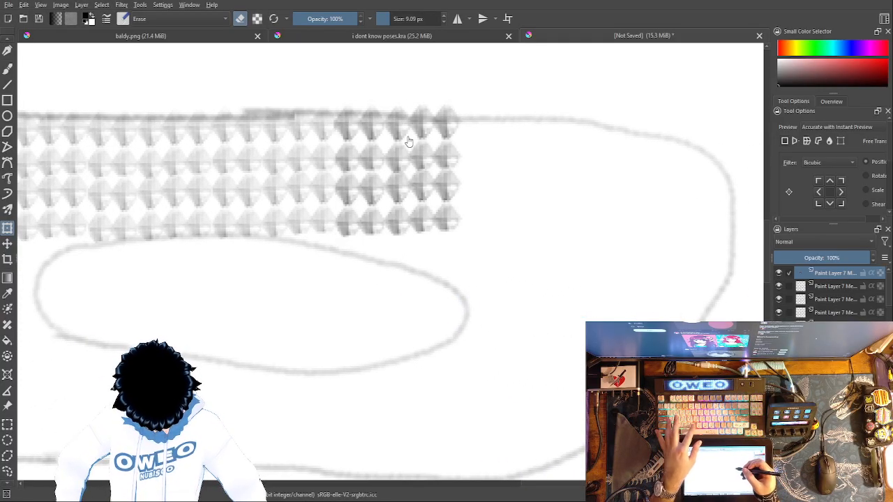
mouse_move(422, 147)
left_mouse_down()
mouse_move(523, 161)
mouse_move(543, 139)
mouse_move(633, 168)
mouse_move(668, 152)
mouse_move(656, 172)
mouse_move(662, 279)
mouse_move(552, 298)
mouse_move(525, 277)
left_mouse_up()
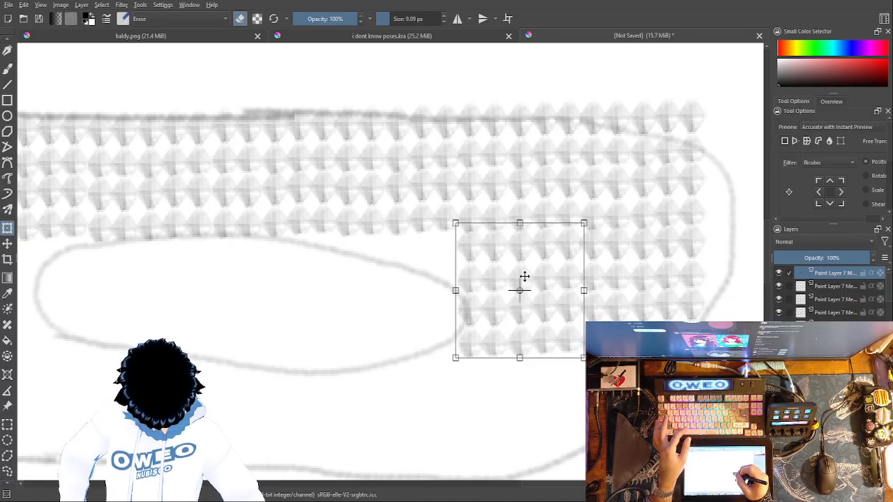
key("Return")
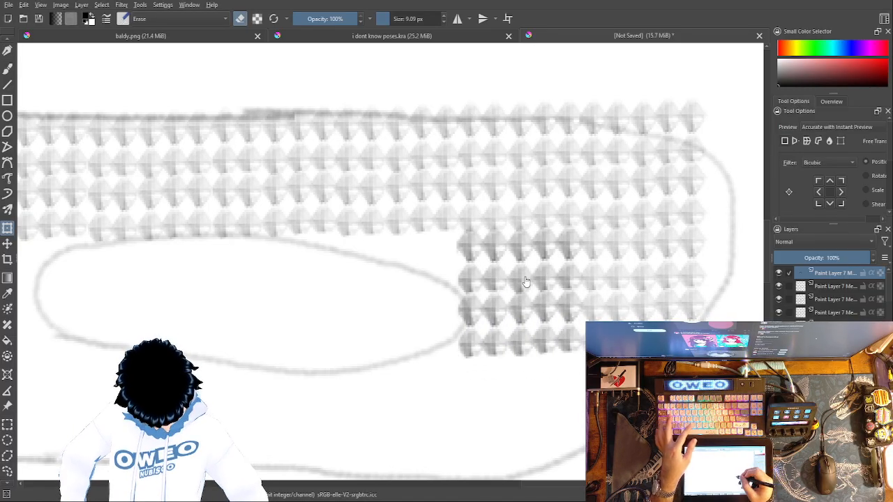
Step: Fill the handle's rounded end down to its lower edge with more copies, ending beneath the right part of the oval cutout
left_click_drag(677, 349, 672, 230)
left_click(518, 188)
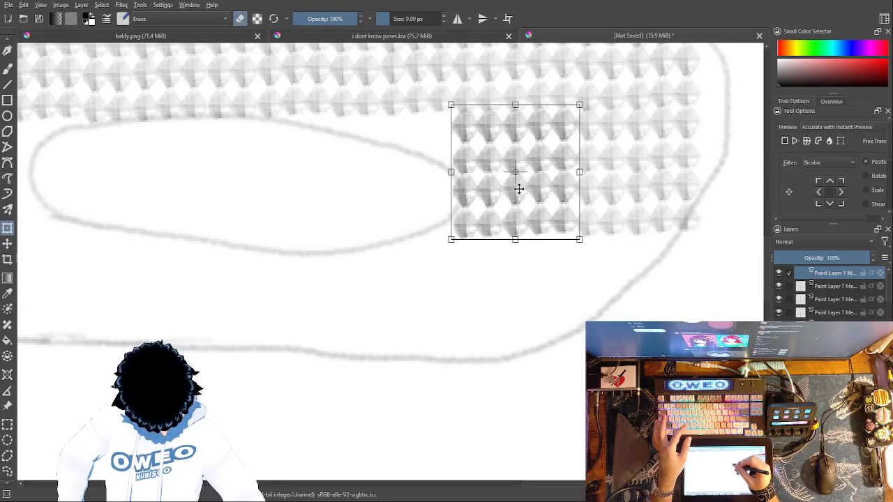
left_click_drag(533, 161, 407, 268)
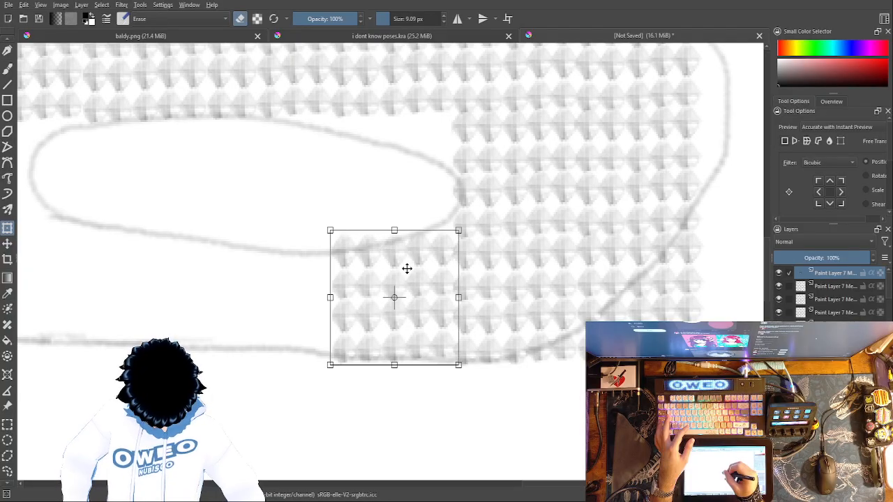
Step: Copy the diamond block and place two copies side by side inside the right and middle parts of the oval cutout
key("ctrl+c")
key("ctrl+v")
left_click(418, 304)
left_click_drag(414, 301, 413, 176)
left_click_drag(559, 313, 704, 306)
key("Return")
key("ctrl+v")
left_click_drag(543, 149, 425, 154)
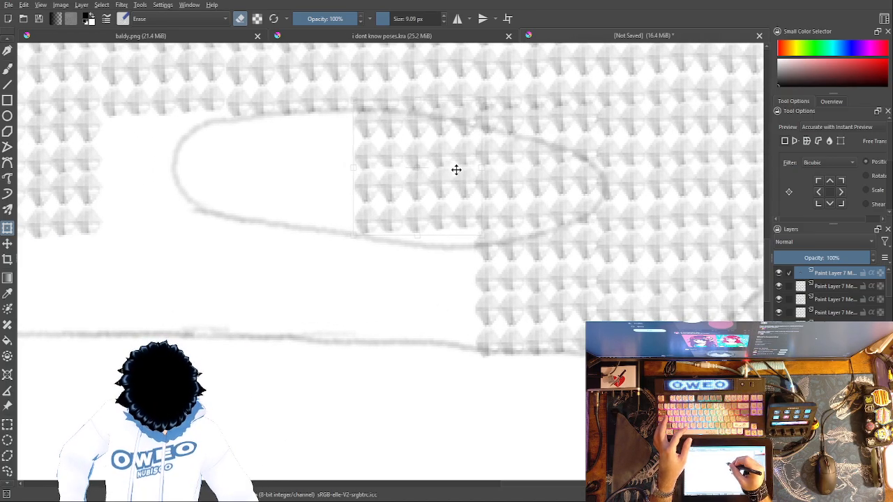
key("Return")
Step: Paste a copy beneath the middle of the oval cutout along the handle's lower edge and another across the cutout's left part
key("ctrl+v")
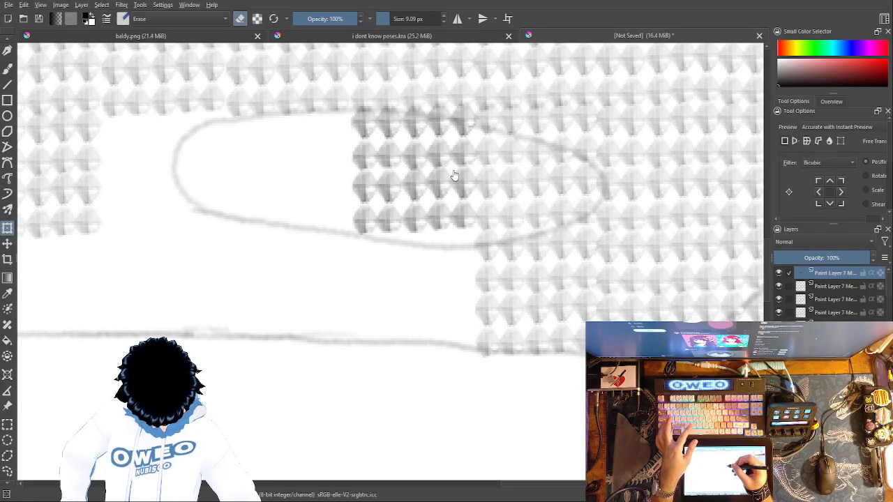
left_click_drag(424, 156, 433, 274)
key("Return")
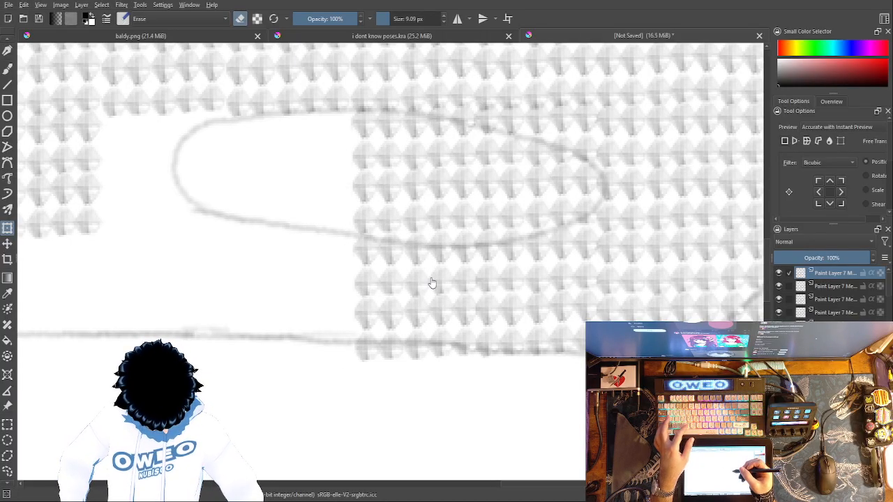
key("ctrl+v")
left_click_drag(447, 279, 323, 285)
key("Return")
key("ctrl+v")
left_click_drag(537, 344, 711, 359)
key("Return")
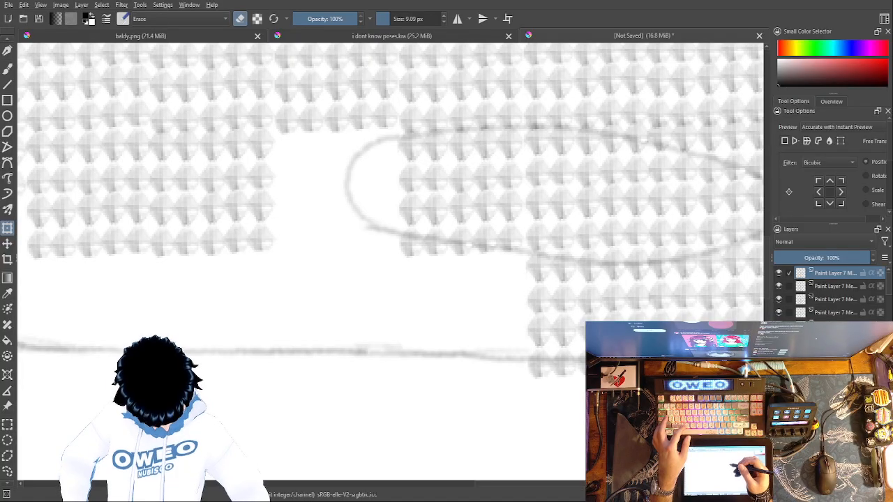
Step: Fill the gap at the left end of the oval cutout with block copies and extend the lower rows leftward beneath it
left_click_drag(481, 303, 364, 304)
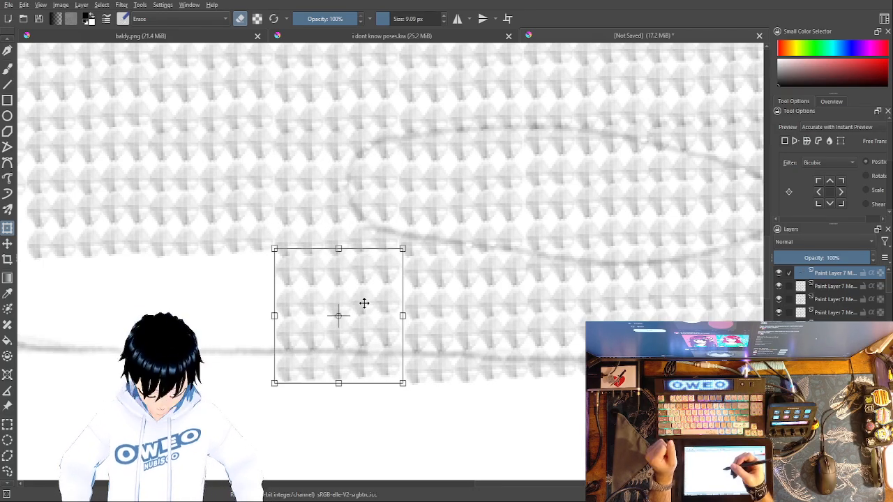
mouse_move(448, 291)
left_mouse_down()
mouse_move(552, 306)
mouse_move(610, 422)
mouse_move(620, 368)
mouse_move(672, 281)
left_mouse_up()
key("Return")
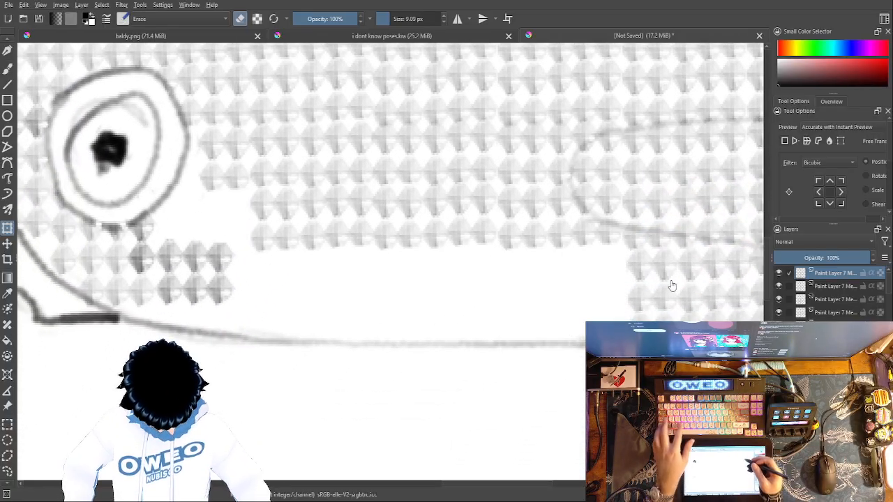
left_click_drag(568, 175, 580, 209)
left_click_drag(582, 284, 579, 288)
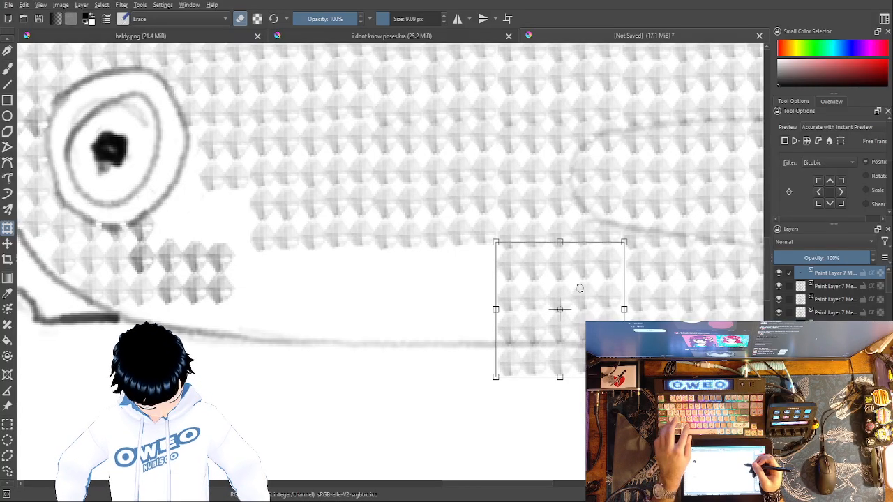
left_click(580, 288)
Step: Place two more copies of the block leftward along the handle's lower edge, ending beneath the left end of the main pattern
left_click_drag(564, 273, 492, 274)
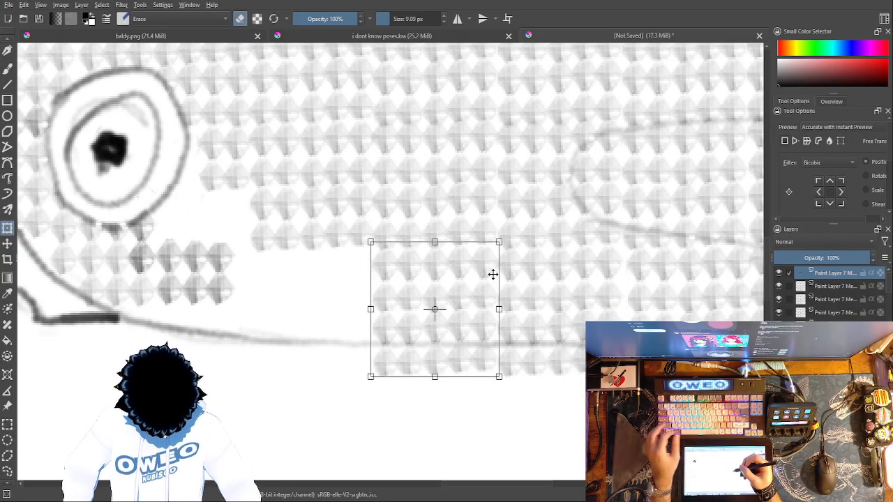
left_click_drag(459, 313, 344, 302)
key("Return")
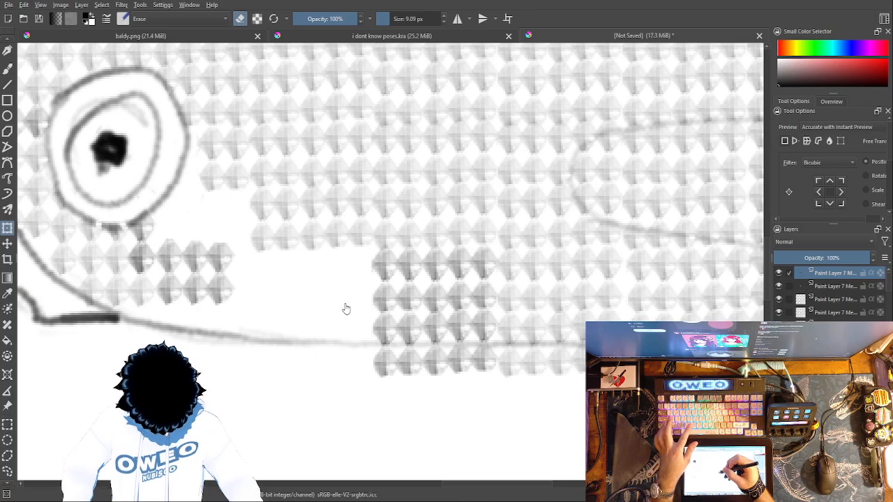
key("ctrl+t")
left_click_drag(395, 285, 293, 287)
Step: Try to fit a copy of the block into the gap below and right of the pivot ring, over the small diamonds there
left_click_drag(346, 279, 220, 226)
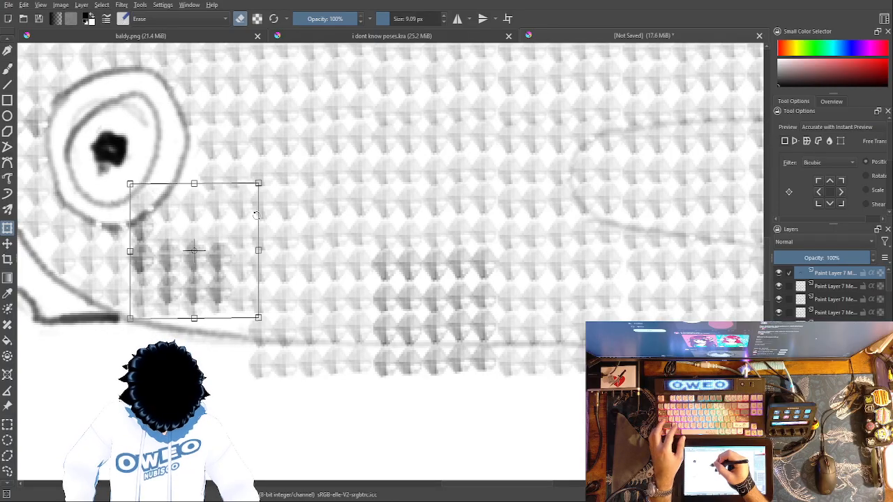
left_click_drag(240, 203, 237, 198)
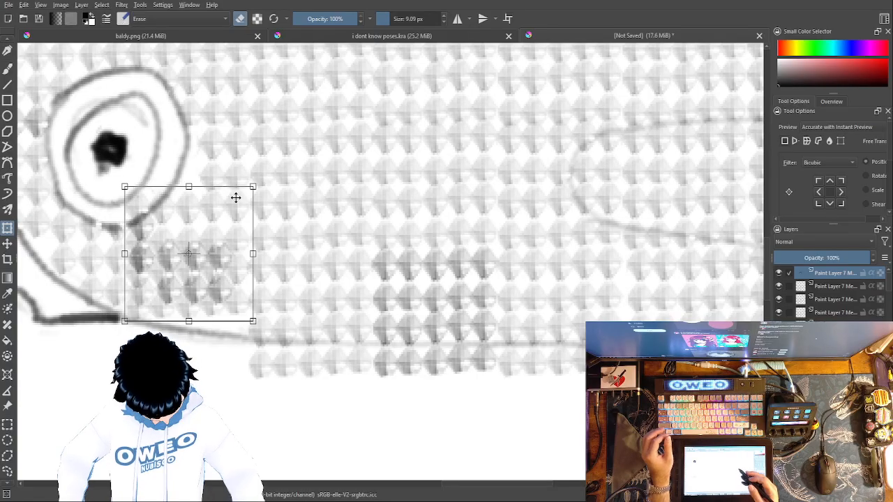
key("ctrl+z")
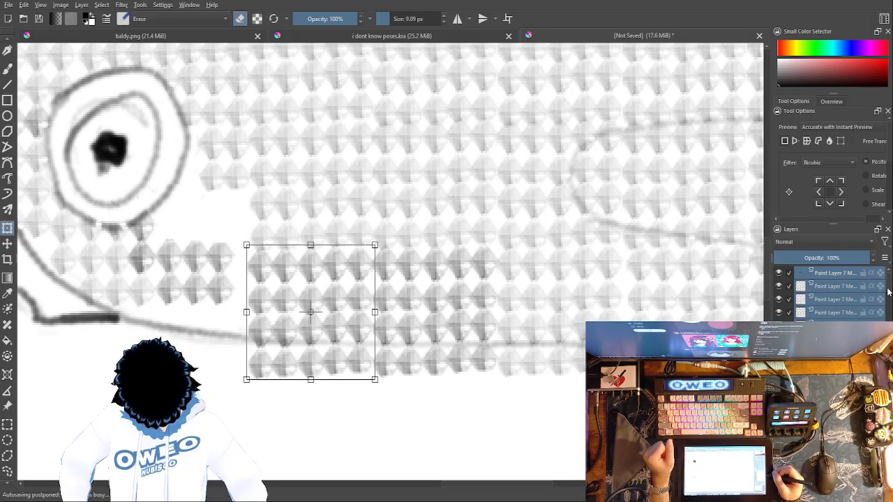
Step: Select the newly pasted diamond block layers together and merge them into one layer
left_click(792, 313)
left_click(792, 325)
left_click(794, 338)
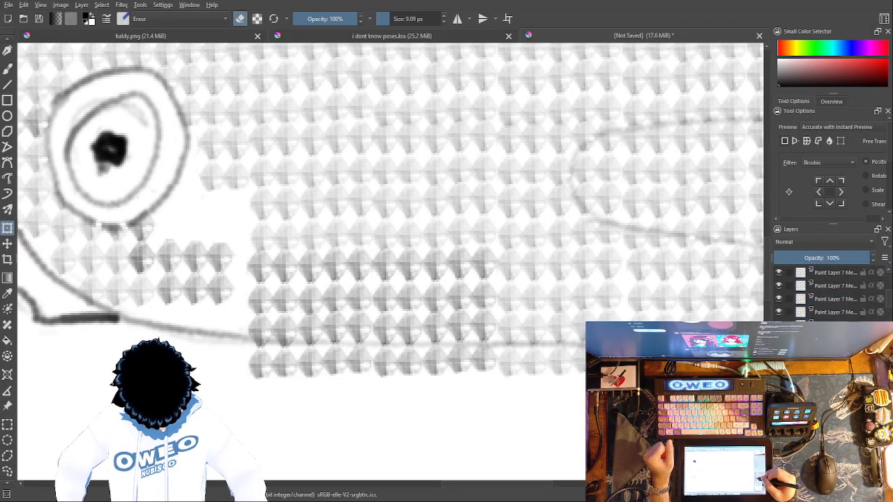
left_click(791, 324)
left_click(791, 310)
left_click(790, 297)
left_click(790, 284)
left_click(789, 270)
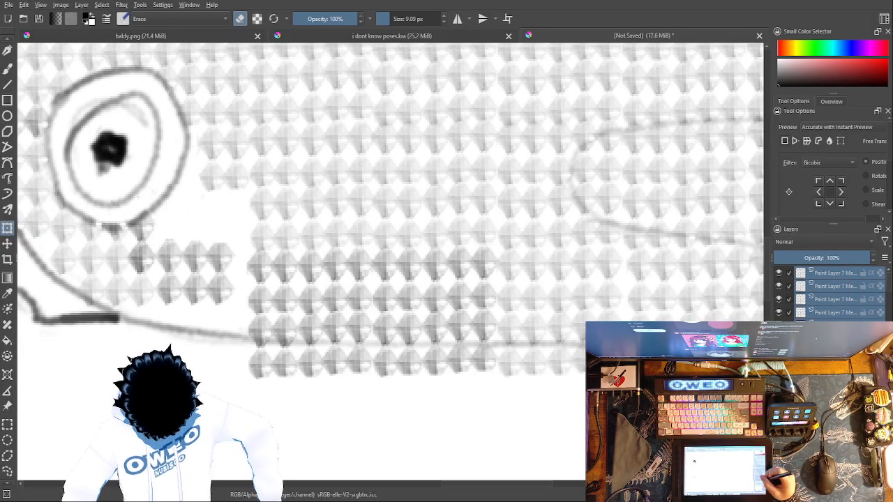
left_click(816, 298)
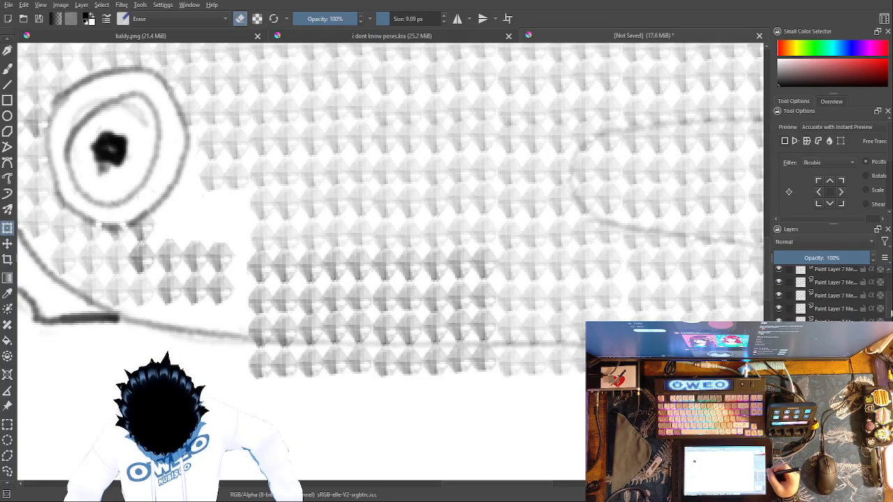
Step: Add the next three diamond layers below the merged layer to the selection and merge them with it
left_click_drag(890, 316, 889, 287)
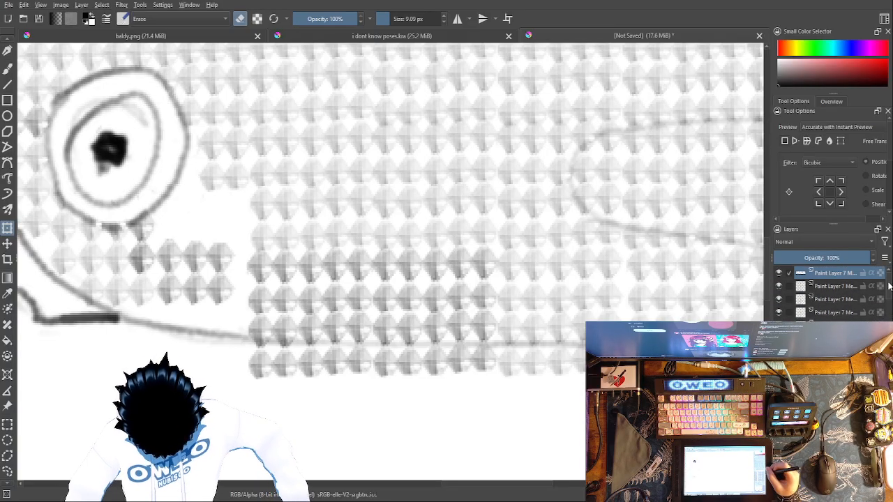
left_click(790, 286)
left_click(791, 299)
left_click(792, 314)
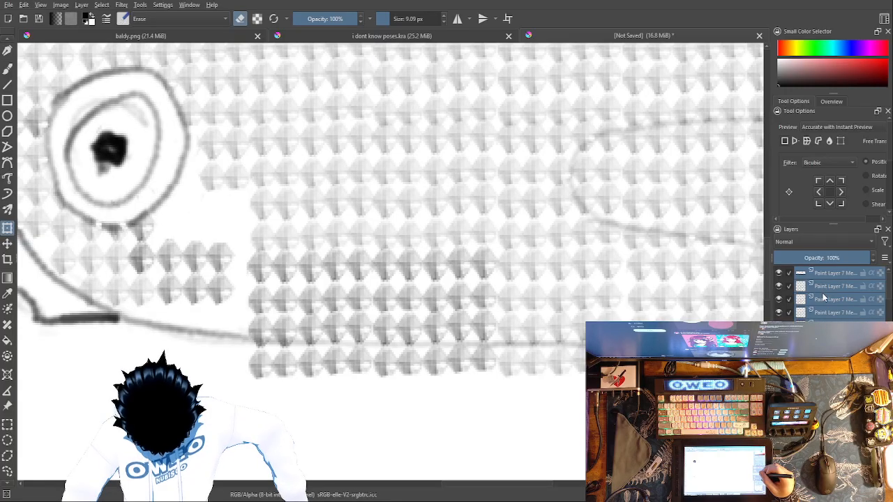
key("ctrl+e")
Step: Merge all remaining diamond layers above Paint Layer 7 into the single pattern layer
left_click(791, 286)
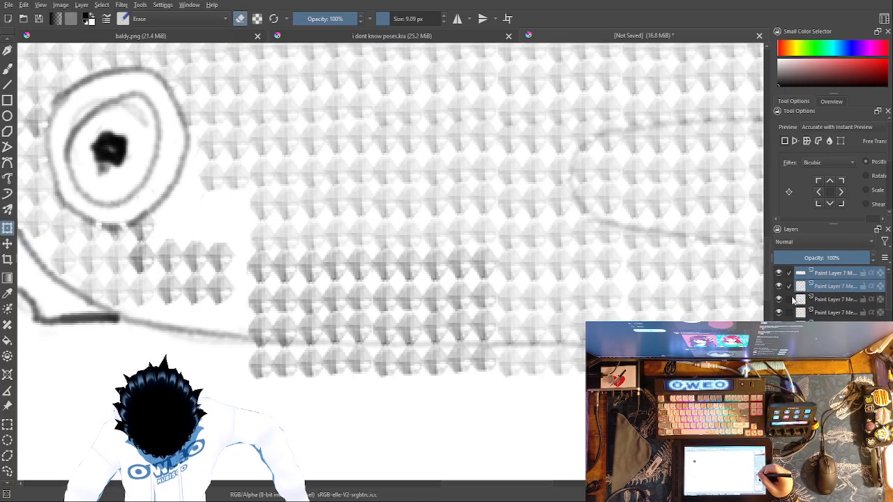
left_click(791, 299)
left_click(794, 313)
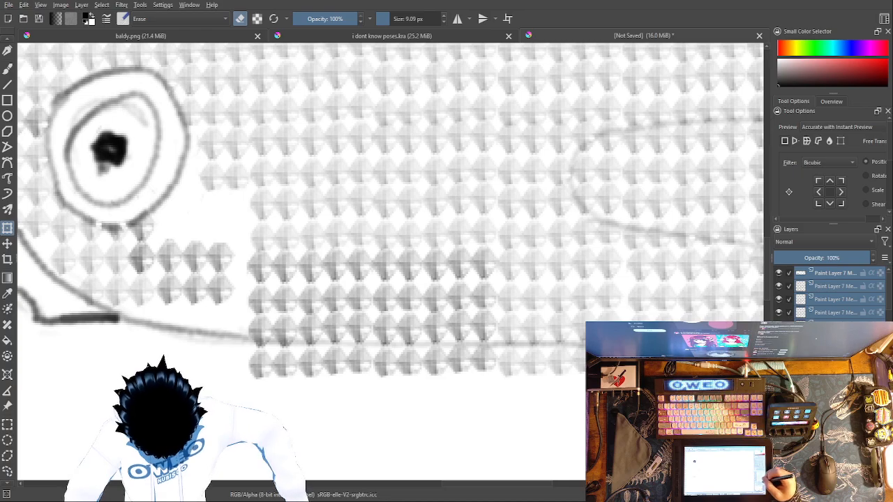
key("ctrl+e")
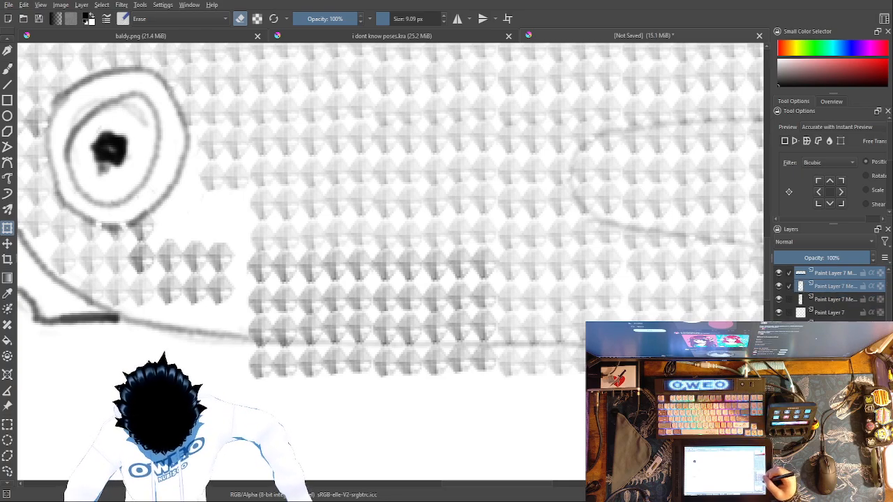
left_click(791, 300)
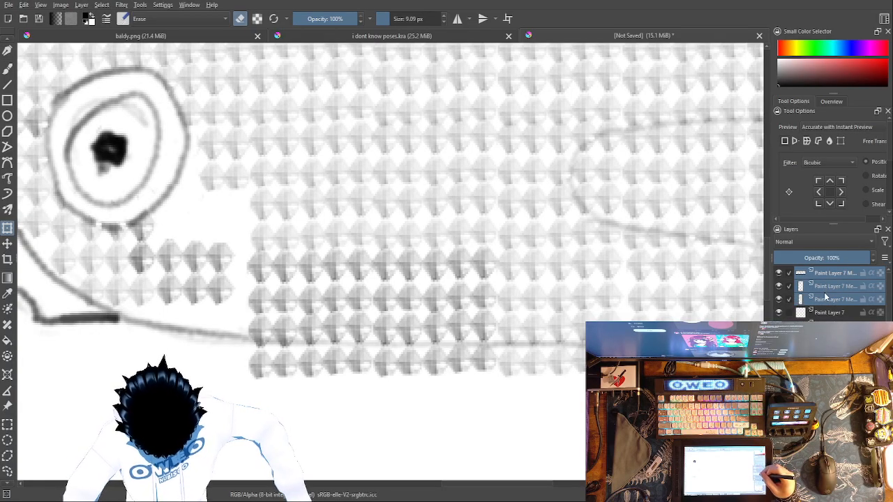
key("ctrl+e")
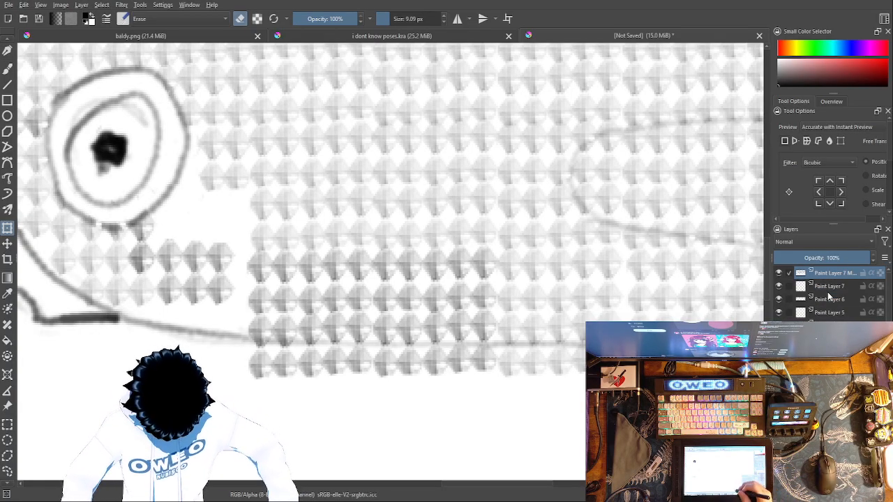
Step: Erase the diamond pattern inside the handle's oval cutout, first along its outline, then across its interior with an 80.44 px eraser
left_click_drag(643, 433, 433, 455)
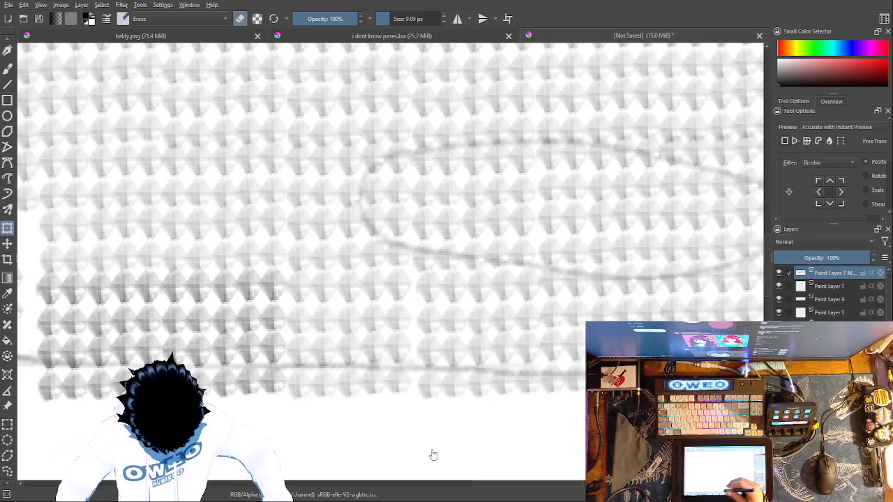
left_click(8, 68)
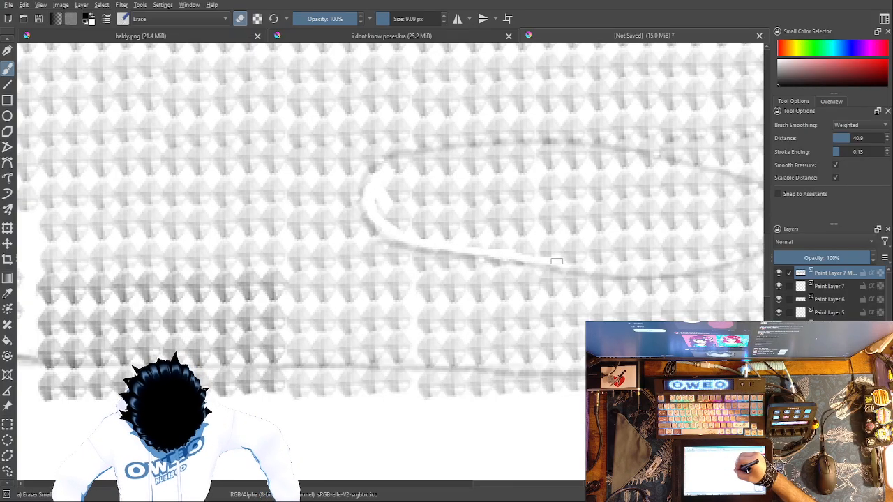
mouse_move(670, 259)
left_mouse_down()
mouse_move(633, 286)
mouse_move(504, 301)
left_mouse_up()
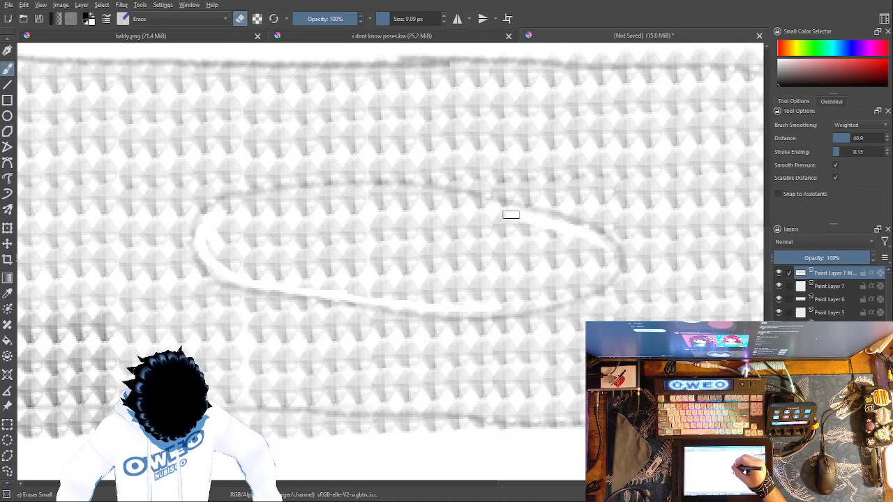
mouse_move(415, 201)
left_mouse_down()
mouse_move(231, 208)
mouse_move(216, 254)
mouse_move(229, 266)
mouse_move(246, 261)
mouse_move(259, 280)
left_mouse_up()
mouse_move(240, 233)
left_mouse_down()
mouse_move(282, 279)
mouse_move(284, 265)
mouse_move(258, 227)
mouse_move(306, 286)
mouse_move(302, 254)
mouse_move(329, 280)
mouse_move(281, 259)
mouse_move(314, 251)
mouse_move(325, 259)
mouse_move(302, 256)
mouse_move(382, 280)
left_mouse_up()
mouse_move(301, 251)
left_mouse_down()
mouse_move(380, 270)
mouse_move(351, 258)
left_mouse_up()
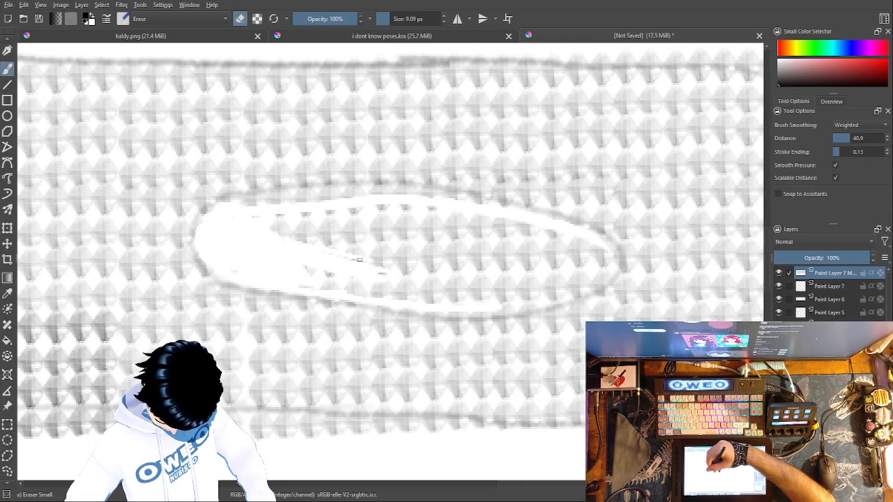
left_click_drag(391, 21, 404, 23)
mouse_move(382, 238)
left_mouse_down()
mouse_move(412, 279)
mouse_move(319, 261)
mouse_move(282, 228)
mouse_move(307, 211)
mouse_move(370, 211)
mouse_move(532, 246)
mouse_move(507, 252)
mouse_move(591, 256)
mouse_move(544, 282)
mouse_move(484, 297)
mouse_move(456, 290)
mouse_move(464, 271)
mouse_move(351, 252)
mouse_move(245, 256)
left_mouse_up()
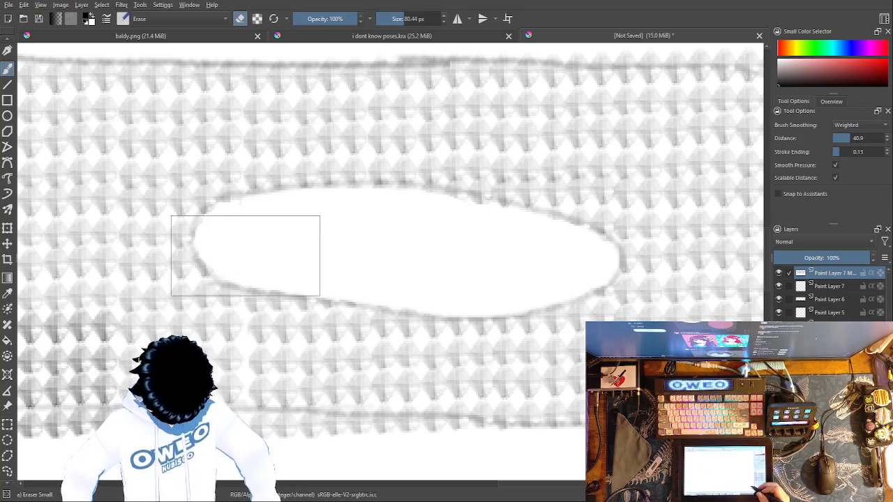
Step: Erase the diamonds that spill outside the outline around the handle's butt end and its slanted lower corner
mouse_move(705, 445)
left_mouse_down()
mouse_move(432, 410)
mouse_move(431, 396)
left_mouse_up()
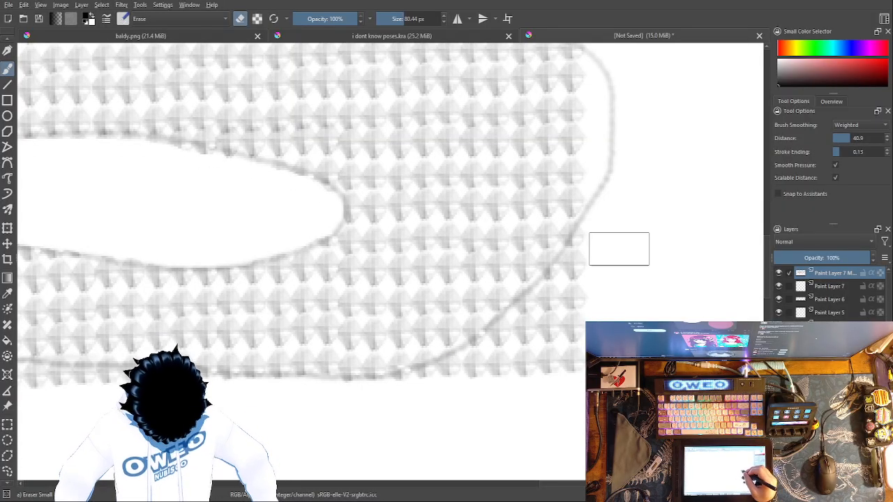
mouse_move(583, 276)
left_mouse_down()
mouse_move(514, 364)
mouse_move(436, 401)
left_mouse_up()
mouse_move(530, 366)
left_mouse_down()
mouse_move(535, 372)
mouse_move(511, 346)
mouse_move(481, 381)
mouse_move(626, 371)
mouse_move(579, 371)
mouse_move(579, 335)
left_mouse_up()
left_click_drag(579, 209, 513, 390)
mouse_move(571, 179)
left_mouse_down()
mouse_move(544, 217)
mouse_move(532, 215)
mouse_move(498, 199)
mouse_move(500, 173)
mouse_move(478, 207)
mouse_move(464, 170)
mouse_move(454, 207)
mouse_move(448, 179)
mouse_move(433, 201)
mouse_move(433, 170)
mouse_move(425, 192)
mouse_move(375, 182)
mouse_move(216, 185)
left_mouse_up()
left_click_drag(500, 275, 605, 270)
left_click_drag(486, 292, 699, 269)
Step: Erase the diamonds that hang below the handle's lower edge between the butt end and the pivot area
left_click_drag(335, 355, 635, 63)
mouse_move(658, 252)
left_mouse_down()
mouse_move(315, 230)
mouse_move(174, 240)
mouse_move(165, 231)
mouse_move(171, 256)
mouse_move(269, 247)
mouse_move(248, 244)
mouse_move(229, 250)
mouse_move(401, 251)
mouse_move(504, 235)
left_mouse_up()
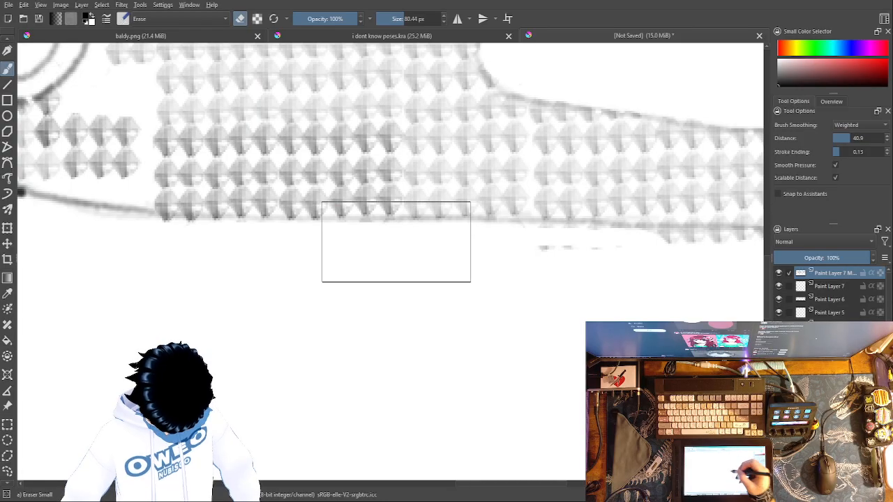
left_click_drag(548, 231, 537, 247)
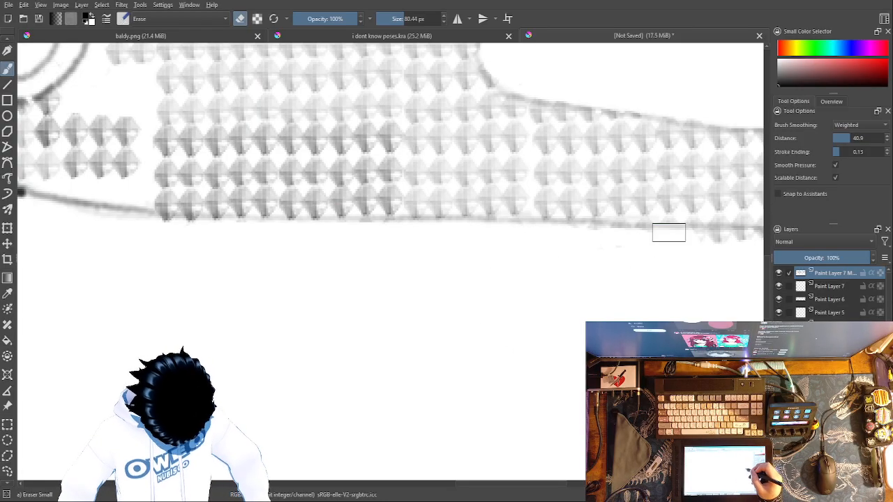
left_click_drag(696, 352, 395, 405)
left_click_drag(482, 299, 389, 290)
Step: Lasso the small block of four diamonds below the pivot ring, duplicate it, and move the copy up against the ring's lower edge
left_click_drag(314, 293, 661, 428)
left_click_drag(590, 429, 687, 433)
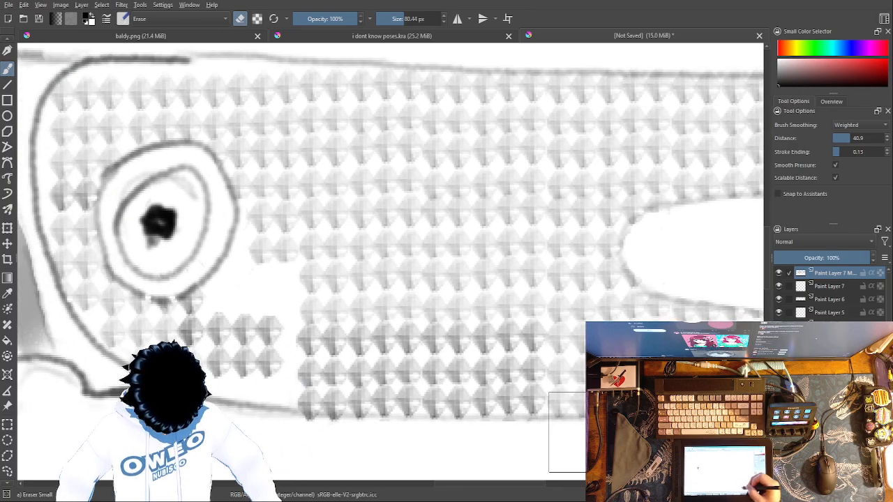
left_click(7, 472)
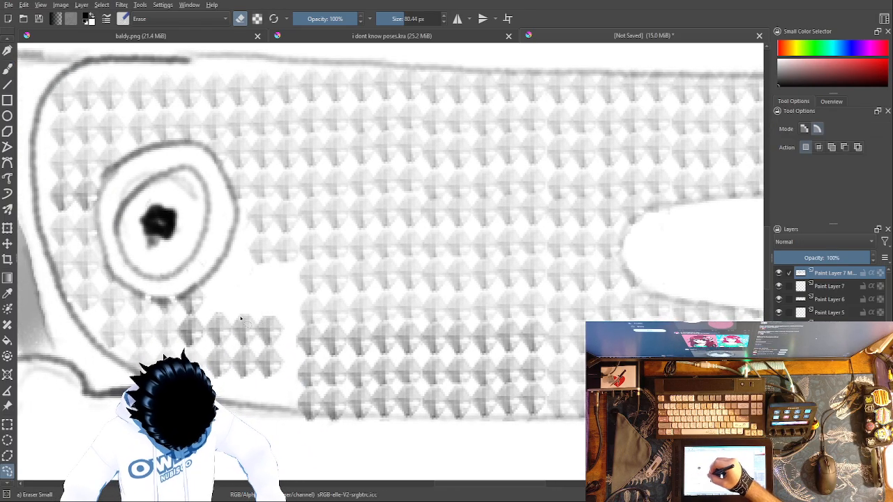
mouse_move(265, 392)
left_mouse_down()
mouse_move(292, 361)
mouse_move(269, 311)
mouse_move(236, 315)
mouse_move(231, 367)
mouse_move(236, 307)
left_mouse_up()
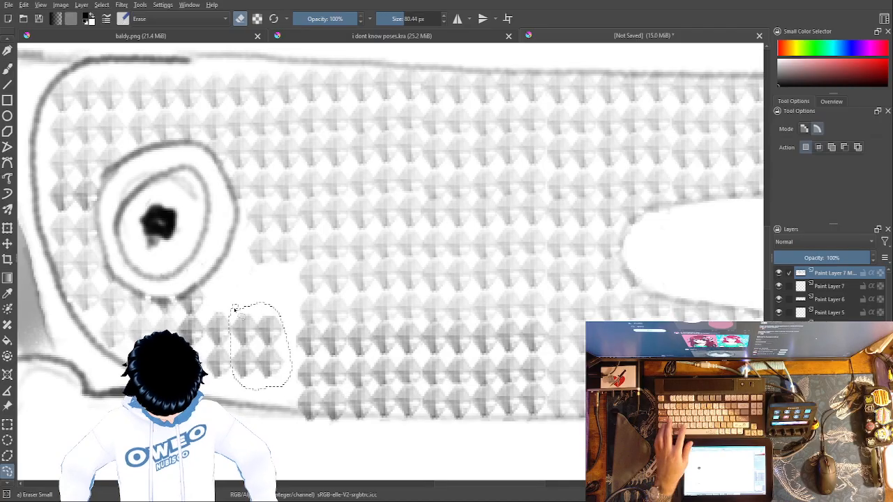
key("ctrl+c")
key("ctrl+v")
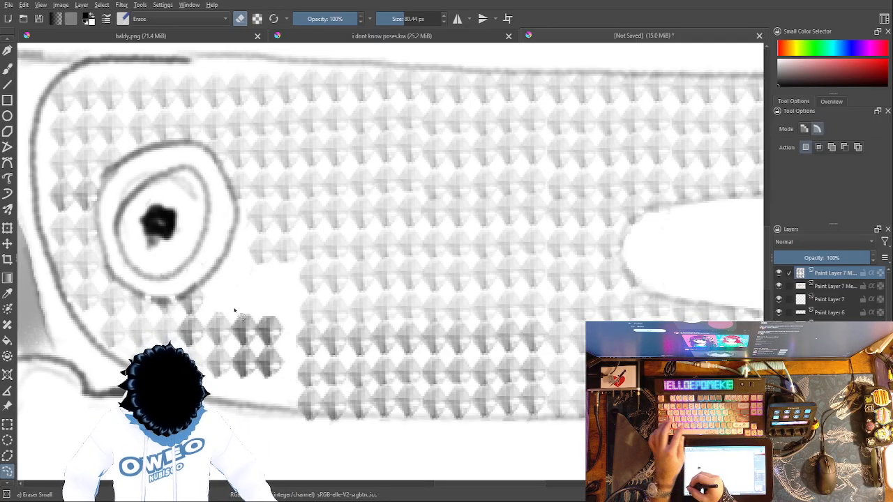
key("ctrl+t")
left_click_drag(267, 322, 237, 267)
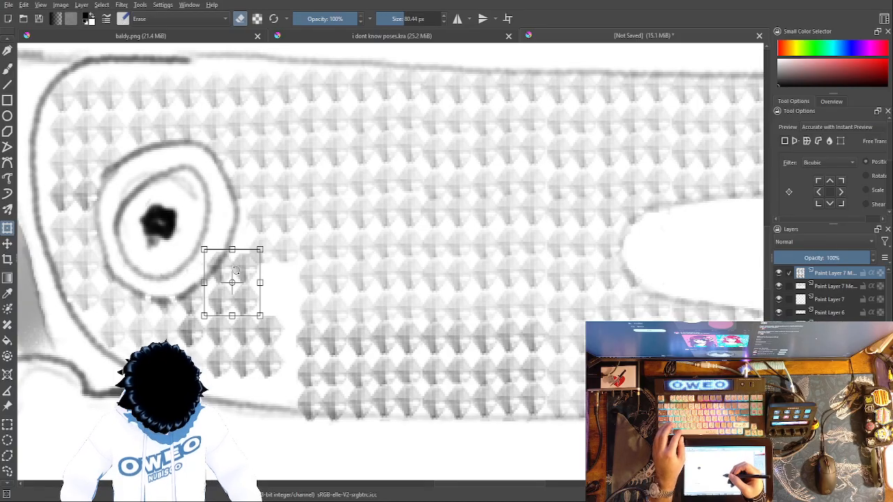
Step: Paste more copies of the four-diamond block and place them over the remaining gaps down to the handle's lower edge
key("ctrl+c")
key("ctrl+v")
left_click(243, 284)
left_click_drag(243, 283, 265, 406)
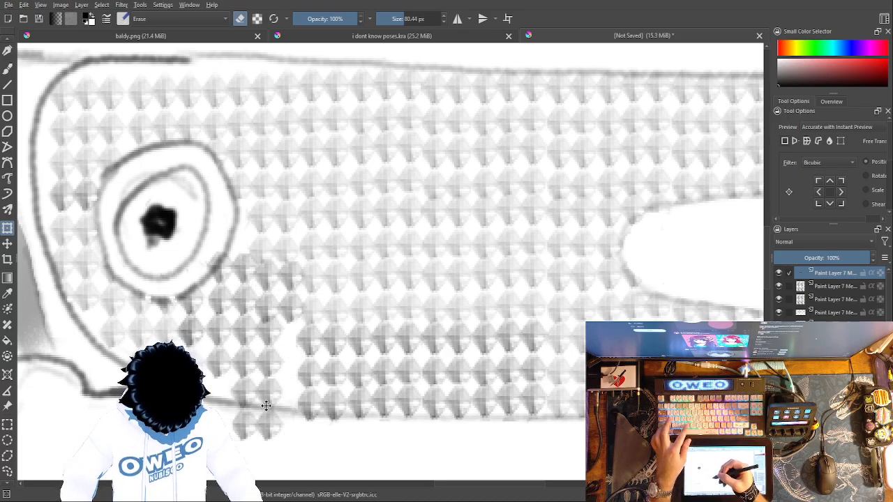
left_click_drag(283, 386, 285, 340)
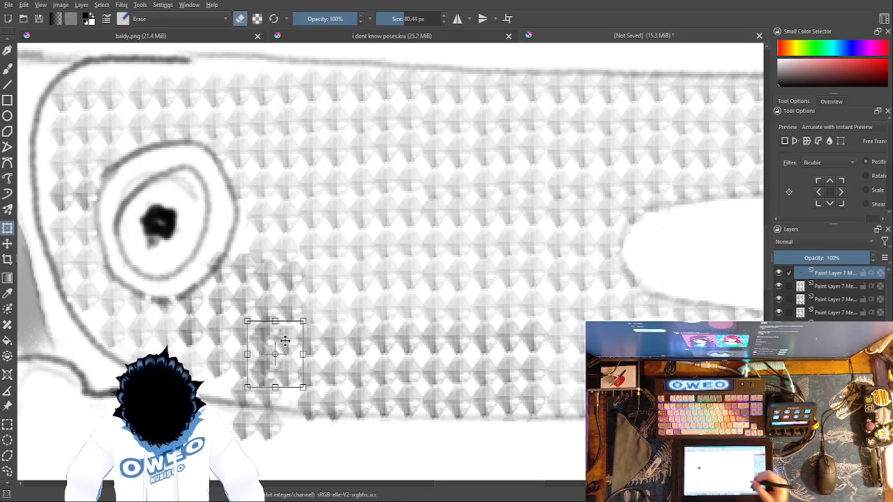
key("b")
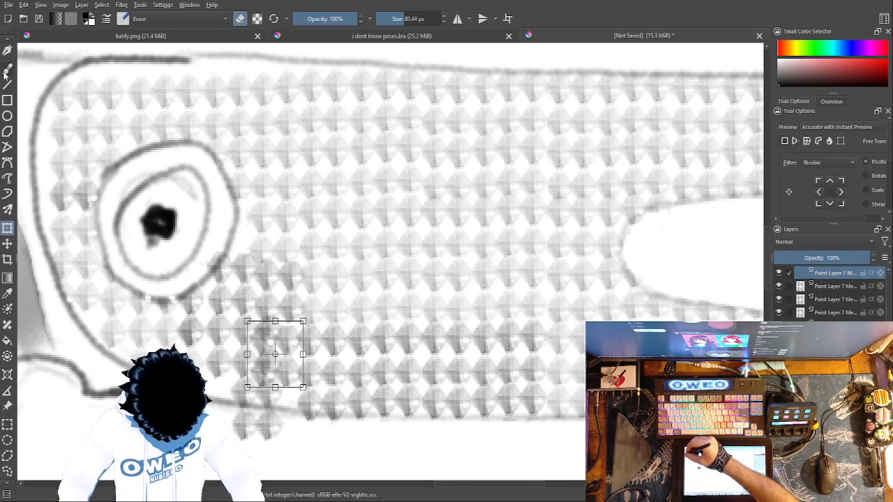
Step: Select the pasted diamond layers together with the pattern layer and merge them into one layer above Paint Layer 7
left_click(789, 287)
left_click(789, 300)
left_click(790, 312)
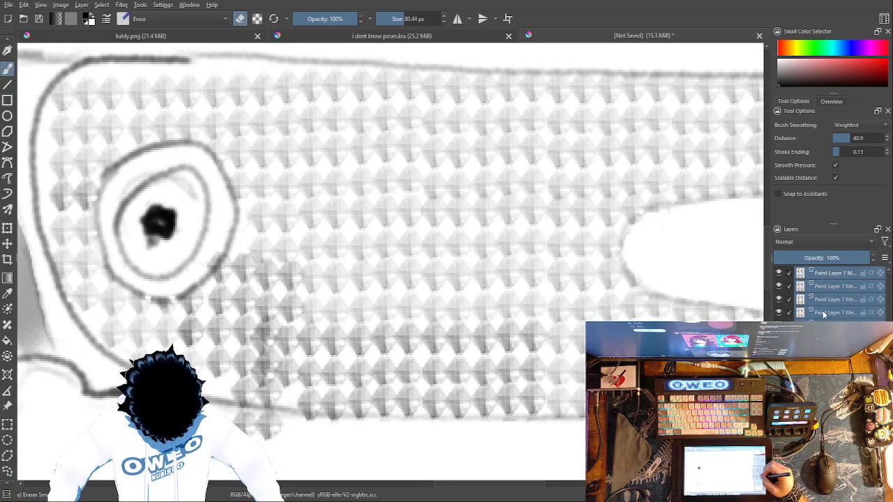
right_click(462, 348)
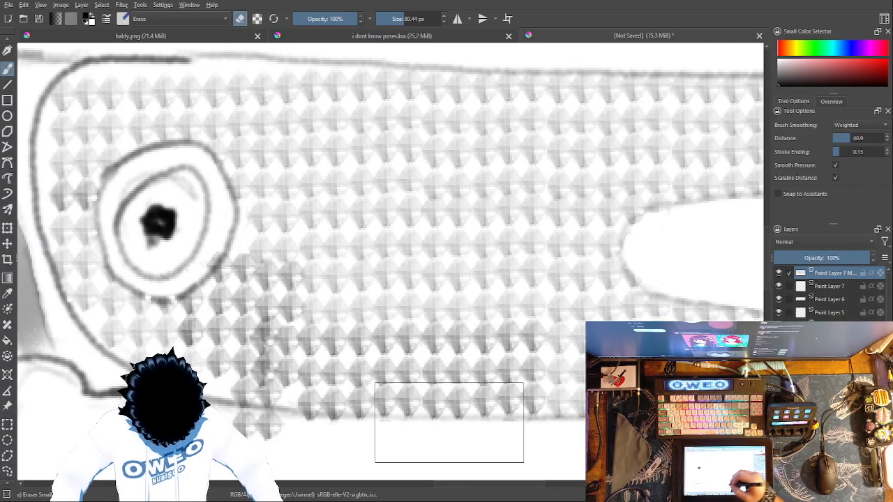
left_click(469, 287)
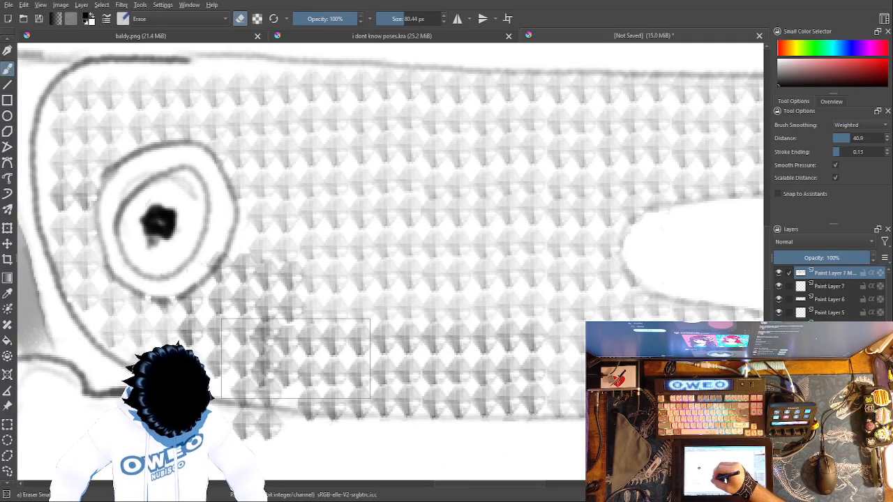
Step: Clean up the overlapping diamonds with a 2.56 to 4.54 px eraser, and erase the overhang below the handle at 22.10 px
left_click_drag(403, 21, 385, 19)
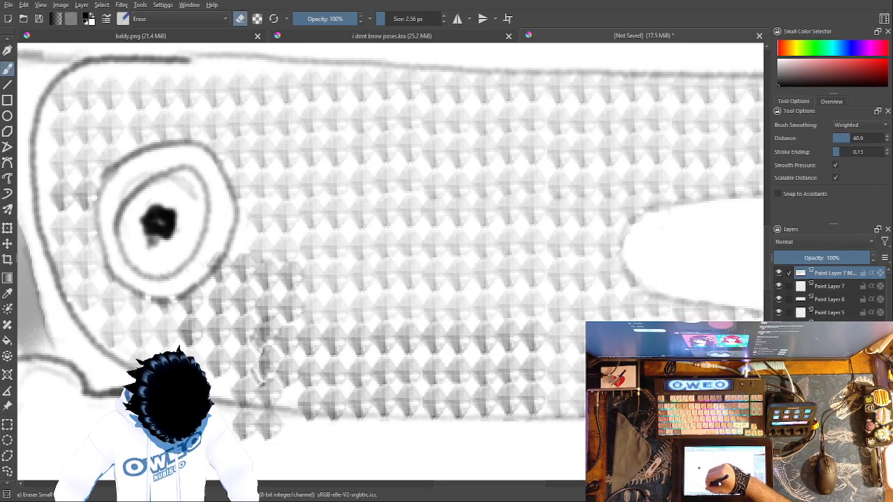
left_click(394, 20)
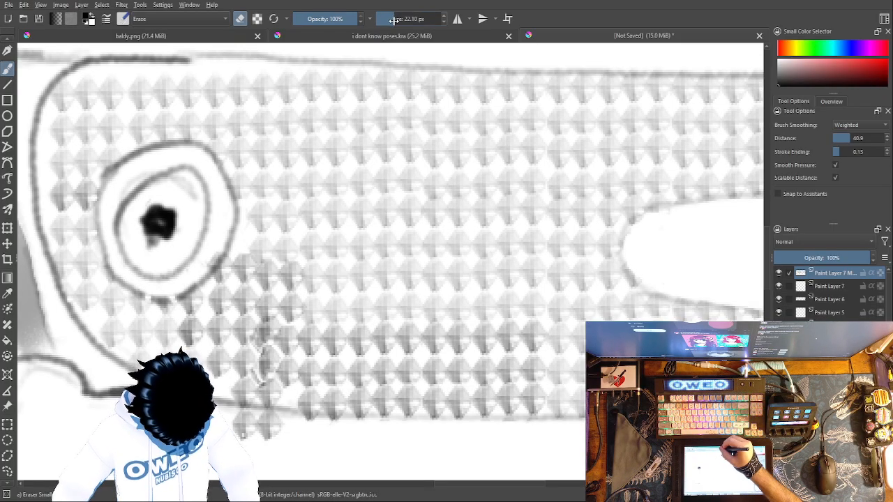
left_click_drag(238, 425, 256, 417)
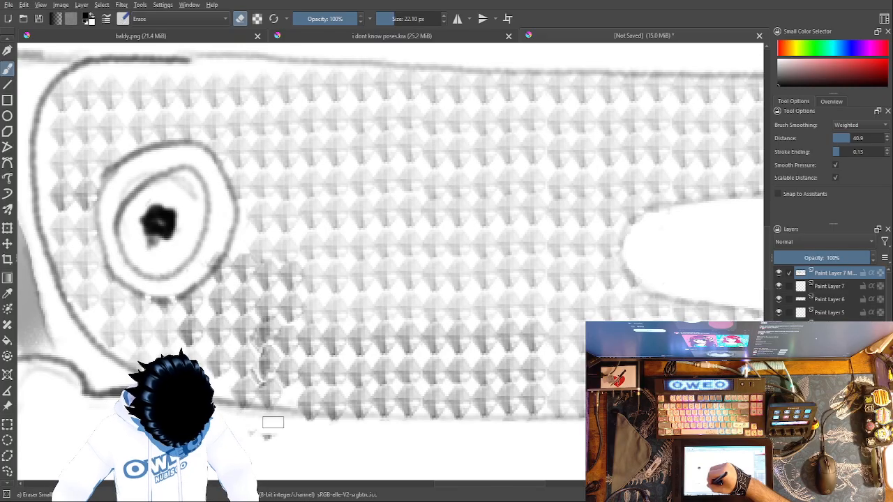
mouse_move(277, 364)
left_mouse_down()
mouse_move(273, 374)
mouse_move(254, 363)
mouse_move(249, 333)
left_mouse_up()
key("ctrl+z")
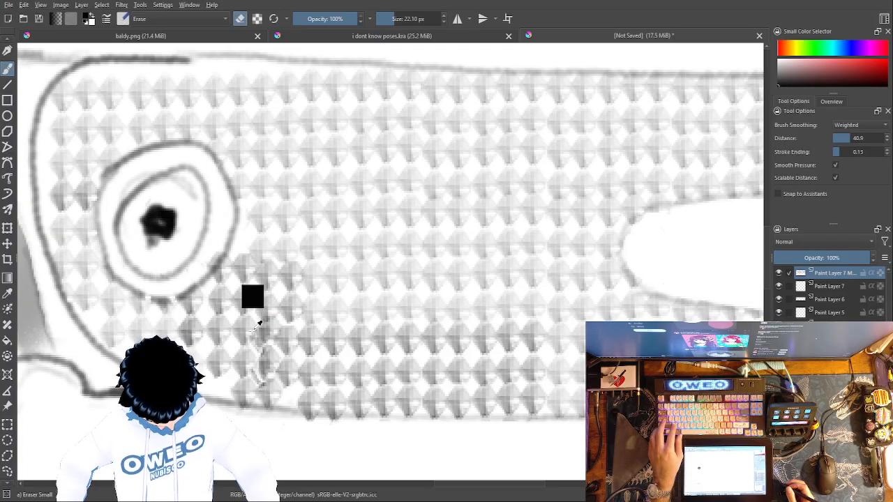
left_click(386, 19)
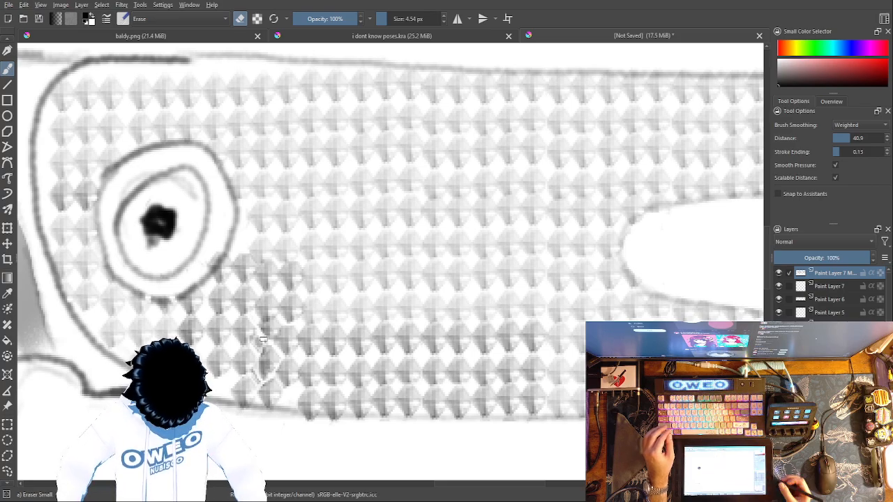
Step: Switch to the Pencil-2 brush, draw an arrow pointing at the uneven patch below the pivot, and handwrite "I messed it up" beneath it
key("ctrl+minus")
key("ctrl+minus")
key("ctrl+minus")
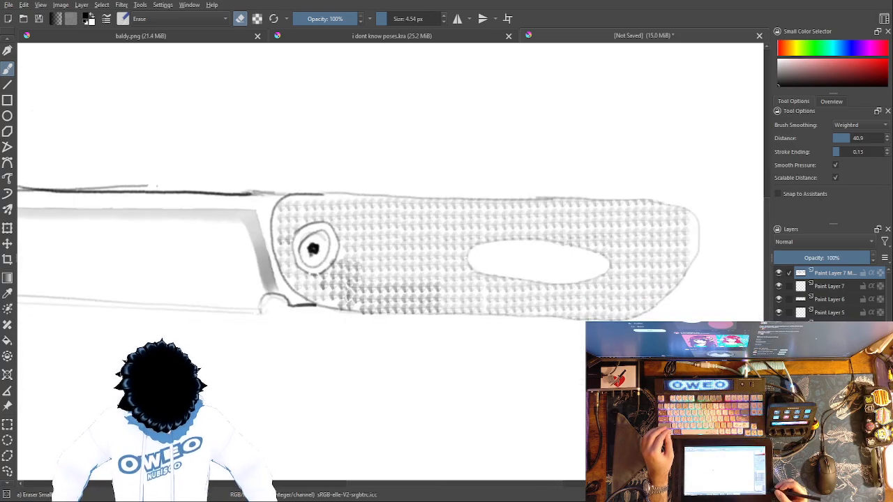
right_click(377, 349)
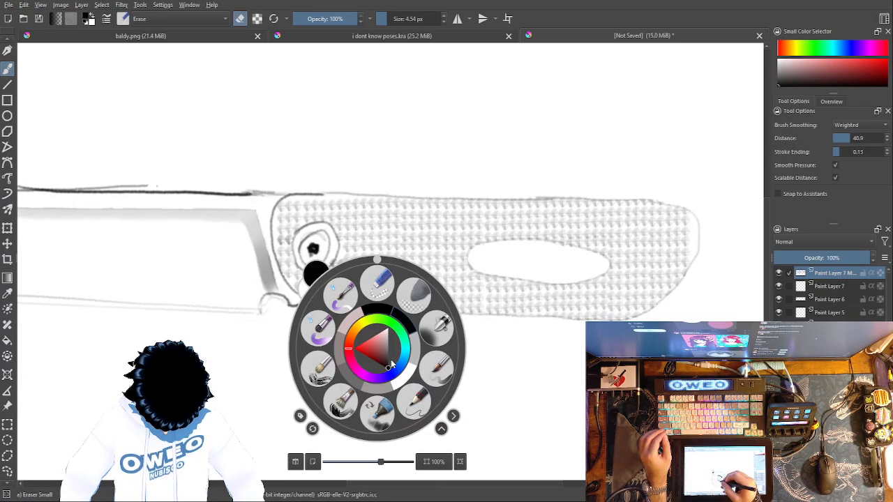
left_click(416, 411)
mouse_move(328, 369)
left_mouse_down()
mouse_move(350, 330)
mouse_move(360, 352)
left_mouse_up()
left_click_drag(346, 320, 323, 342)
mouse_move(282, 415)
left_mouse_down()
mouse_move(274, 408)
mouse_move(301, 388)
left_mouse_up()
mouse_move(275, 440)
left_mouse_down()
mouse_move(327, 402)
mouse_move(333, 410)
left_mouse_up()
left_click_drag(348, 398, 406, 384)
mouse_move(368, 433)
left_mouse_down()
mouse_move(445, 395)
mouse_move(463, 404)
left_mouse_up()
left_click_drag(425, 367, 433, 383)
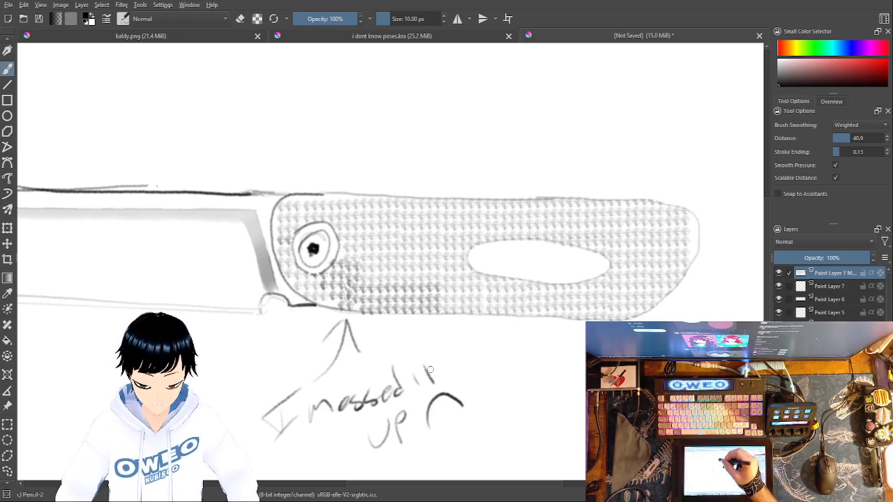
Step: Sketch a faint arrow toward the blade above the handle, a vertical dividing line through the handle's middle, and a curved mark beyond it
mouse_move(429, 154)
left_mouse_down()
mouse_move(354, 154)
mouse_move(380, 145)
left_mouse_up()
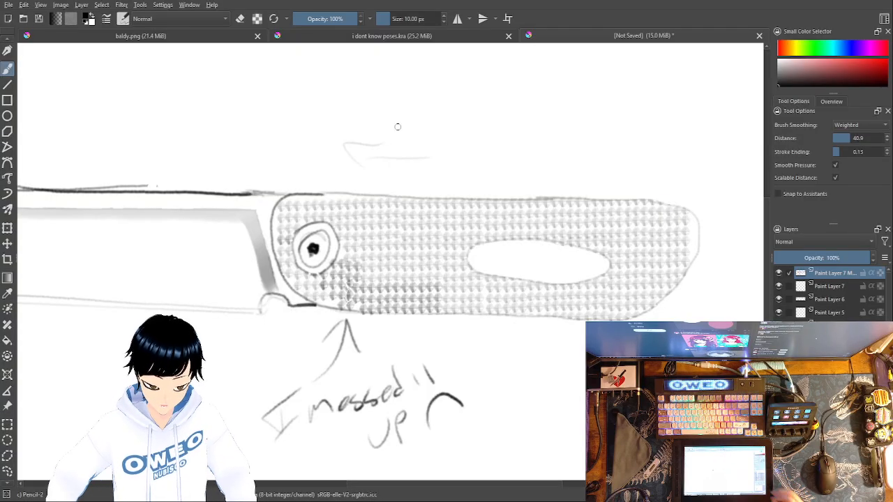
left_click_drag(478, 99, 470, 198)
left_click_drag(474, 391, 476, 352)
mouse_move(507, 119)
left_mouse_down()
mouse_move(558, 111)
mouse_move(565, 92)
mouse_move(565, 138)
left_mouse_up()
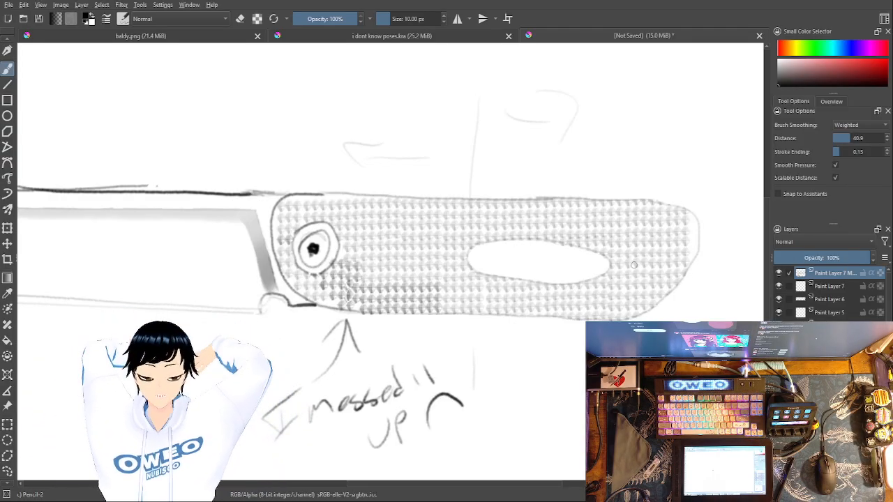
key("ctrl+minus")
key("ctrl+minus")
key("ctrl+minus")
key("ctrl+minus")
key("ctrl+minus")
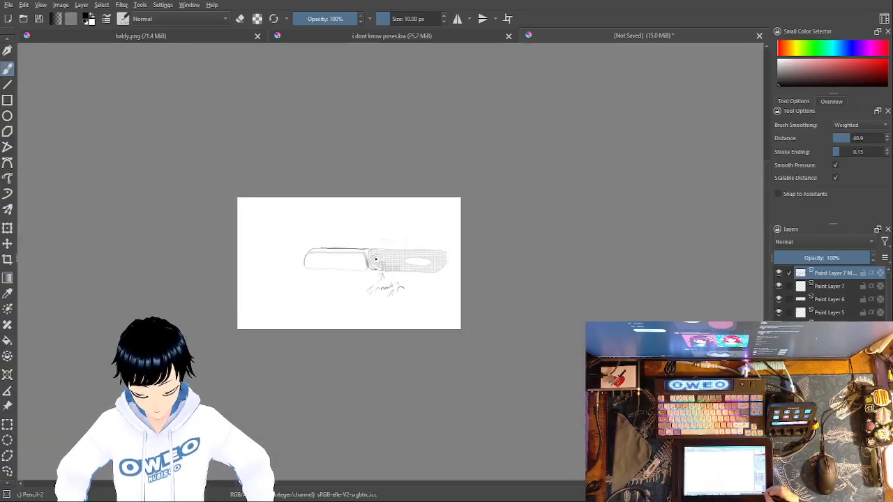
key("ctrl+plus")
key("ctrl+plus")
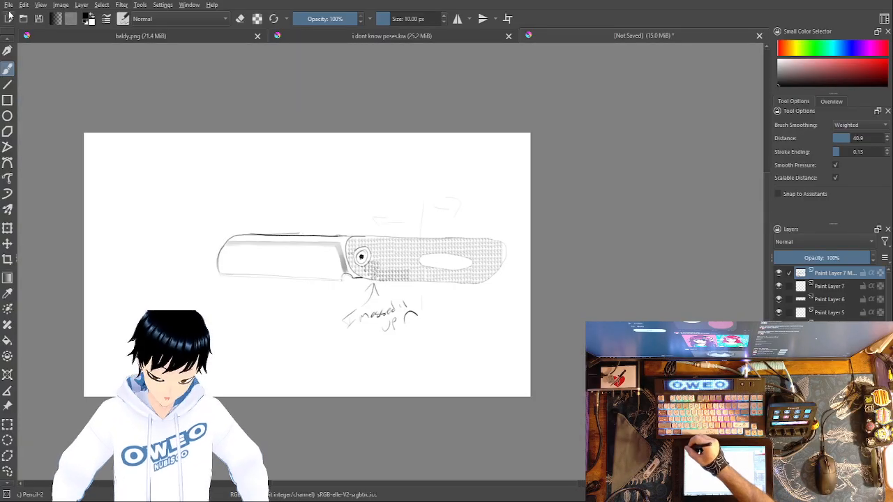